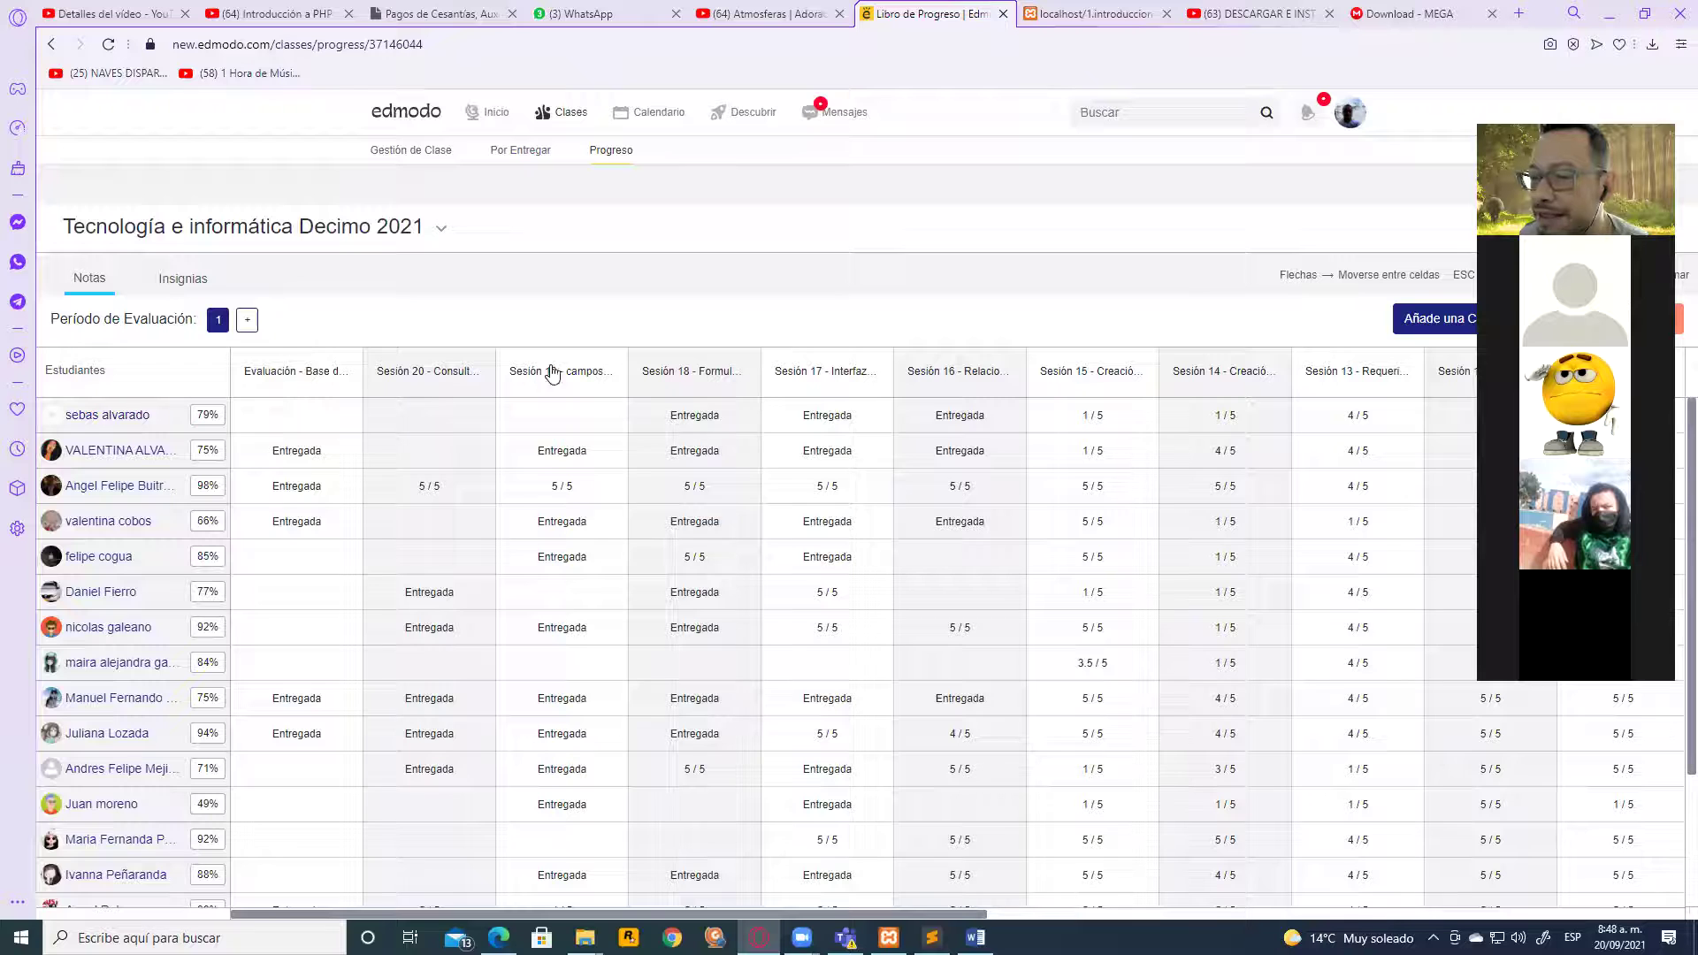
Move through the first student's Evaluación, Sesión 20 and Sesión 19 grade cells without entering scores
{"action": "scroll", "coordinate": [608, 511], "scroll_direction": "down", "scroll_amount": 2}
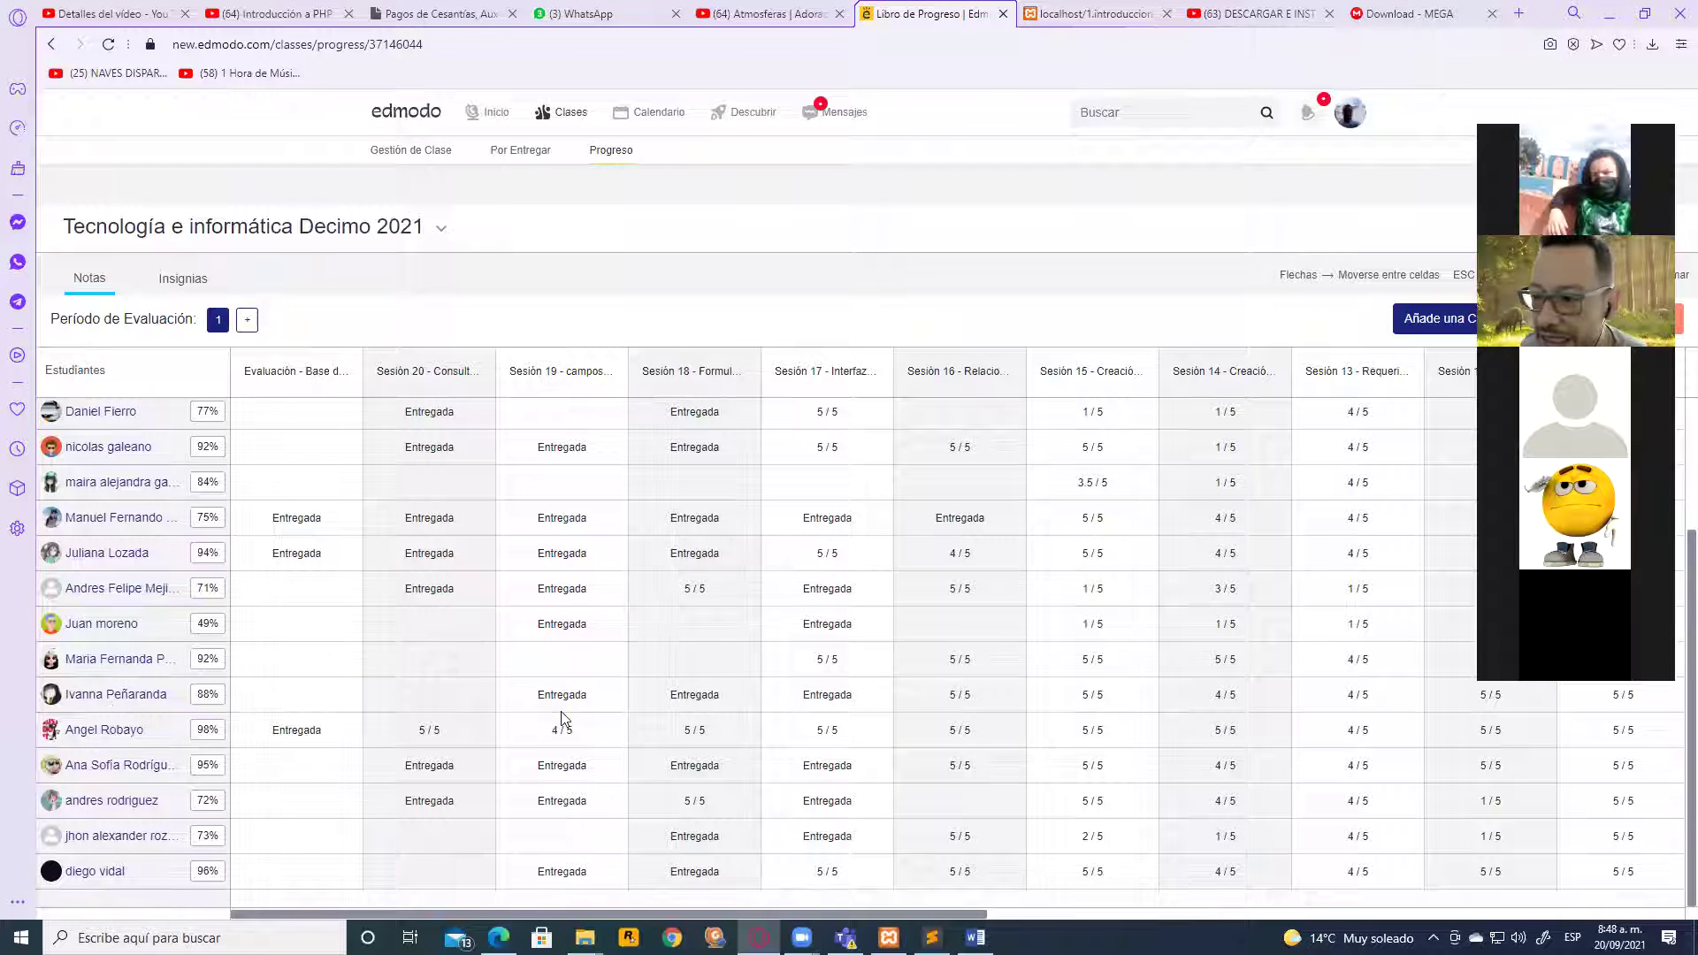
{"action": "key", "text": "Return"}
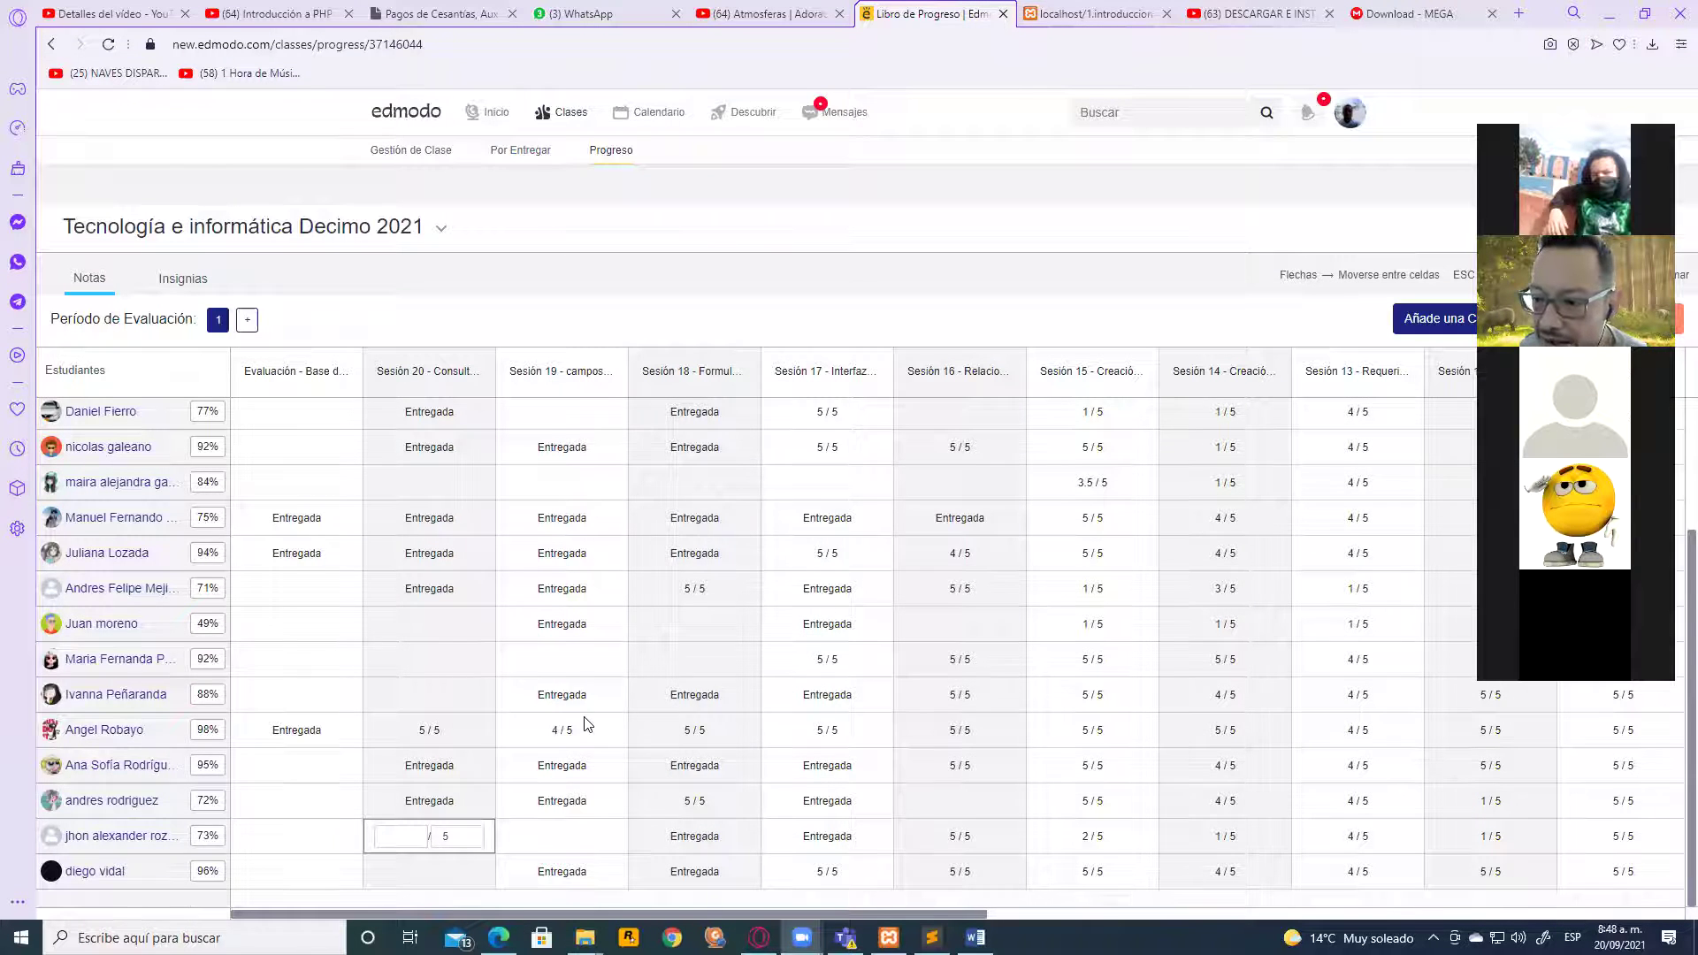
{"action": "scroll", "coordinate": [427, 683], "scroll_direction": "up", "scroll_amount": 2}
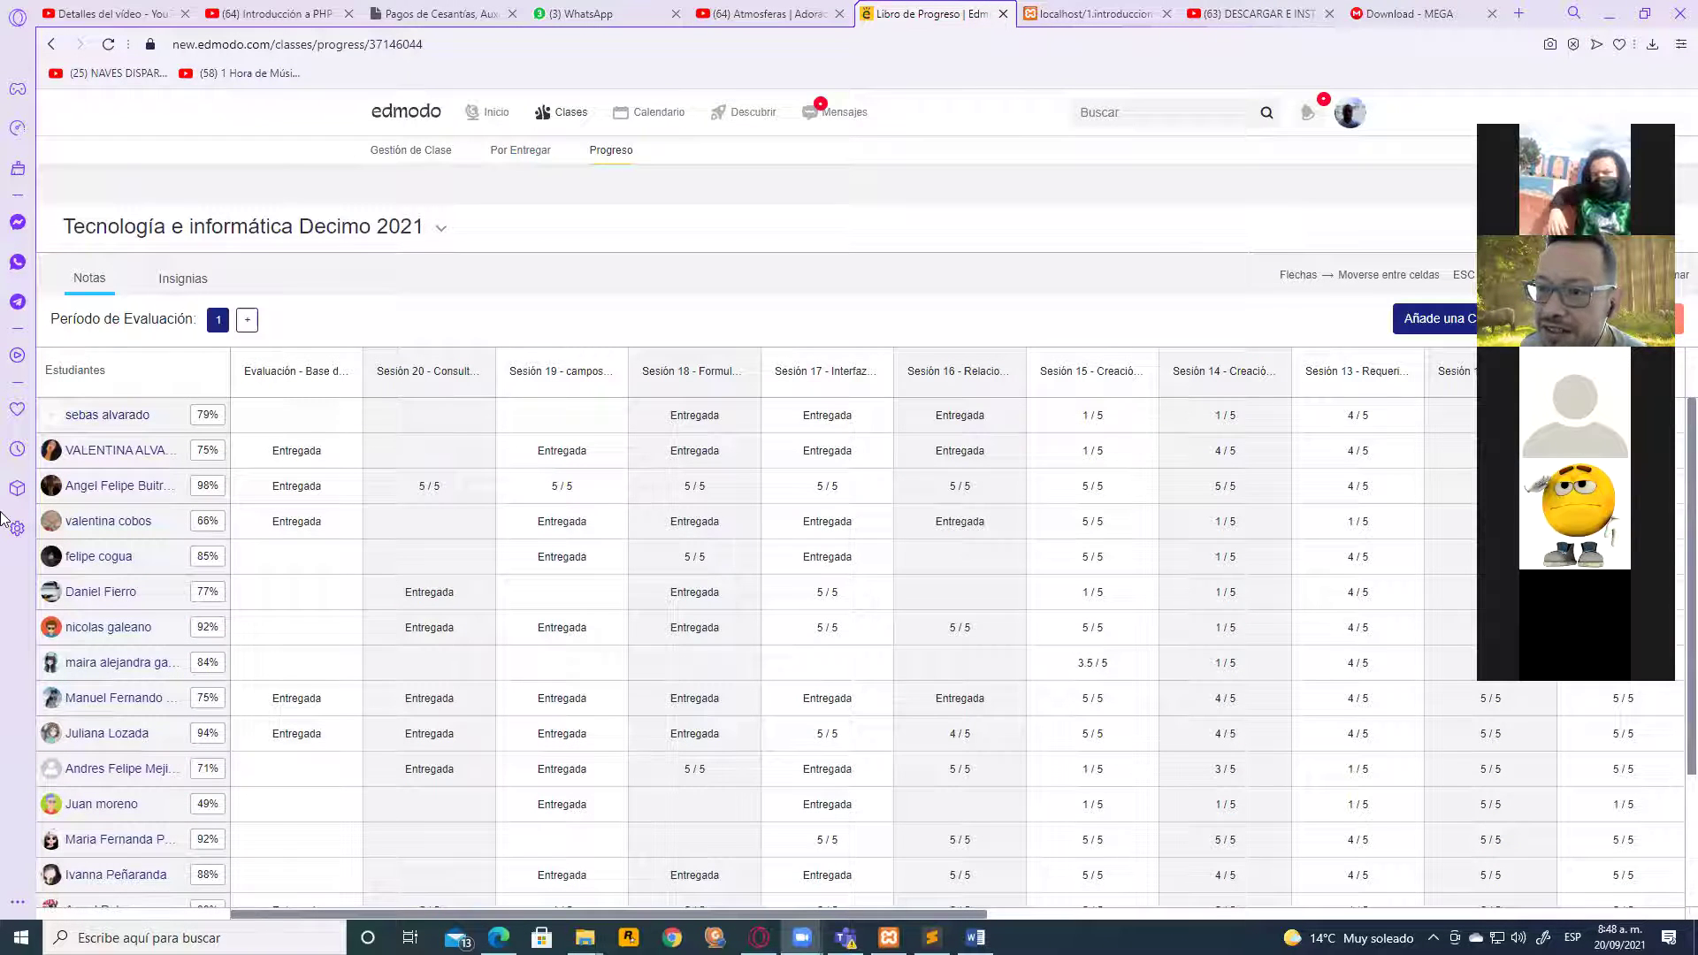
{"action": "left_click", "coordinate": [267, 414]}
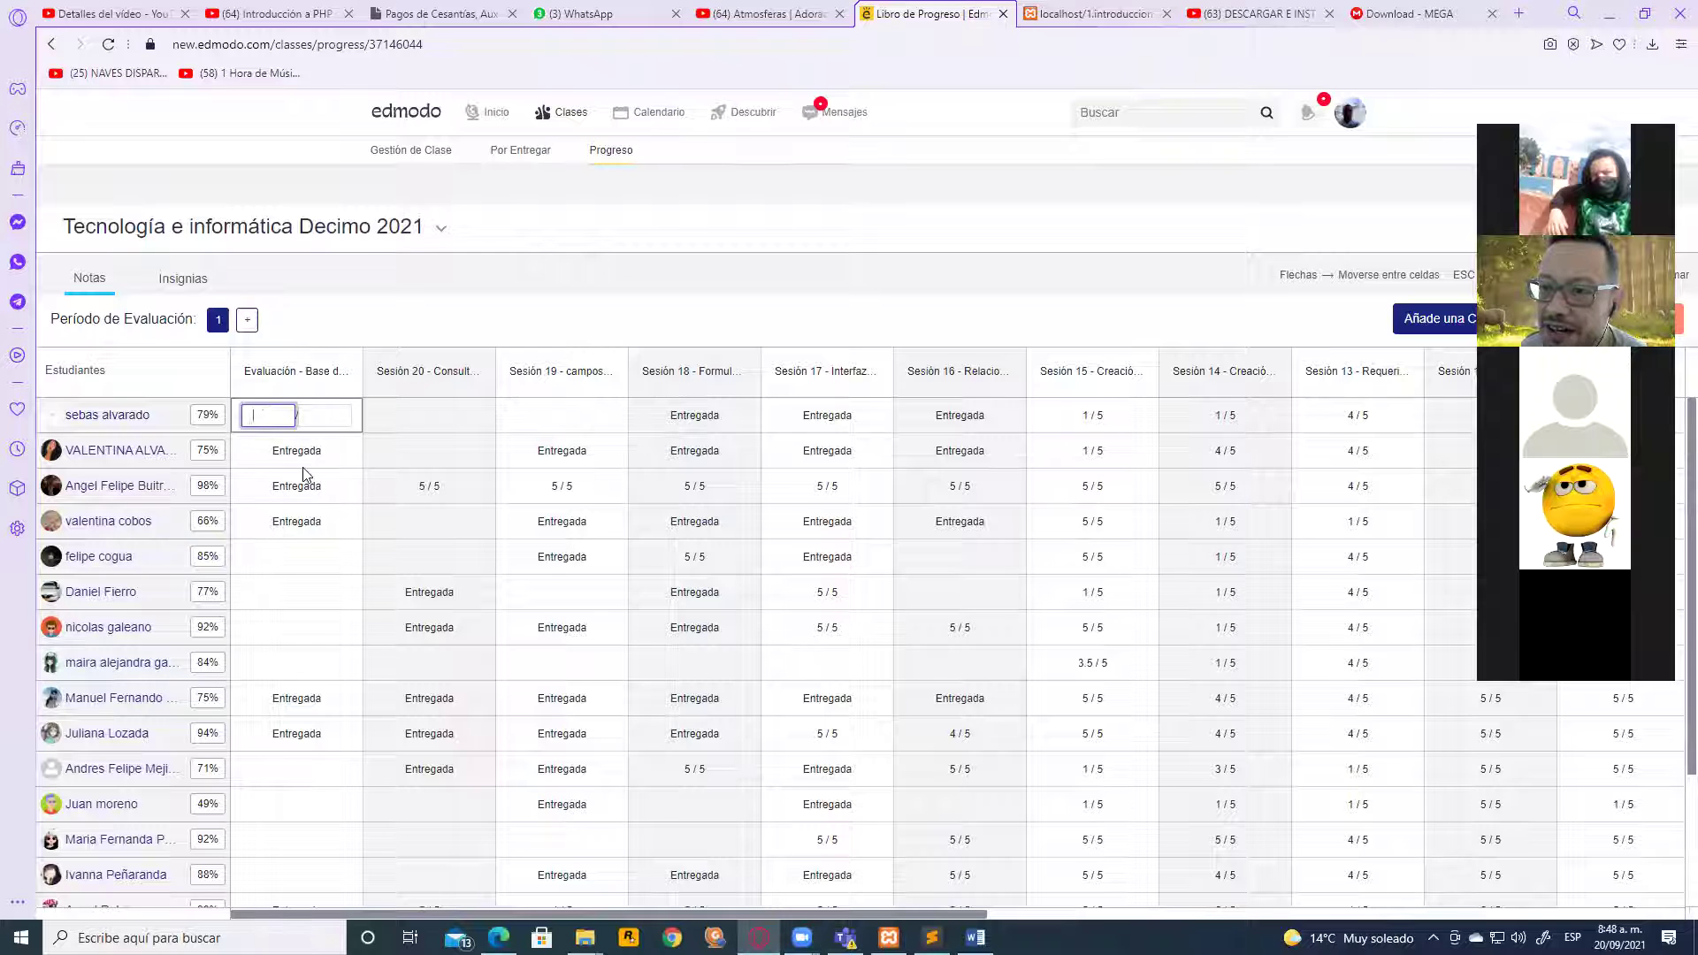
{"action": "scroll", "coordinate": [305, 491], "scroll_direction": "down", "scroll_amount": 2}
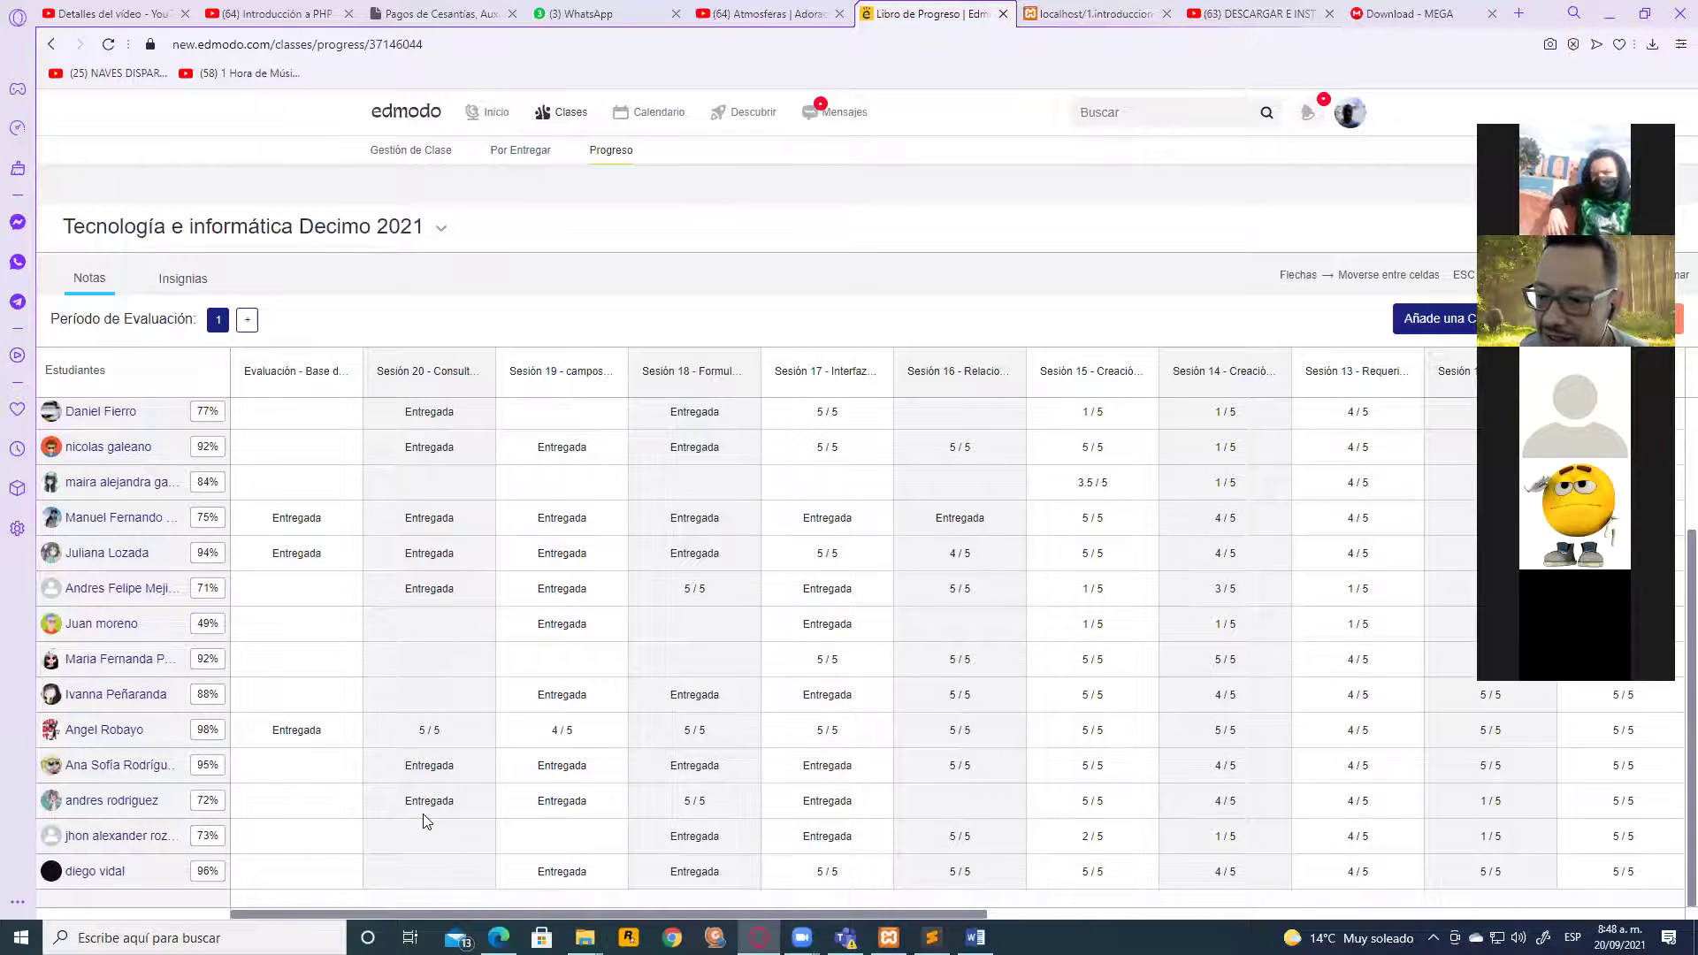
{"action": "scroll", "coordinate": [510, 814], "scroll_direction": "up", "scroll_amount": 2}
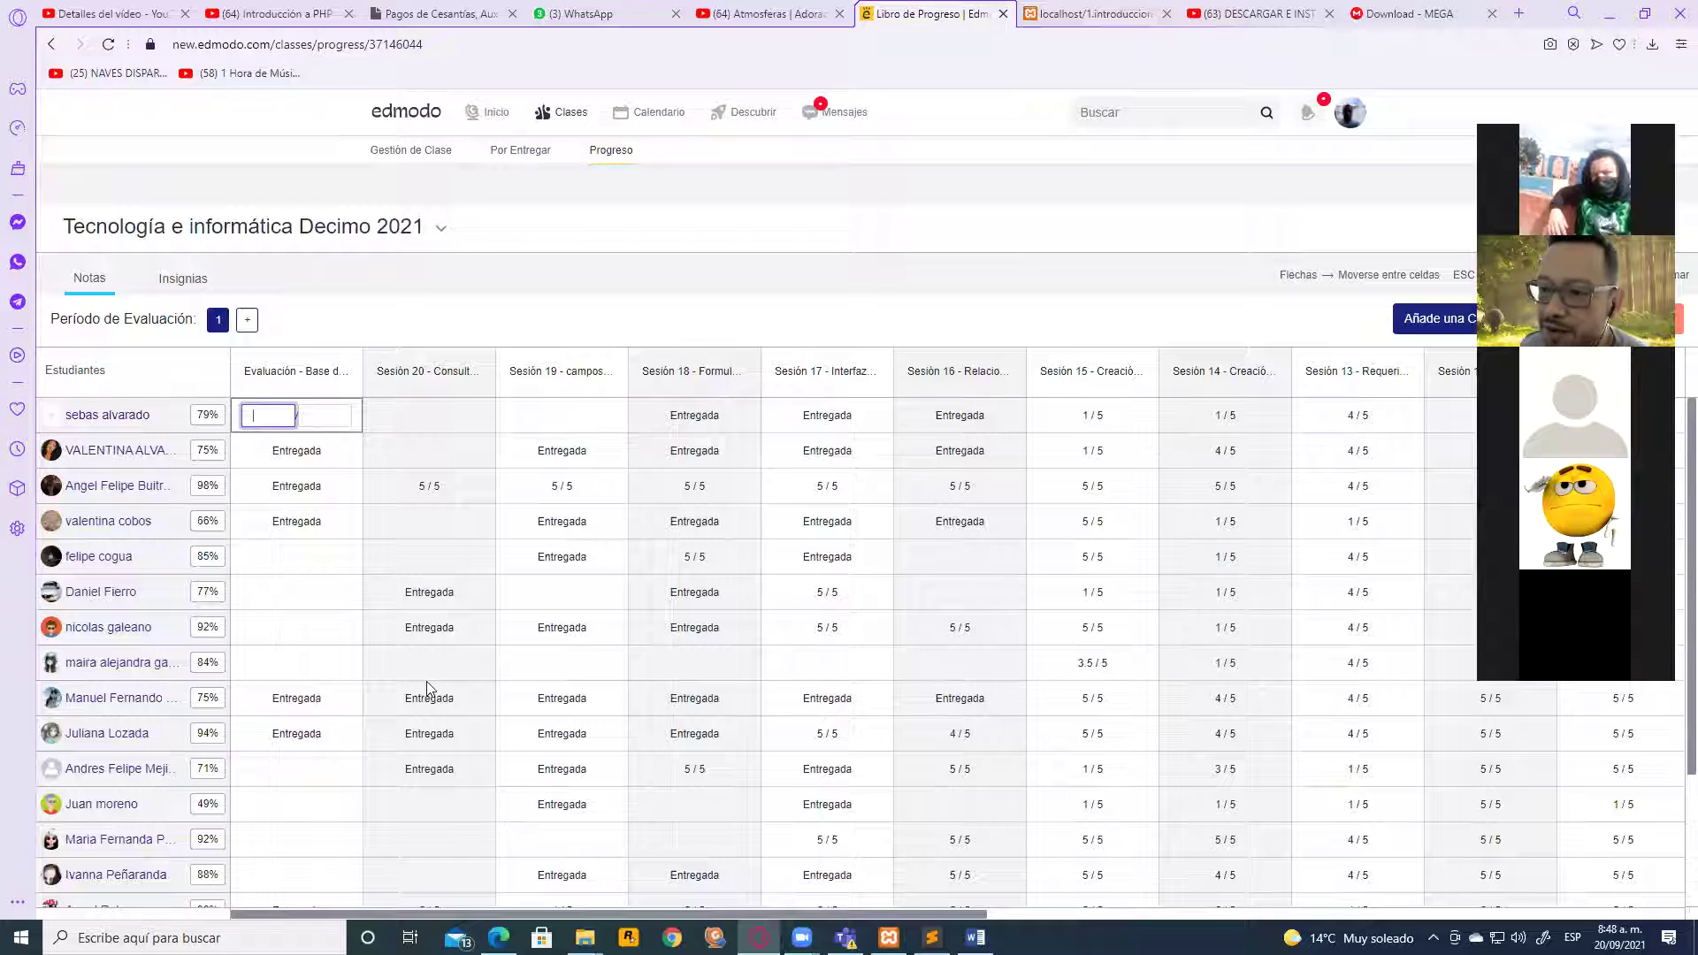
{"action": "left_click", "coordinate": [271, 554]}
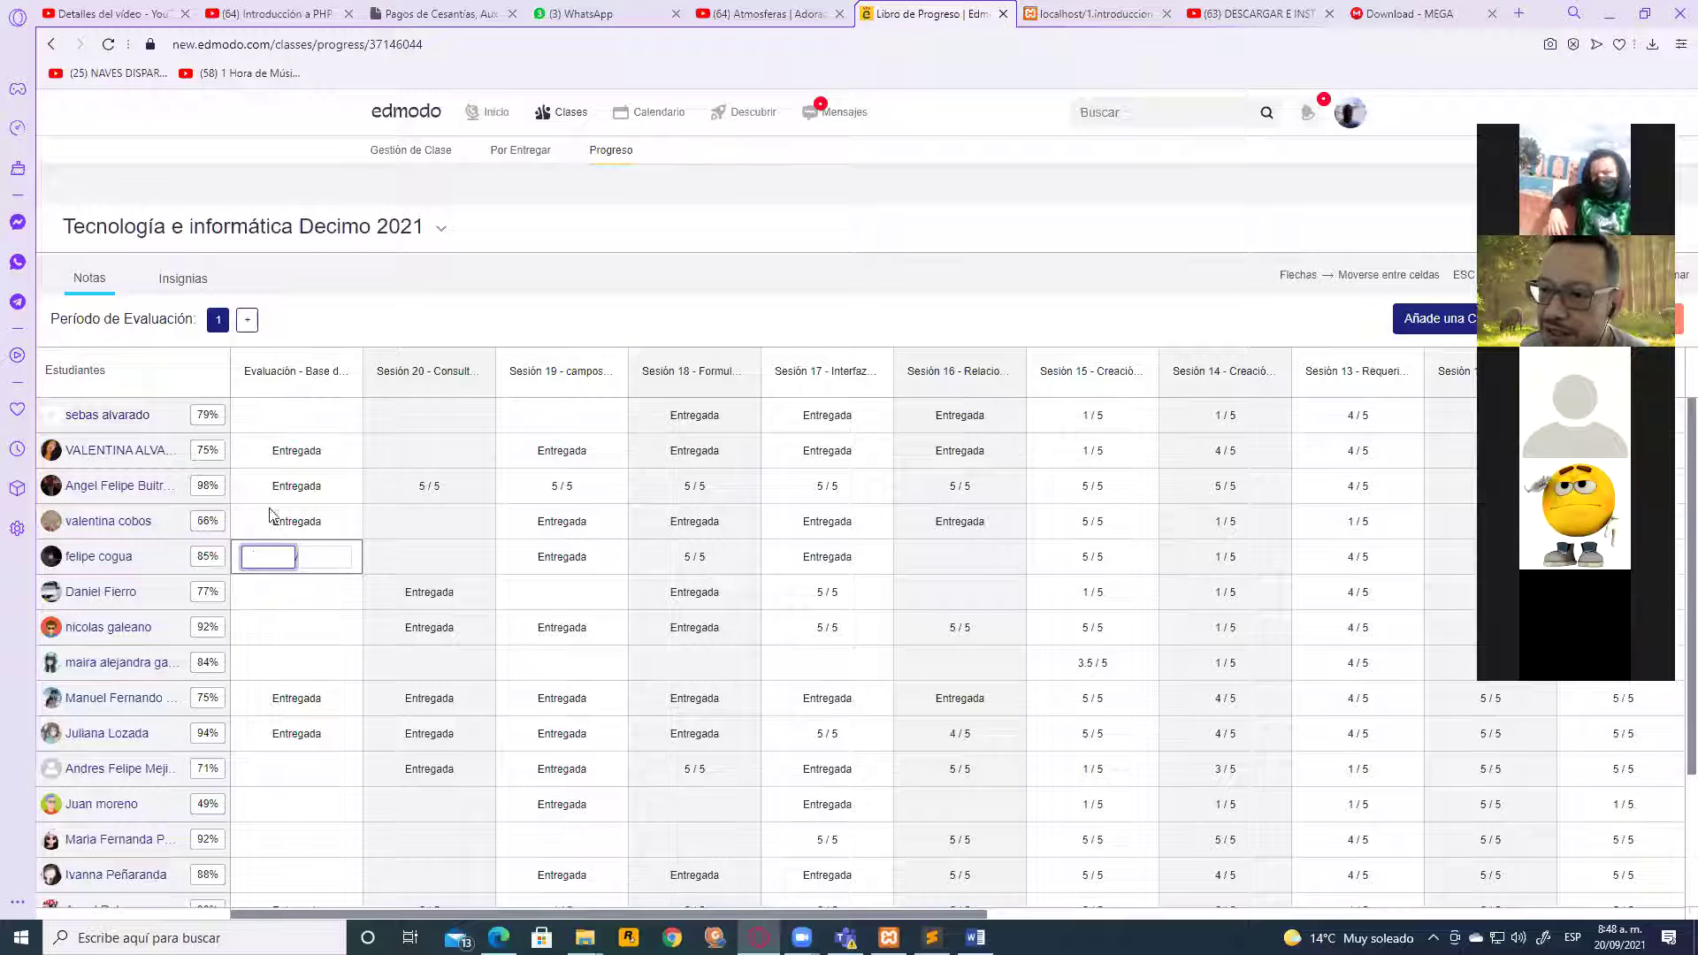
{"action": "left_click", "coordinate": [309, 408]}
{"action": "left_click", "coordinate": [389, 416]}
{"action": "left_click", "coordinate": [555, 414]}
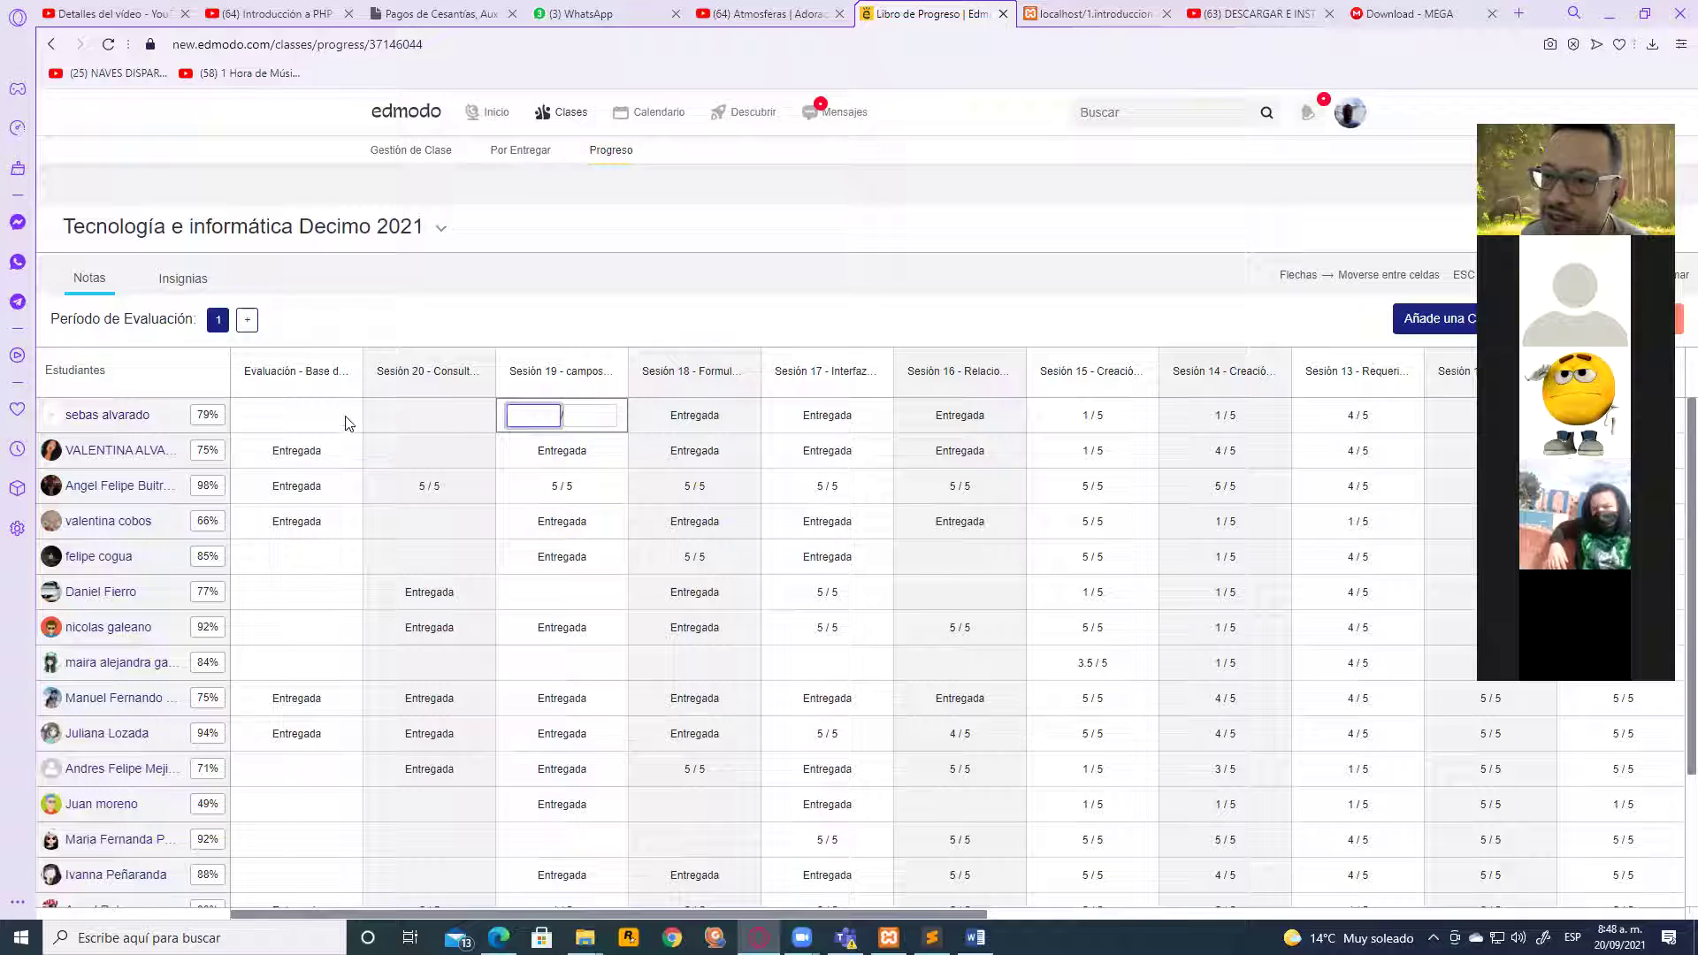
{"action": "left_click", "coordinate": [288, 428]}
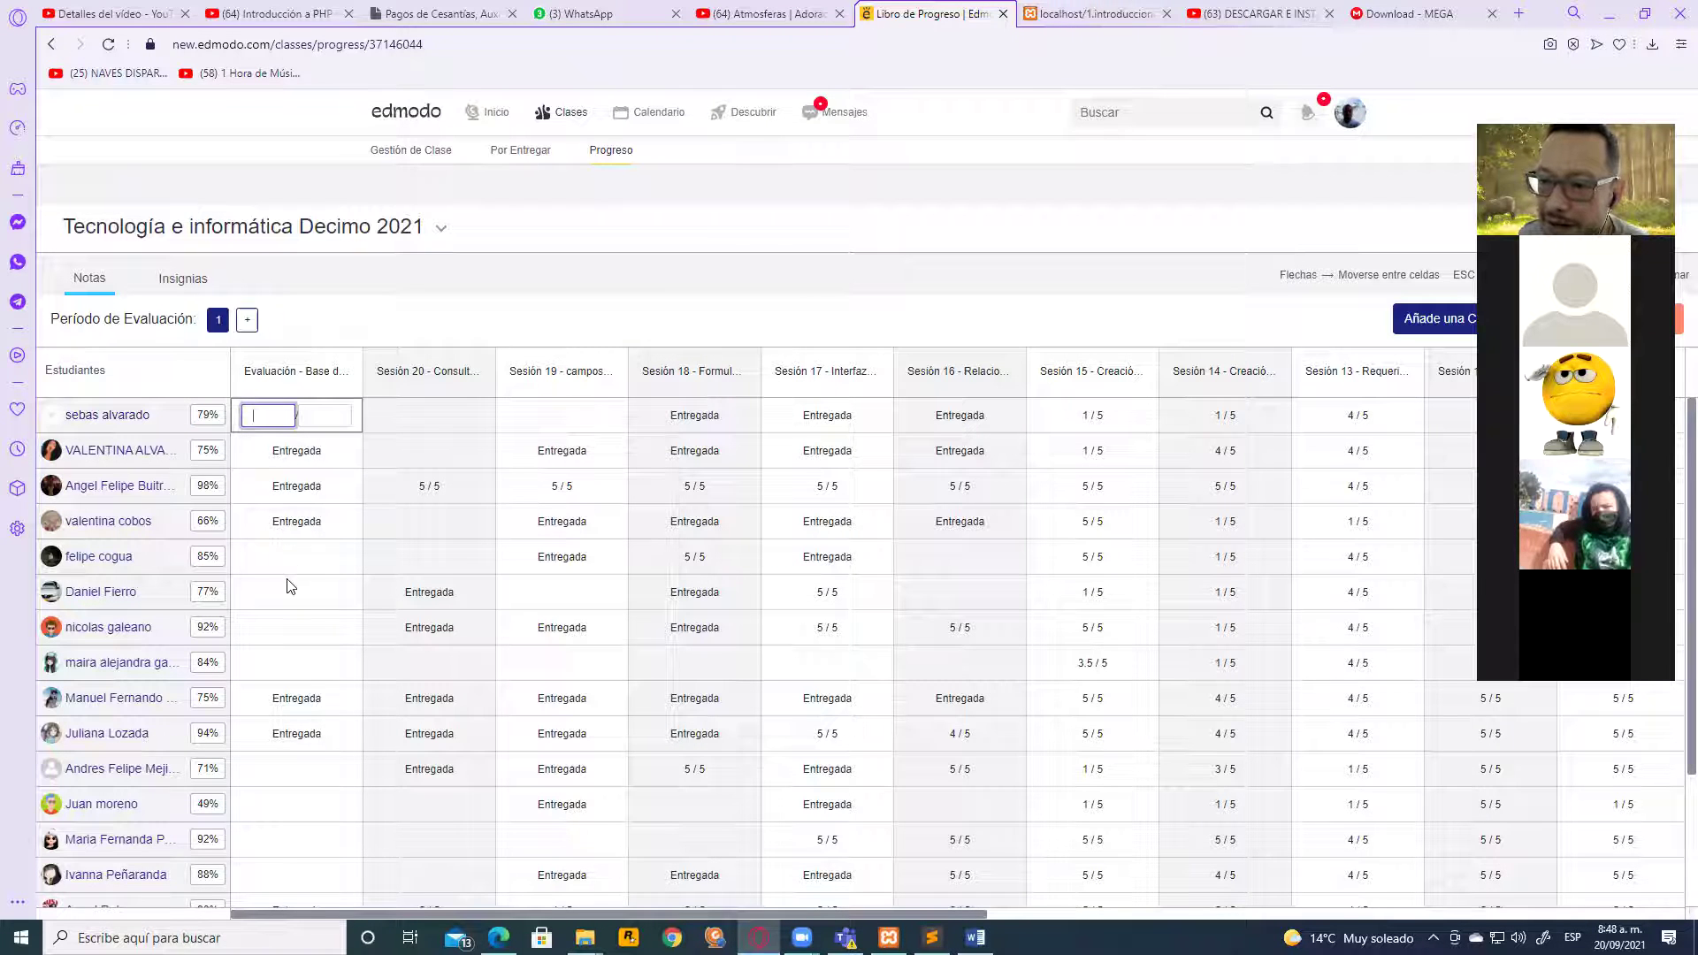
Move the Evaluación grade entry down through several students and scroll the gradebook
{"action": "left_click", "coordinate": [280, 549]}
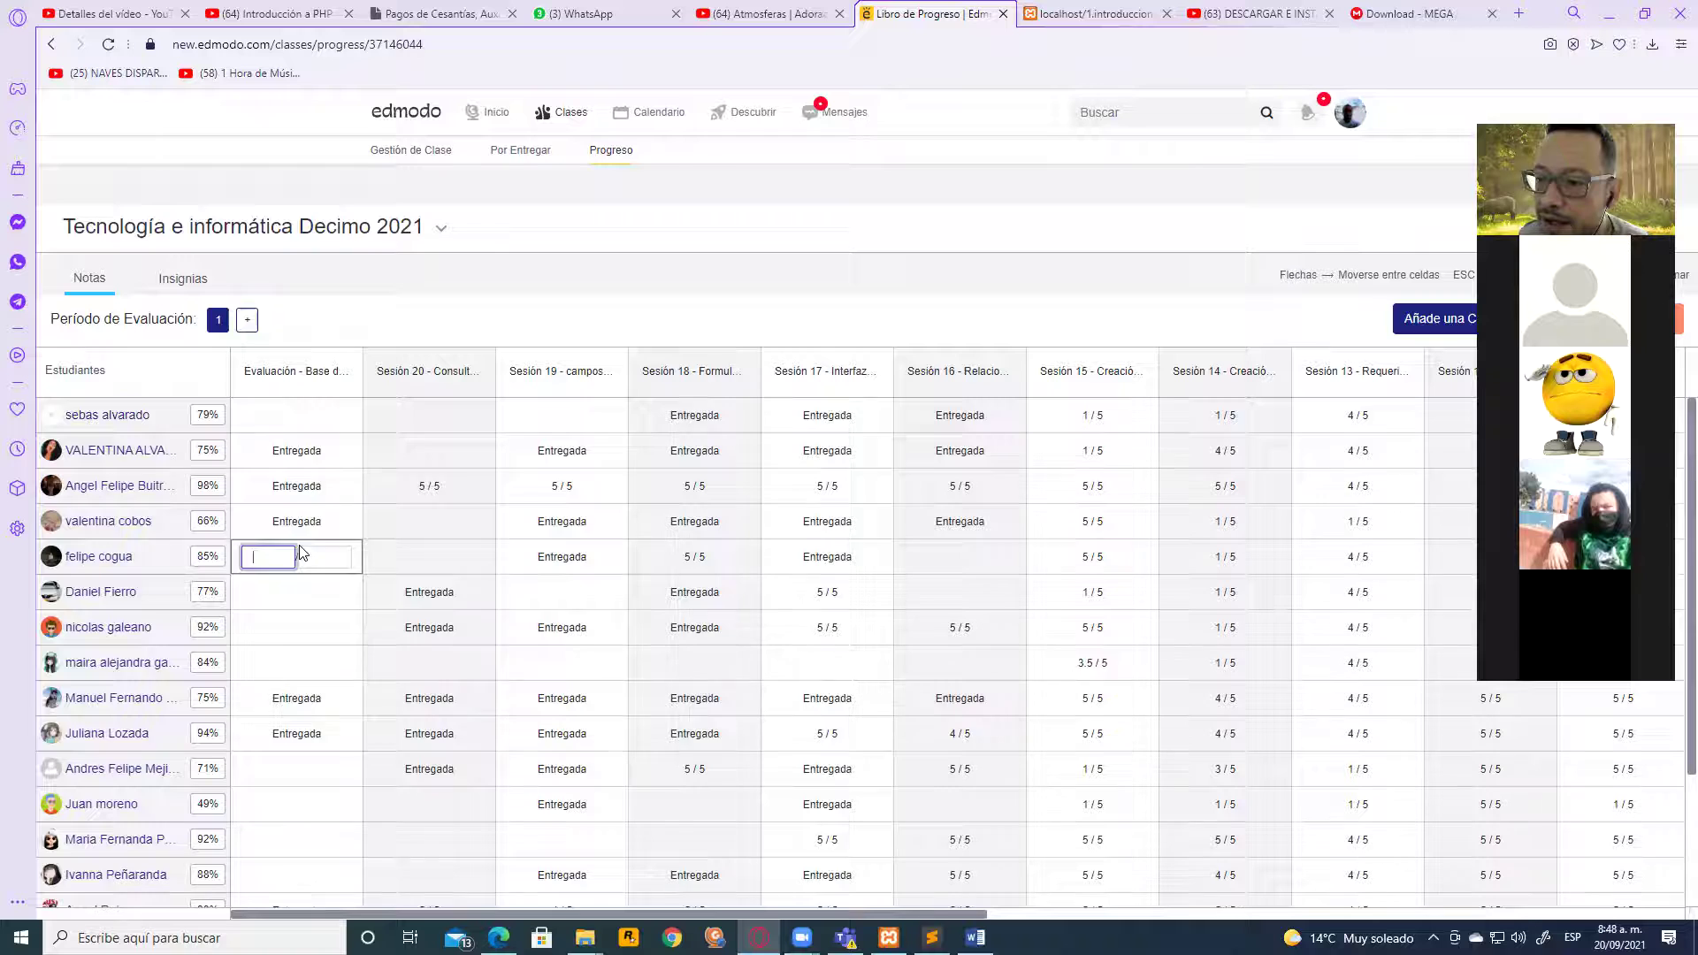
{"action": "scroll", "coordinate": [301, 552], "scroll_direction": "down", "scroll_amount": 1}
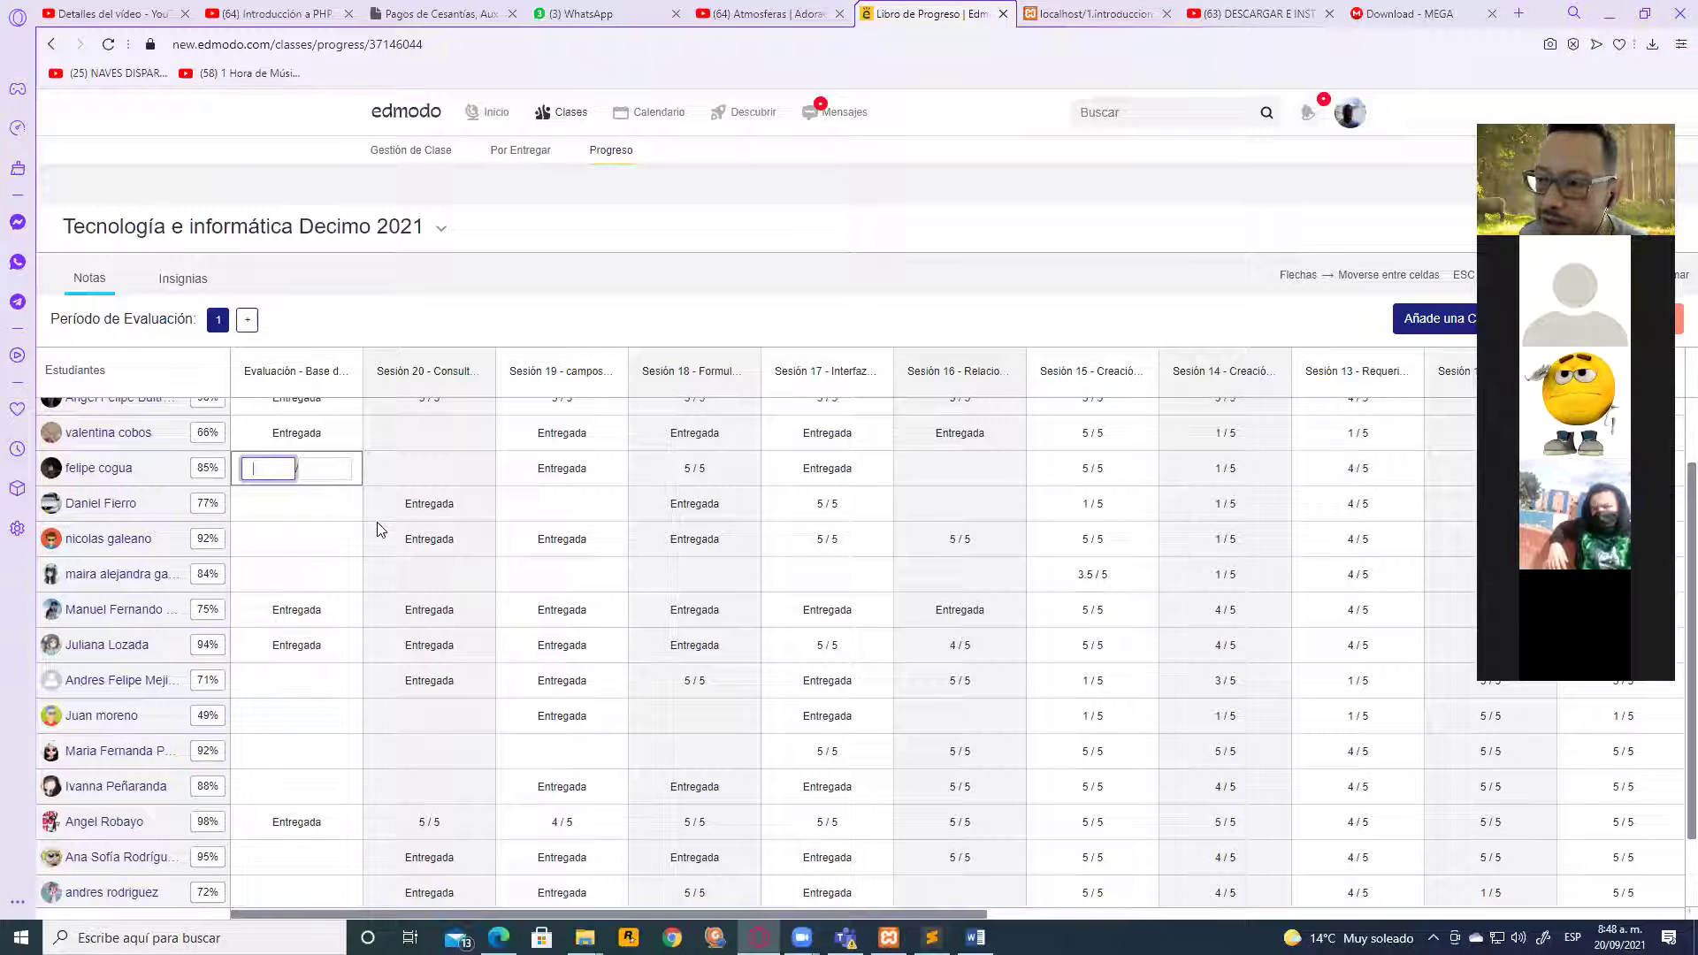
{"action": "left_click", "coordinate": [248, 506]}
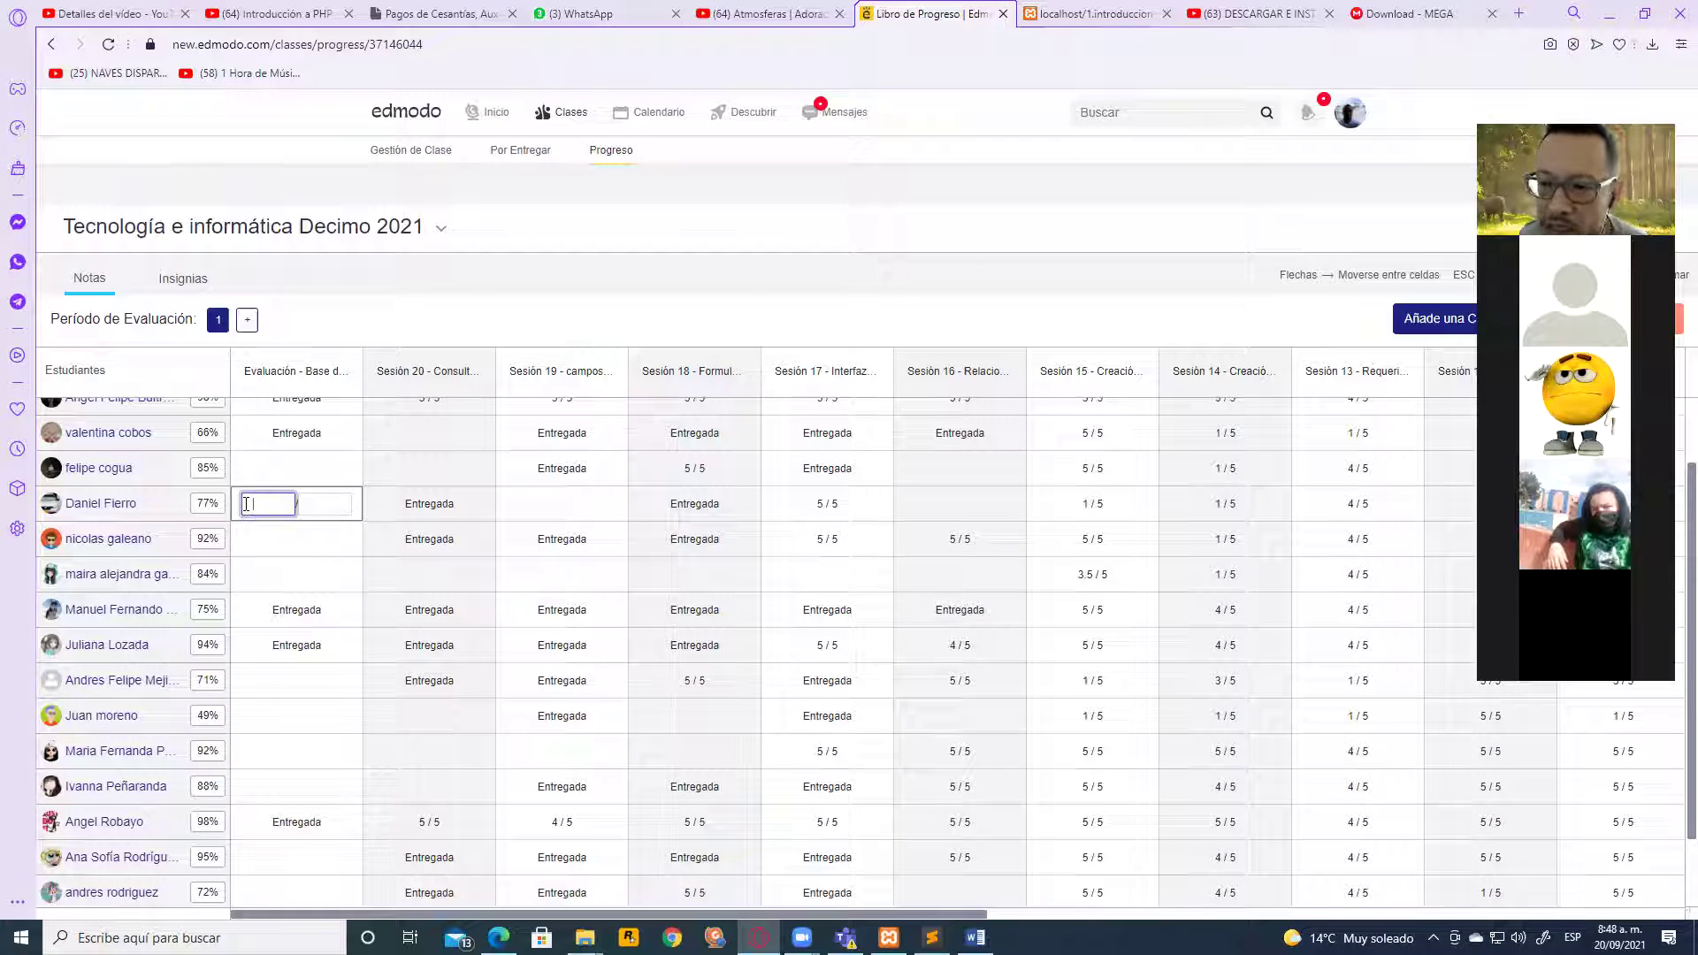
{"action": "left_click", "coordinate": [257, 550]}
{"action": "left_click", "coordinate": [260, 573]}
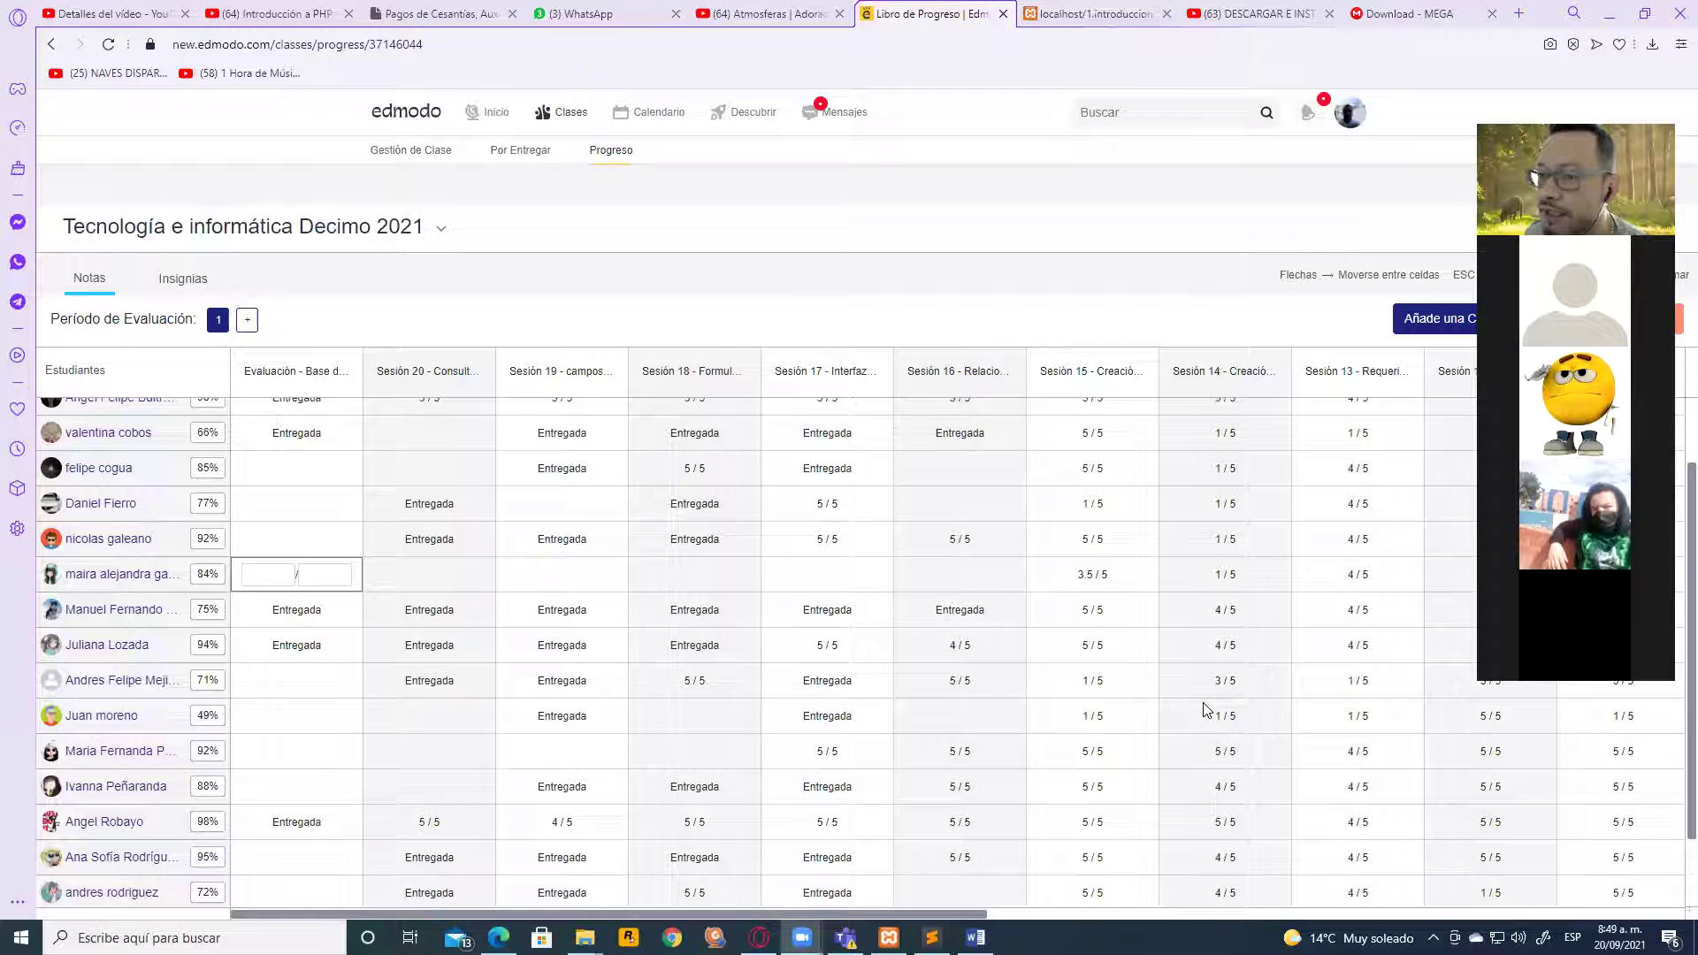
{"action": "scroll", "coordinate": [1203, 708], "scroll_direction": "up", "scroll_amount": 1}
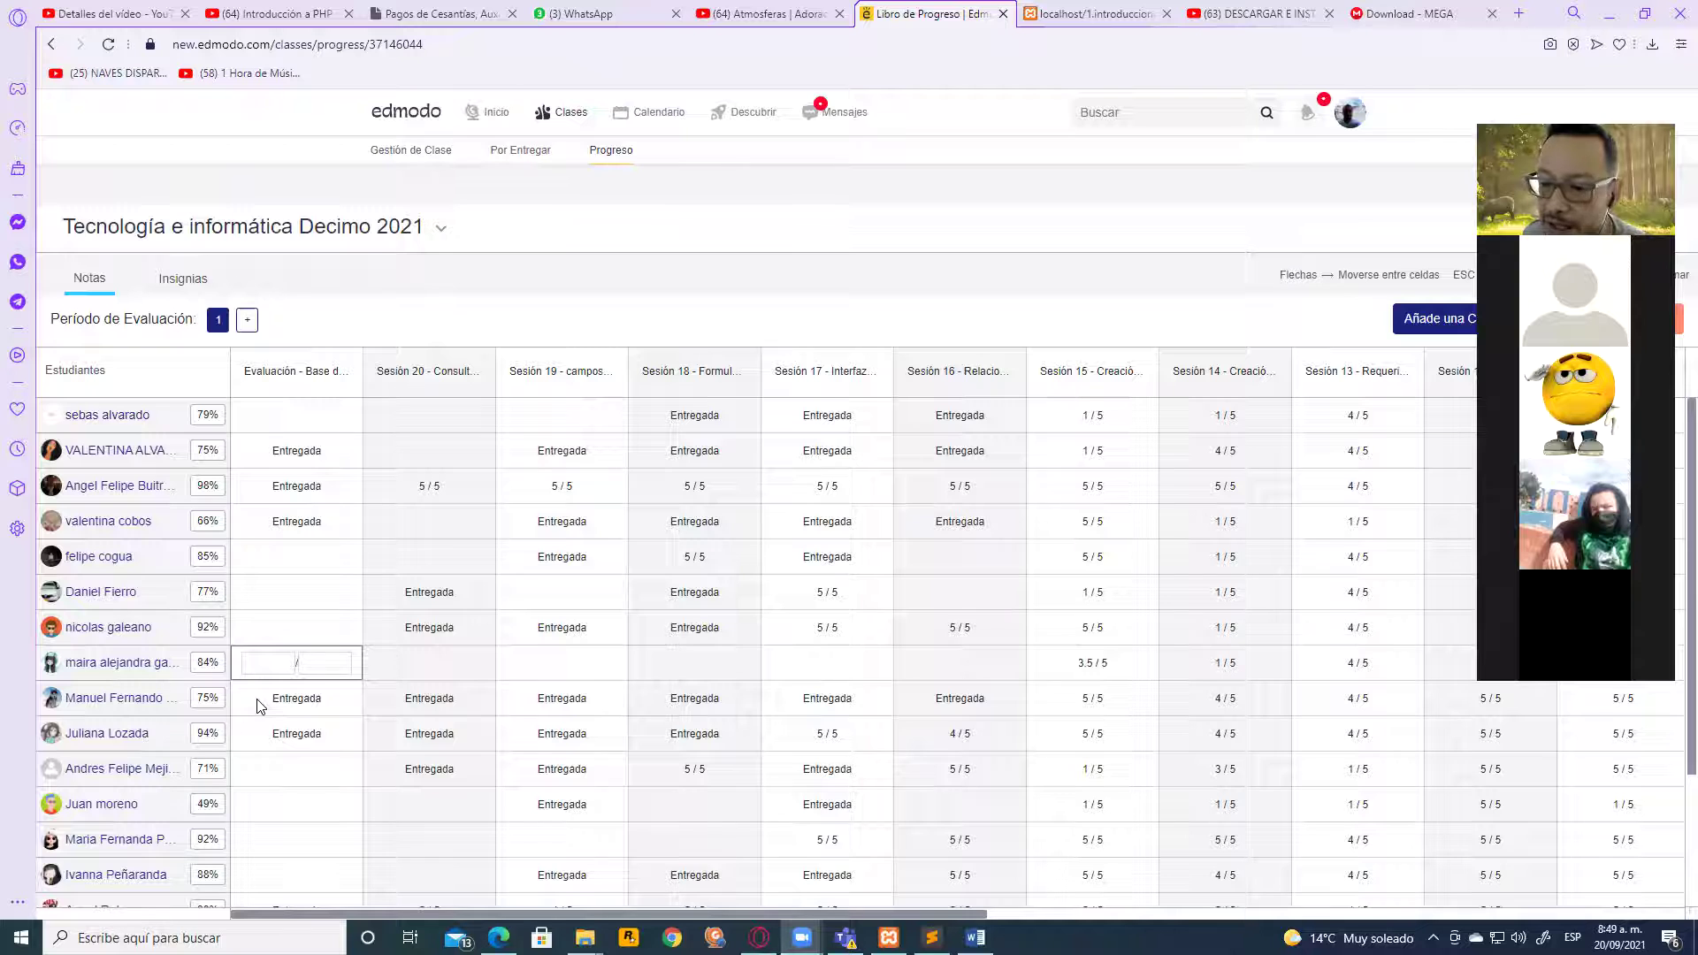
{"action": "scroll", "coordinate": [258, 705], "scroll_direction": "down", "scroll_amount": 1}
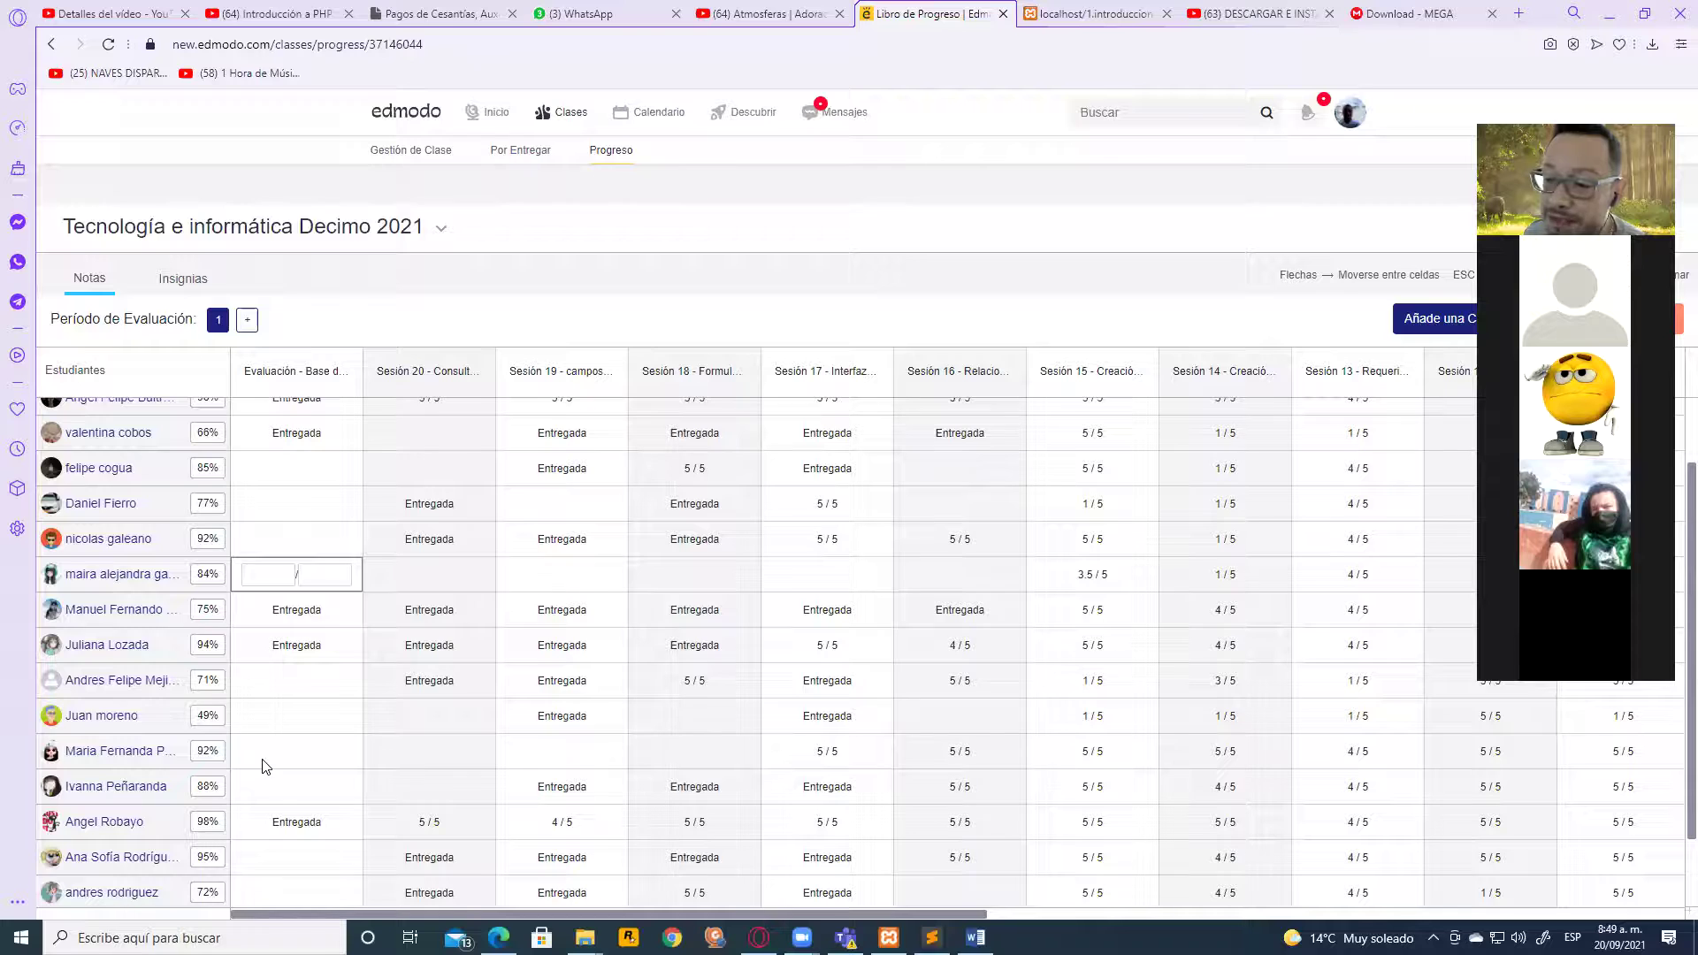
{"action": "scroll", "coordinate": [266, 764], "scroll_direction": "down", "scroll_amount": 1}
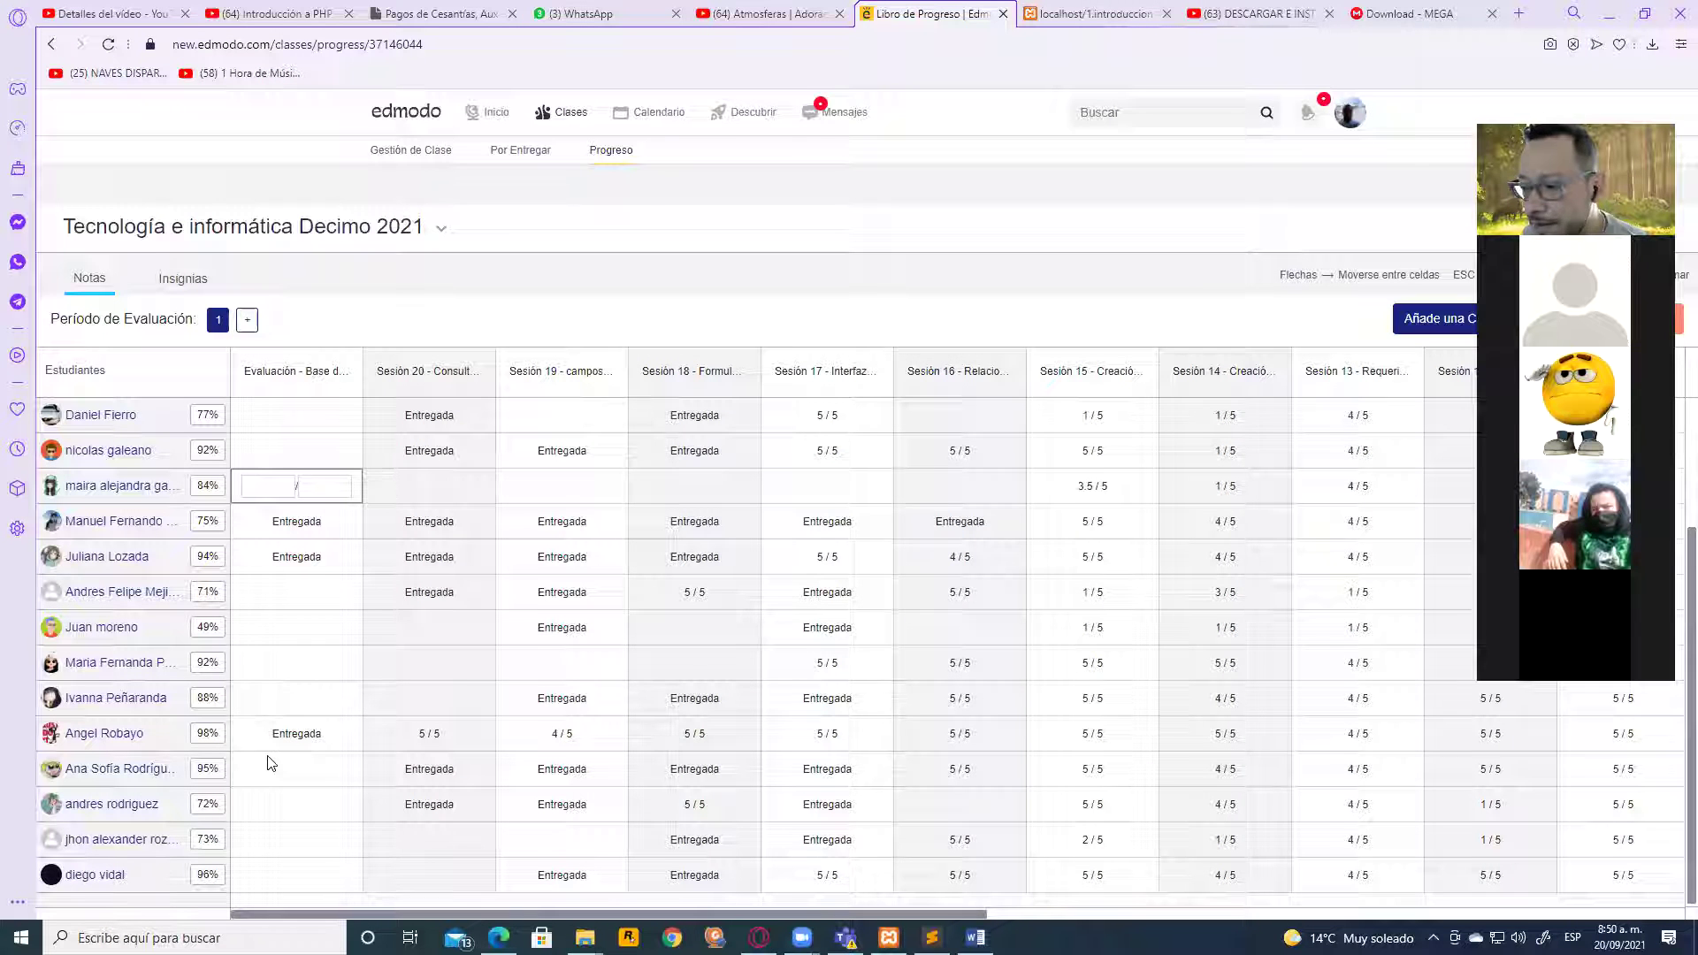
{"action": "scroll", "coordinate": [363, 776], "scroll_direction": "down", "scroll_amount": 1}
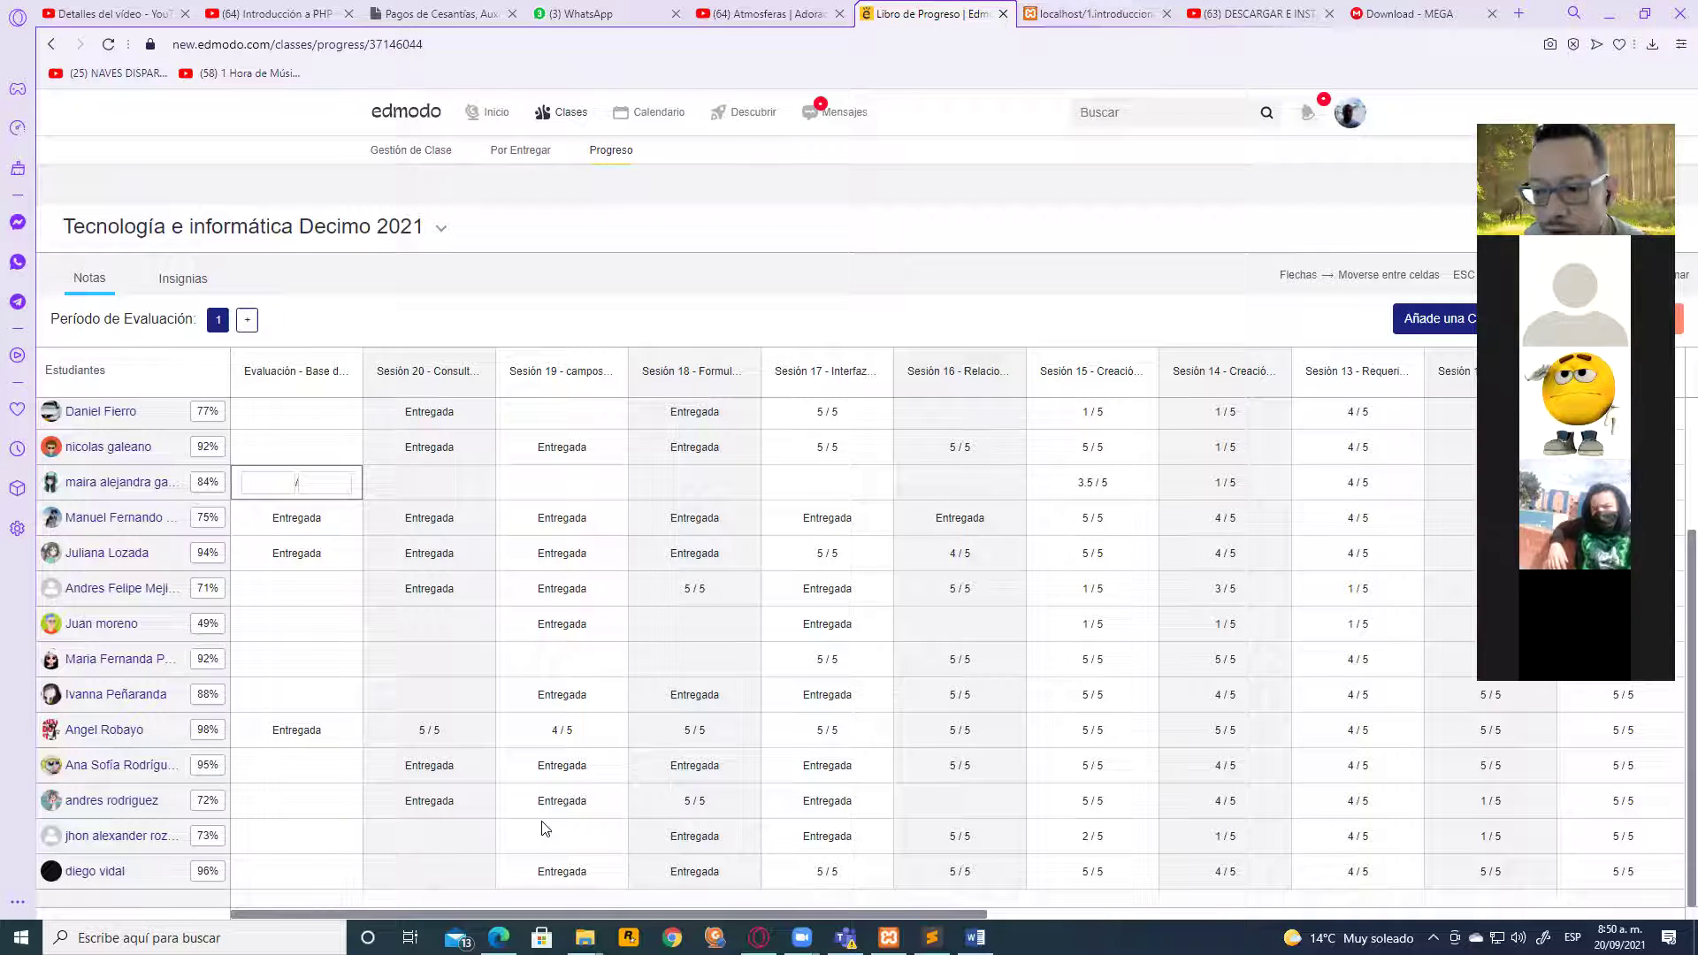
Reload the Progreso page and scroll through the refreshed gradebook
{"action": "left_click", "coordinate": [450, 46]}
{"action": "key", "text": "Return"}
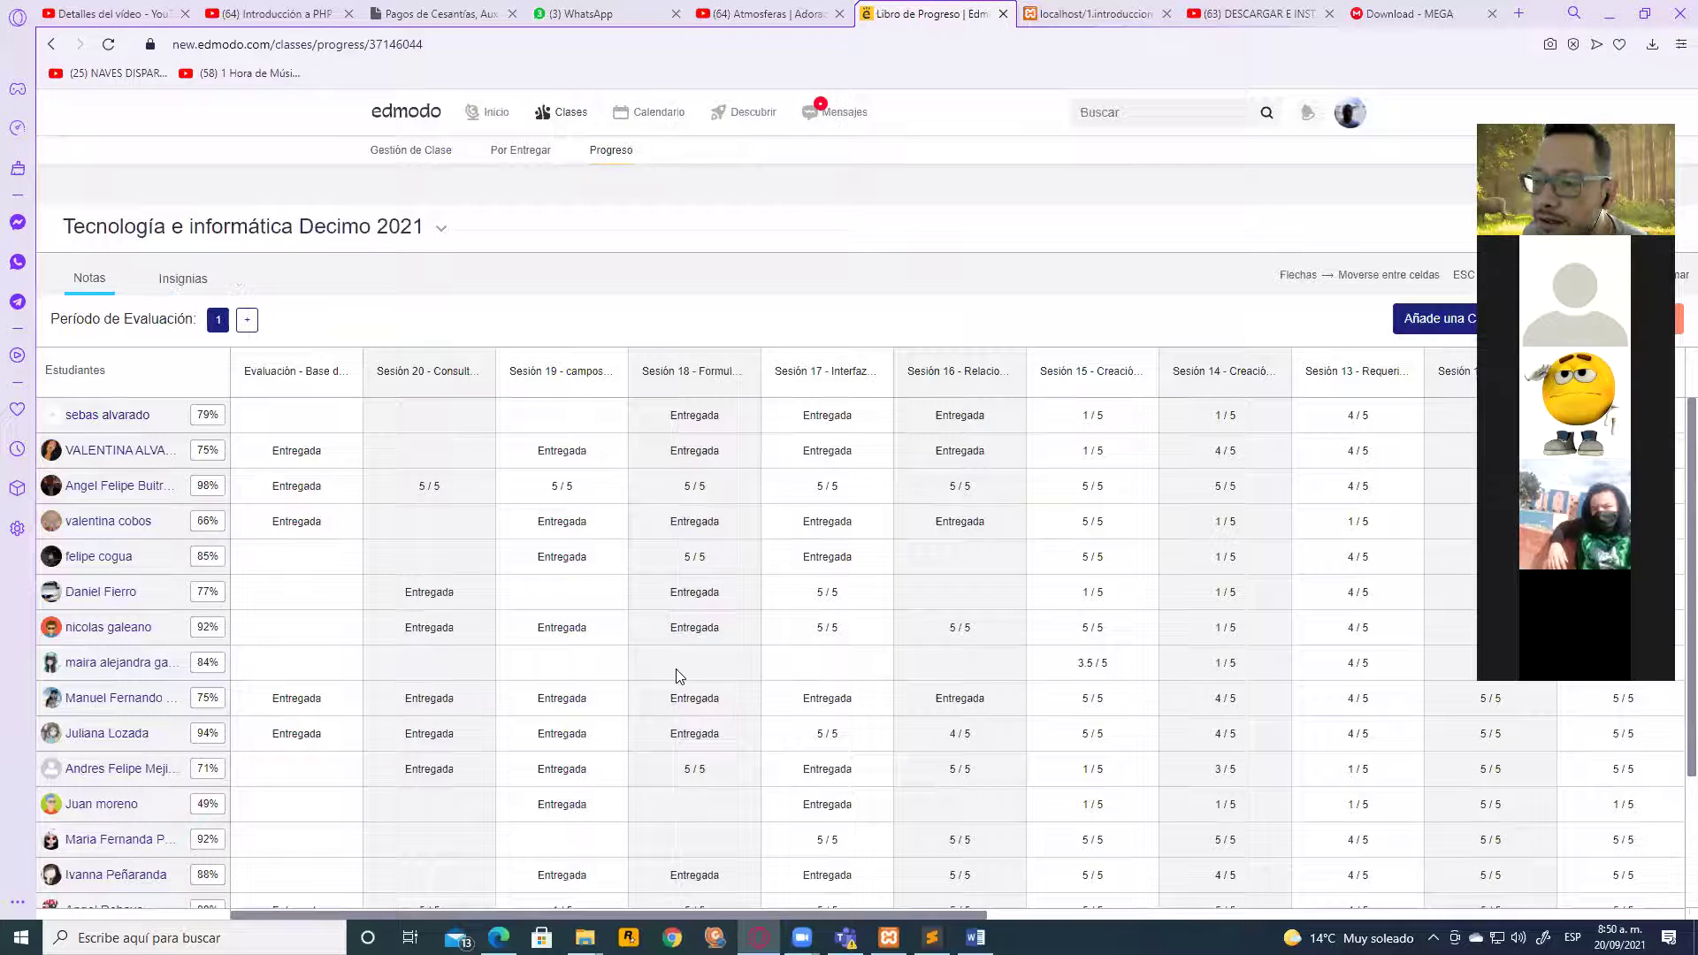
{"action": "scroll", "coordinate": [664, 694], "scroll_direction": "down", "scroll_amount": 2}
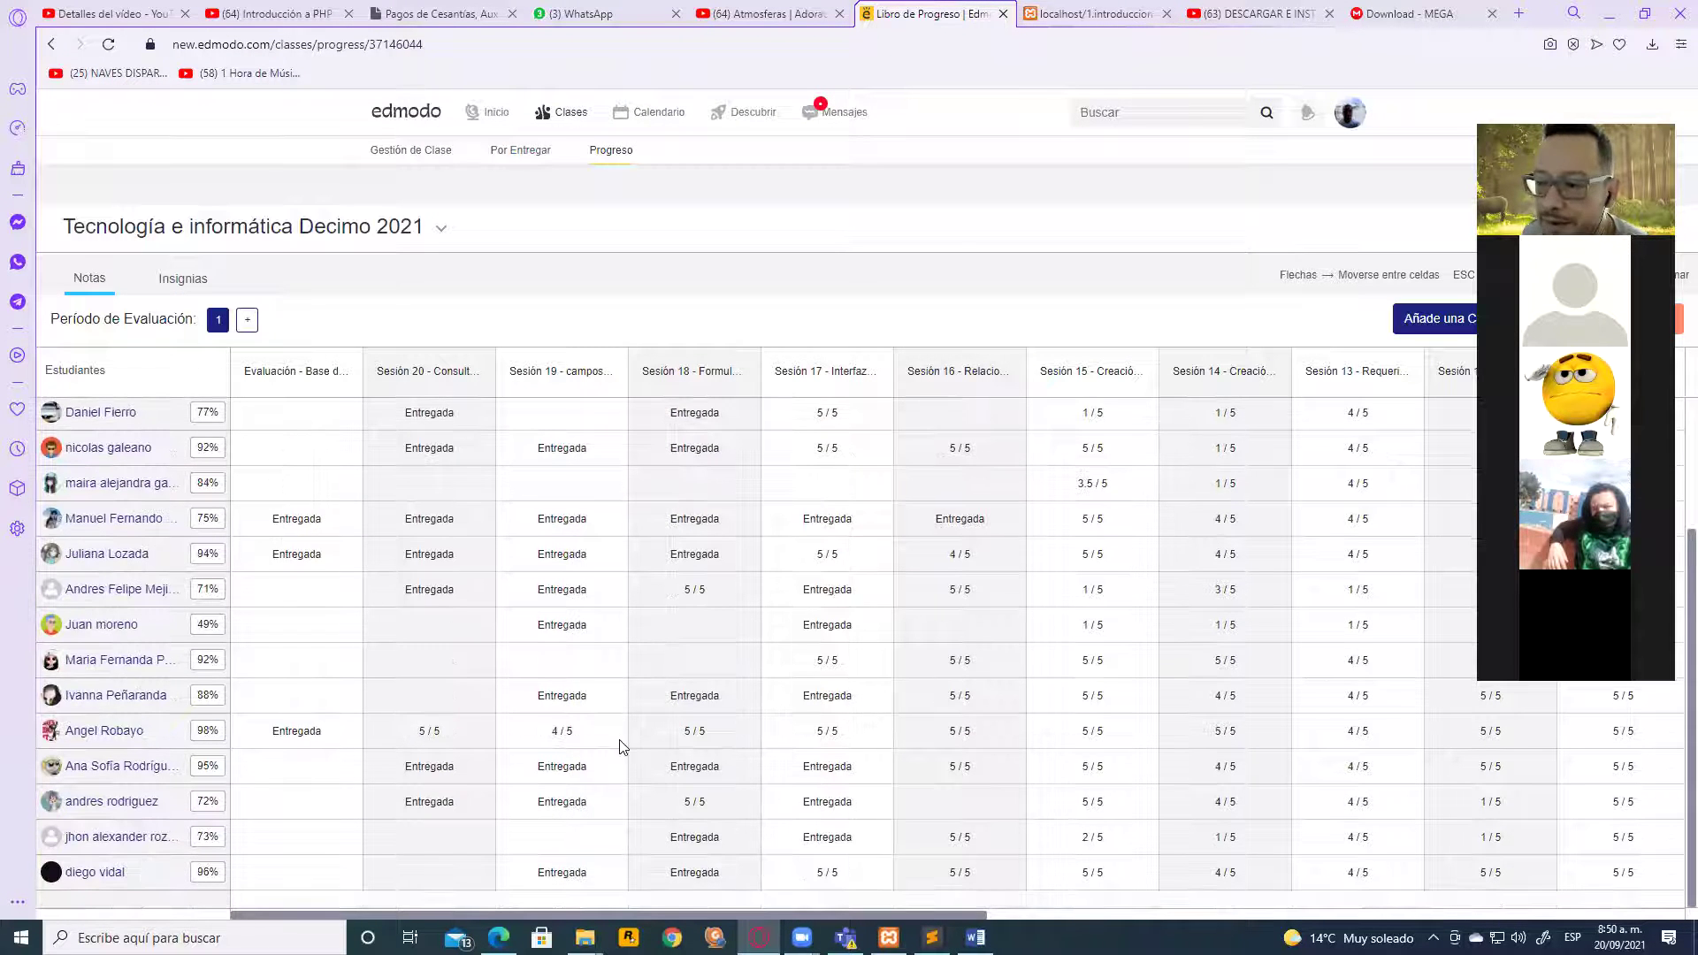
{"action": "scroll", "coordinate": [656, 723], "scroll_direction": "up", "scroll_amount": 2}
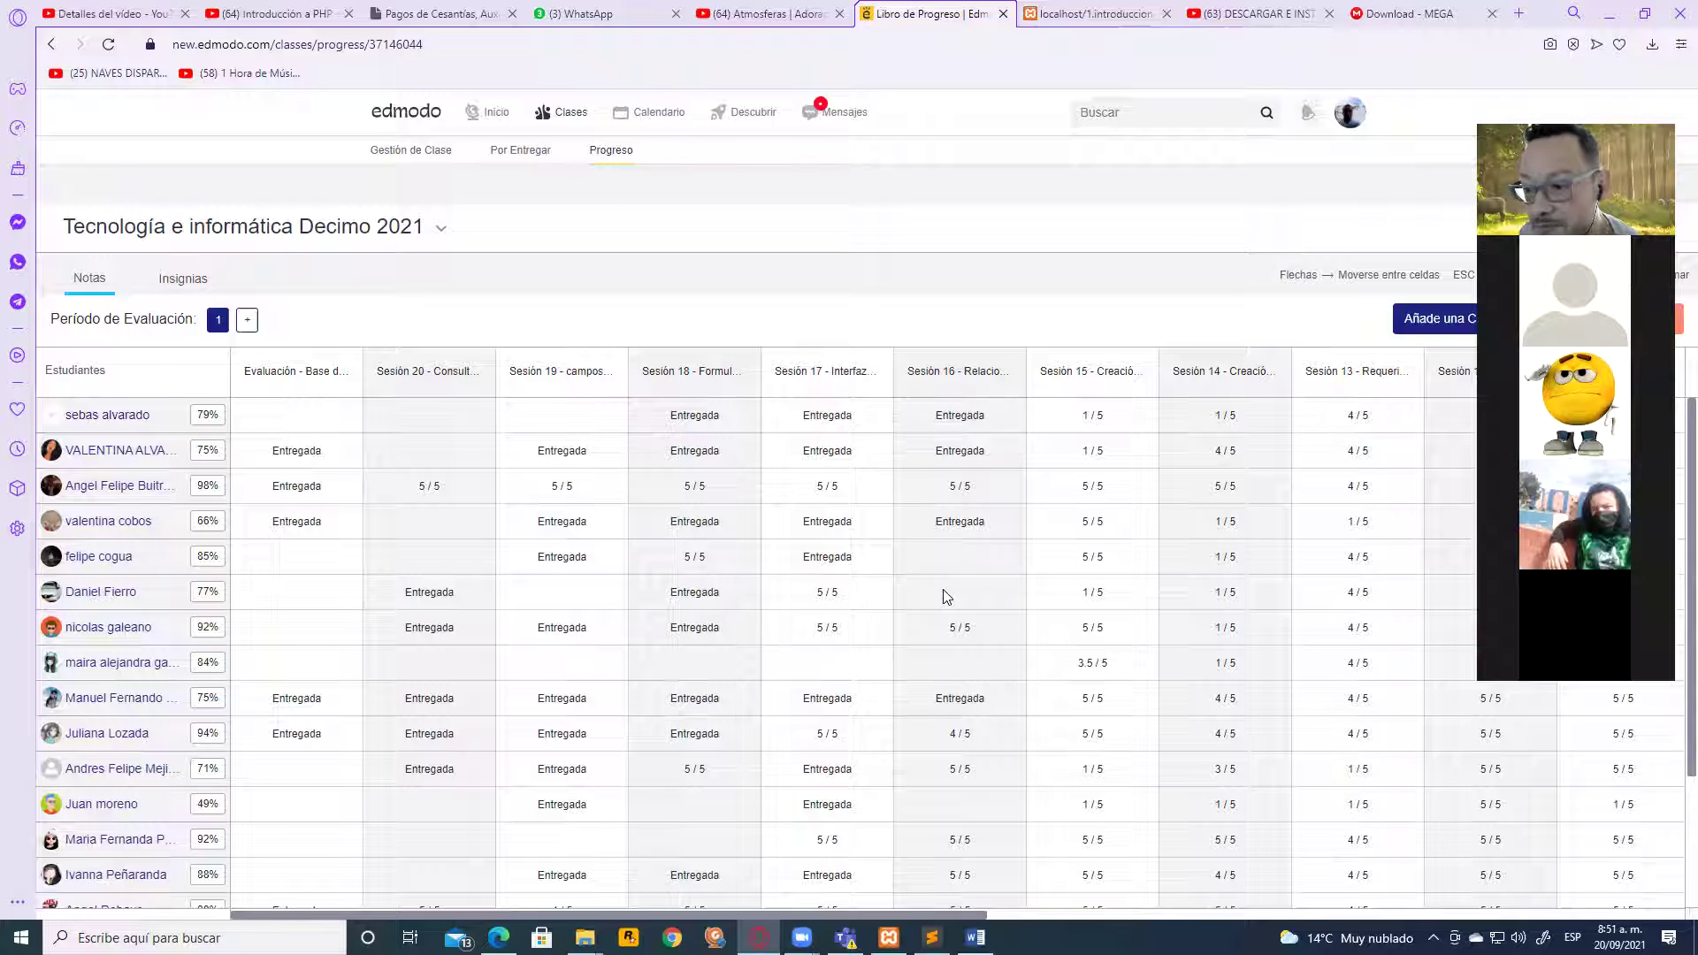
{"action": "scroll", "coordinate": [969, 666], "scroll_direction": "down", "scroll_amount": 3}
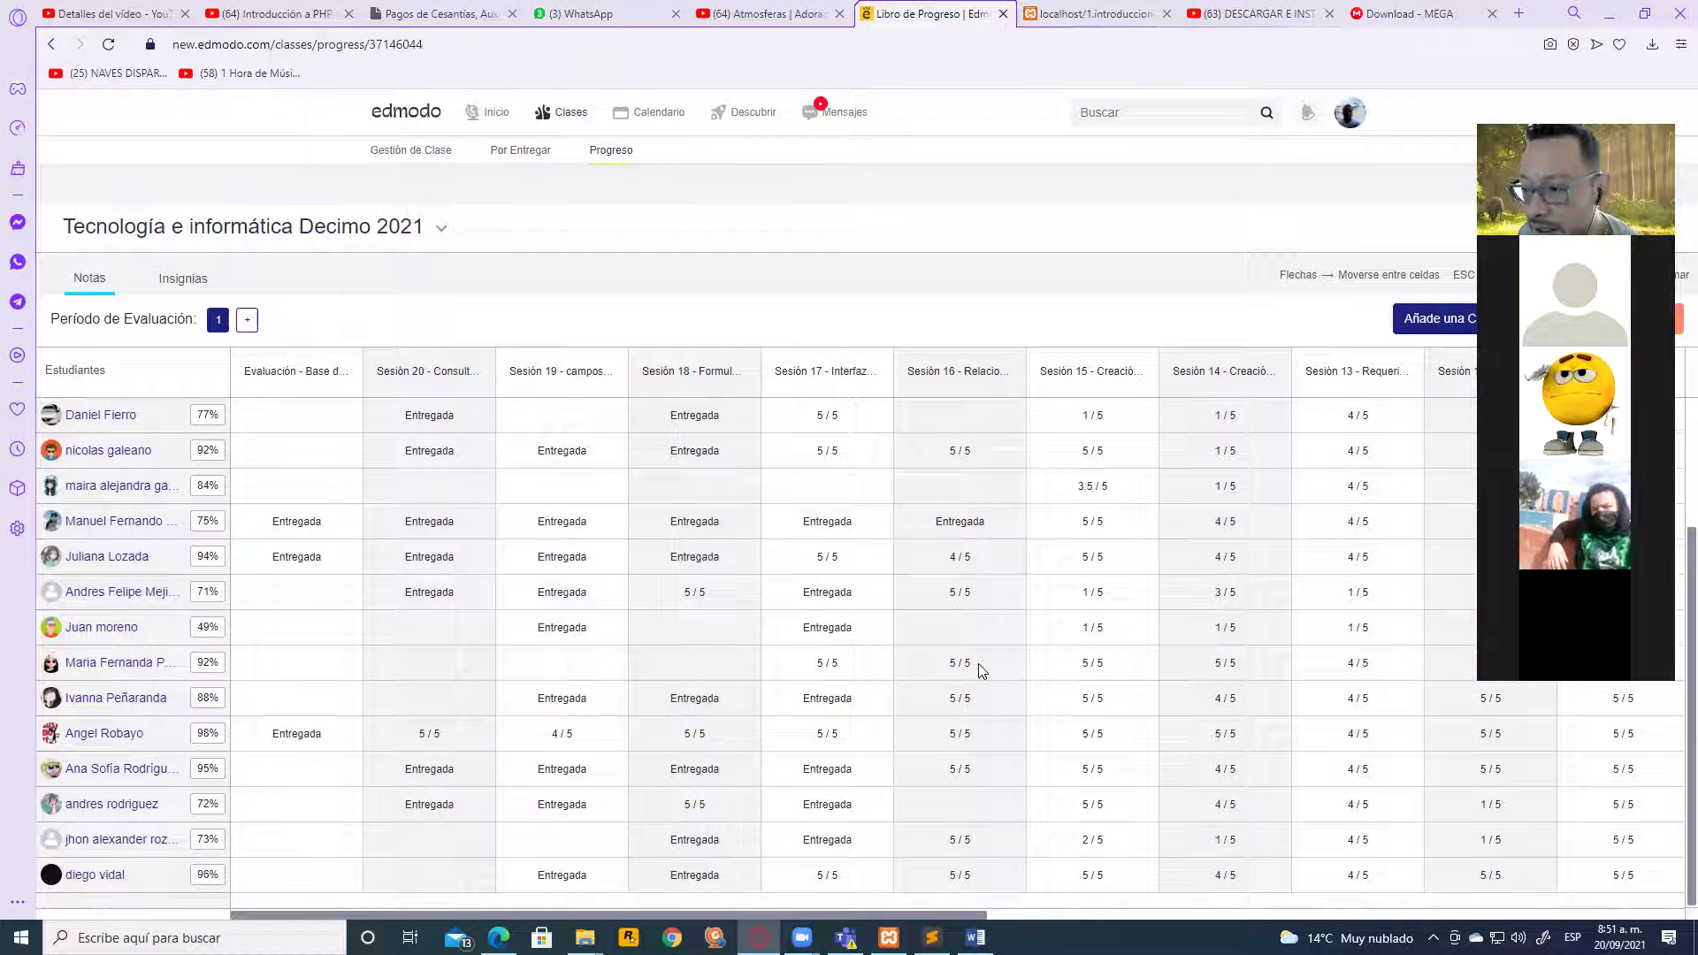
{"action": "scroll", "coordinate": [952, 805], "scroll_direction": "up", "scroll_amount": 3}
{"action": "scroll", "coordinate": [836, 792], "scroll_direction": "down", "scroll_amount": 3}
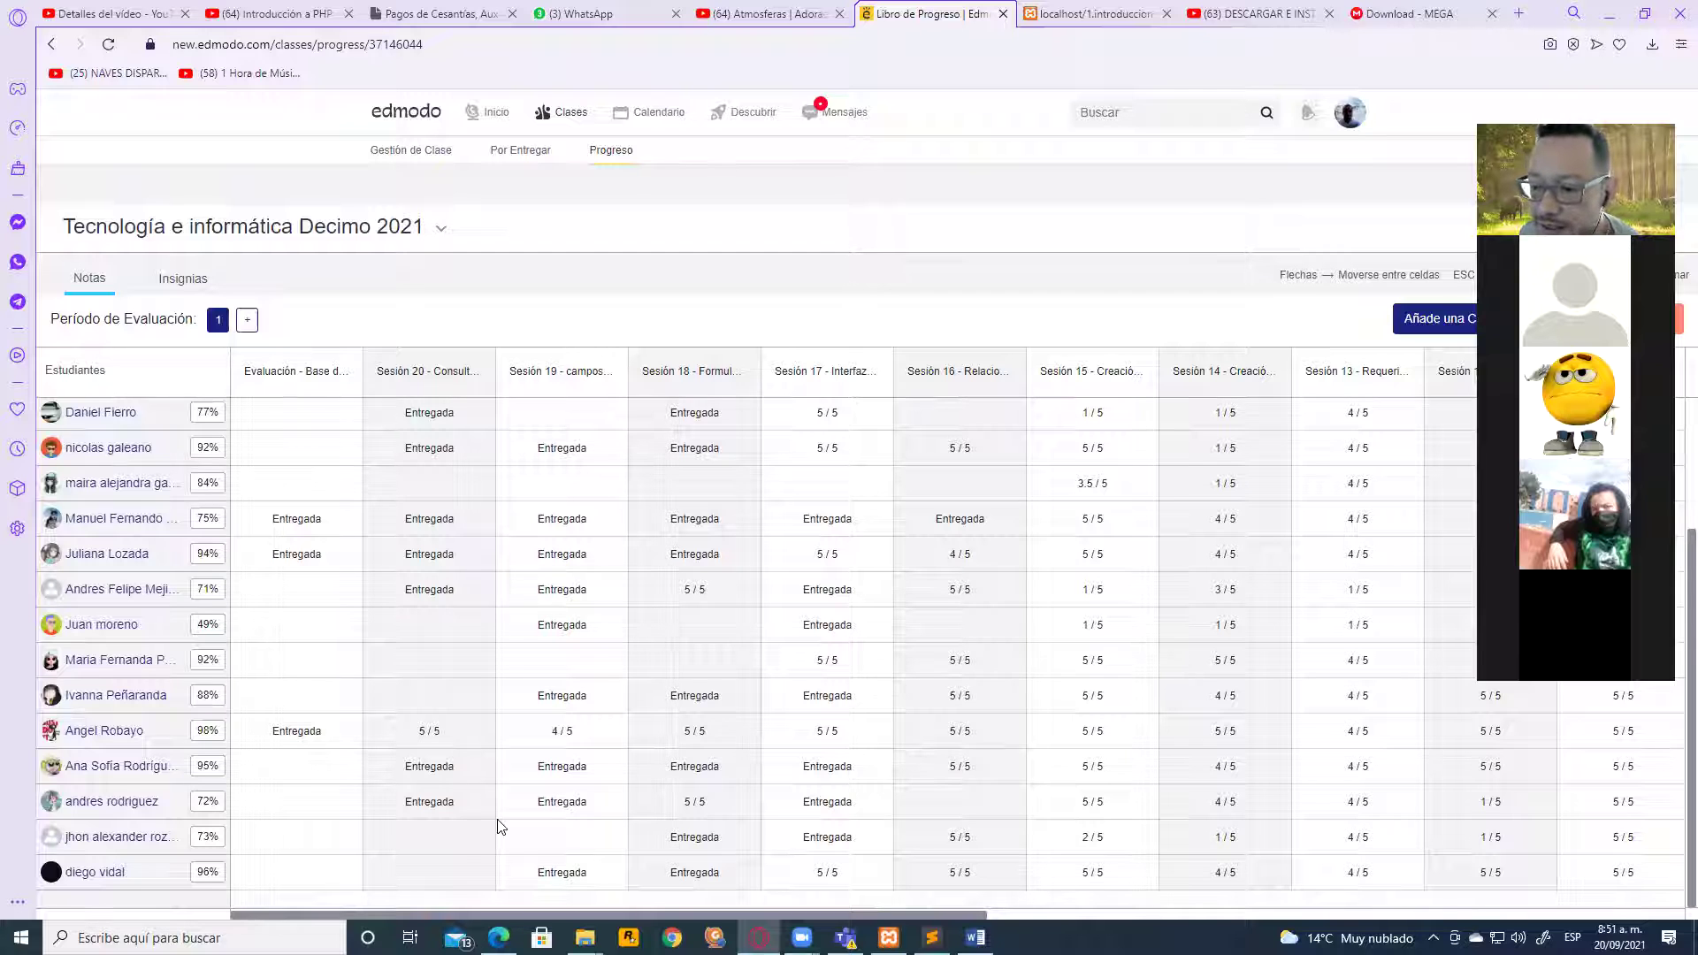
{"action": "scroll", "coordinate": [501, 828], "scroll_direction": "up", "scroll_amount": 3}
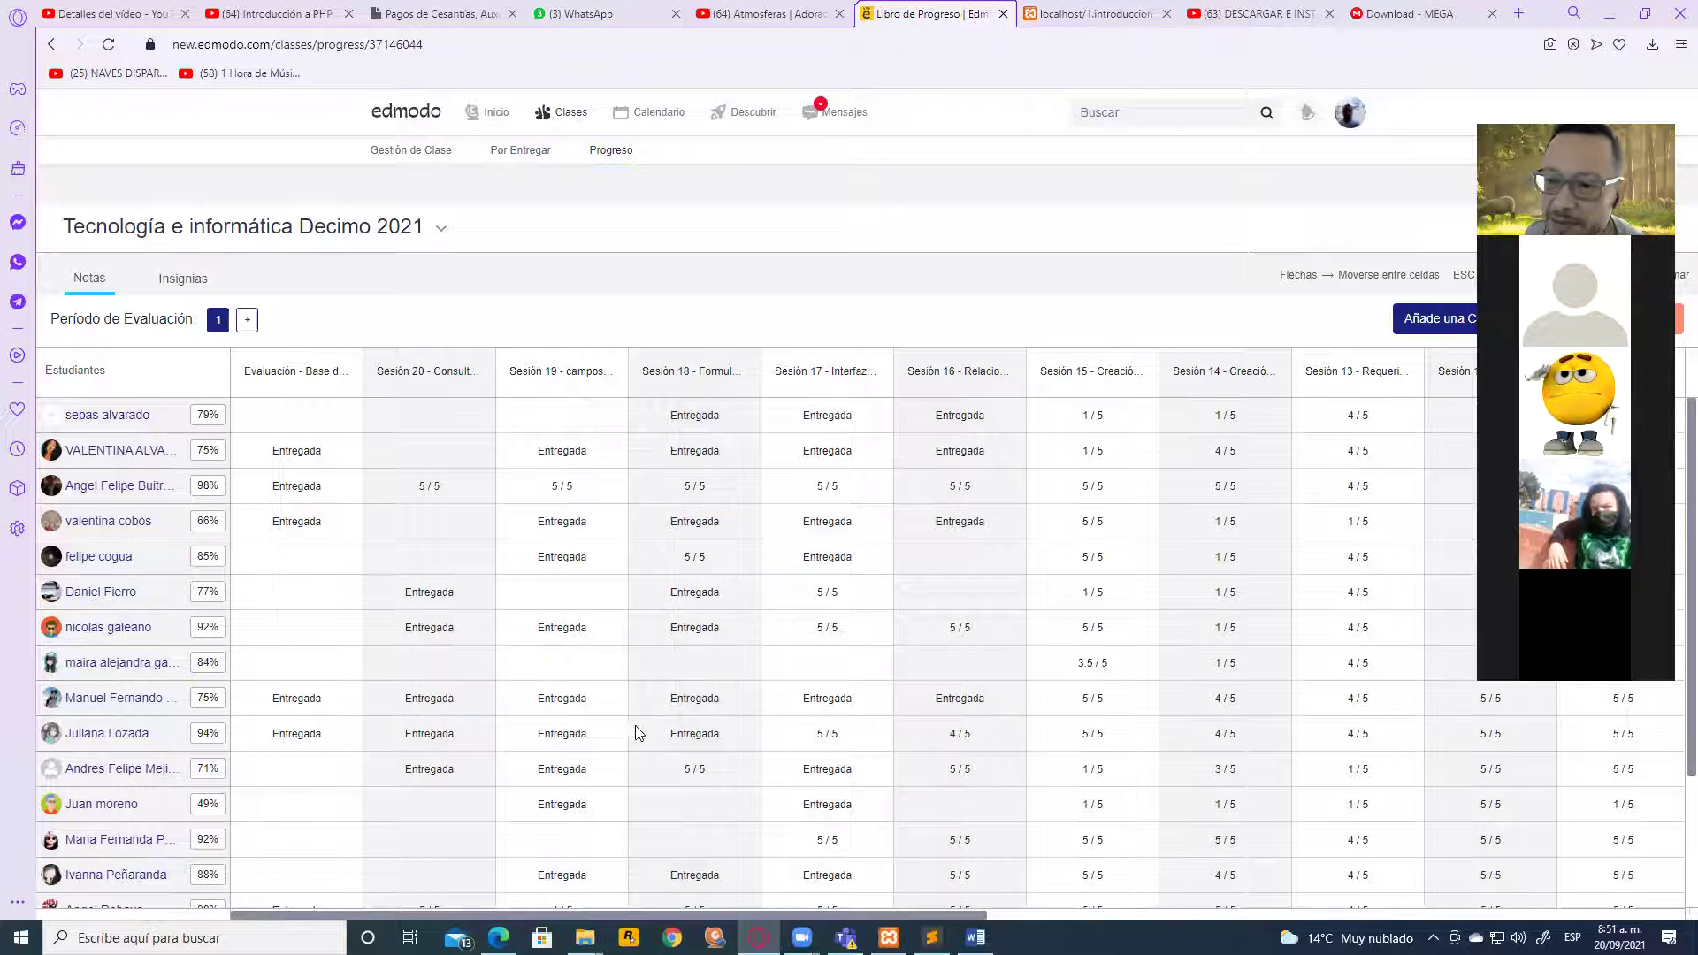
{"action": "scroll", "coordinate": [405, 663], "scroll_direction": "down", "scroll_amount": 3}
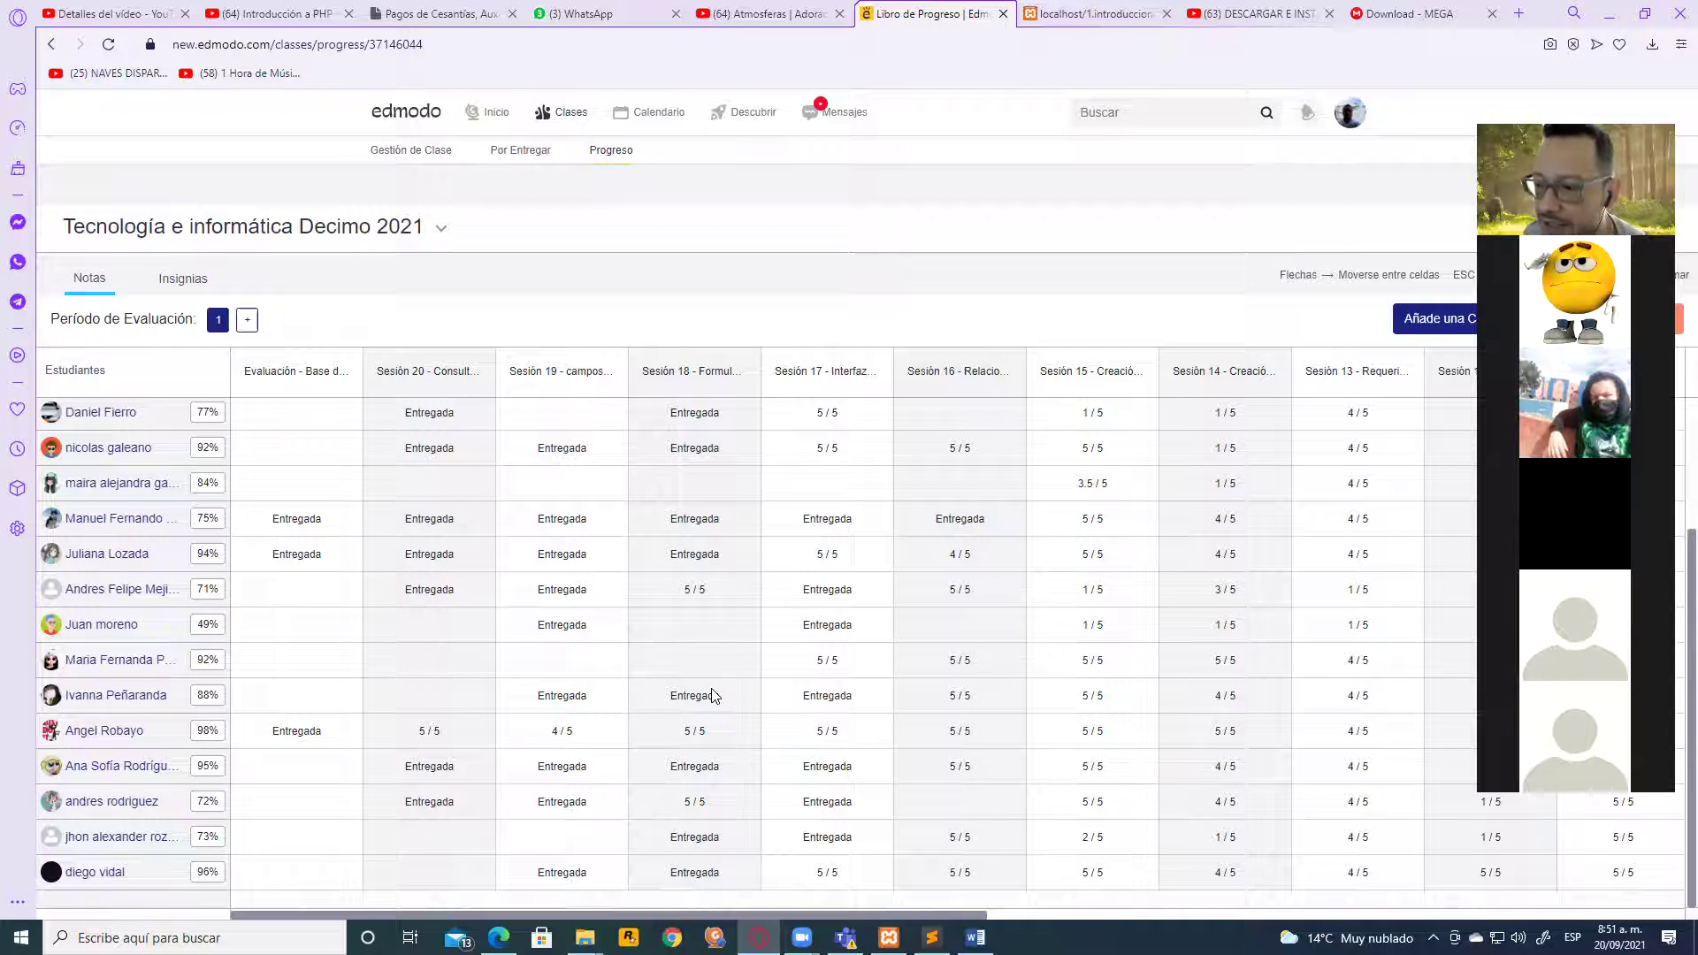
{"action": "scroll", "coordinate": [713, 696], "scroll_direction": "up", "scroll_amount": 2}
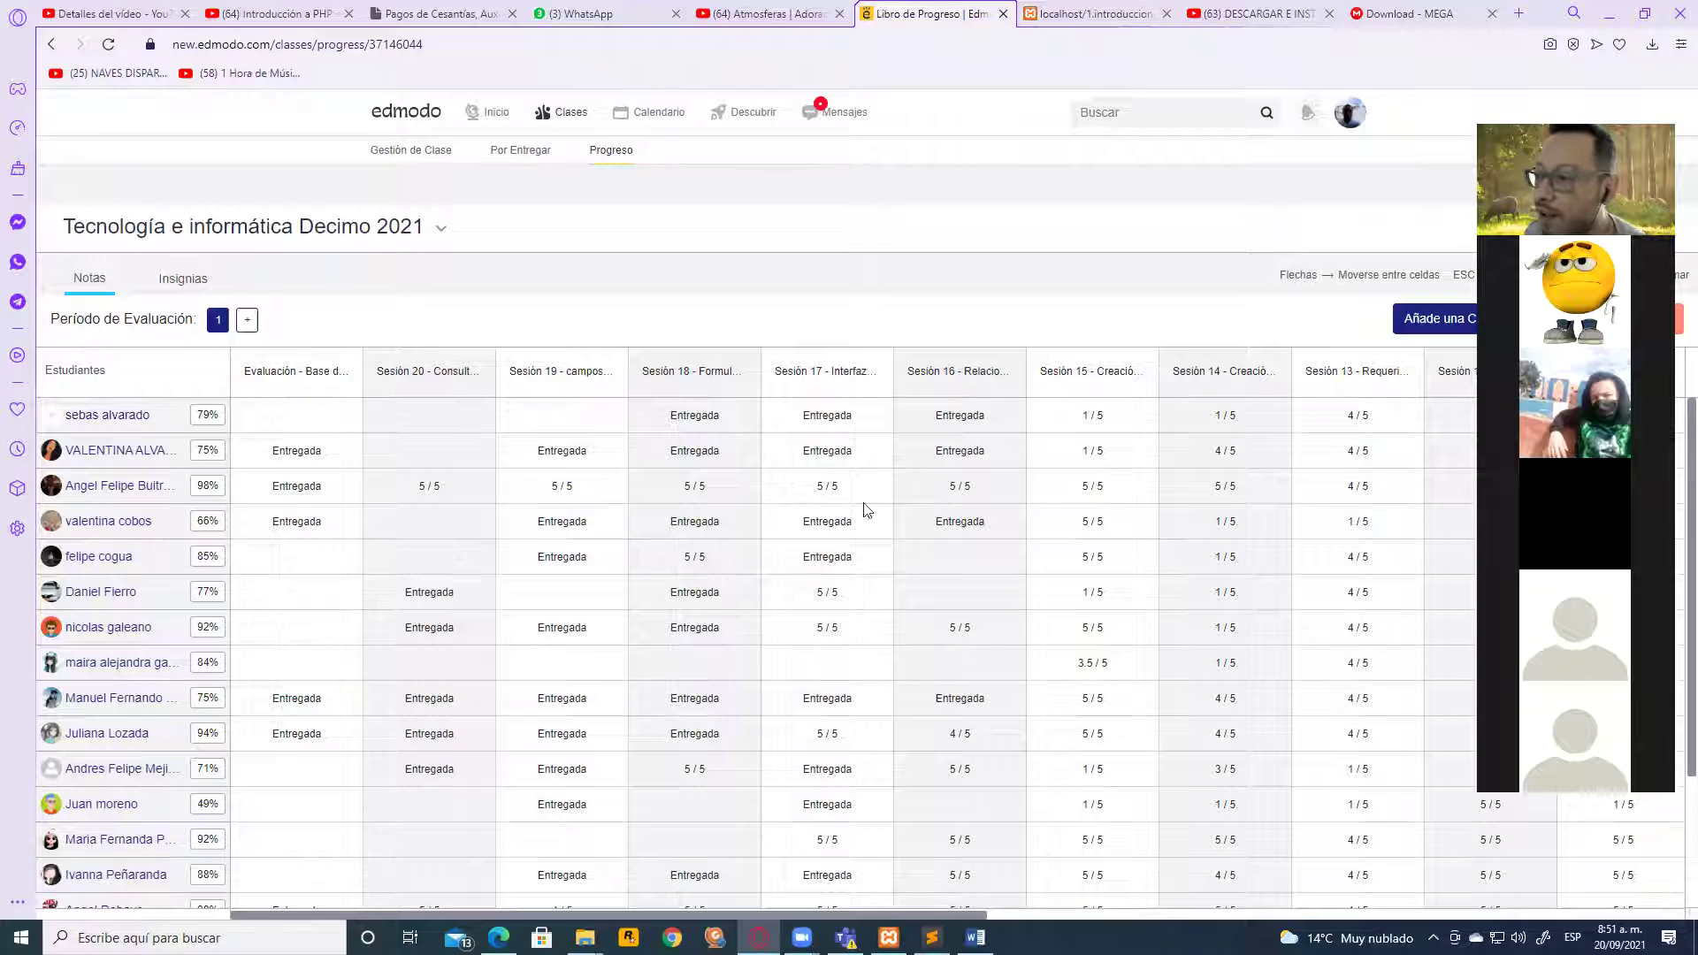
Move through the Evaluación and session grade cells, including a Sesión 17 score of 5 / 5, and scroll
{"action": "left_click", "coordinate": [329, 417]}
{"action": "left_click", "coordinate": [455, 422]}
{"action": "left_click", "coordinate": [597, 434]}
{"action": "left_click", "coordinate": [836, 507]}
{"action": "scroll", "coordinate": [963, 812], "scroll_direction": "down", "scroll_amount": 2}
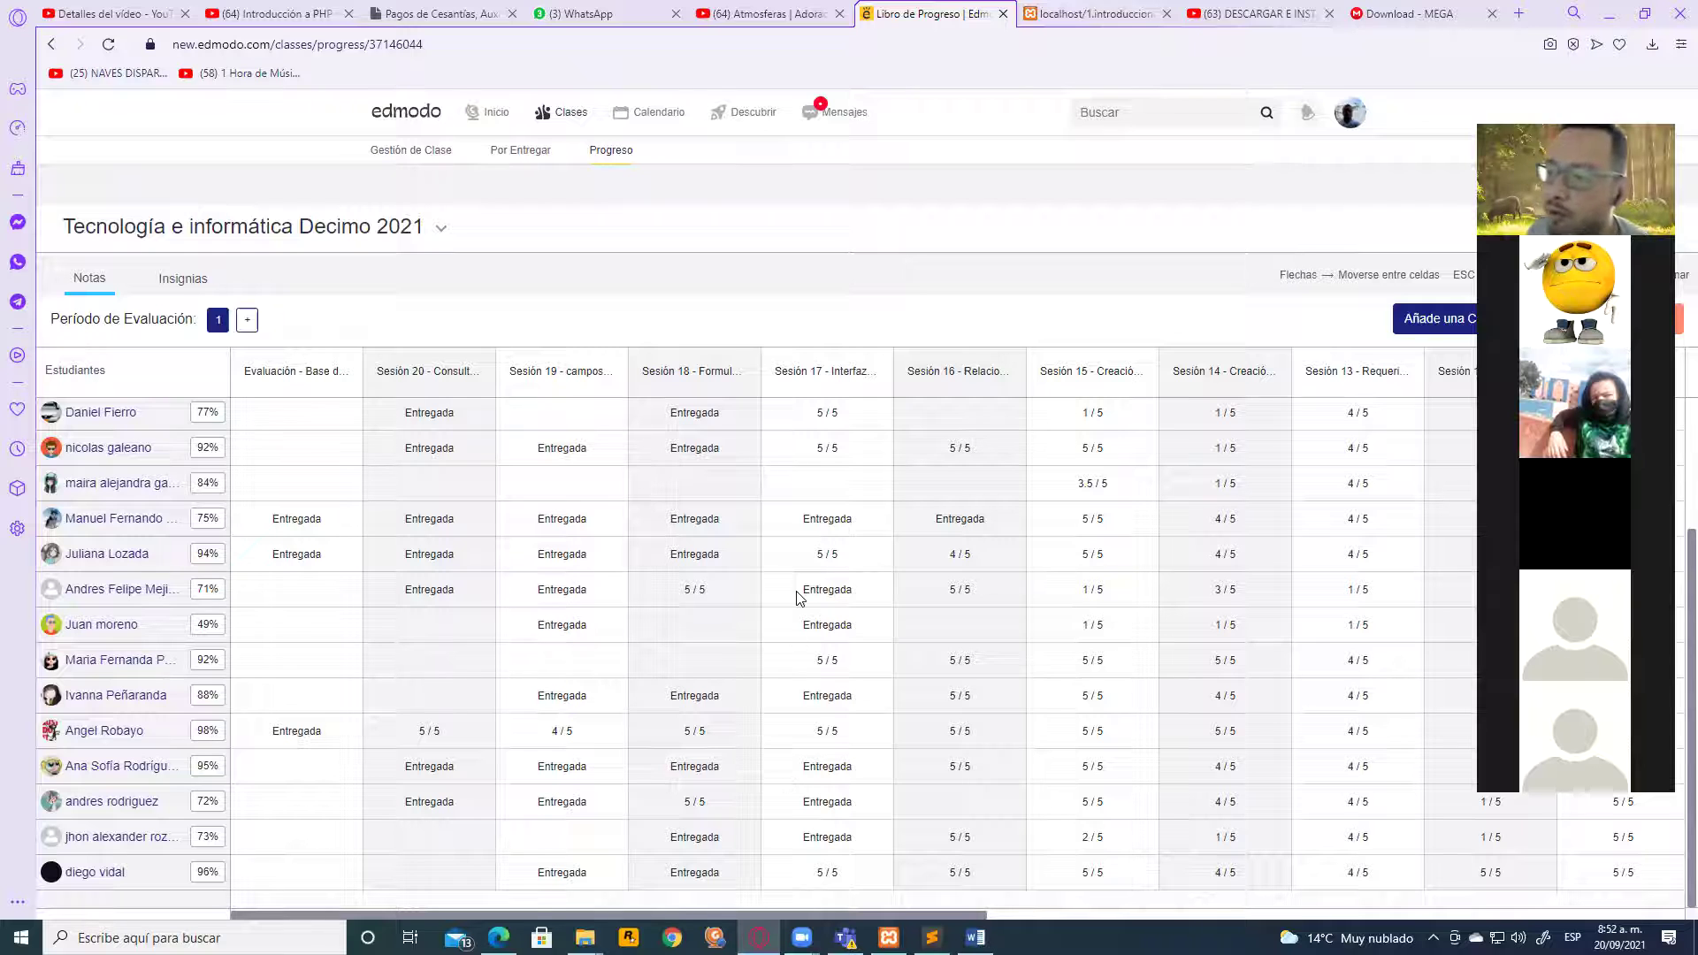
{"action": "scroll", "coordinate": [849, 668], "scroll_direction": "up", "scroll_amount": 2}
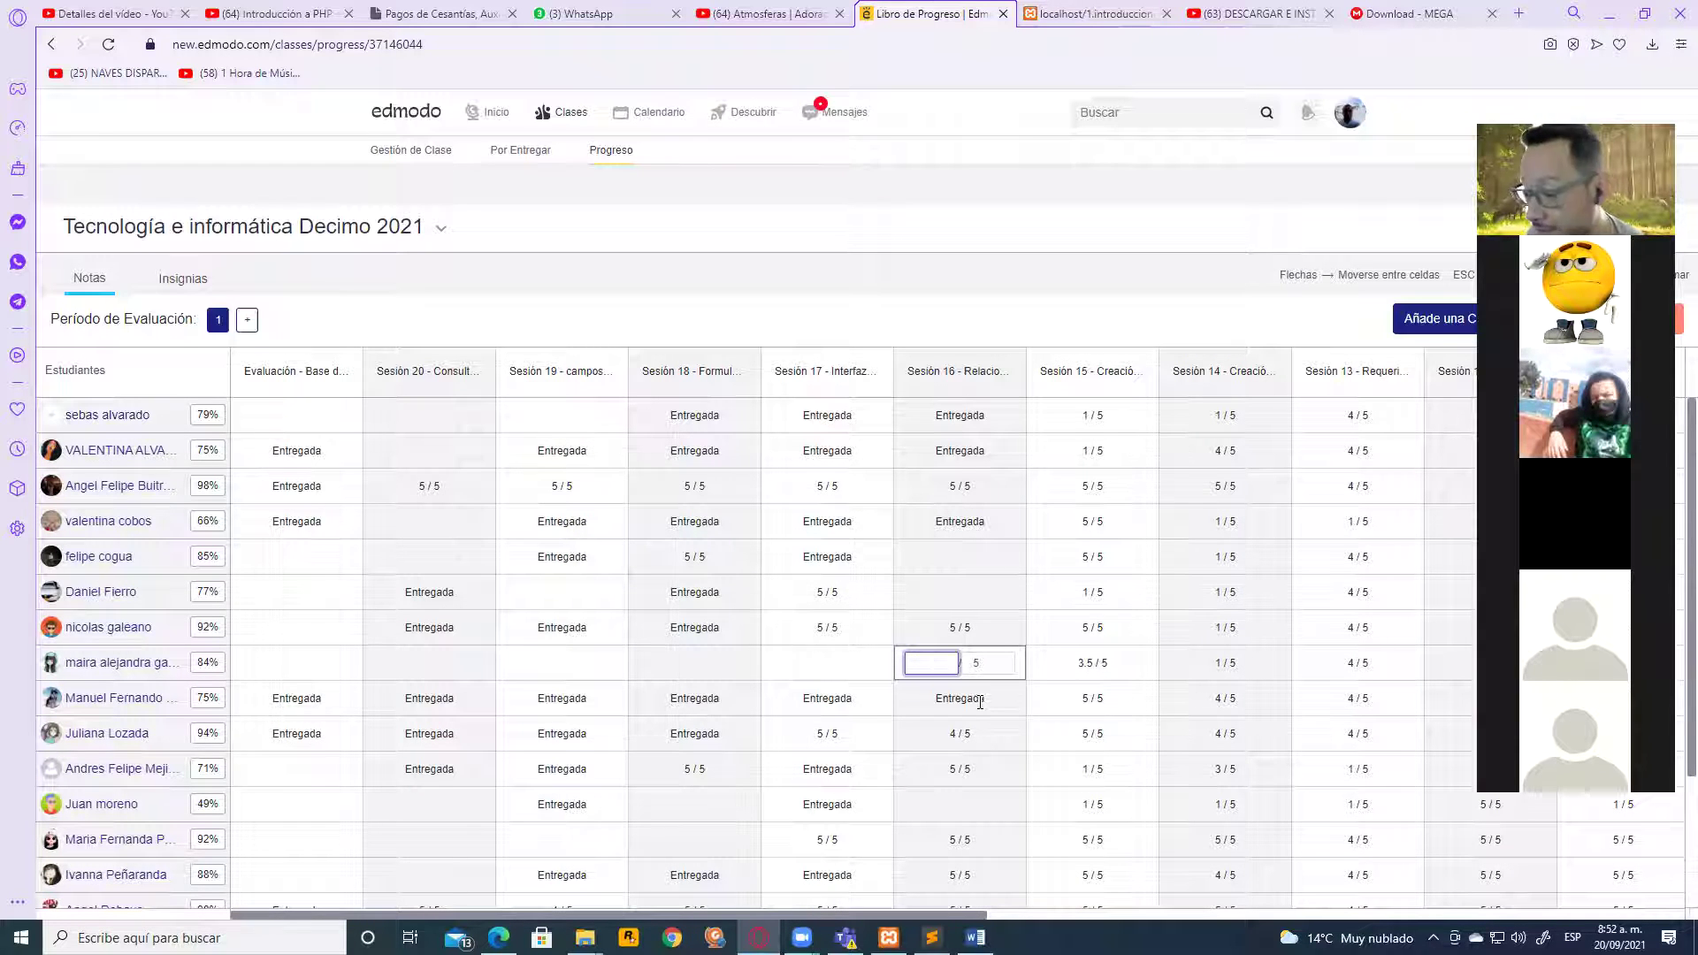
{"action": "scroll", "coordinate": [980, 704], "scroll_direction": "down", "scroll_amount": 2}
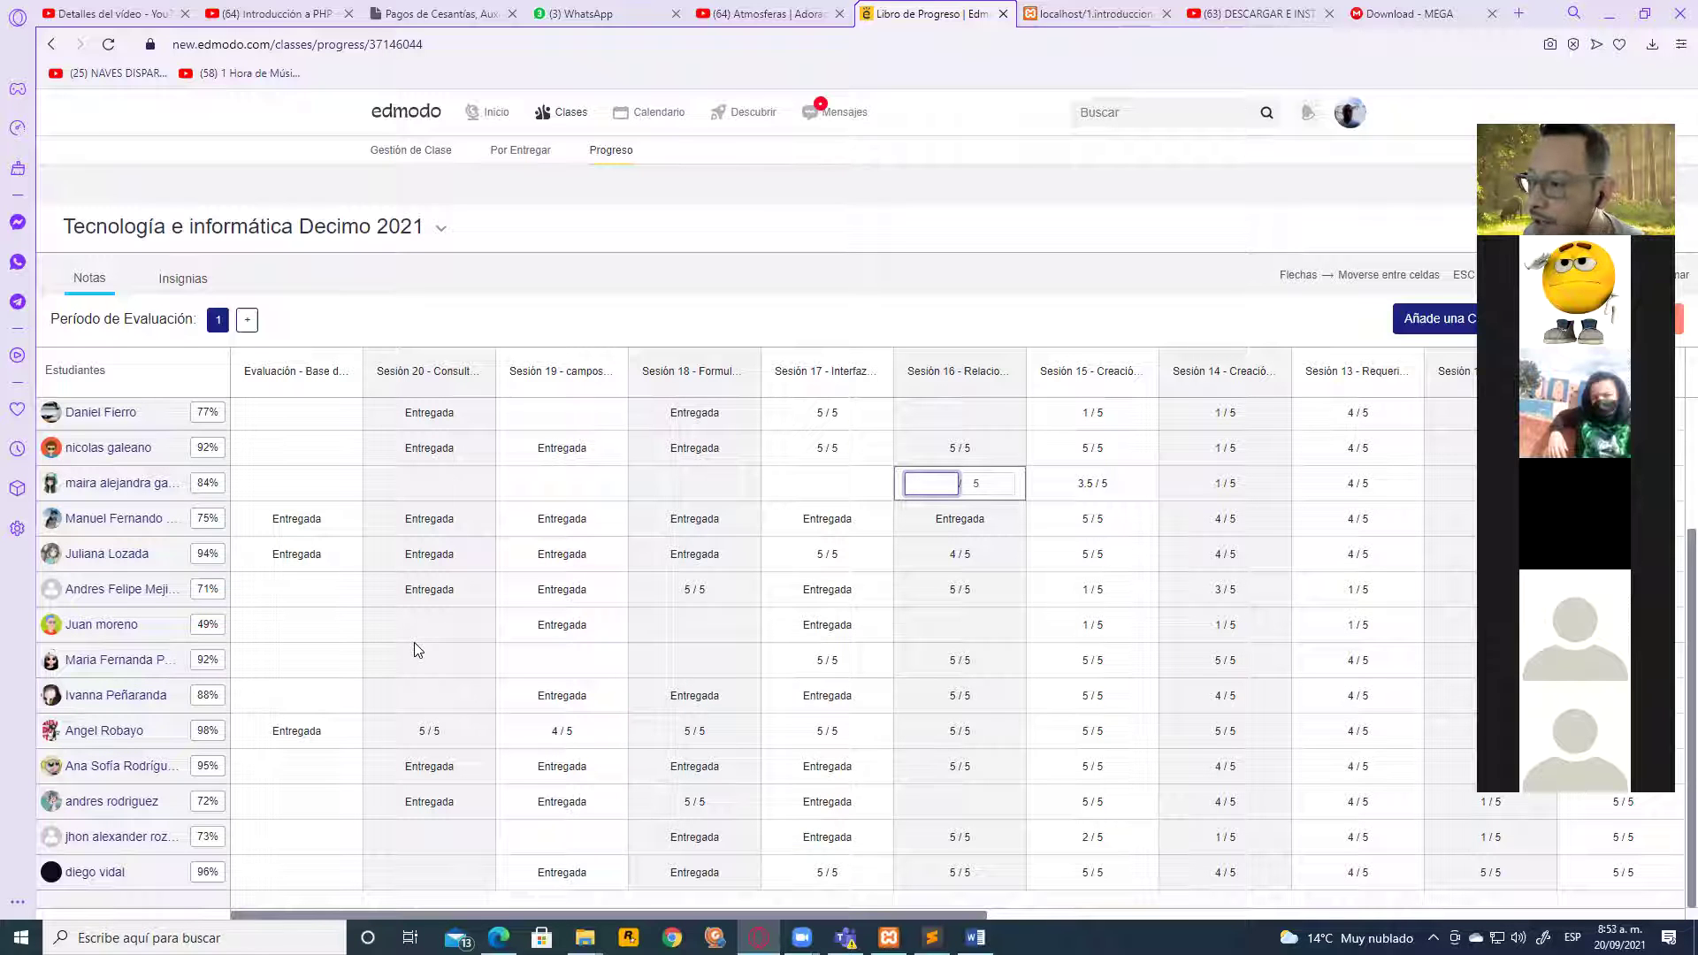
{"action": "scroll", "coordinate": [531, 644], "scroll_direction": "up", "scroll_amount": 2}
{"action": "scroll", "coordinate": [530, 644], "scroll_direction": "down", "scroll_amount": 2}
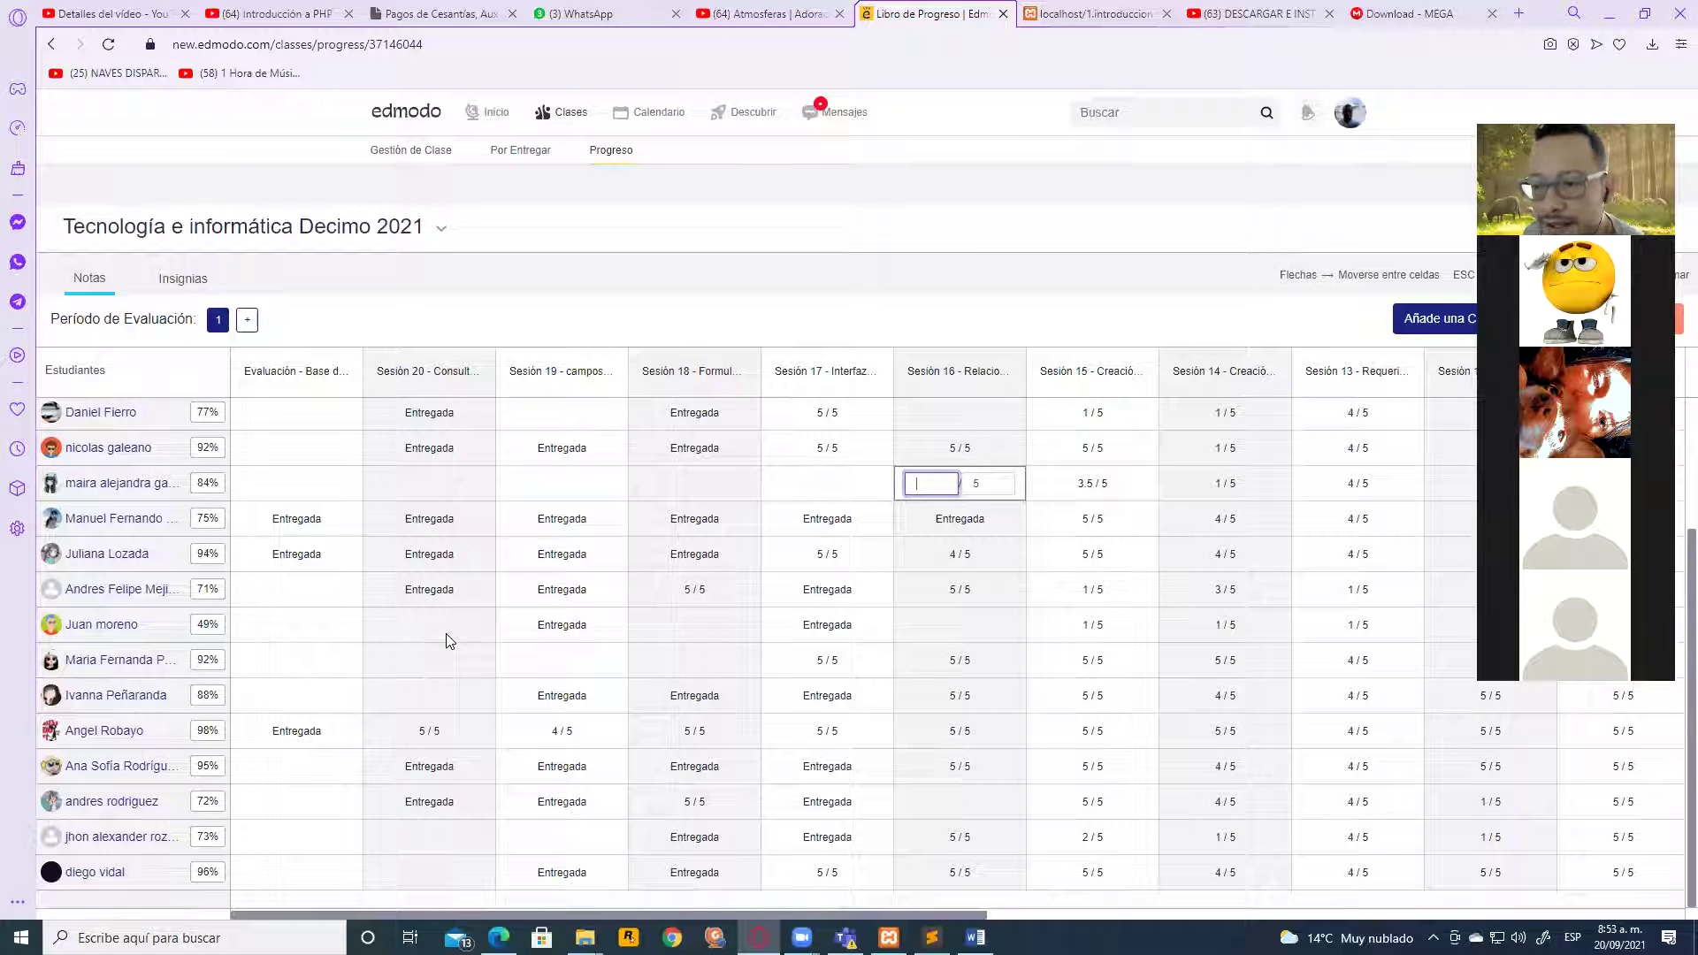
Reload the Tecnología e informática Decimo 2021 Progreso page from the address bar
{"action": "left_click", "coordinate": [430, 44]}
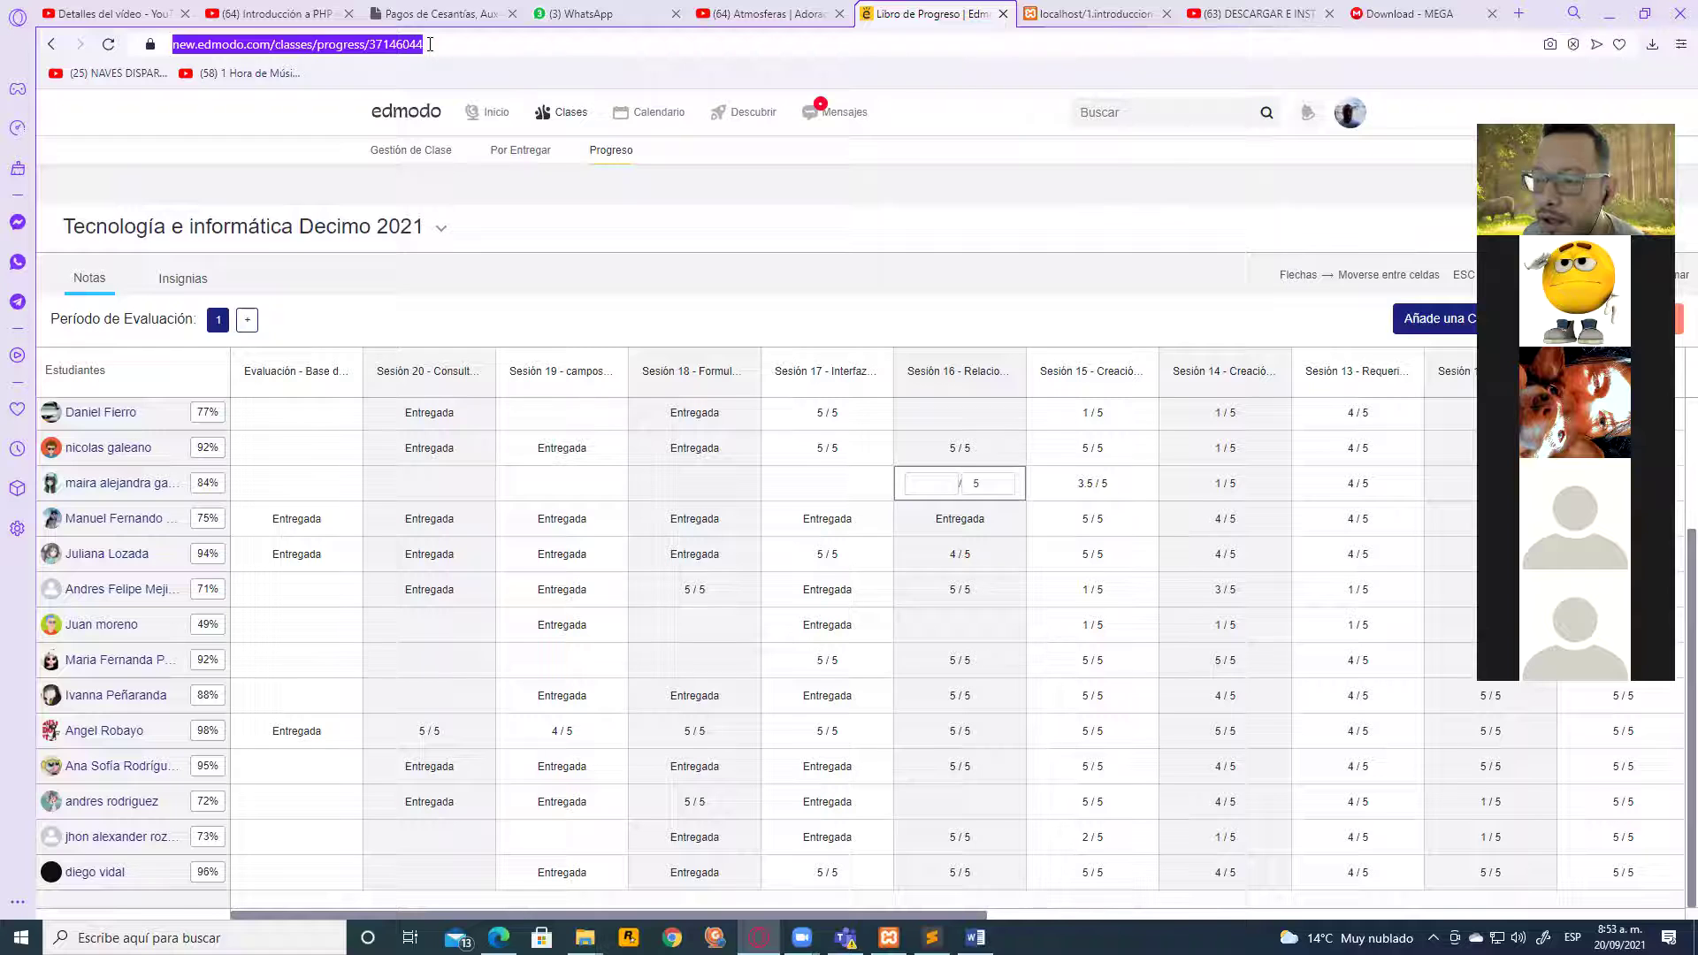
{"action": "key", "text": "Return"}
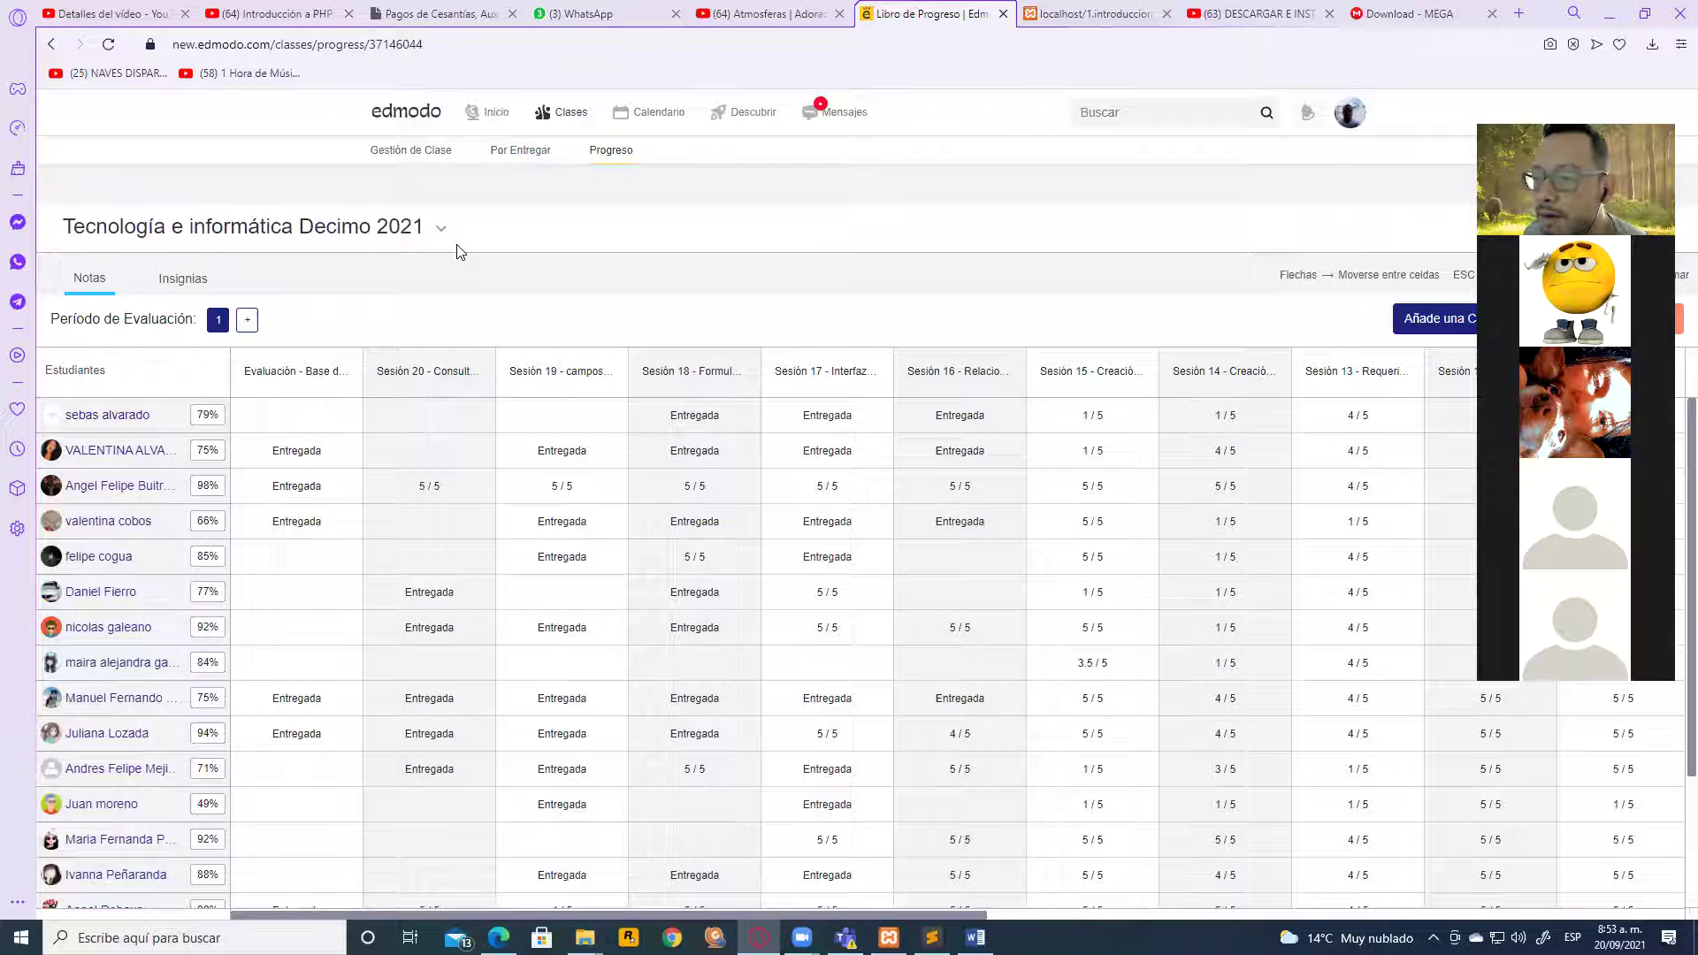
{"action": "scroll", "coordinate": [563, 600], "scroll_direction": "down", "scroll_amount": 1}
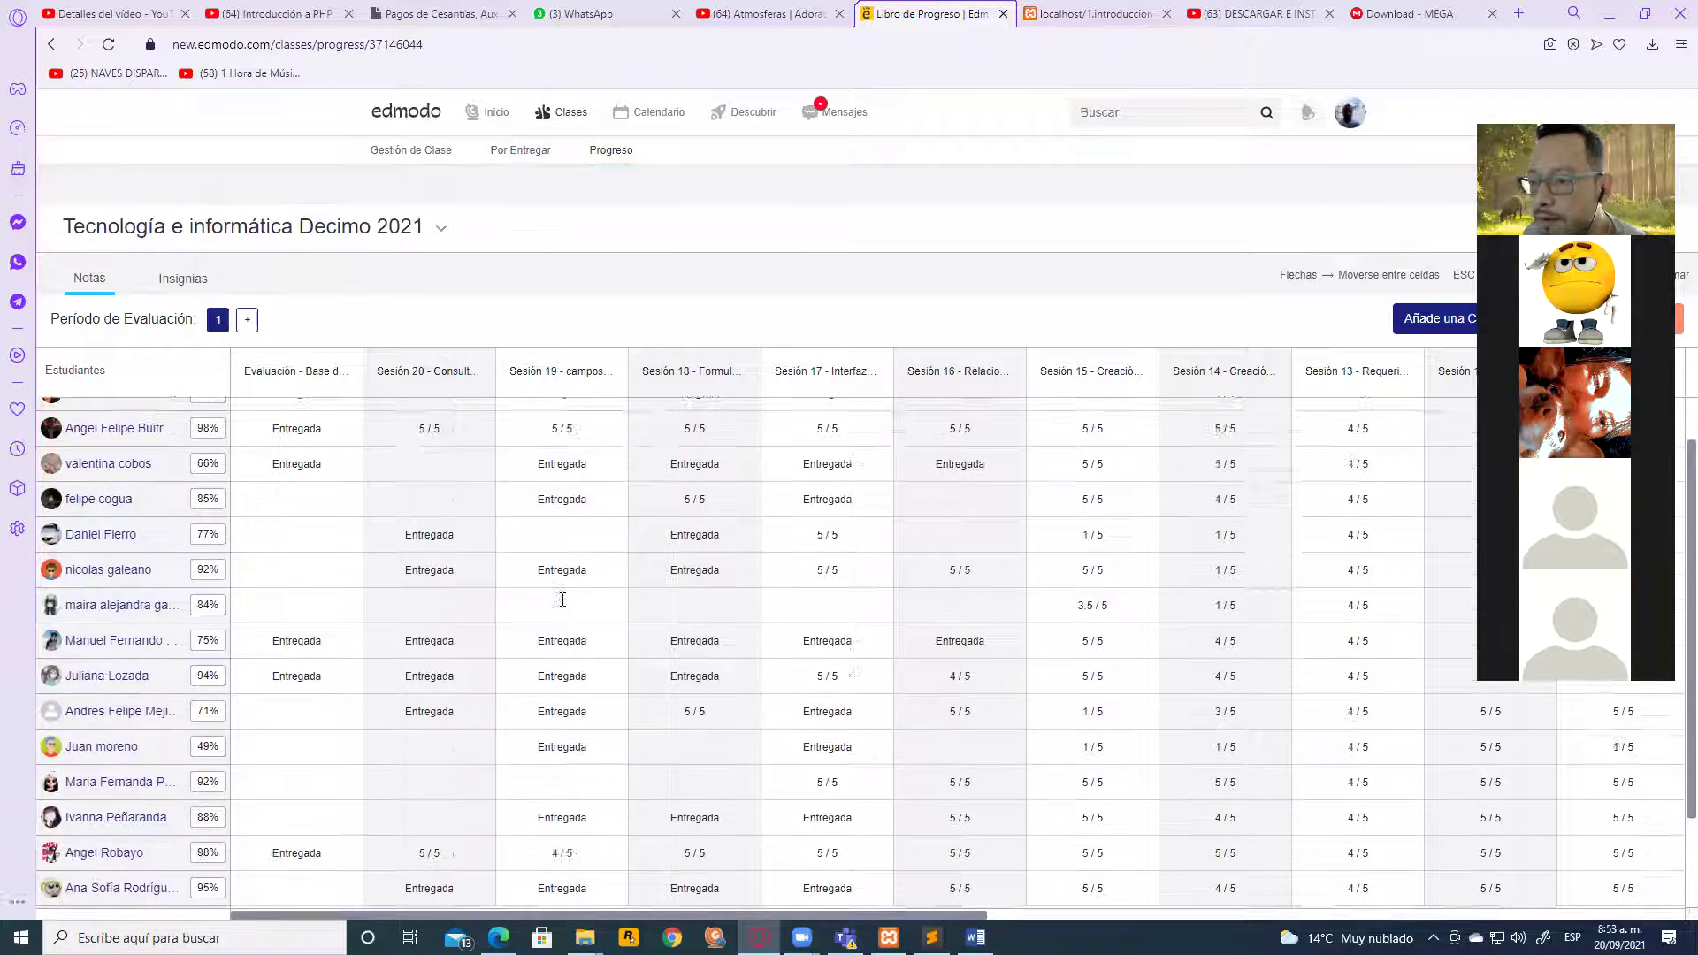
Scroll the Decimo 2021 grades, with averages from 49% to 98%, and bring up the taskbar calendar
{"action": "scroll", "coordinate": [566, 601], "scroll_direction": "down", "scroll_amount": 2}
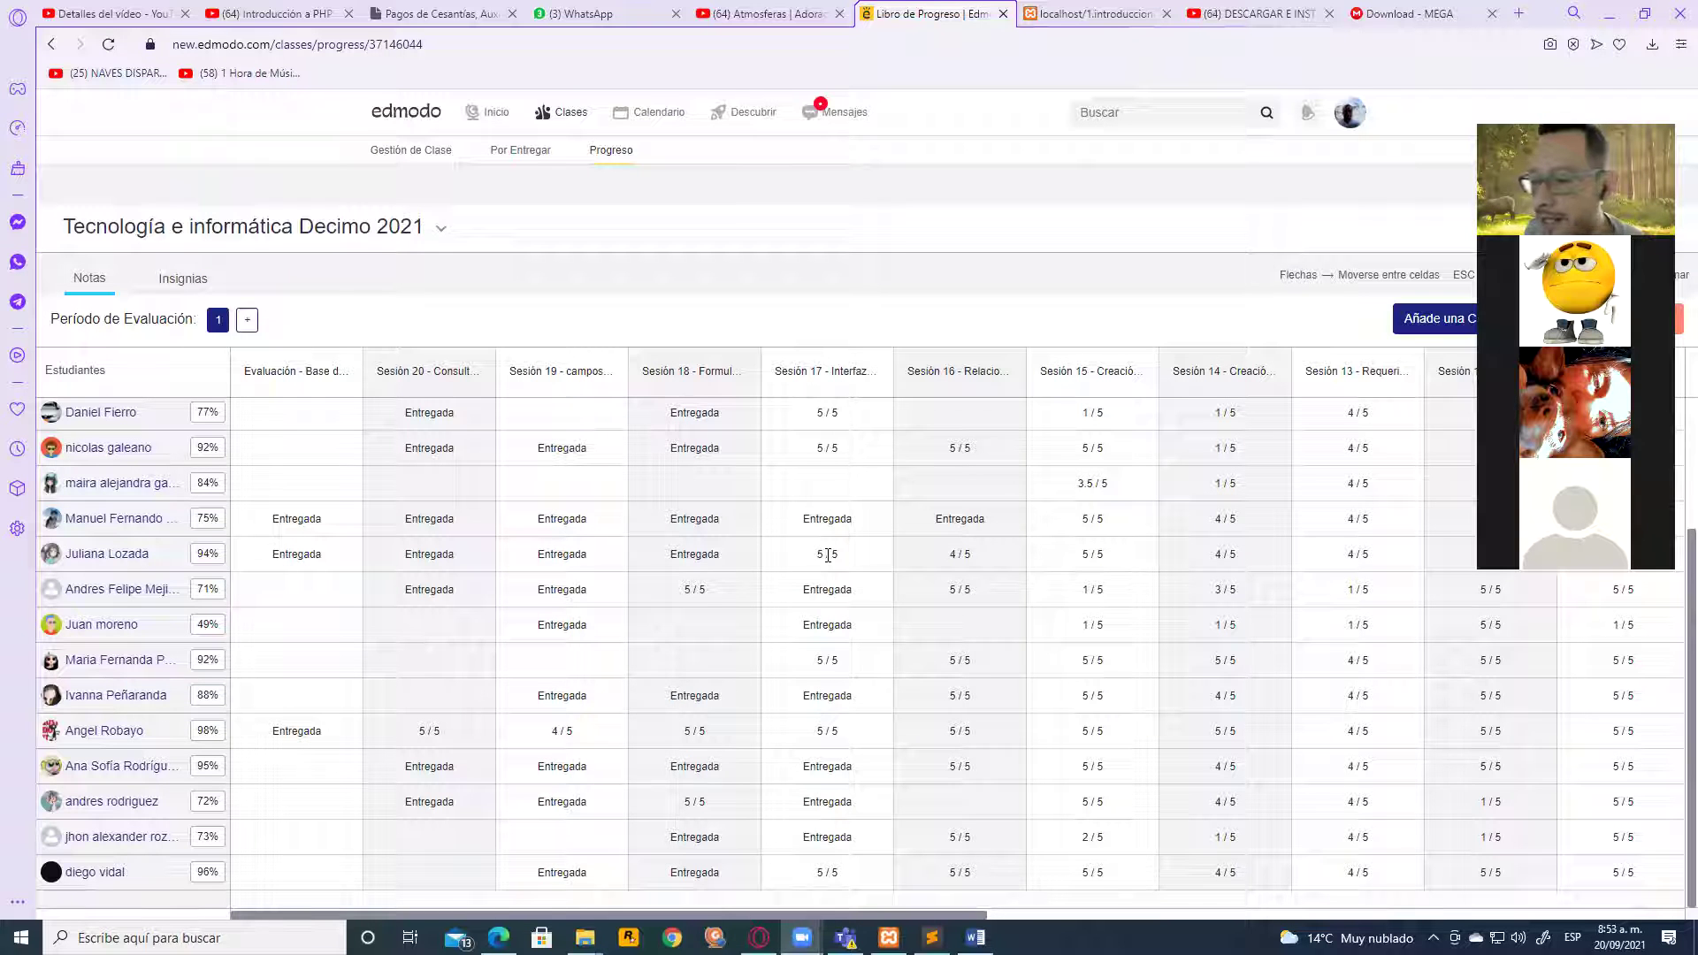
{"action": "scroll", "coordinate": [433, 629], "scroll_direction": "up", "scroll_amount": 2}
{"action": "scroll", "coordinate": [442, 610], "scroll_direction": "down", "scroll_amount": 1}
{"action": "scroll", "coordinate": [447, 595], "scroll_direction": "up", "scroll_amount": 2}
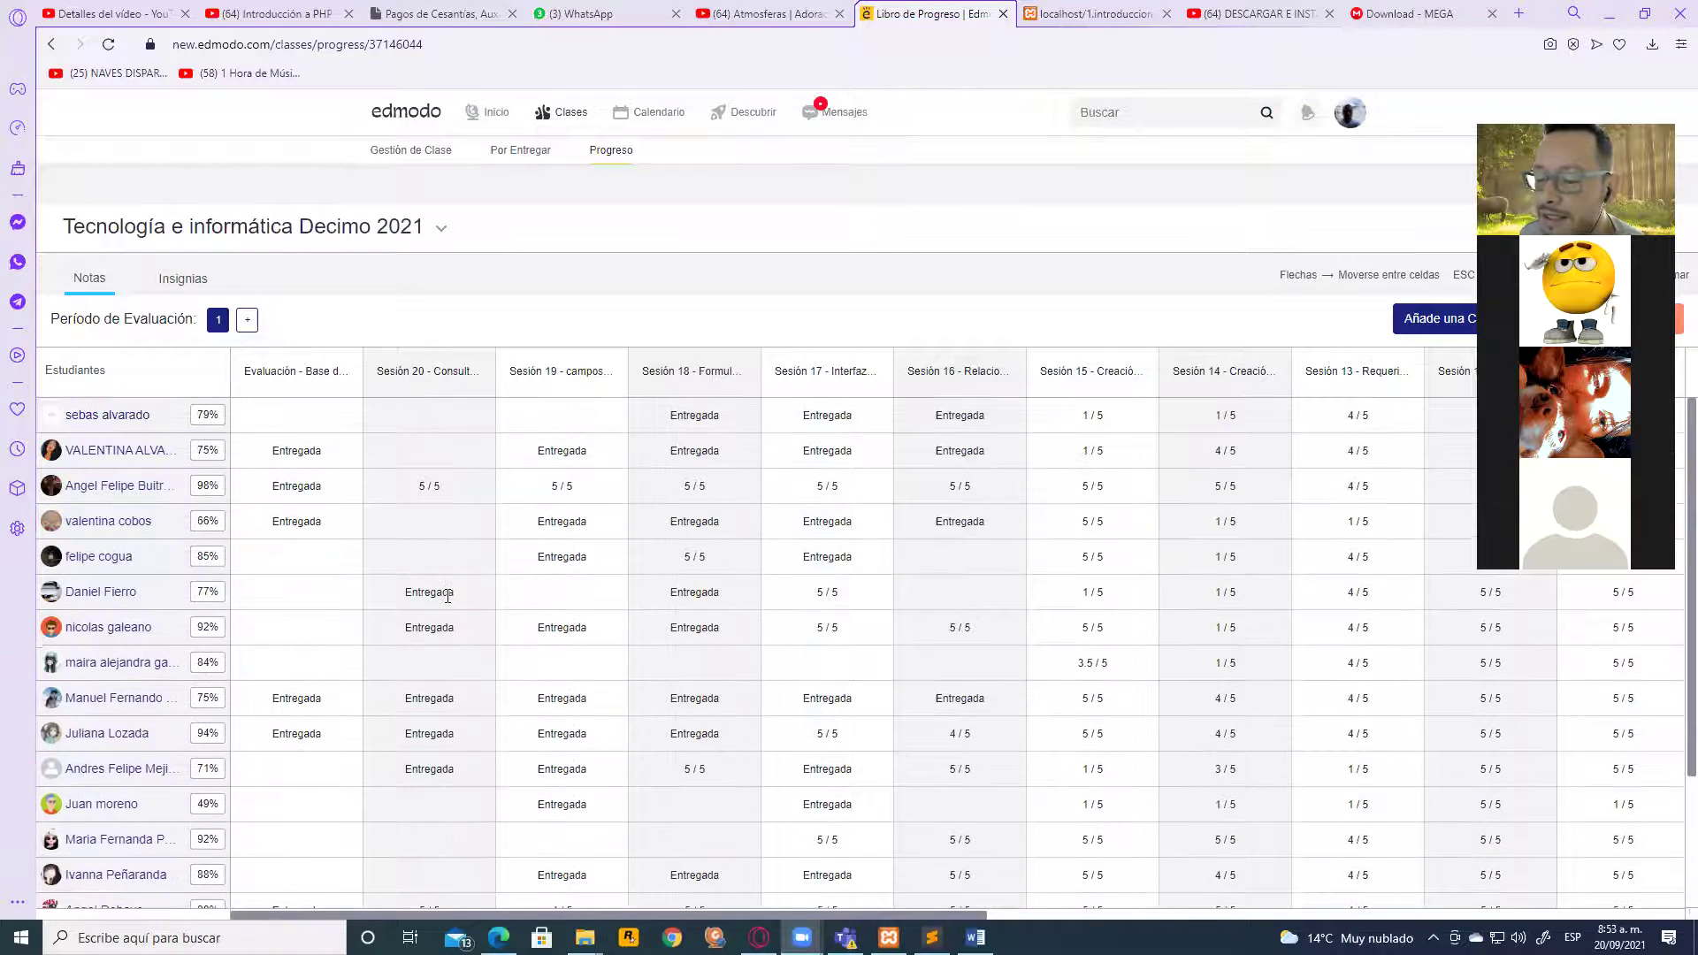
{"action": "scroll", "coordinate": [478, 591], "scroll_direction": "down", "scroll_amount": 2}
{"action": "scroll", "coordinate": [400, 498], "scroll_direction": "up", "scroll_amount": 2}
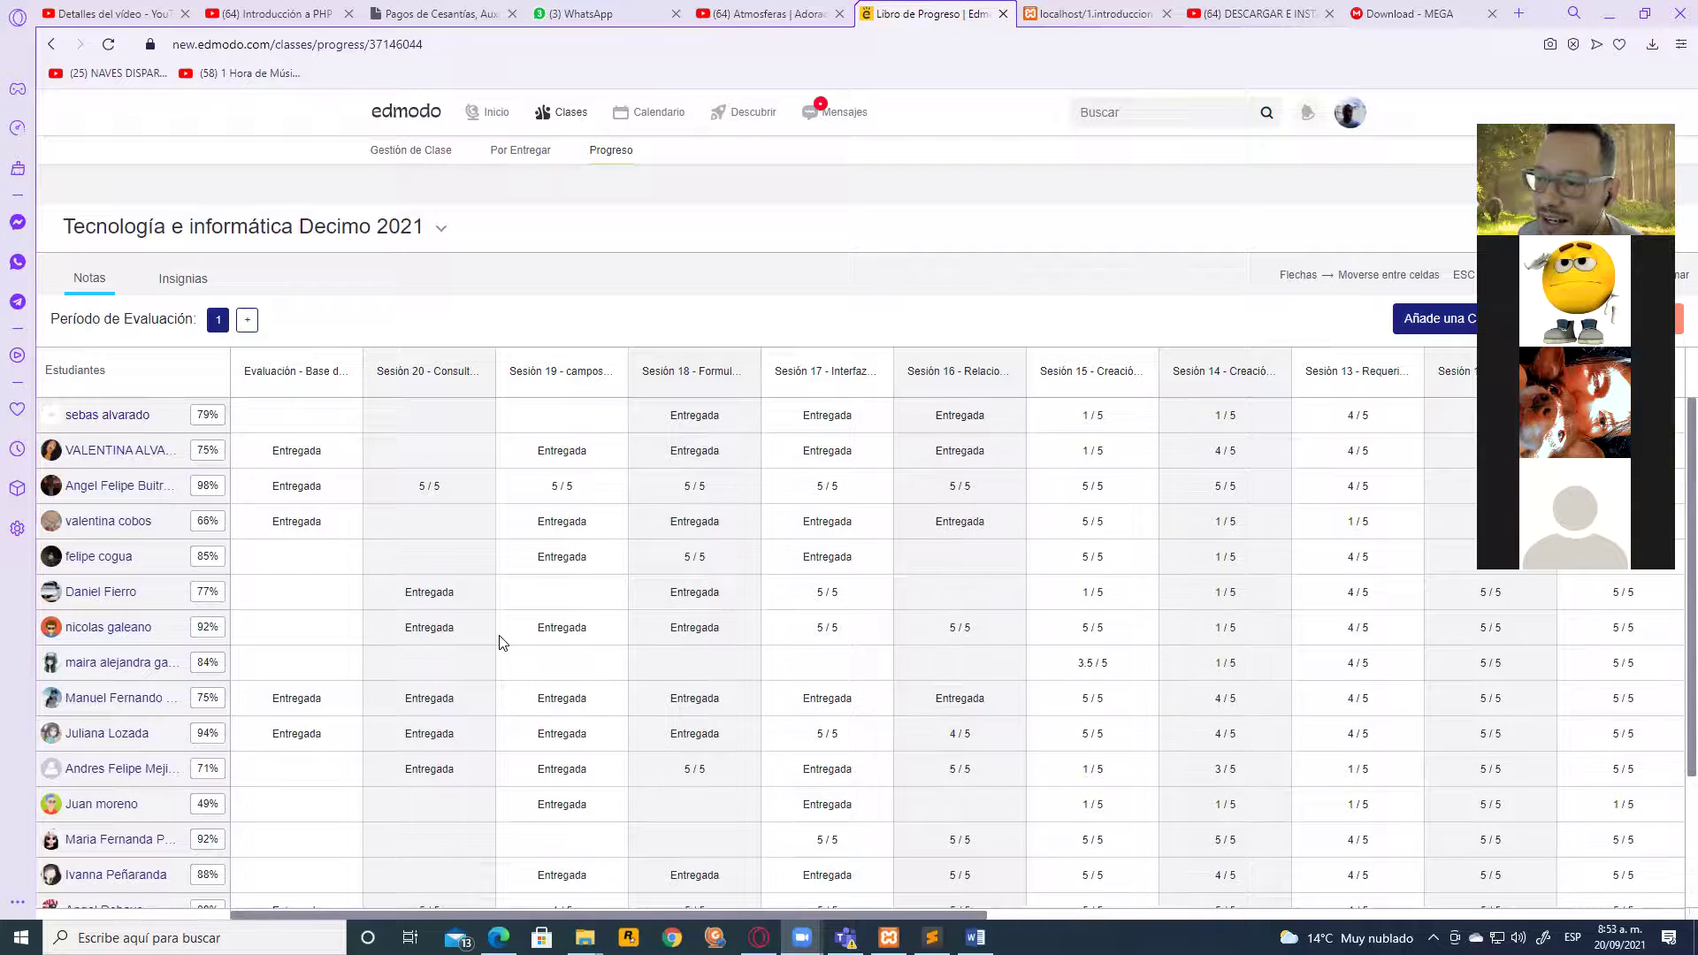
{"action": "scroll", "coordinate": [498, 641], "scroll_direction": "down", "scroll_amount": 2}
{"action": "scroll", "coordinate": [503, 641], "scroll_direction": "up", "scroll_amount": 2}
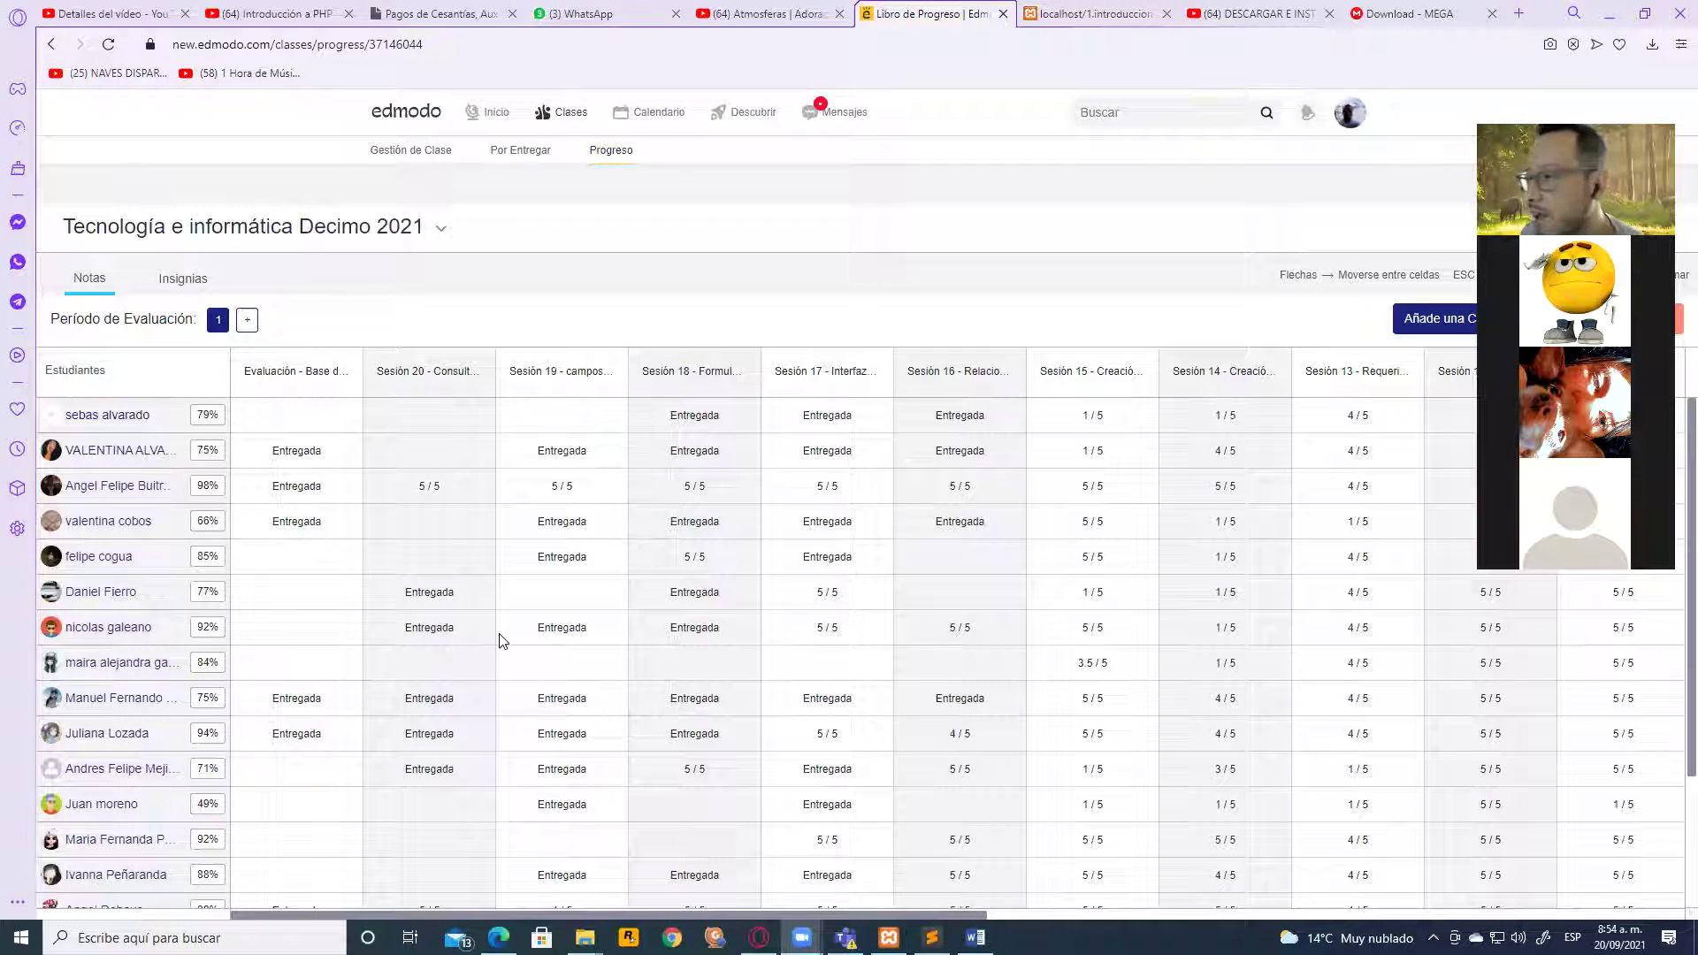
{"action": "scroll", "coordinate": [852, 532], "scroll_direction": "down", "scroll_amount": 2}
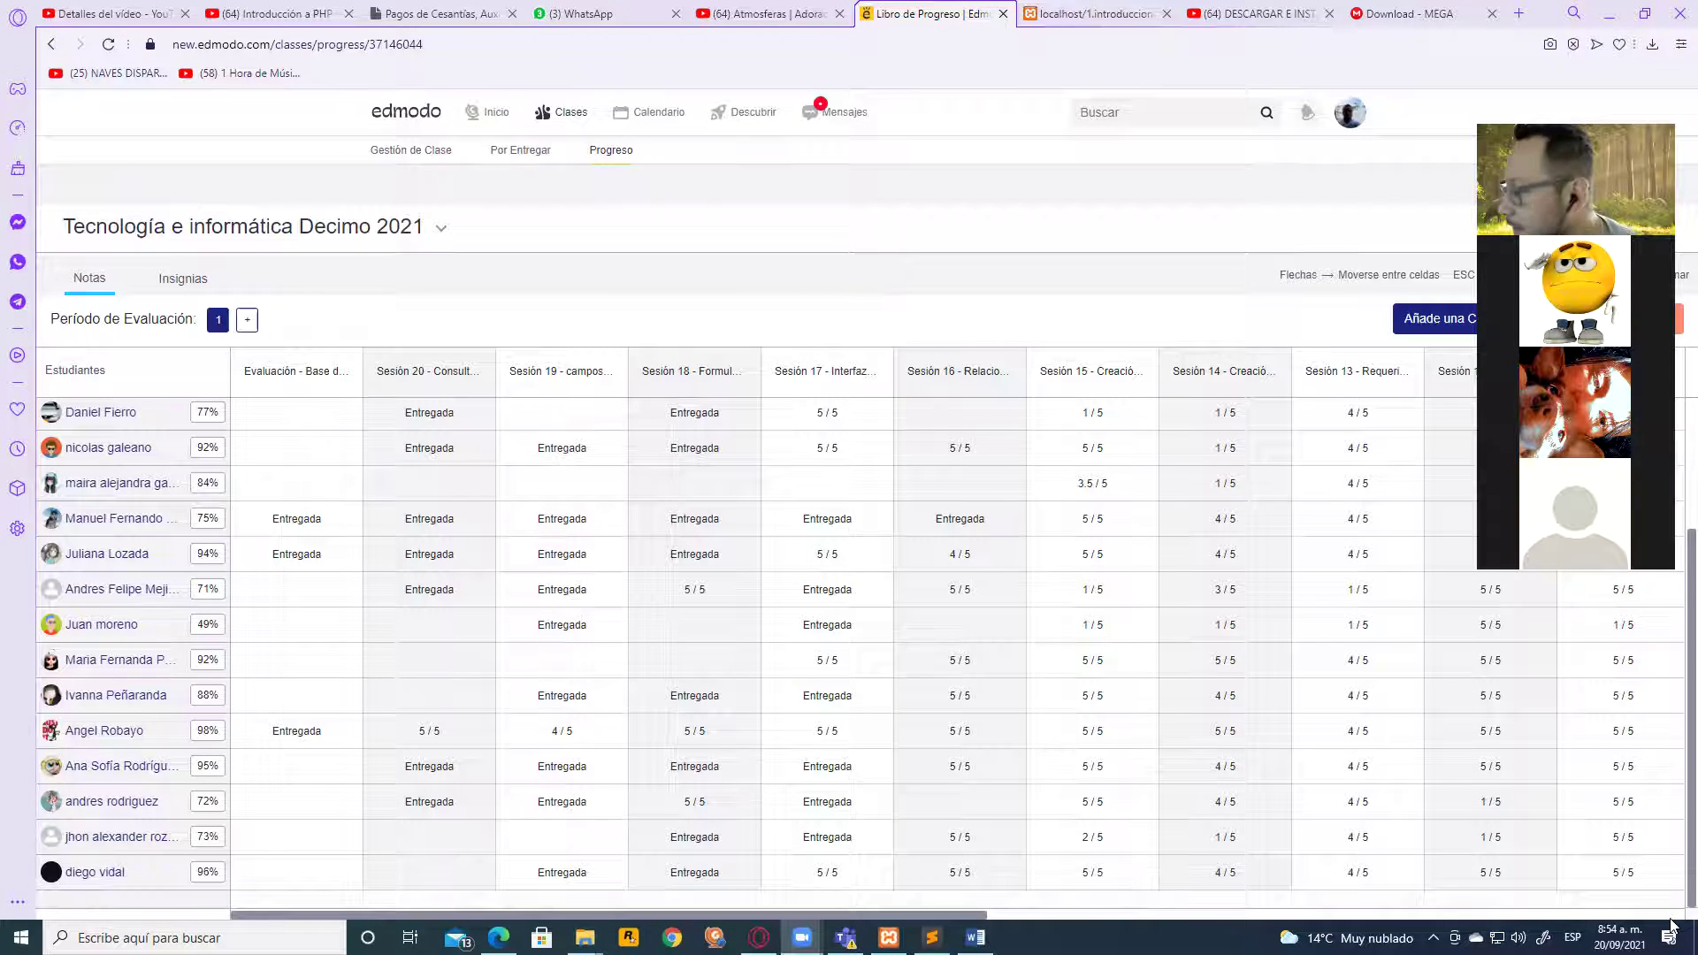
{"action": "left_click", "coordinate": [1621, 937]}
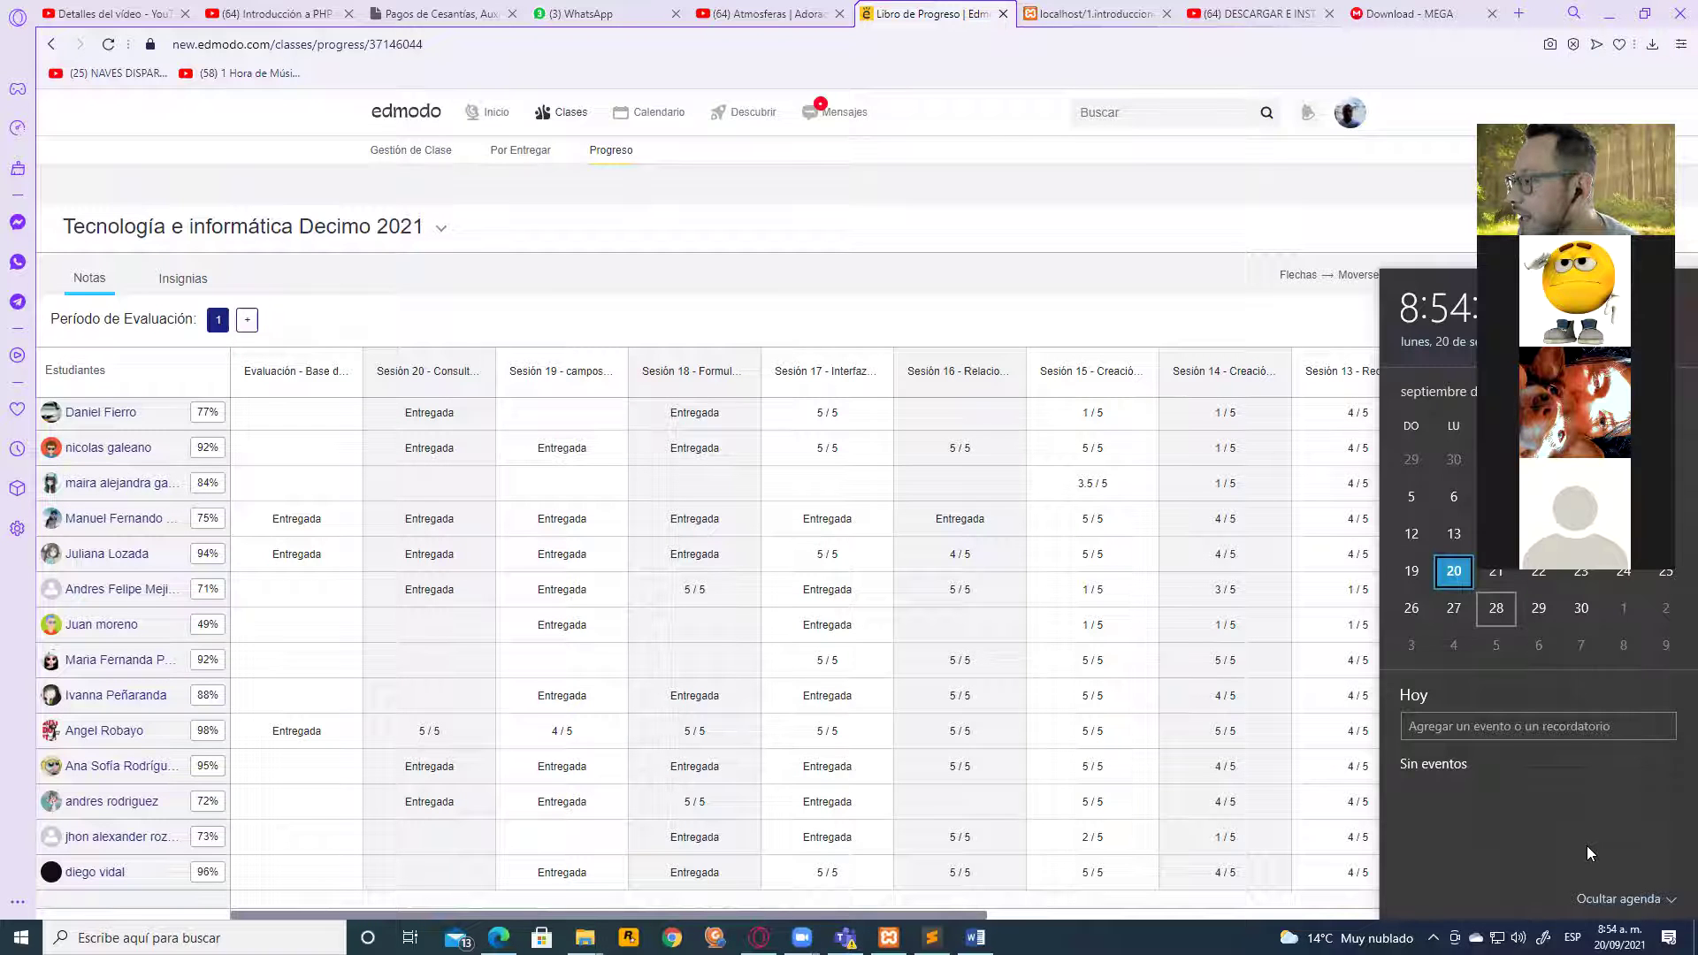
Select Monday 27 in the taskbar calendar and scroll the month grid to October
{"action": "left_click", "coordinate": [1453, 608]}
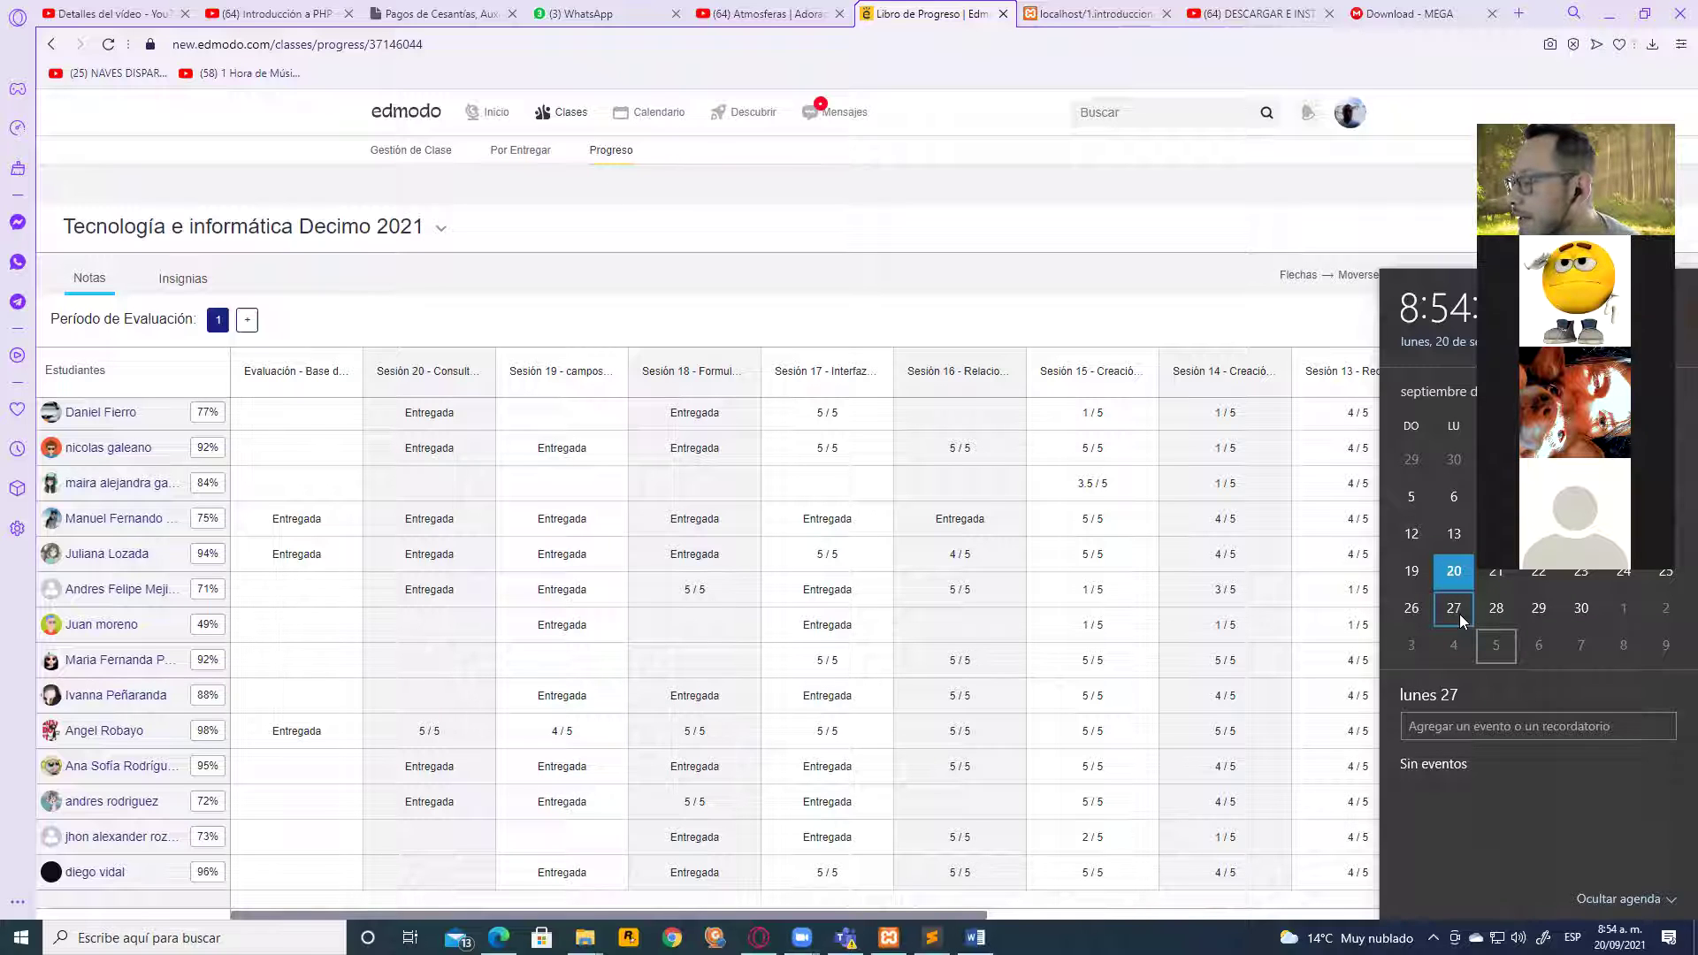
{"action": "scroll", "coordinate": [1459, 614], "scroll_direction": "down", "scroll_amount": 1}
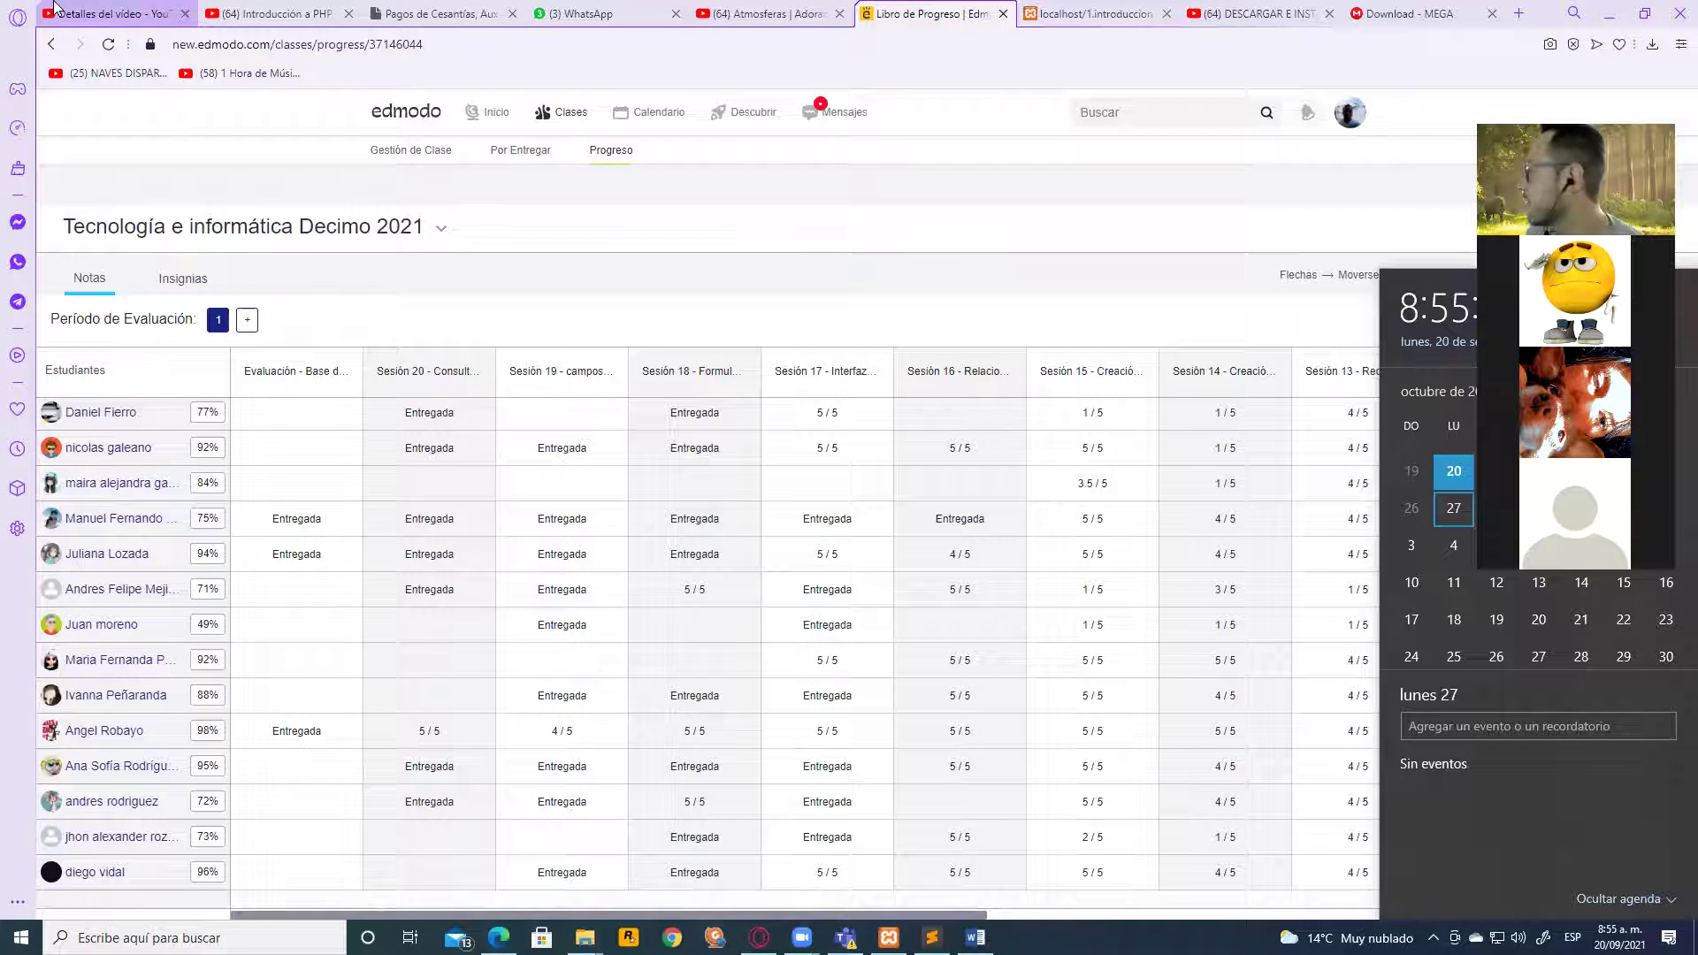
{"action": "scroll", "coordinate": [64, 426], "scroll_direction": "up", "scroll_amount": 2}
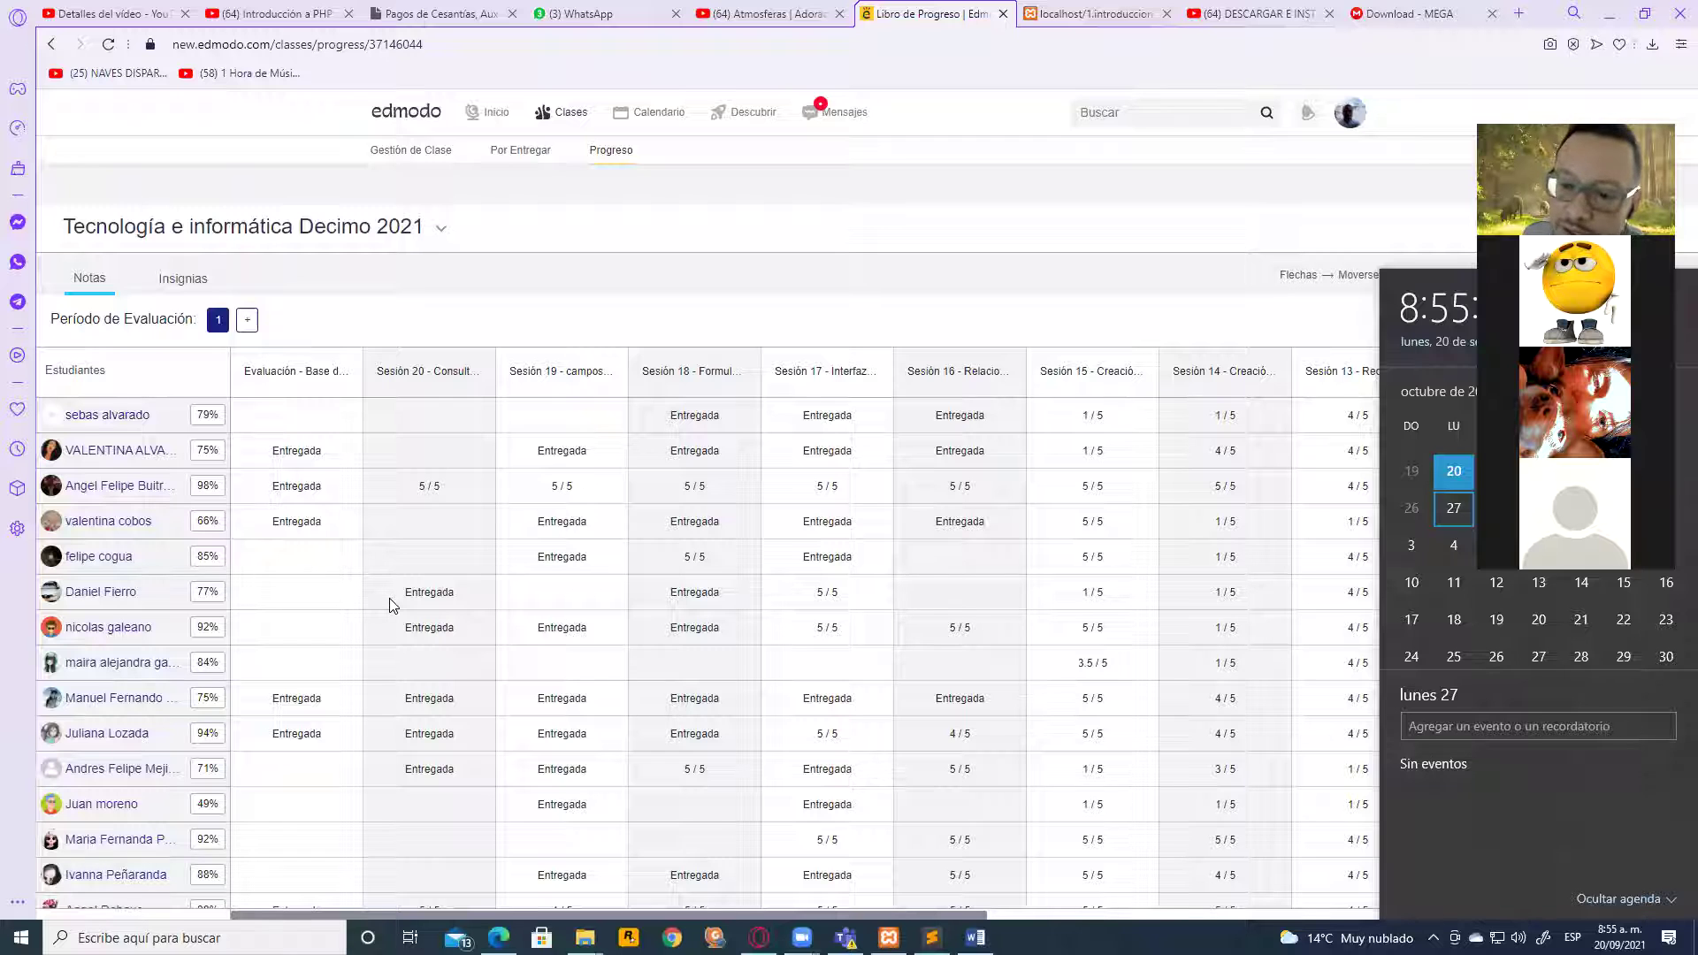
{"action": "scroll", "coordinate": [488, 626], "scroll_direction": "down", "scroll_amount": 2}
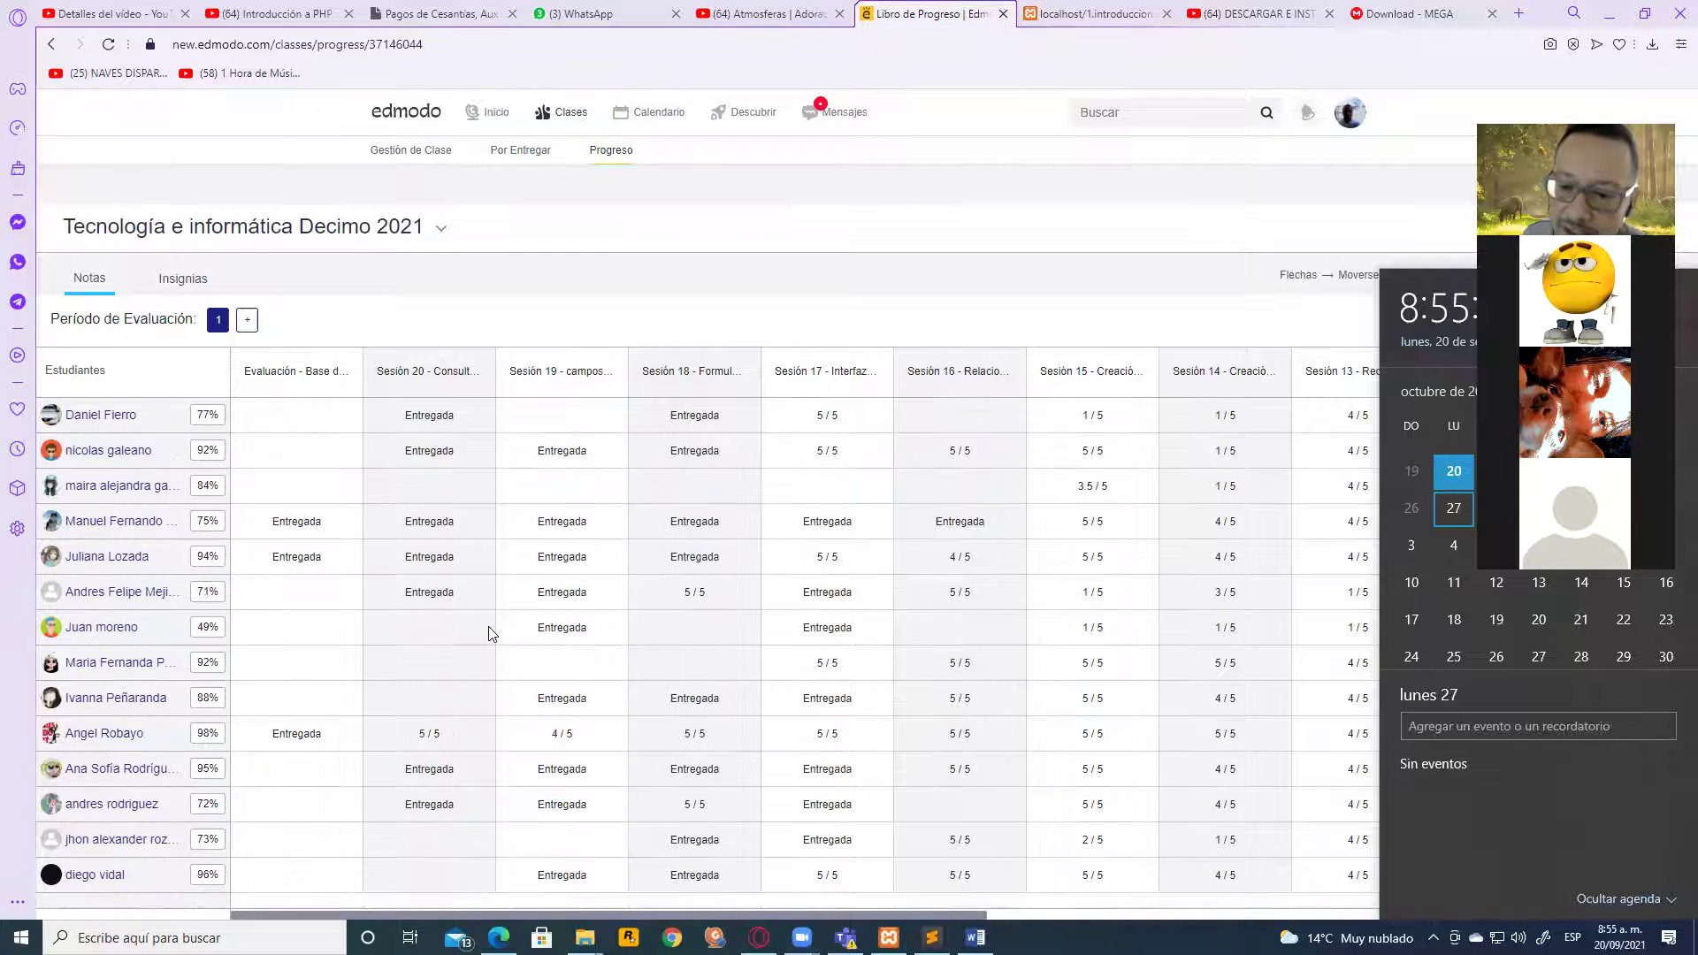
{"action": "scroll", "coordinate": [601, 678], "scroll_direction": "up", "scroll_amount": 2}
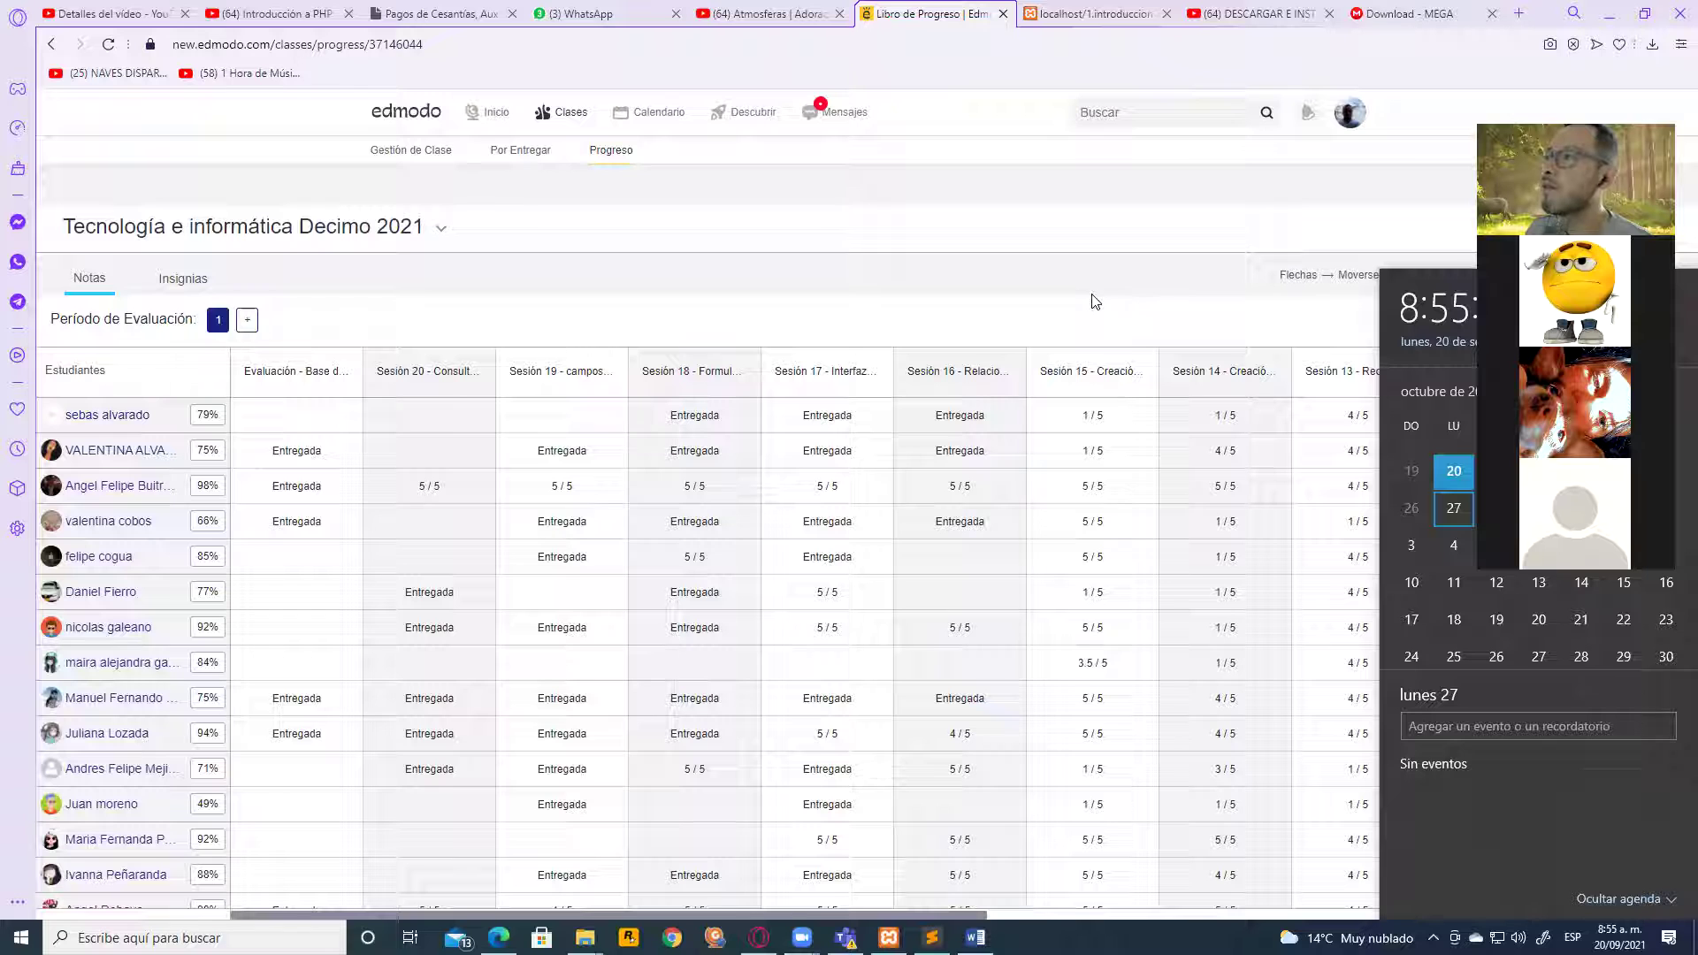
Clear the open windows off the desktop, open the Photoshop Cs6 folder and run PSCS6.exe
{"action": "left_click", "coordinate": [1619, 16]}
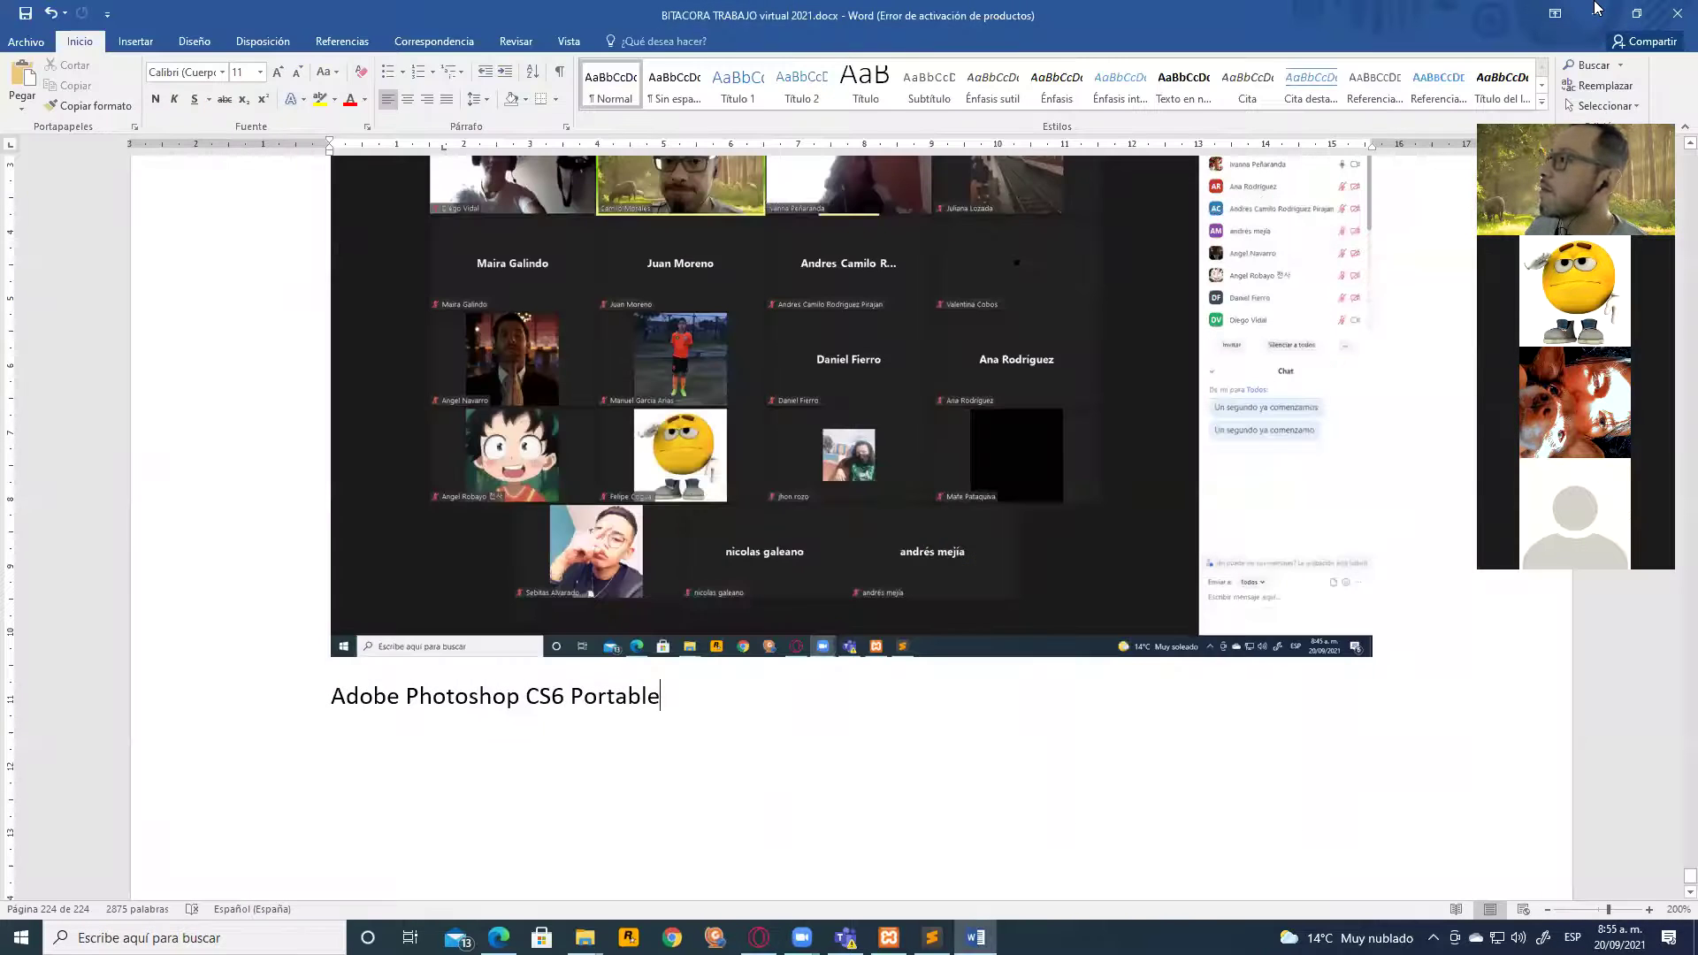
{"action": "left_click", "coordinate": [1596, 10]}
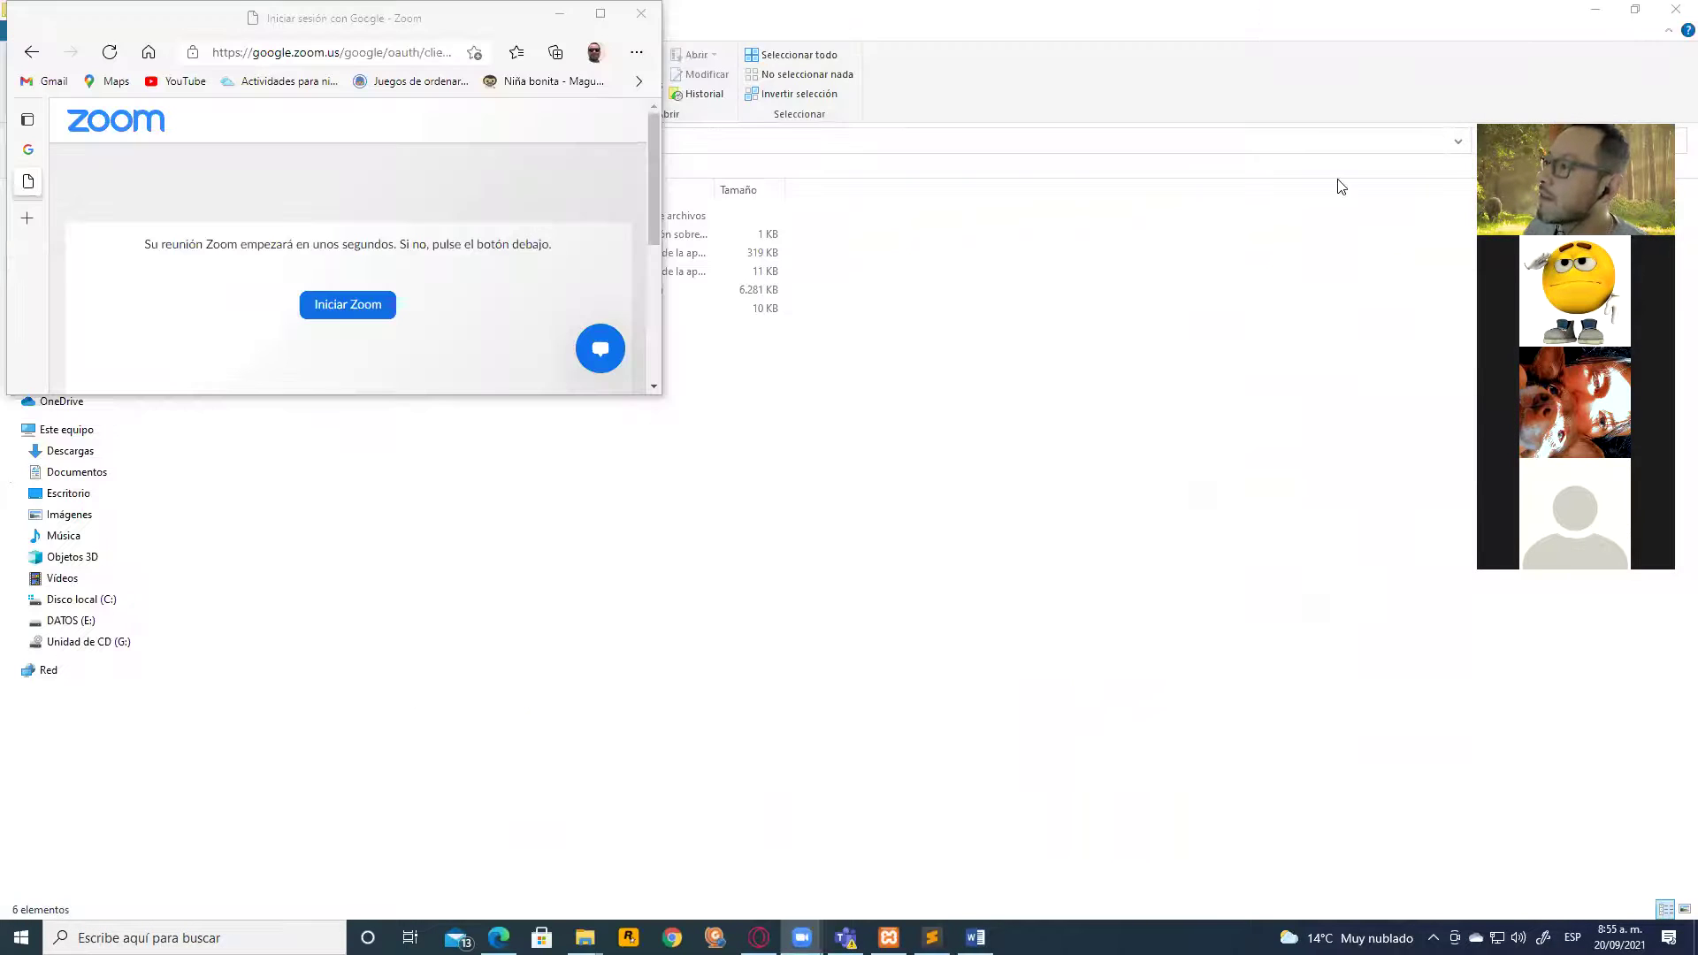
{"action": "left_click", "coordinate": [560, 13]}
{"action": "left_click", "coordinate": [1675, 9]}
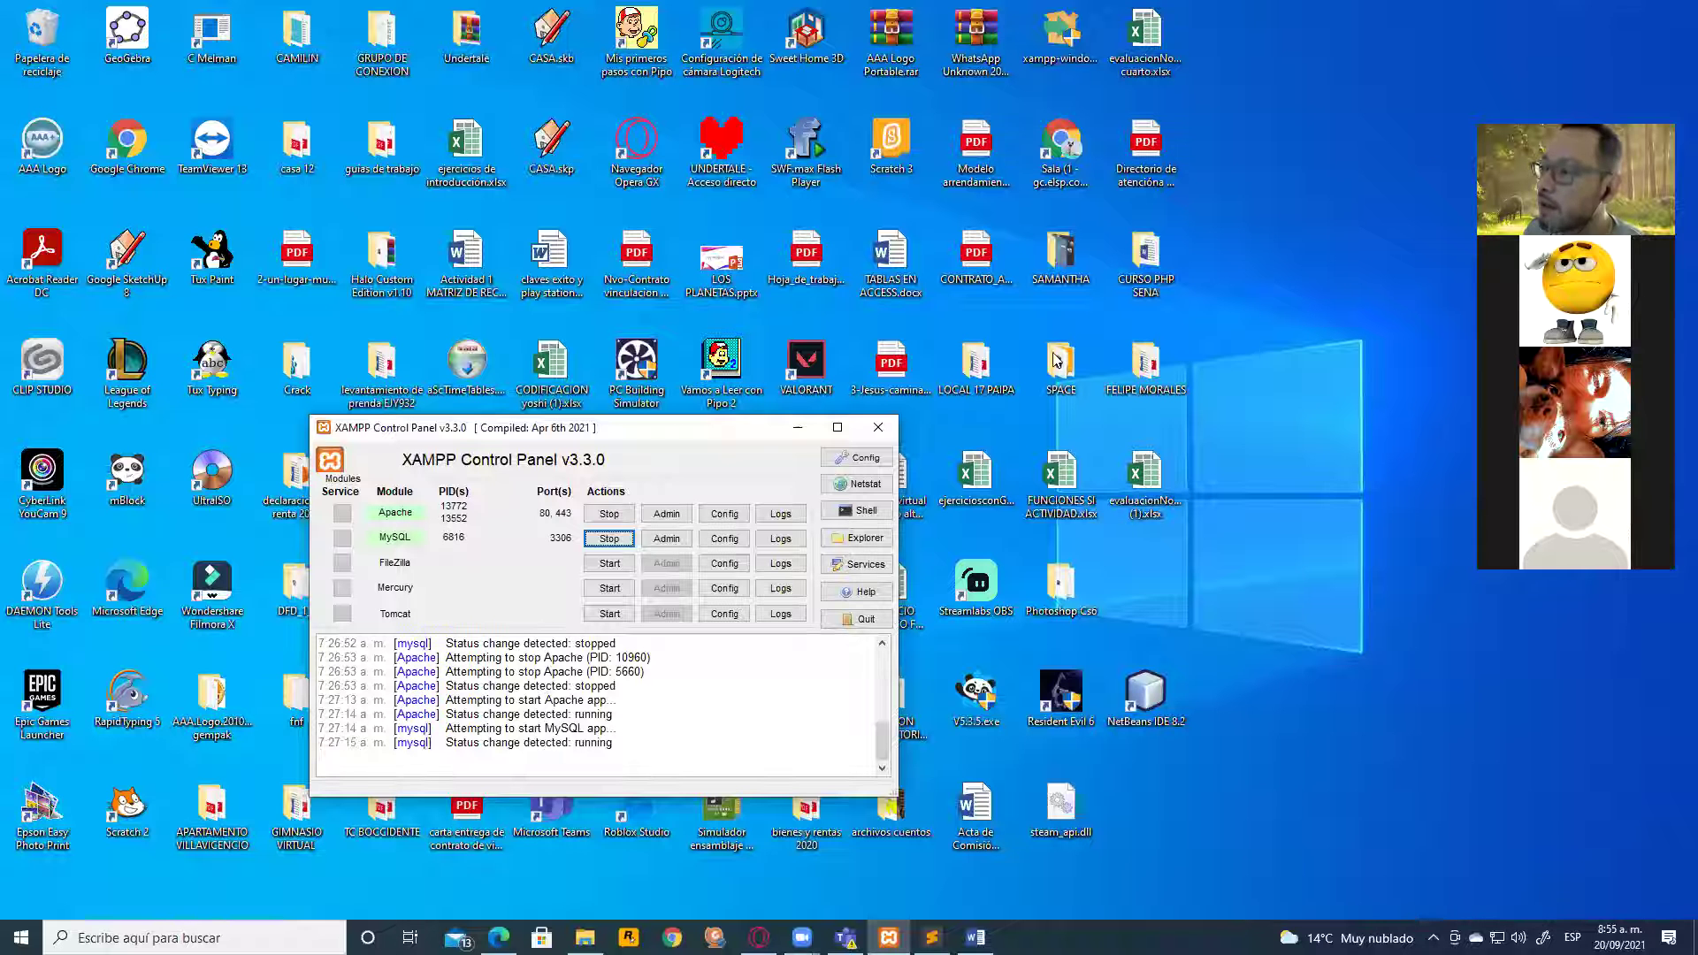
{"action": "left_click", "coordinate": [797, 427]}
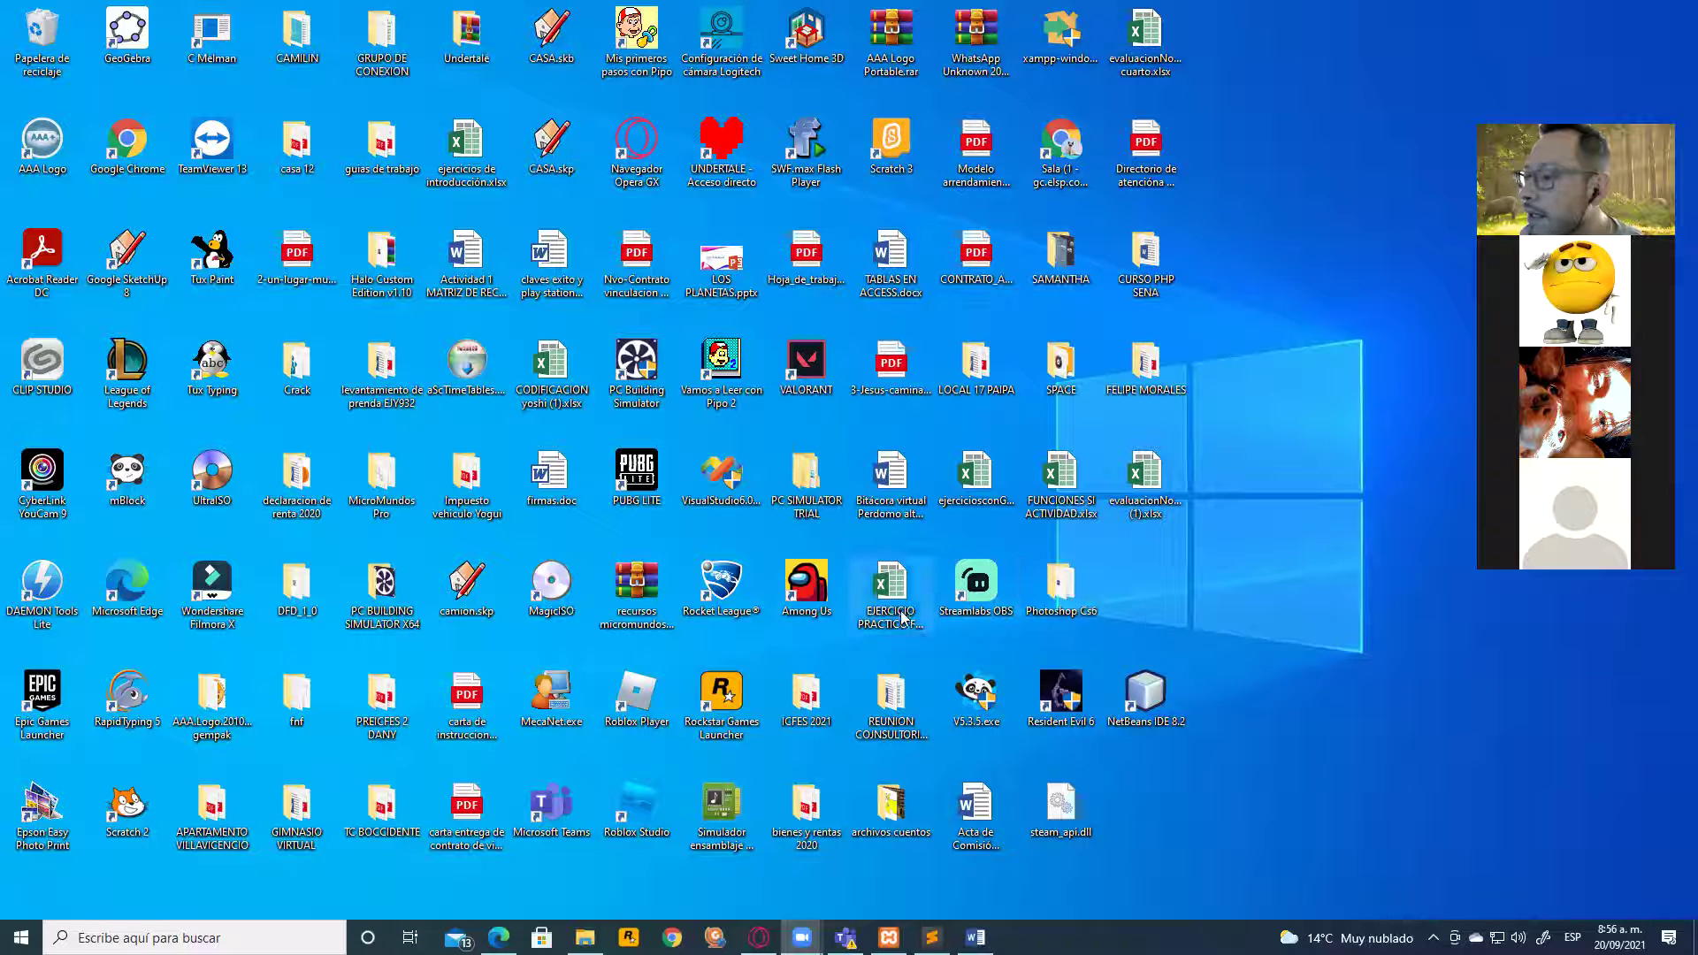
{"action": "double_click", "coordinate": [1061, 586]}
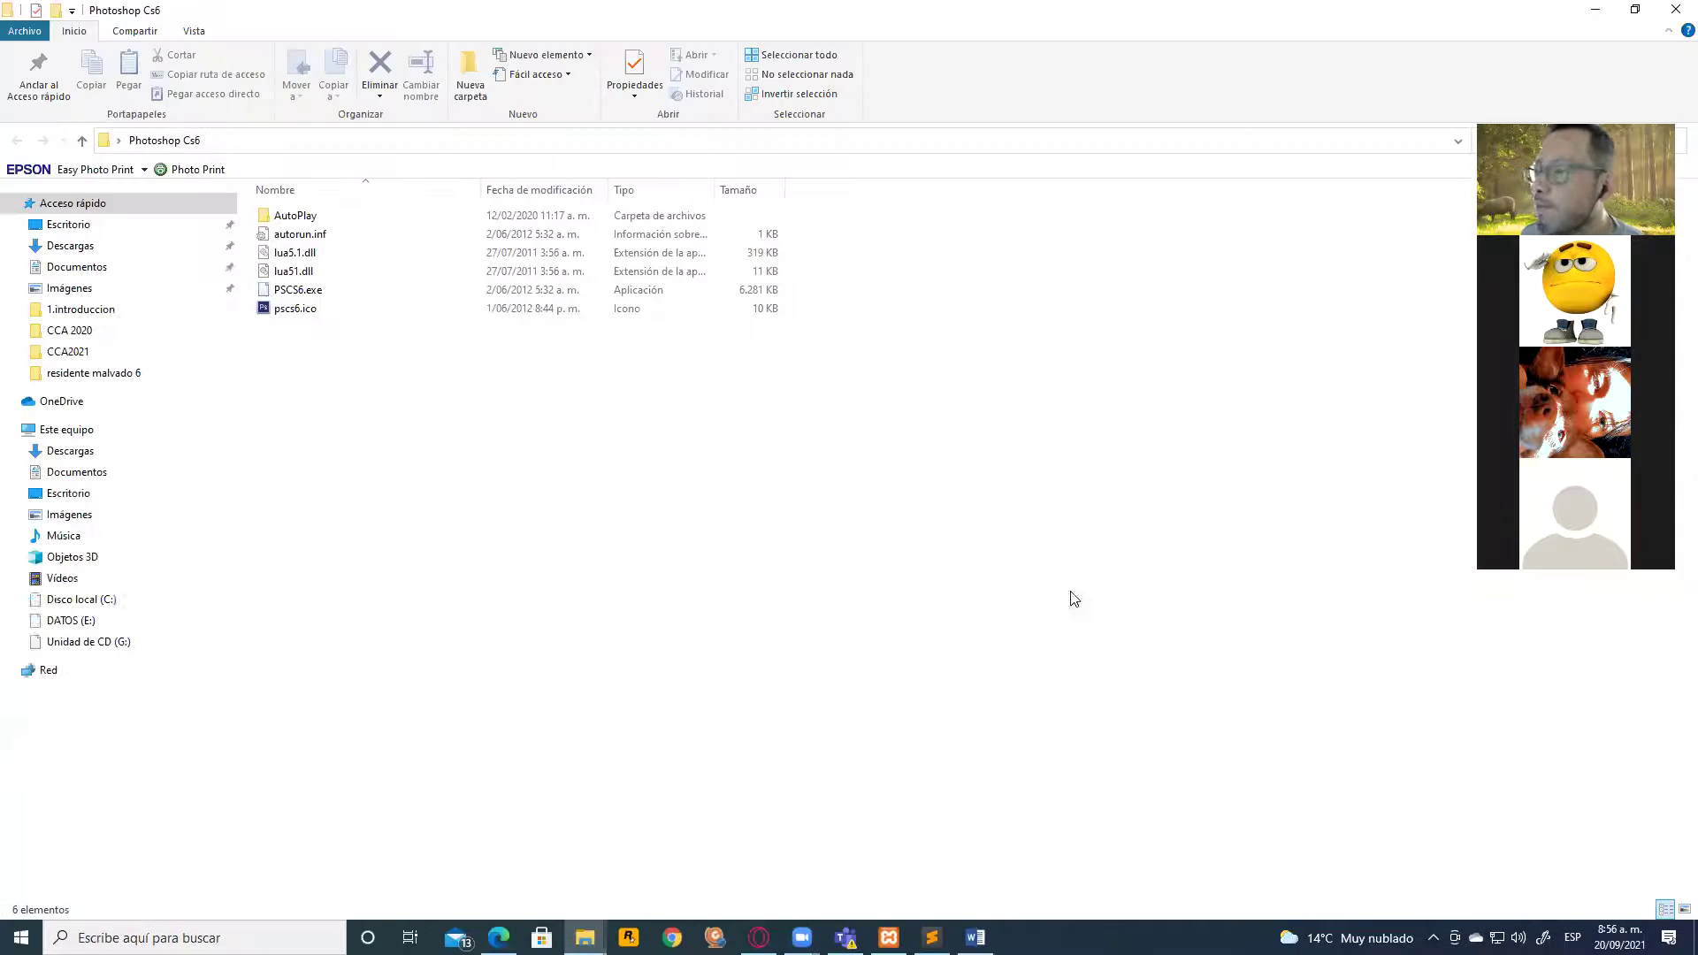
{"action": "double_click", "coordinate": [327, 291]}
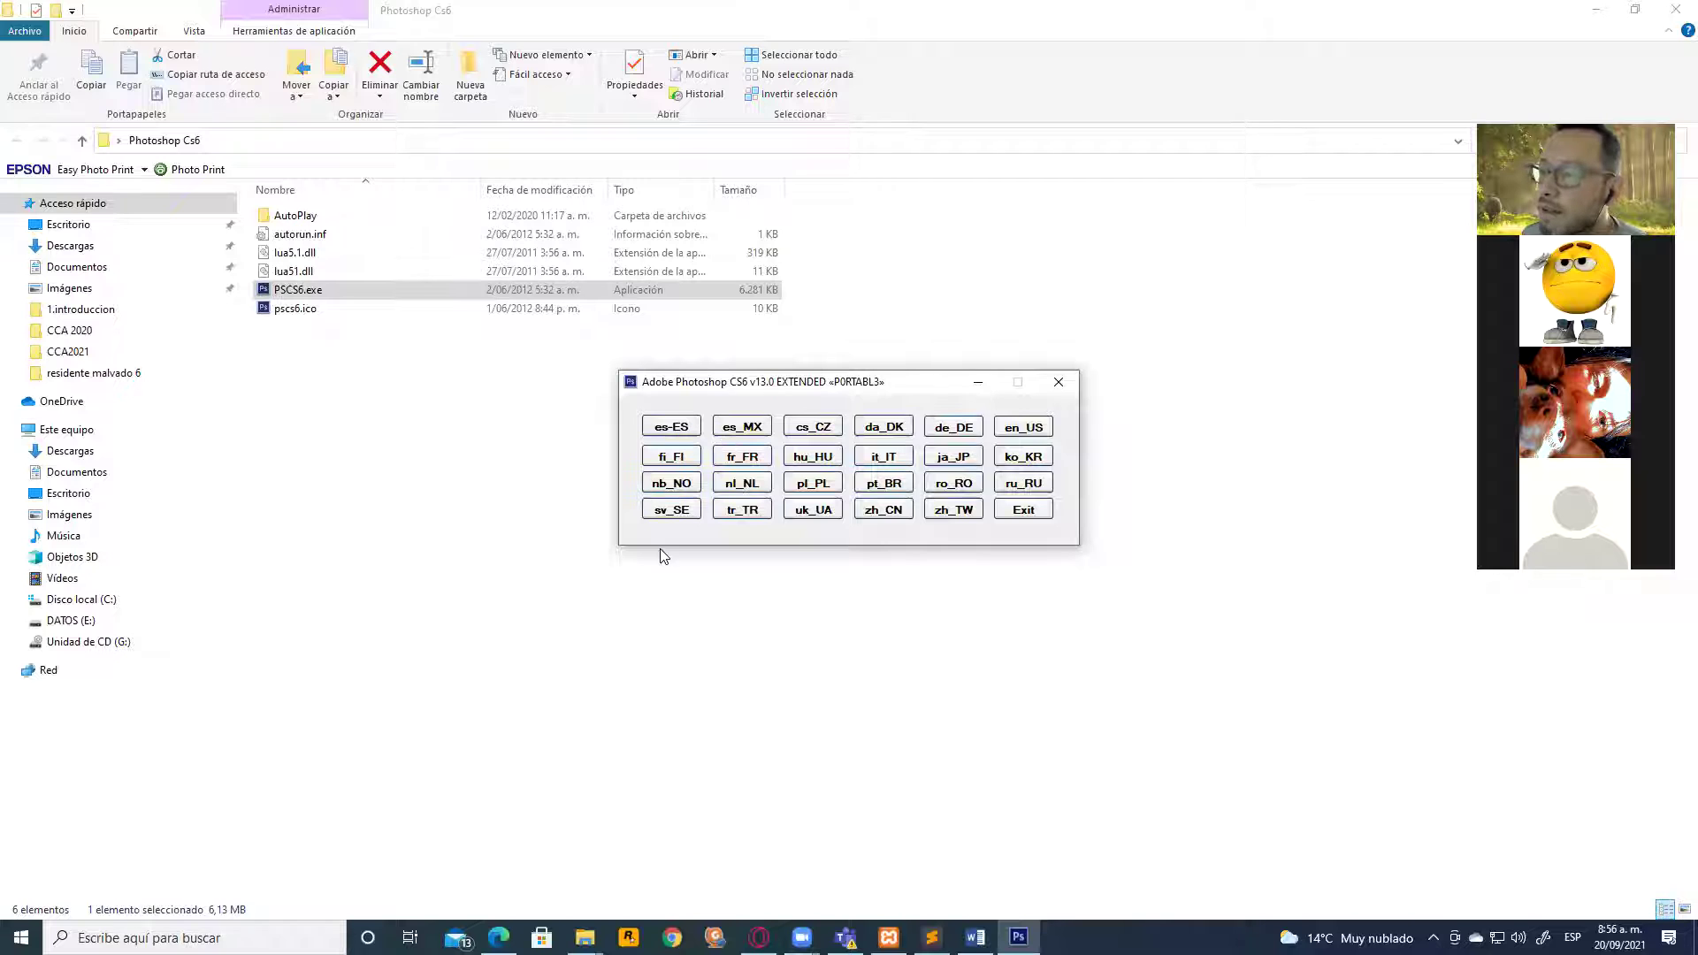
Launch portable Photoshop CS6 in Spanish (es-ES), then close it once it loads
{"action": "left_click", "coordinate": [676, 428]}
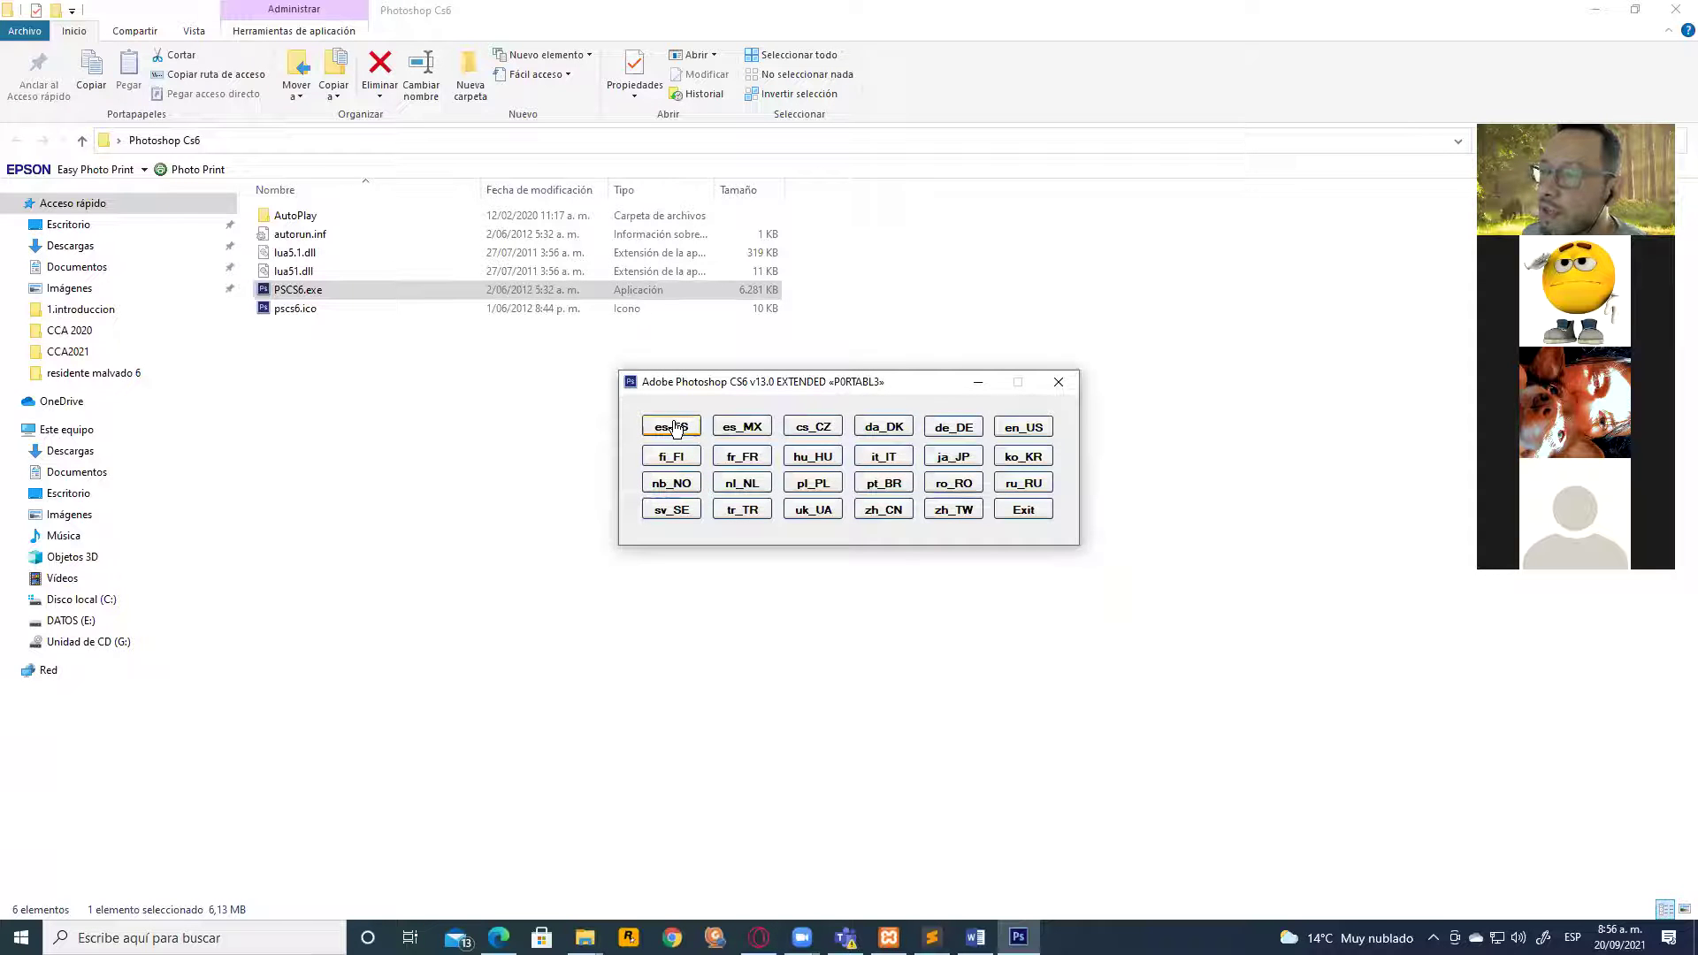
{"action": "left_click", "coordinate": [676, 428]}
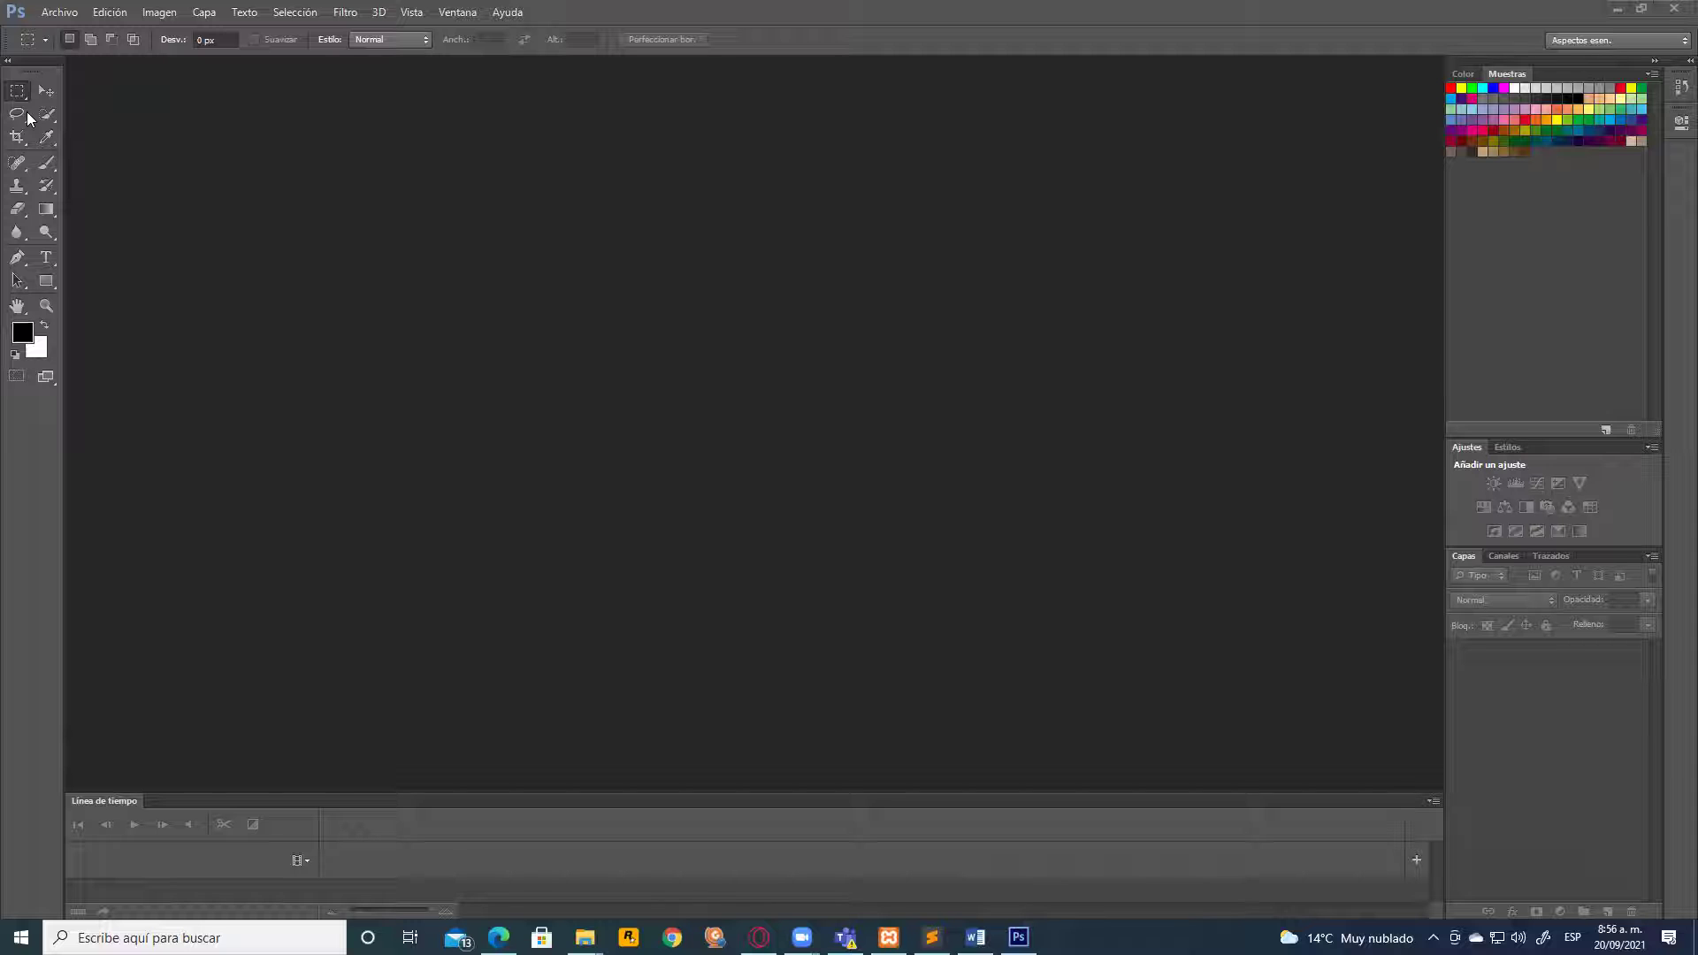
{"action": "left_click", "coordinate": [1675, 9]}
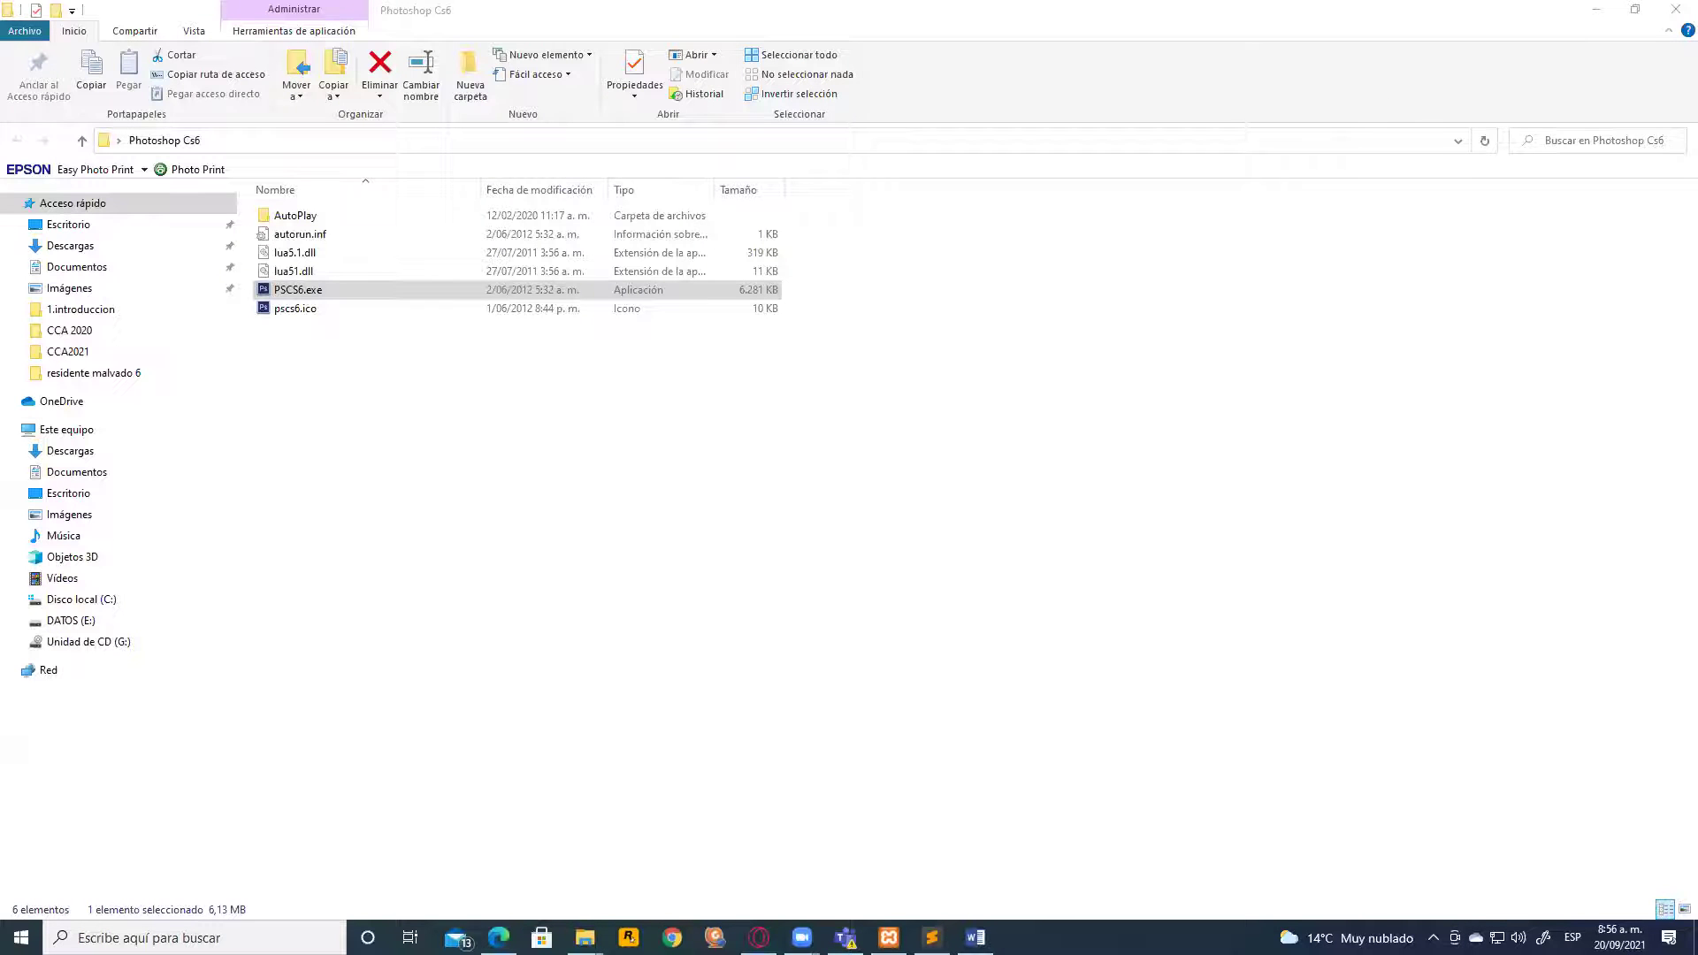
Bring up the PS_CS6_by_wolves.rar download page on MEGA in Opera
{"action": "left_click", "coordinate": [759, 937]}
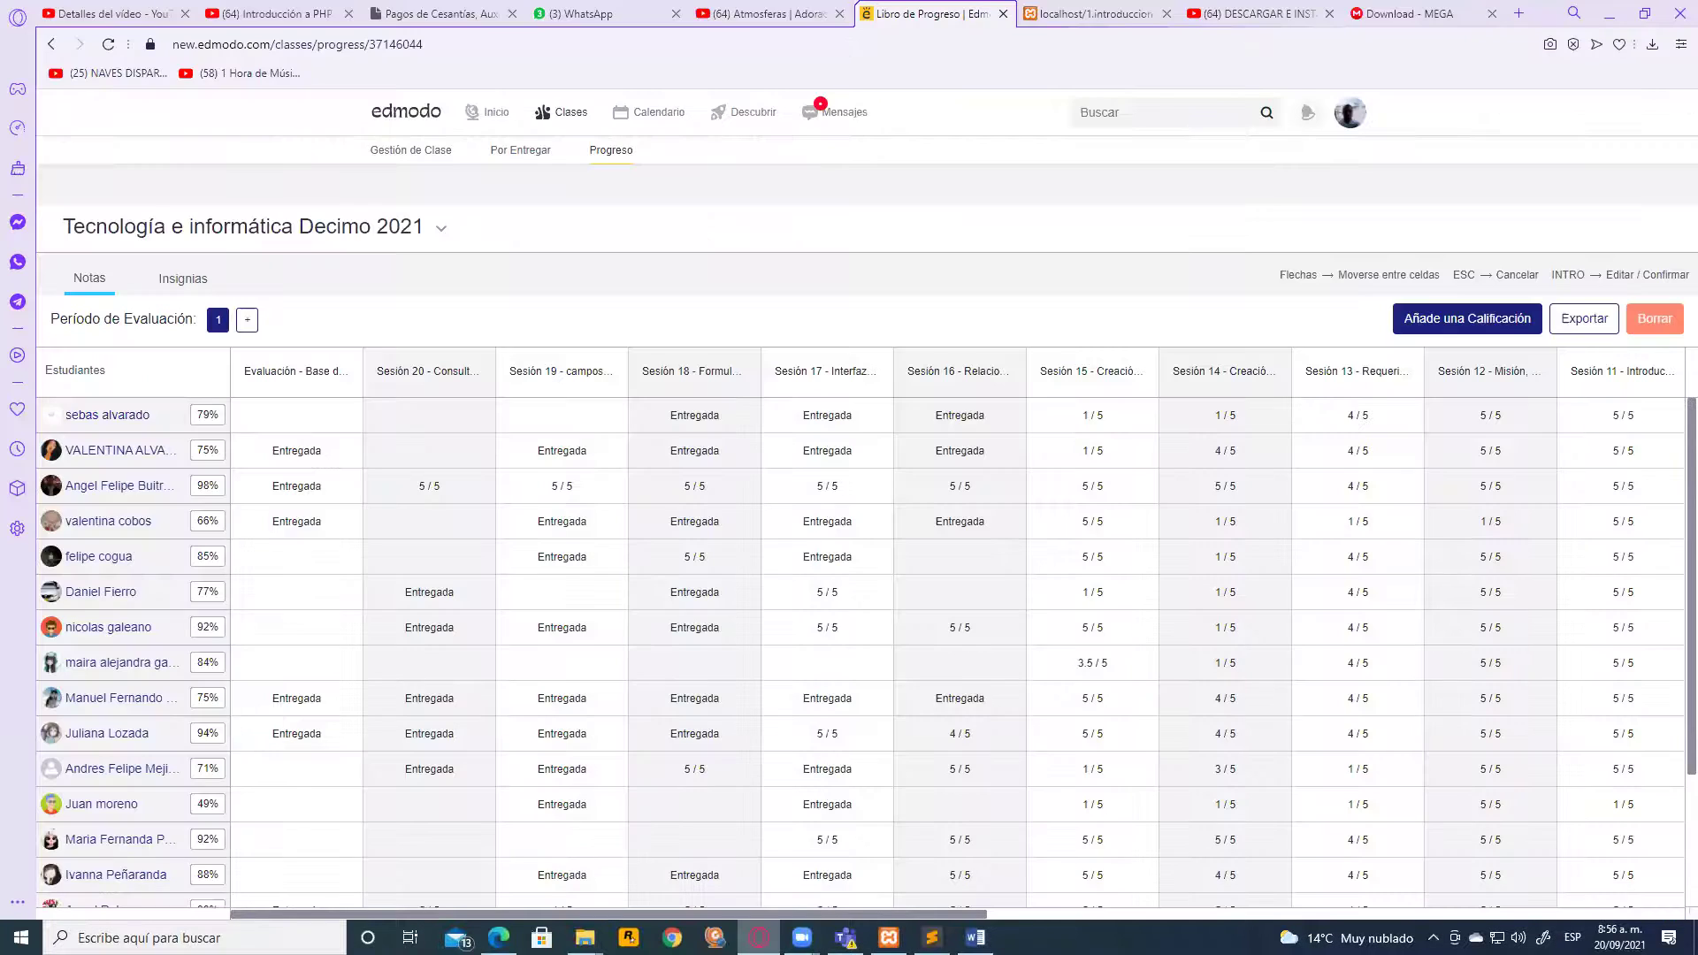
{"action": "left_click", "coordinate": [1418, 11]}
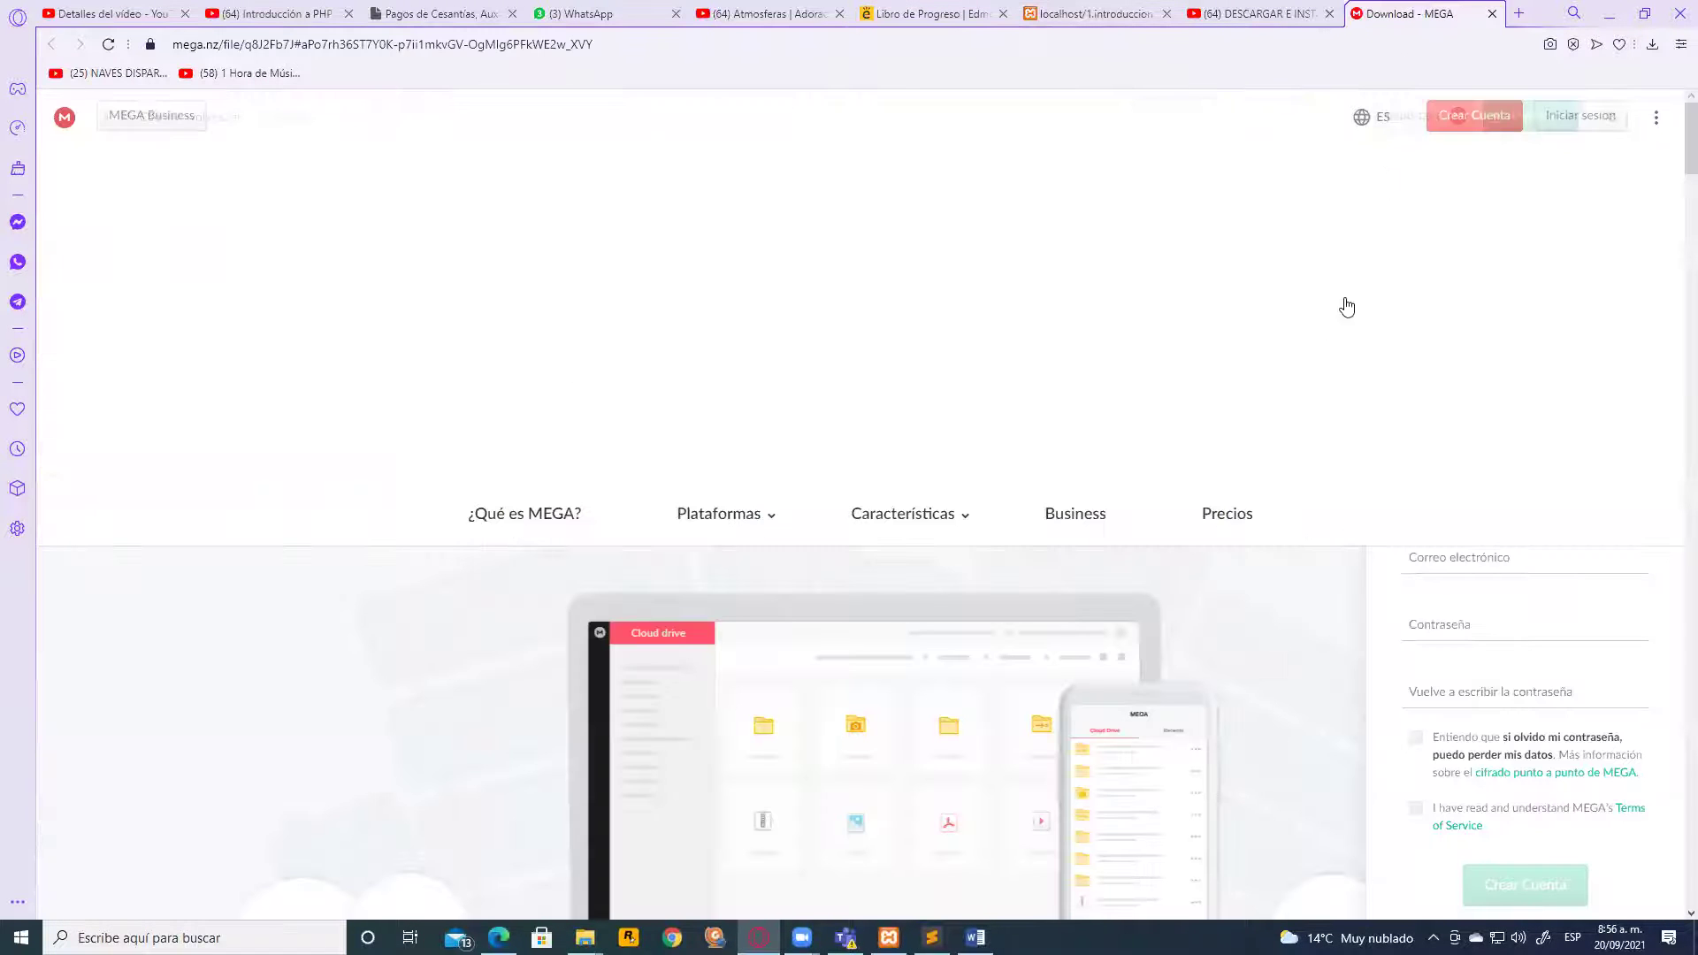
{"action": "scroll", "coordinate": [1323, 380], "scroll_direction": "down", "scroll_amount": 4}
{"action": "scroll", "coordinate": [1277, 444], "scroll_direction": "up", "scroll_amount": 5}
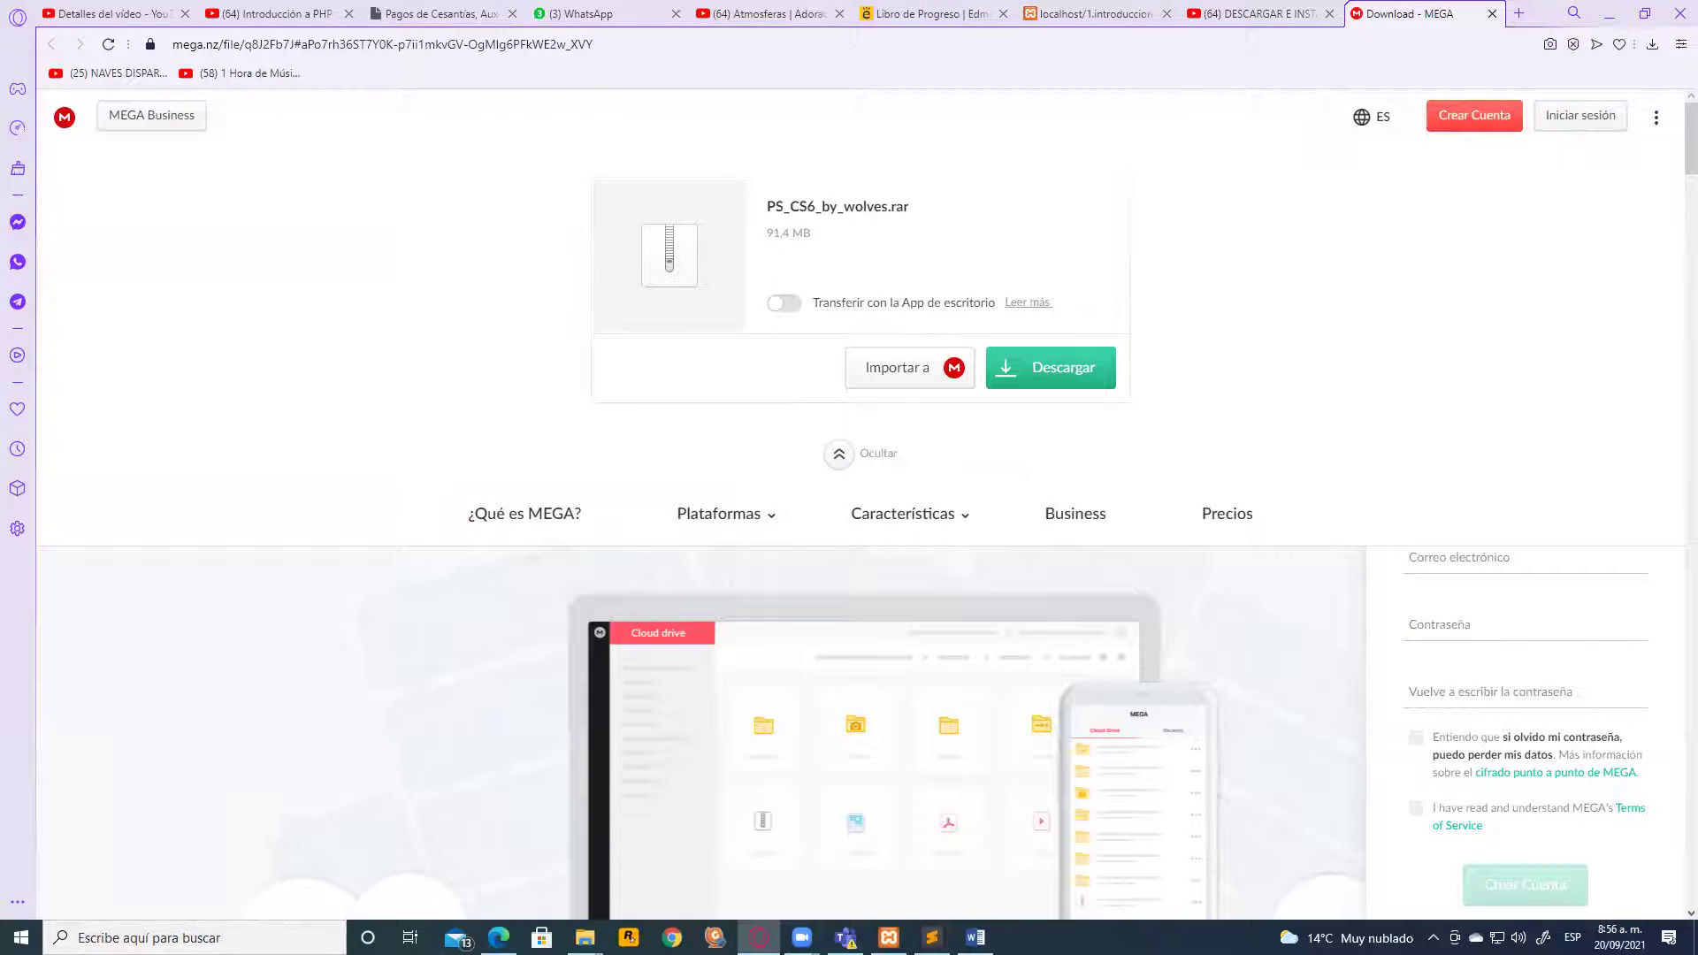
Switch to the 1.introduccion File Explorer window and clear its file selection
{"action": "mouse_move", "coordinate": [584, 937]}
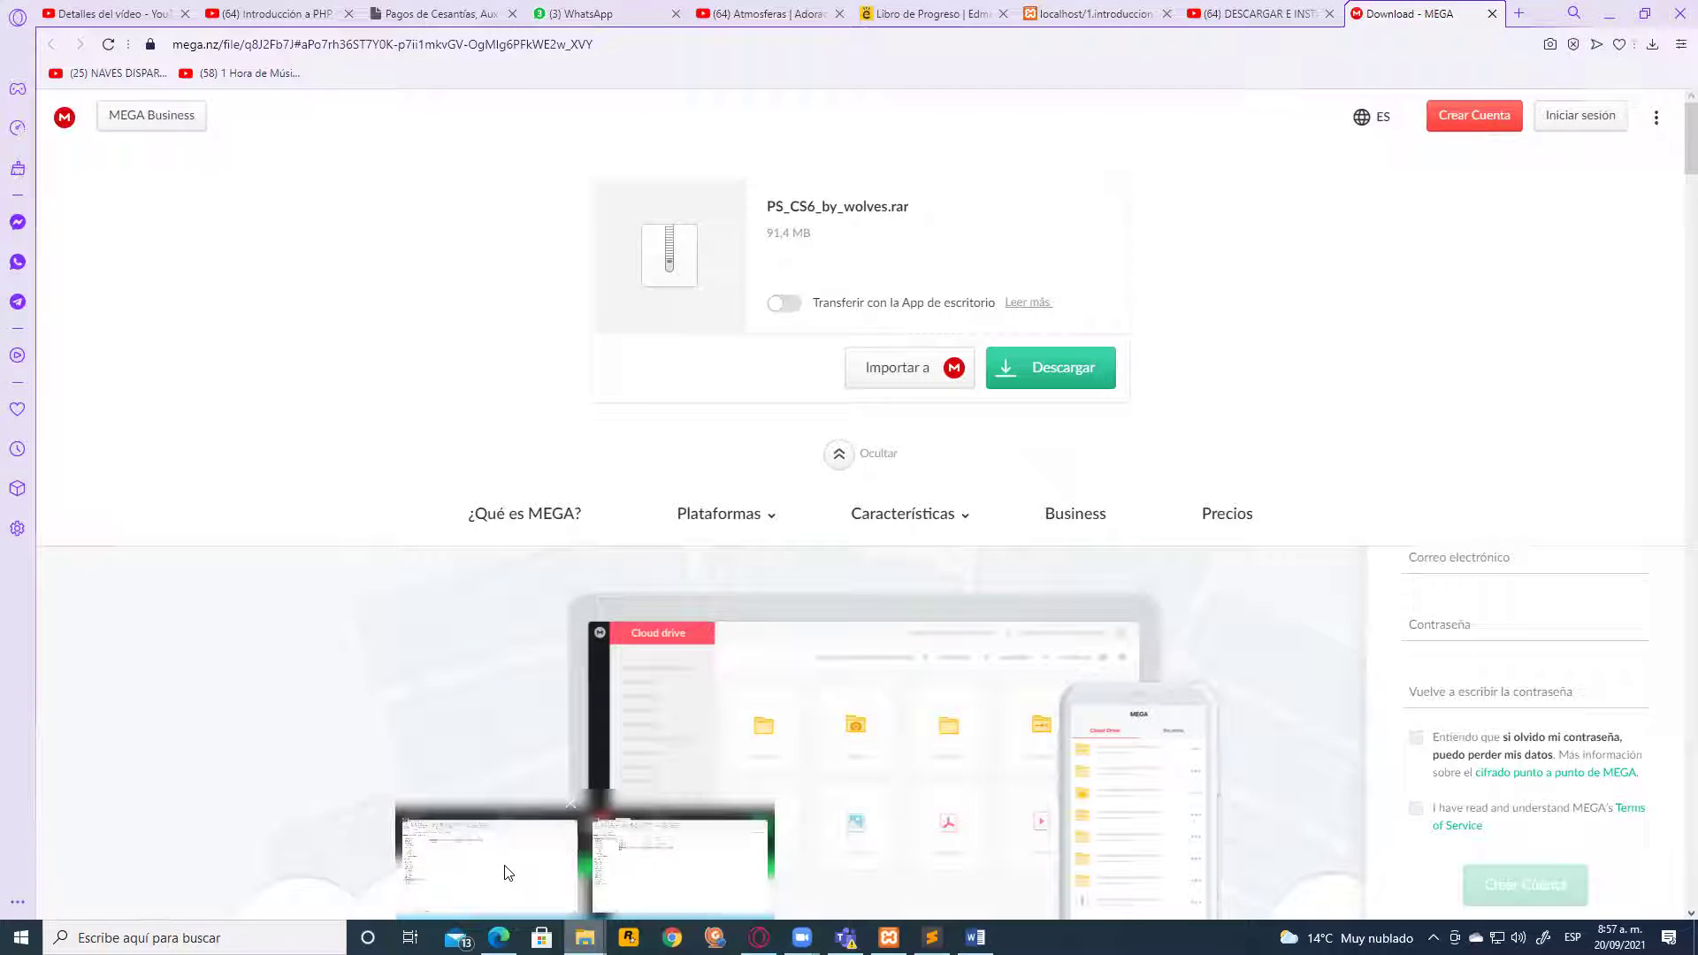
{"action": "left_click", "coordinate": [495, 876]}
{"action": "left_click", "coordinate": [331, 298]}
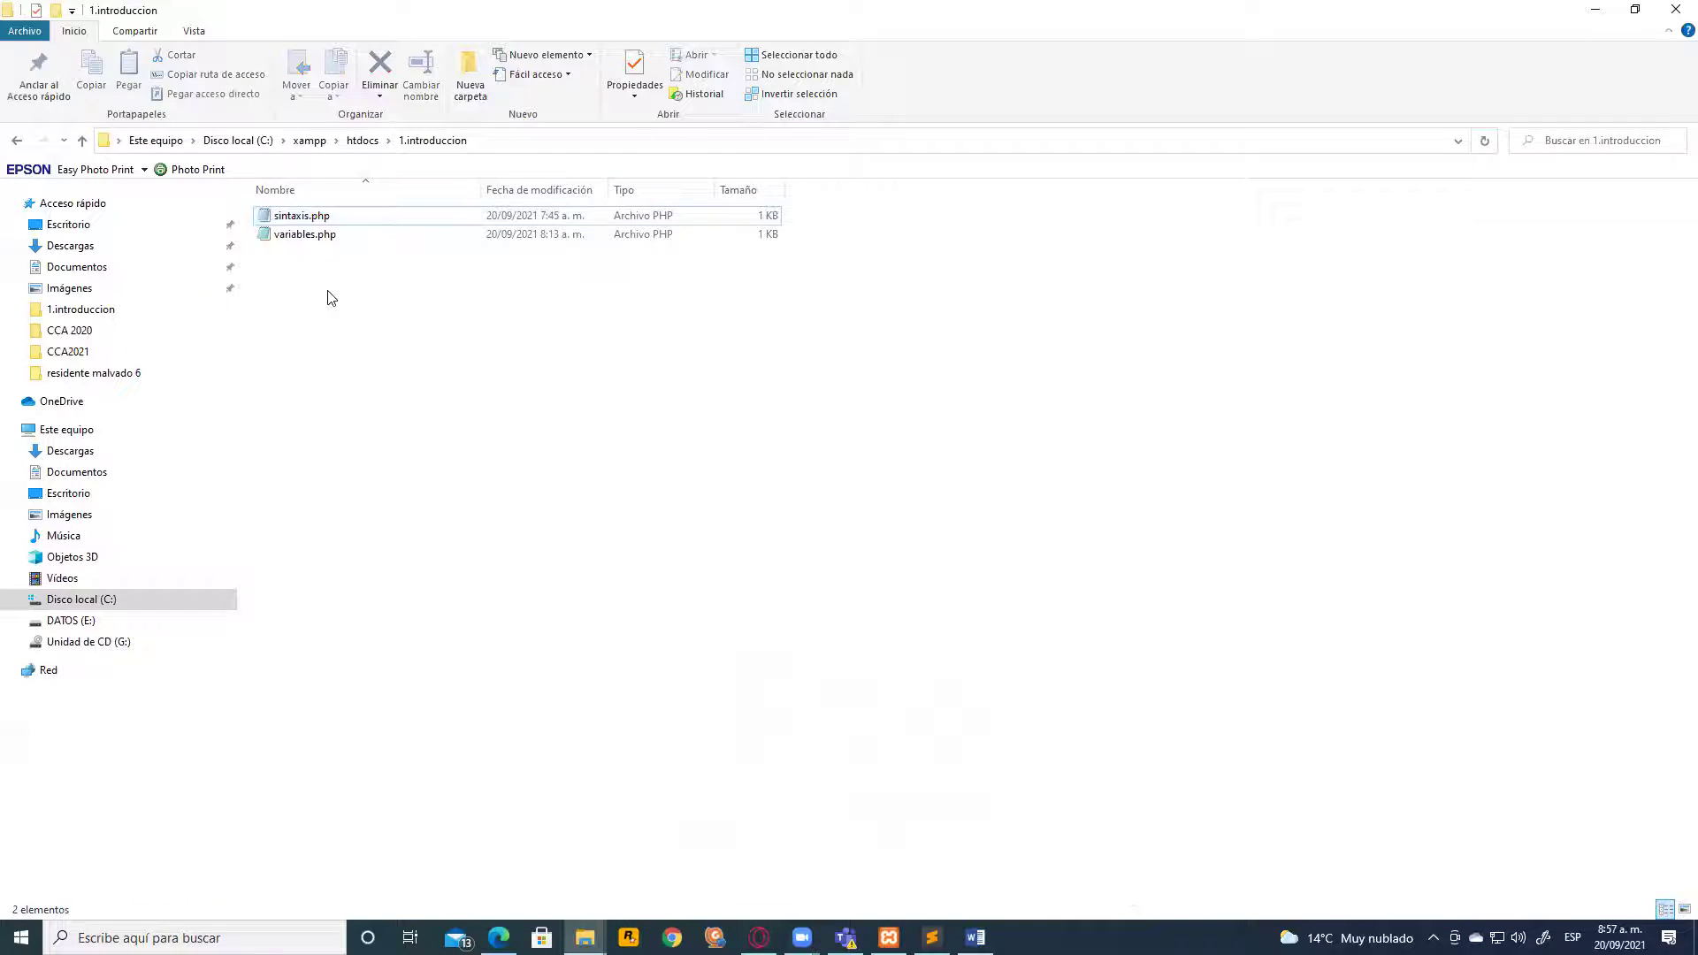
{"action": "left_click", "coordinate": [89, 245]}
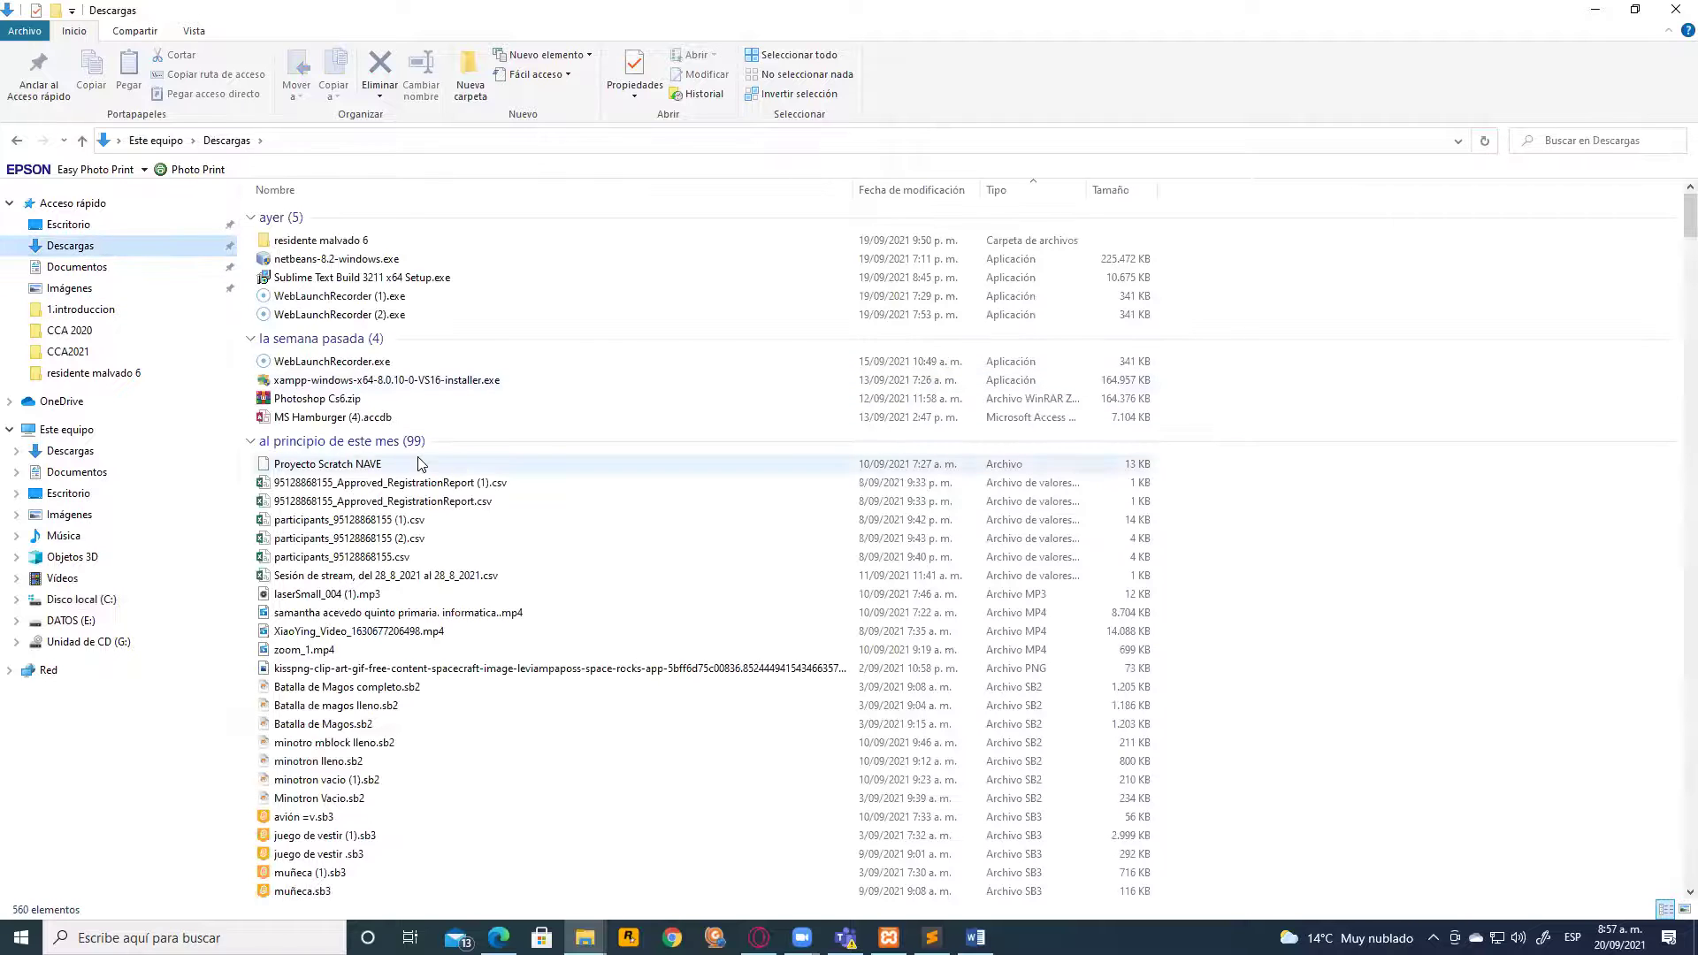
{"action": "left_click", "coordinate": [342, 403]}
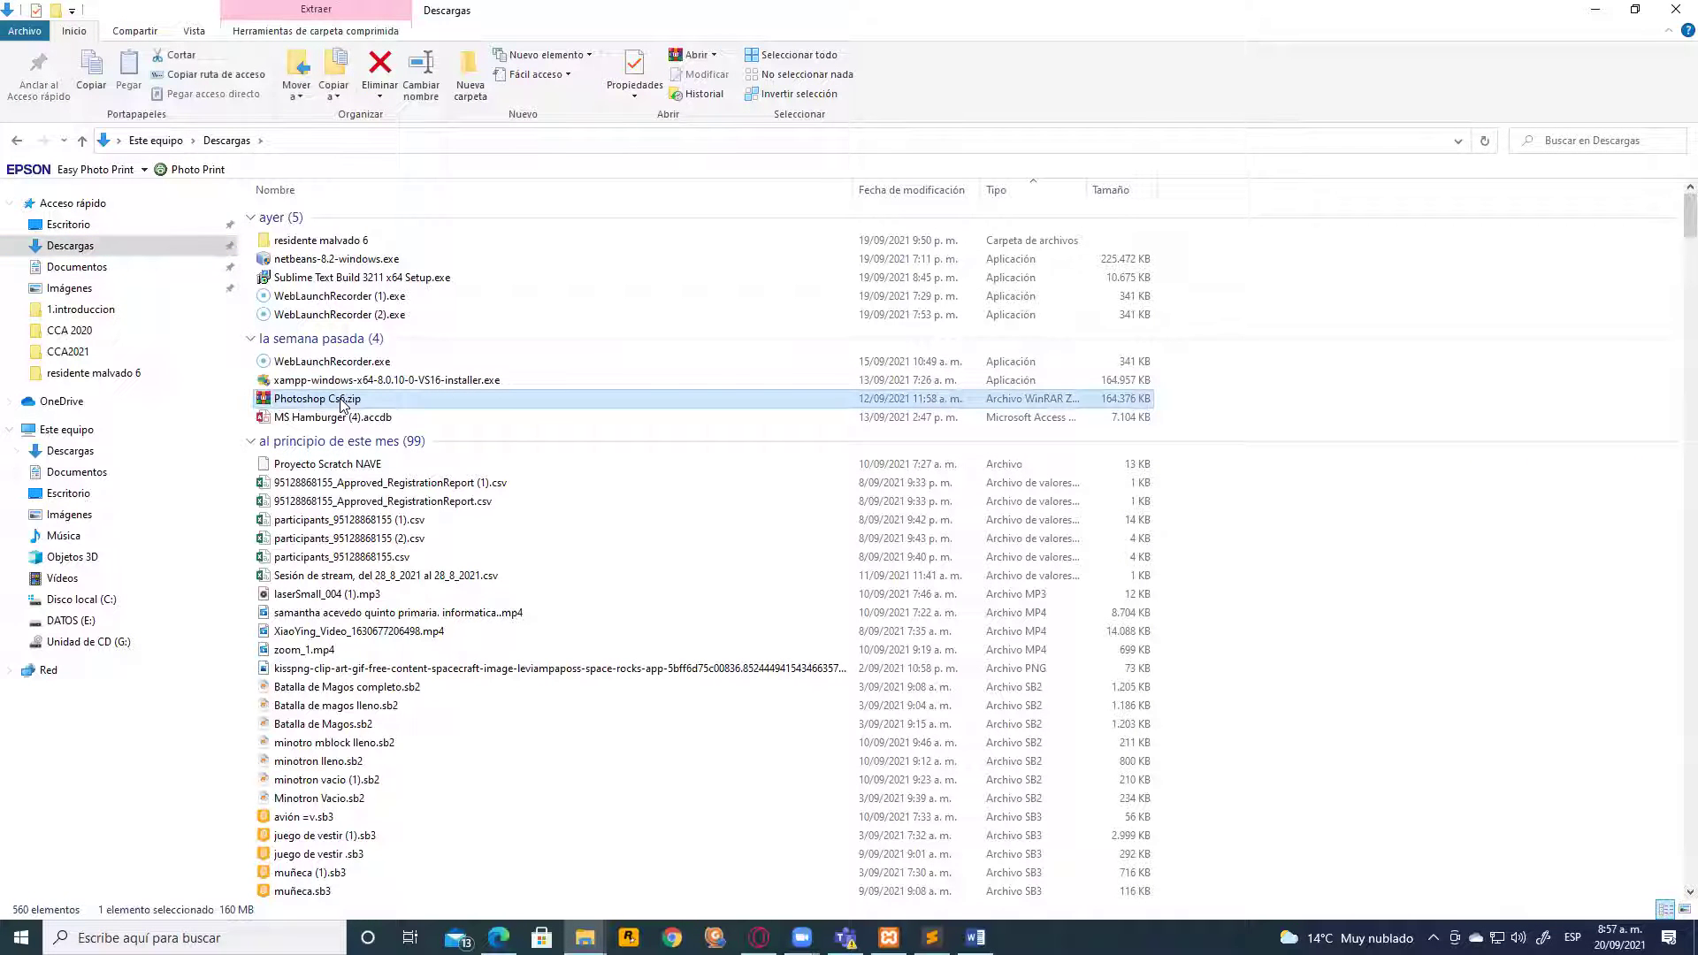
{"action": "double_click", "coordinate": [343, 402]}
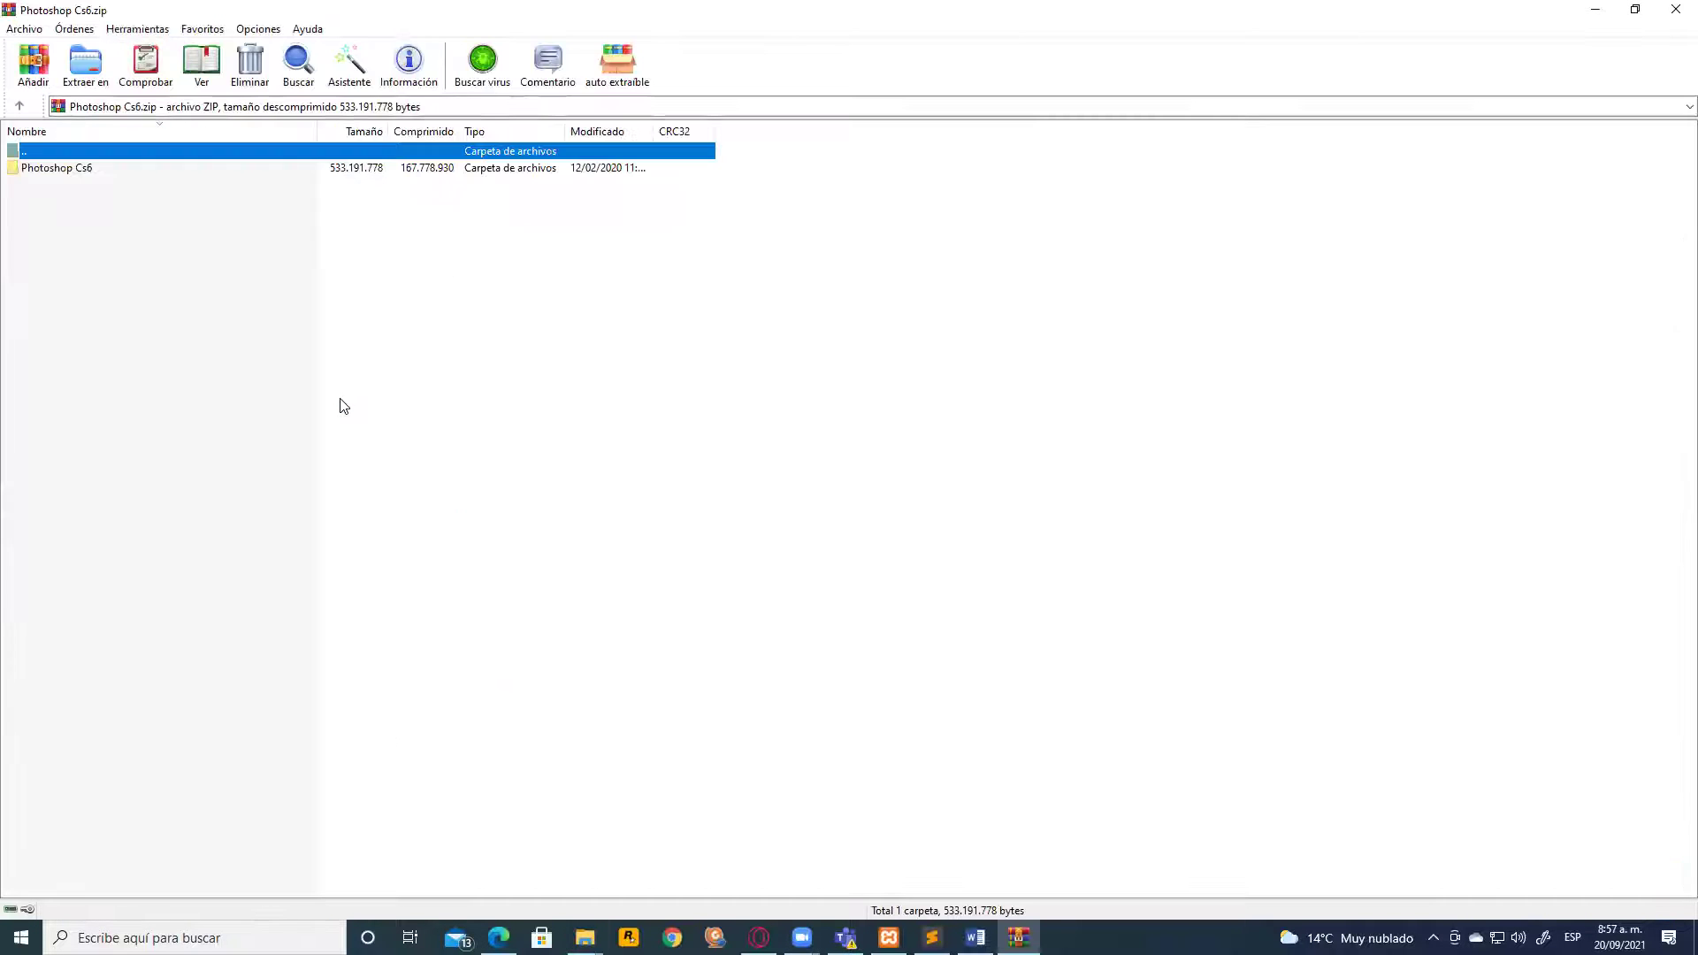
{"action": "double_click", "coordinate": [103, 170]}
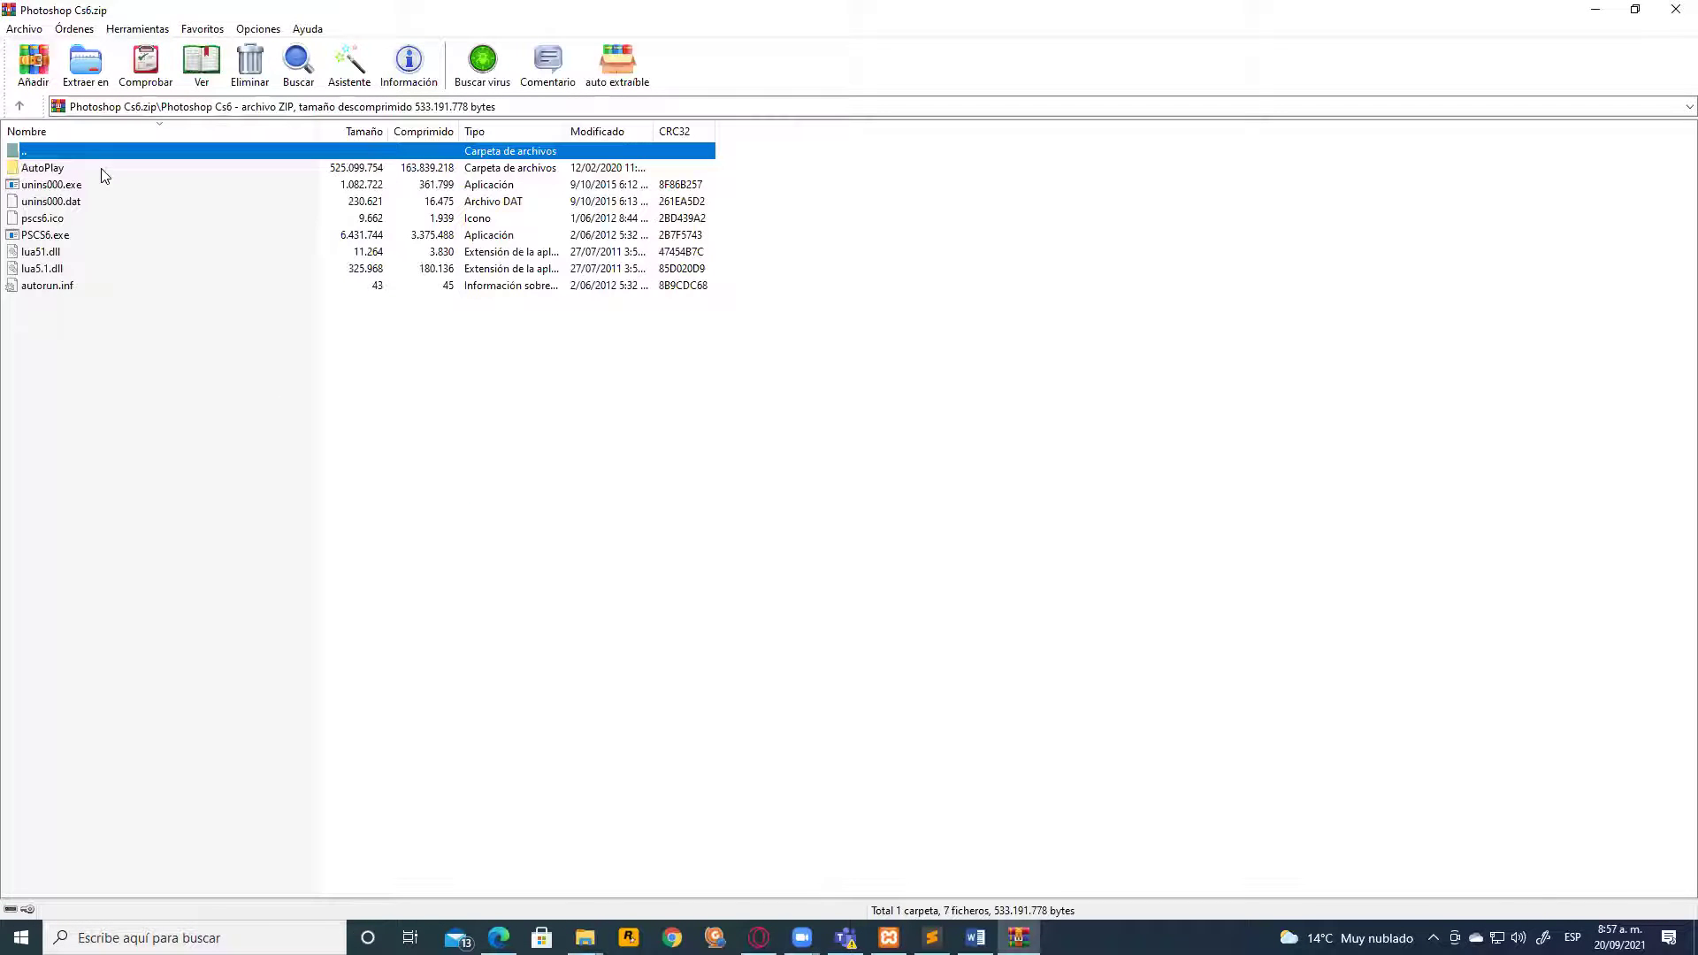
{"action": "double_click", "coordinate": [37, 148]}
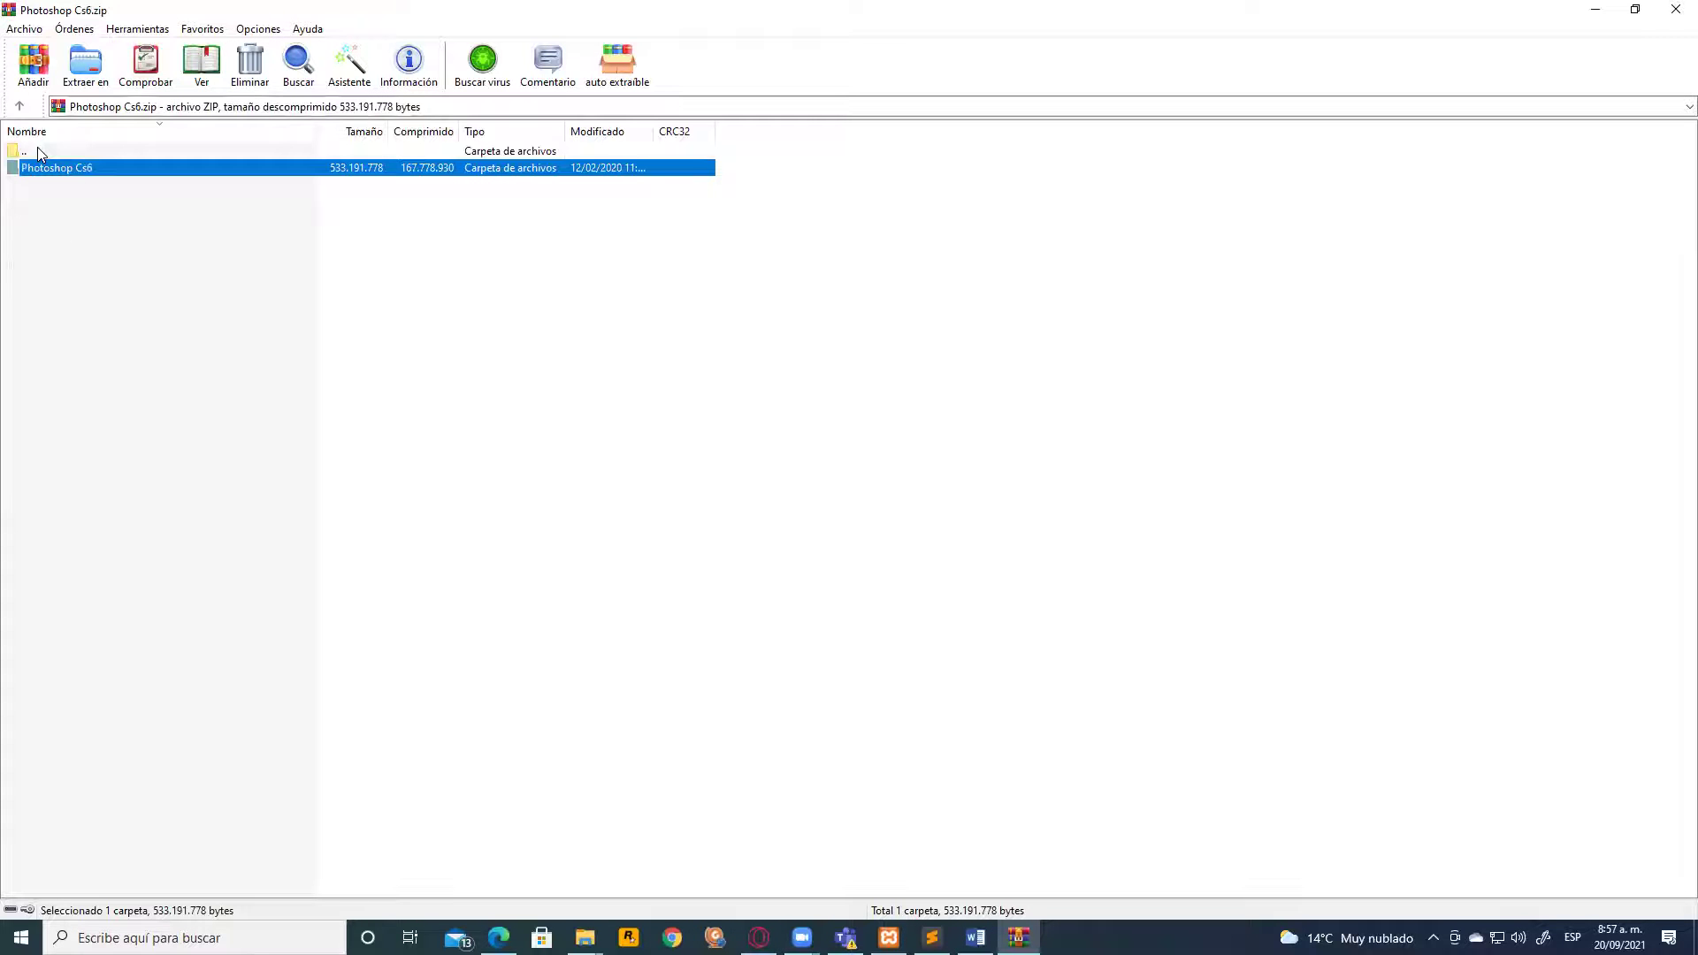
{"action": "double_click", "coordinate": [27, 170]}
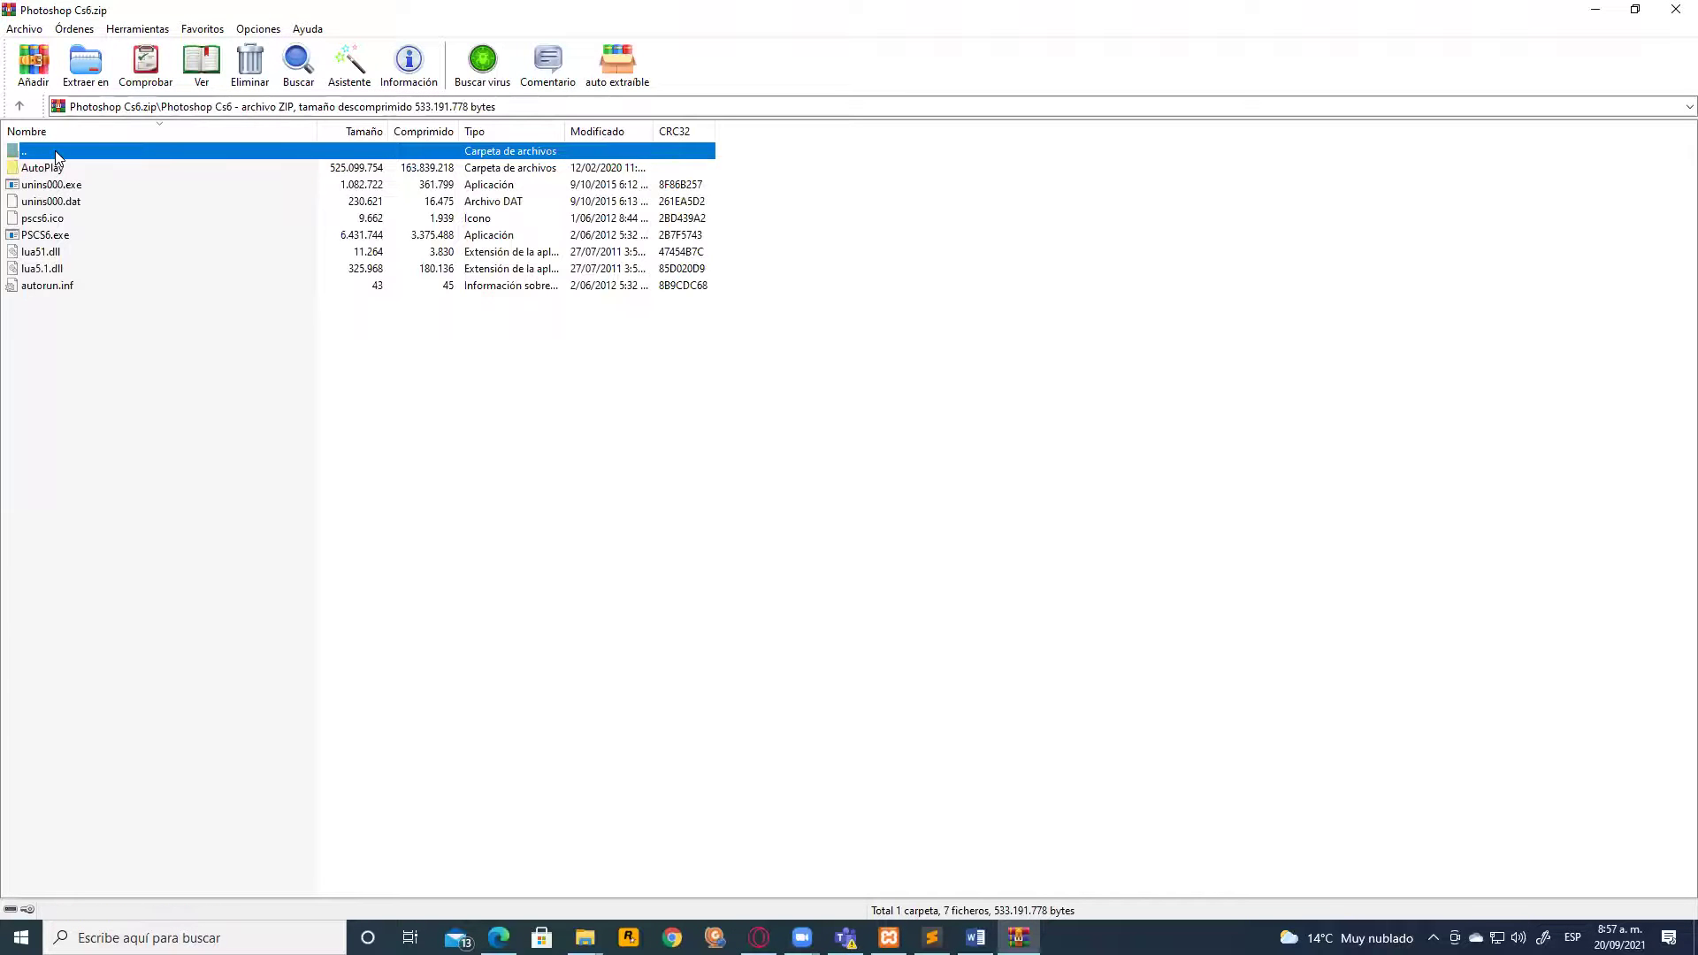
{"action": "double_click", "coordinate": [55, 151]}
{"action": "left_click", "coordinate": [1676, 9]}
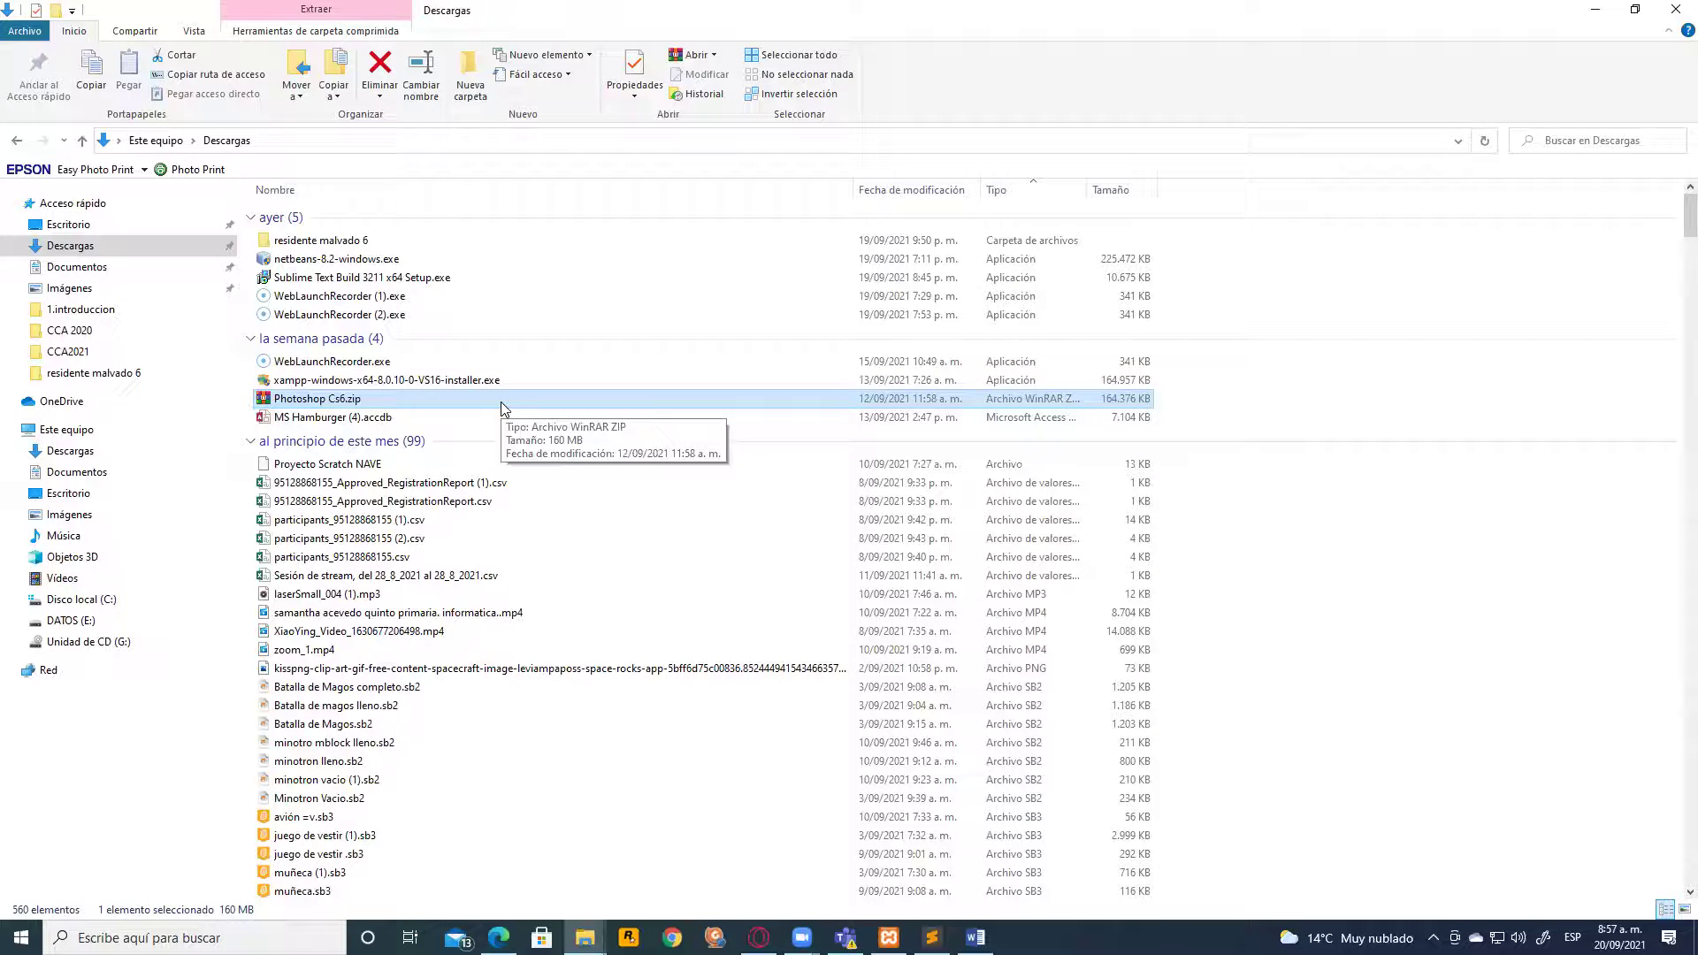
Scroll through the contents of the Descargas folder
{"action": "scroll", "coordinate": [508, 411], "scroll_direction": "down", "scroll_amount": 5}
{"action": "scroll", "coordinate": [569, 454], "scroll_direction": "up", "scroll_amount": 3}
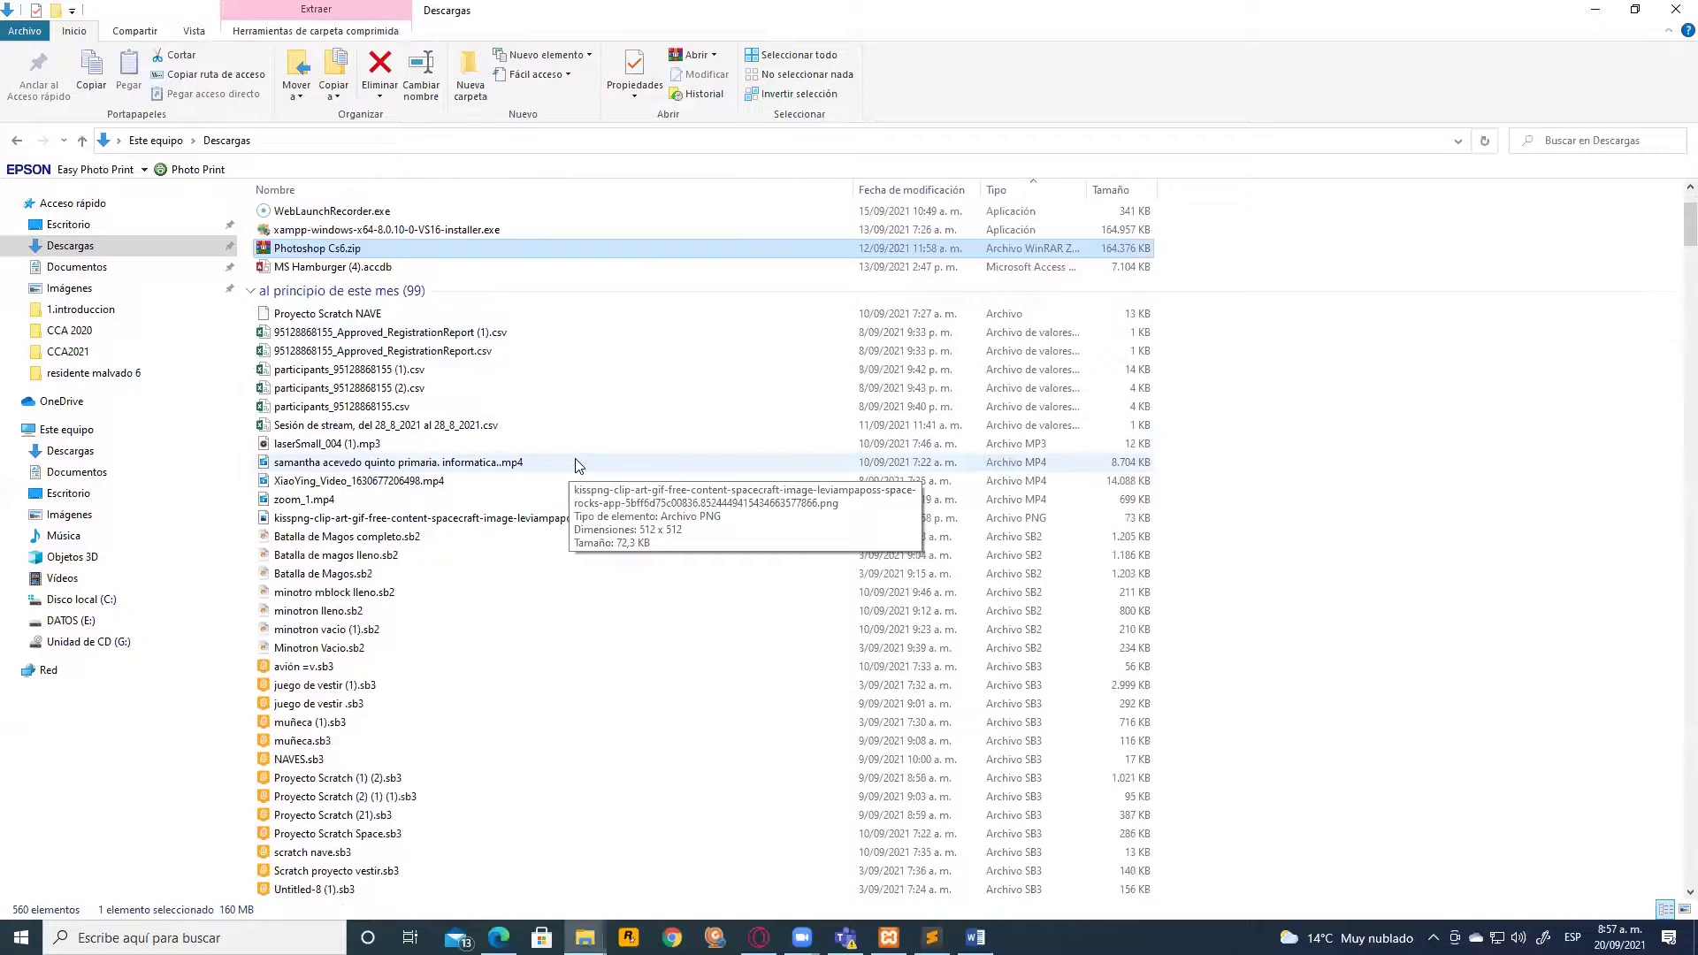
{"action": "scroll", "coordinate": [579, 467], "scroll_direction": "down", "scroll_amount": 5}
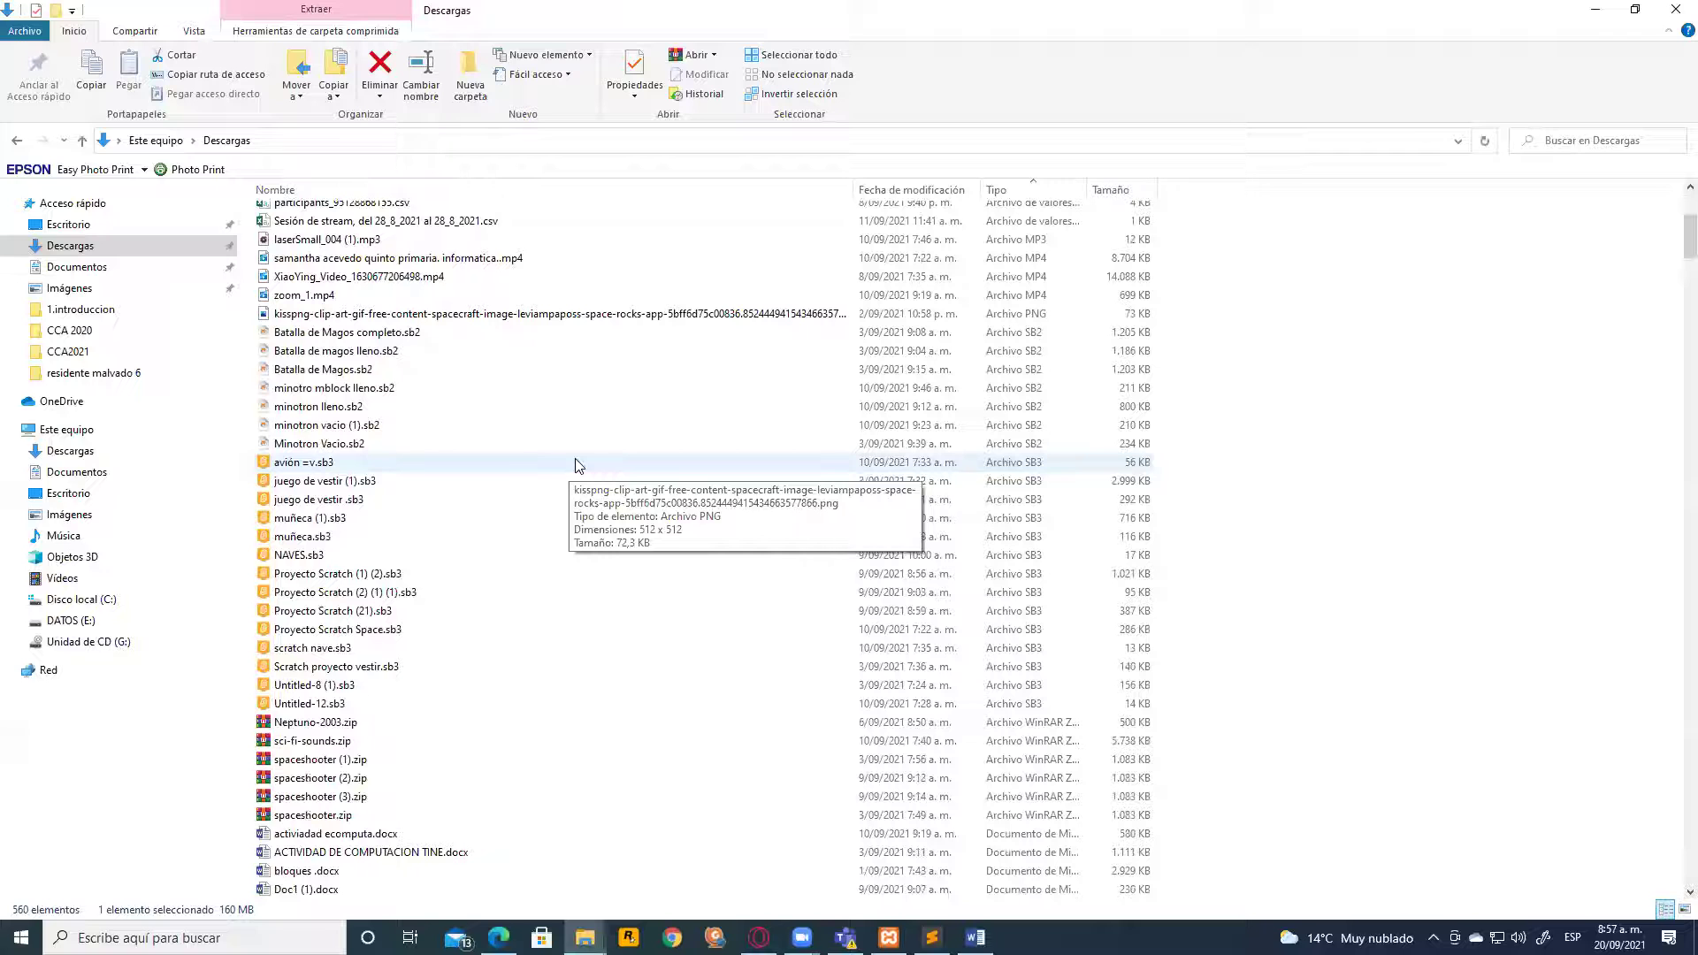
{"action": "scroll", "coordinate": [580, 466], "scroll_direction": "up", "scroll_amount": 6}
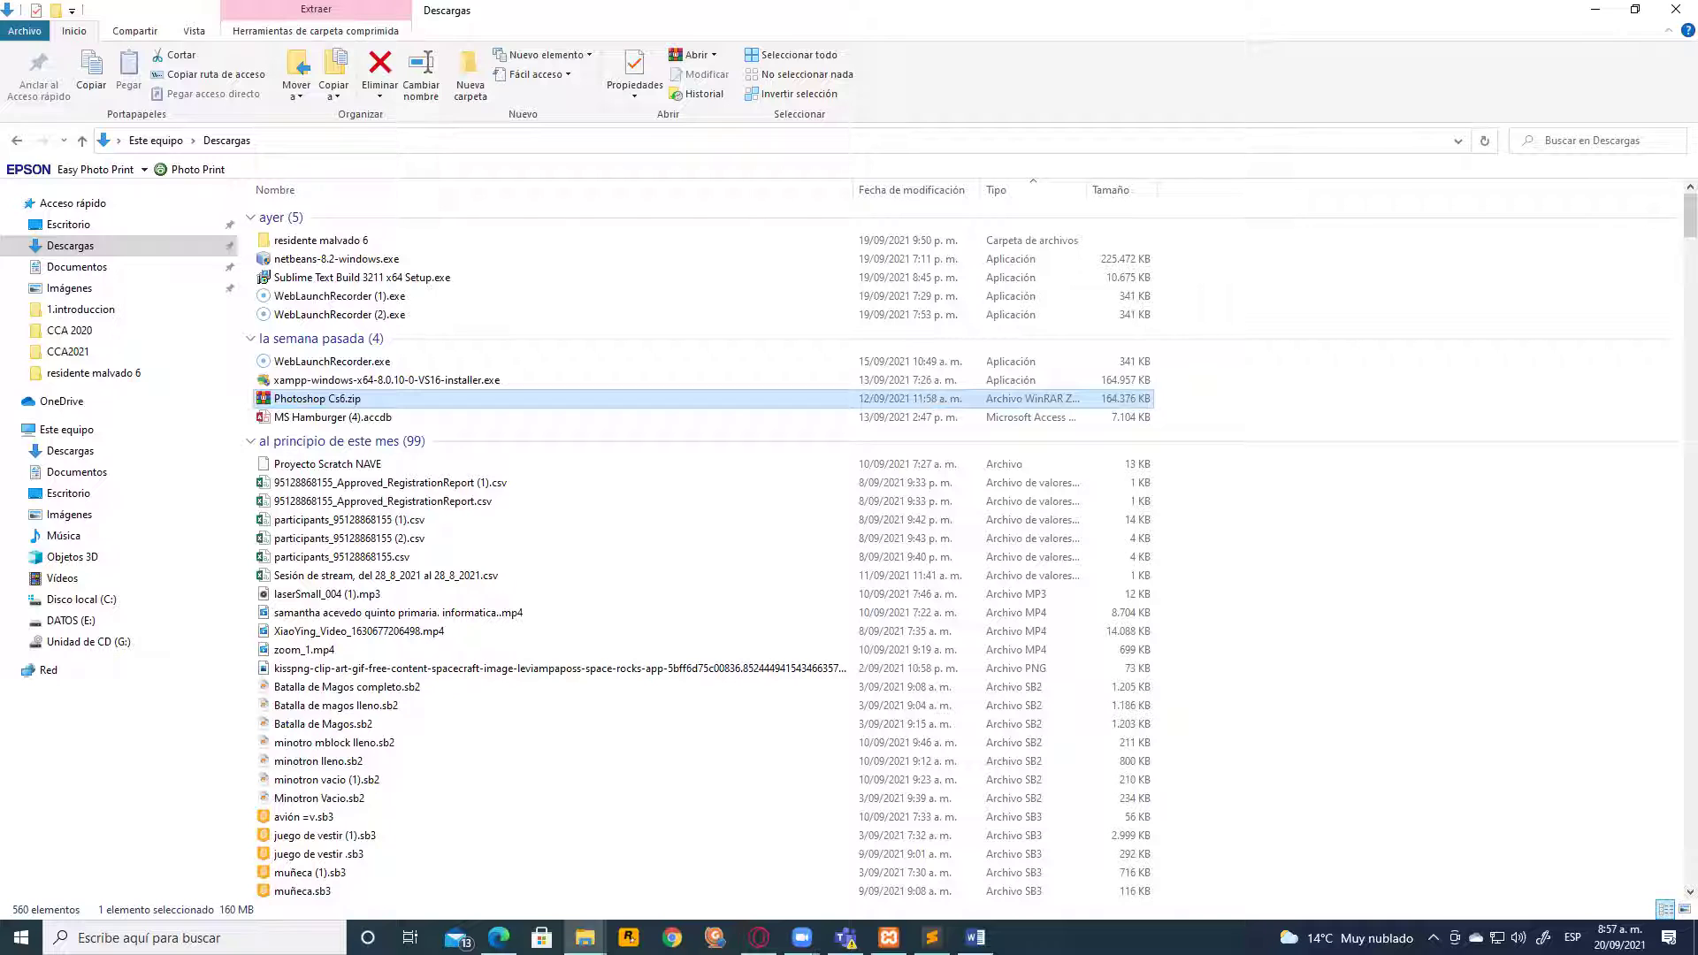
Check the extracted Photoshop Cs6 folder and Descargas, then open a new Opera tab
{"action": "left_click", "coordinate": [759, 936]}
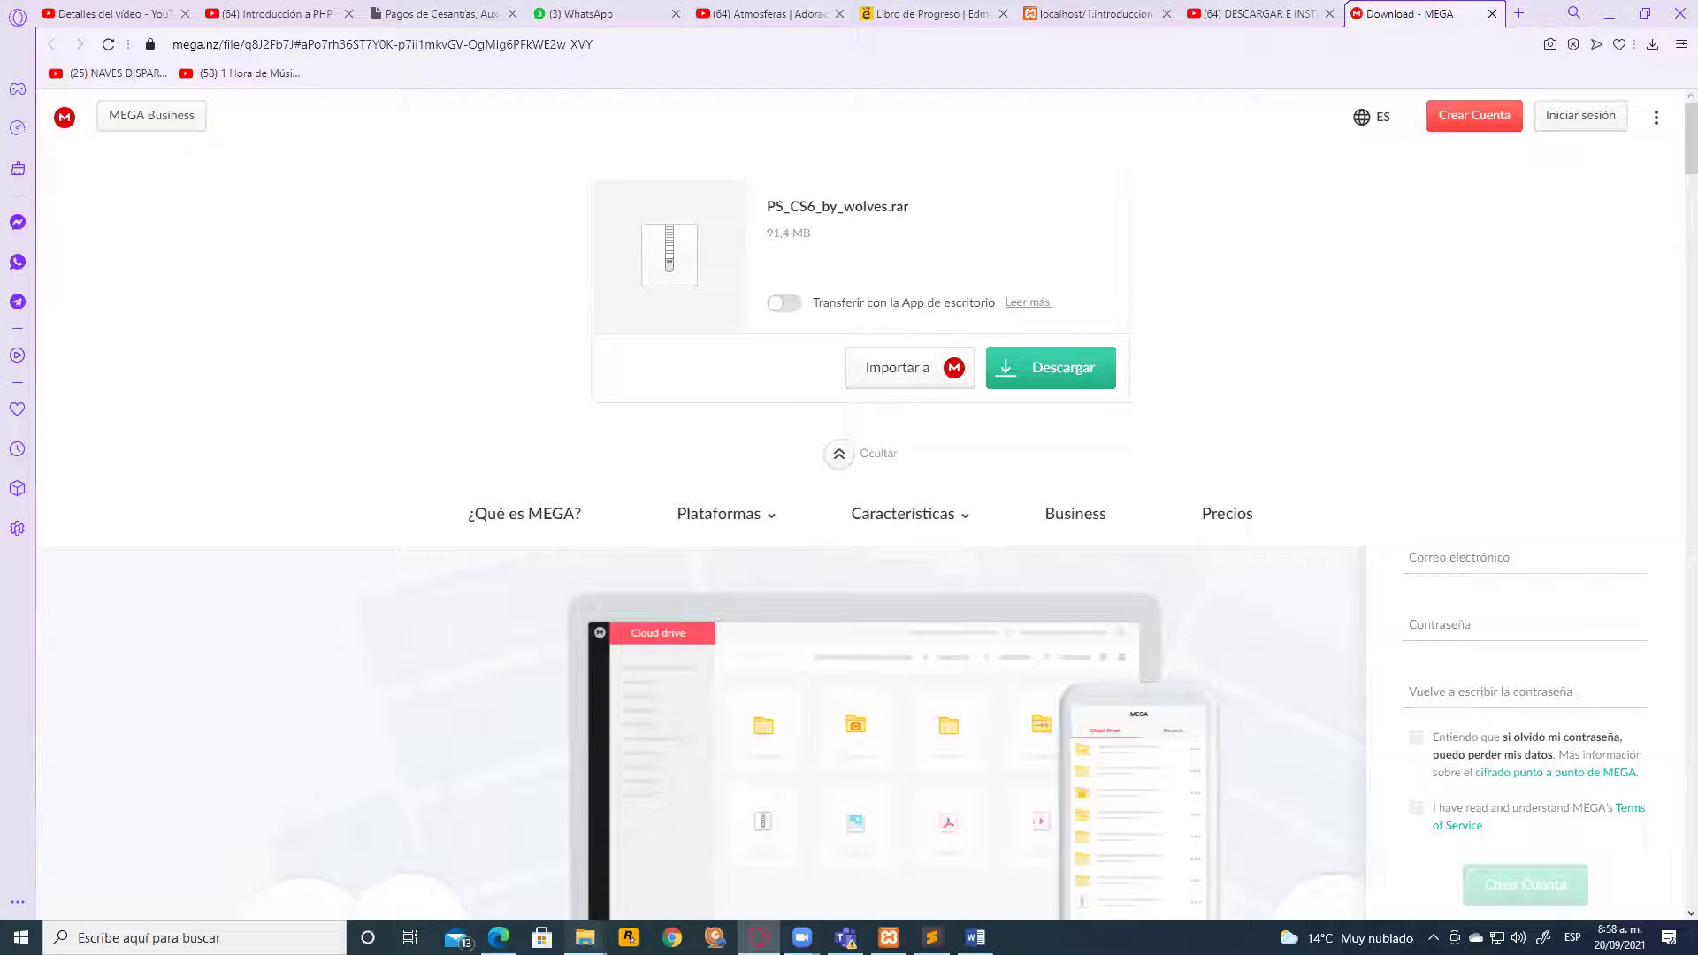
{"action": "mouse_move", "coordinate": [585, 937]}
{"action": "left_click", "coordinate": [672, 902]}
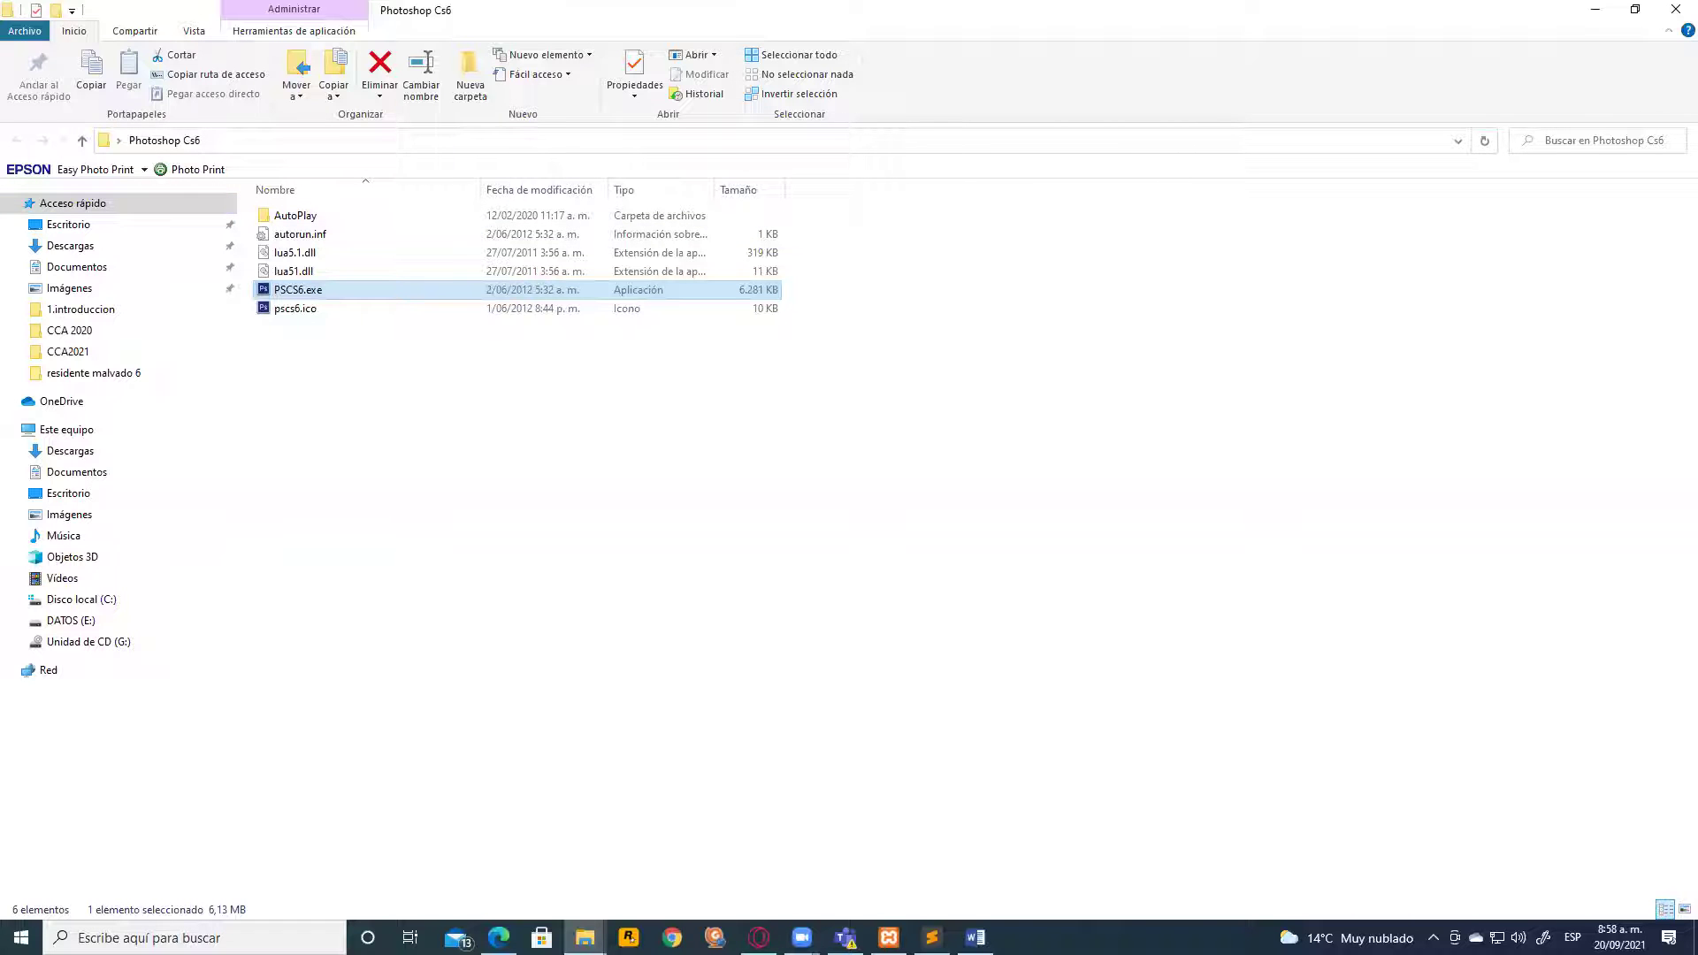
{"action": "left_click", "coordinate": [584, 938]}
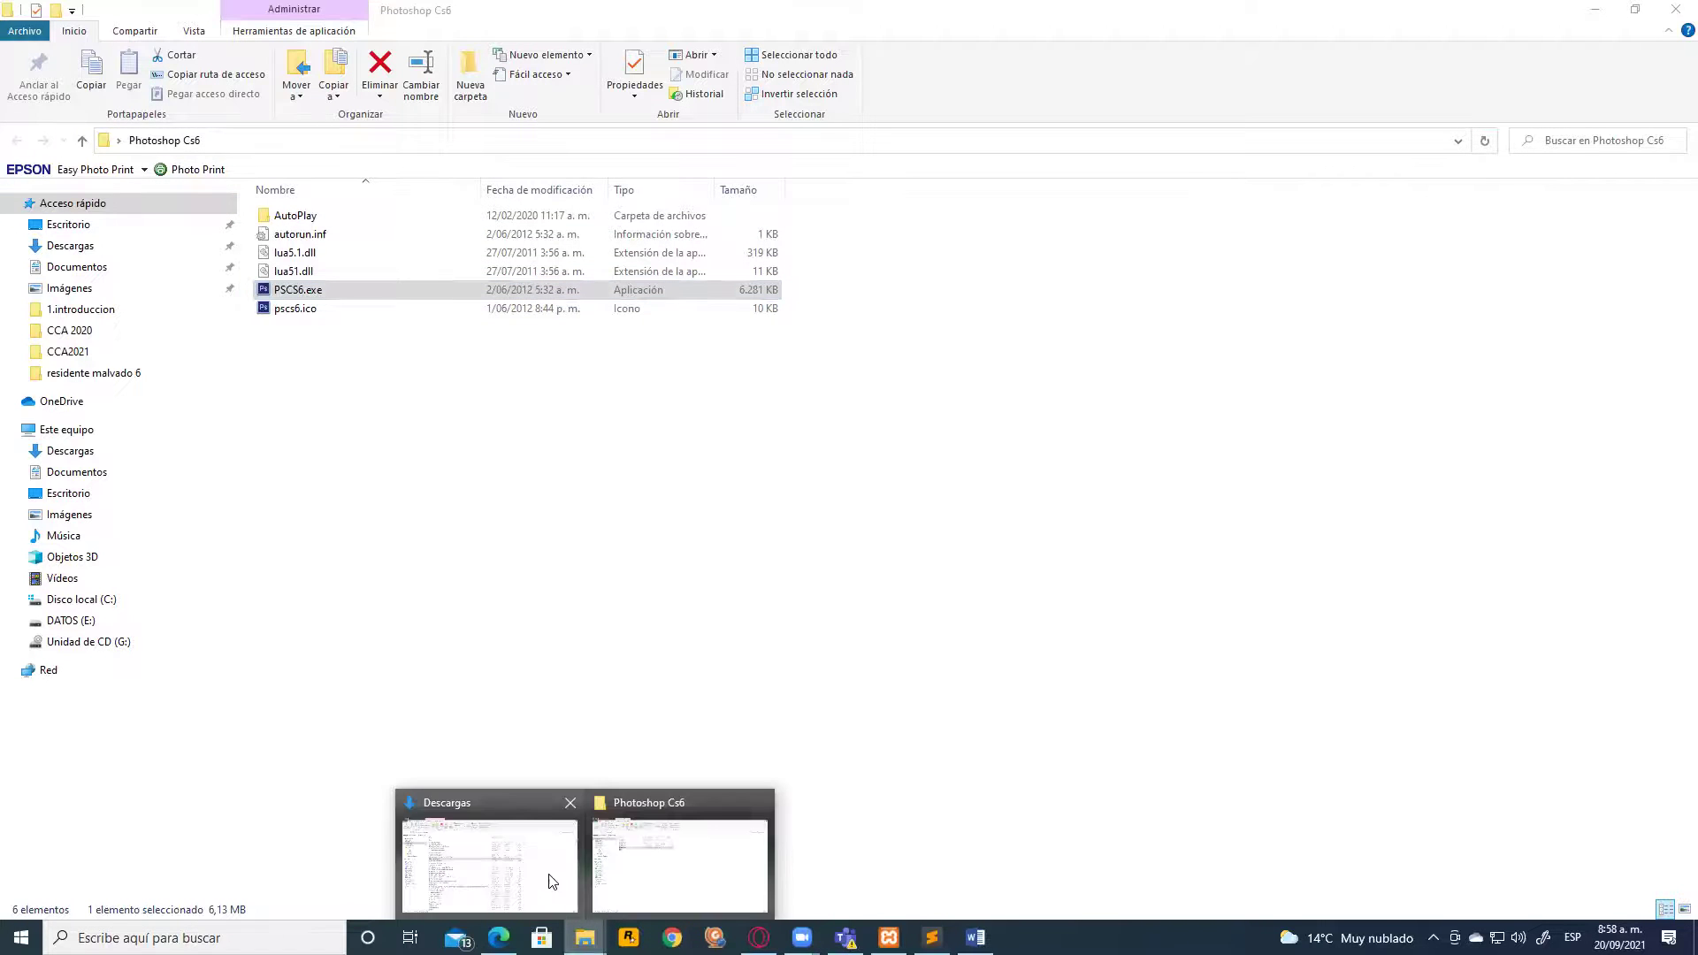
{"action": "left_click", "coordinate": [525, 878]}
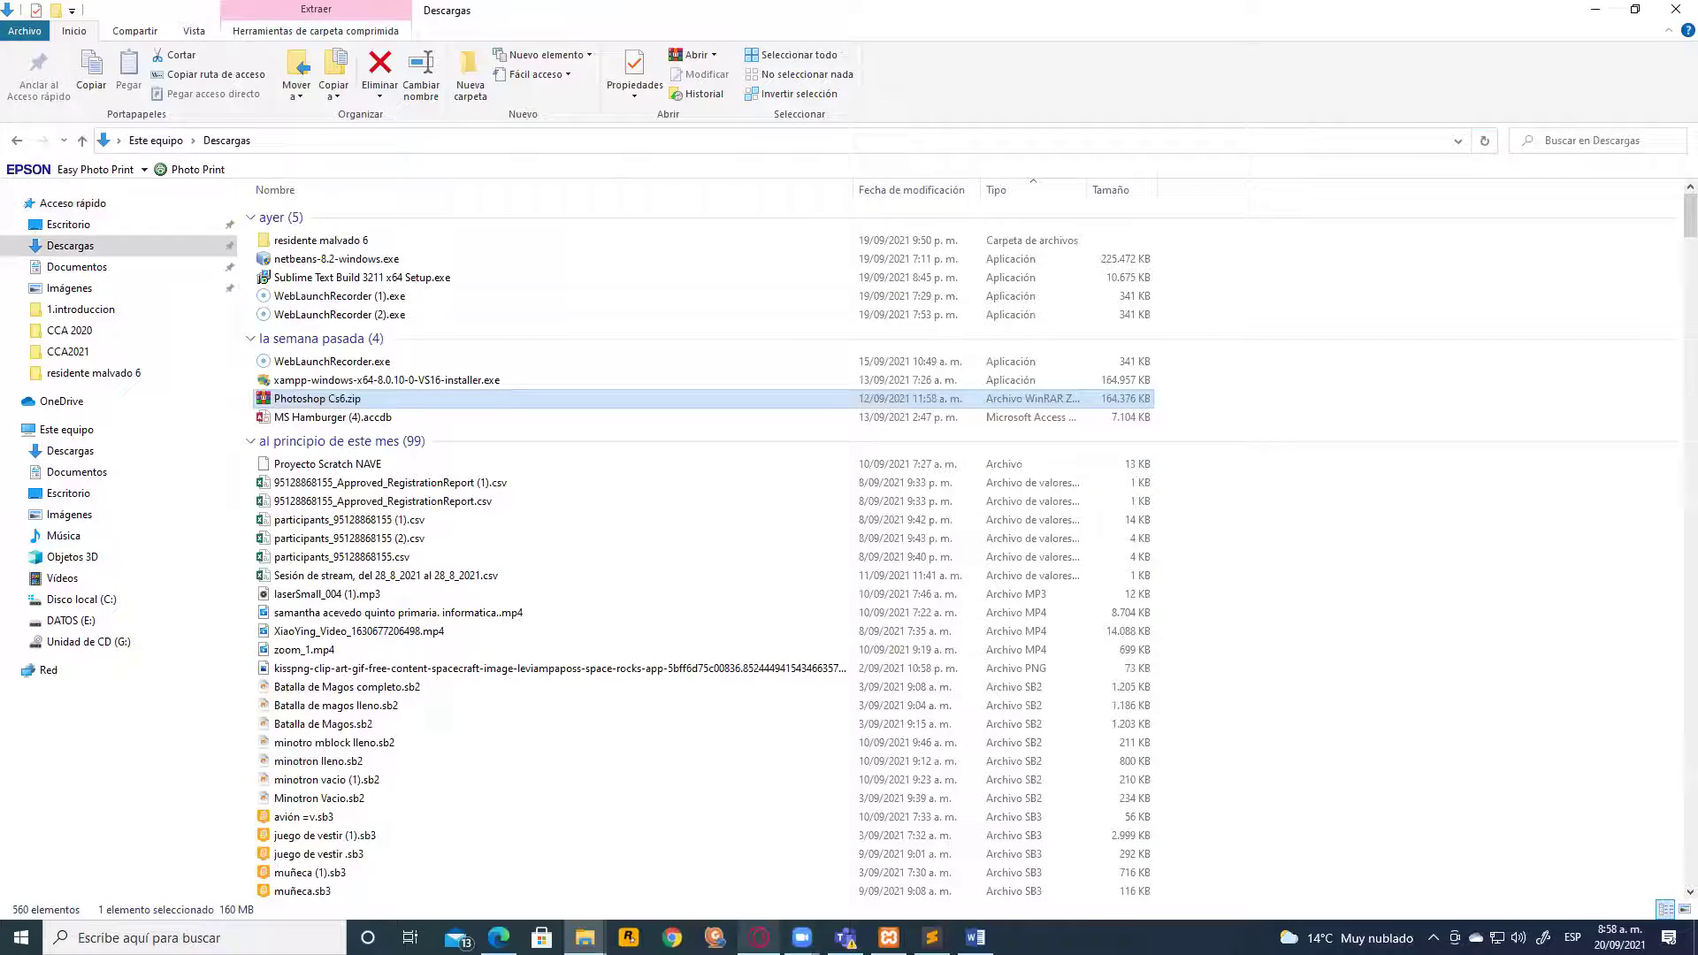
{"action": "left_click", "coordinate": [759, 938]}
{"action": "left_click", "coordinate": [1519, 13]}
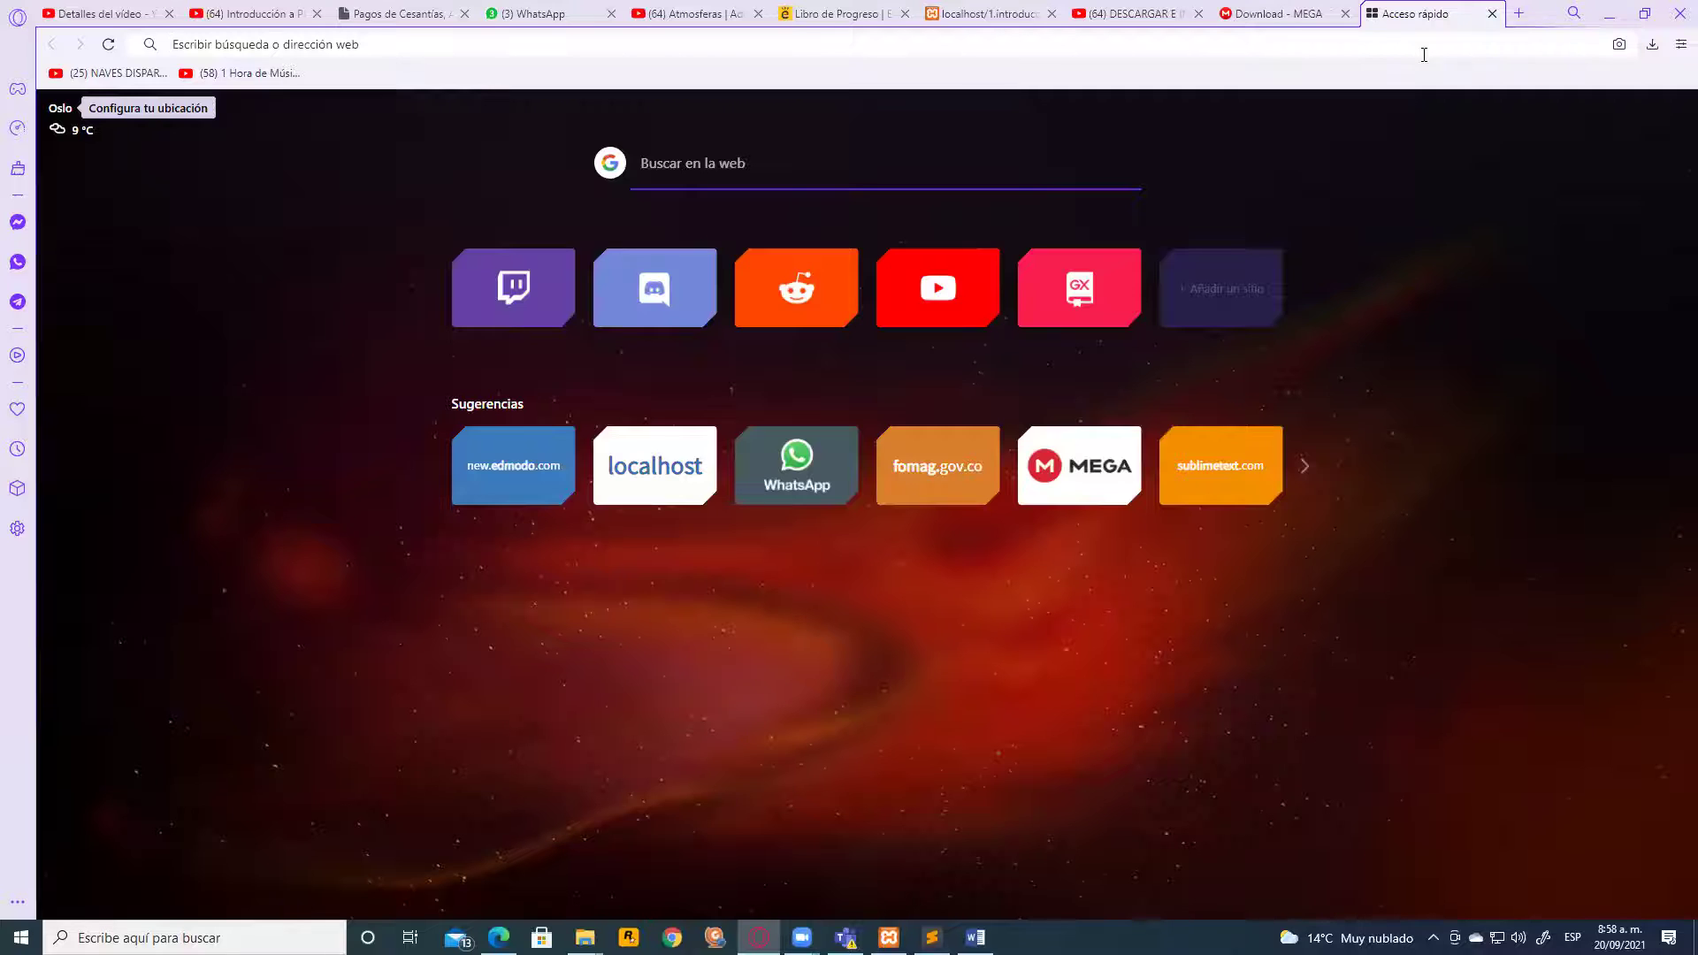
Search 'drive' and go into Google Drive's Mi unidad
{"action": "type", "text": "drive"}
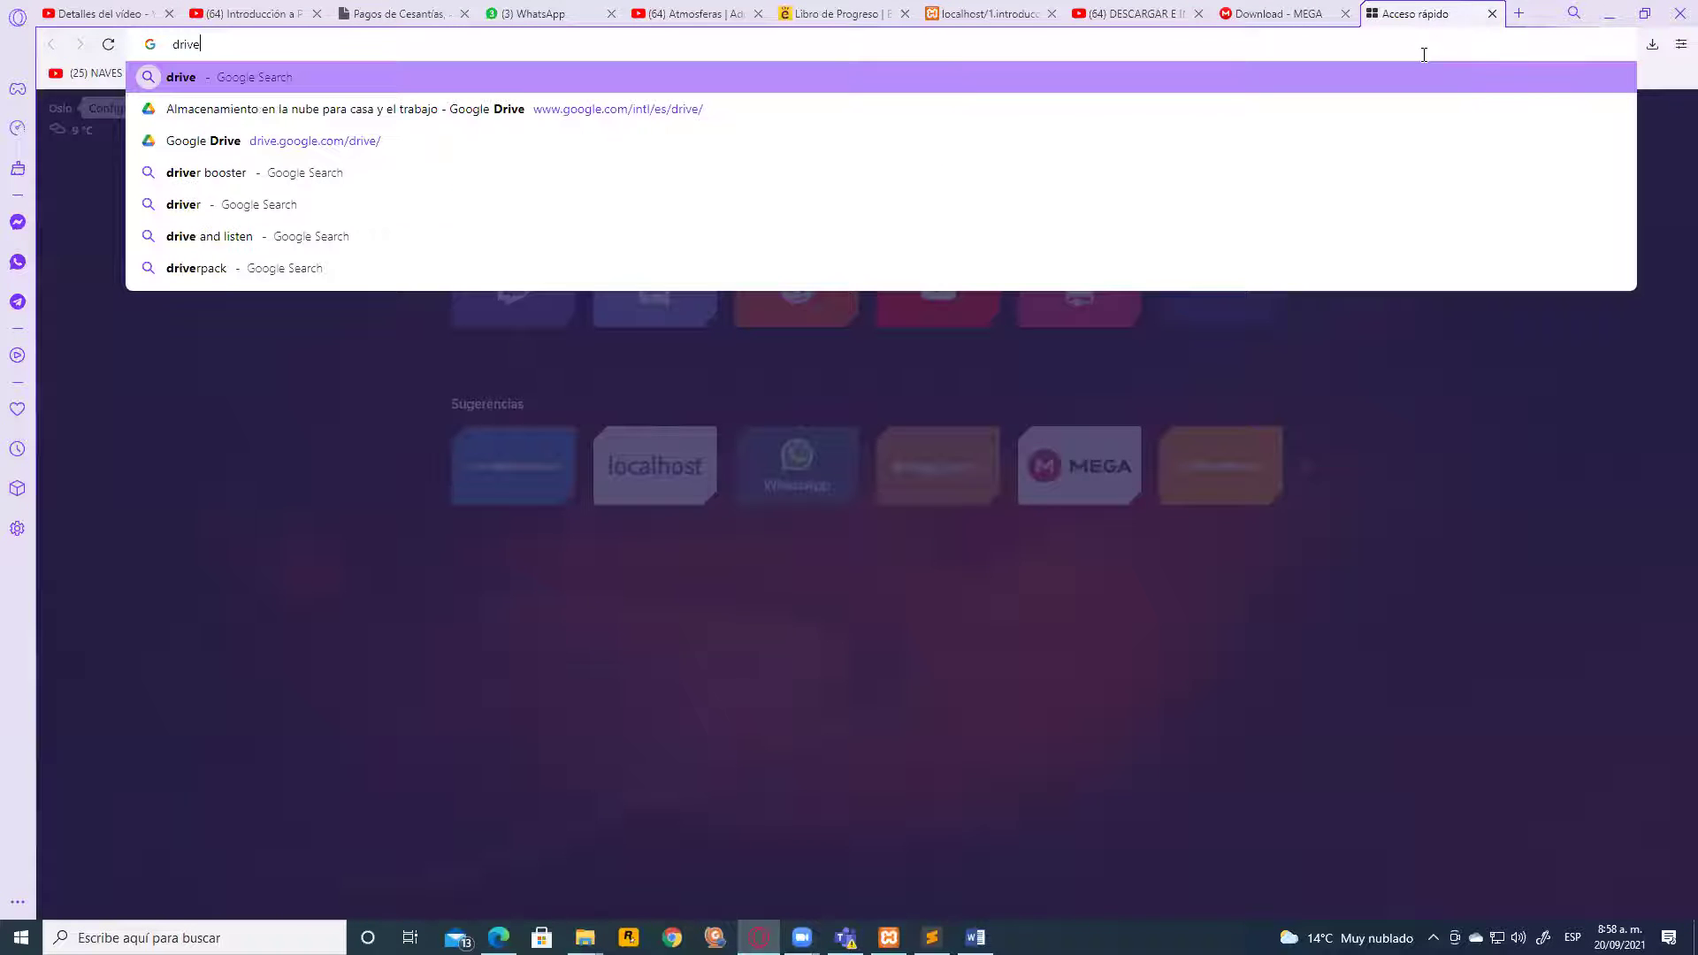
{"action": "key", "text": "Return"}
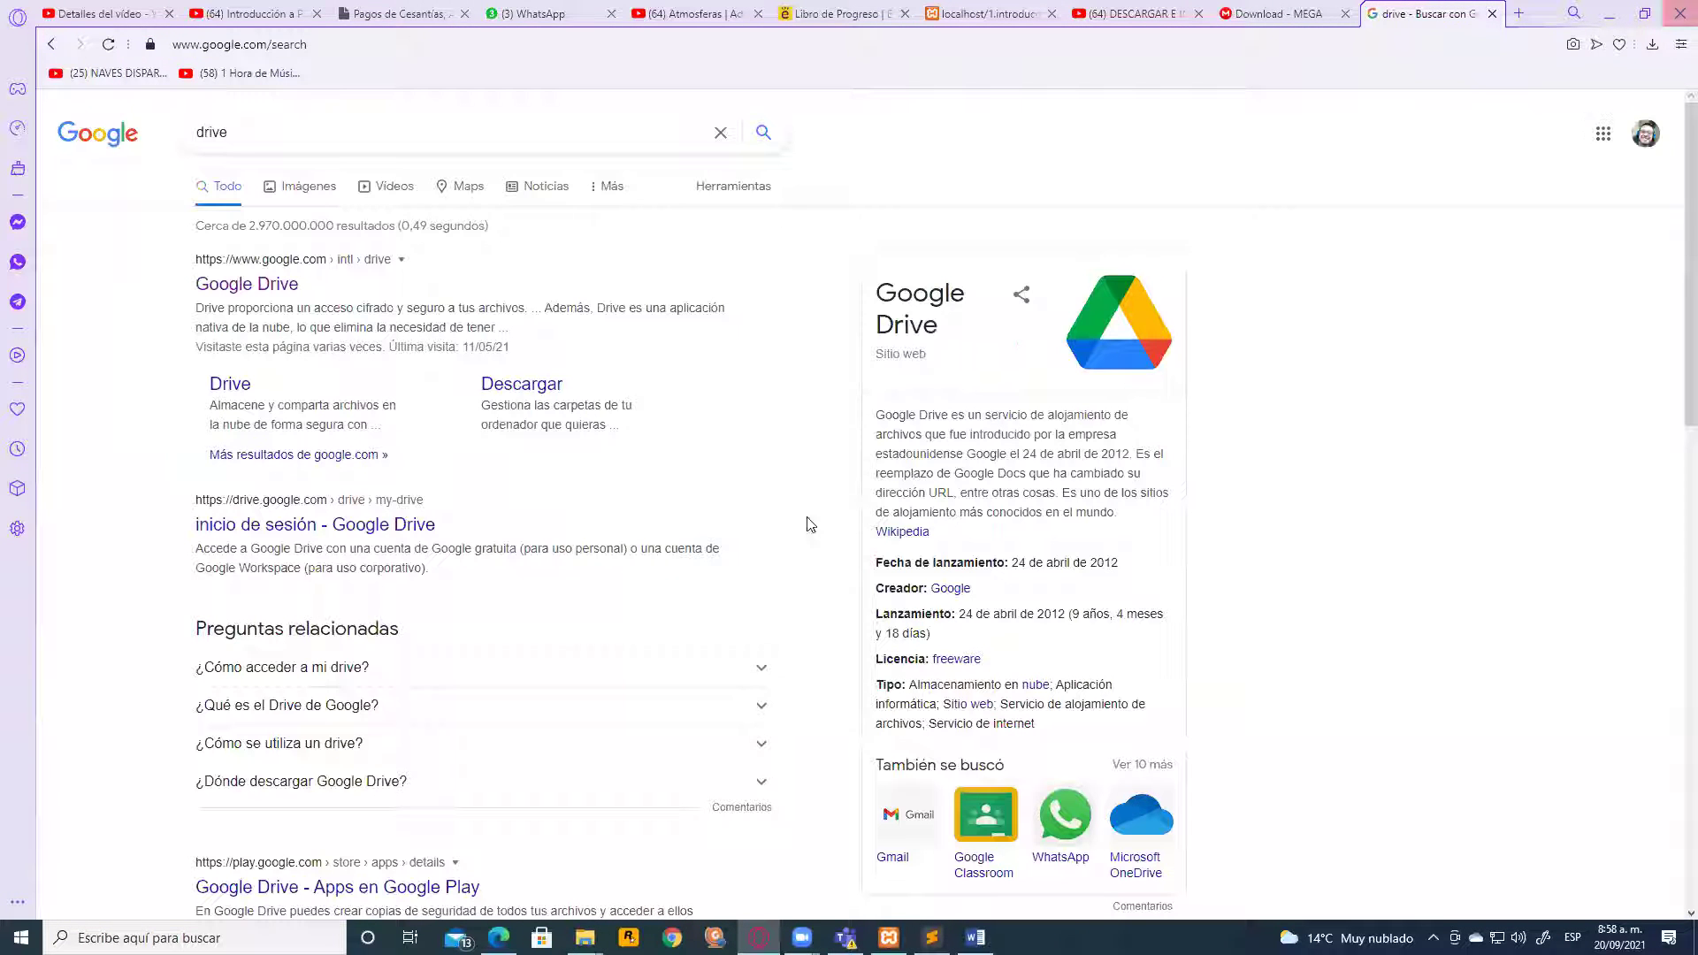
{"action": "left_click", "coordinate": [254, 291]}
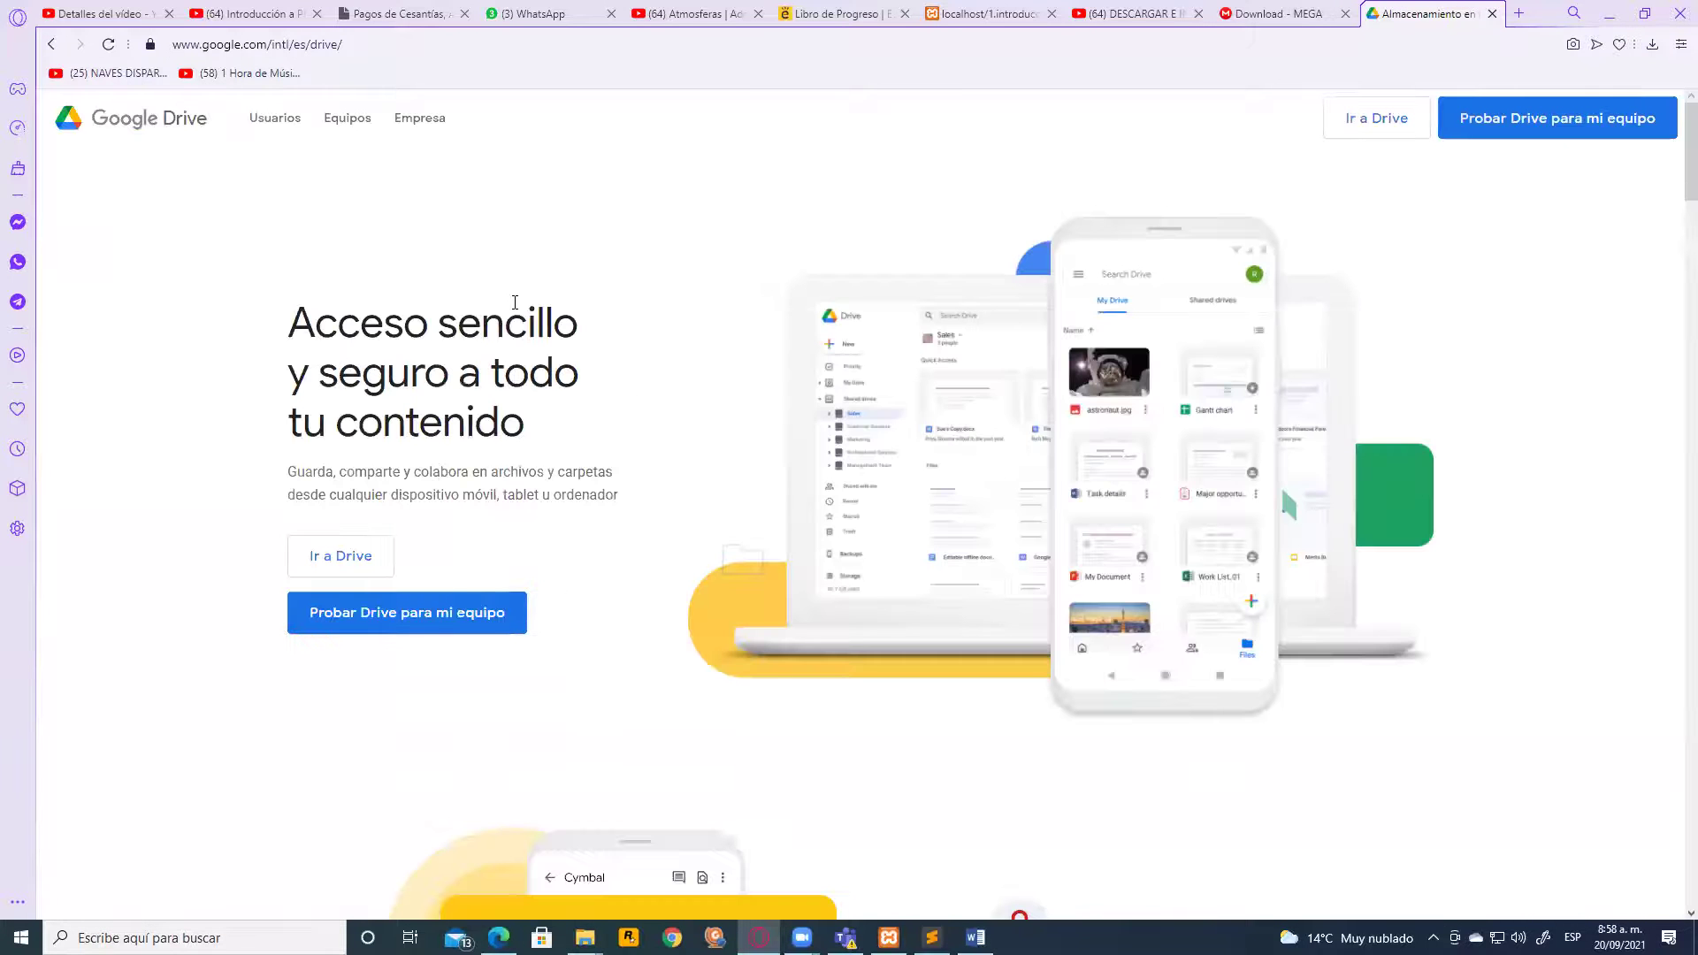
{"action": "left_click", "coordinate": [1370, 120]}
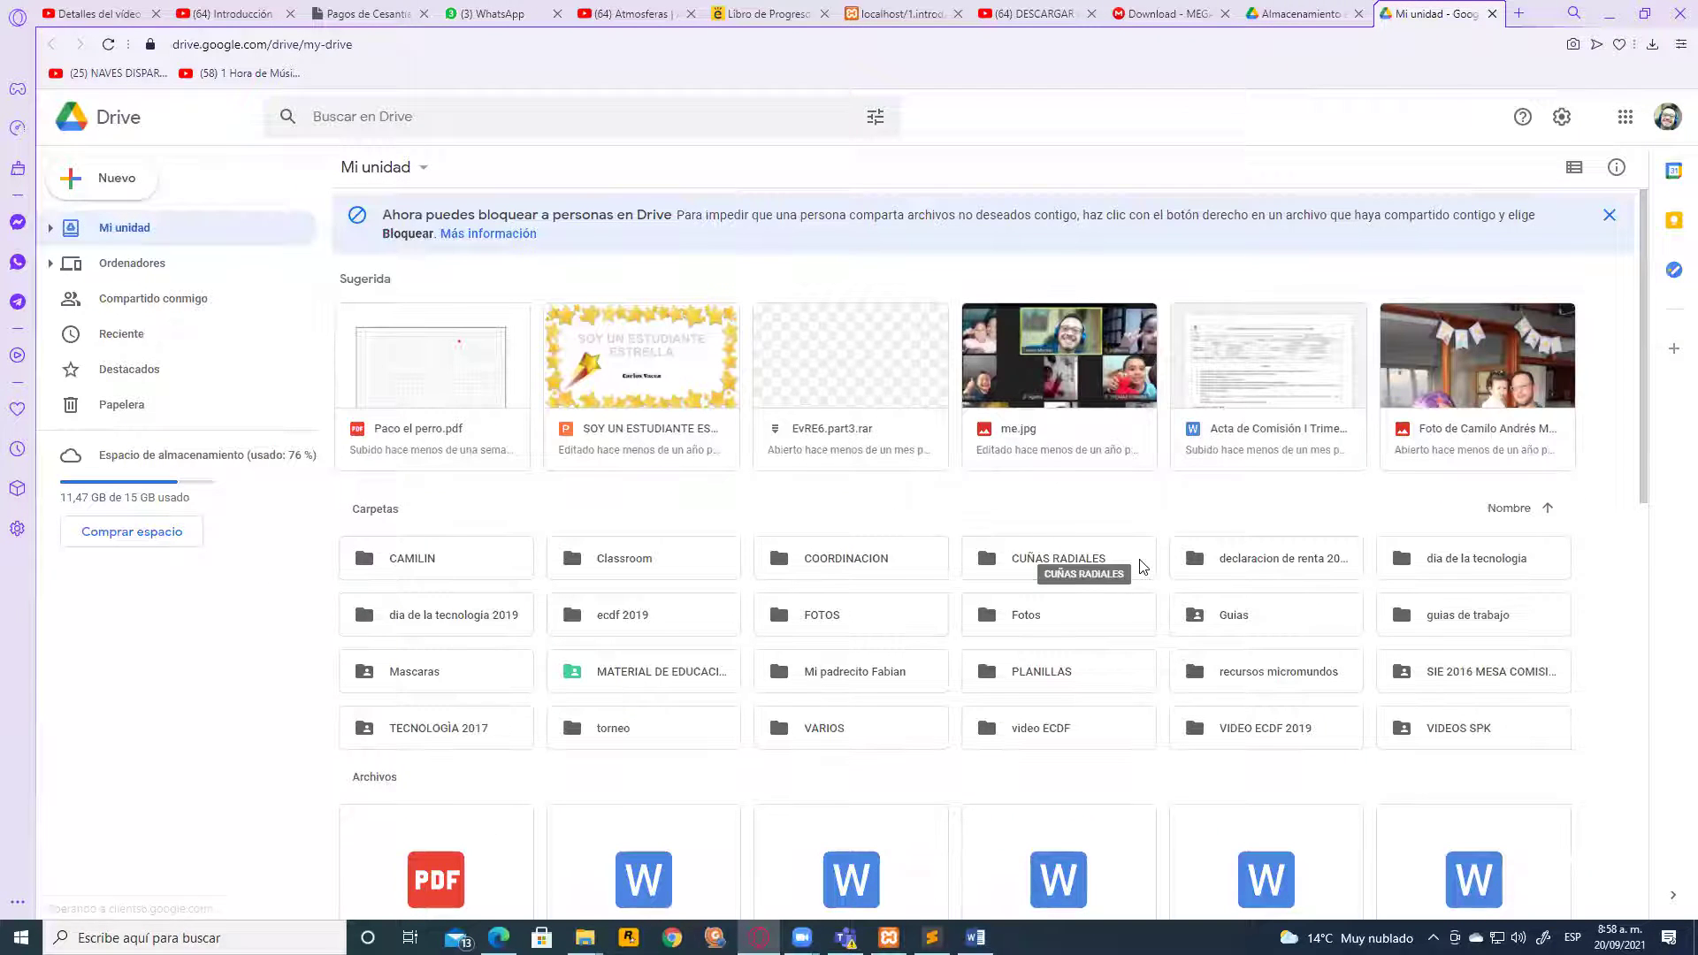
{"action": "scroll", "coordinate": [1141, 566], "scroll_direction": "down", "scroll_amount": 3}
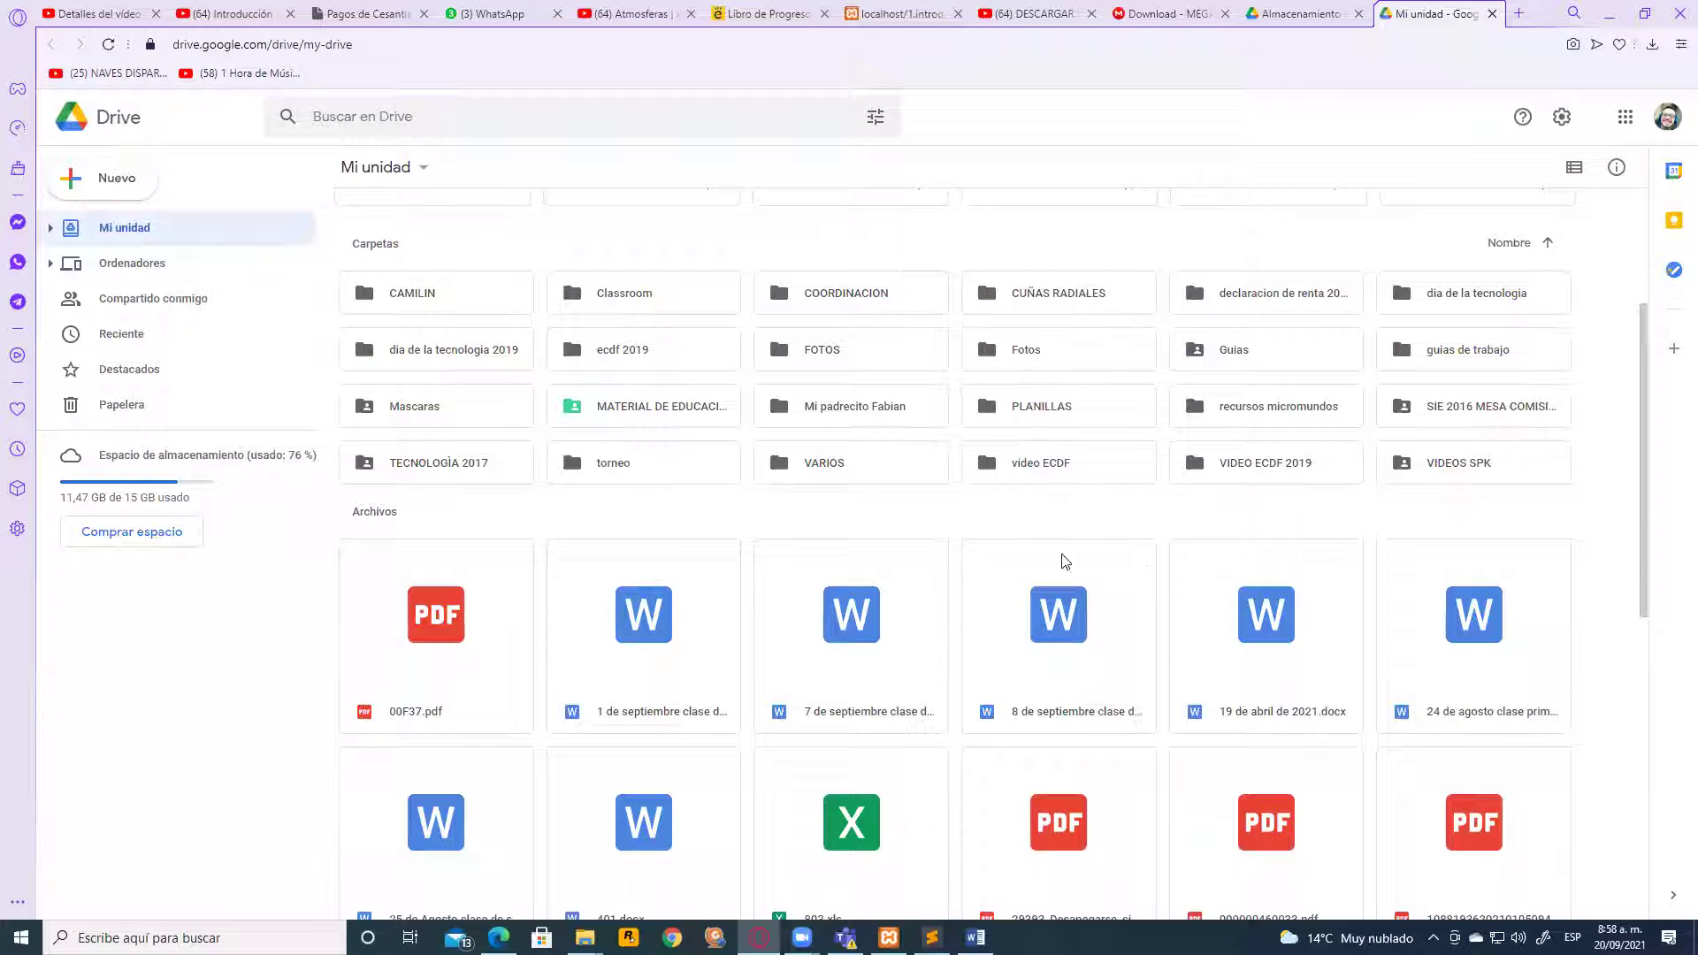
{"action": "double_click", "coordinate": [1413, 478]}
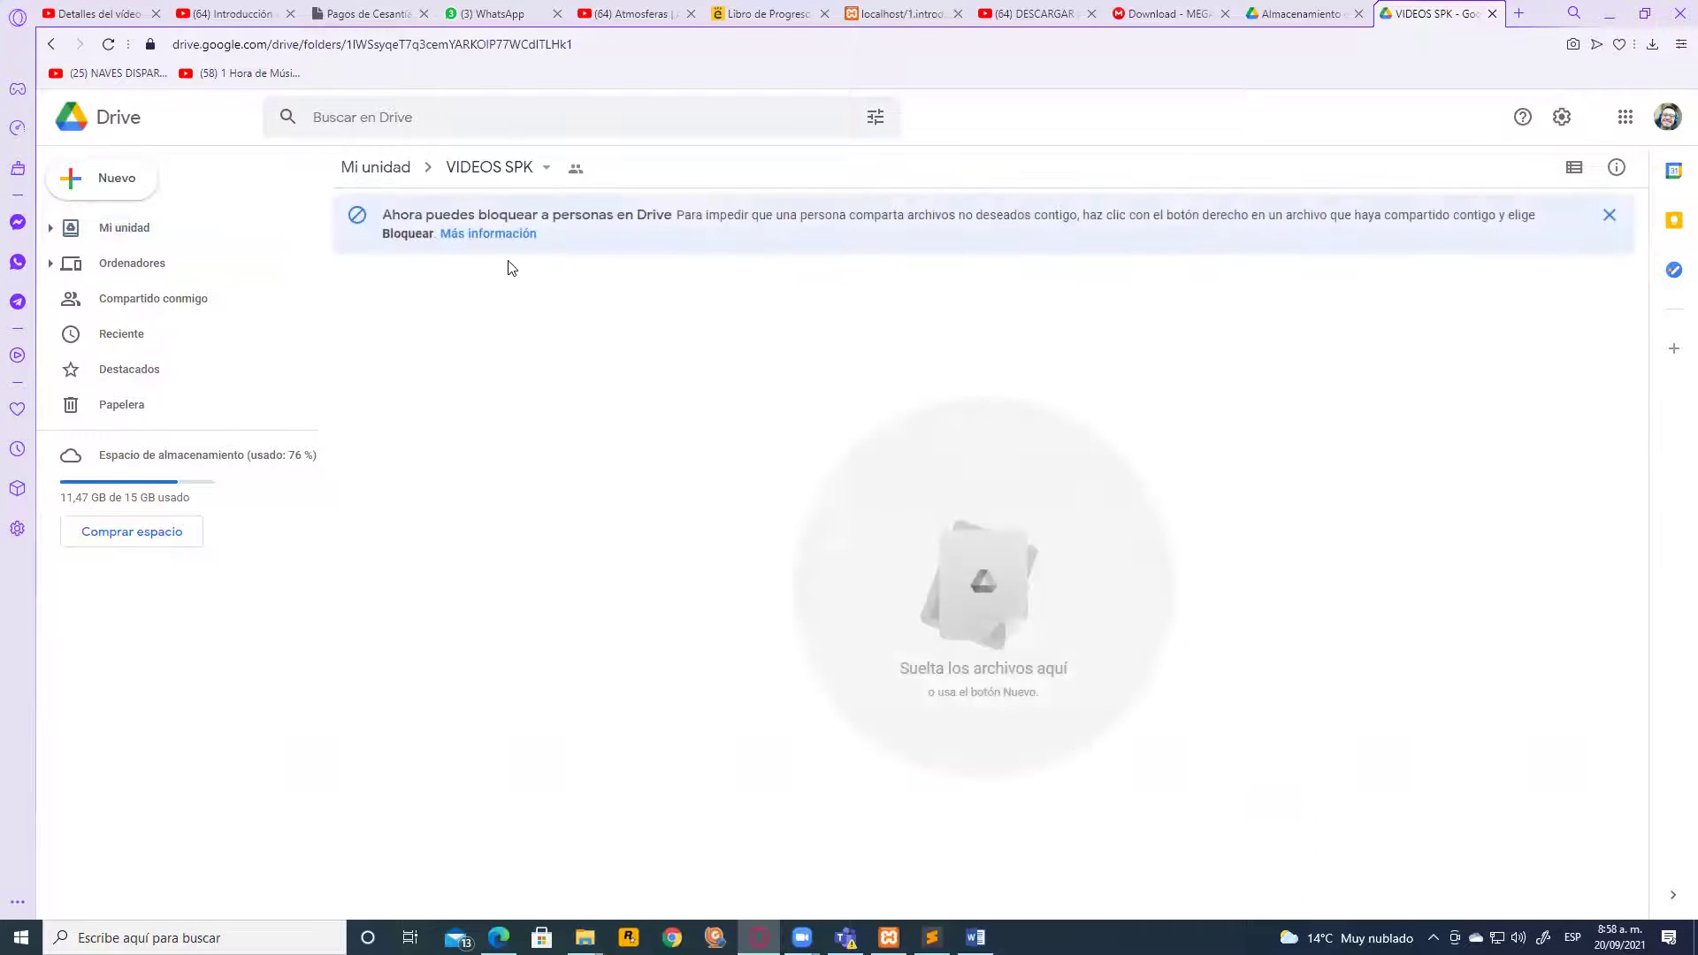
{"action": "left_click", "coordinate": [50, 45]}
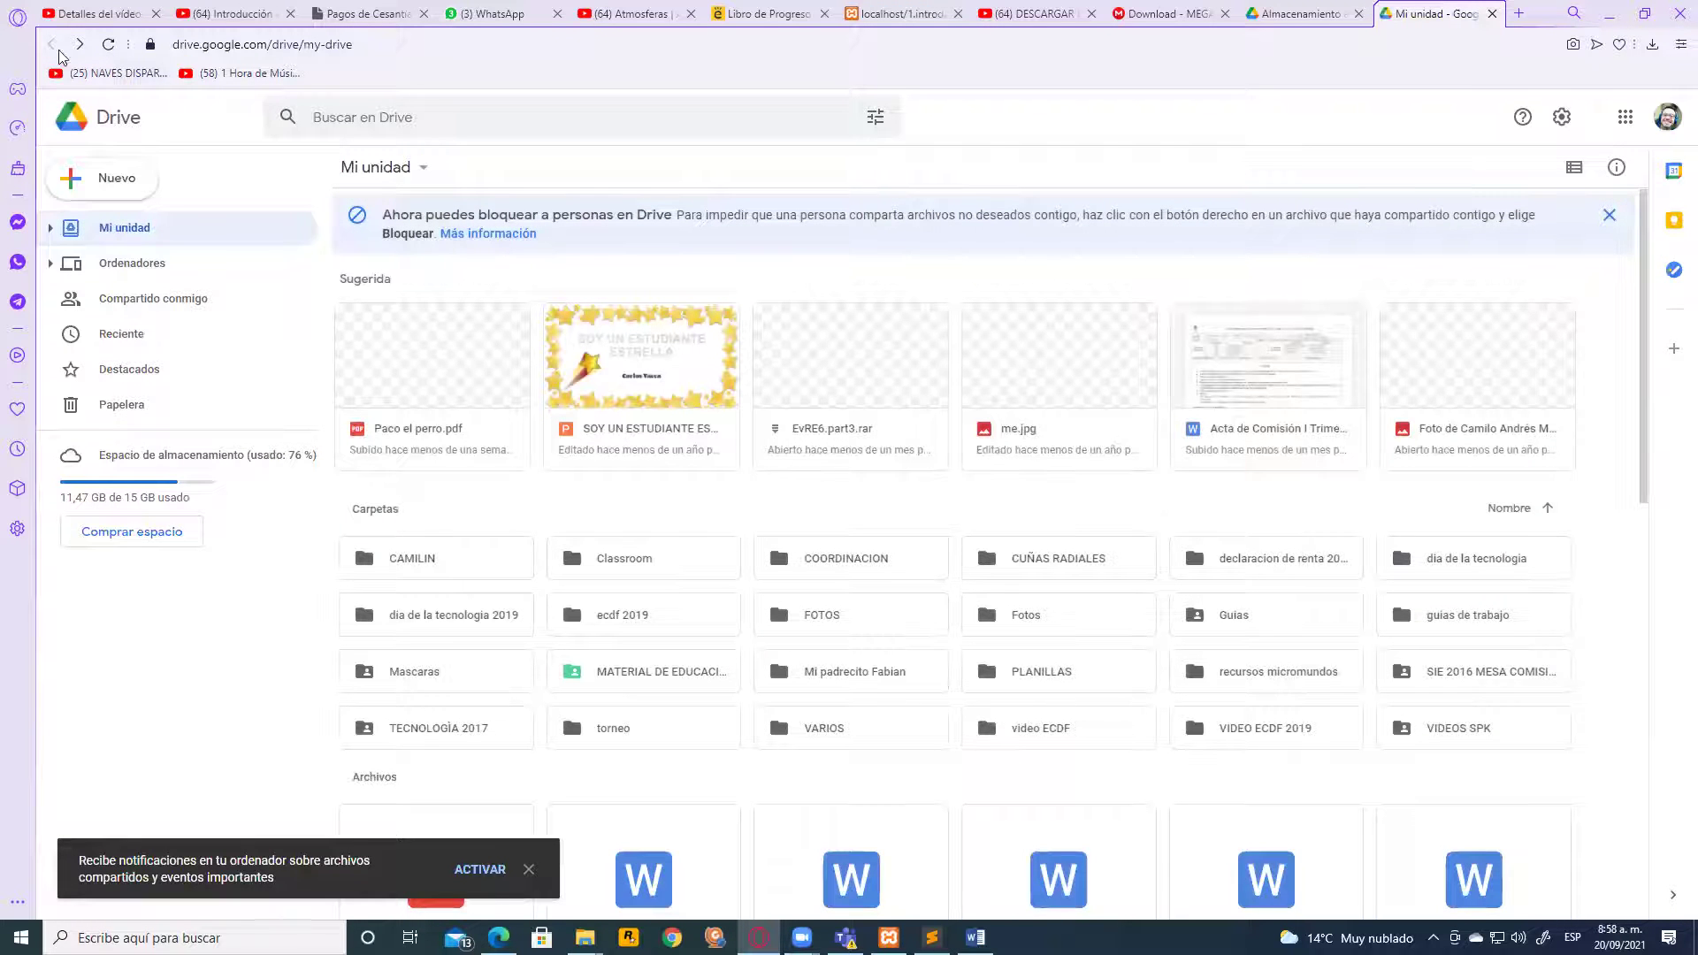
Start a new folder and name it Diseño
{"action": "left_click", "coordinate": [116, 186]}
{"action": "left_click", "coordinate": [149, 197]}
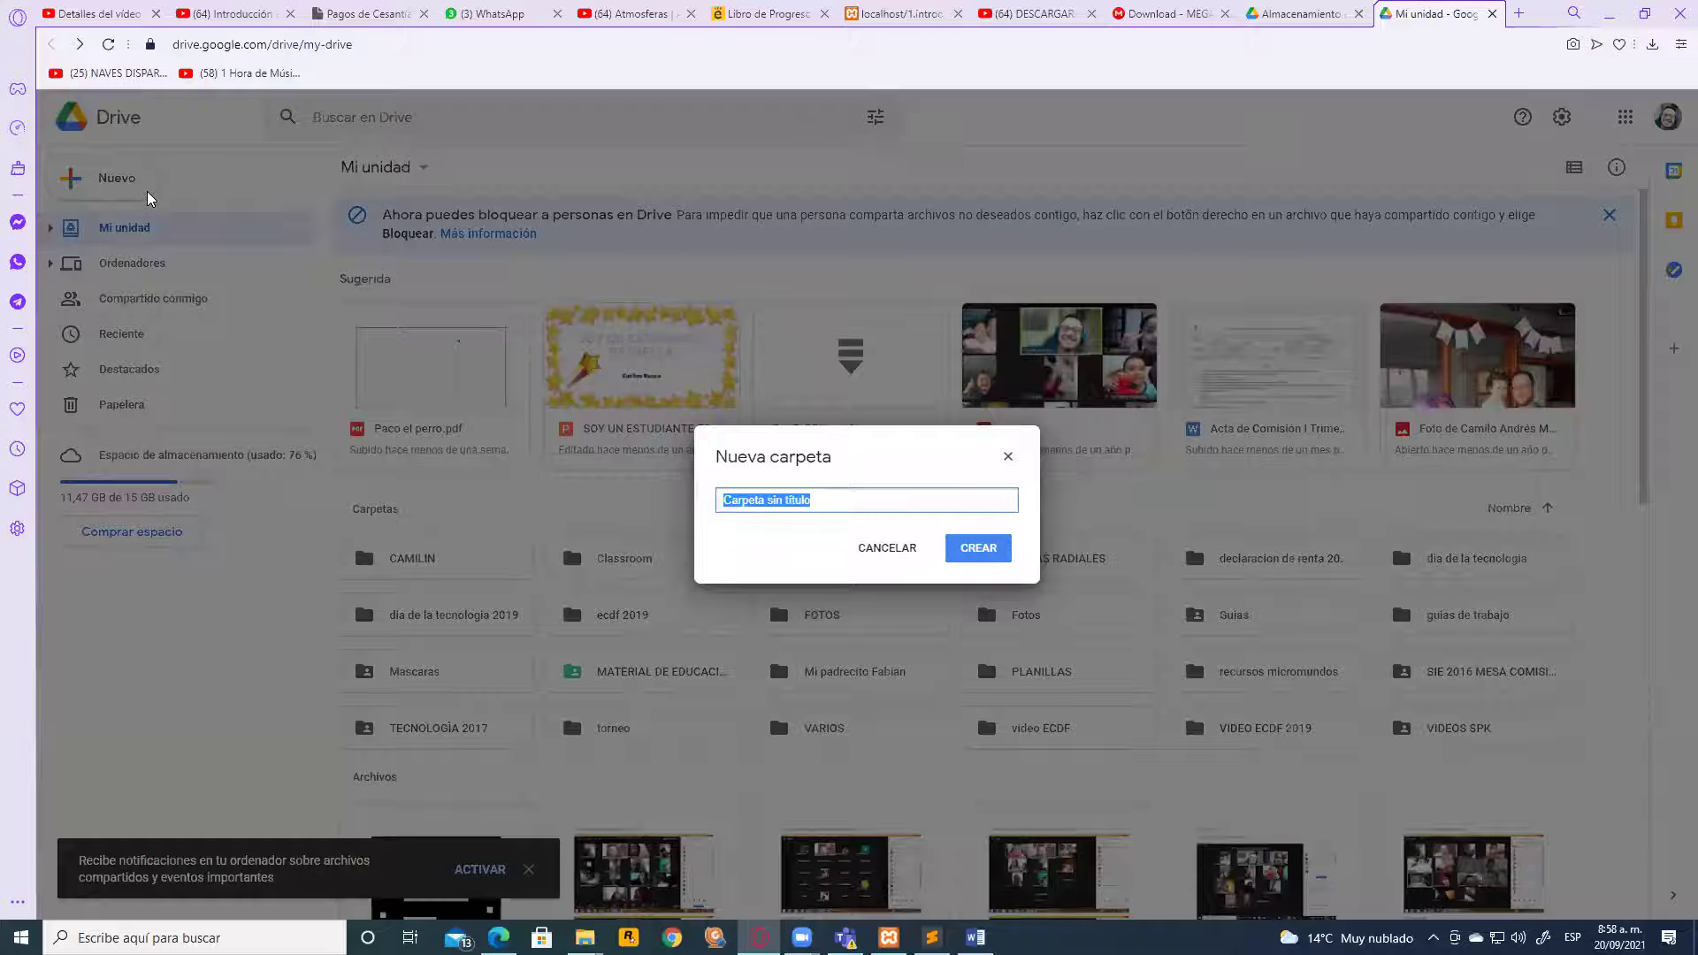
{"action": "type", "text": "Sofware"}
{"action": "key", "text": "BackSpace"}
{"action": "key", "text": "BackSpace"}
{"action": "key", "text": "BackSpace"}
{"action": "key", "text": "BackSpace"}
{"action": "key", "text": "BackSpace"}
{"action": "key", "text": "BackSpace"}
{"action": "key", "text": "BackSpace"}
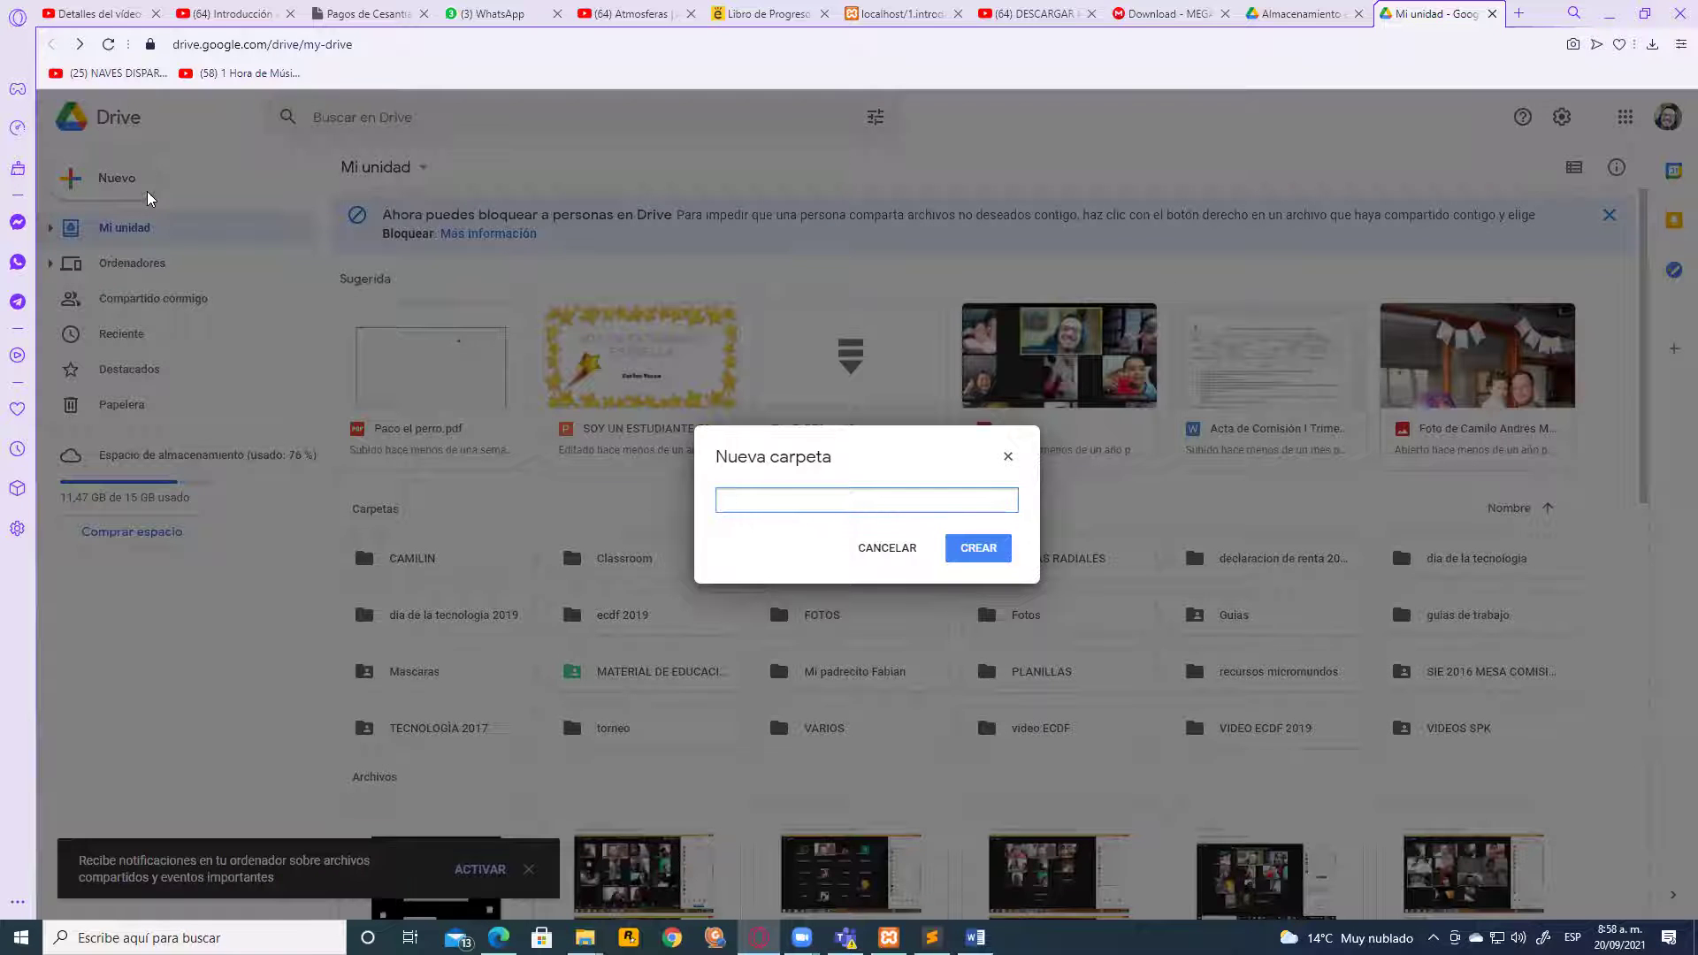
{"action": "type", "text": "Diseño"}
Create and open the Diseño folder, then choose to upload a file into it
{"action": "left_click", "coordinate": [992, 554]}
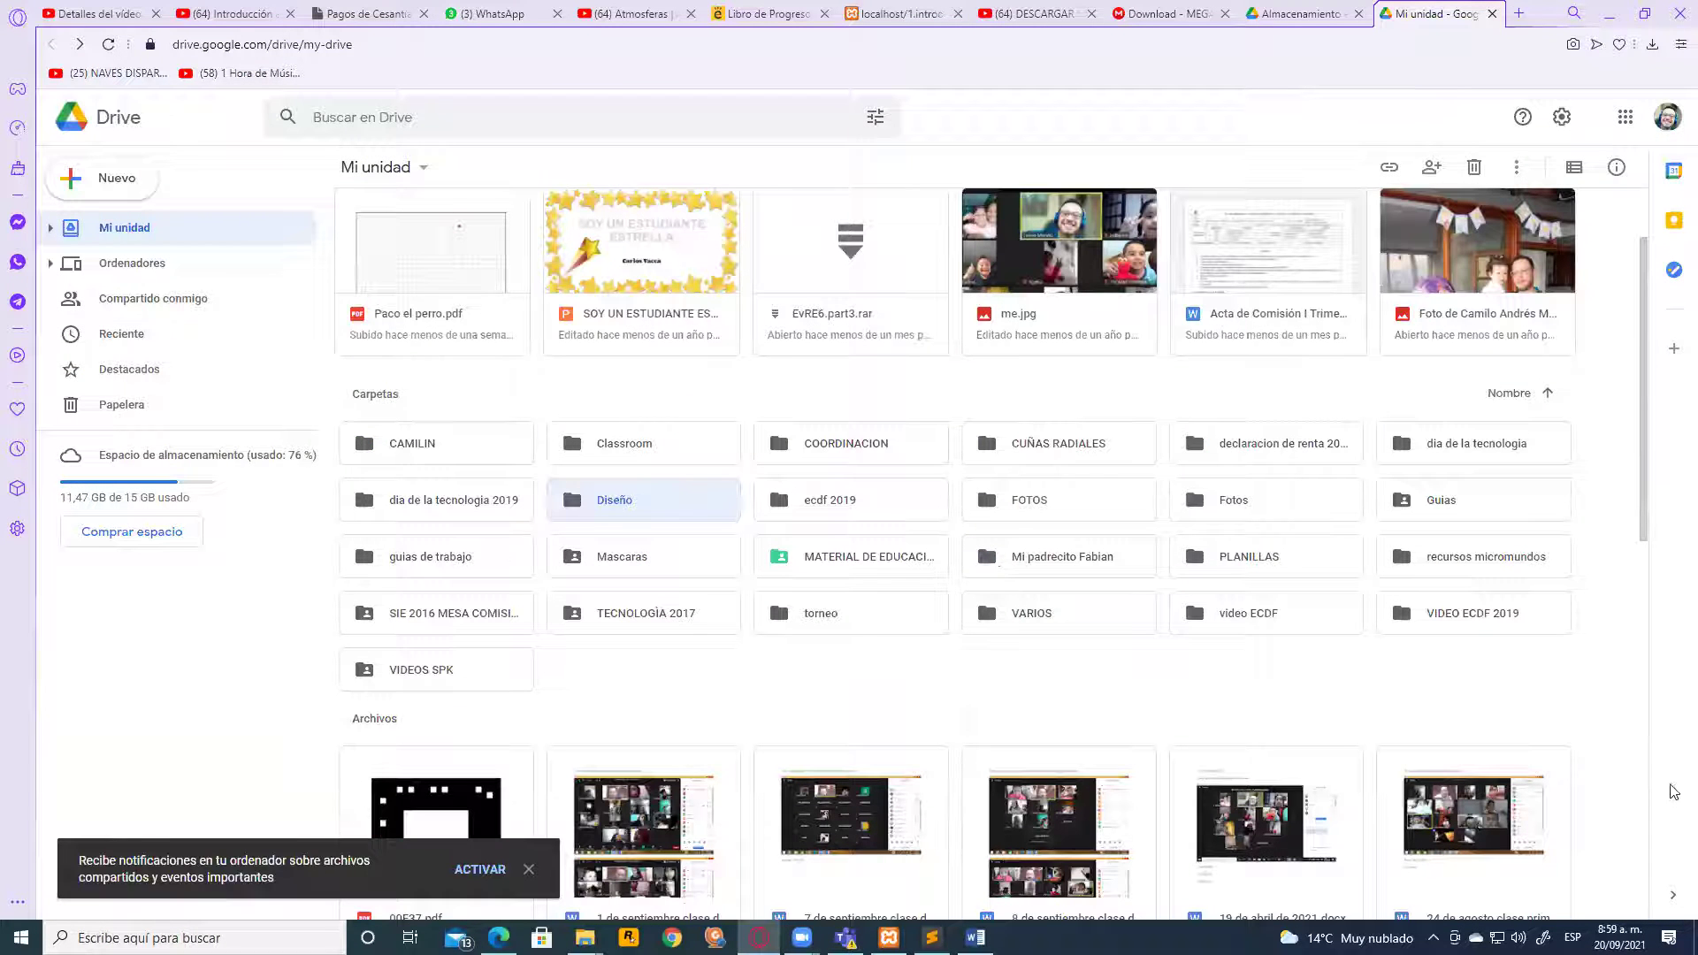
{"action": "double_click", "coordinate": [618, 502]}
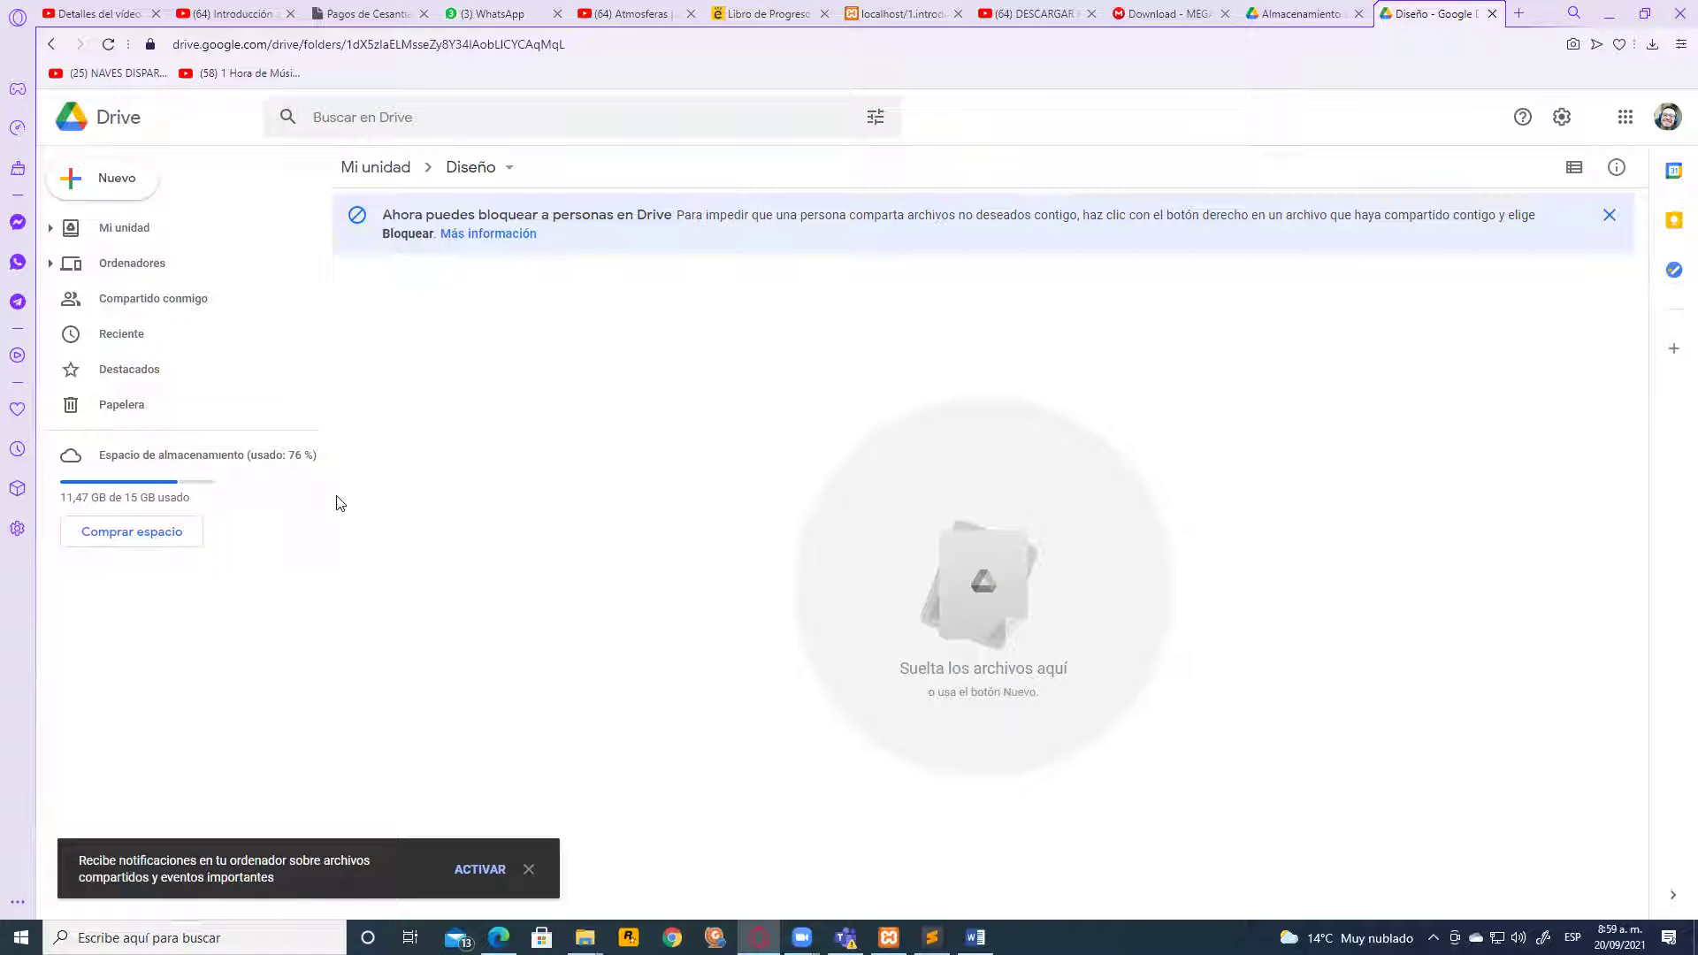
{"action": "left_click", "coordinate": [84, 183]}
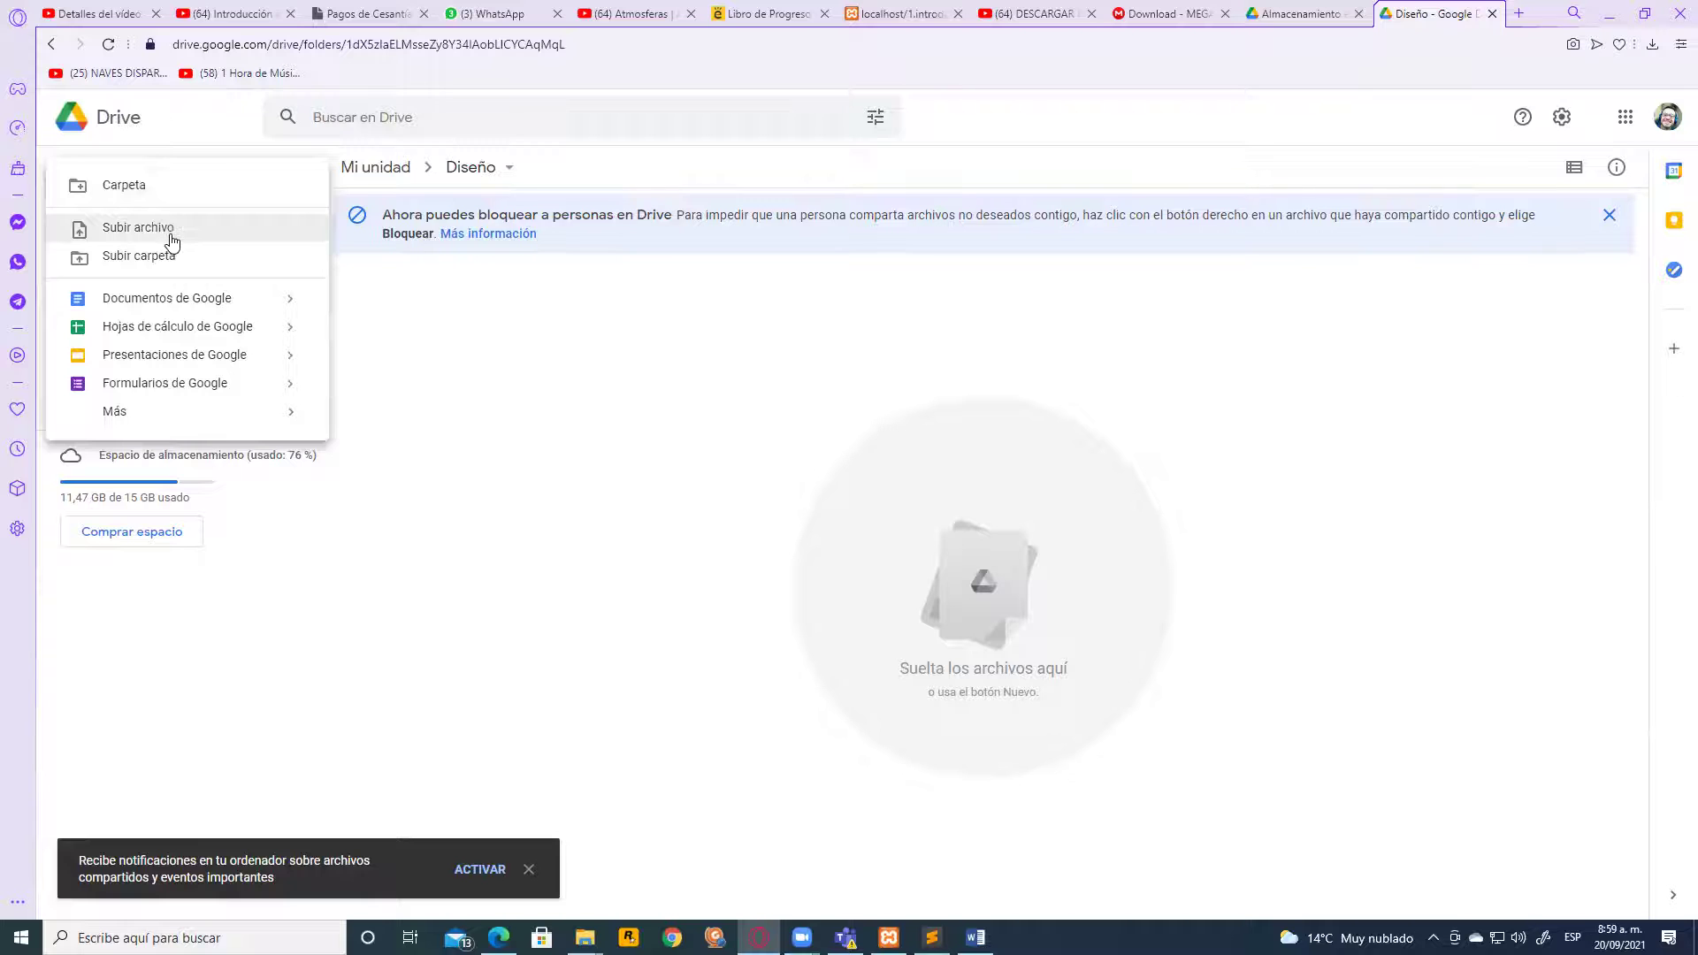
{"action": "left_click", "coordinate": [171, 237]}
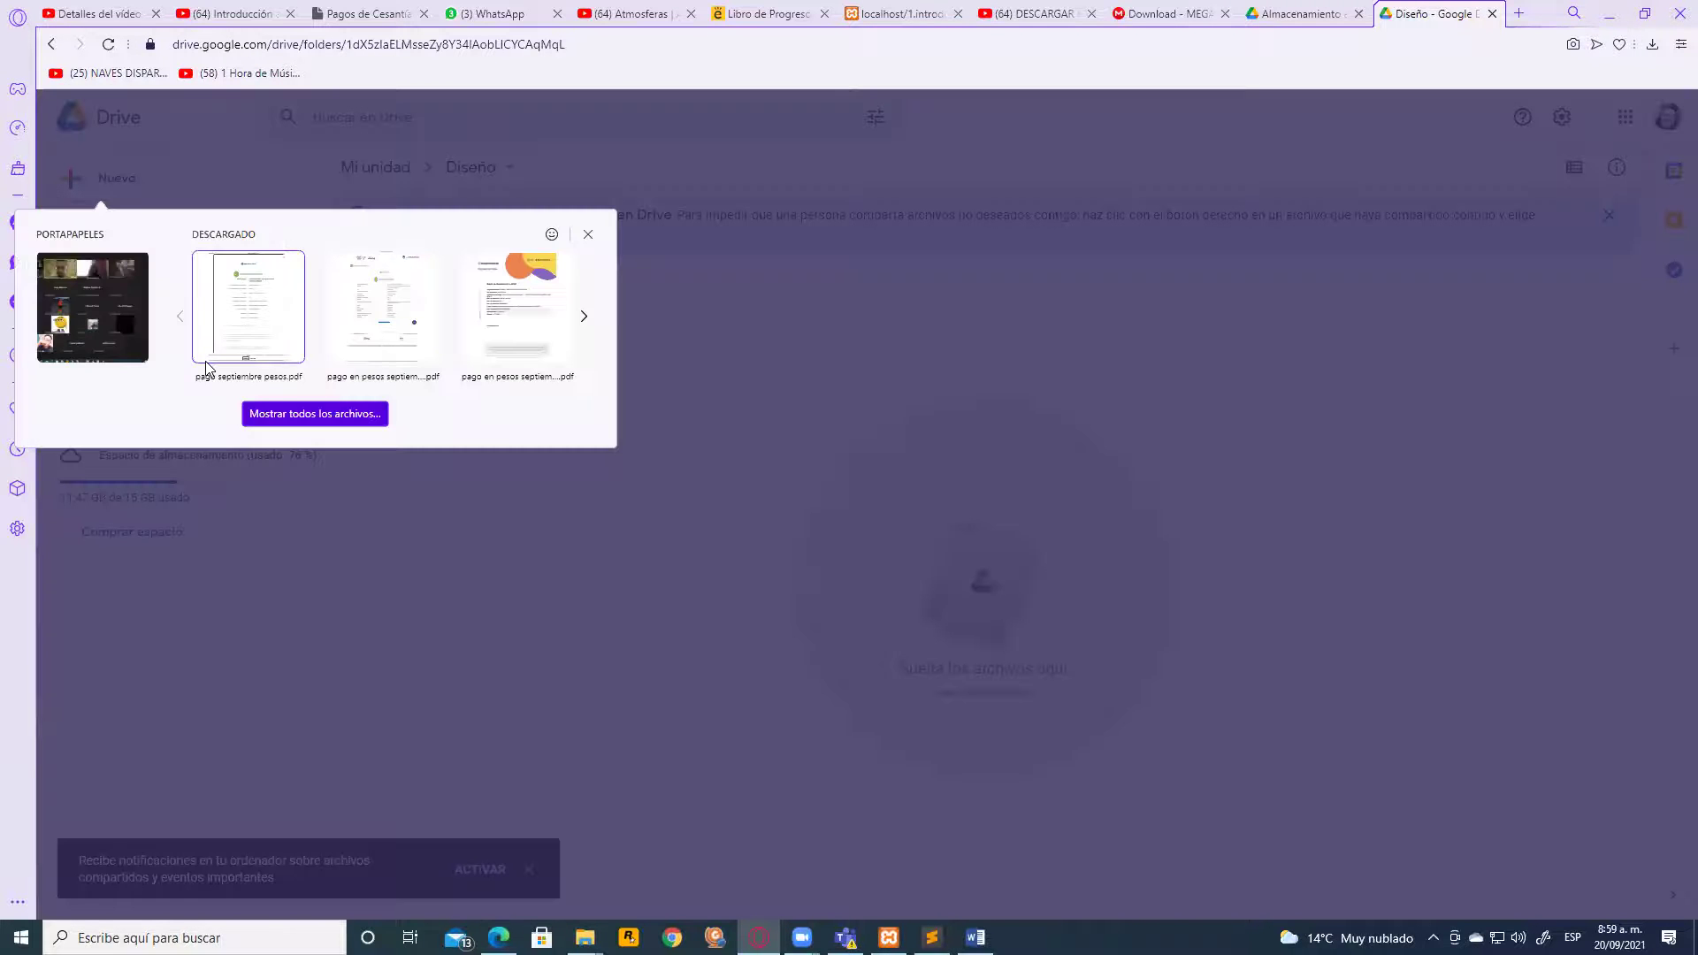
Pick Photoshop Cs6.zip from Descargas and upload it to Diseño
{"action": "left_click", "coordinate": [296, 415]}
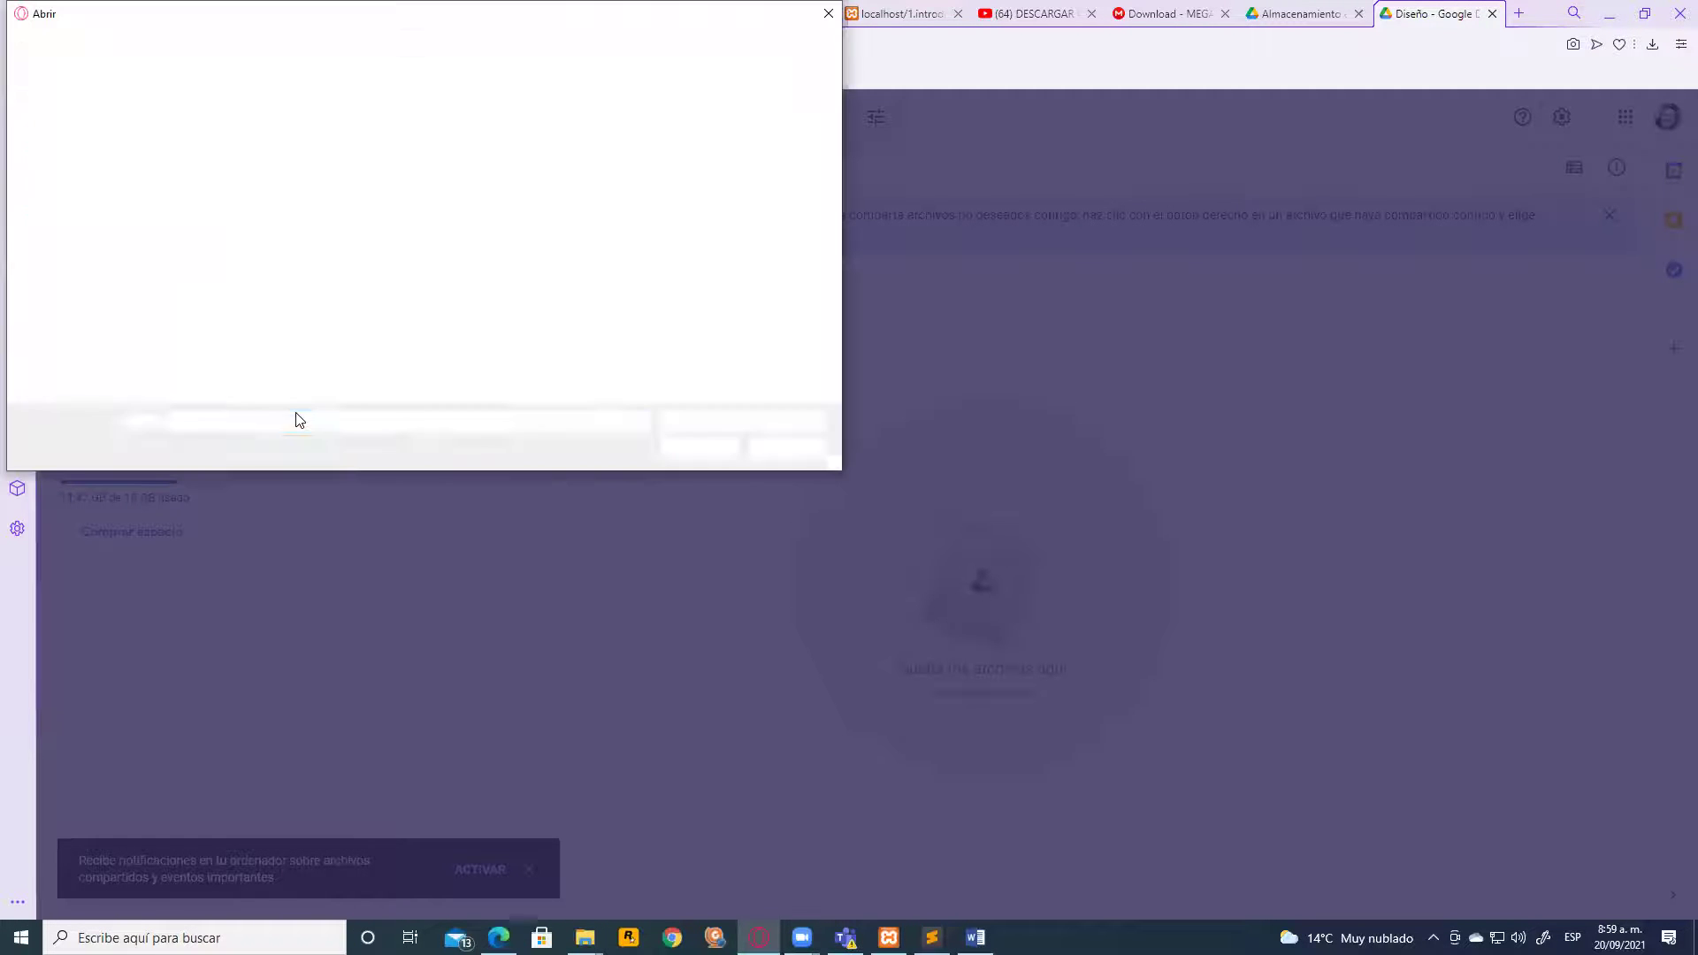
{"action": "left_click", "coordinate": [81, 223]}
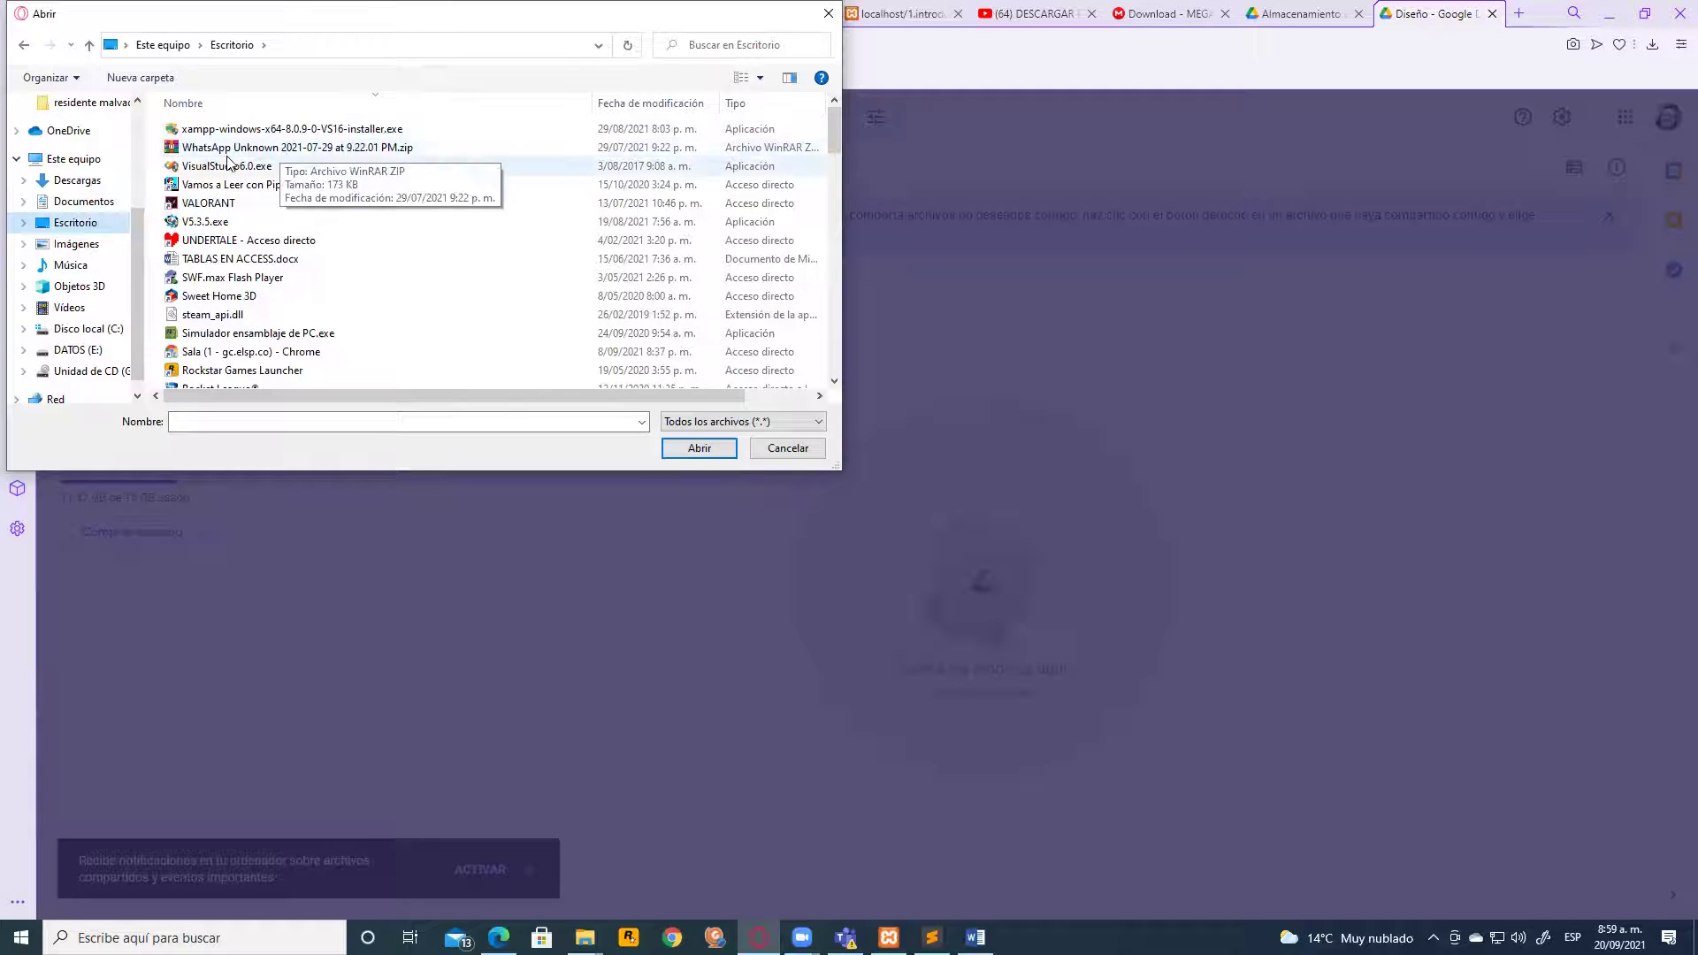
{"action": "left_click", "coordinate": [78, 182]}
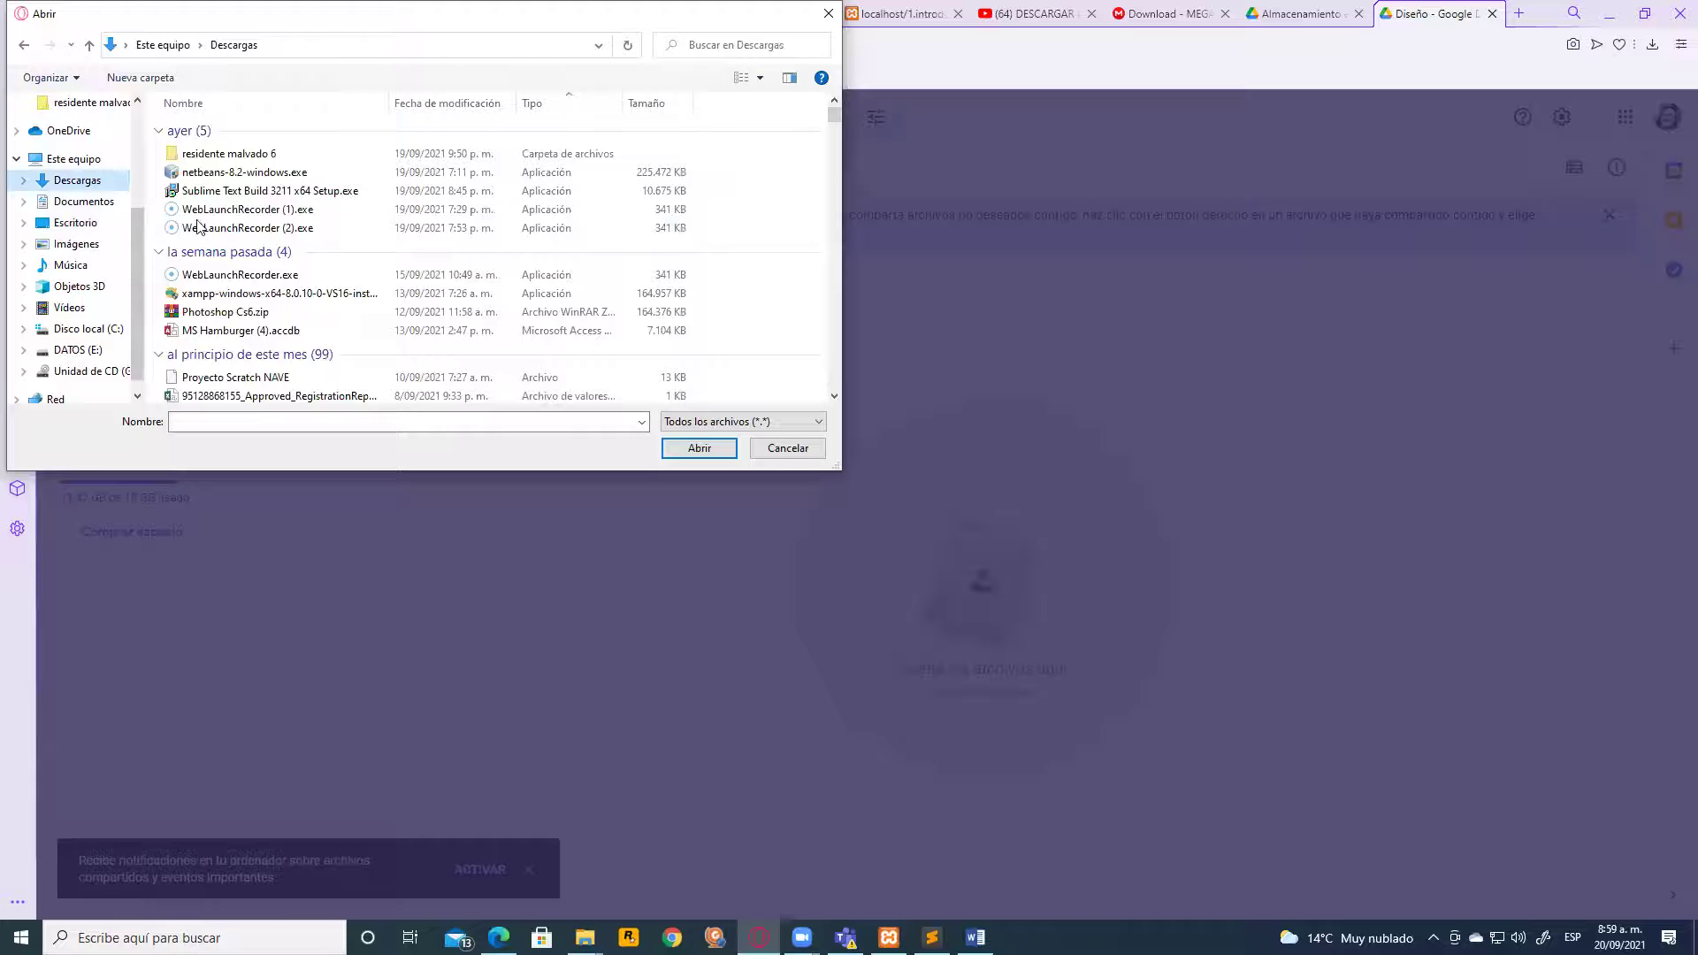
{"action": "left_click", "coordinate": [254, 315]}
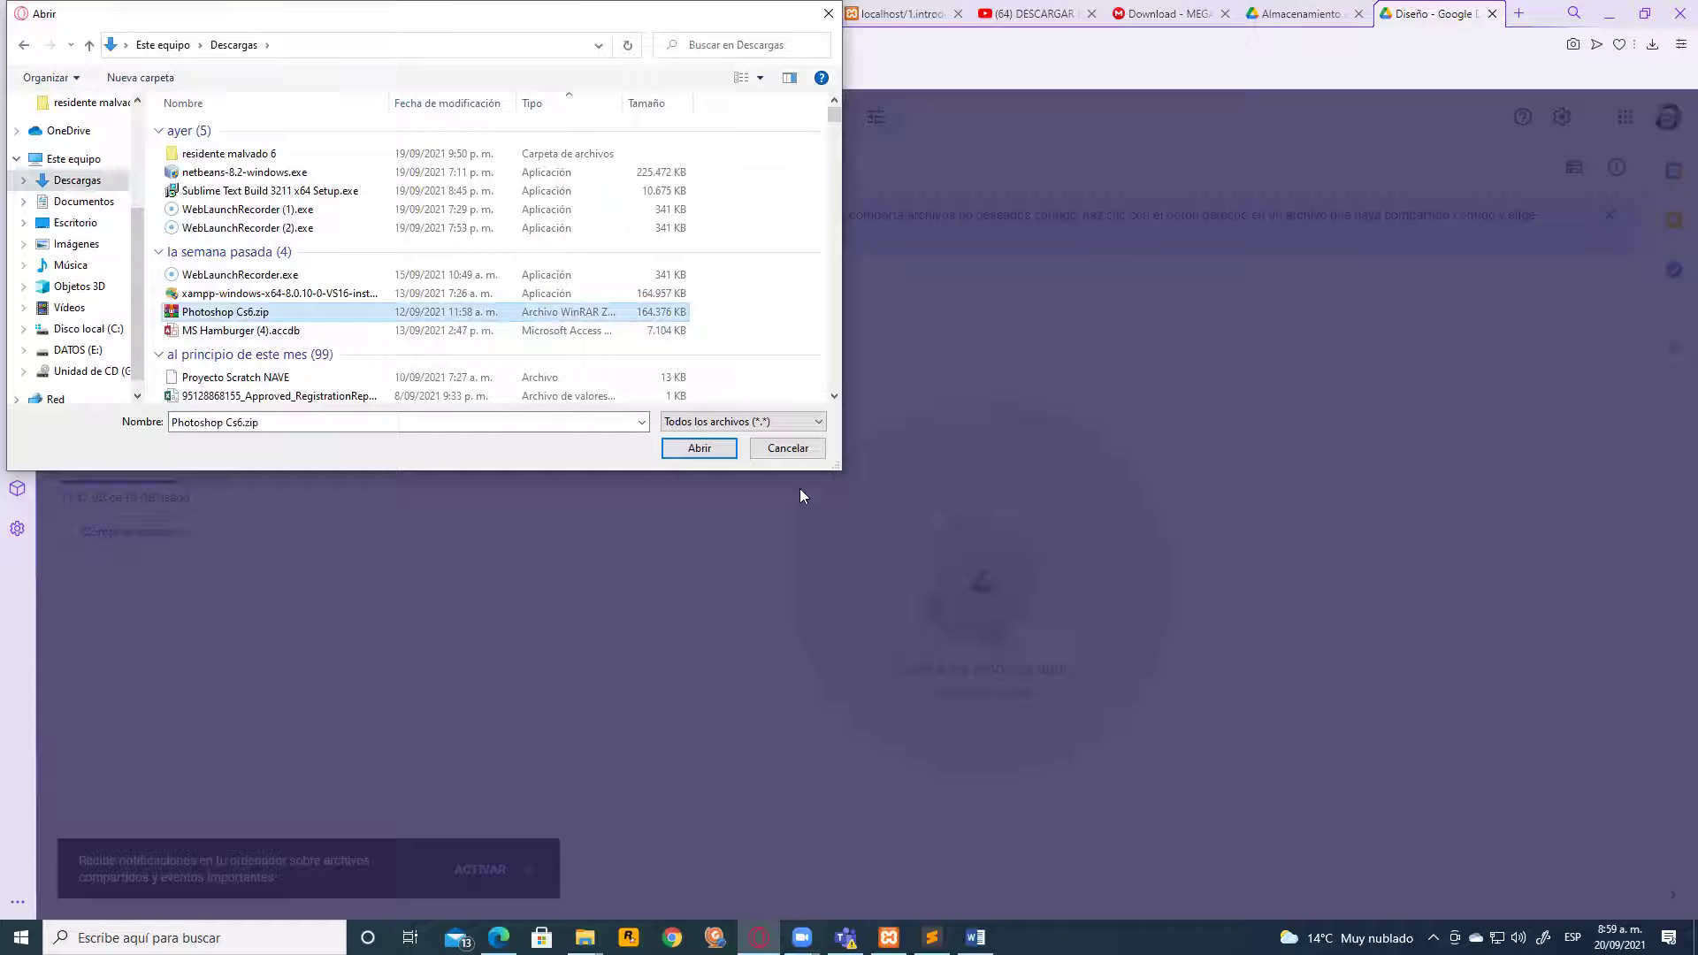
{"action": "left_click", "coordinate": [711, 447]}
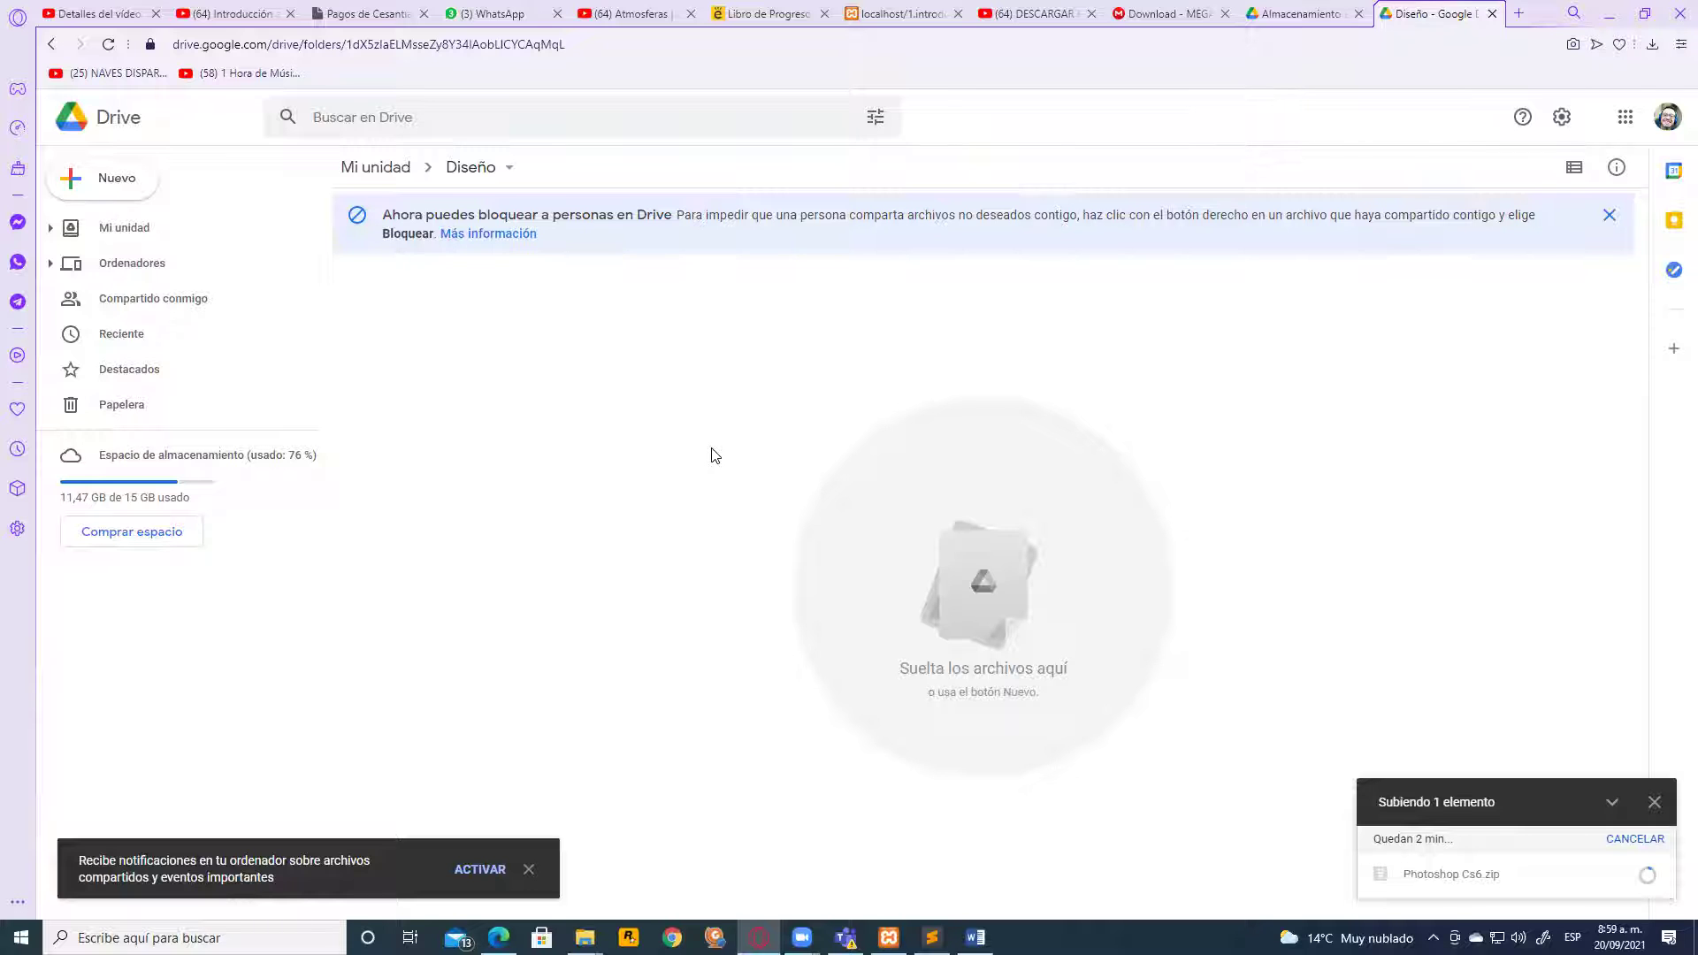
Open the sharing settings of the Diseño folder in Mi unidad
{"action": "left_click", "coordinate": [51, 45]}
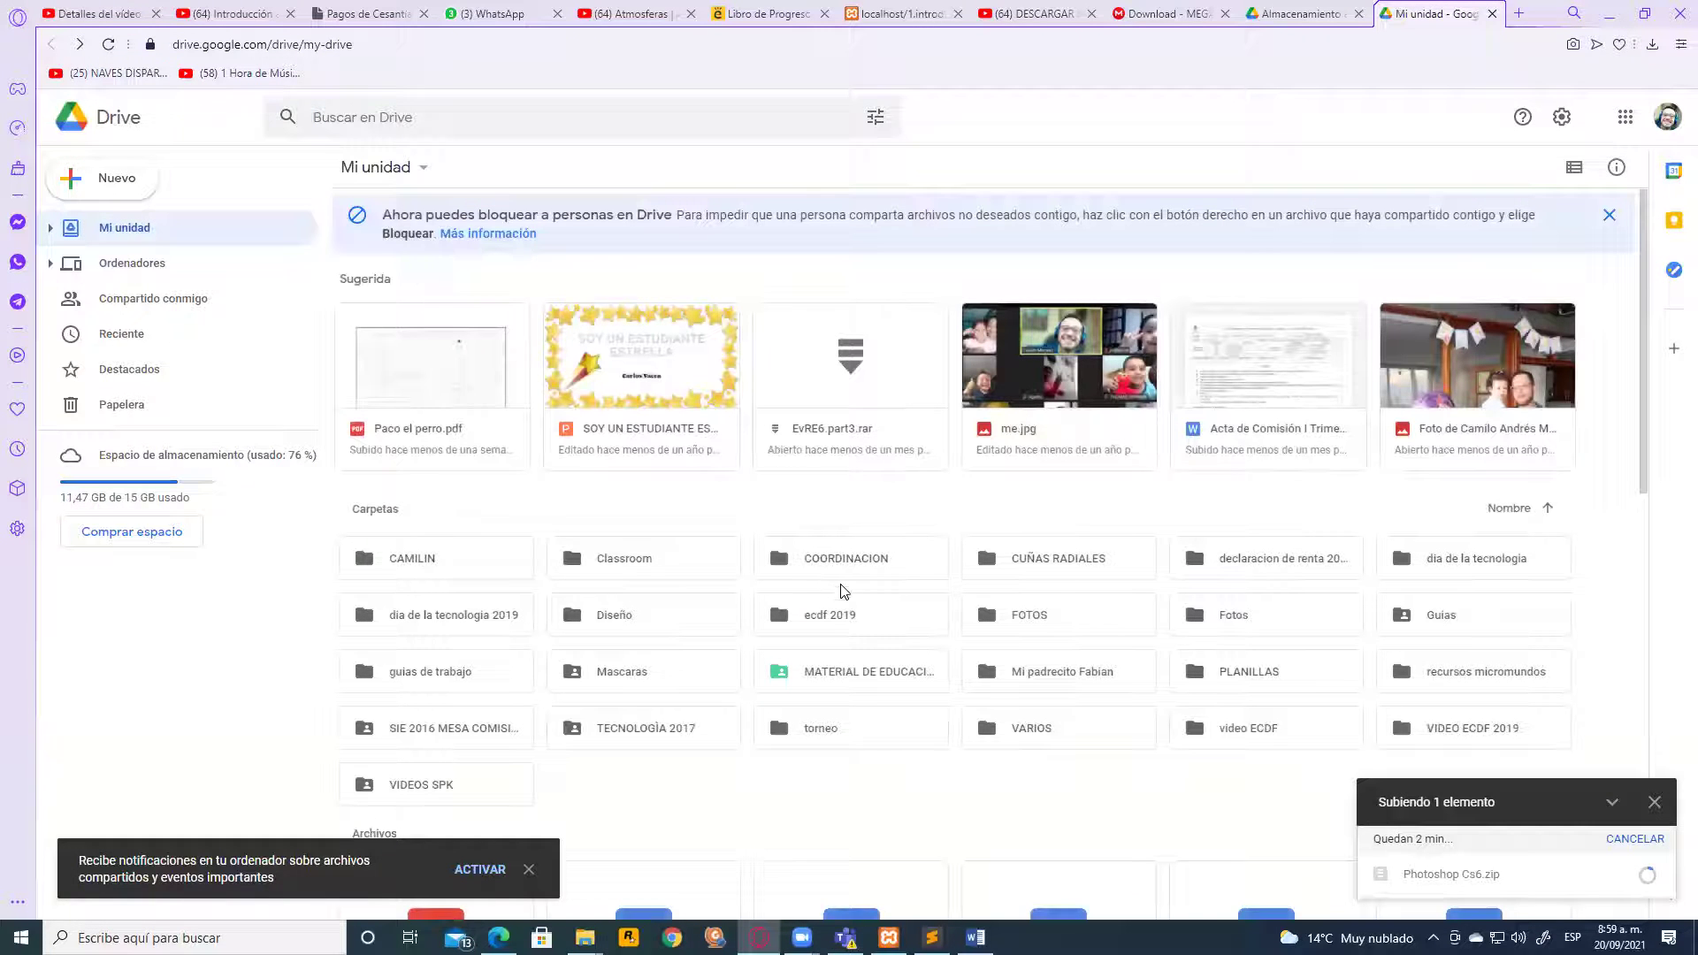
{"action": "right_click", "coordinate": [668, 624]}
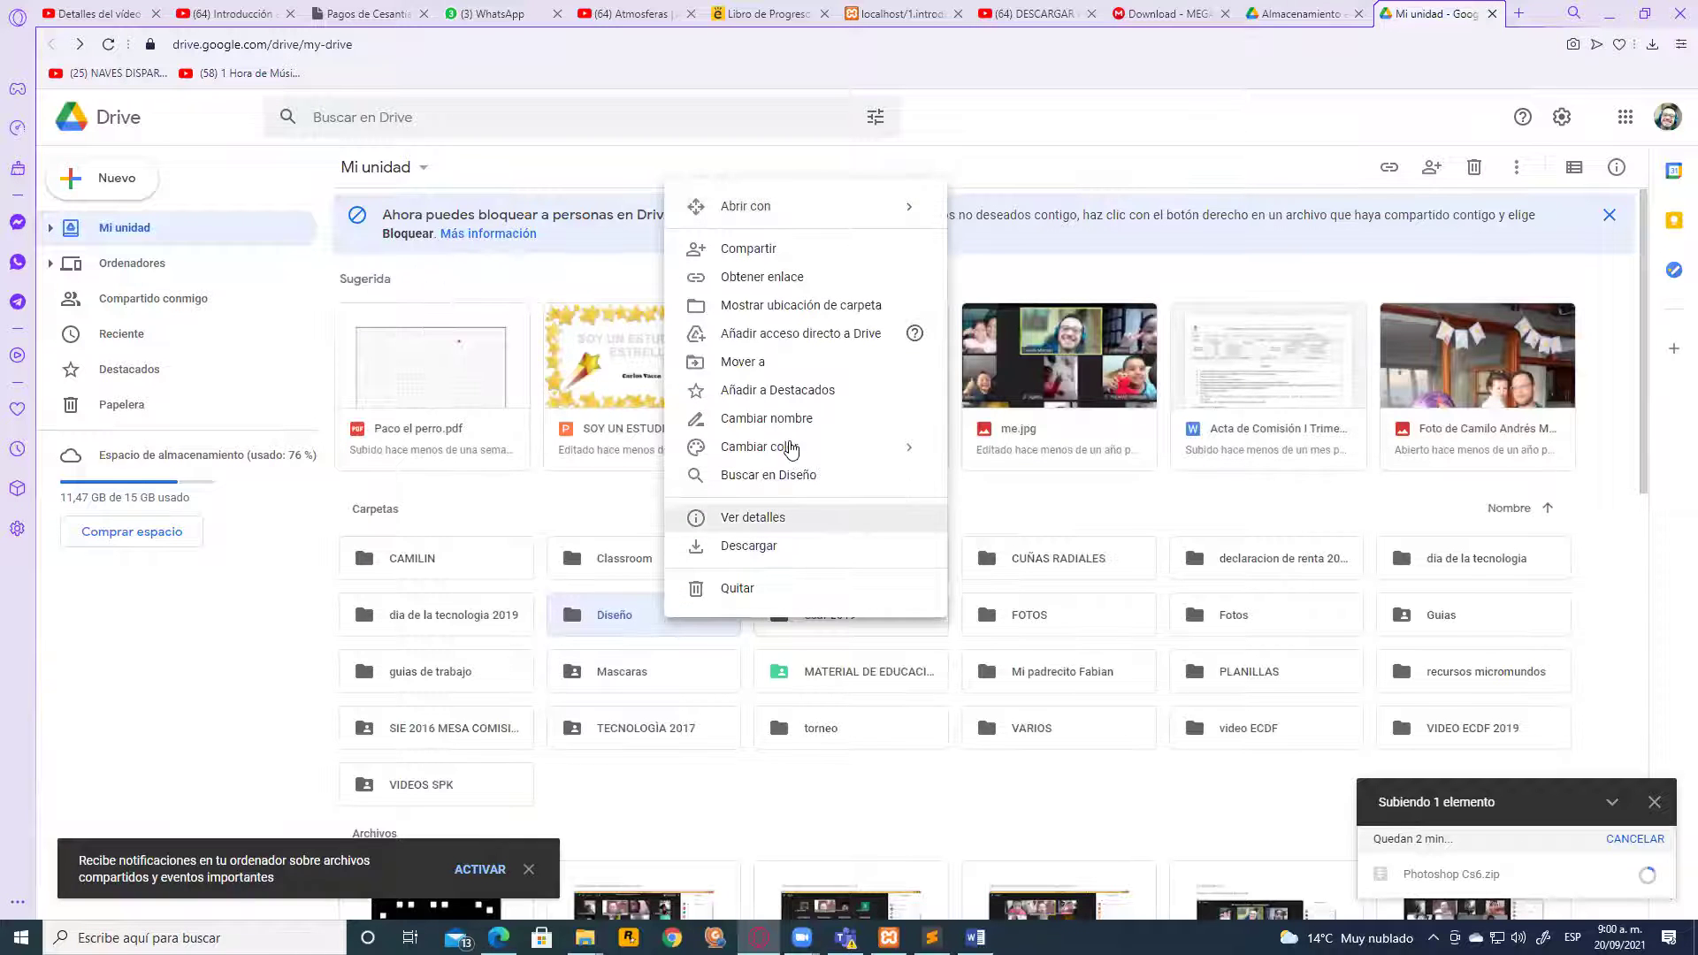
{"action": "left_click", "coordinate": [742, 251]}
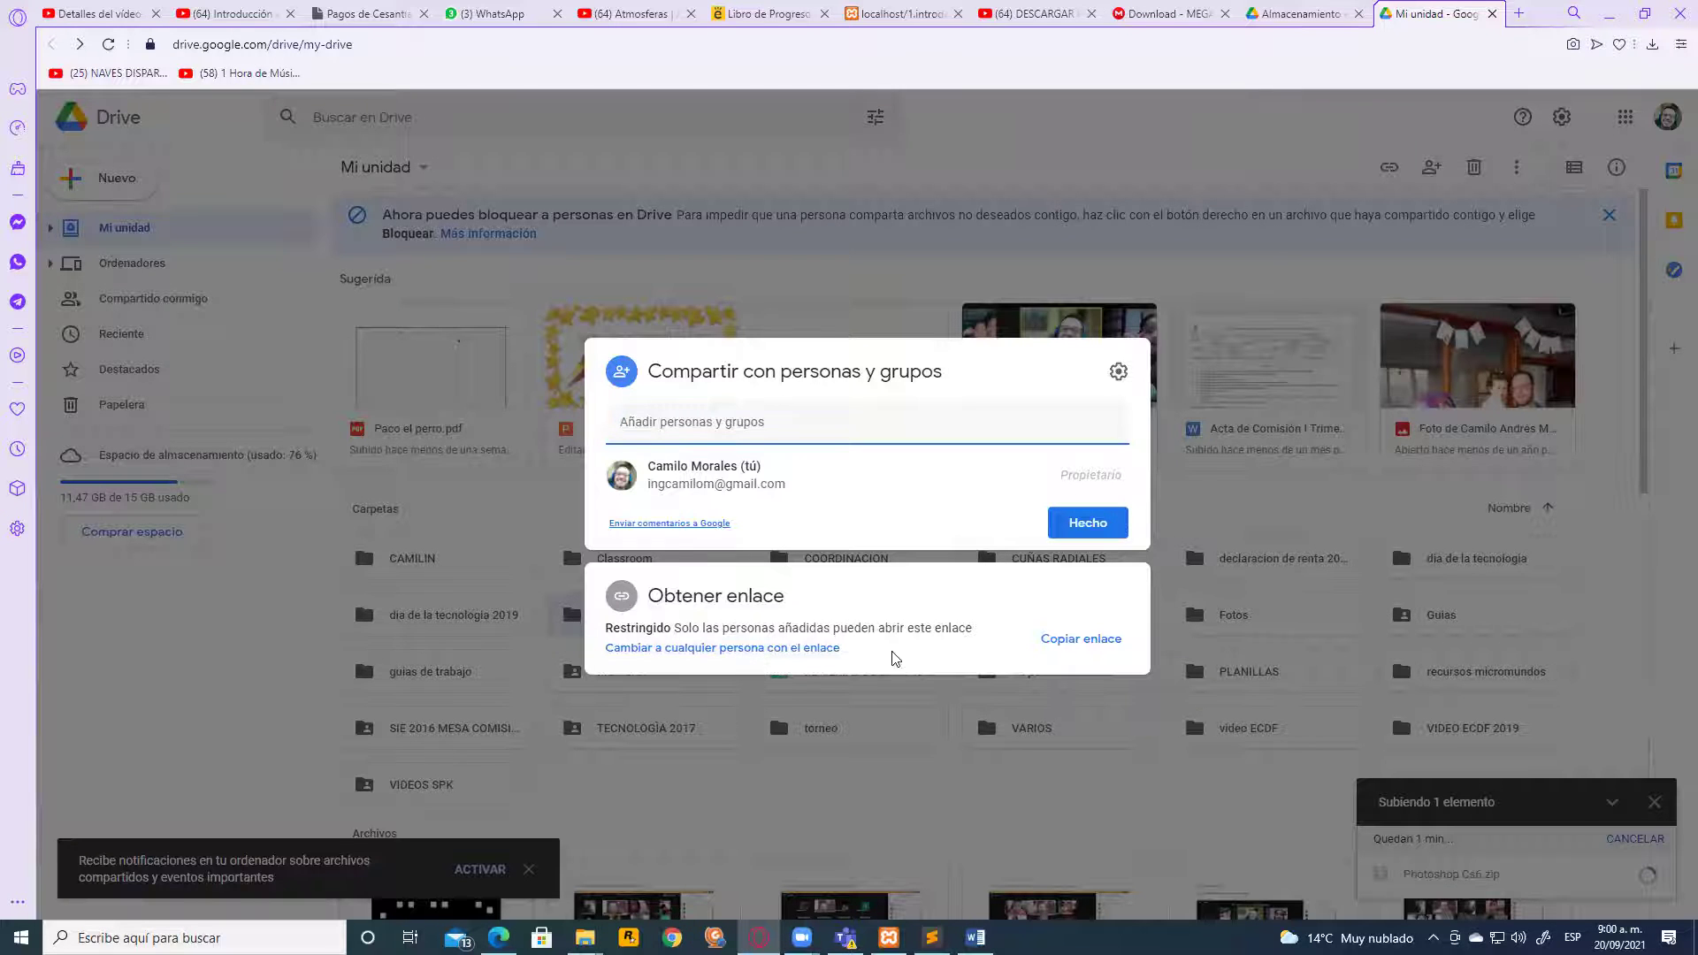
Give anyone with the link Lector access and copy the folder's link
{"action": "left_click", "coordinate": [667, 649]}
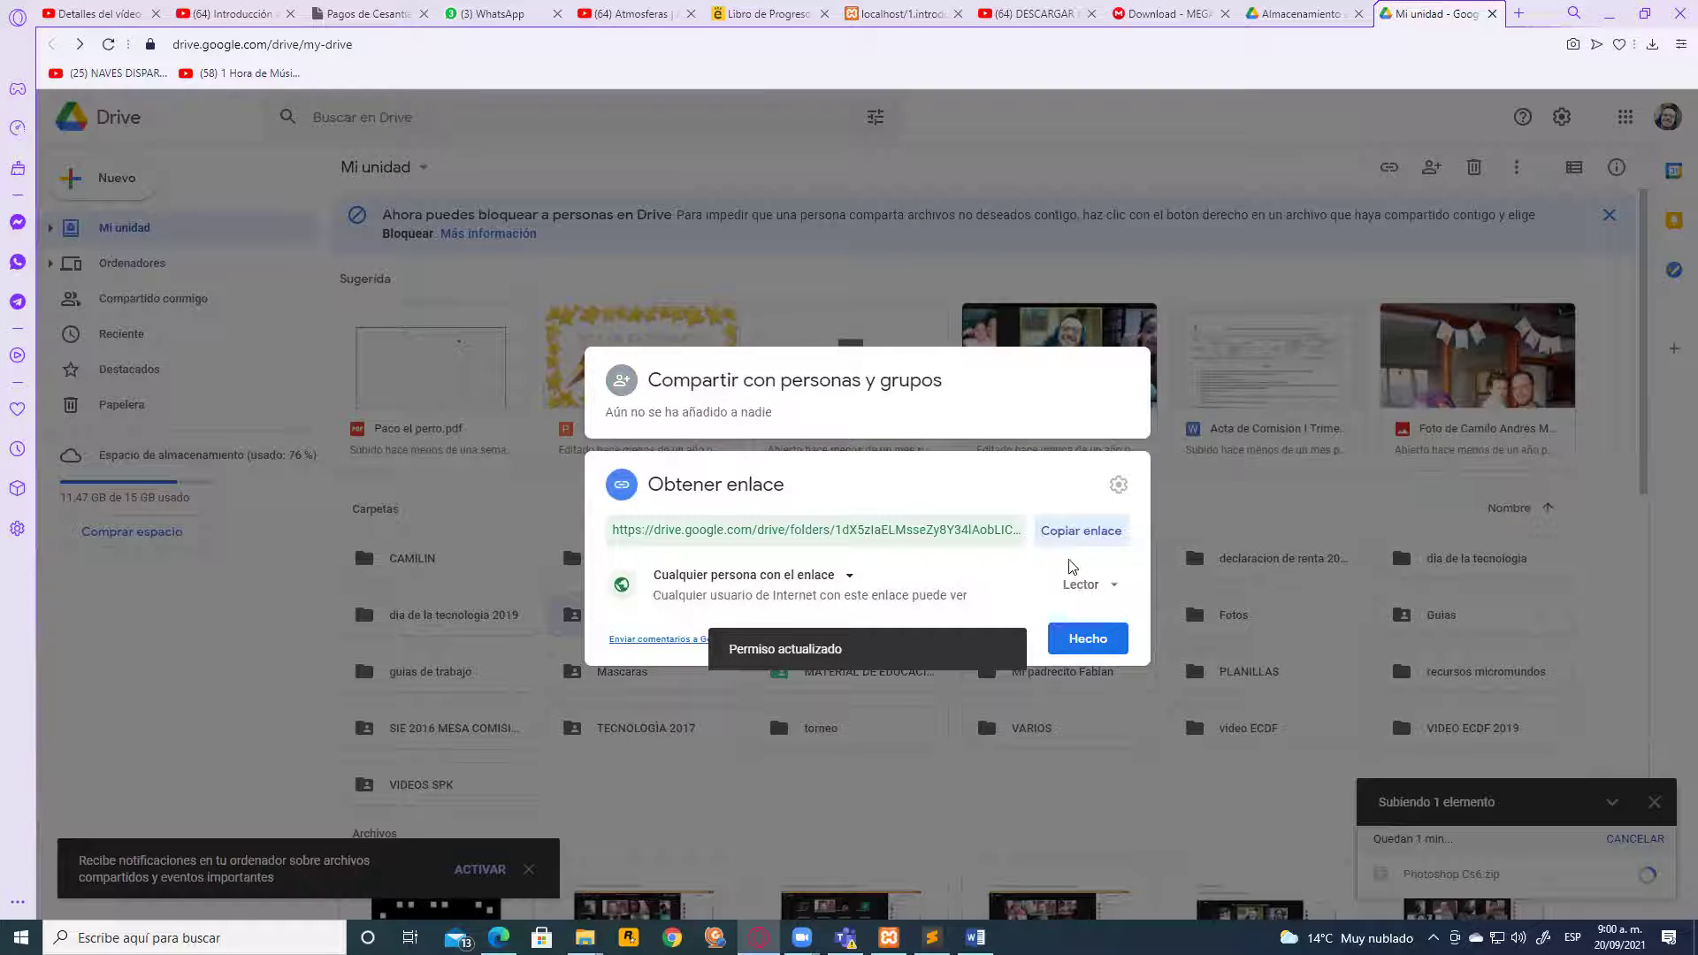
{"action": "left_click", "coordinate": [1081, 589]}
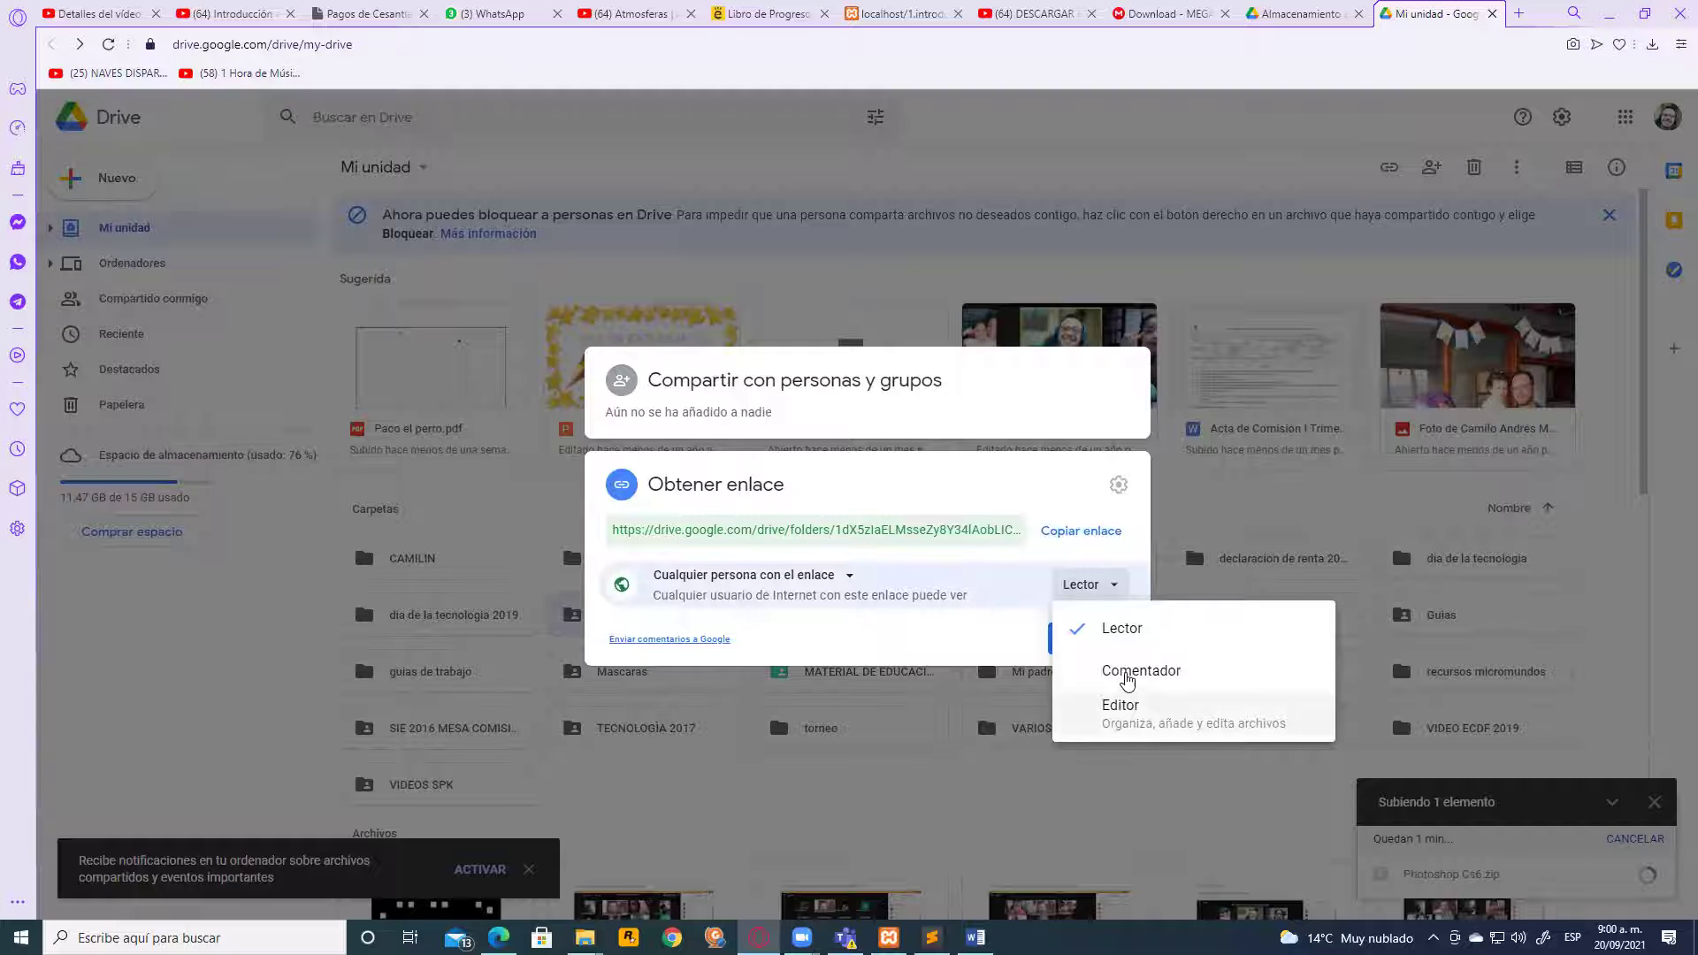
{"action": "left_click", "coordinate": [1147, 580]}
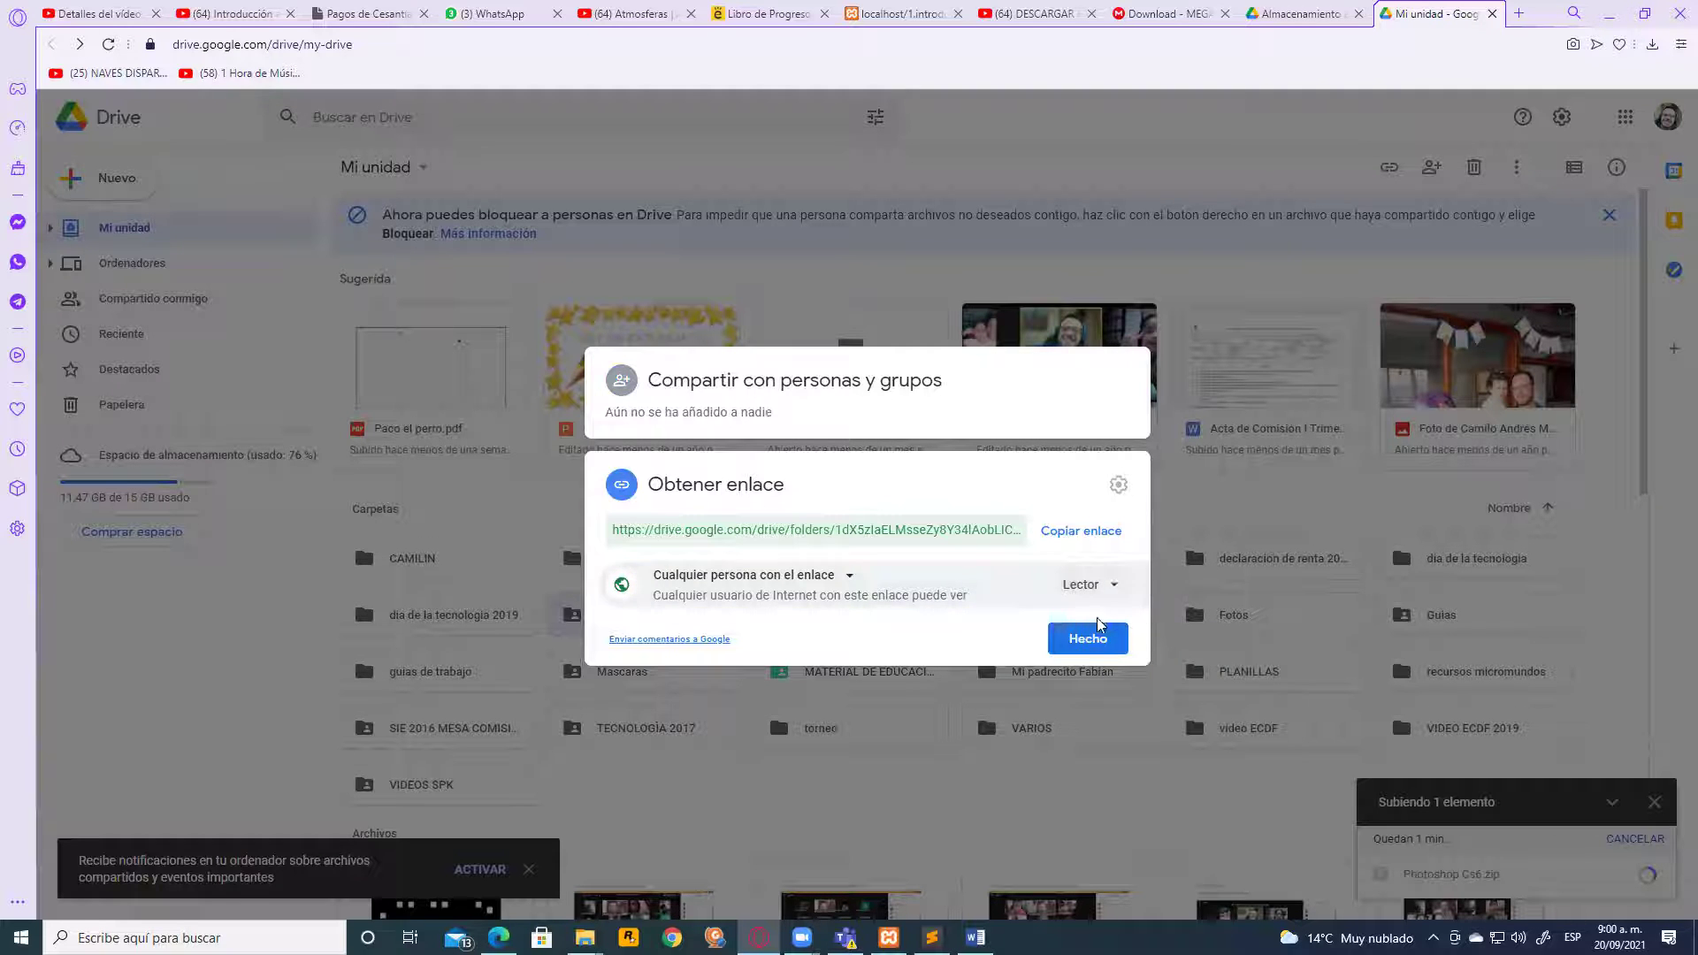
{"action": "left_click", "coordinate": [1066, 533]}
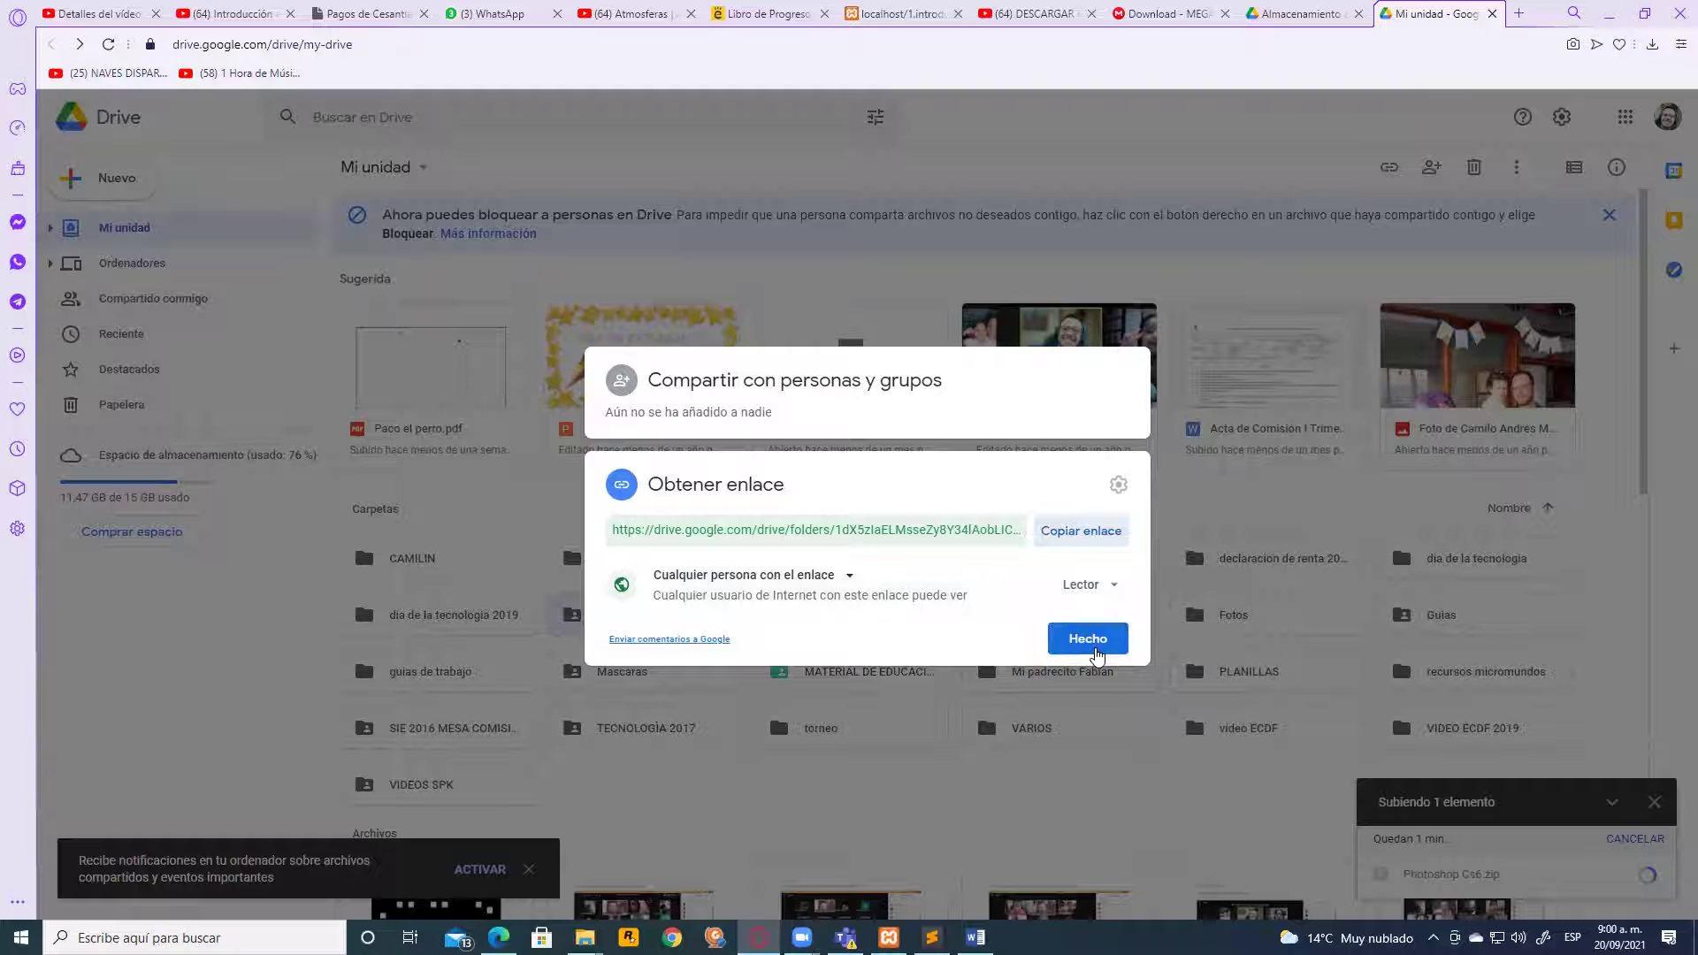
{"action": "left_click", "coordinate": [1062, 534]}
{"action": "left_click", "coordinate": [1088, 640]}
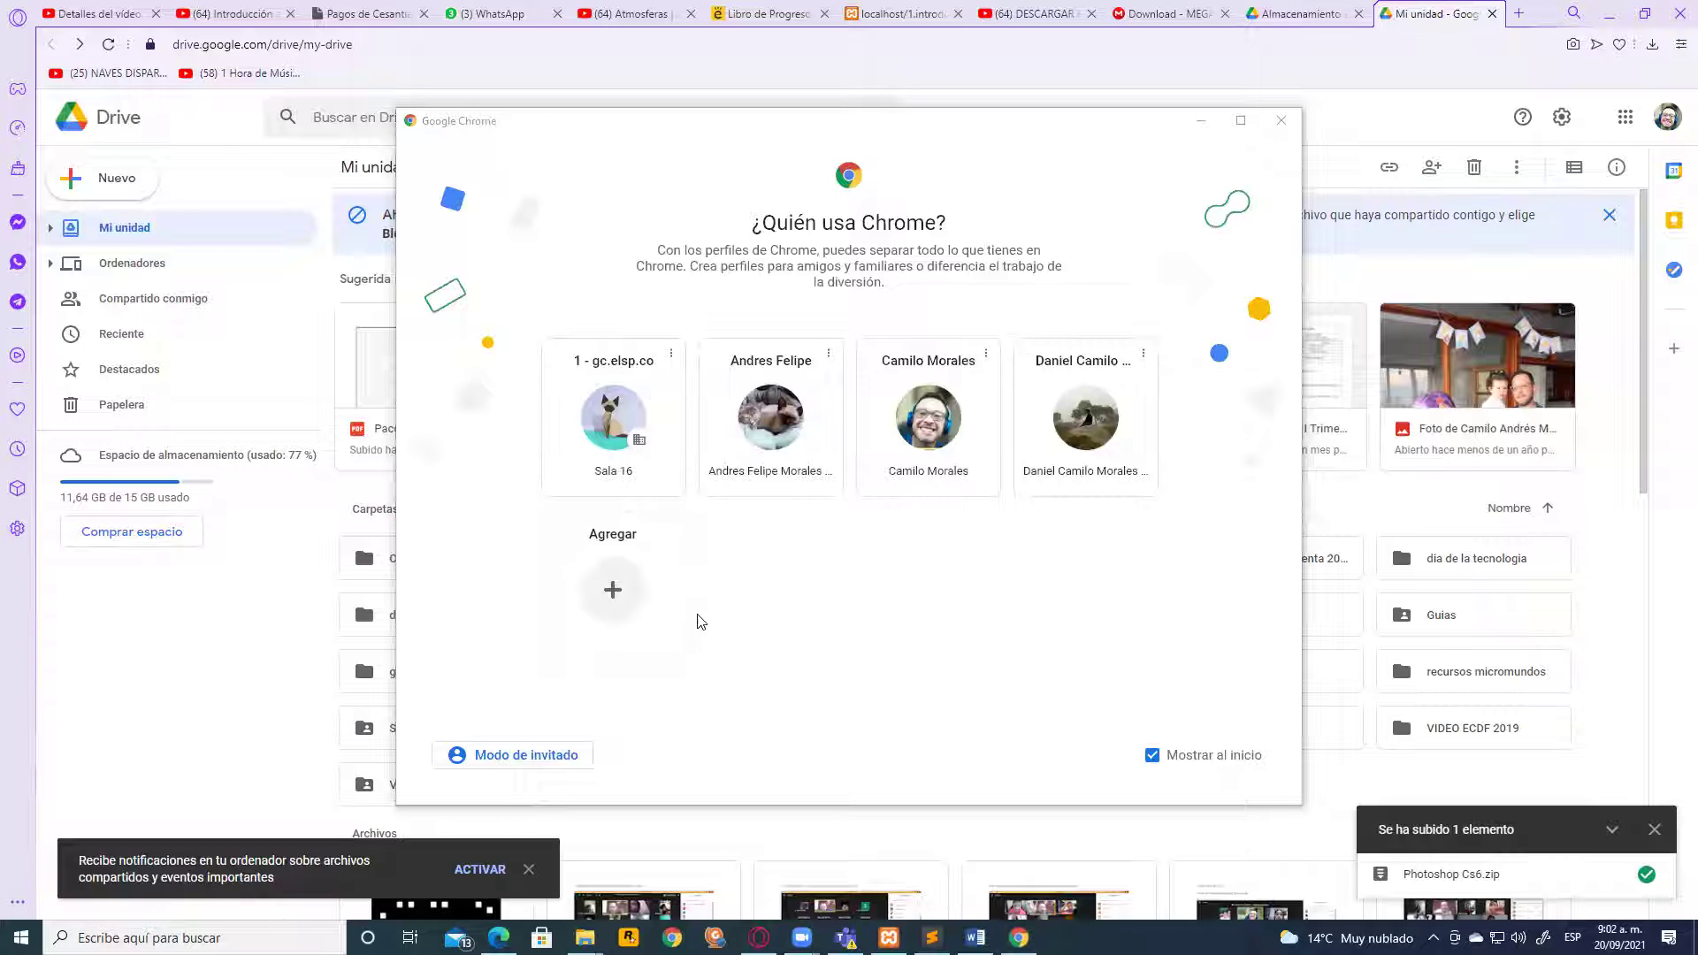
Load the shared Diseño folder link in a new Incognito window
{"action": "left_click", "coordinate": [935, 418]}
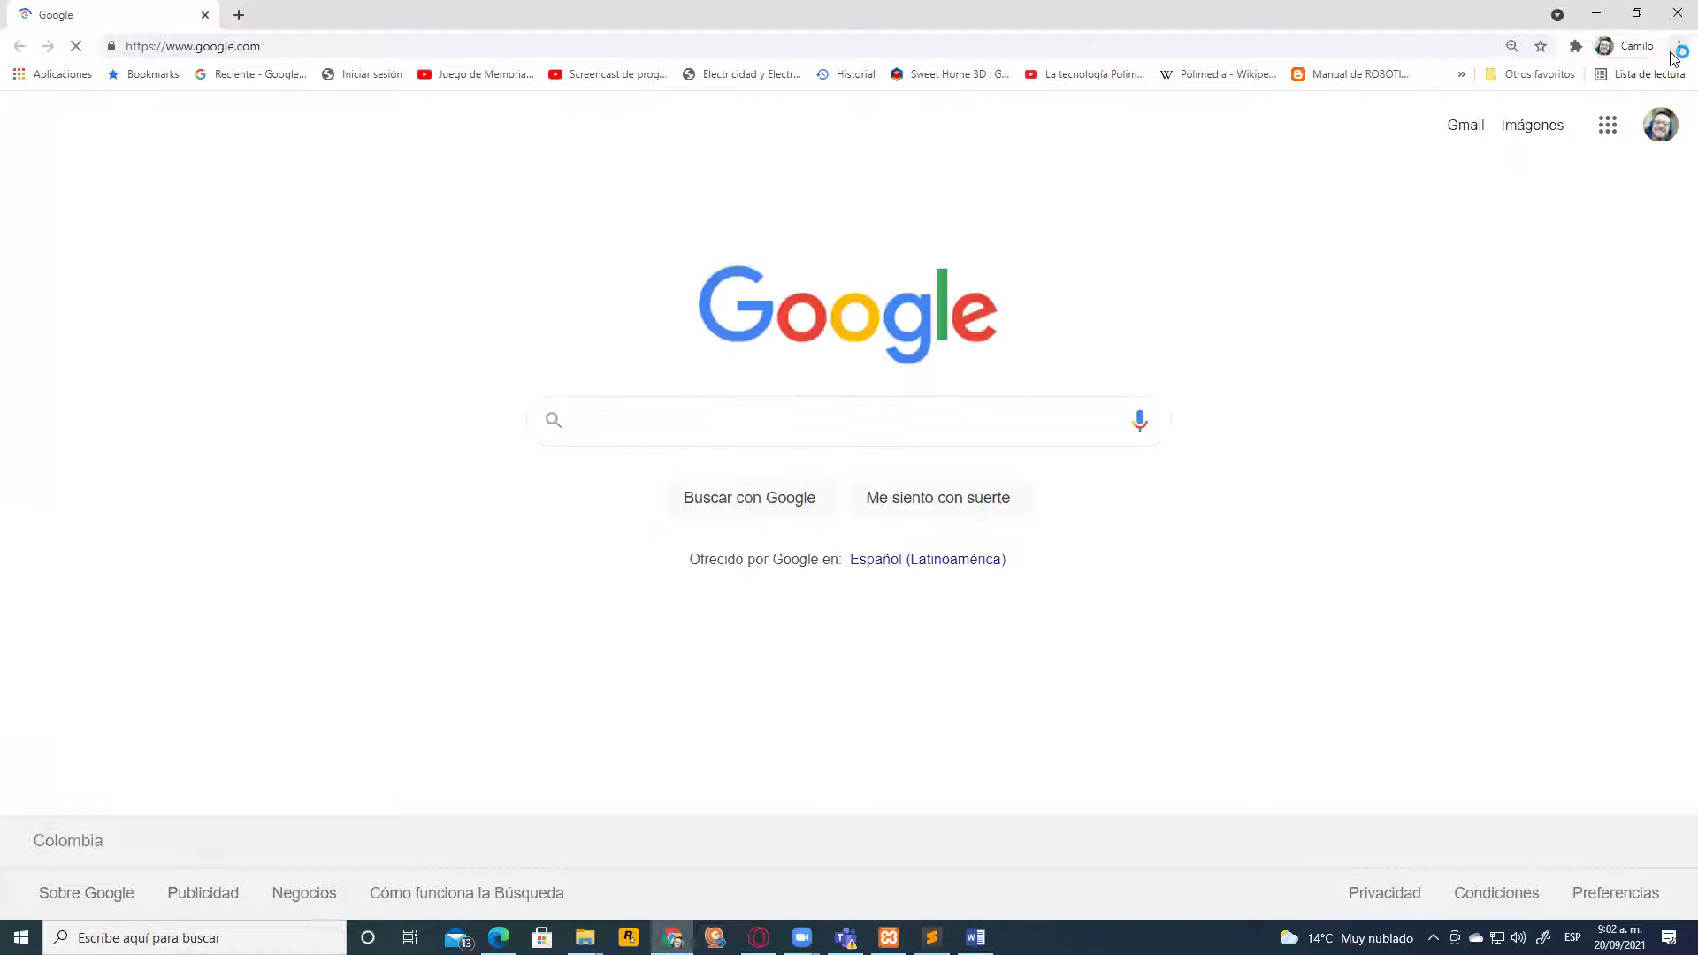
{"action": "left_click", "coordinate": [1679, 46]}
{"action": "left_click", "coordinate": [1554, 114]}
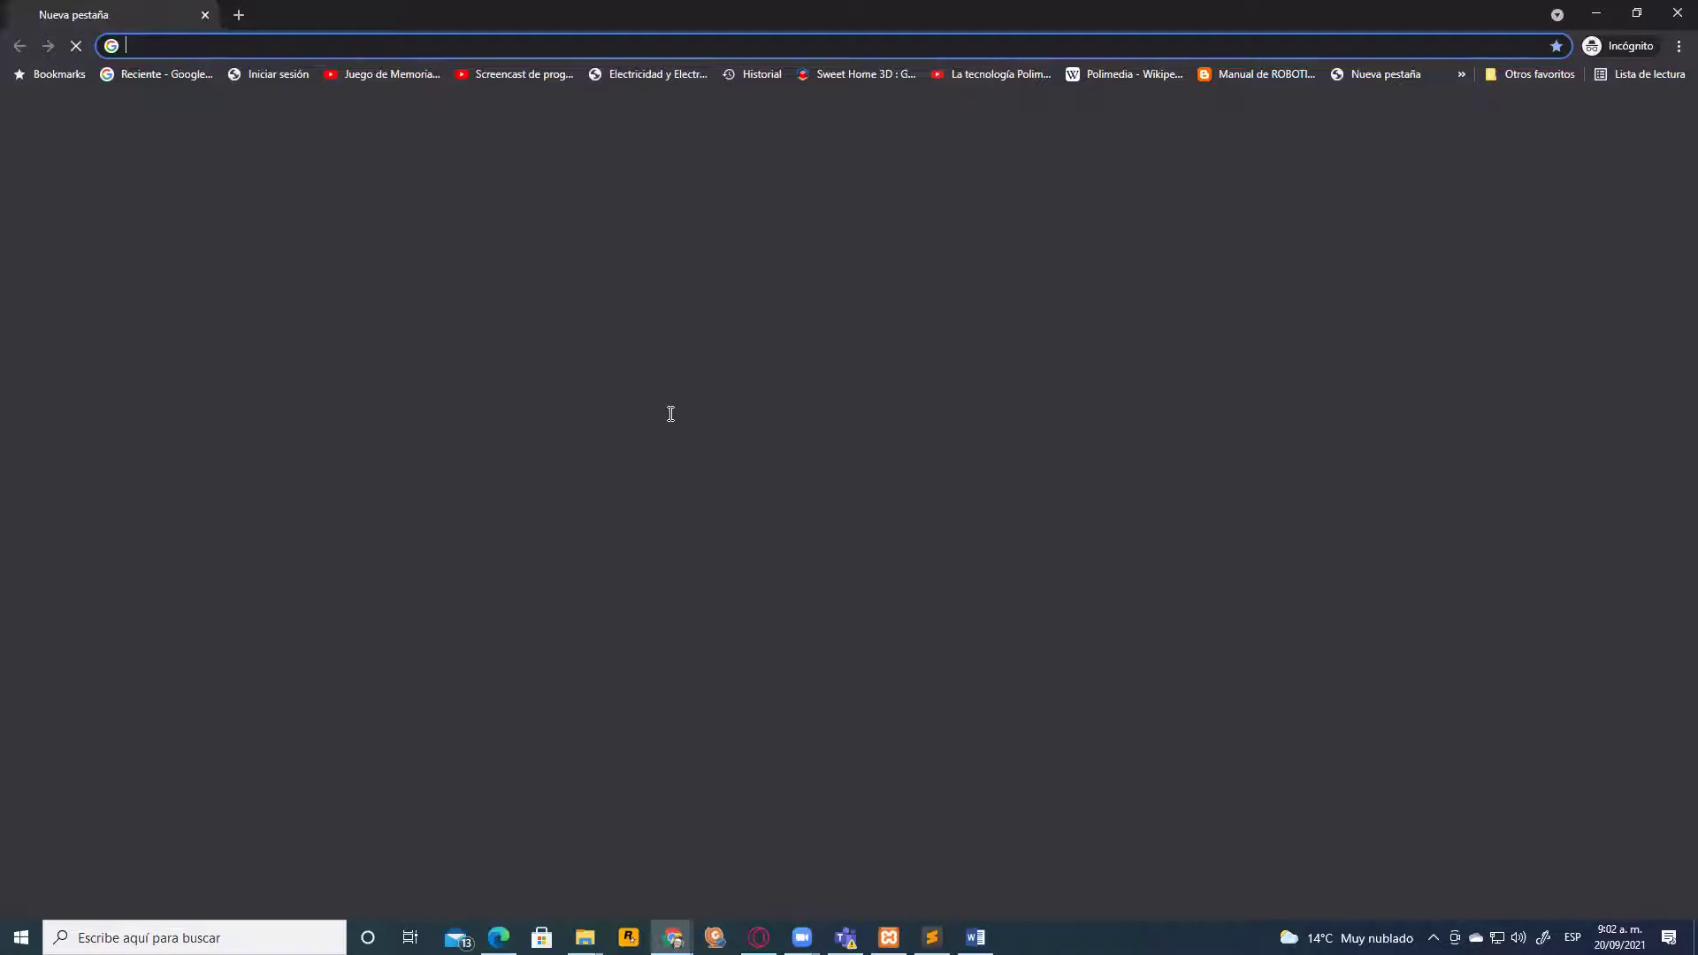
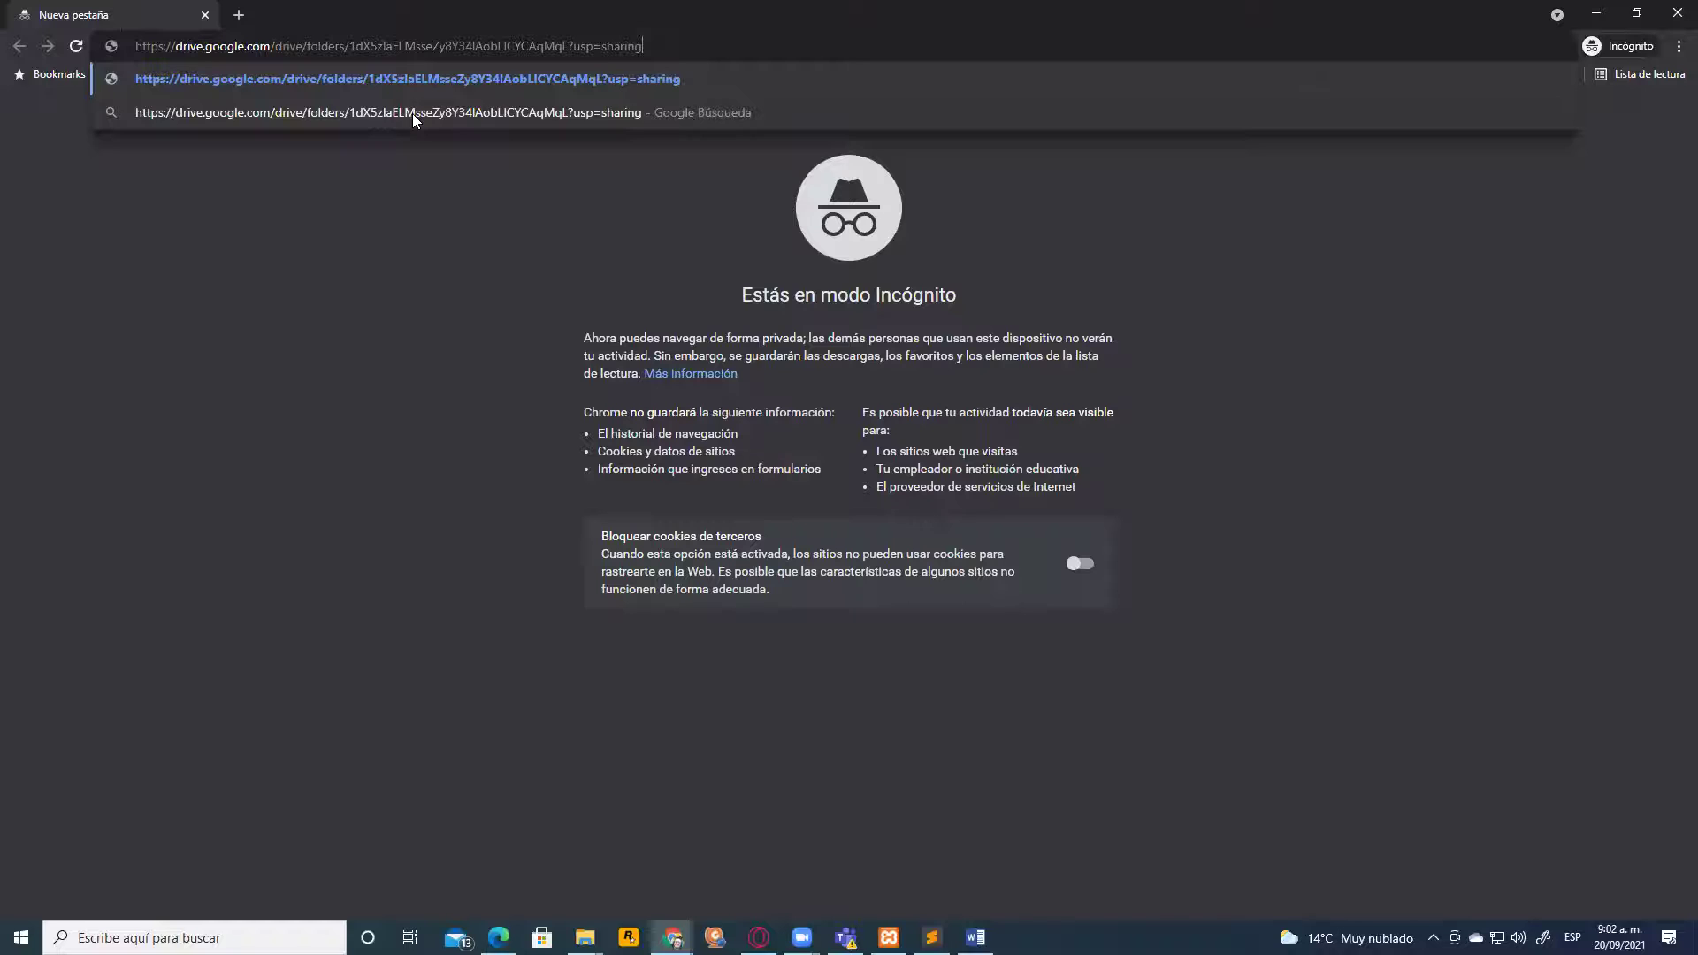
{"action": "key", "text": "Return"}
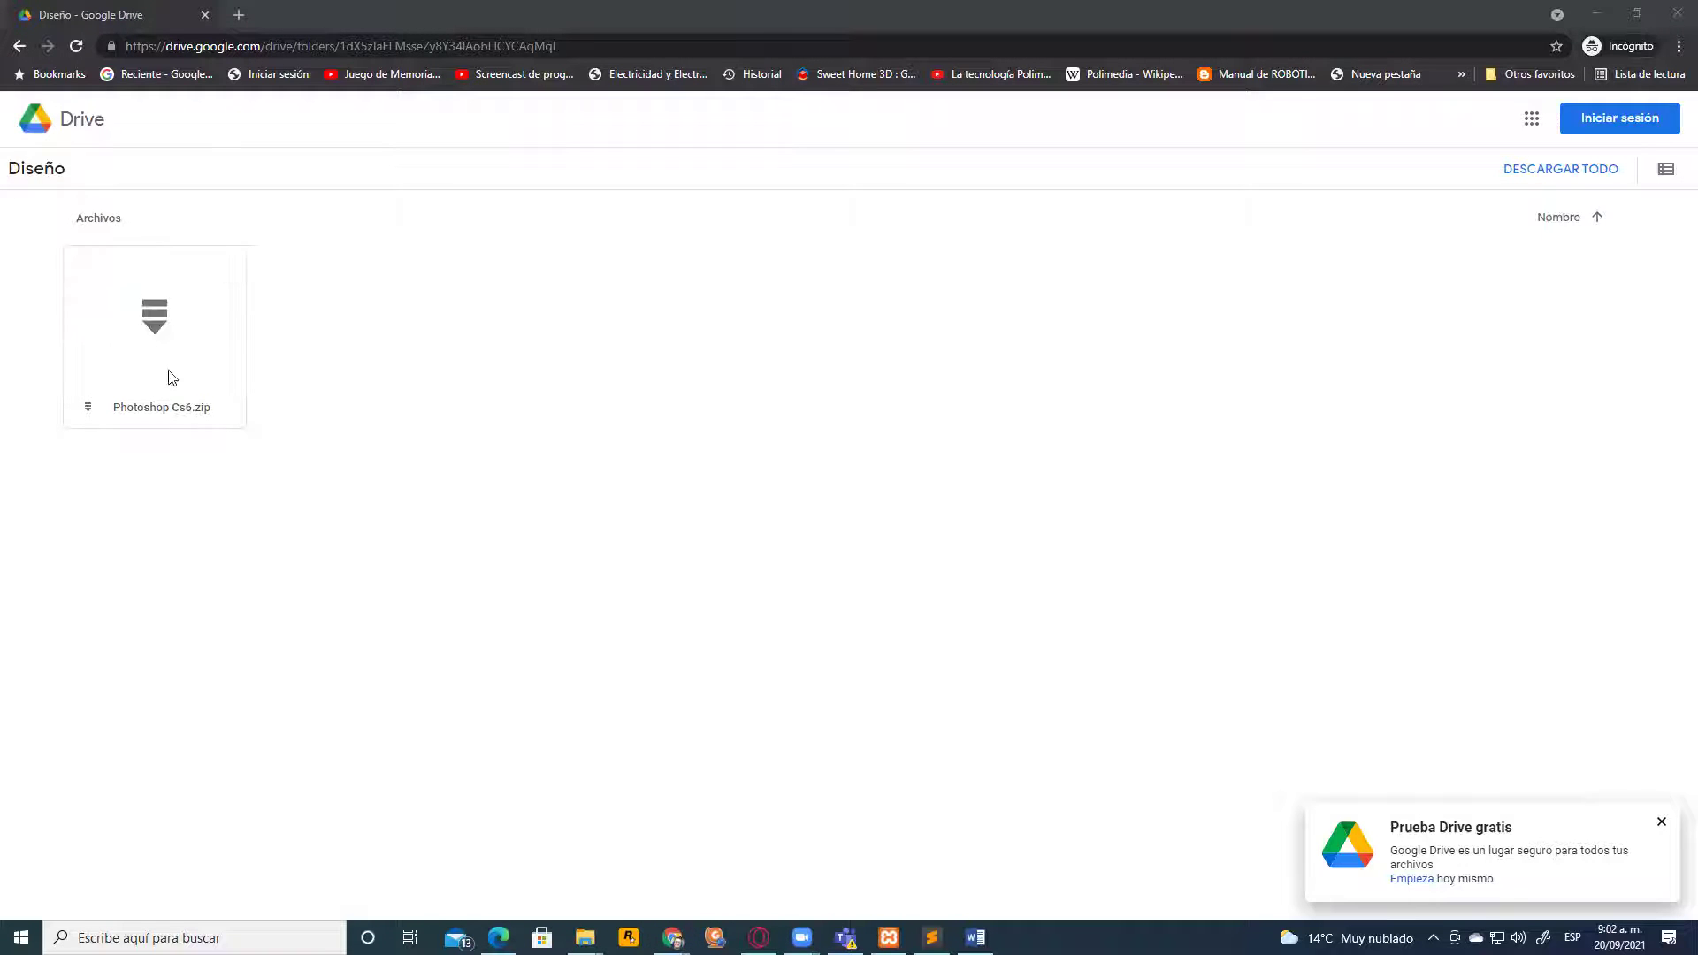
Download Photoshop Cs6.zip, choosing 'Descargar de todos modos' at the virus-scan warning
{"action": "mouse_move", "coordinate": [144, 331]}
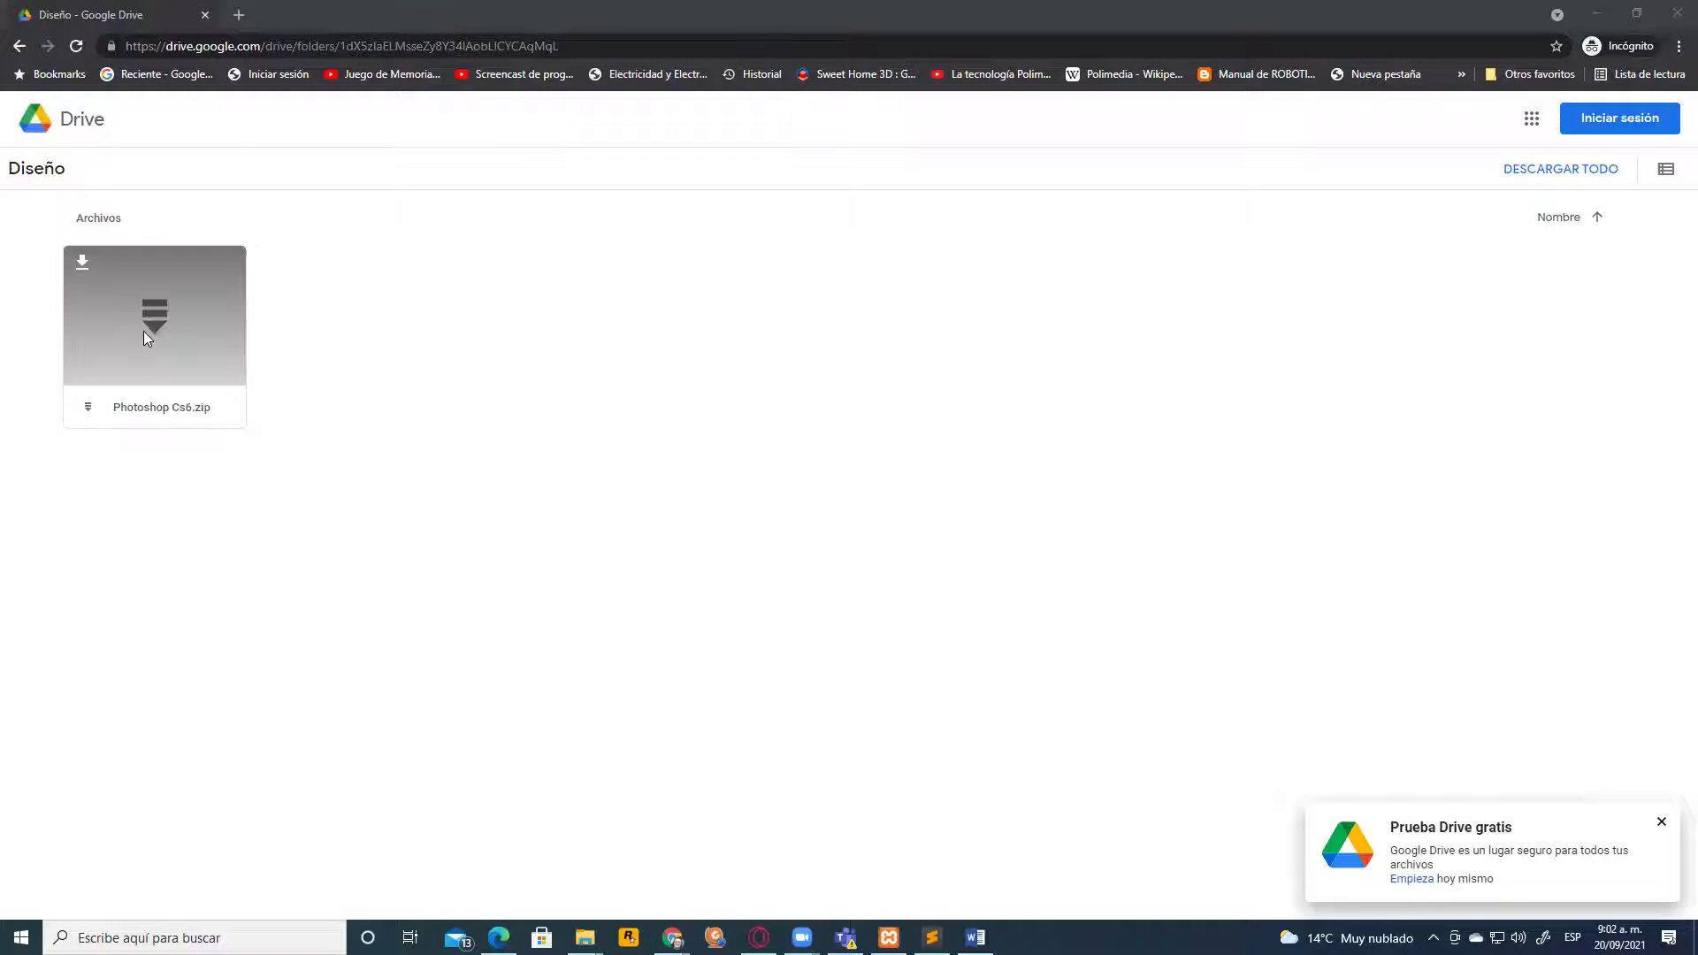
{"action": "left_click", "coordinate": [83, 264]}
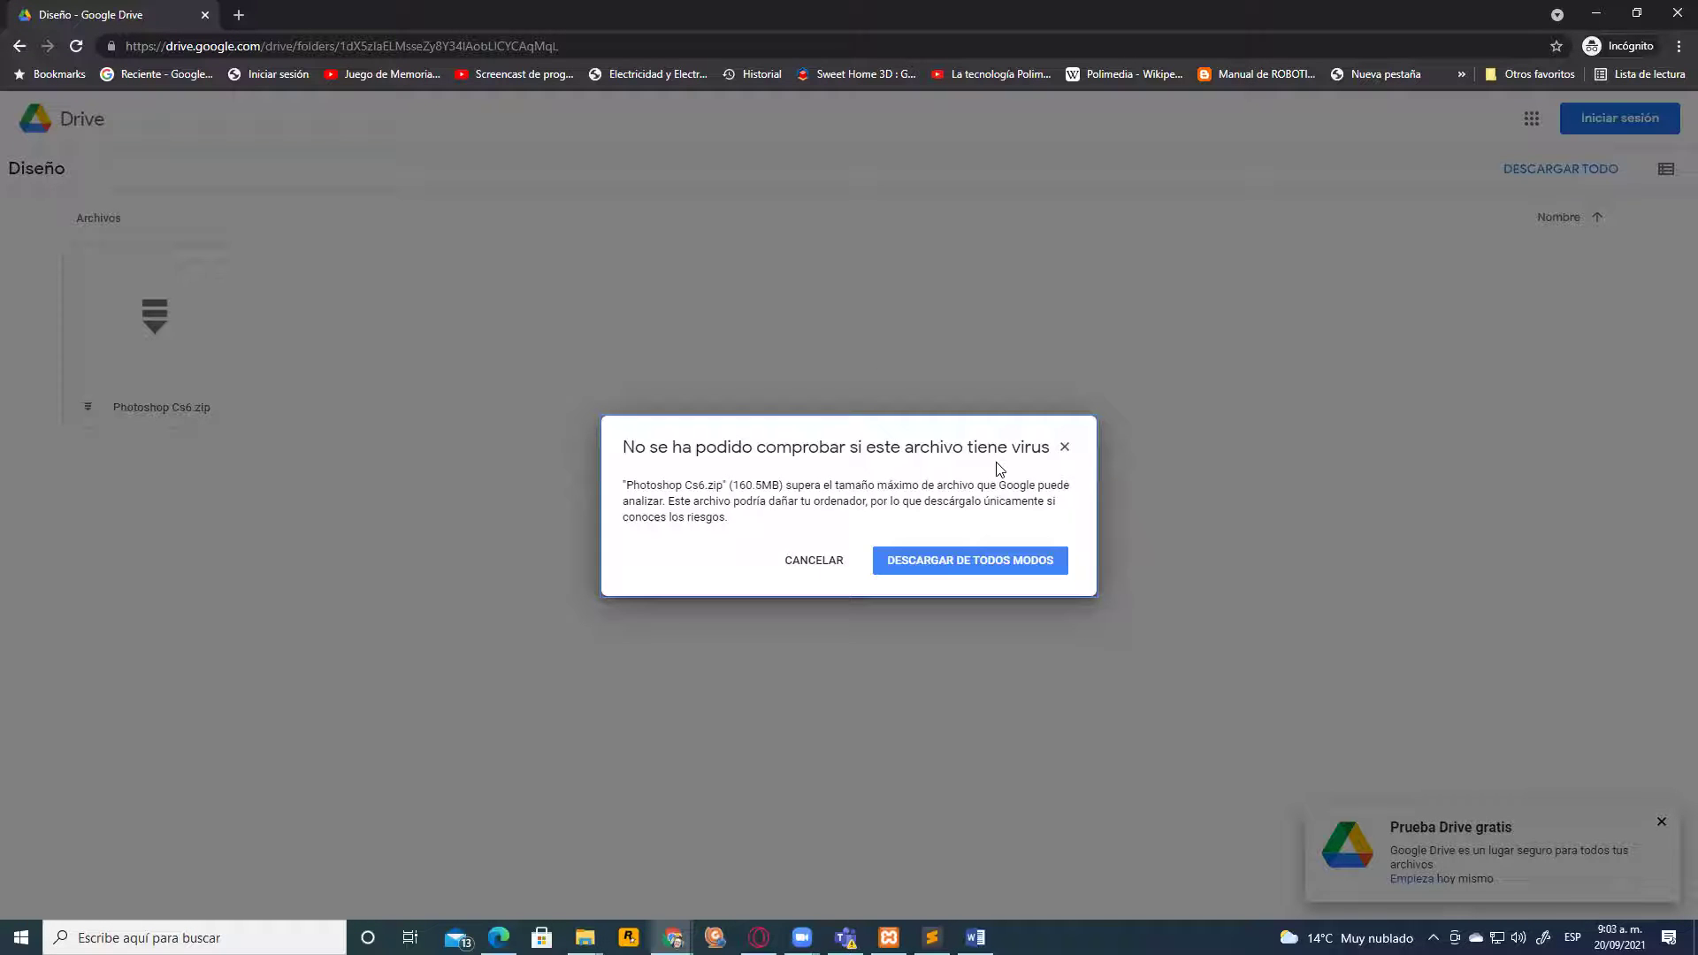
{"action": "left_click", "coordinate": [934, 559]}
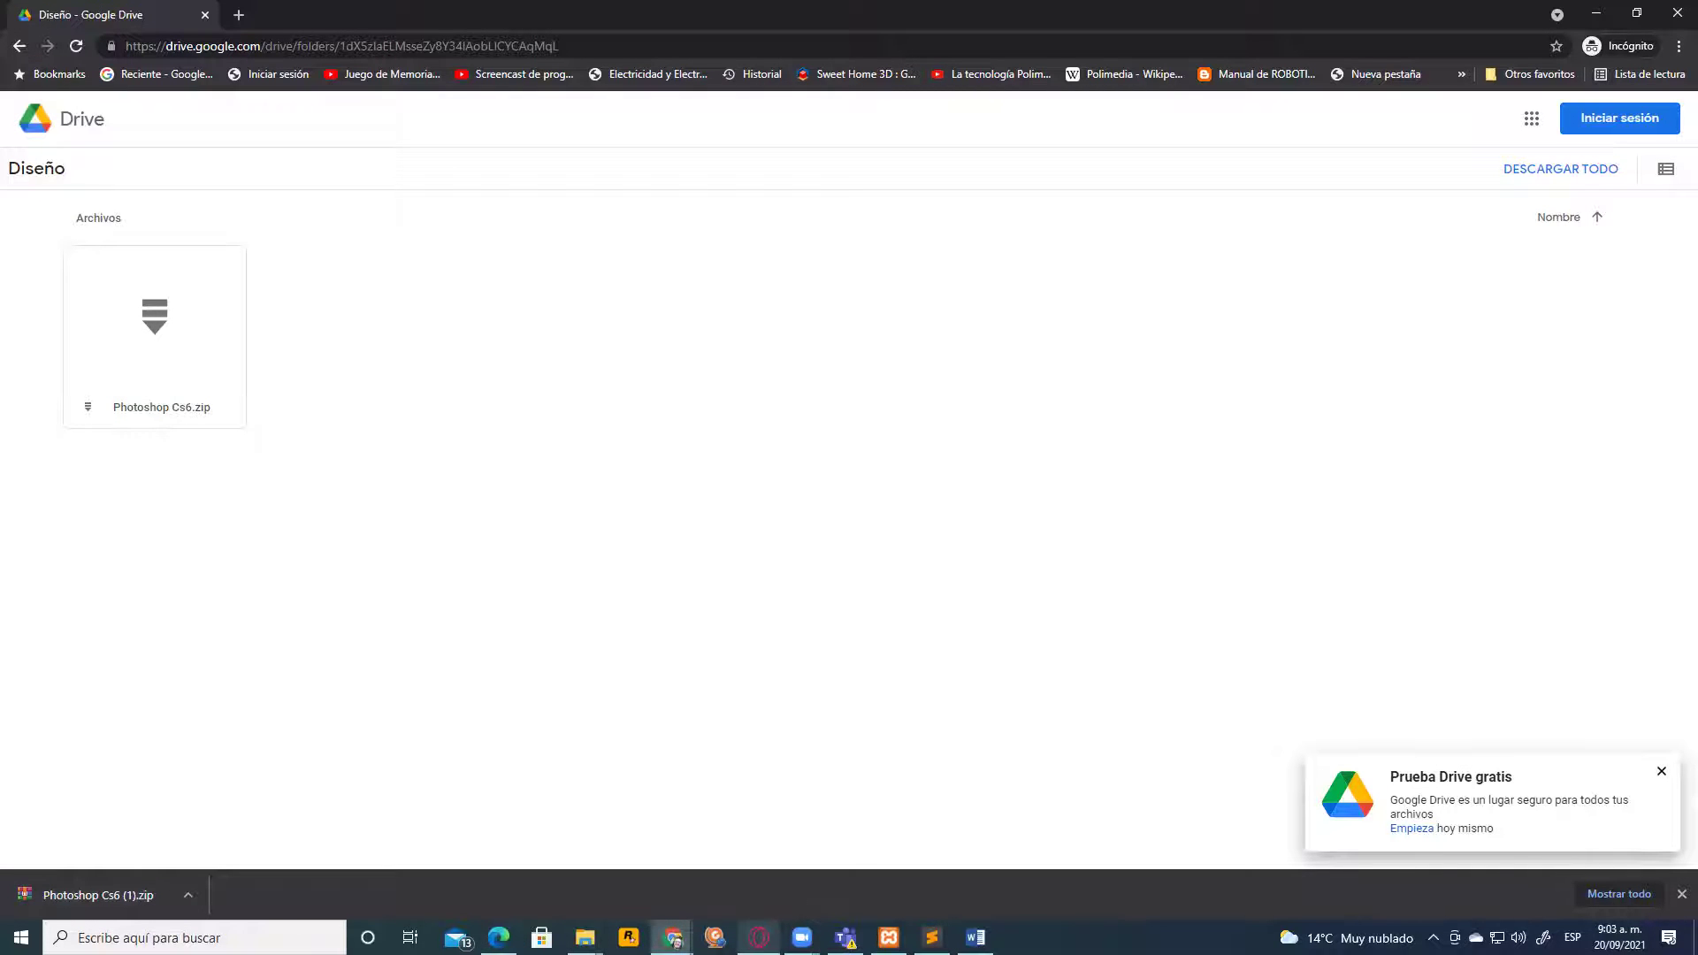
Return to Edmodo's home page and list all of the teacher's classes
{"action": "mouse_move", "coordinate": [759, 937]}
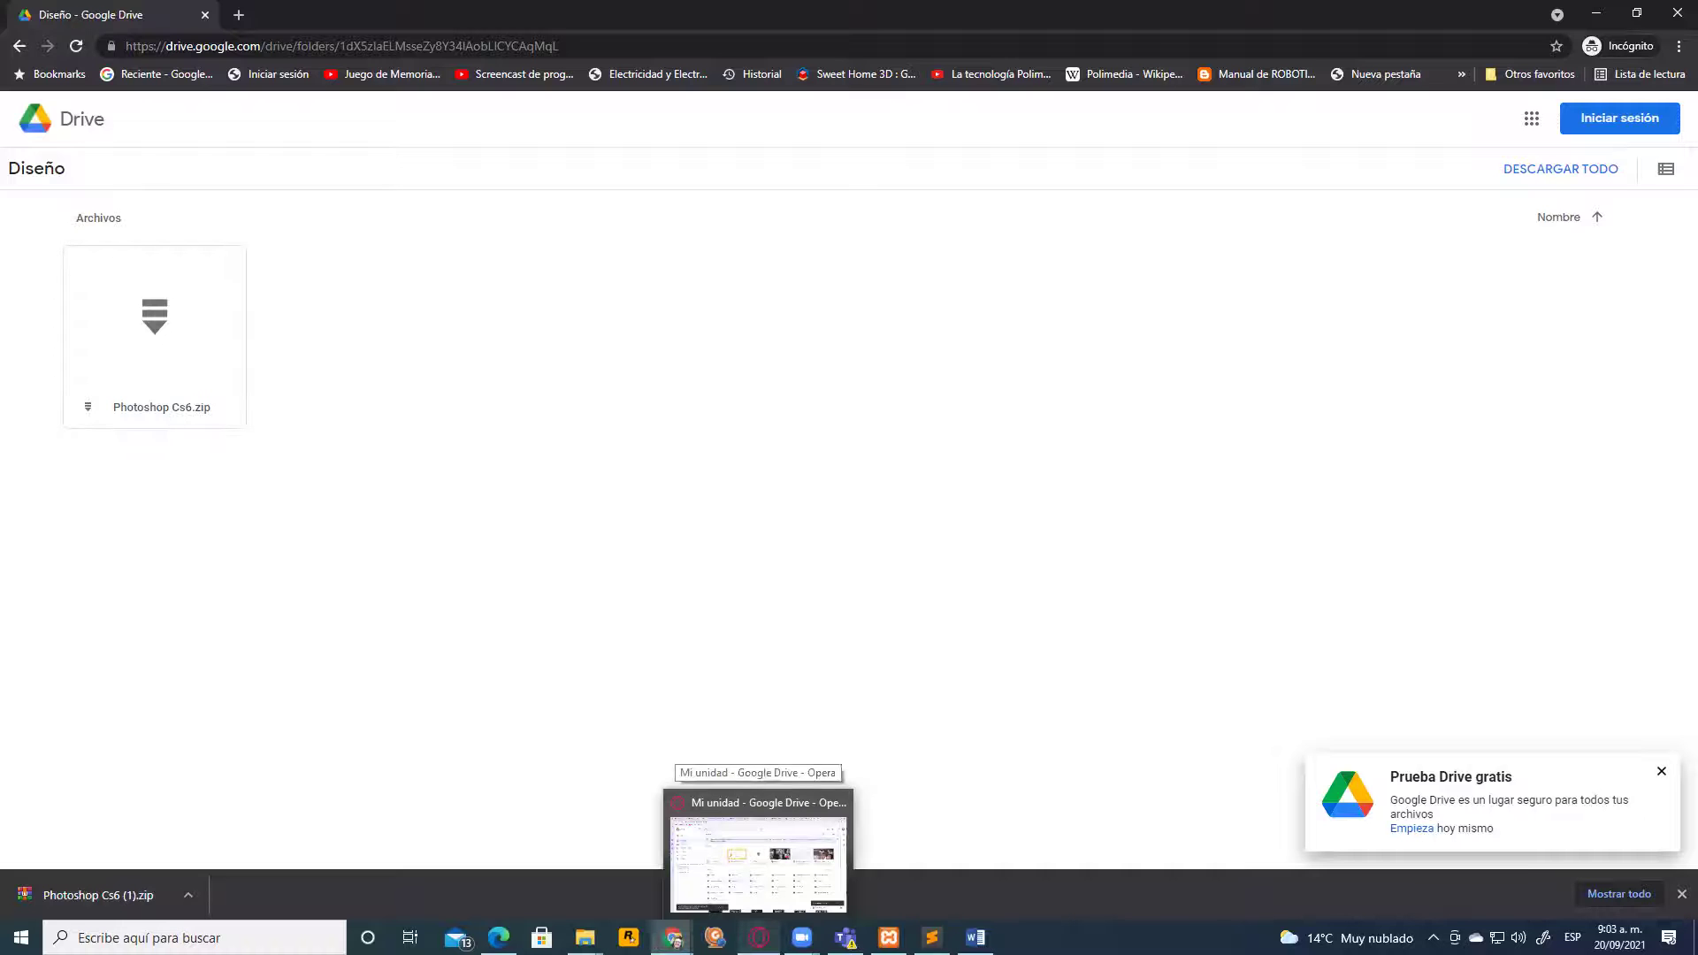
{"action": "left_click", "coordinate": [758, 863]}
{"action": "left_click", "coordinate": [756, 9]}
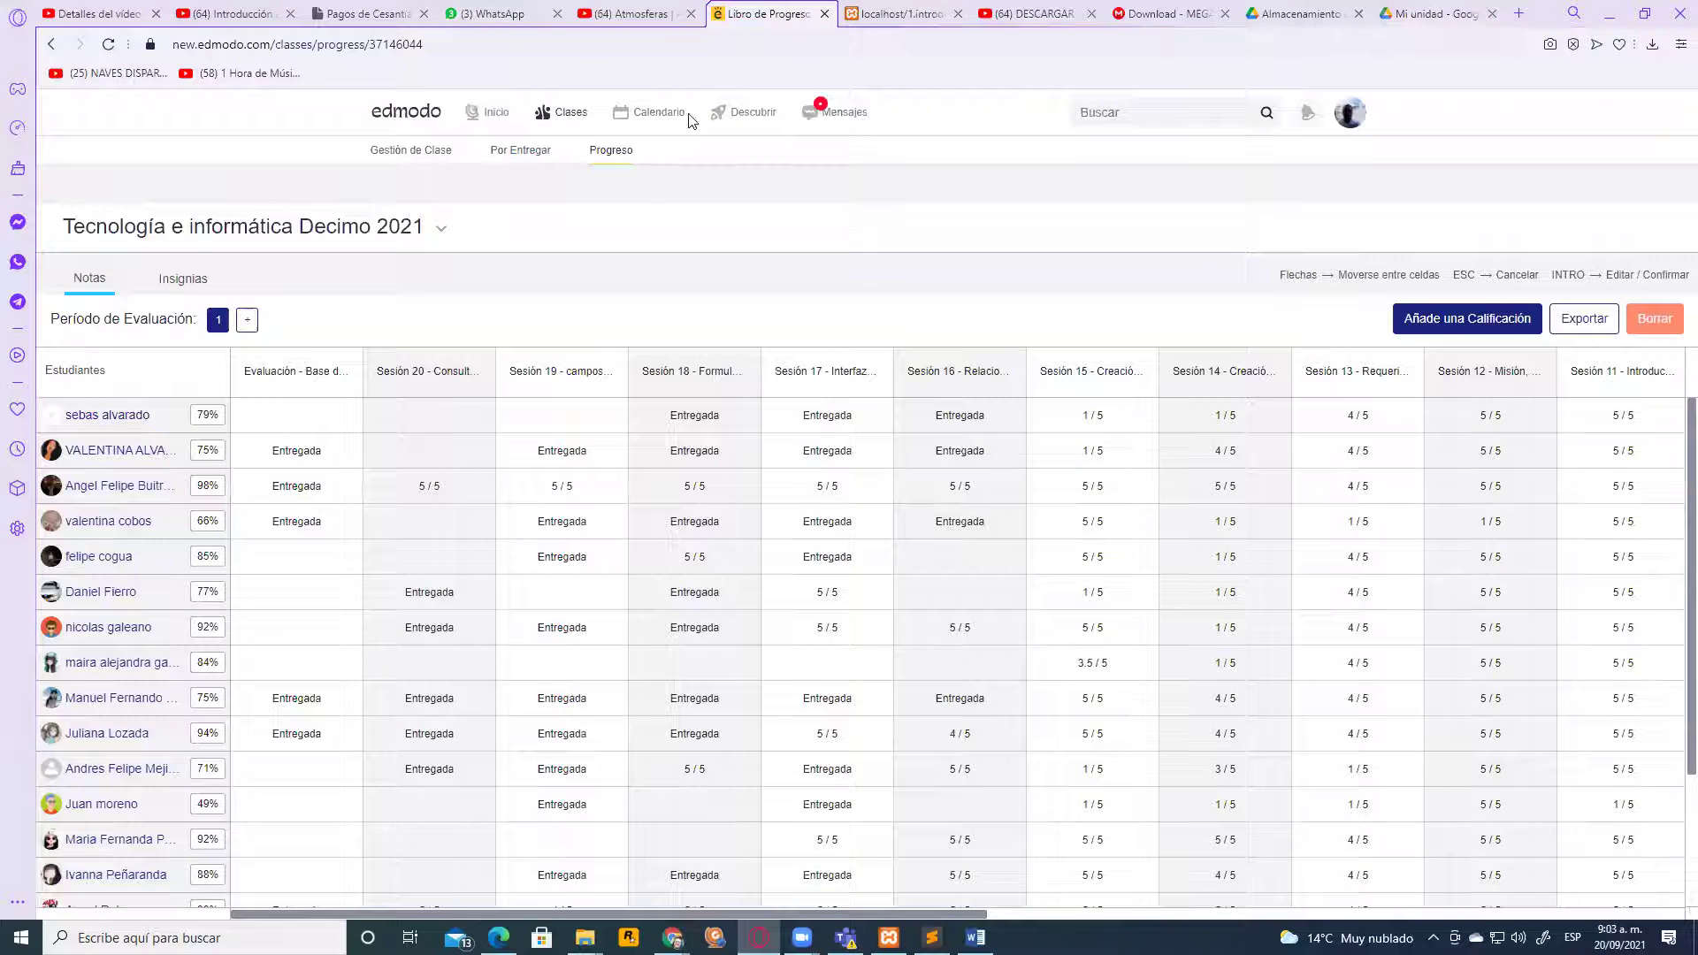
{"action": "left_click", "coordinate": [493, 113]}
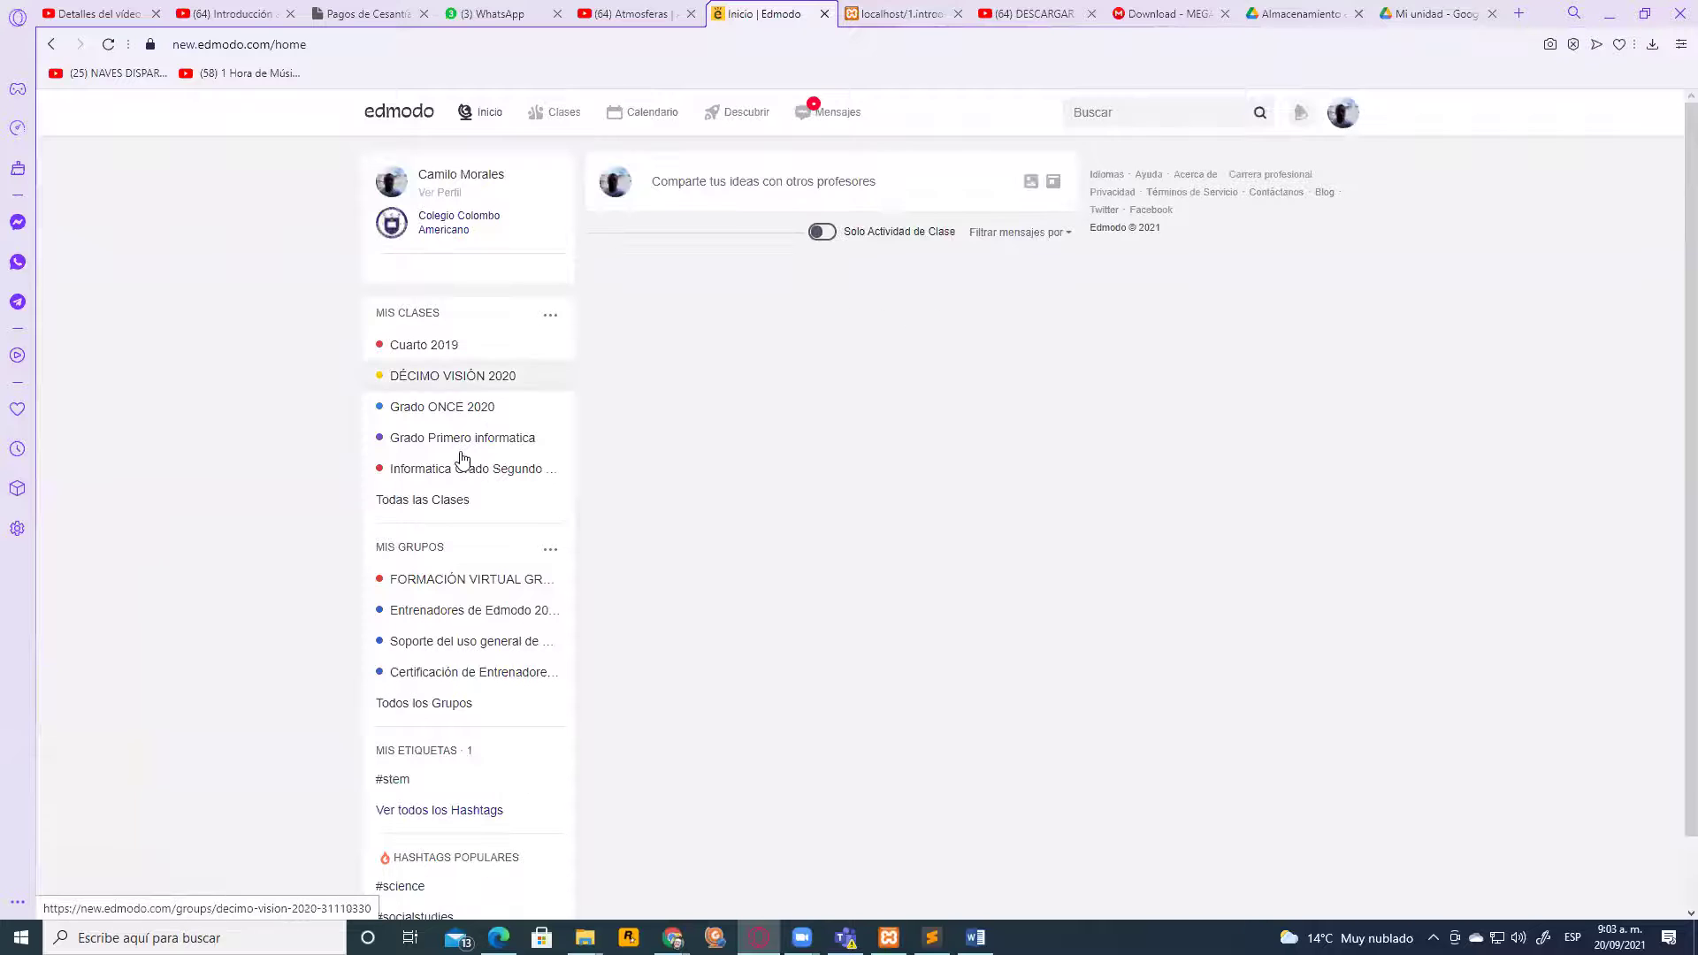
{"action": "left_click", "coordinate": [441, 509]}
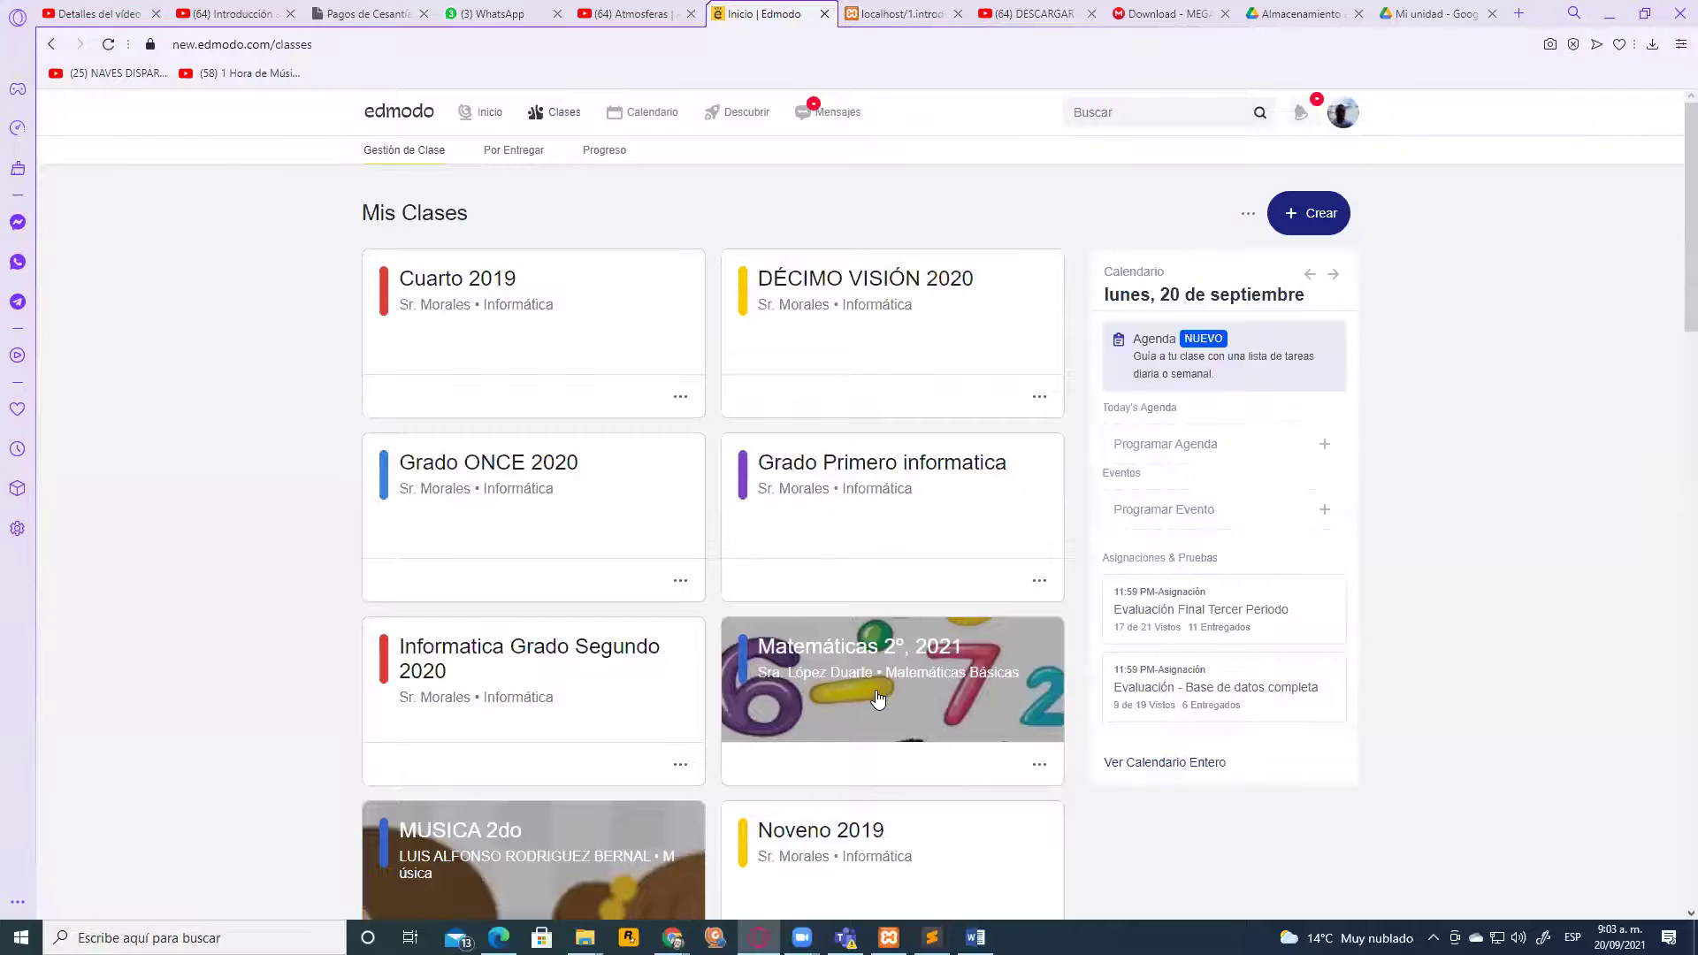
Open the Tecnología e informática Decimo 2021 class and look over its posts
{"action": "scroll", "coordinate": [880, 693], "scroll_direction": "down", "scroll_amount": 18}
{"action": "scroll", "coordinate": [882, 695], "scroll_direction": "down", "scroll_amount": 5}
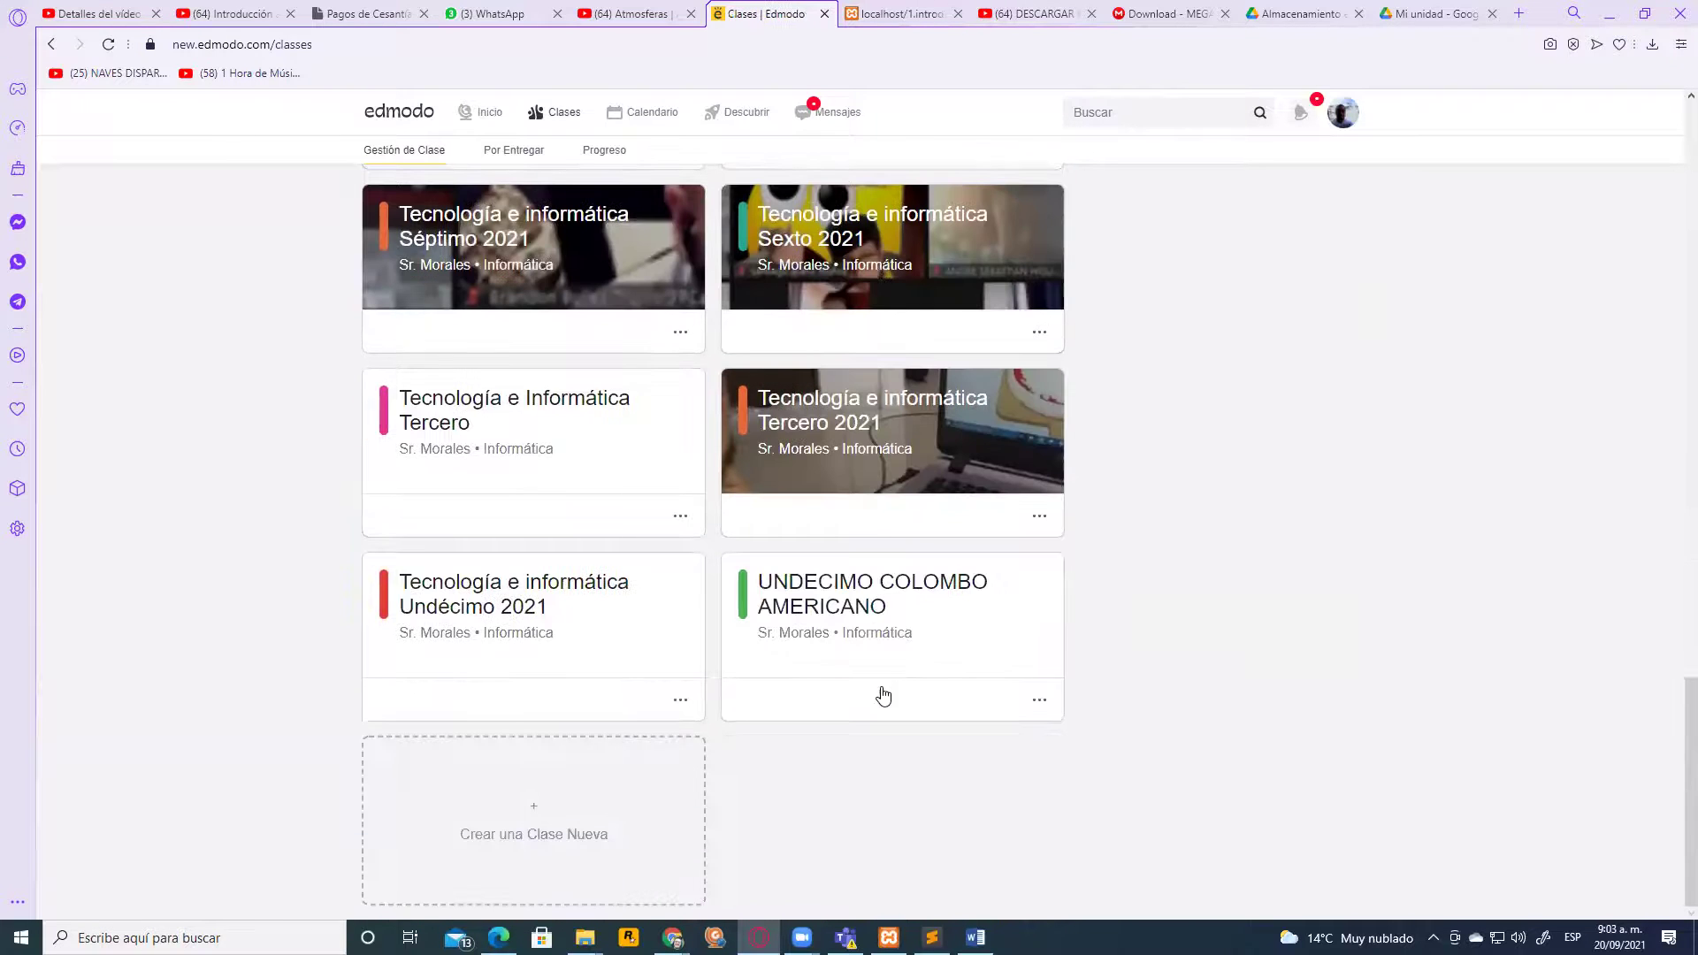
{"action": "scroll", "coordinate": [672, 573], "scroll_direction": "up", "scroll_amount": 3}
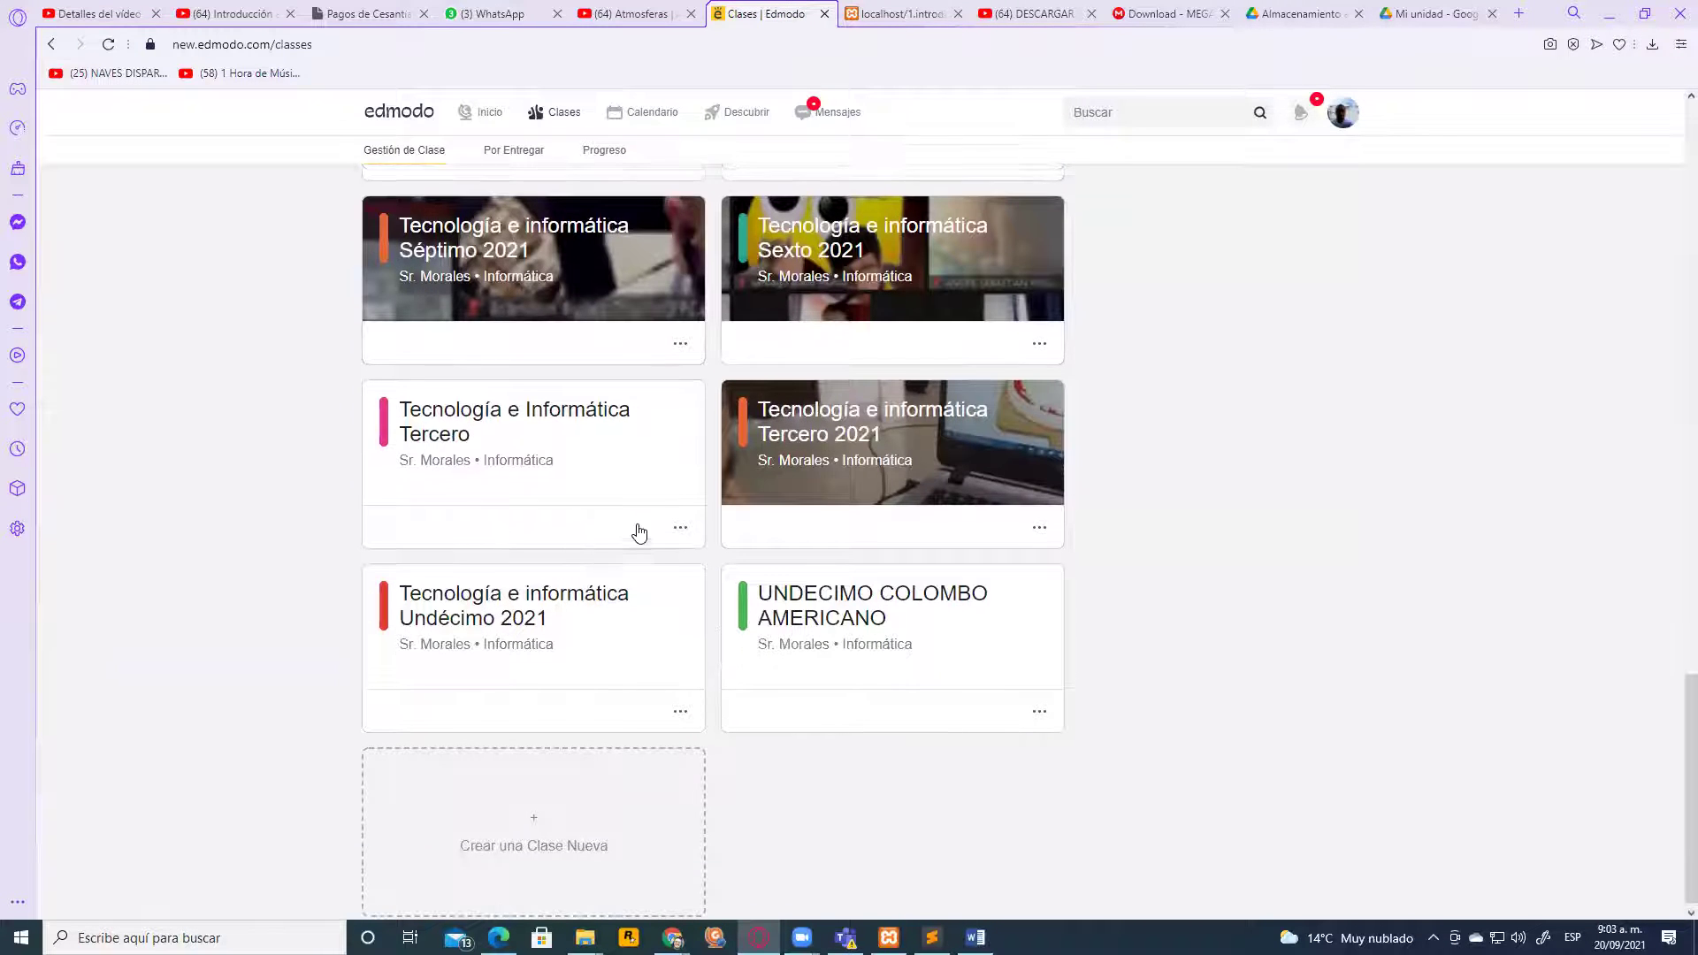
{"action": "scroll", "coordinate": [672, 573], "scroll_direction": "up", "scroll_amount": 2}
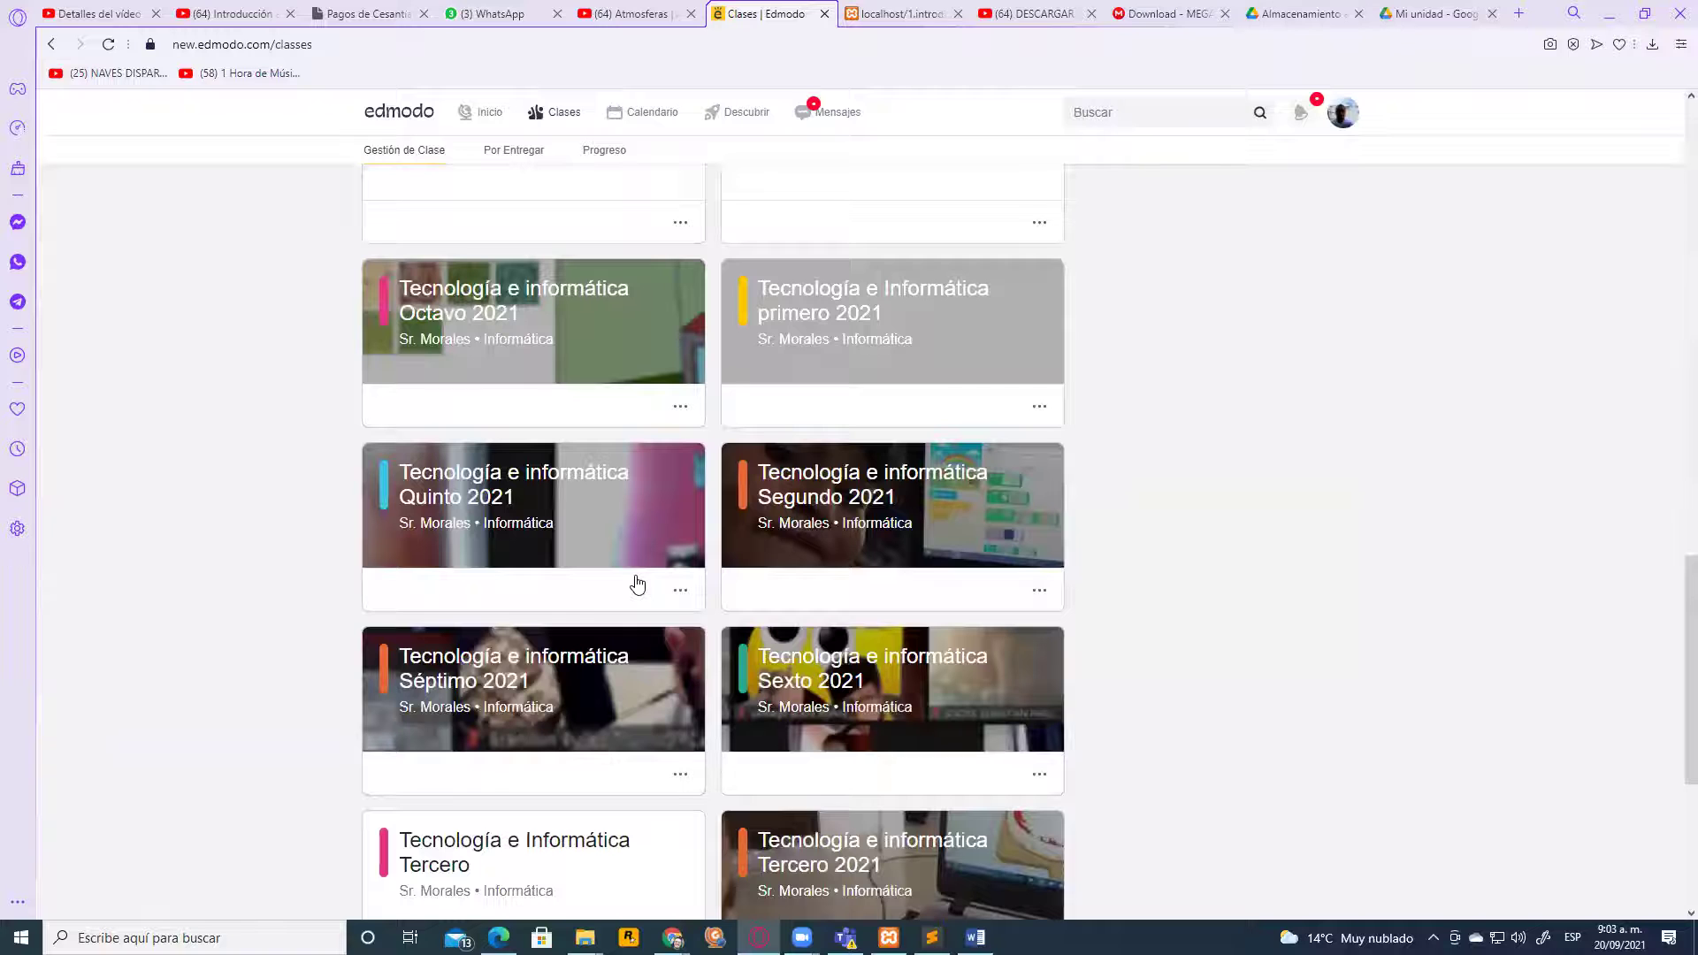
{"action": "scroll", "coordinate": [571, 593], "scroll_direction": "down", "scroll_amount": 2}
{"action": "scroll", "coordinate": [573, 606], "scroll_direction": "up", "scroll_amount": 4}
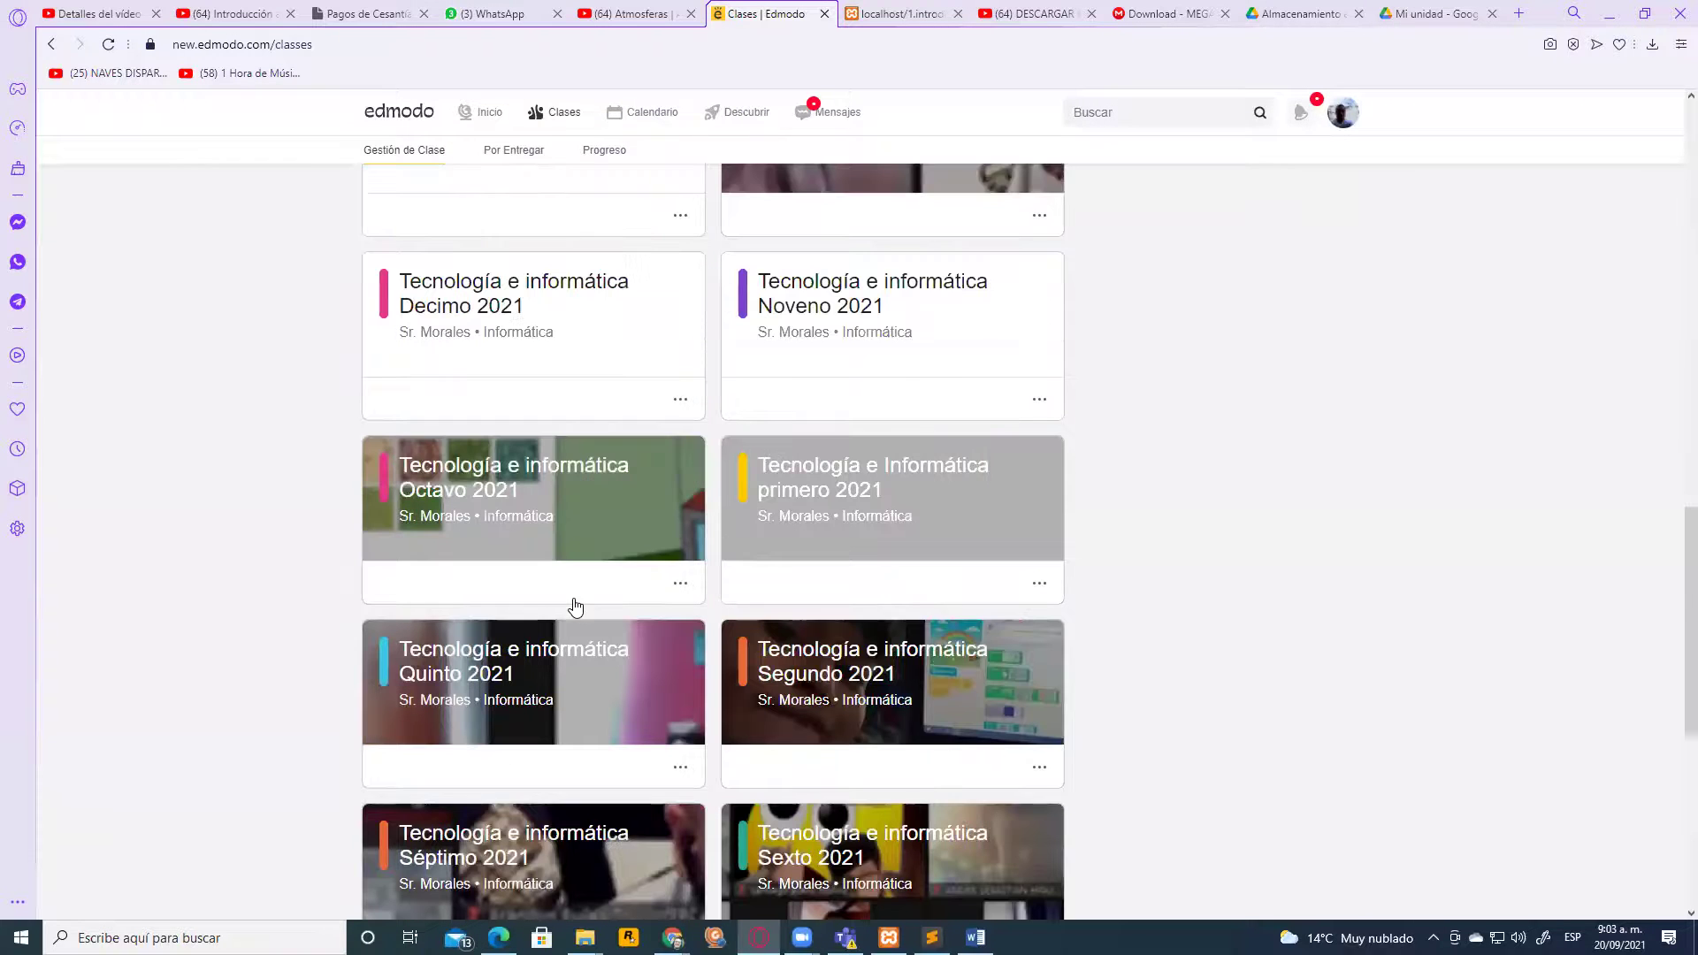
{"action": "scroll", "coordinate": [889, 679], "scroll_direction": "up", "scroll_amount": 3}
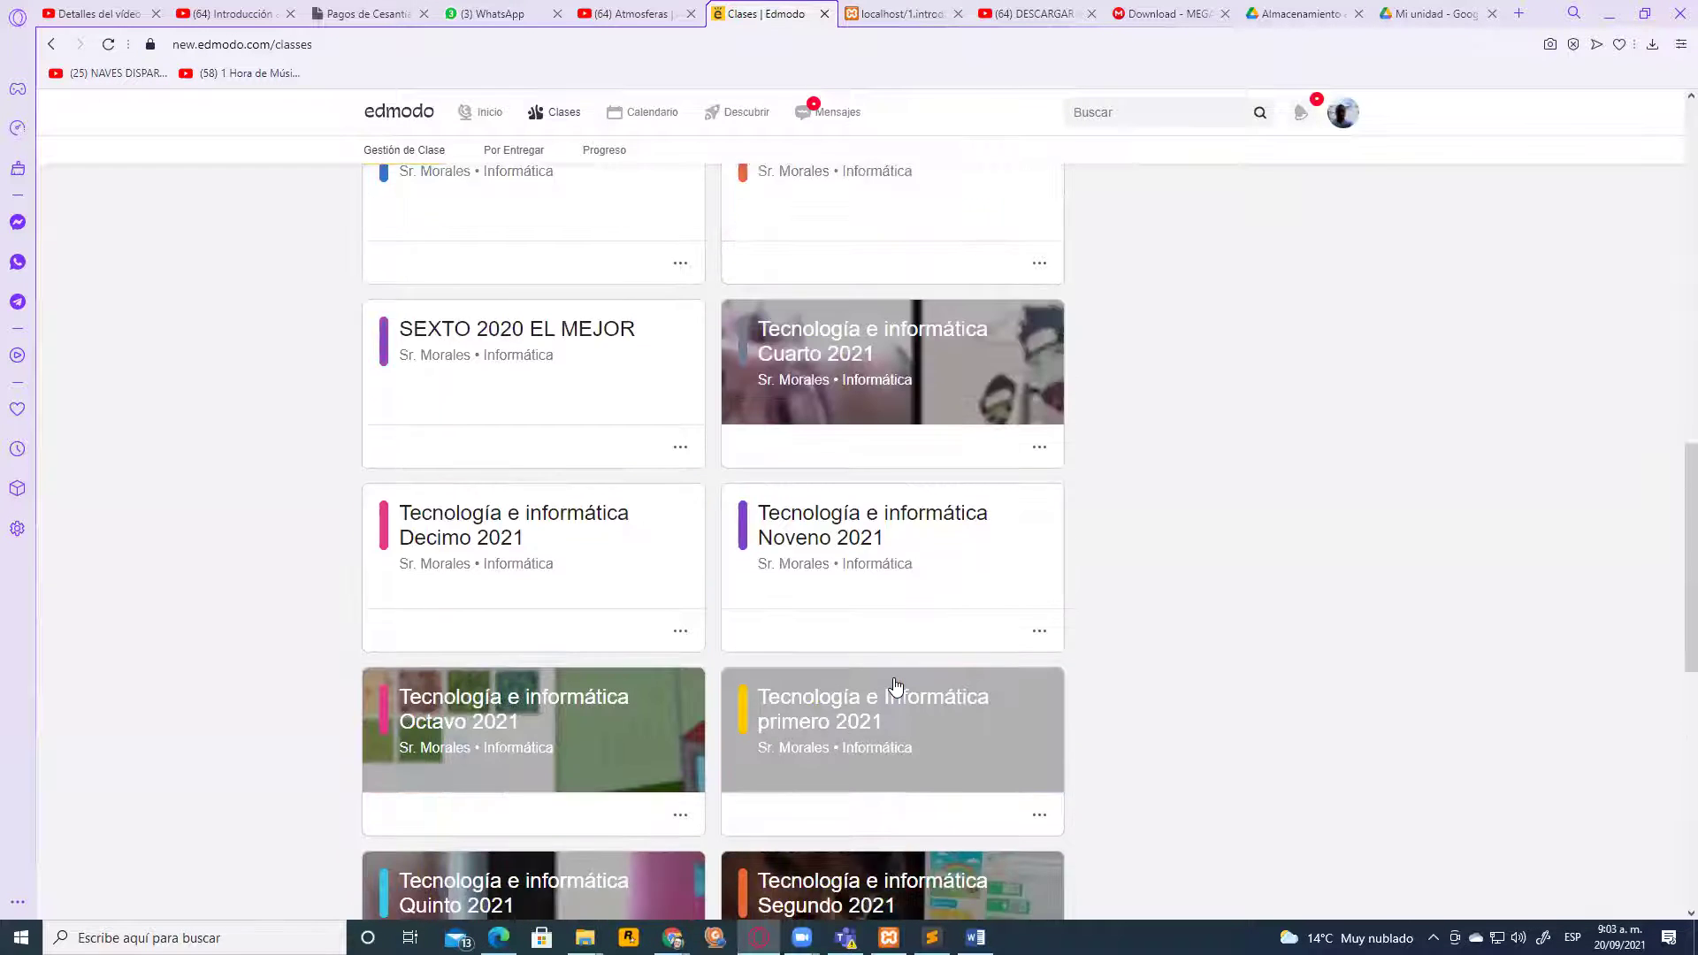
{"action": "left_click", "coordinate": [656, 648]}
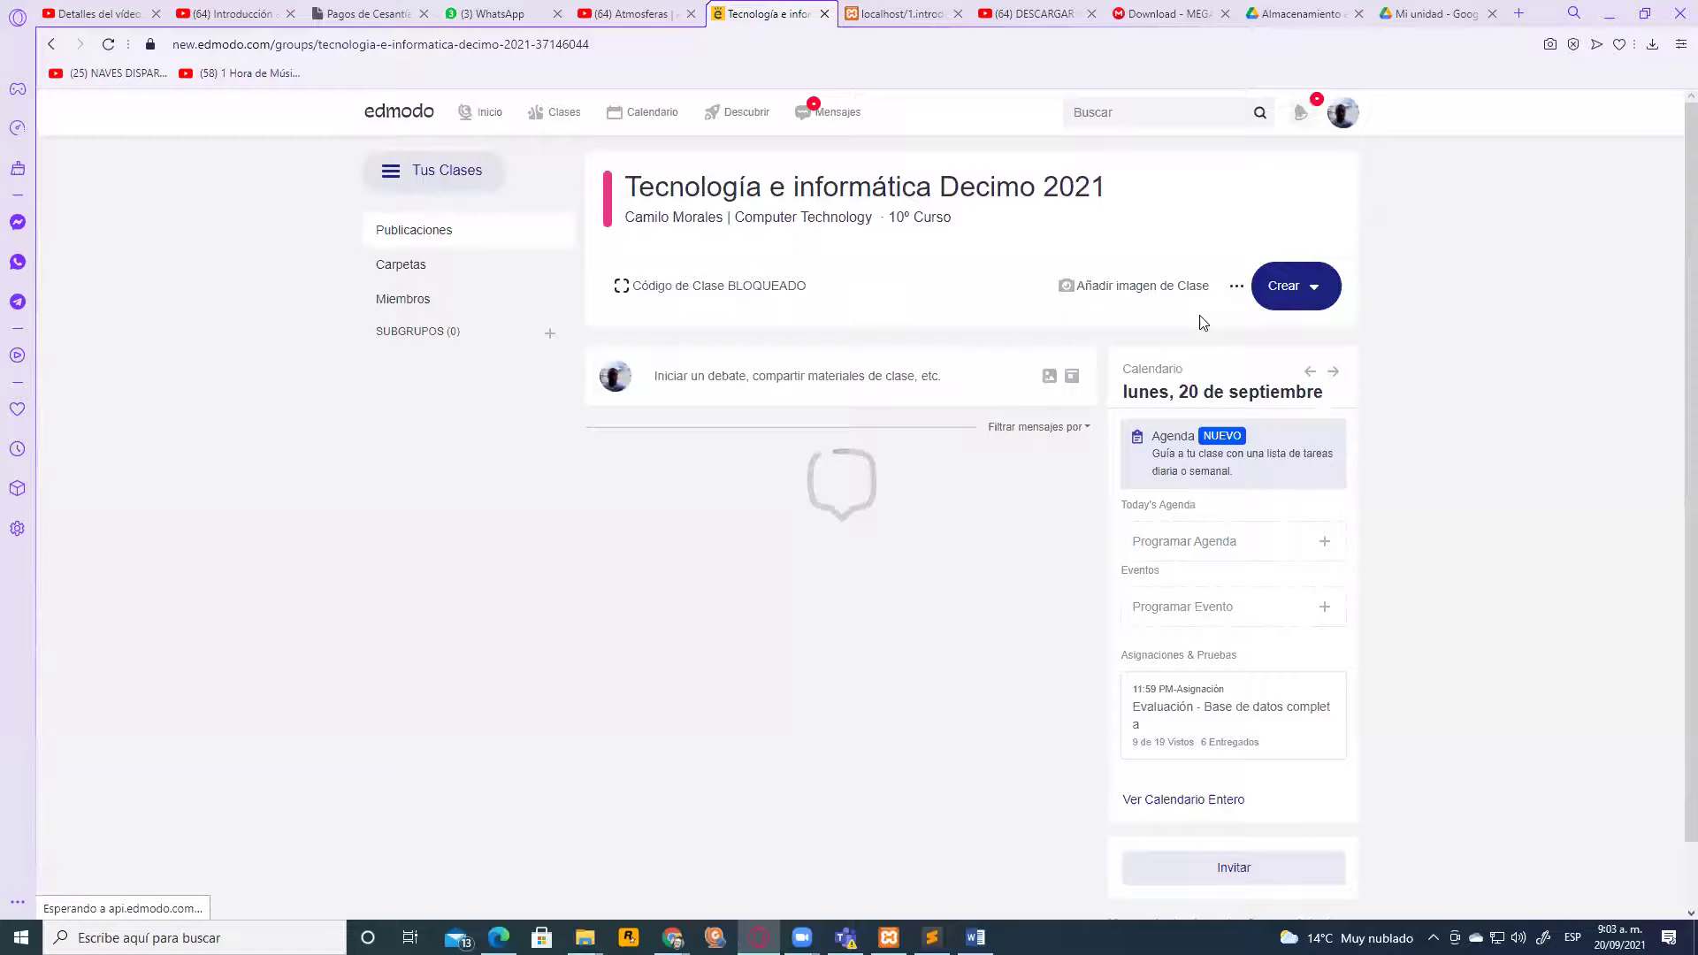
{"action": "scroll", "coordinate": [1023, 548], "scroll_direction": "down", "scroll_amount": 2}
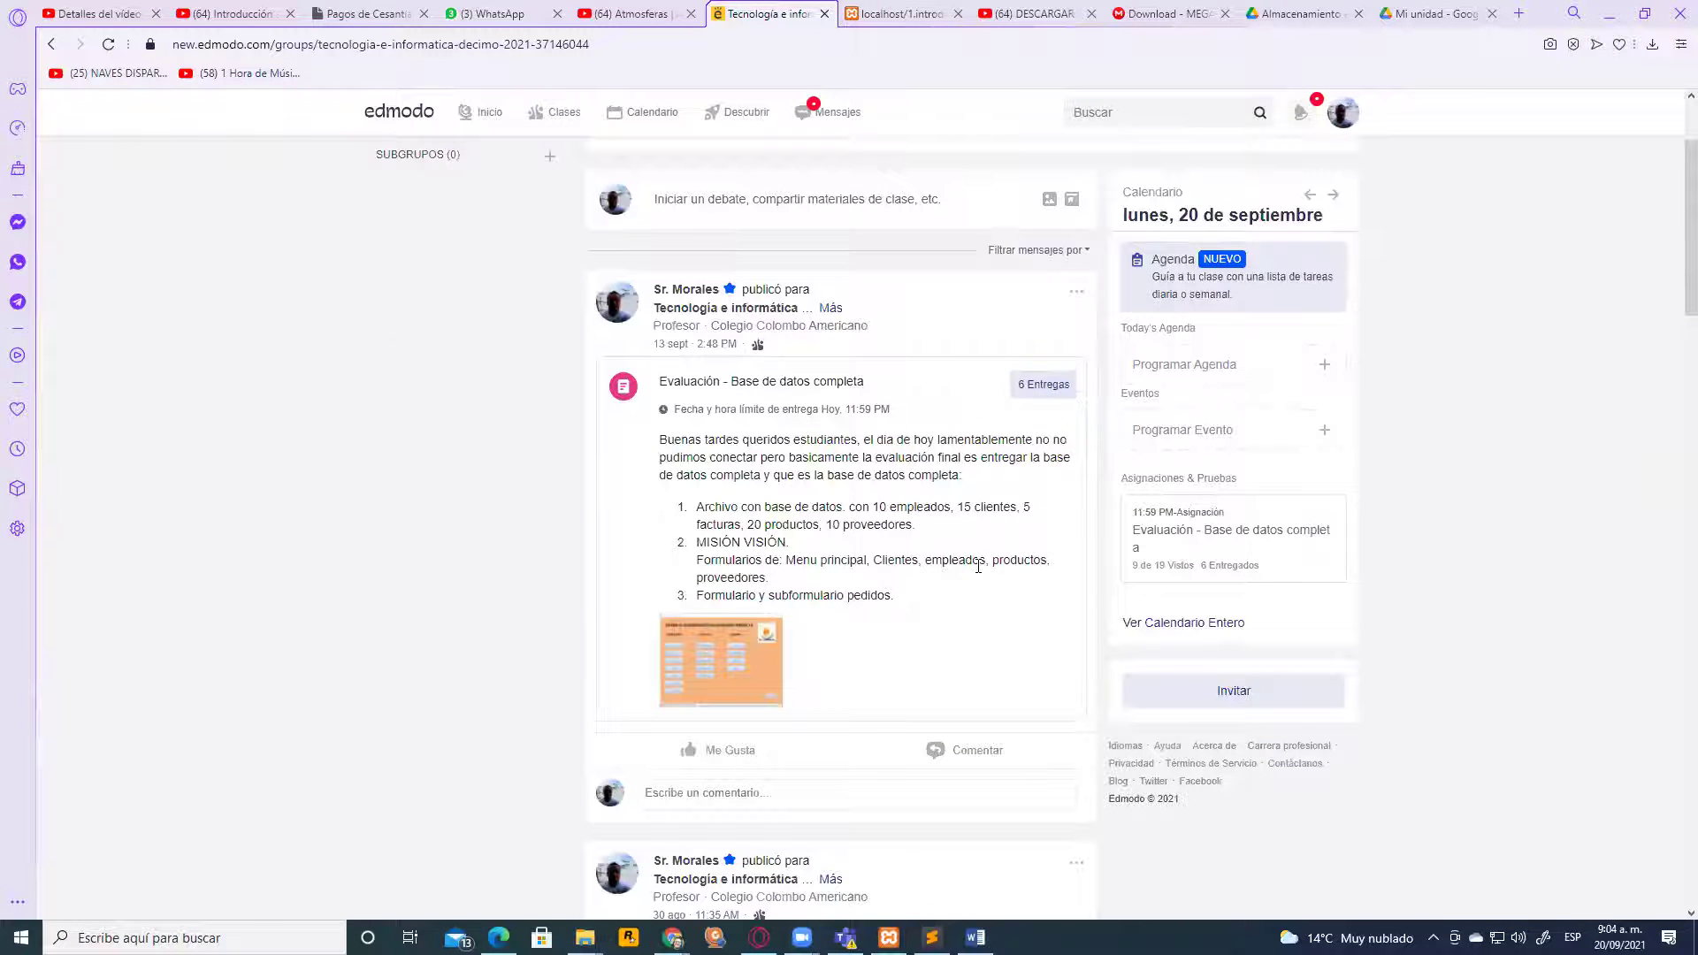
{"action": "scroll", "coordinate": [944, 592], "scroll_direction": "up", "scroll_amount": 2}
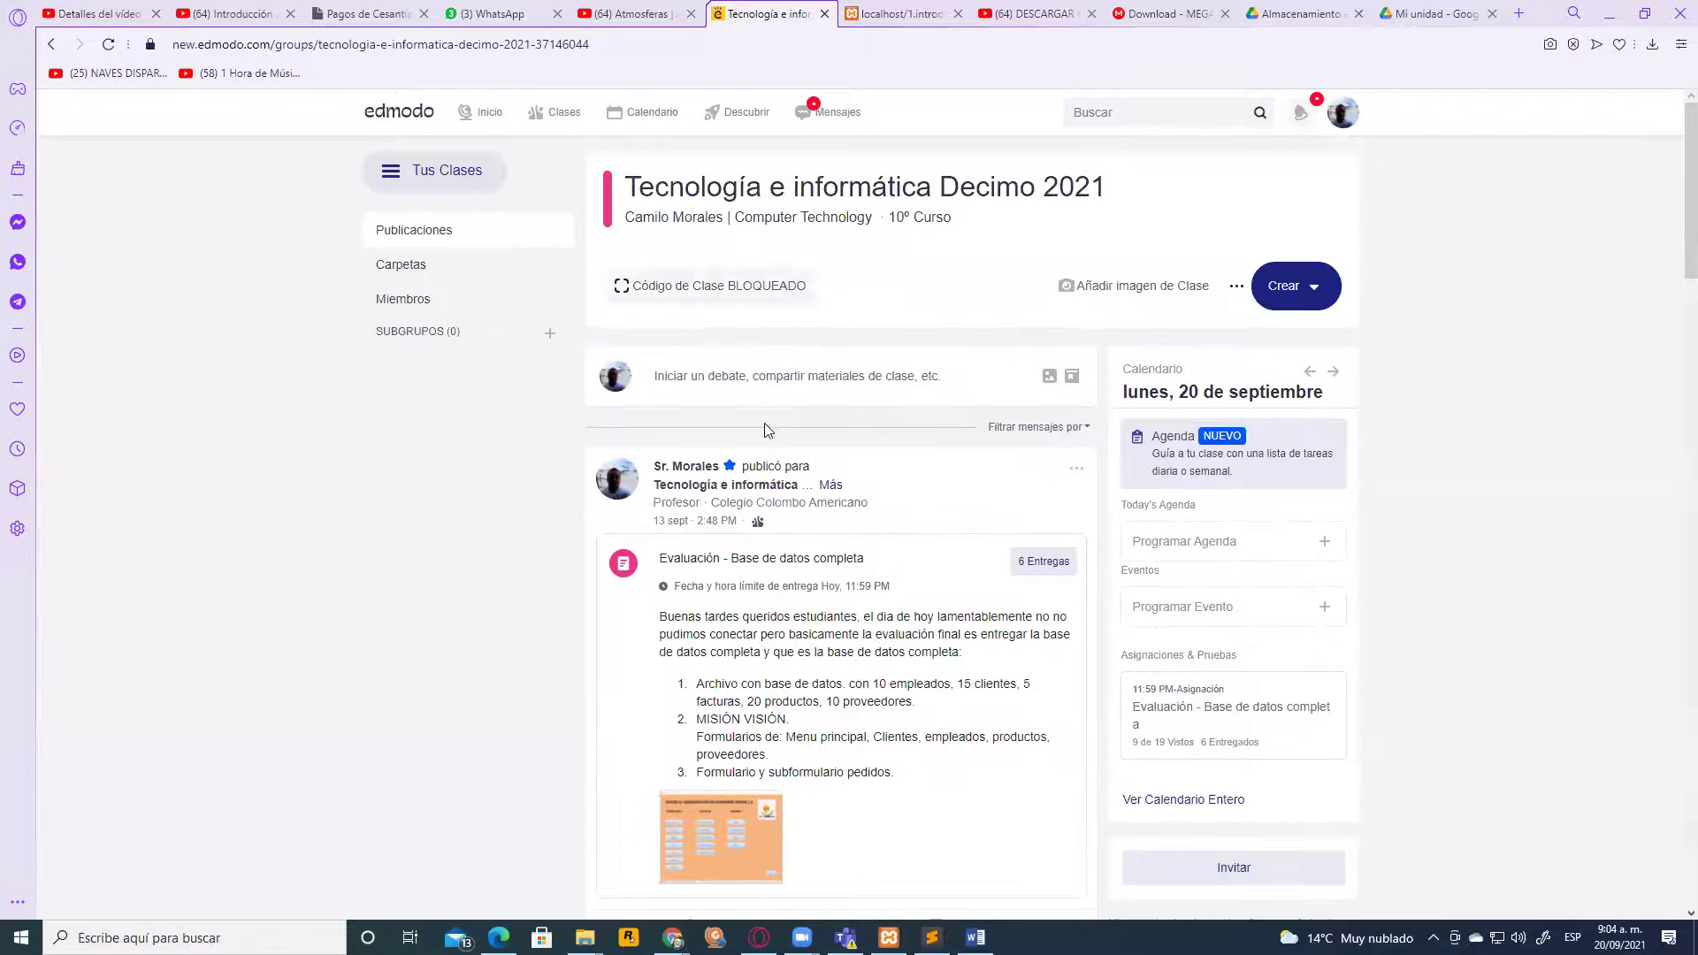
Open a blank 'Asignación sin título' form via Crear > Assignment > Nuevo
{"action": "left_click", "coordinate": [1316, 291]}
{"action": "mouse_move", "coordinate": [1203, 421]}
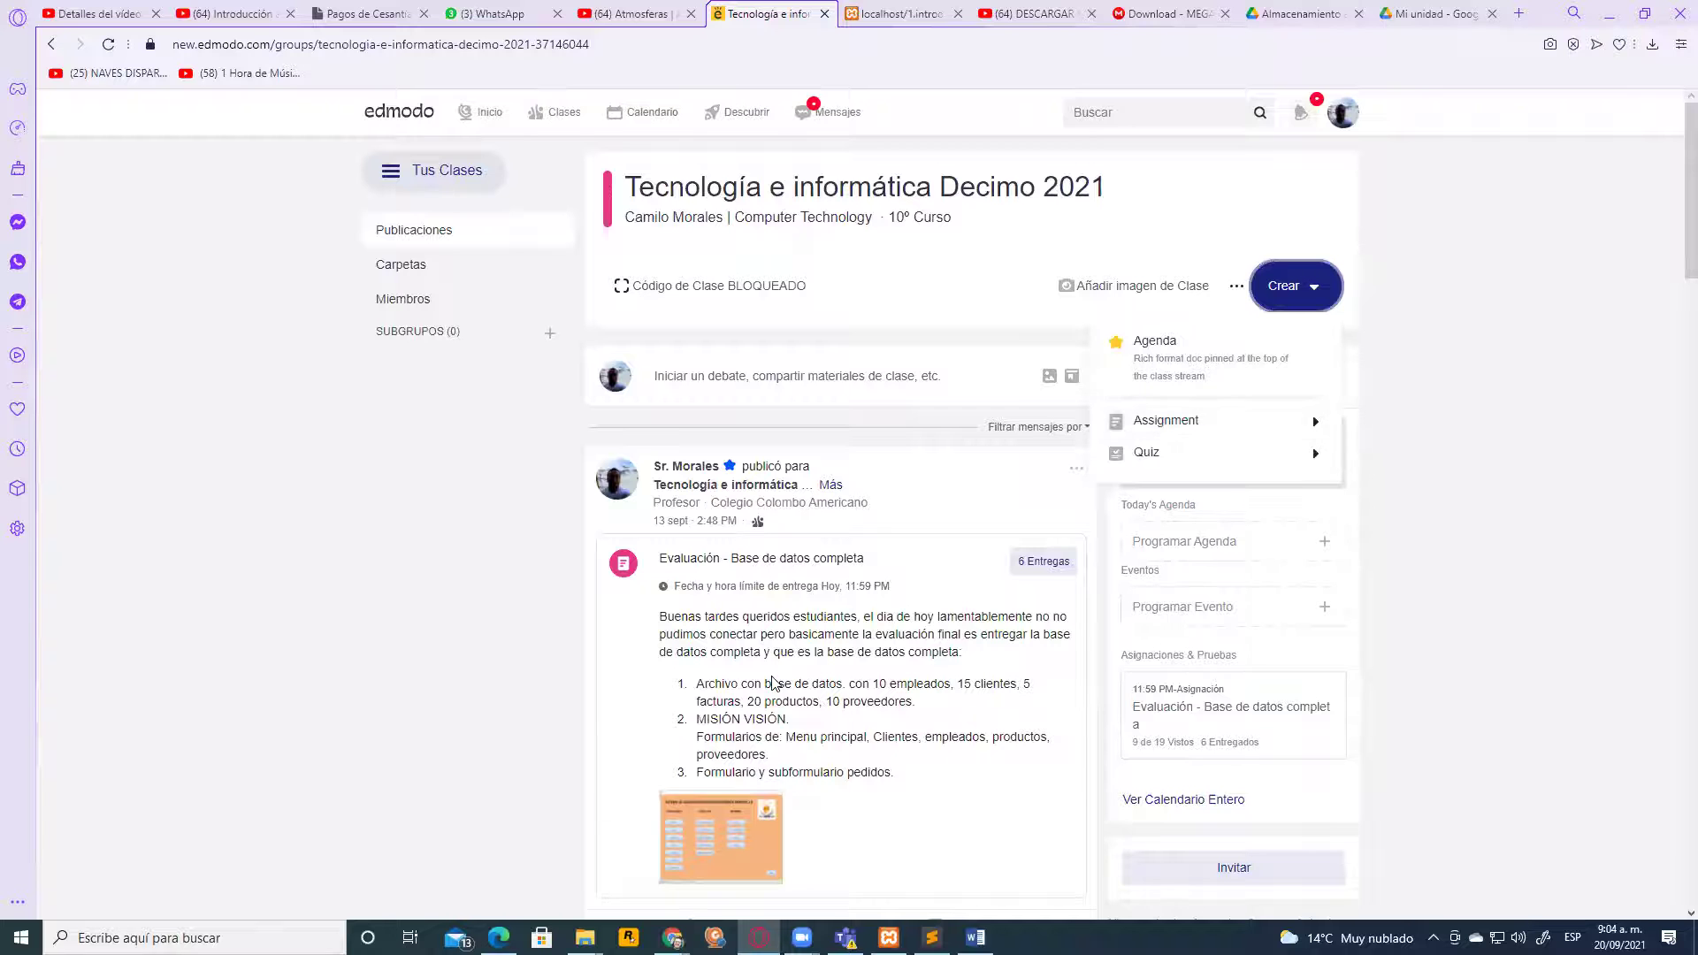
{"action": "scroll", "coordinate": [864, 637], "scroll_direction": "down", "scroll_amount": 7}
{"action": "scroll", "coordinate": [864, 637], "scroll_direction": "up", "scroll_amount": 6}
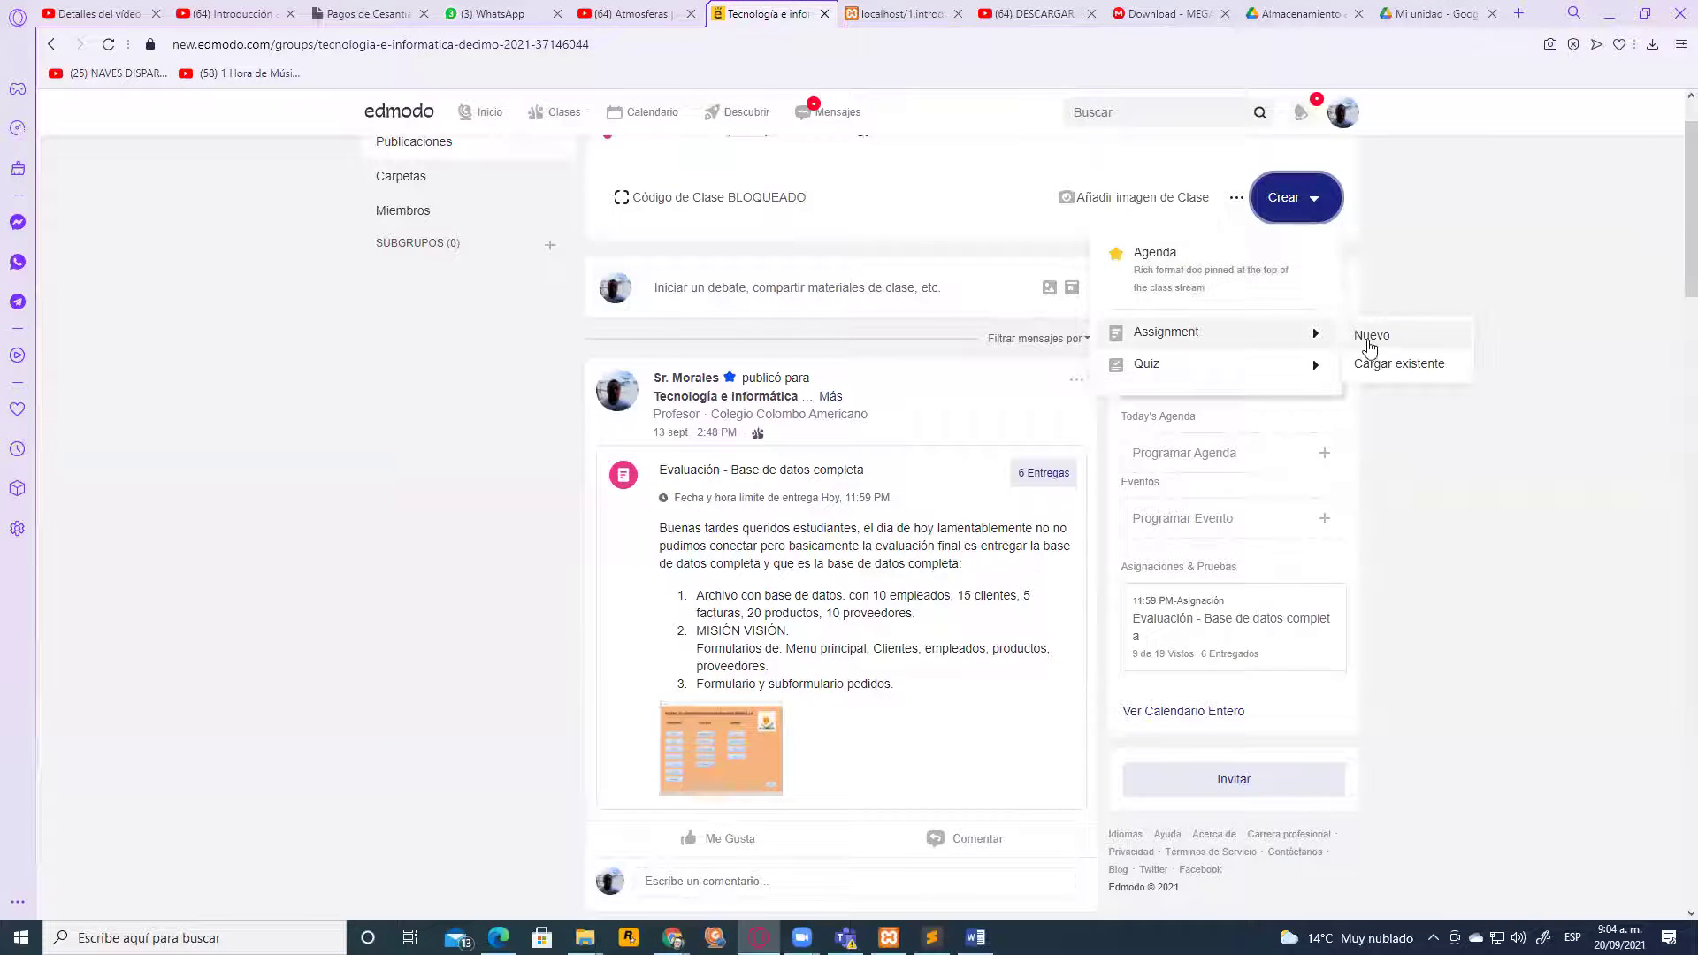
{"action": "left_click", "coordinate": [1119, 413]}
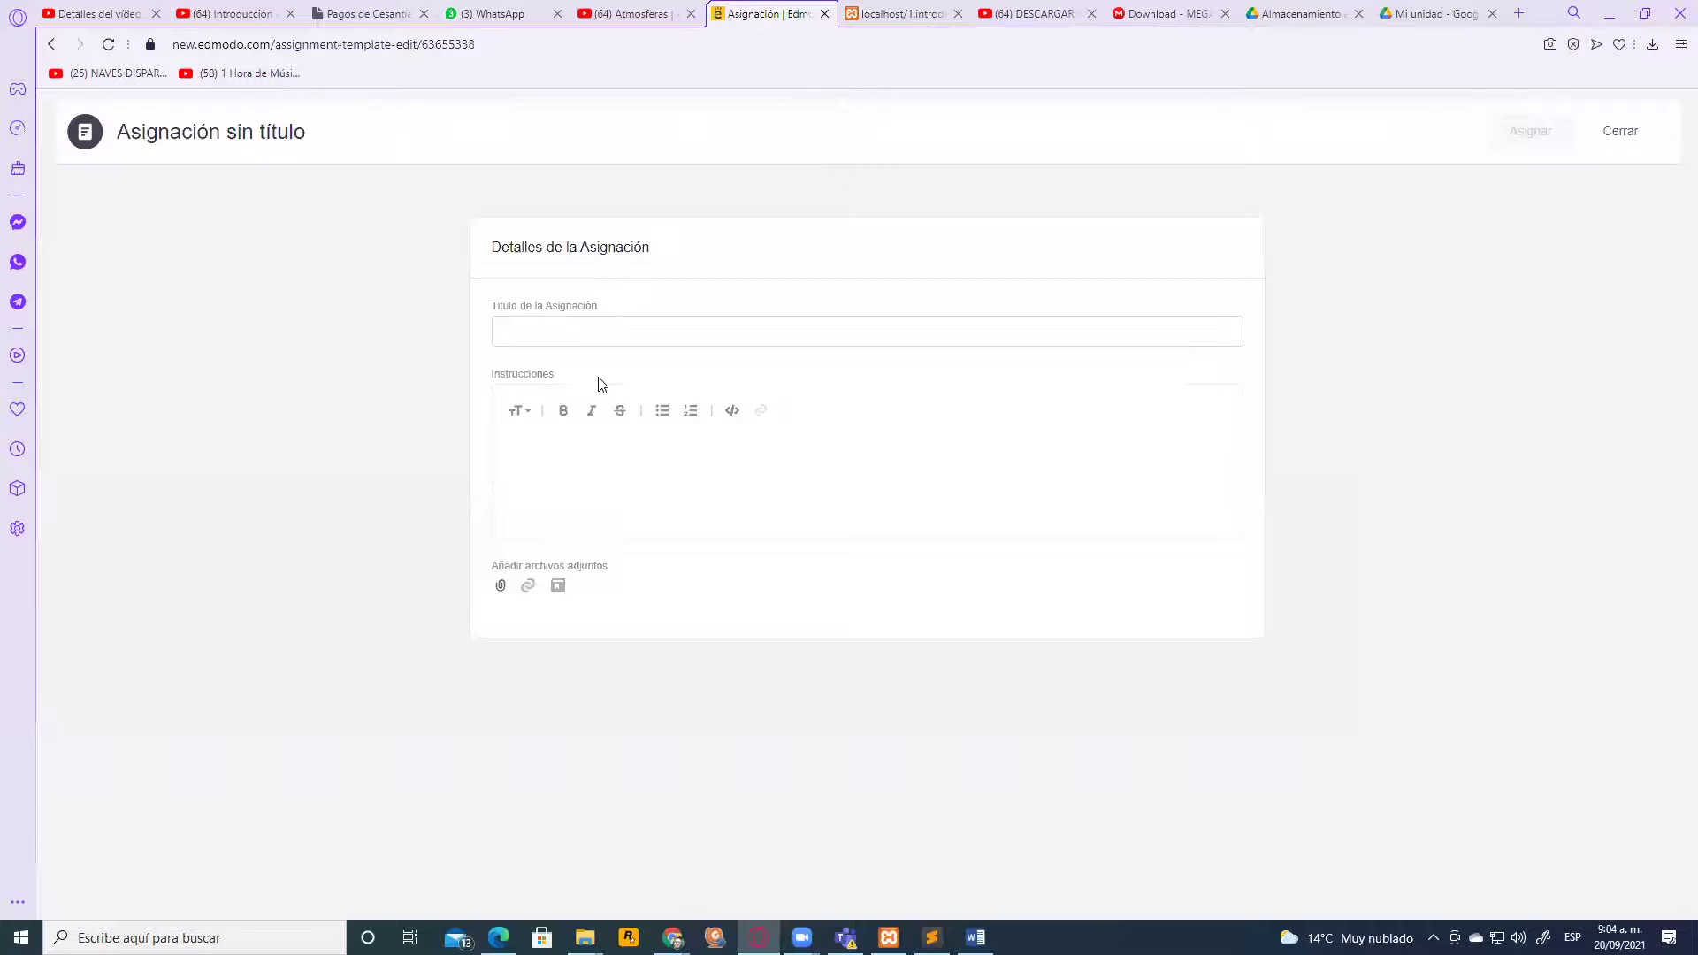
Title the assignment 'Sesión 21 - Descarga e instalación de Photoshop Cs6 Portable'
{"action": "left_click", "coordinate": [541, 342]}
{"action": "type", "text": "S"}
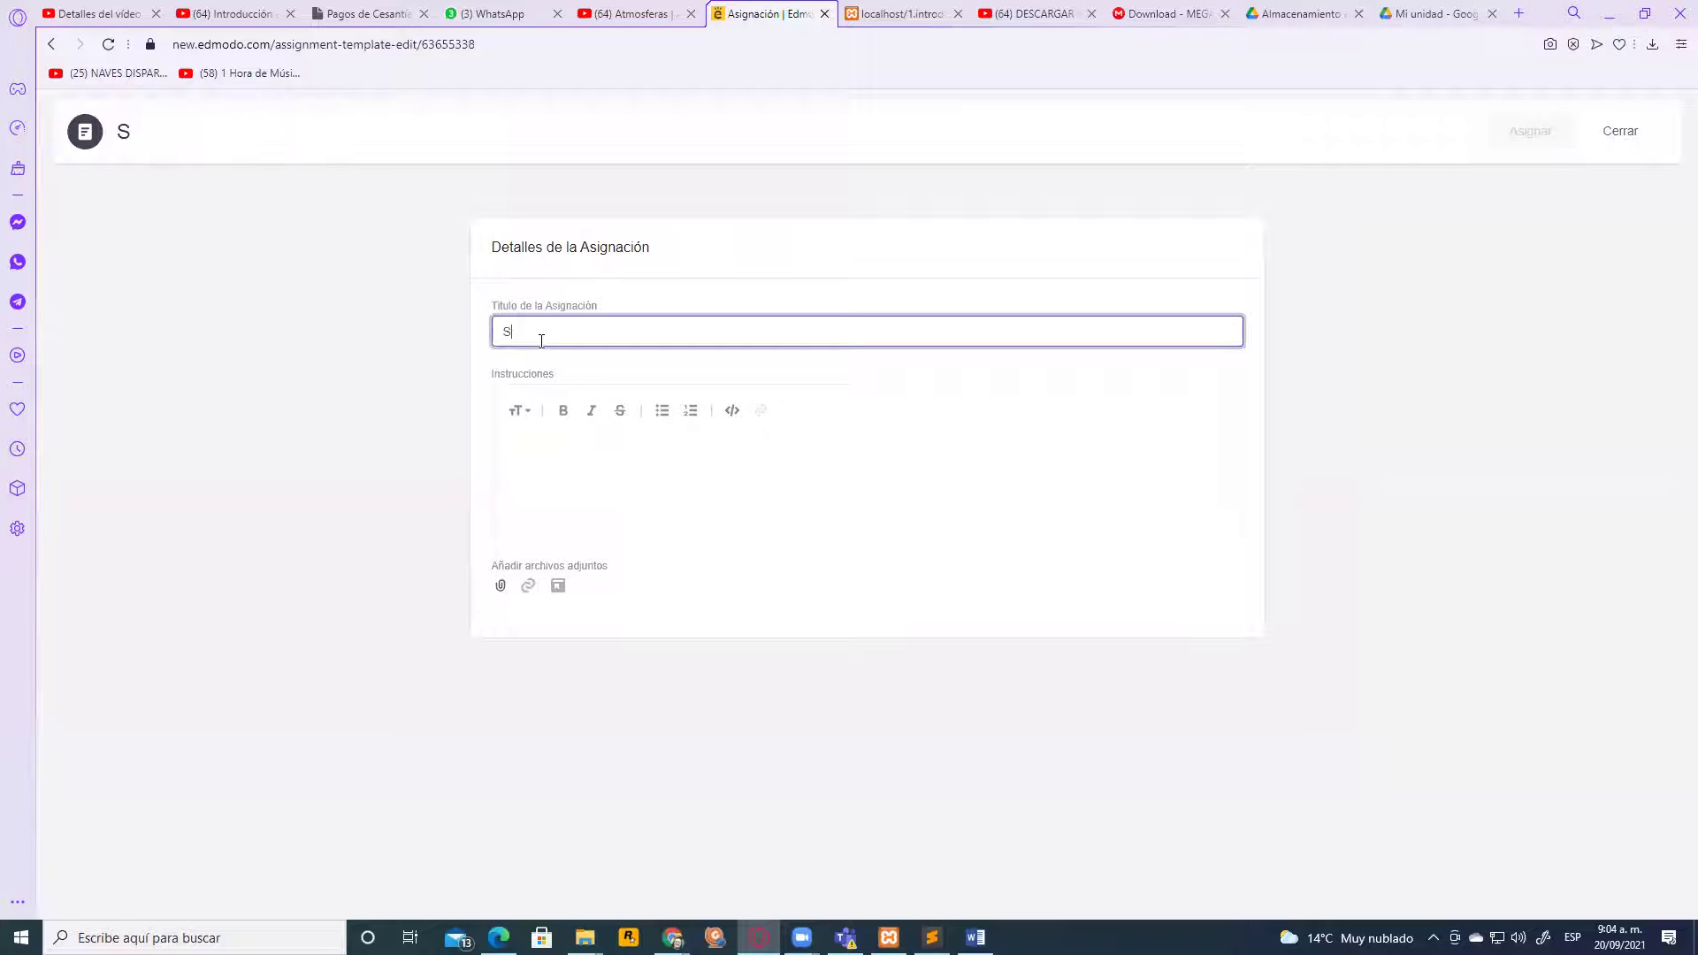
{"action": "type", "text": "esión 21 -"}
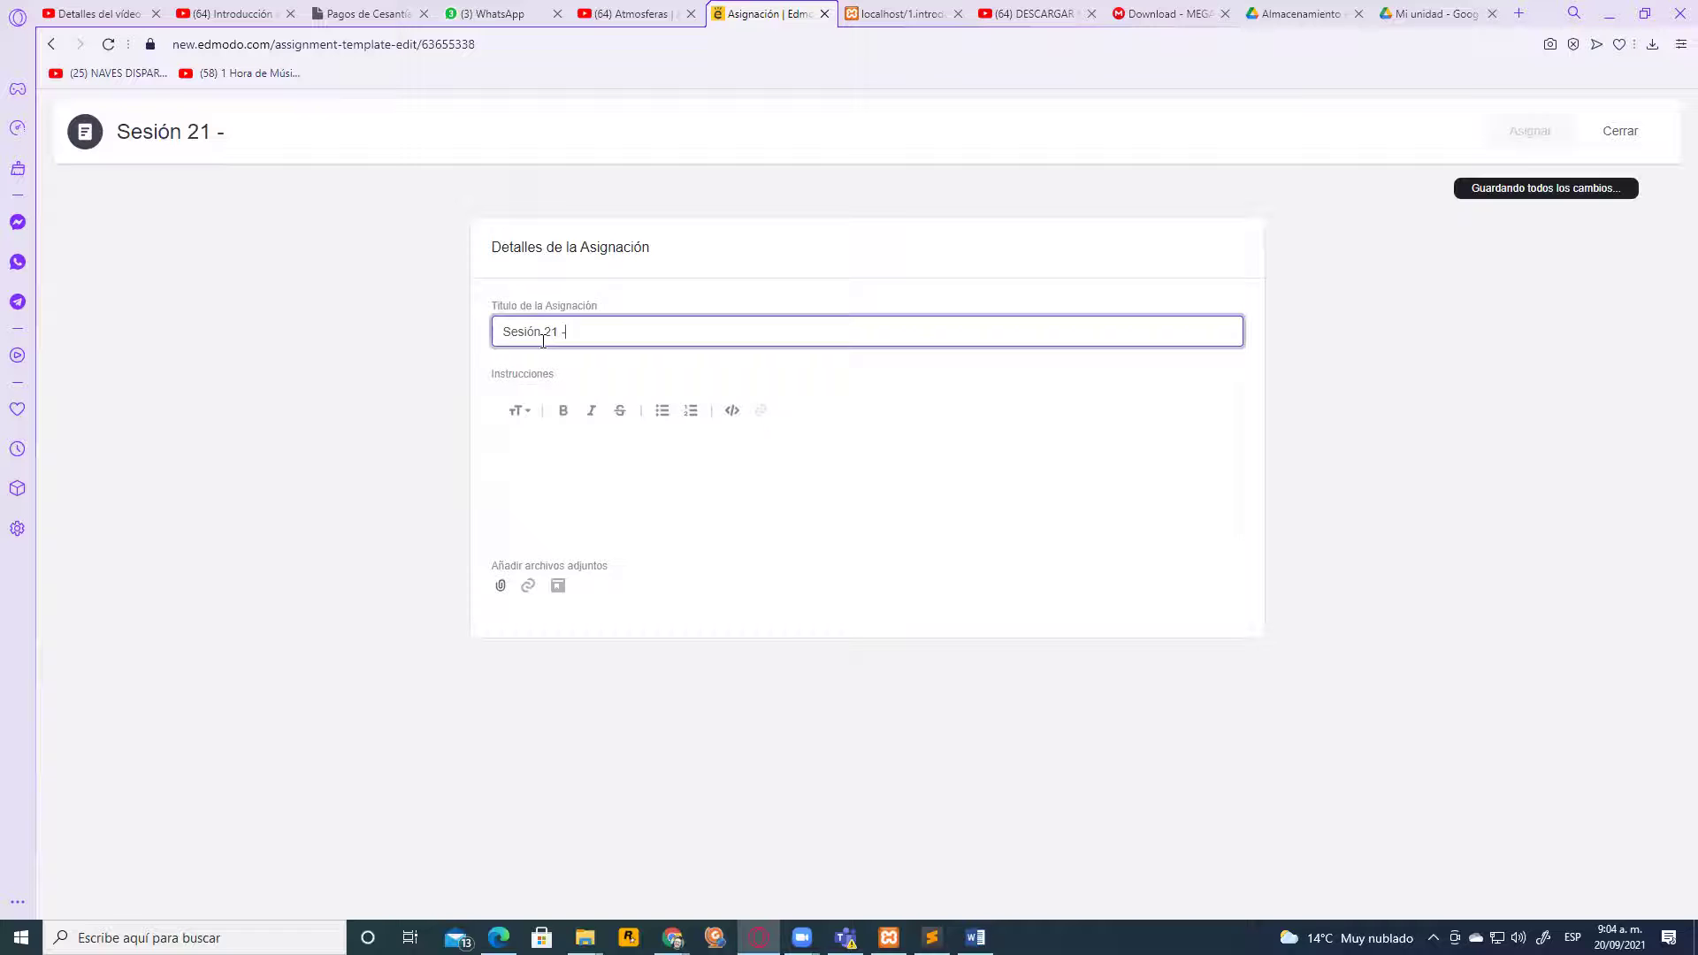
{"action": "type", "text": " Intsla"}
{"action": "key", "text": "BackSpace"}
{"action": "key", "text": "BackSpace"}
{"action": "key", "text": "BackSpace"}
{"action": "key", "text": "BackSpace"}
{"action": "key", "text": "BackSpace"}
{"action": "key", "text": "BackSpace"}
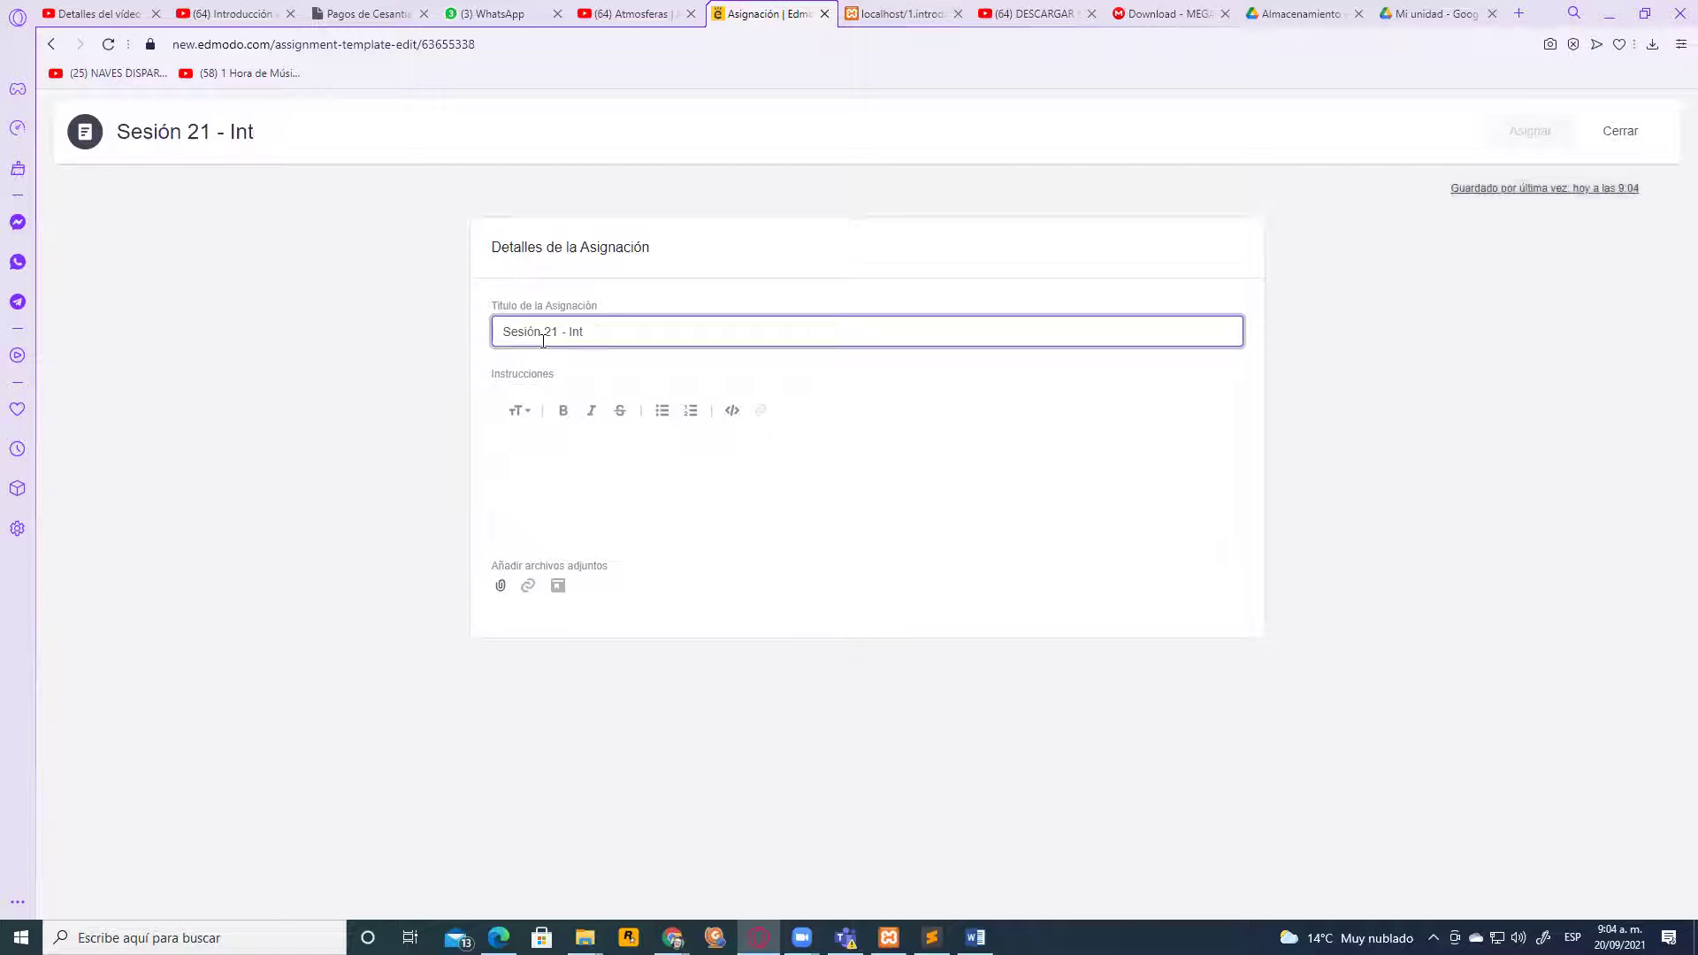
{"action": "type", "text": "De"}
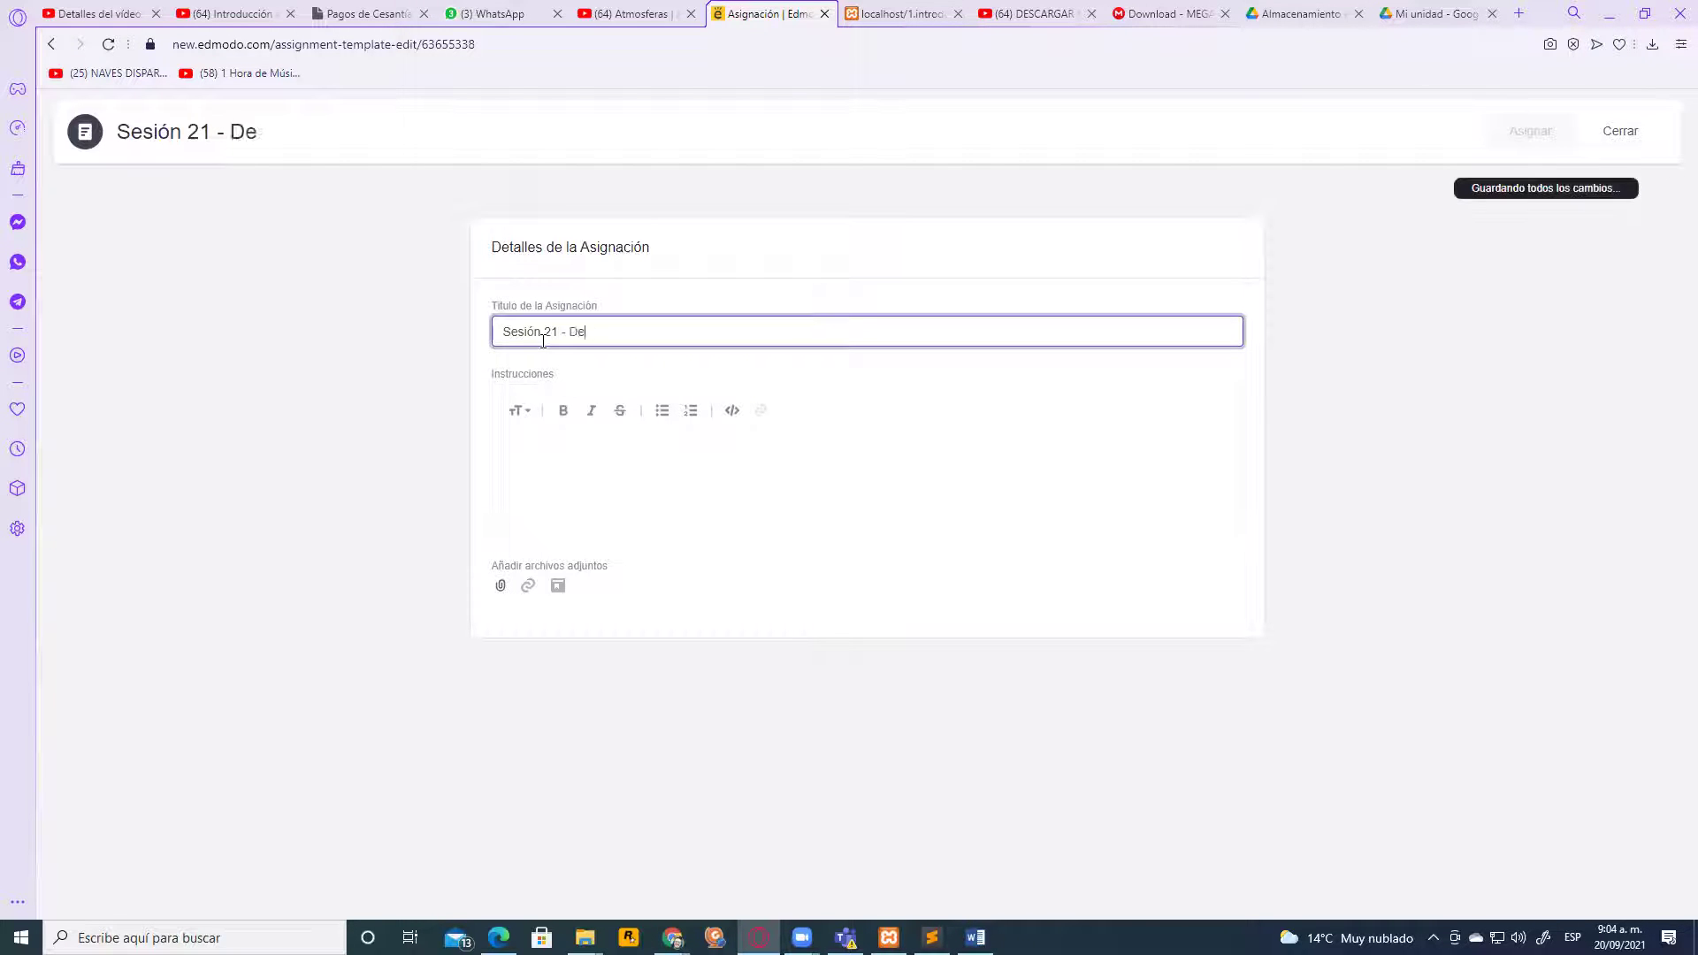
{"action": "type", "text": "scarga e inst"}
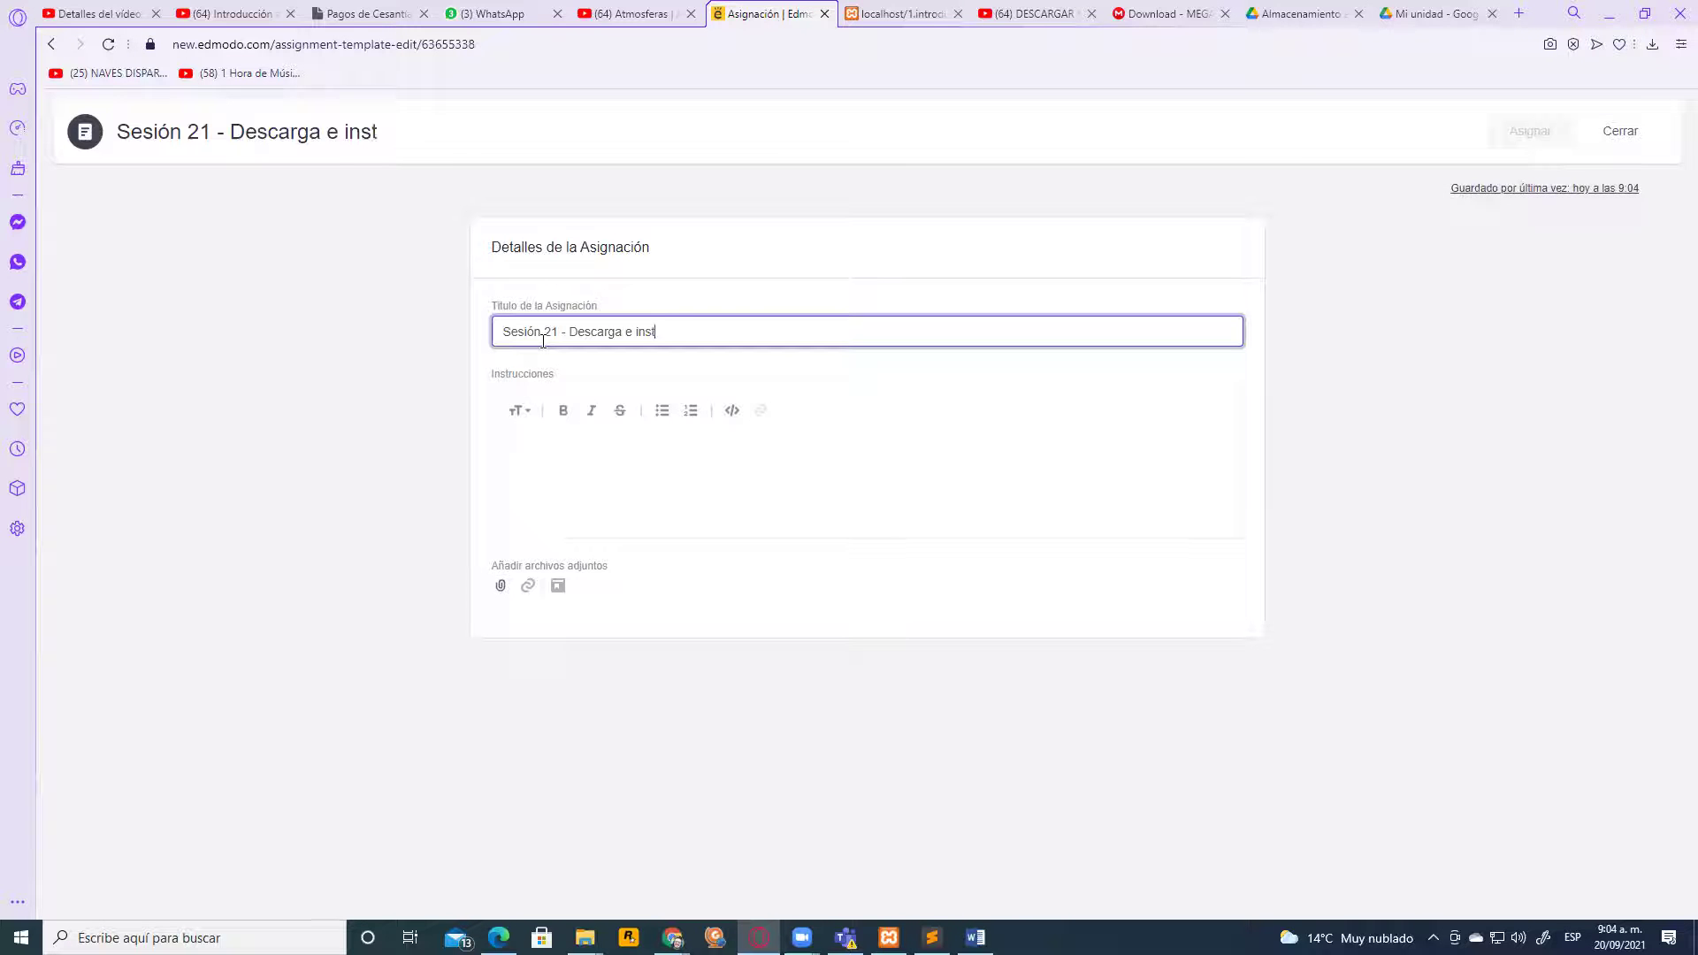
{"action": "type", "text": "alación"}
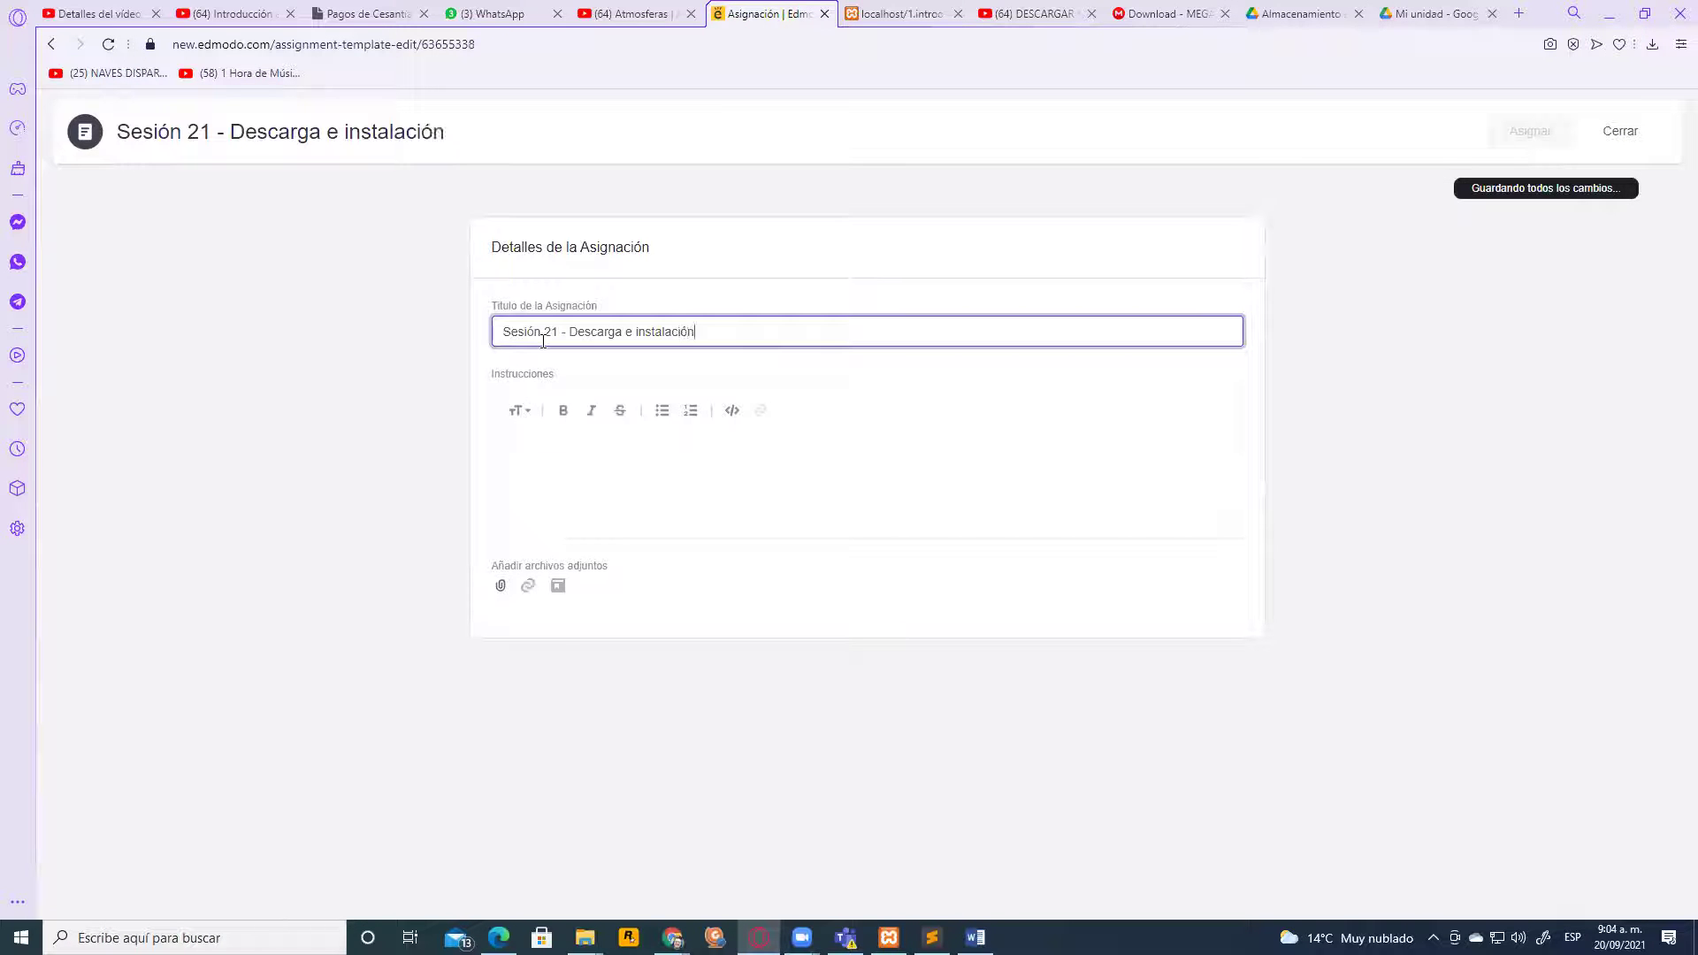
{"action": "type", "text": " de Photo"}
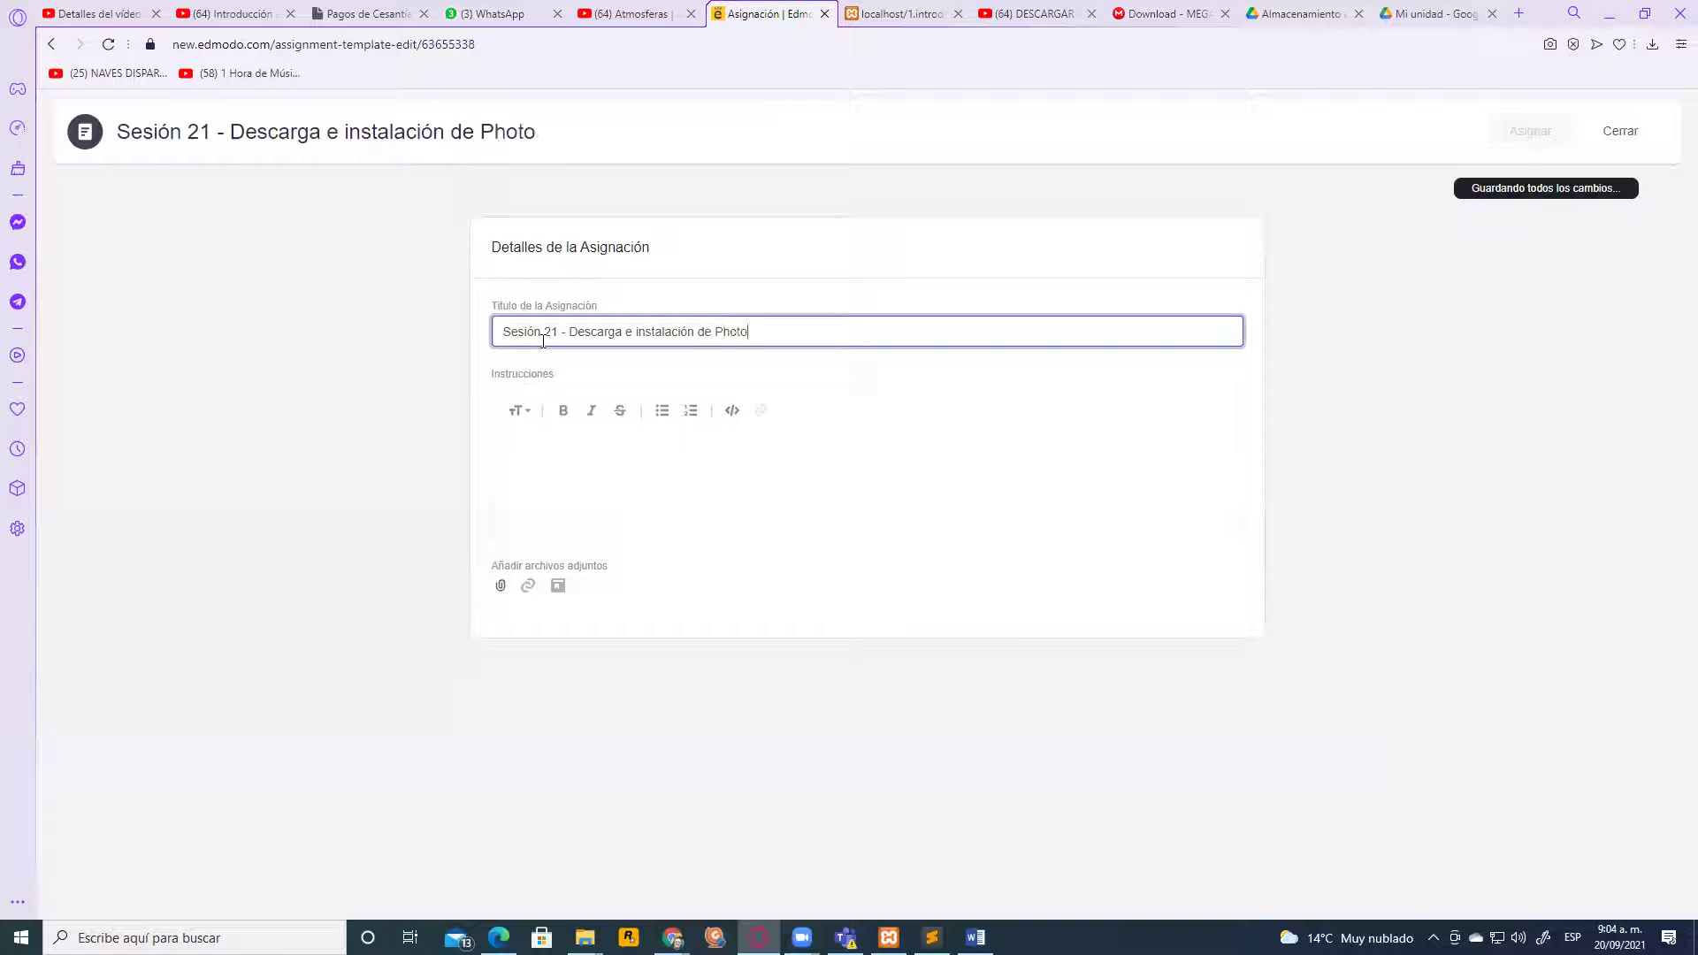
{"action": "type", "text": "shop Cs6"}
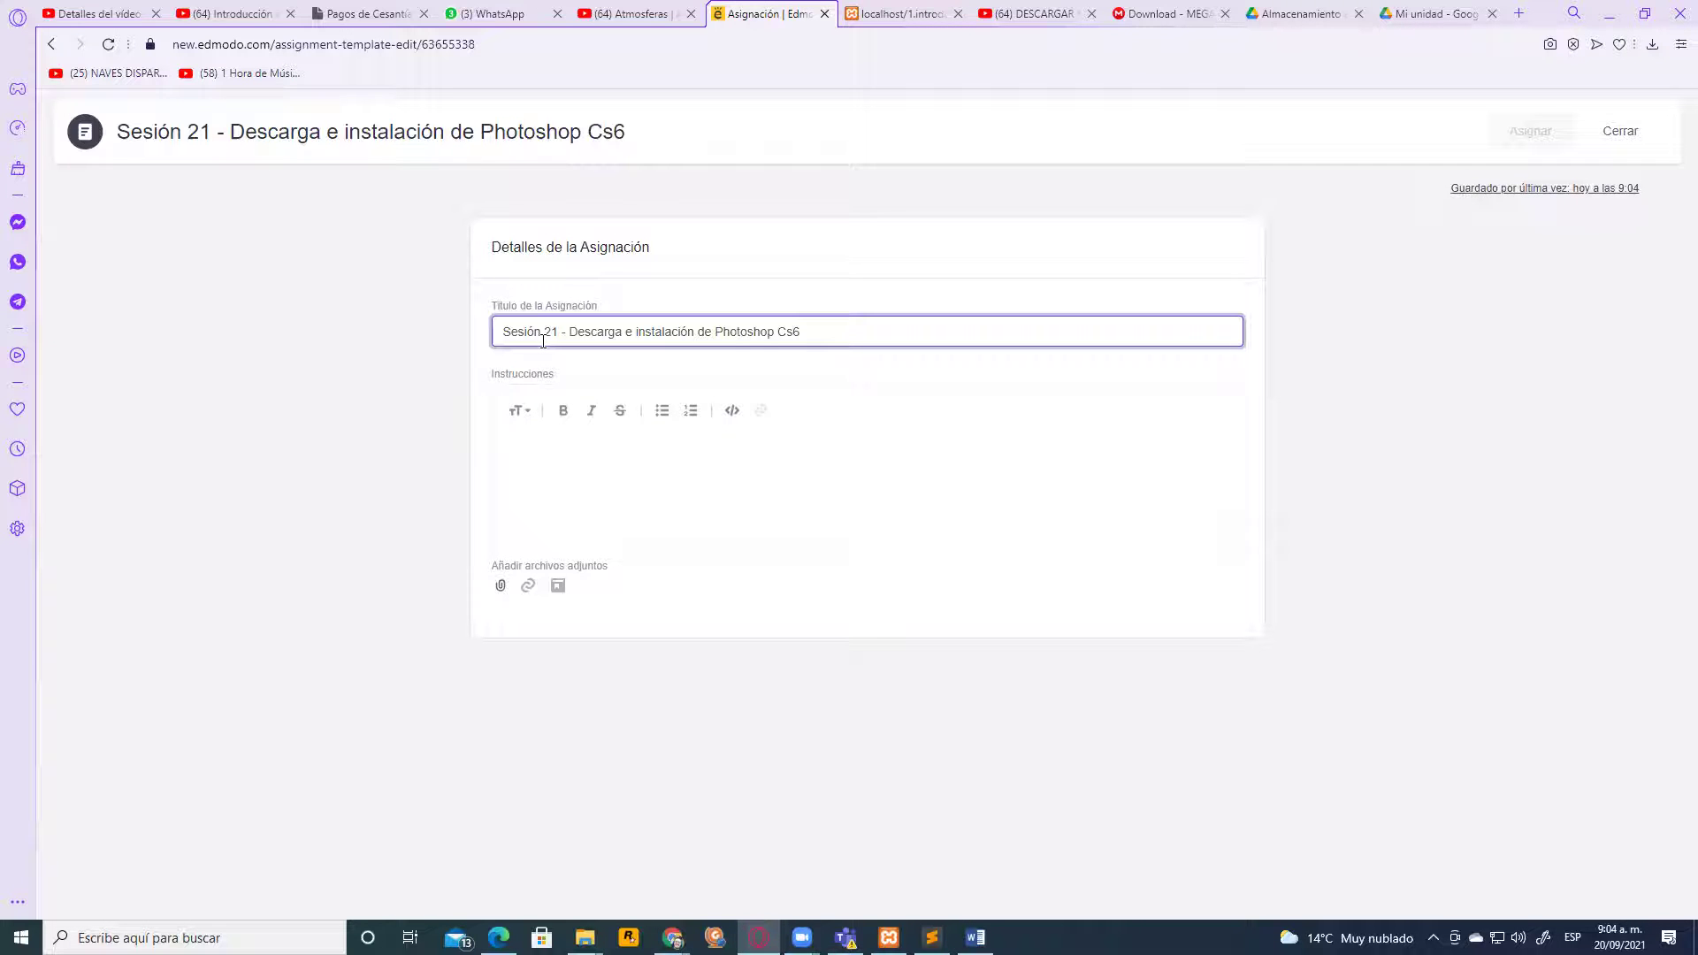
{"action": "type", "text": "Portable"}
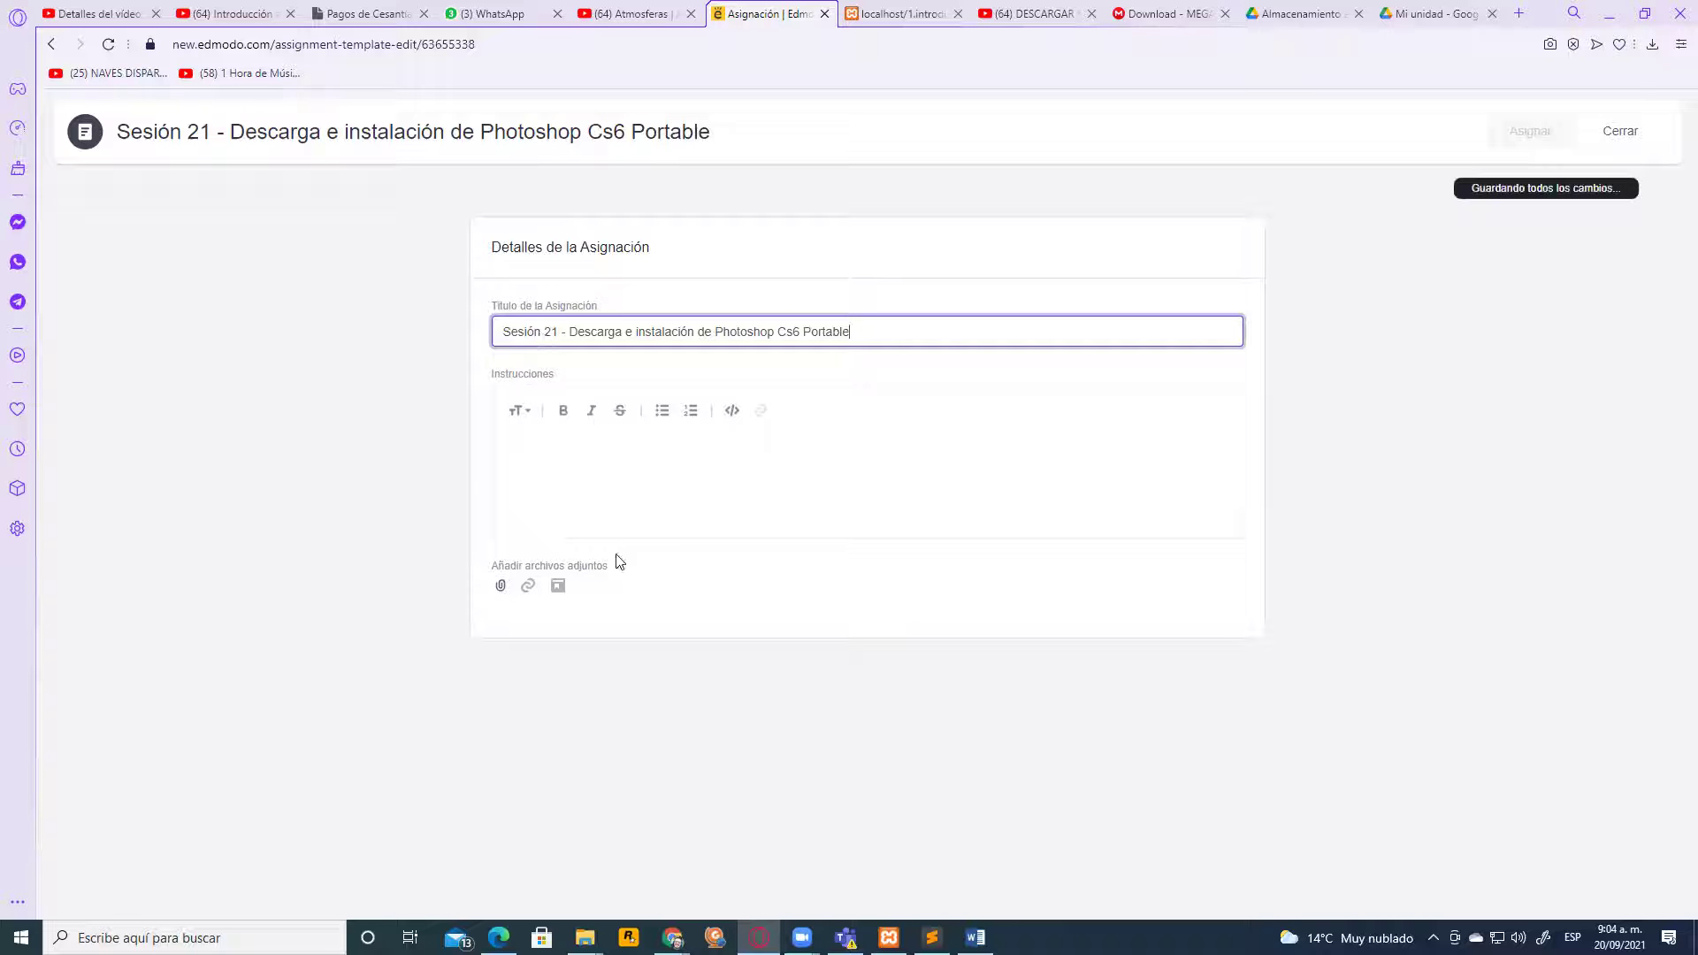
{"action": "left_click", "coordinate": [603, 460]}
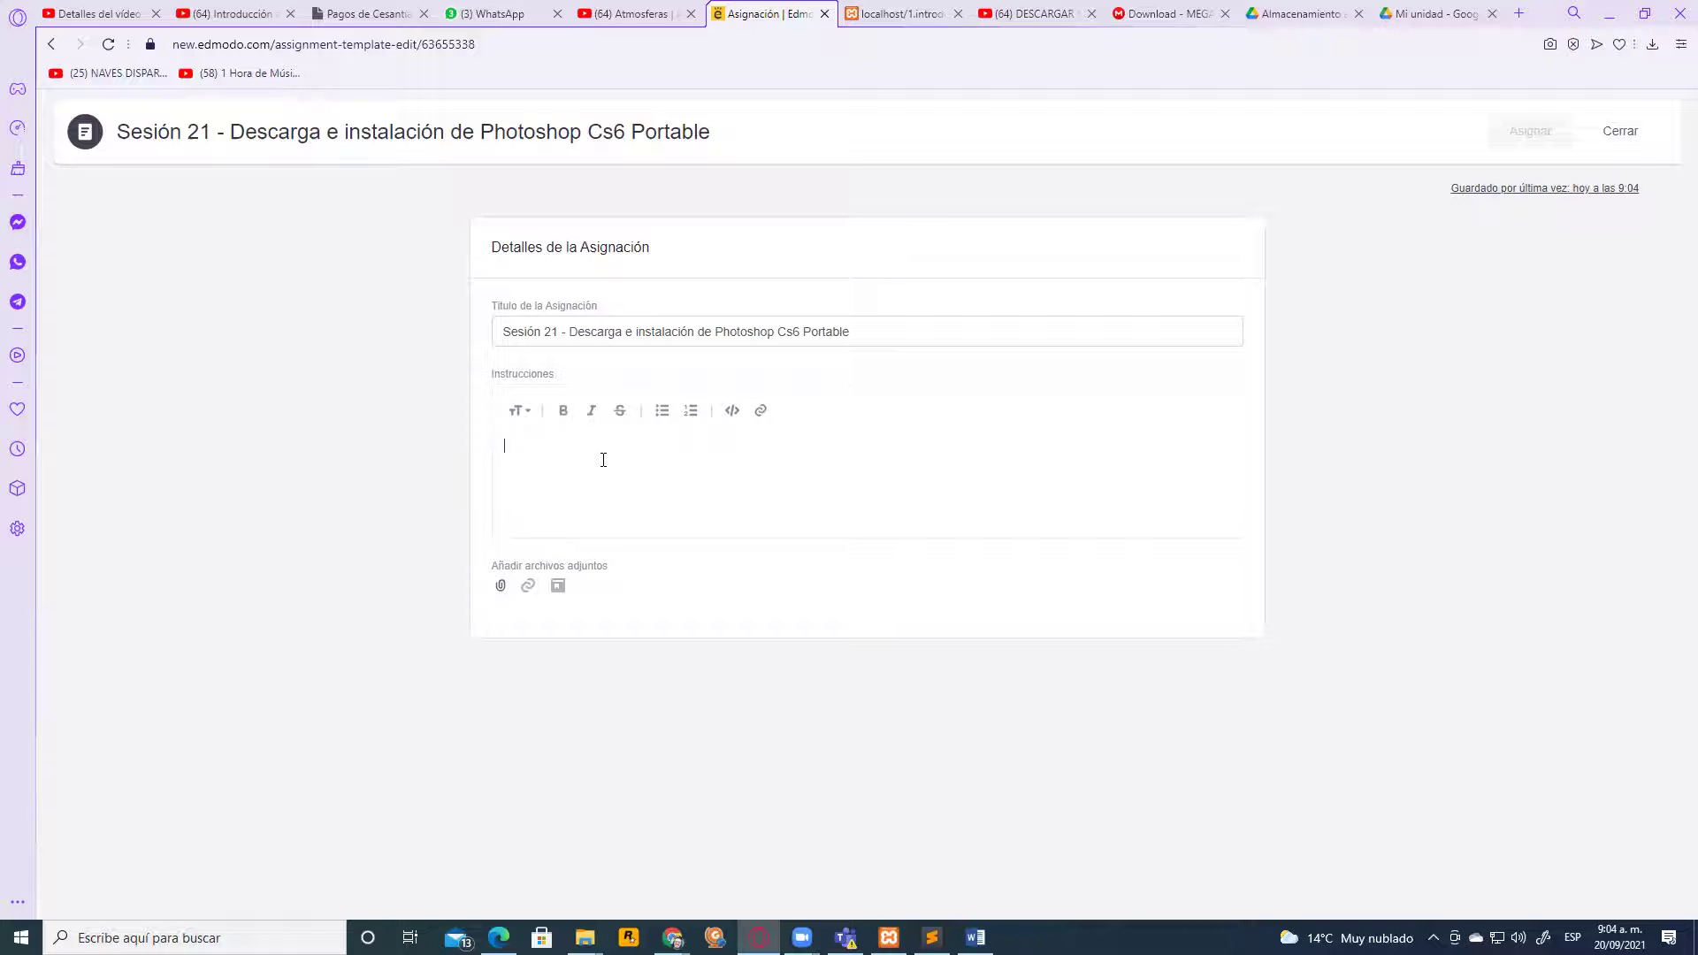
Begin the instructions greeting the students and introducing the software to finish the school year
{"action": "left_click", "coordinate": [603, 460]}
{"action": "type", "text": "B"}
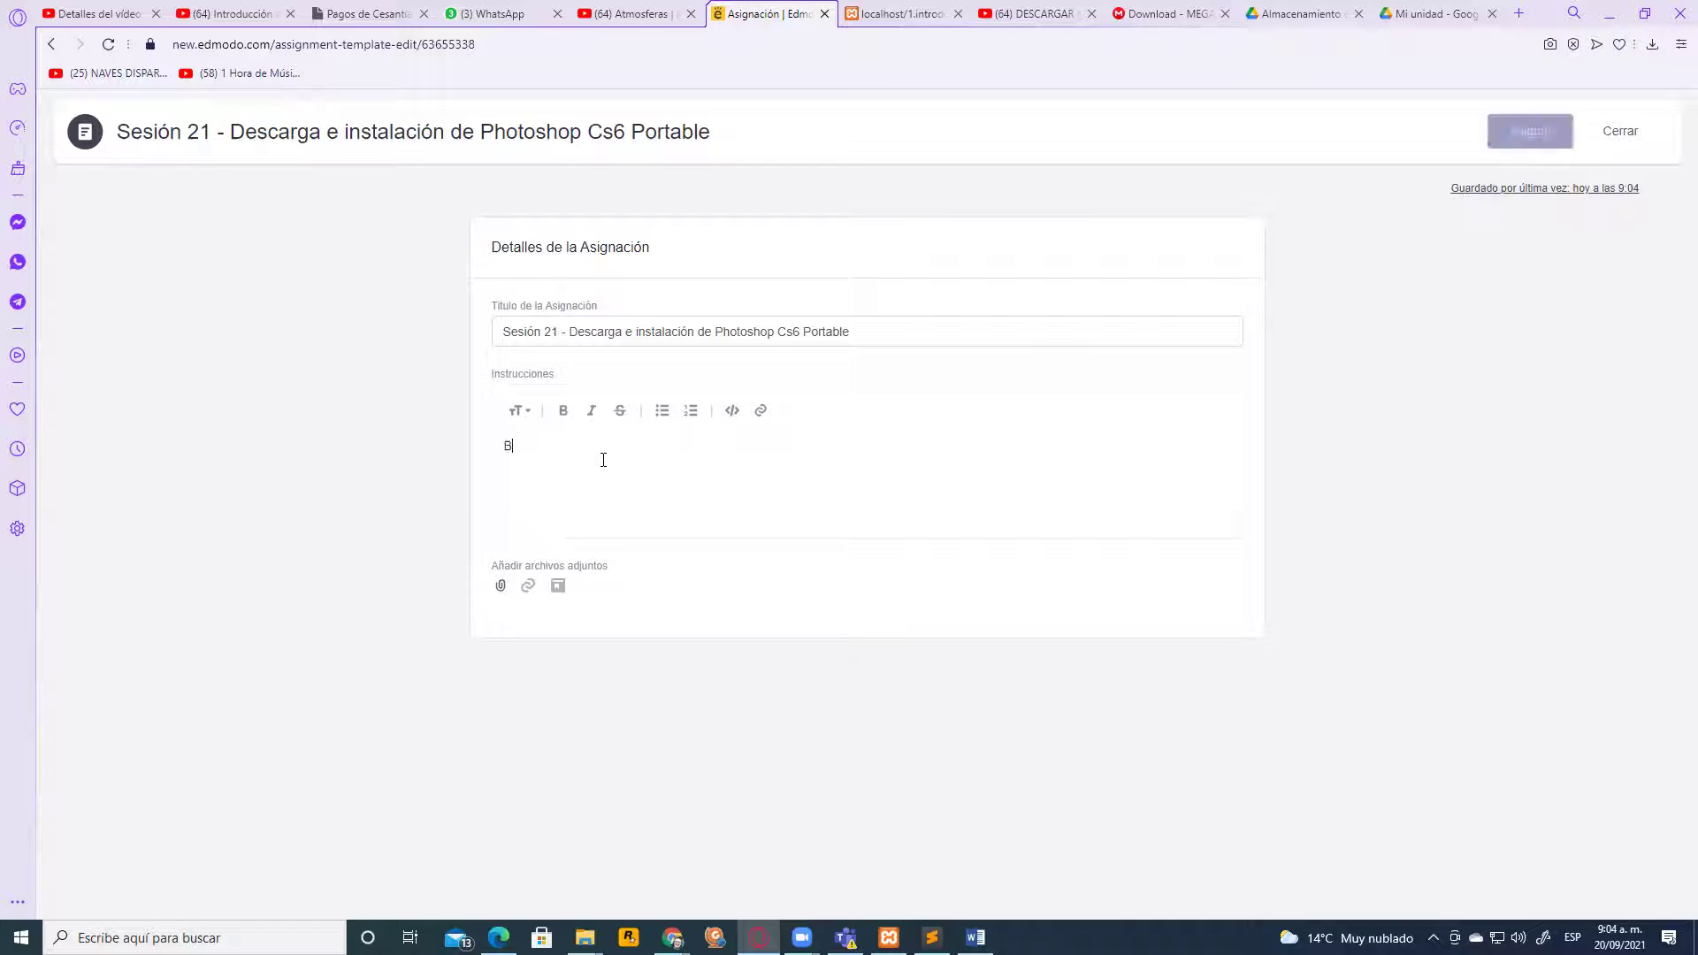
{"action": "type", "text": "uenos diás"}
{"action": "key", "text": "BackSpace"}
{"action": "key", "text": "BackSpace"}
{"action": "key", "text": "BackSpace"}
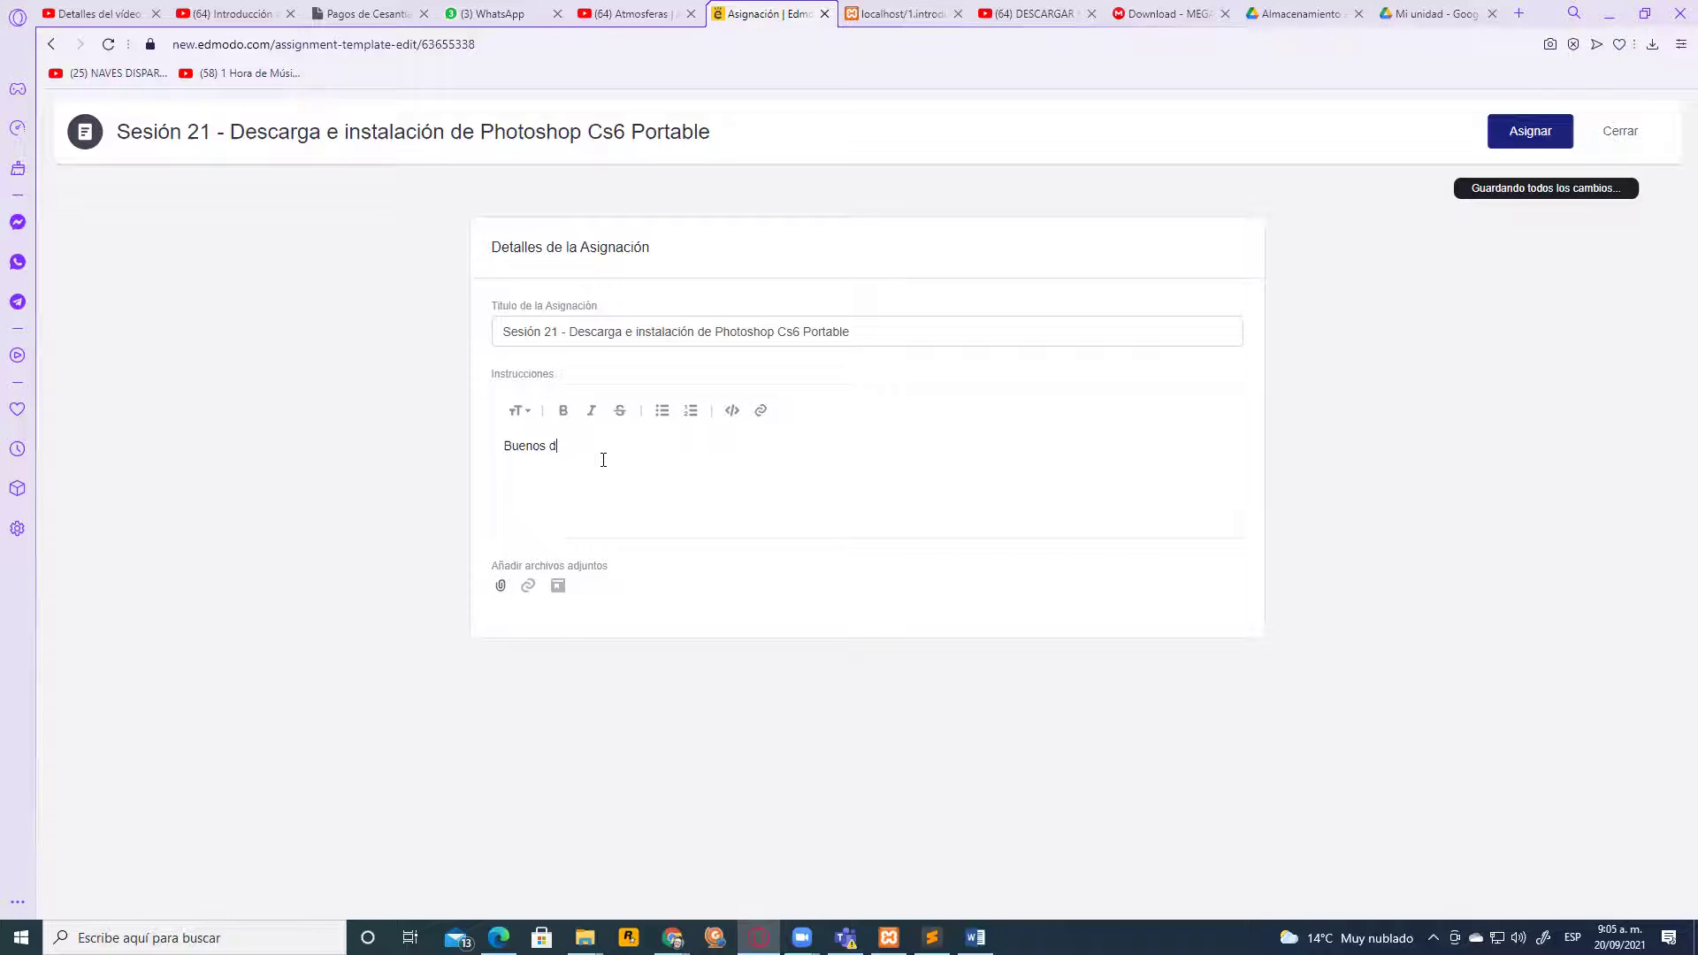
{"action": "type", "text": "ías c"}
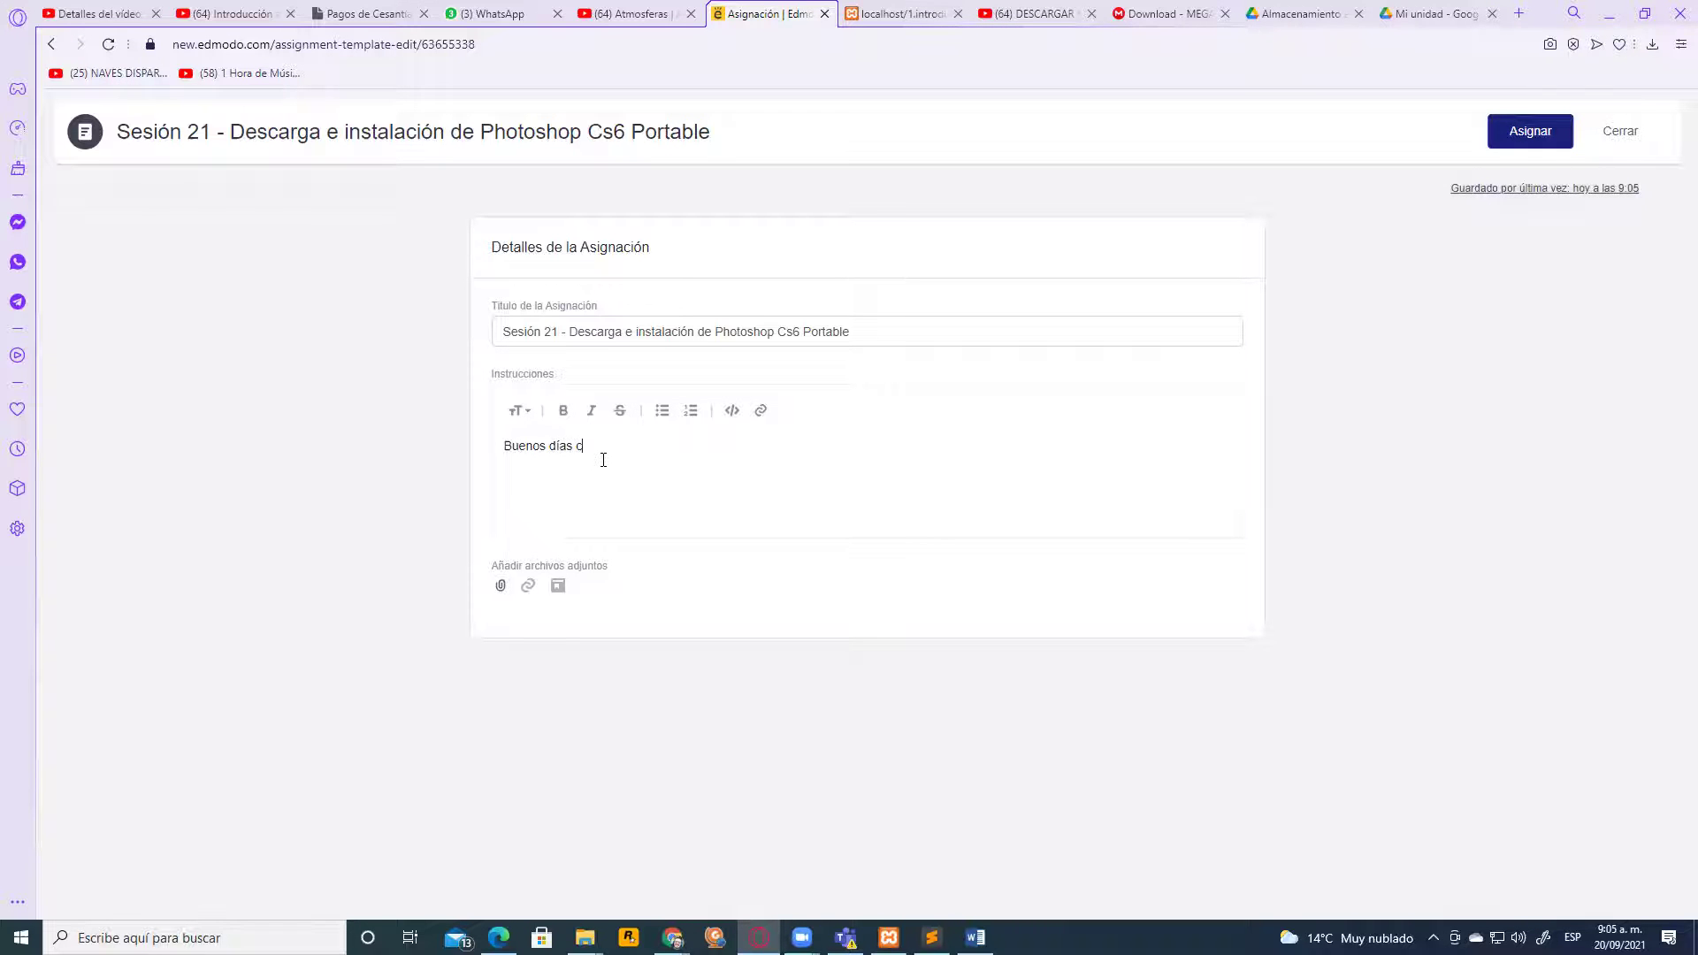
{"action": "type", "text": "hicos, el día de hoy quiero co"}
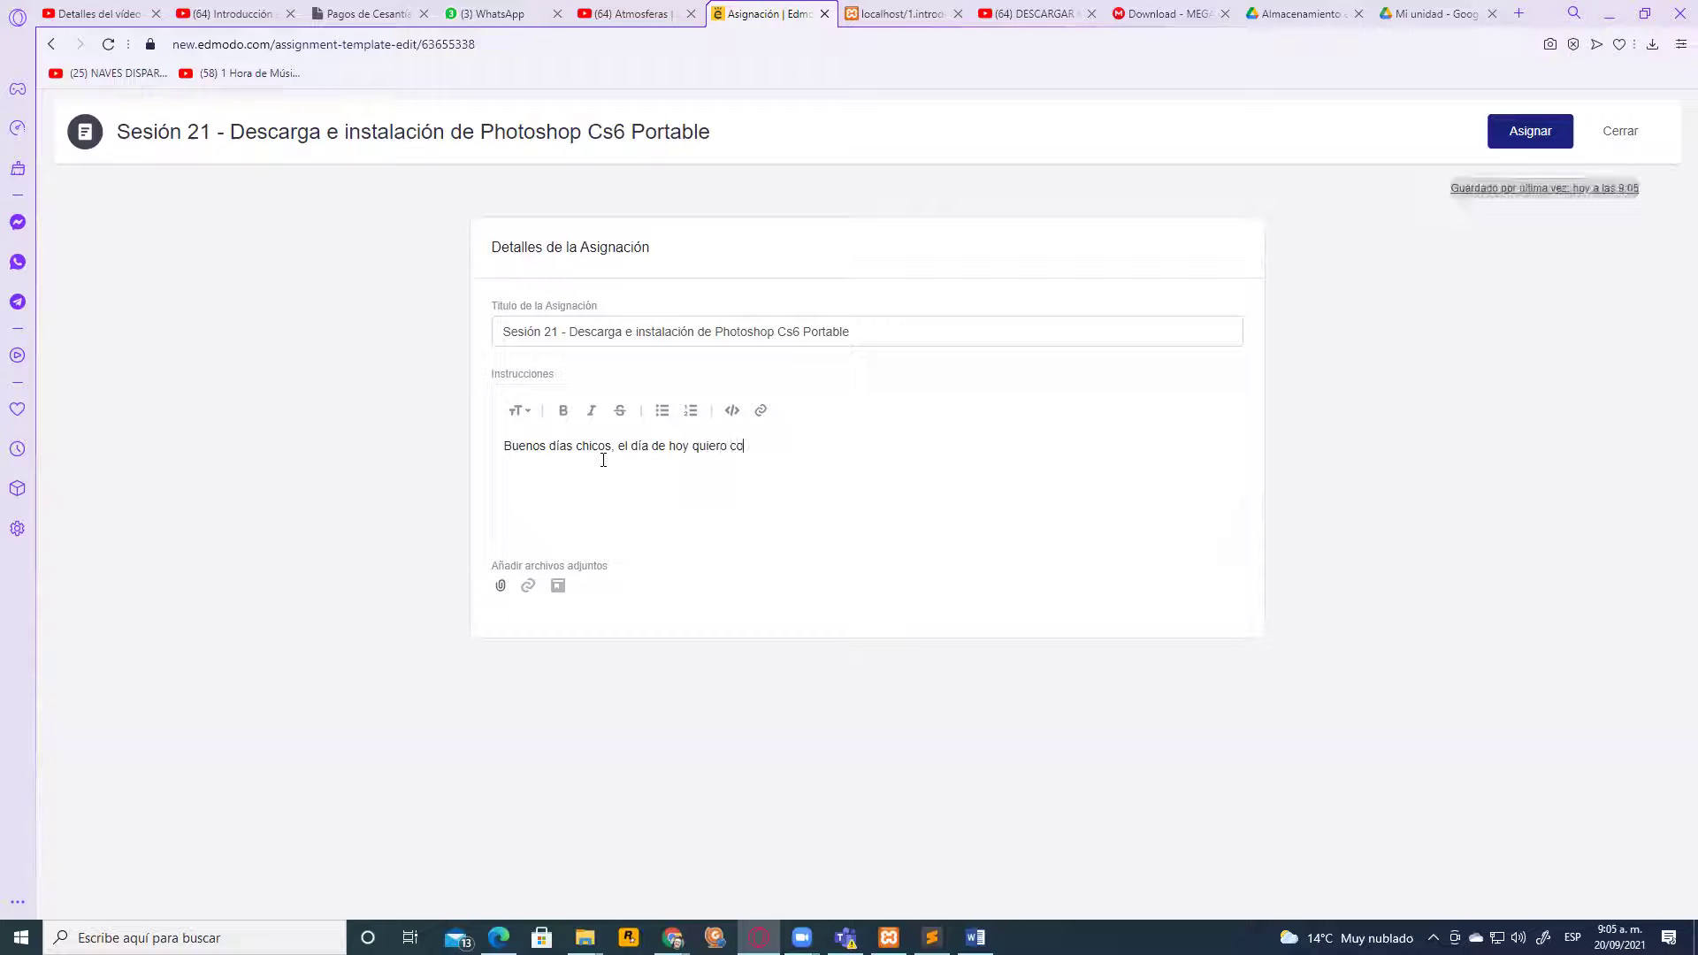
{"action": "type", "text": "mpartirles e"}
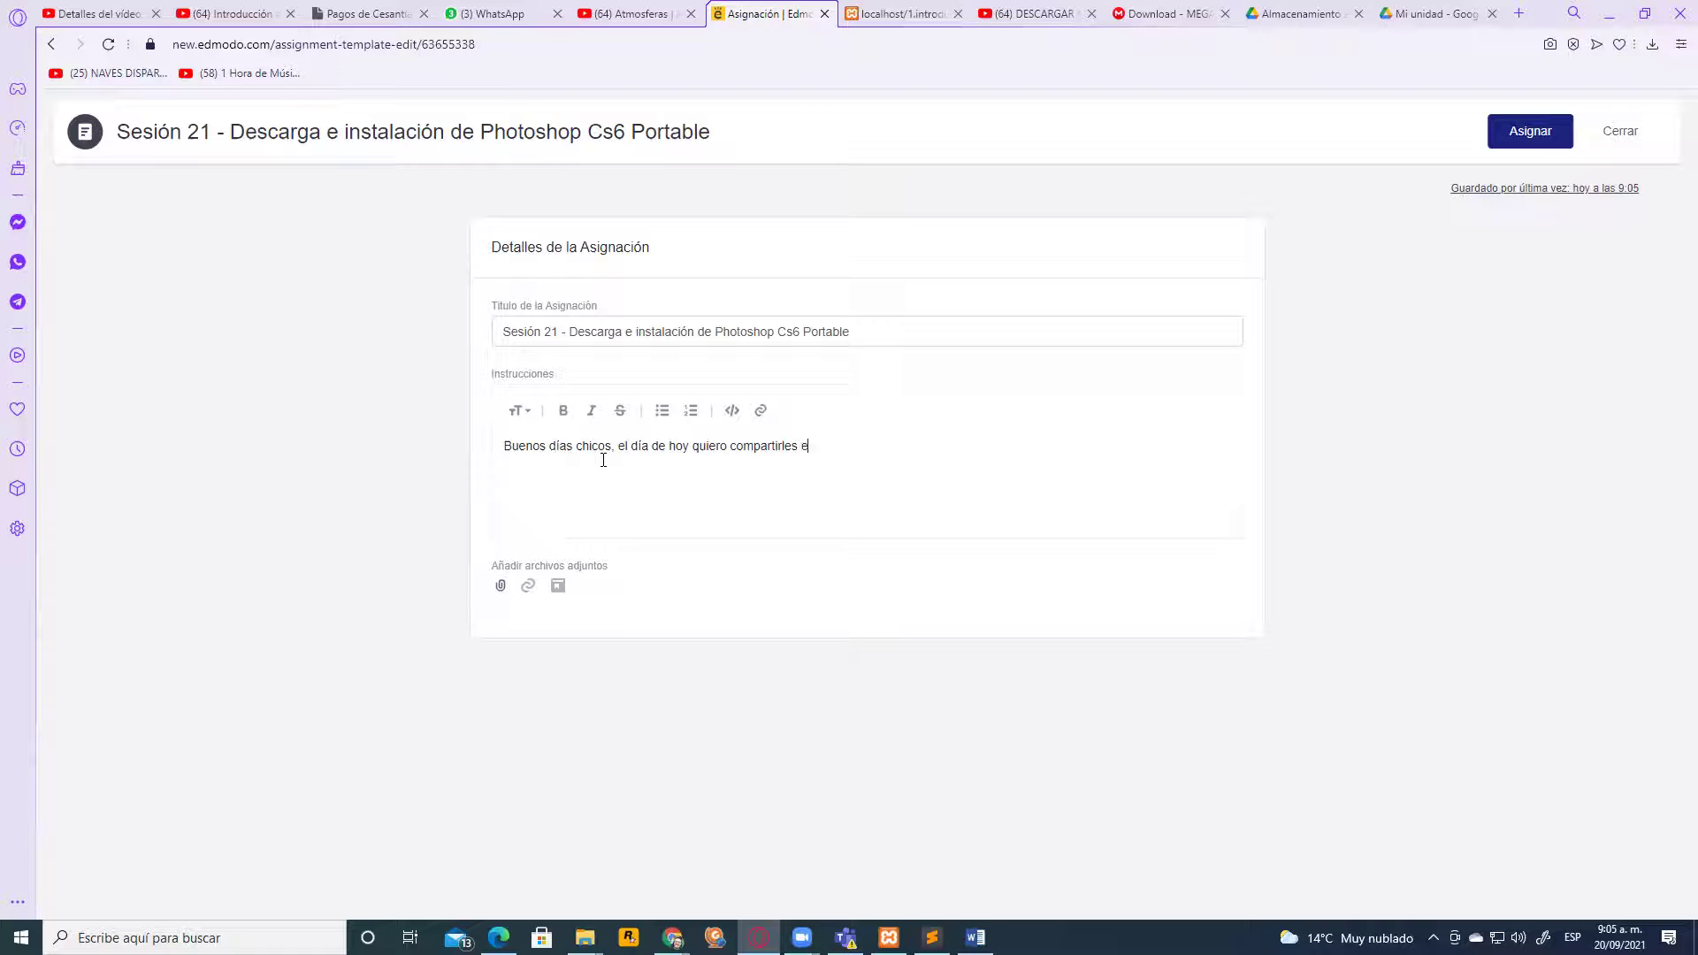
{"action": "type", "text": "l software con el que vamos a "}
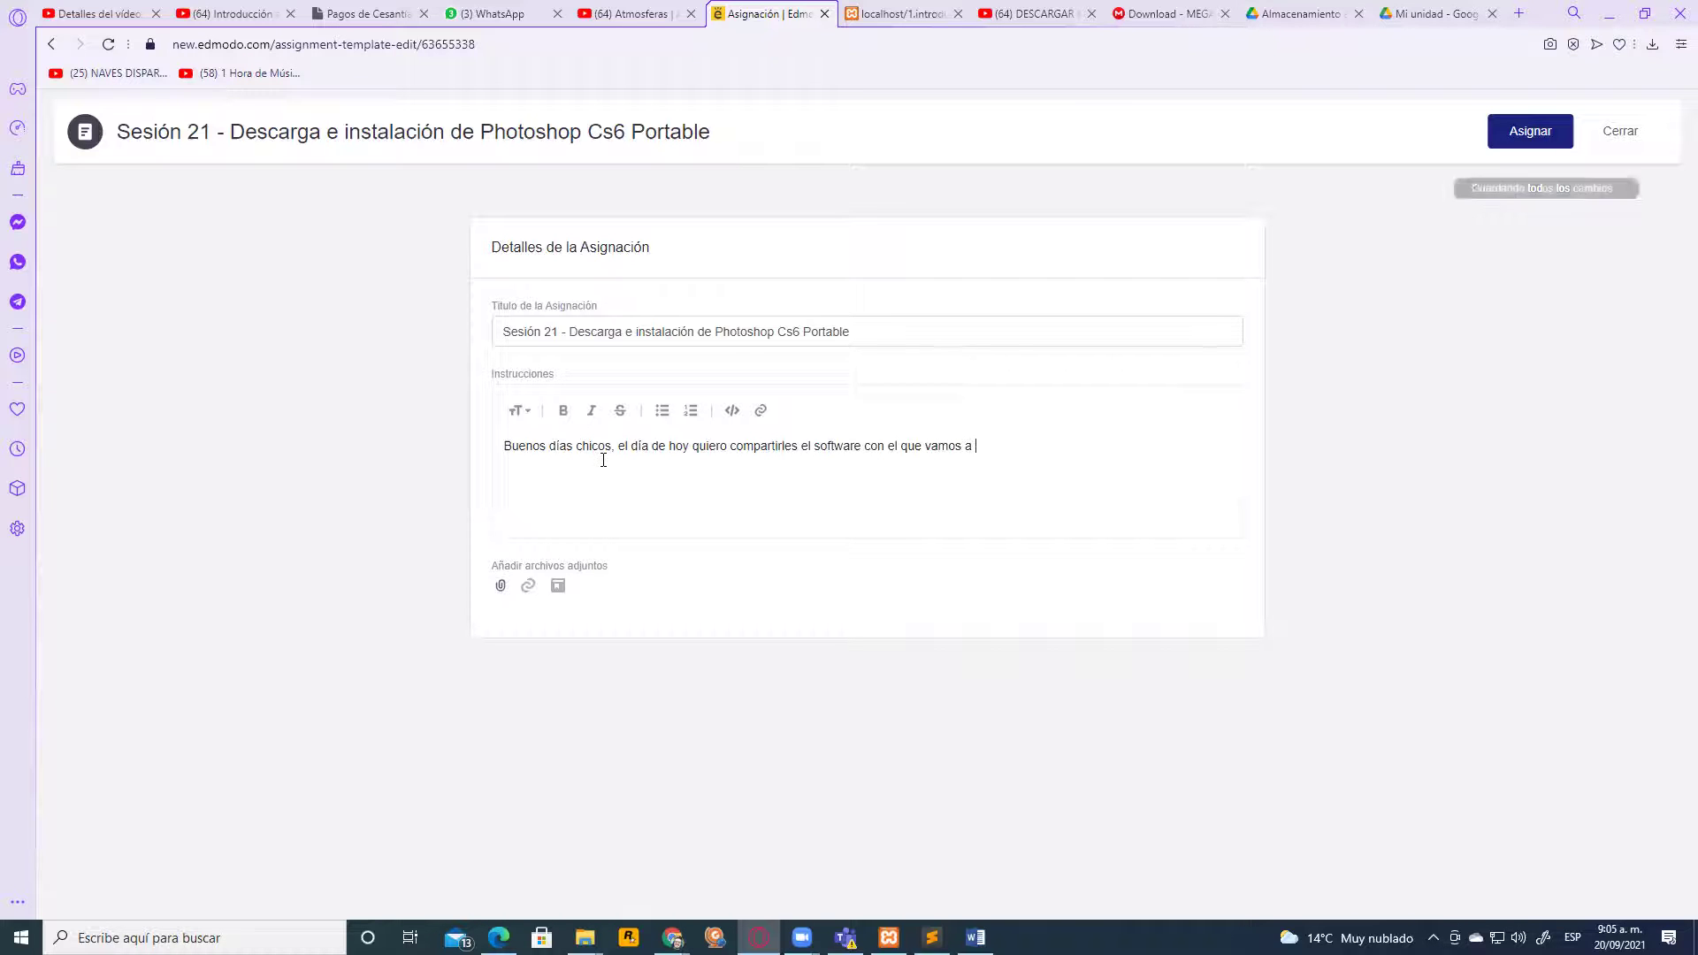
{"action": "type", "text": "terminar "}
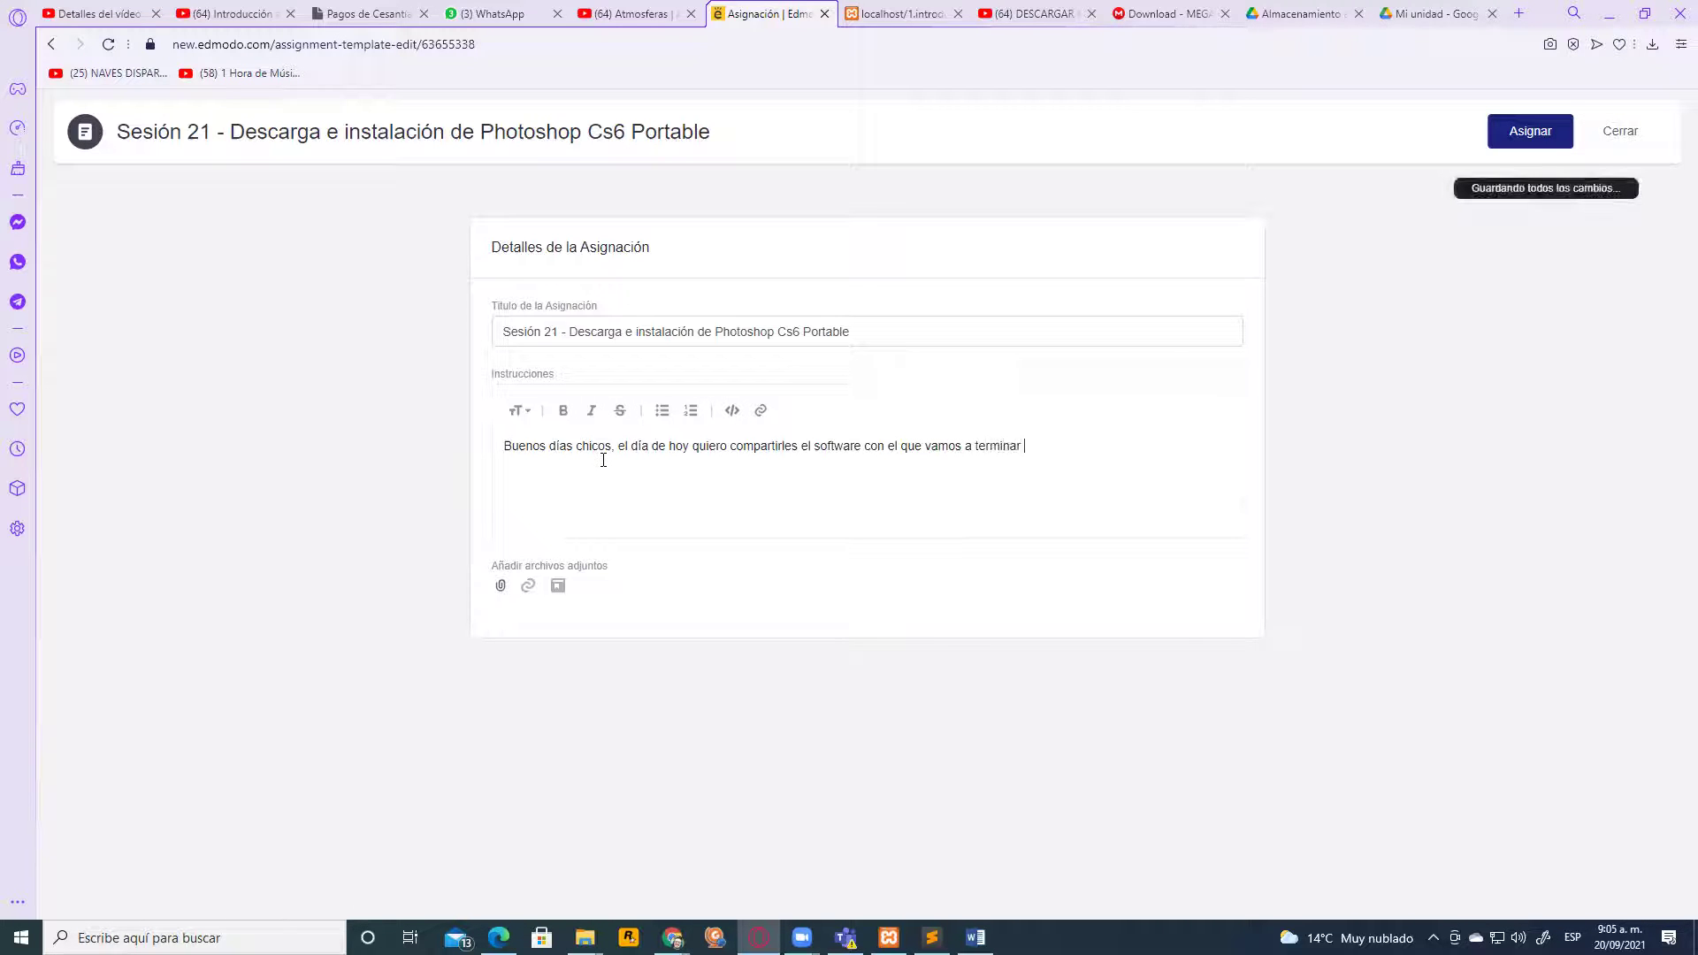
{"action": "type", "text": "el año esco"}
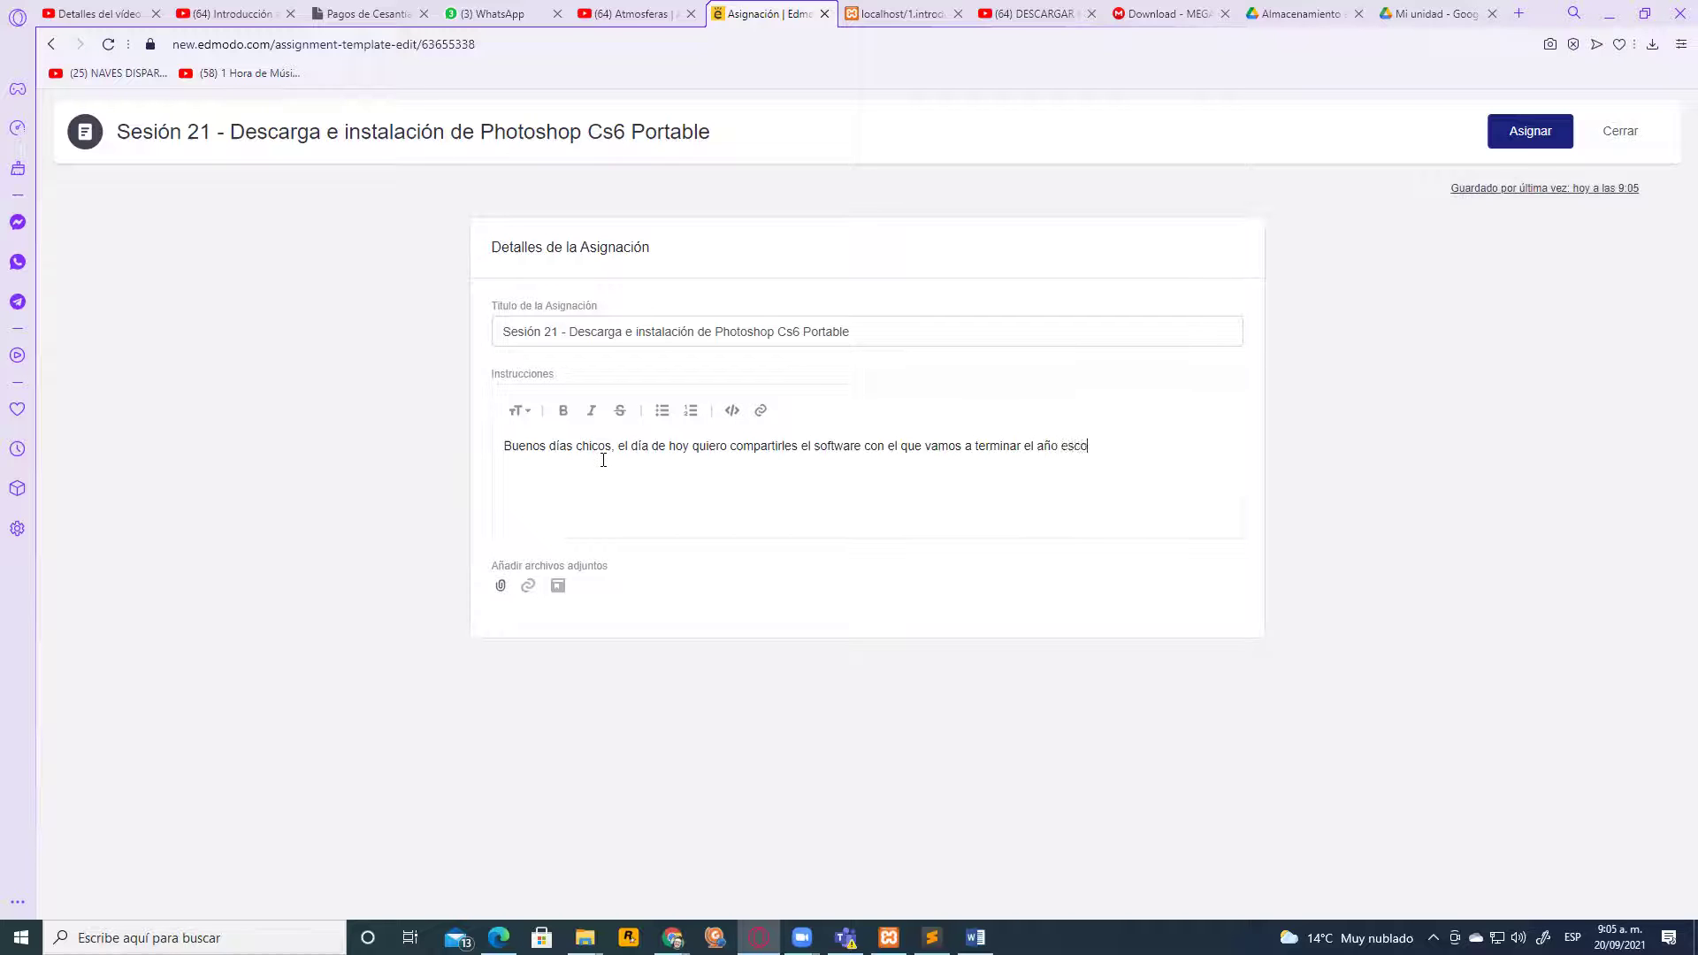
{"action": "type", "text": "lar, se"}
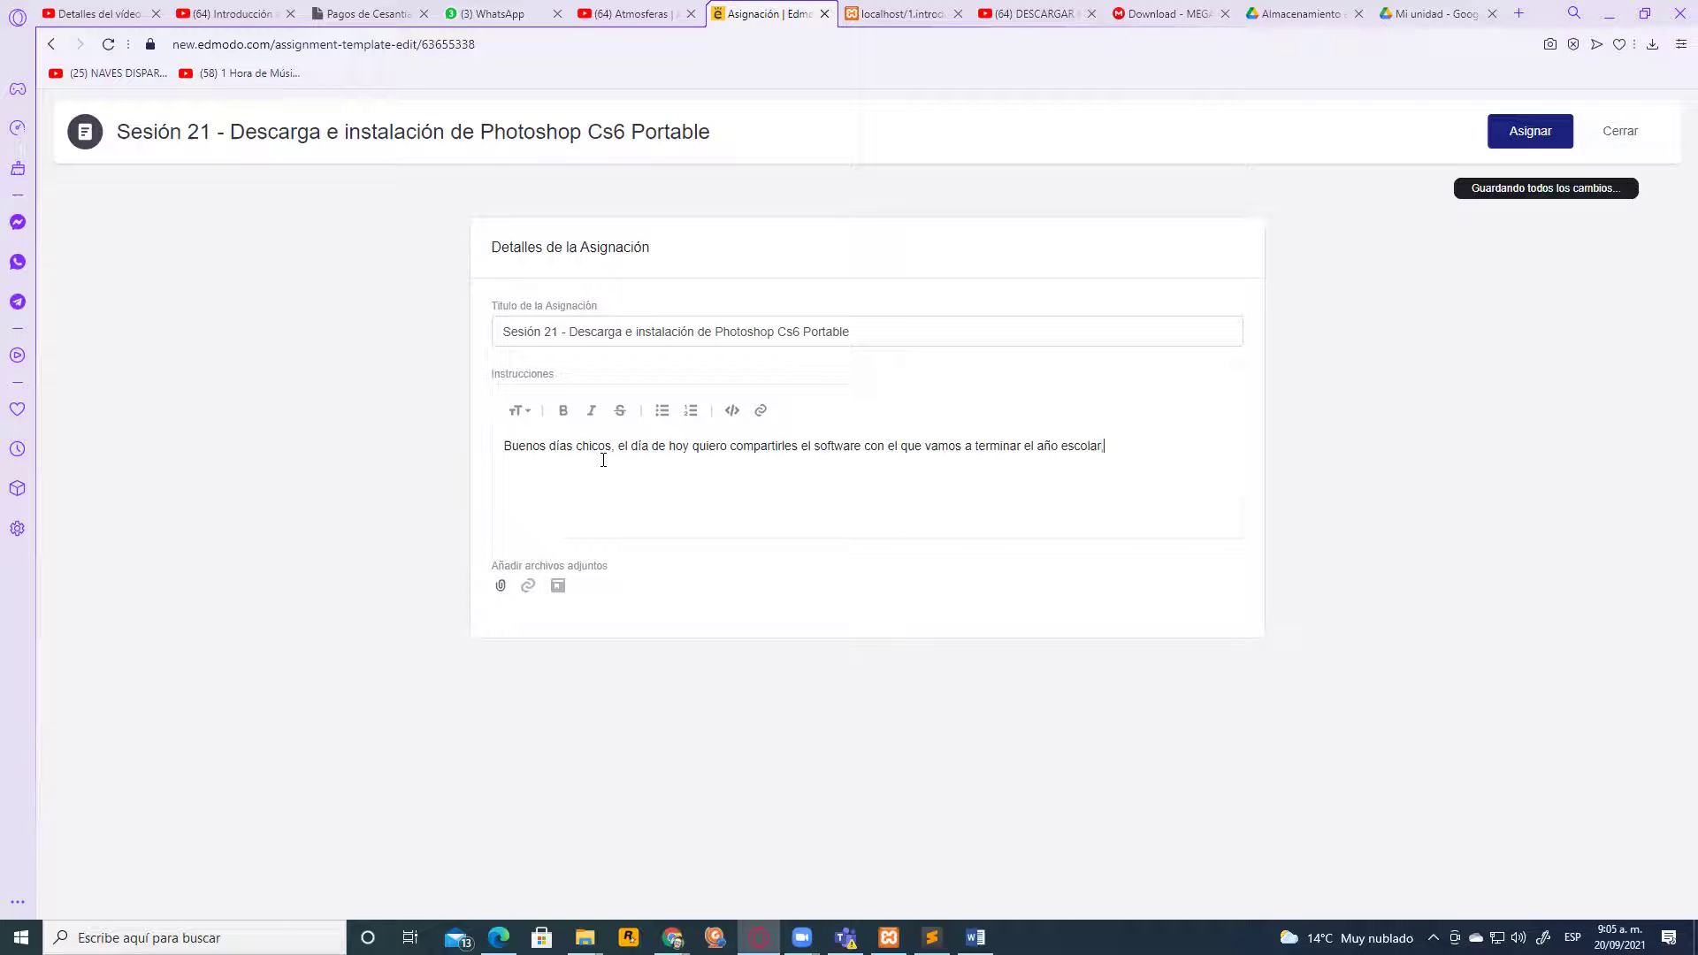
{"action": "type", "text": " trata de"}
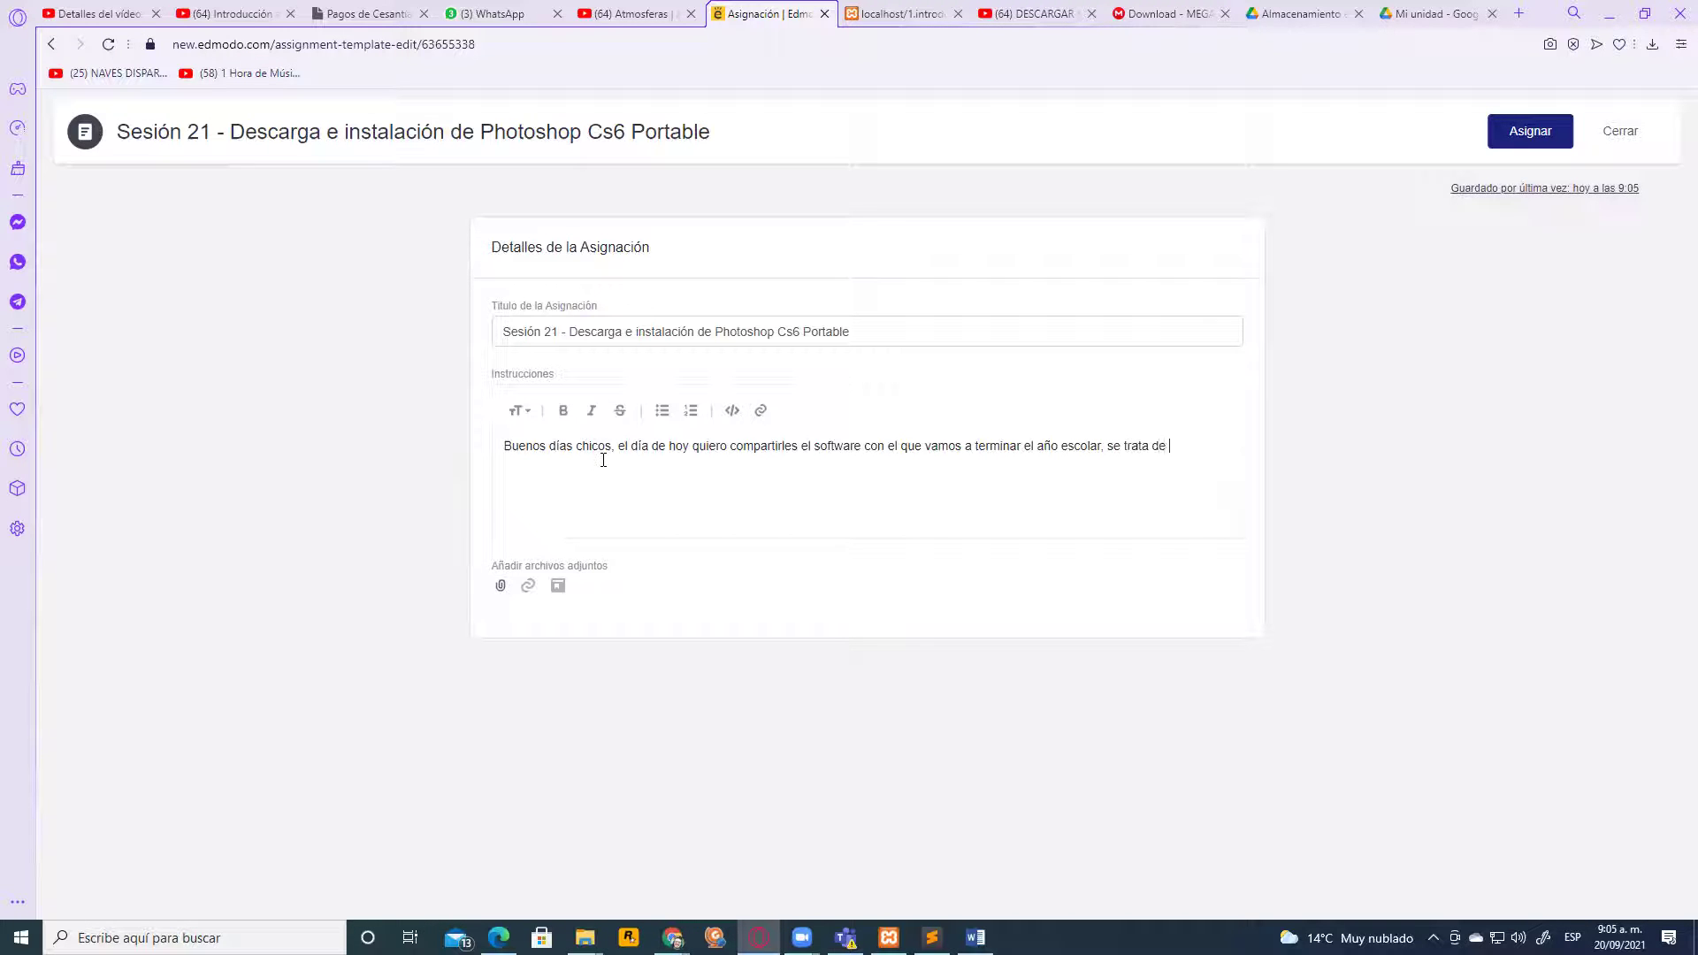
{"action": "type", "text": " pro"}
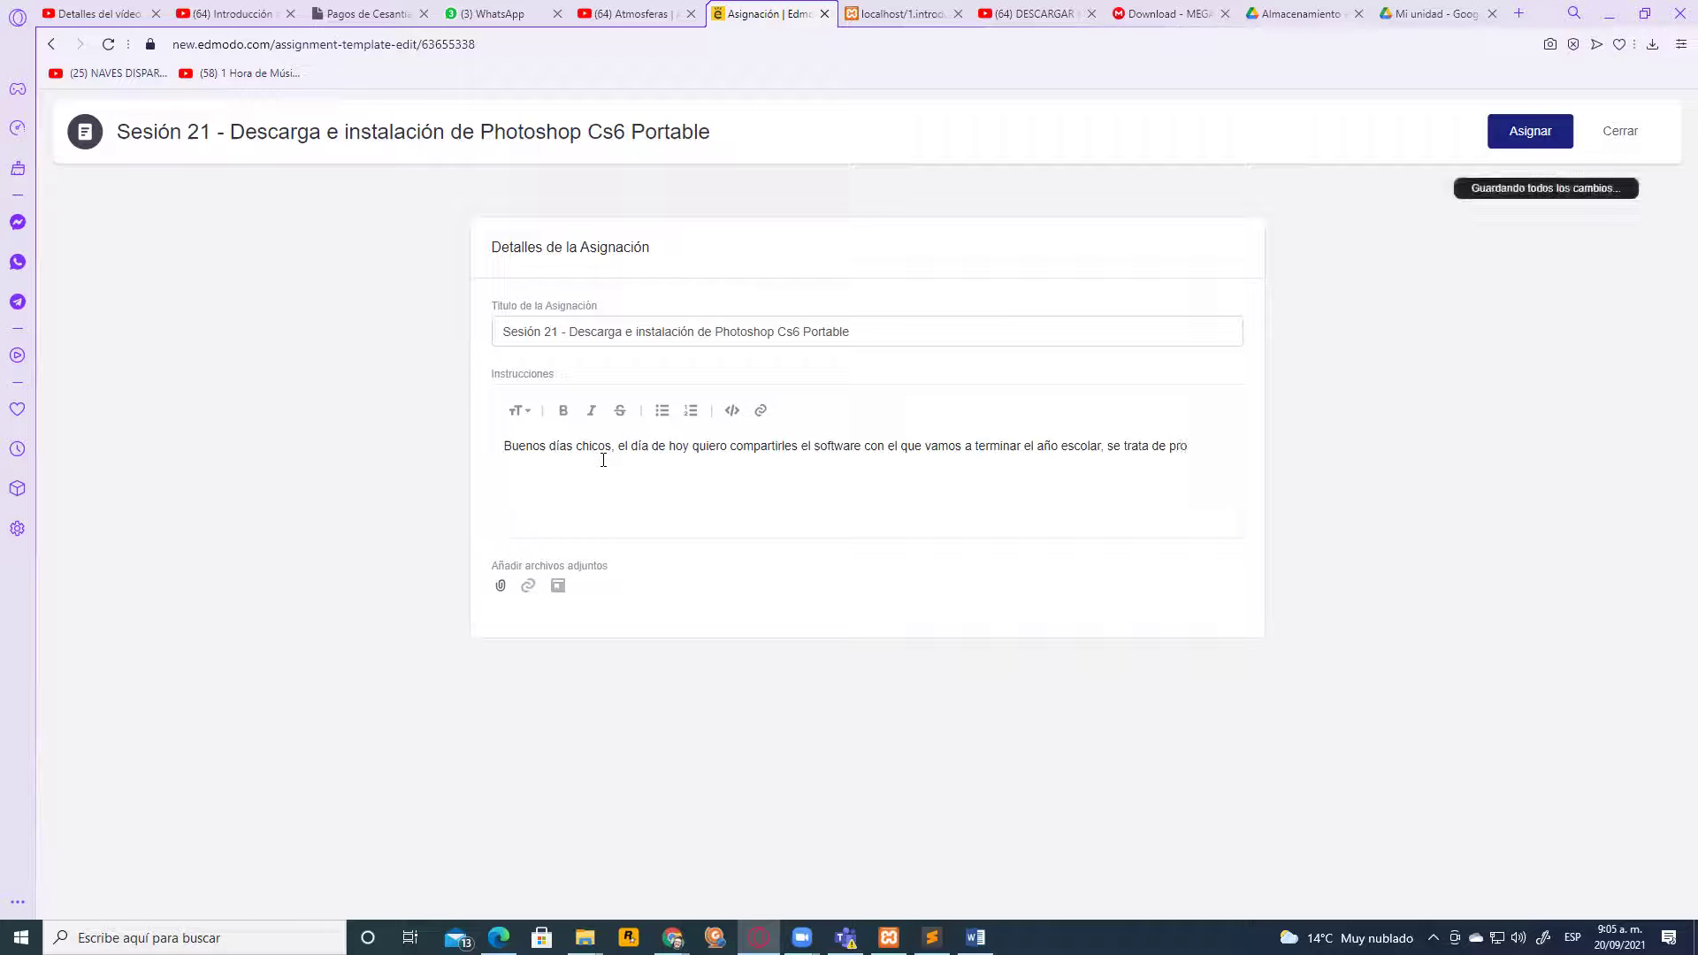
Continue the instructions naming PhotoShop cs6 portable and a direct google drive download link
{"action": "key", "text": "BackSpace"}
{"action": "key", "text": "BackSpace"}
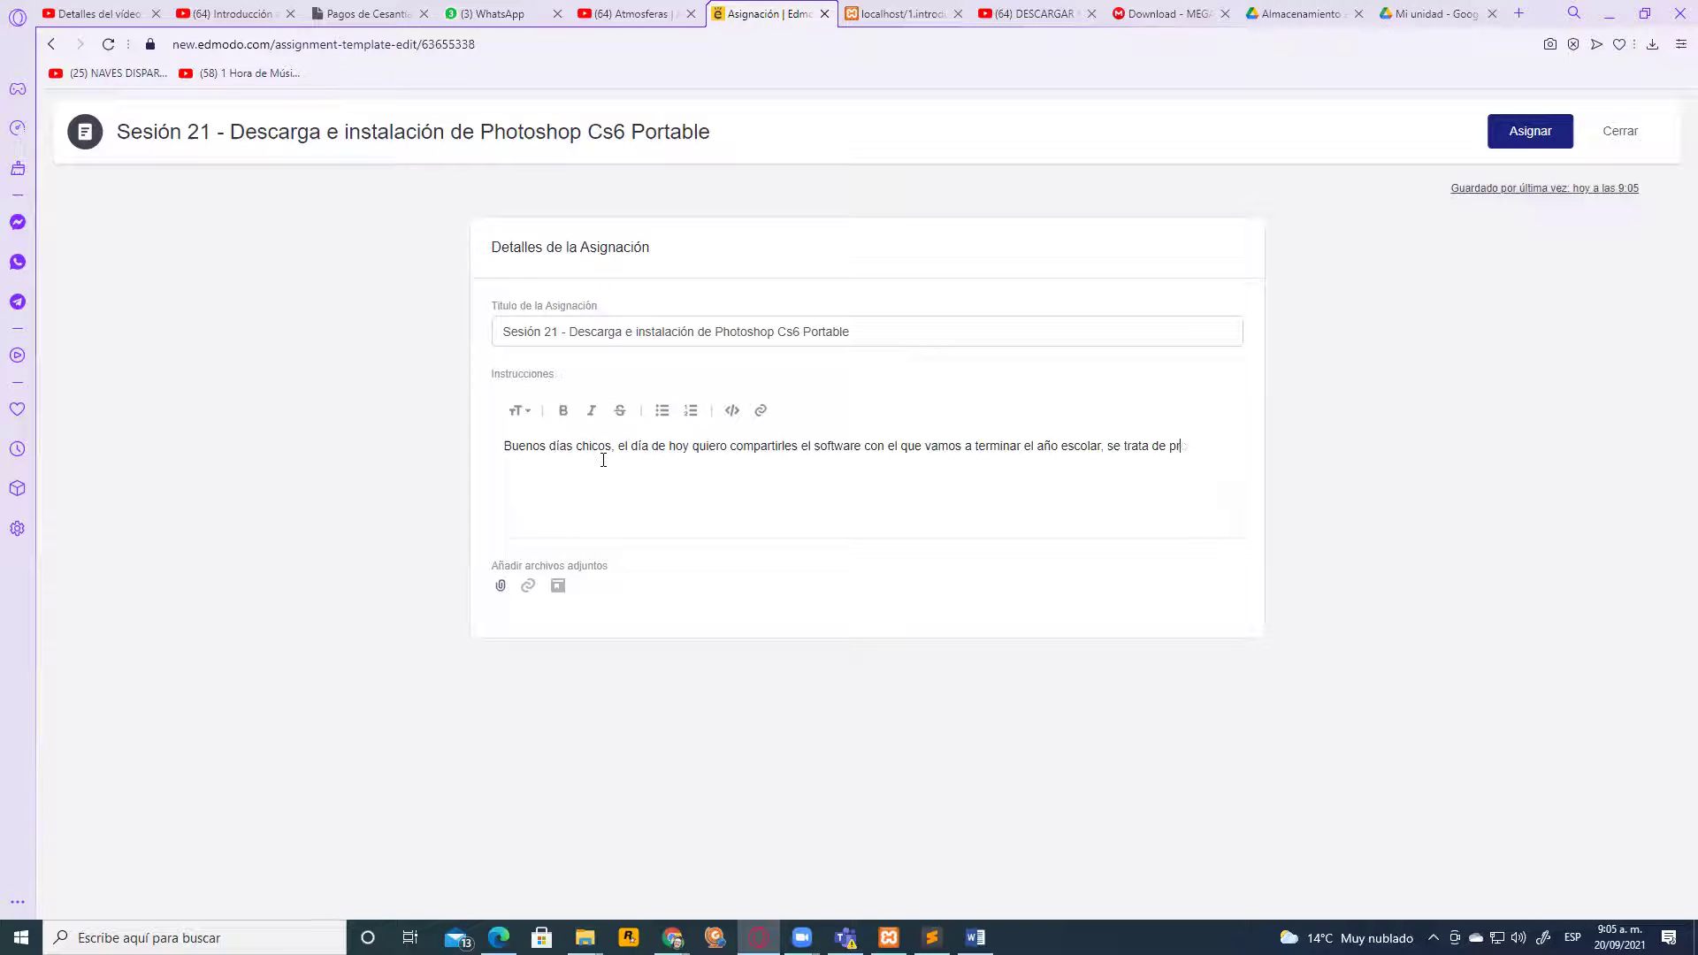
{"action": "type", "text": "hoto"}
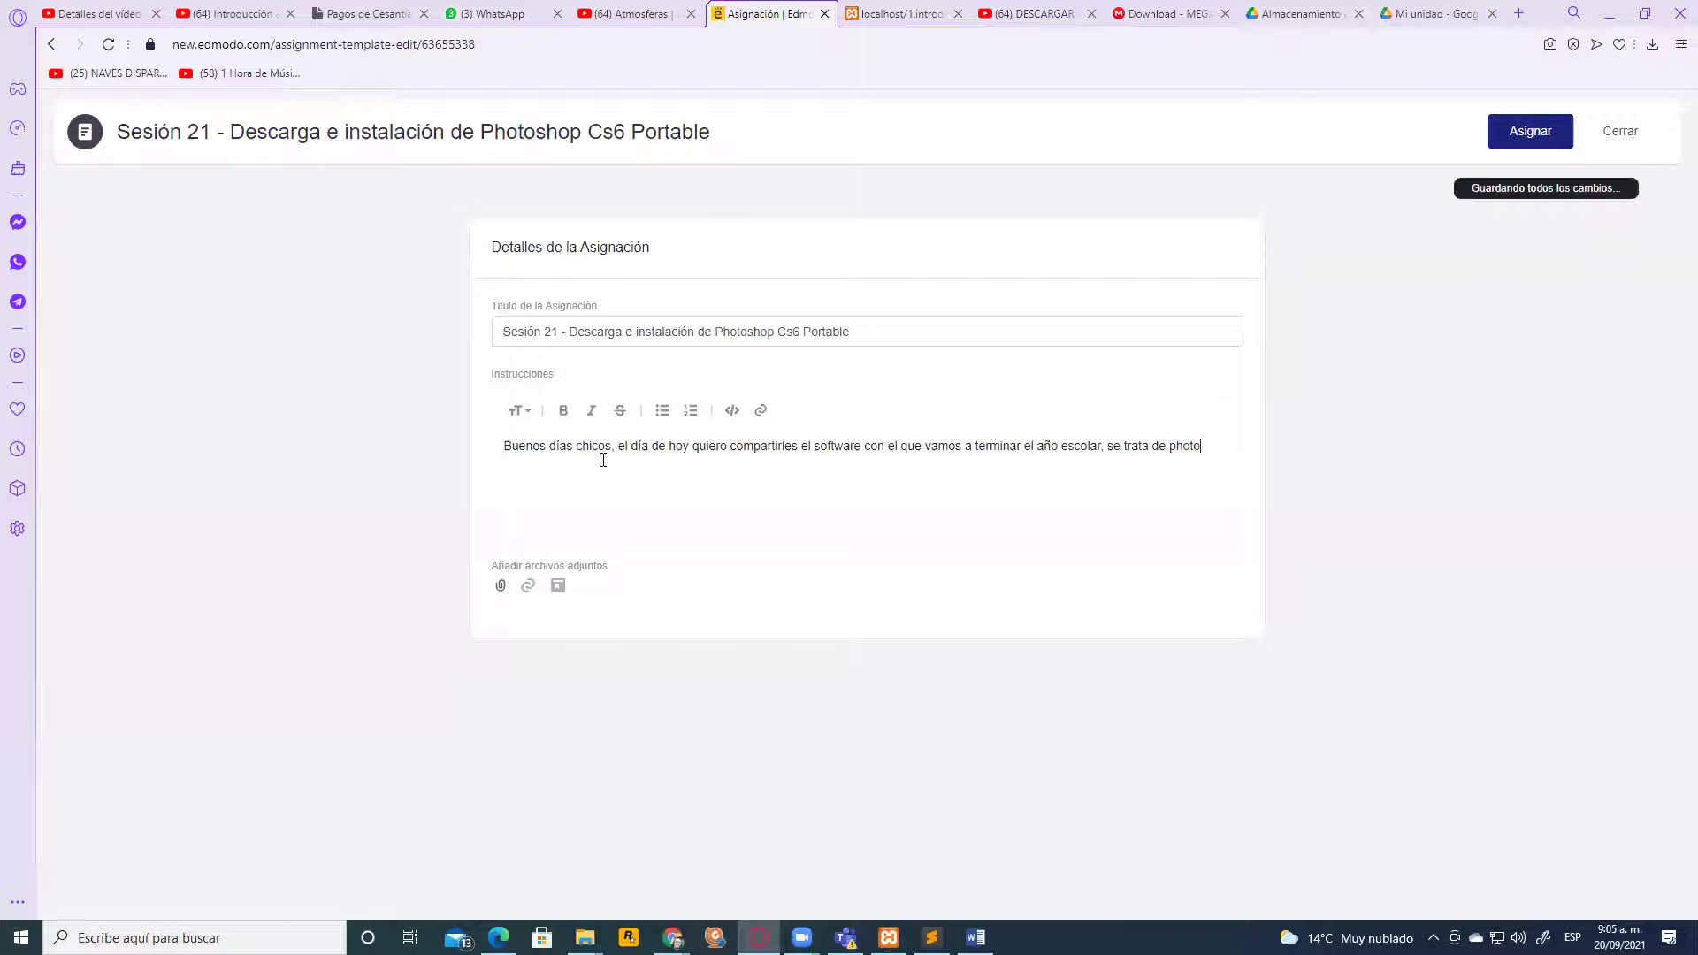
{"action": "type", "text": "Shop cs6 portable"}
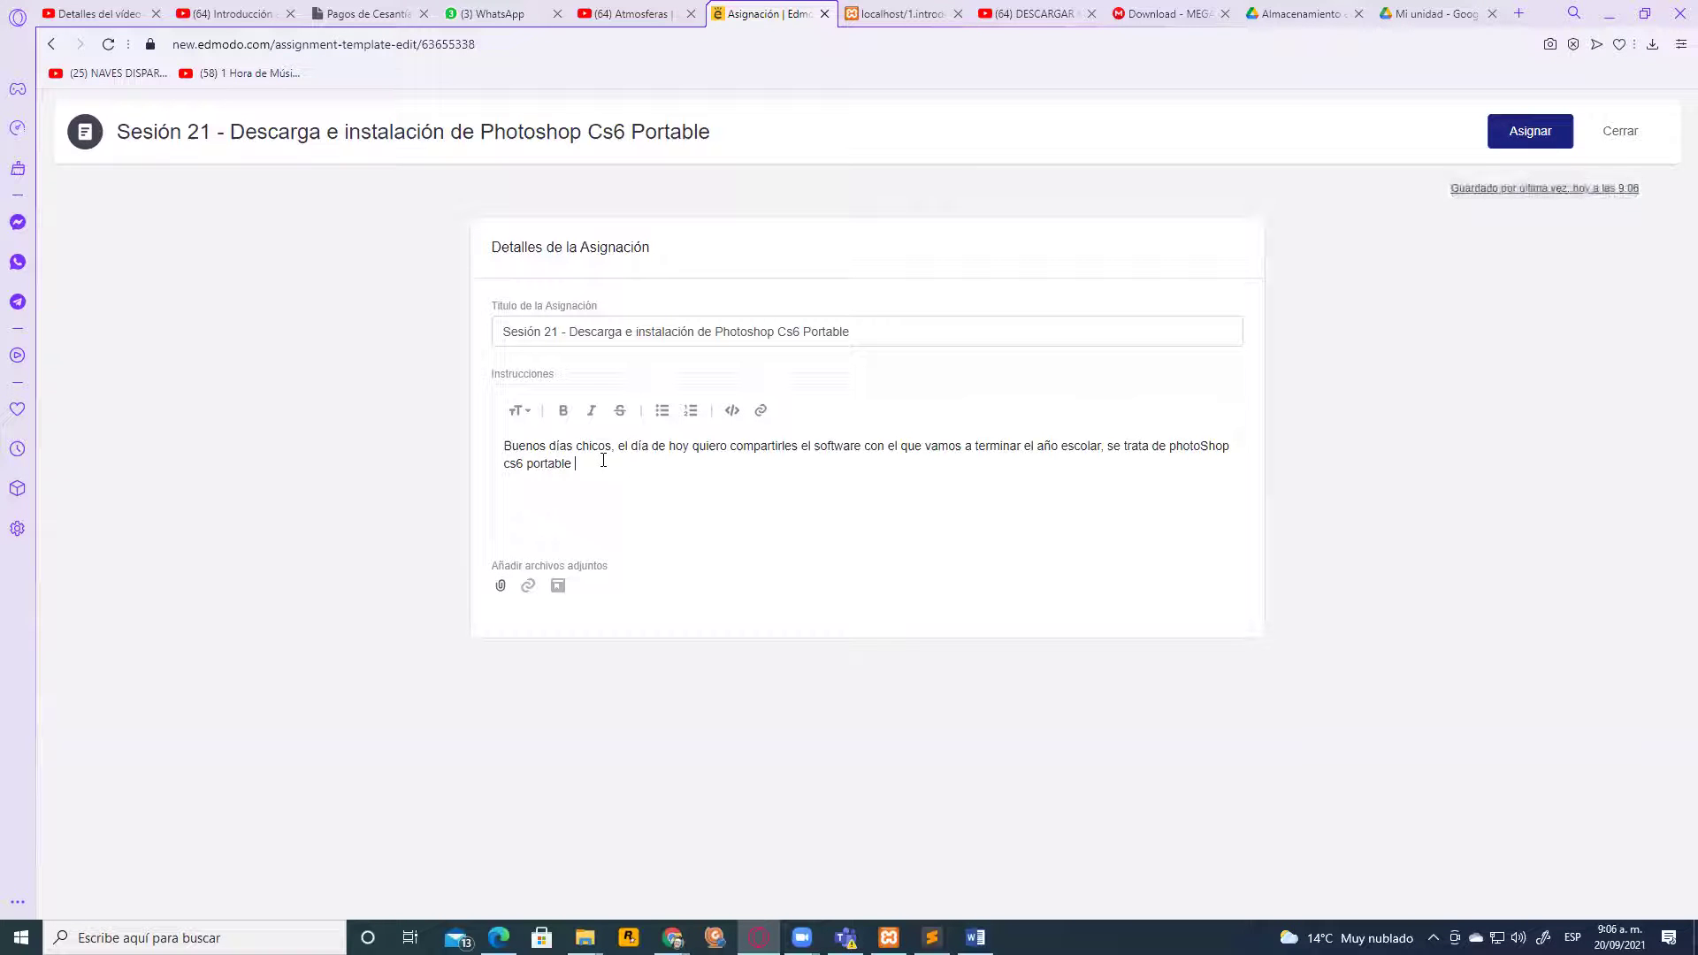
{"action": "type", "text": ", le"}
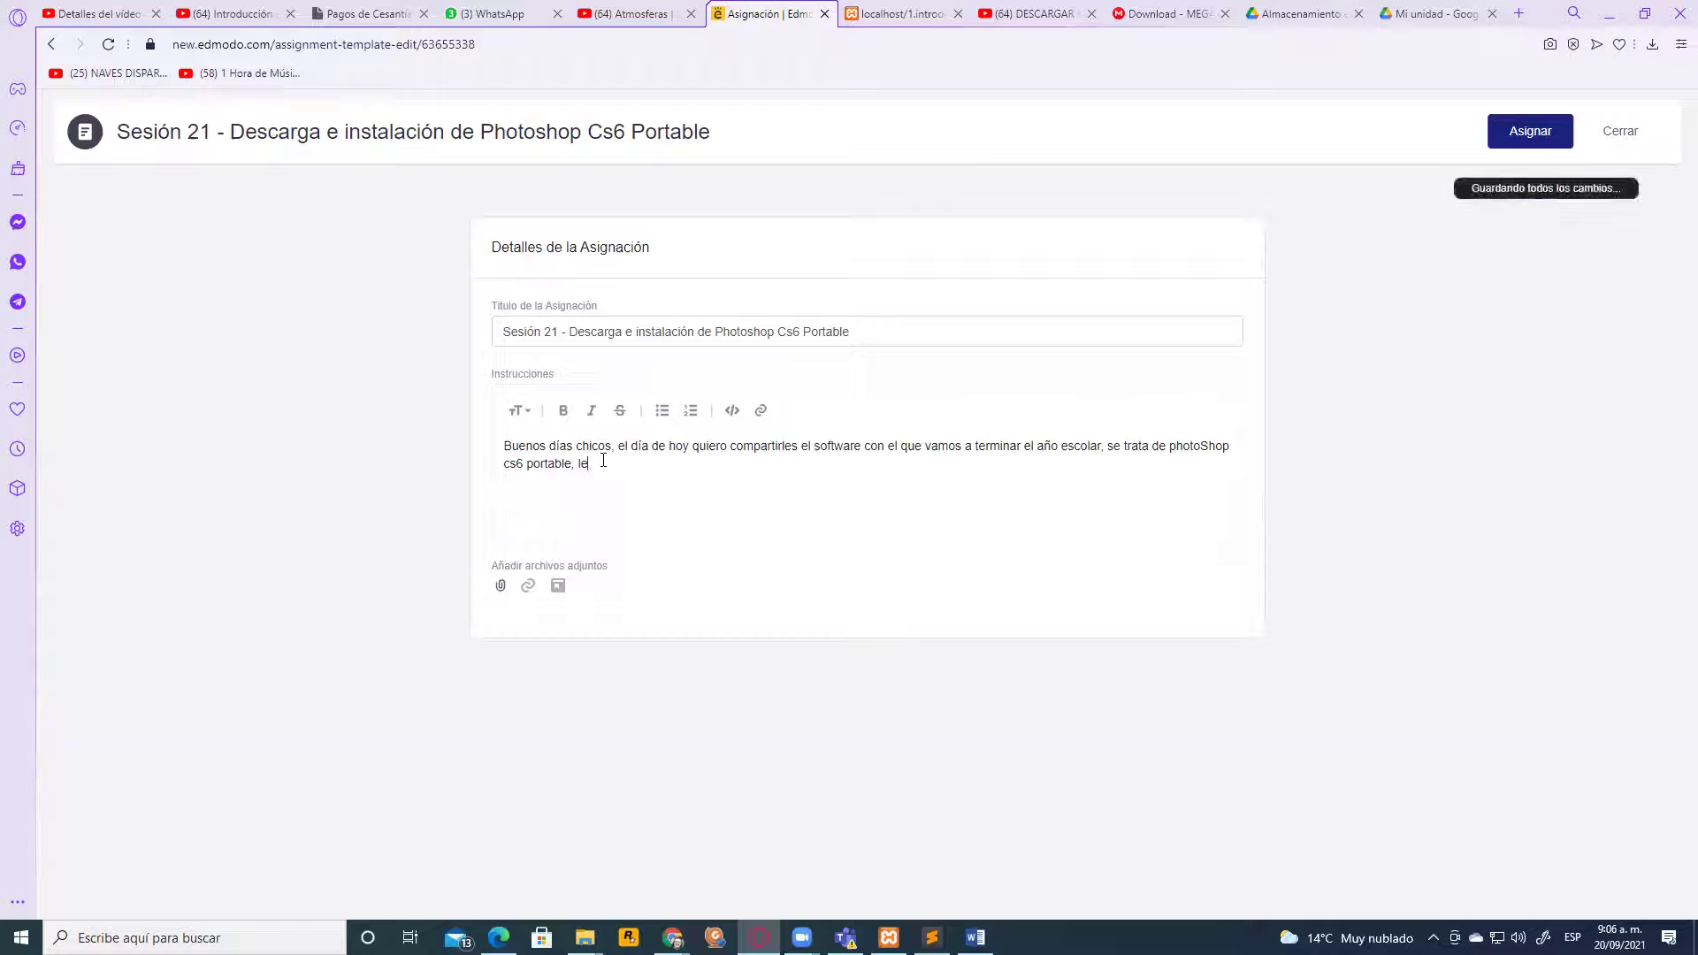
{"action": "type", "text": "s comparto "}
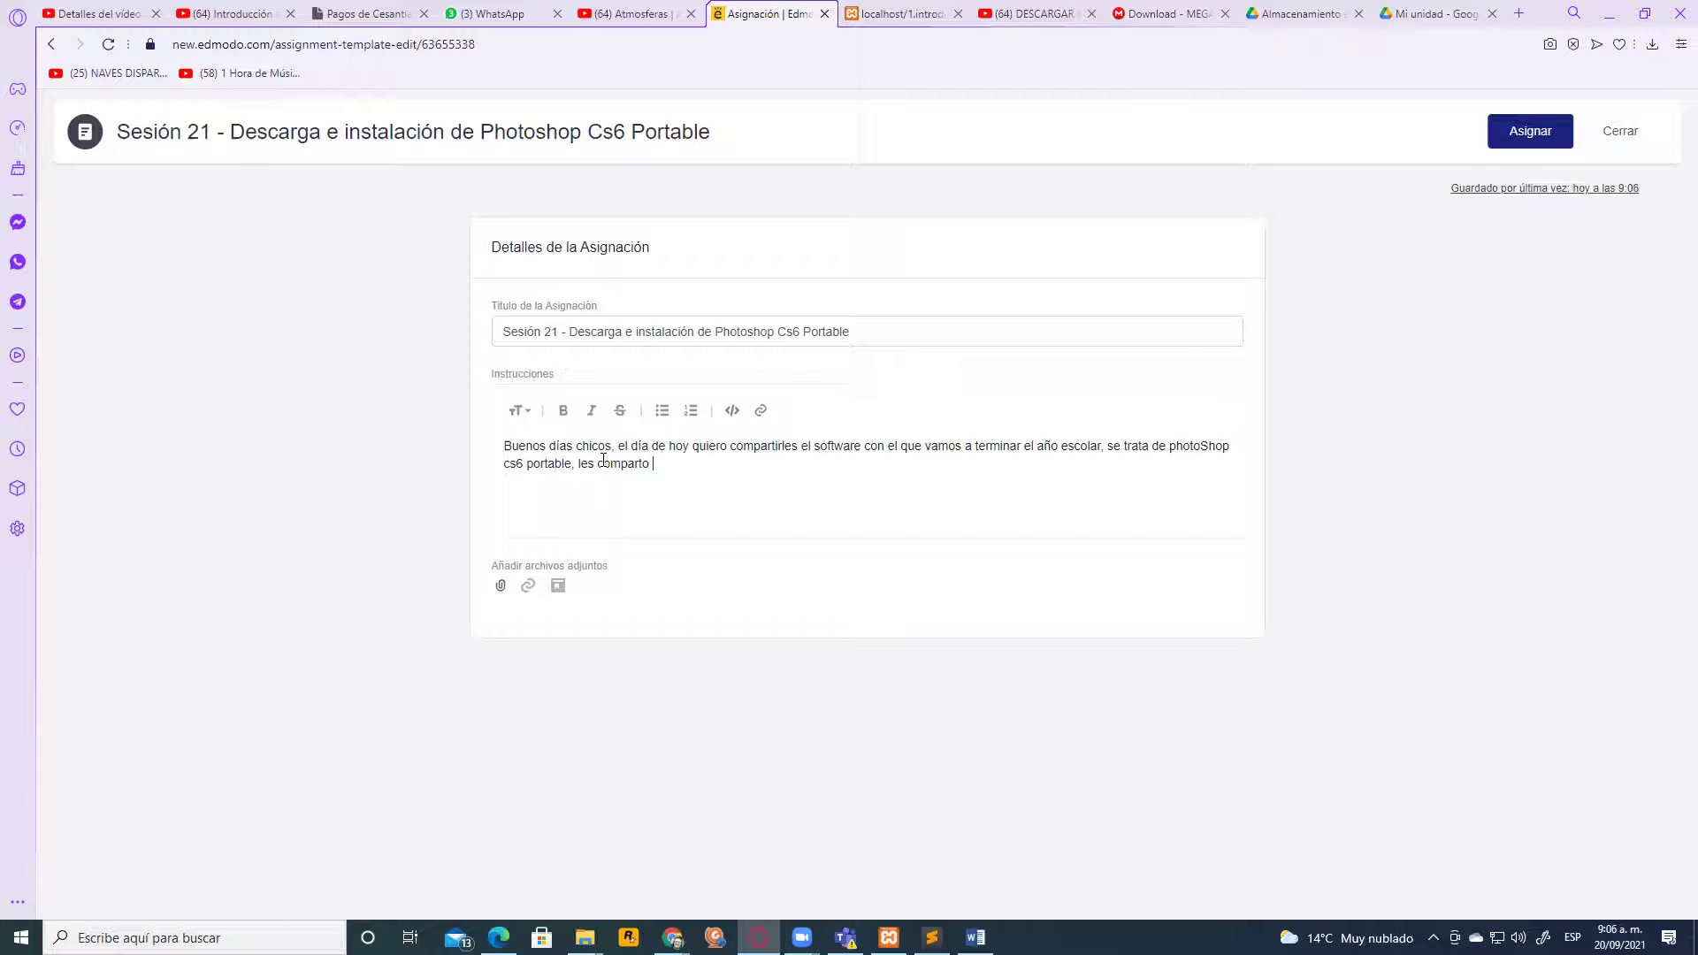
{"action": "type", "text": "el link de"}
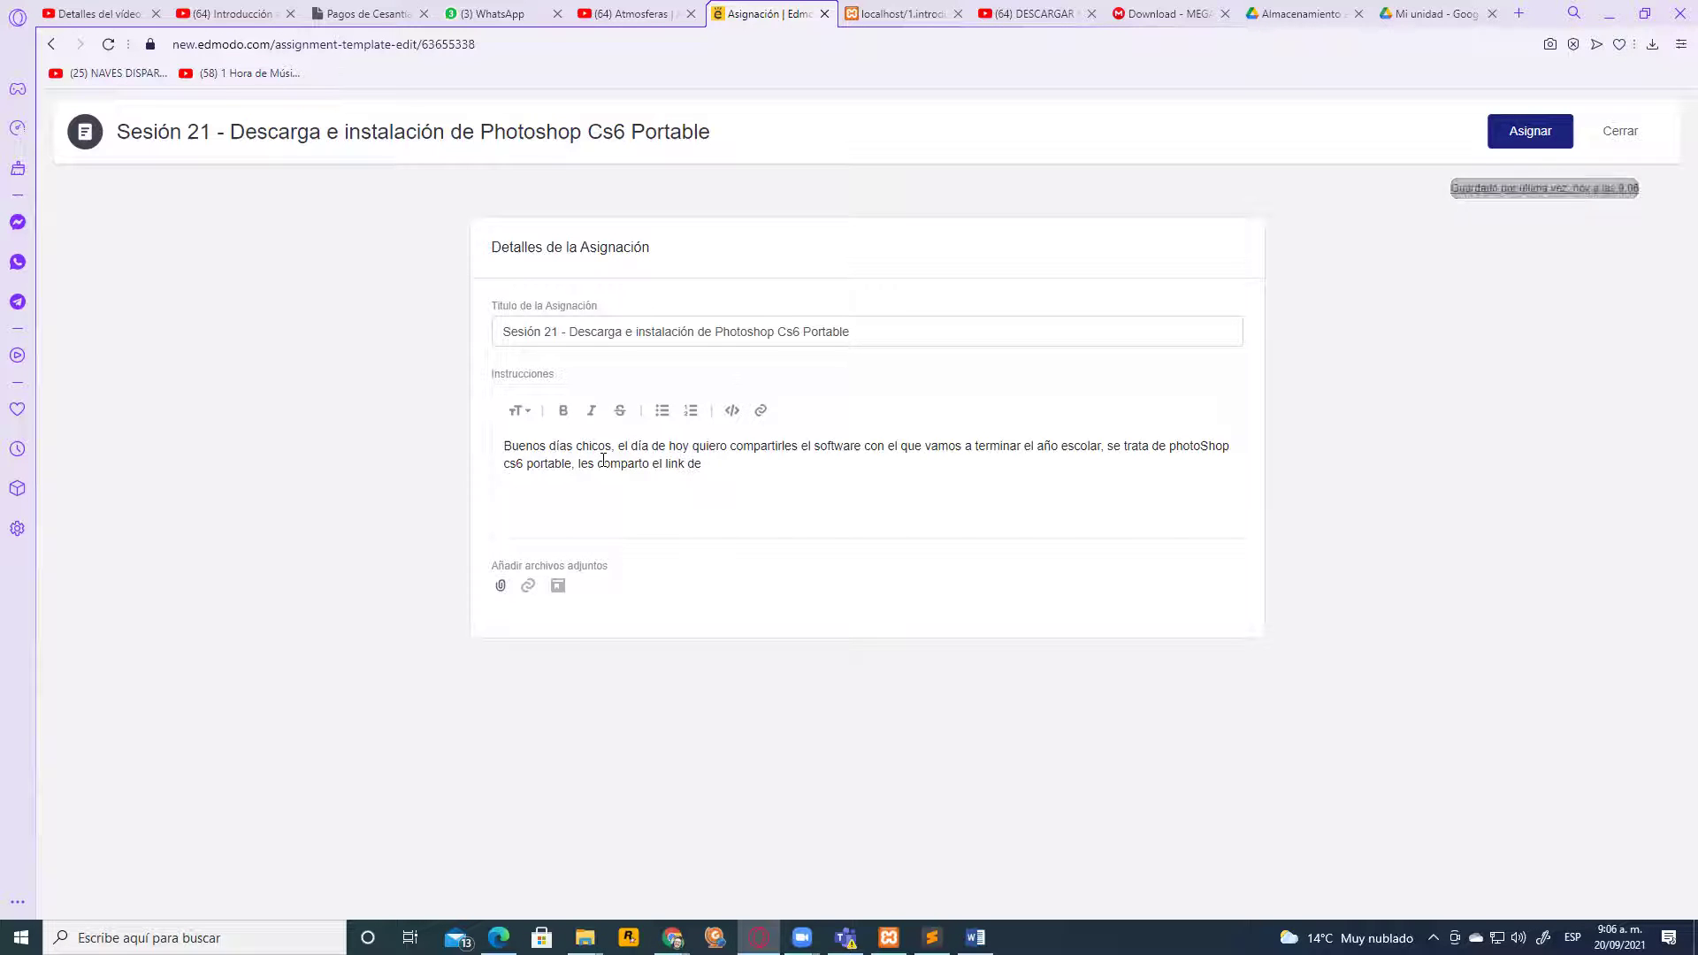
{"action": "type", "text": " de"}
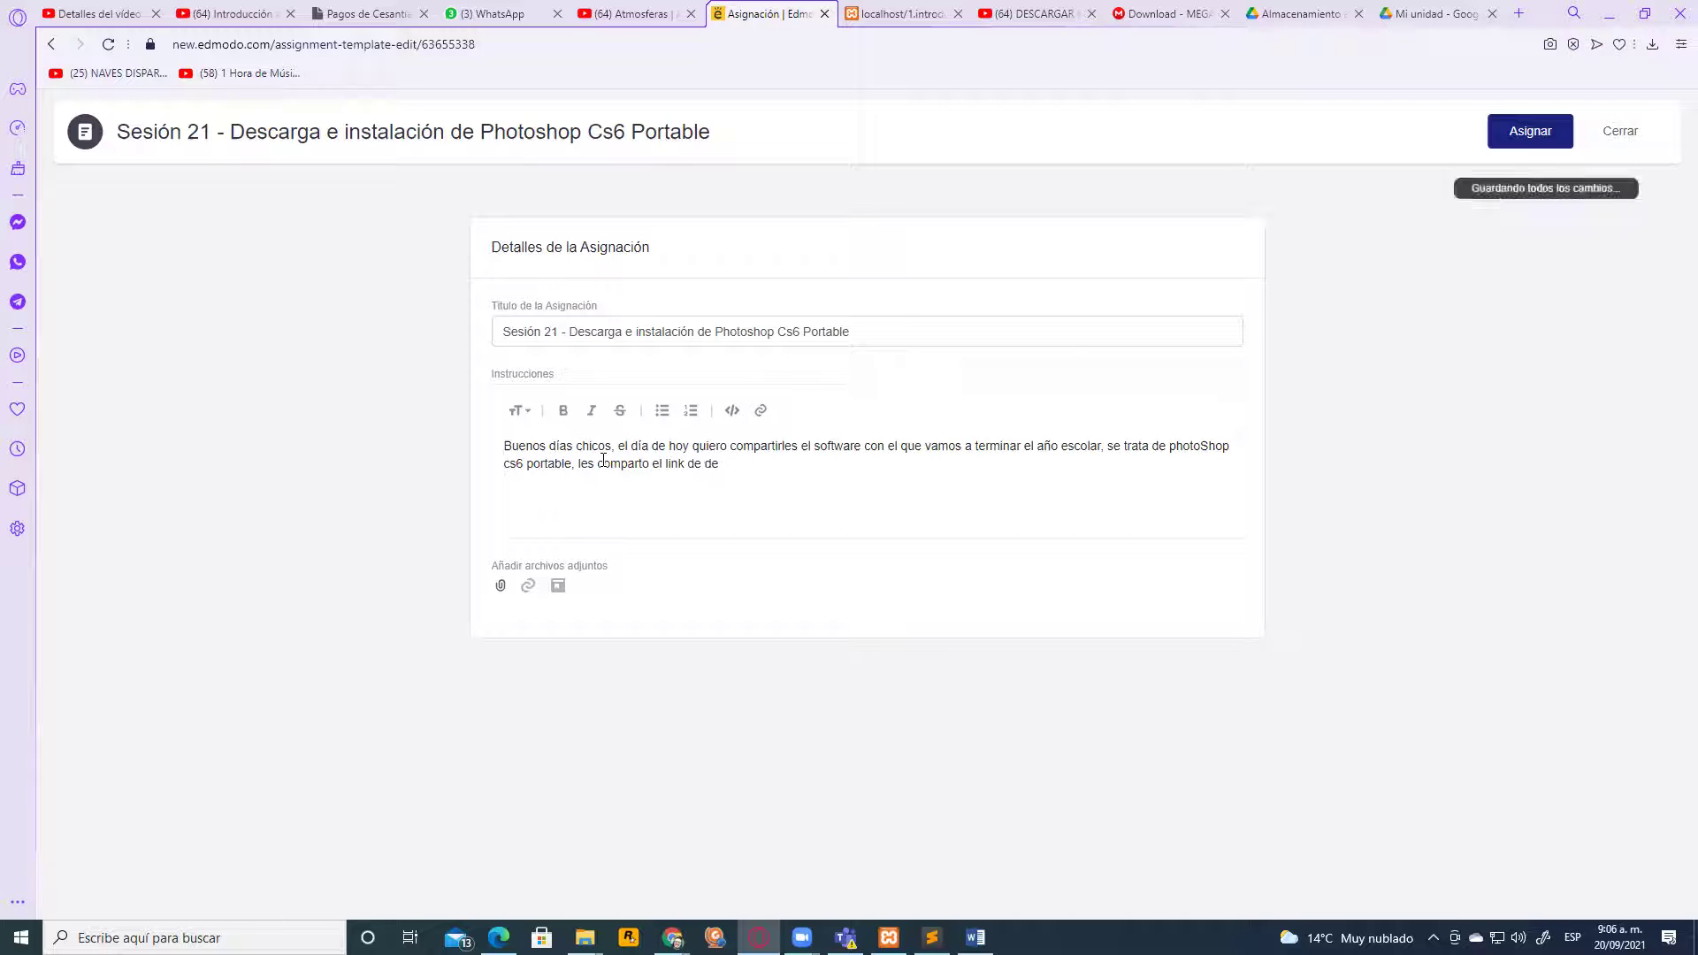
{"action": "type", "text": "scar"}
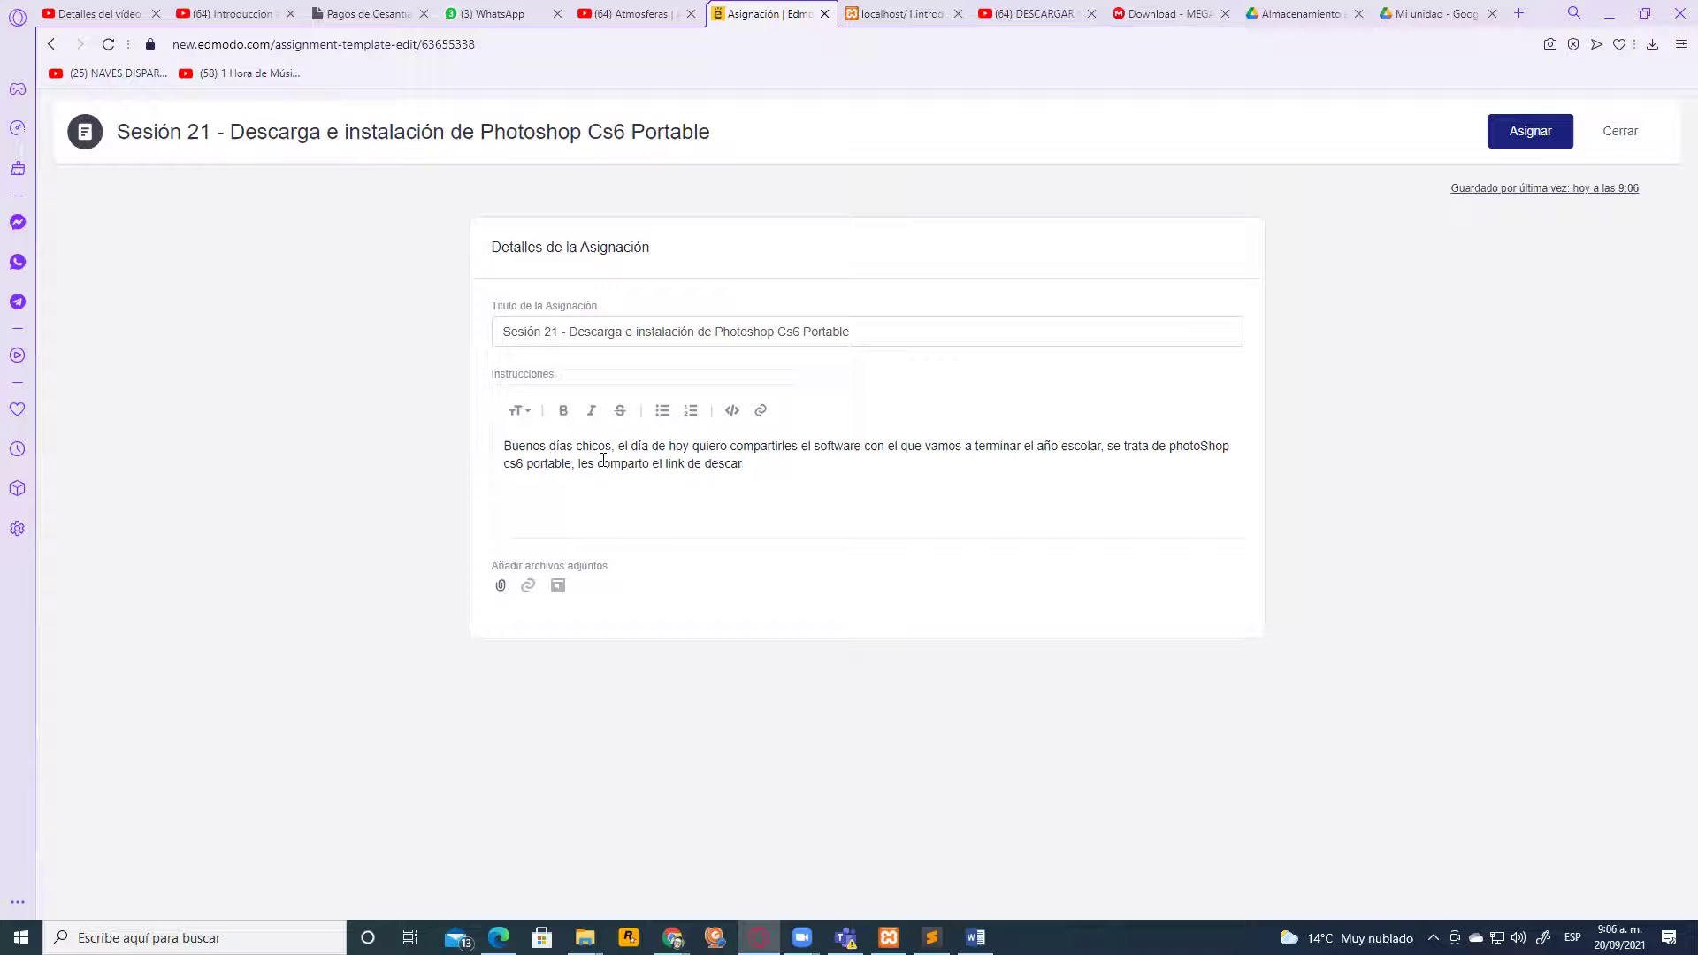
{"action": "type", "text": "ga direvcta"}
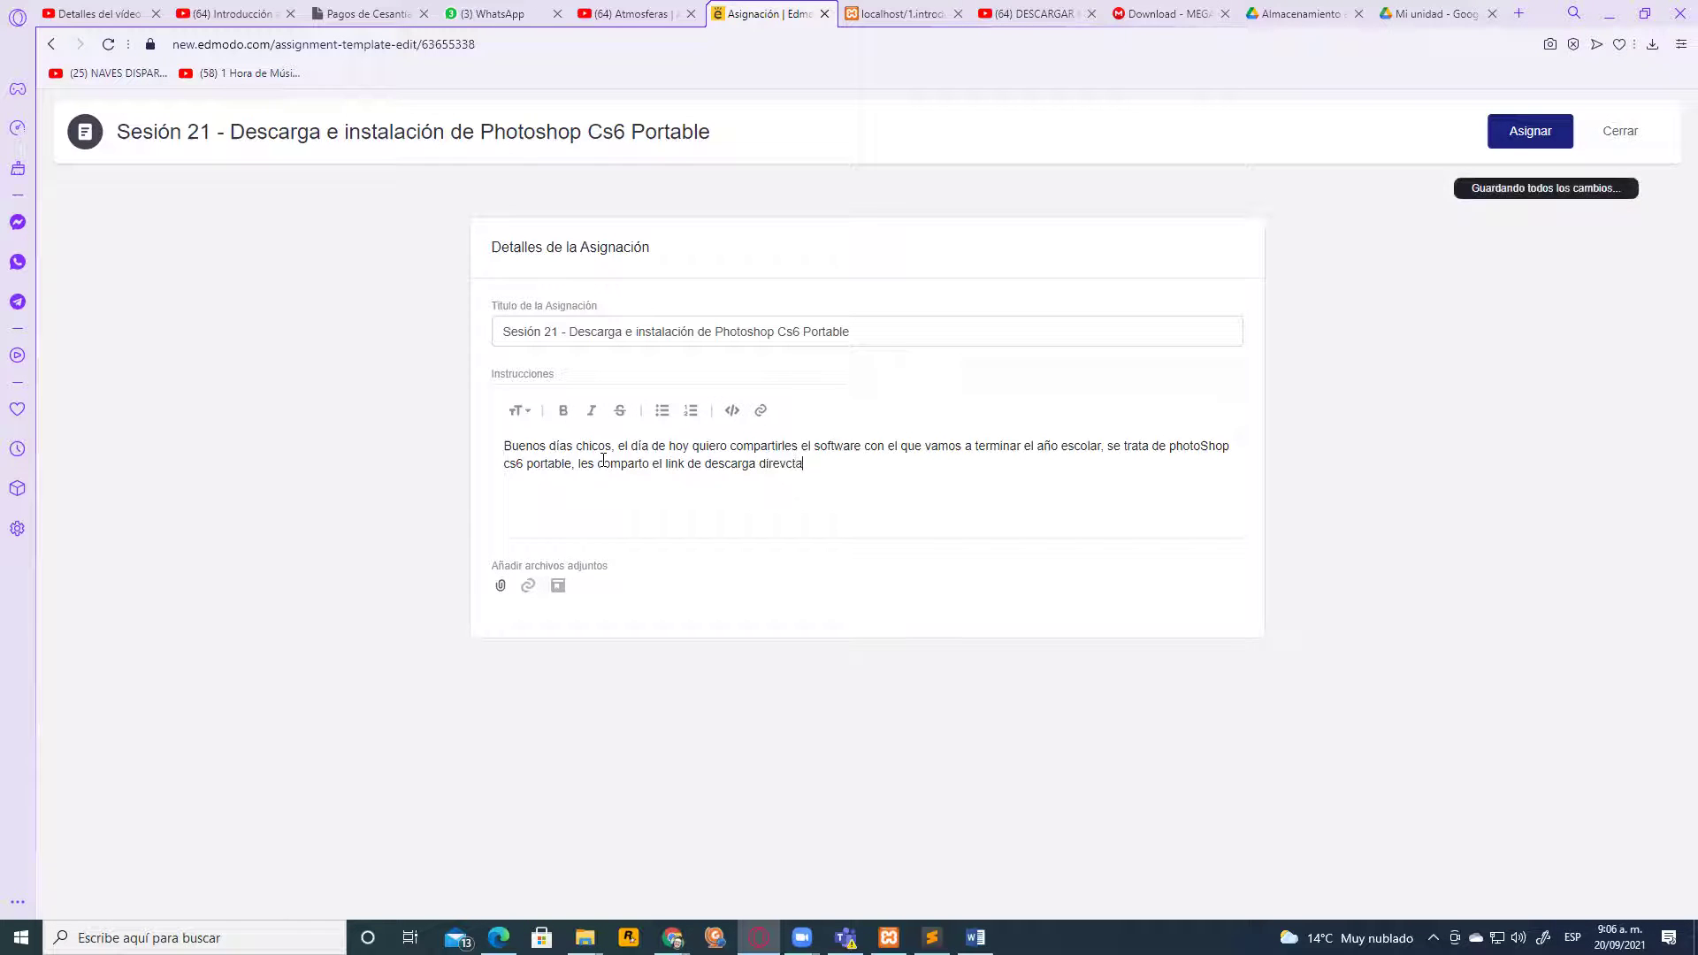
{"action": "key", "text": "BackSpace"}
{"action": "key", "text": "BackSpace"}
{"action": "key", "text": "BackSpace"}
{"action": "key", "text": "BackSpace"}
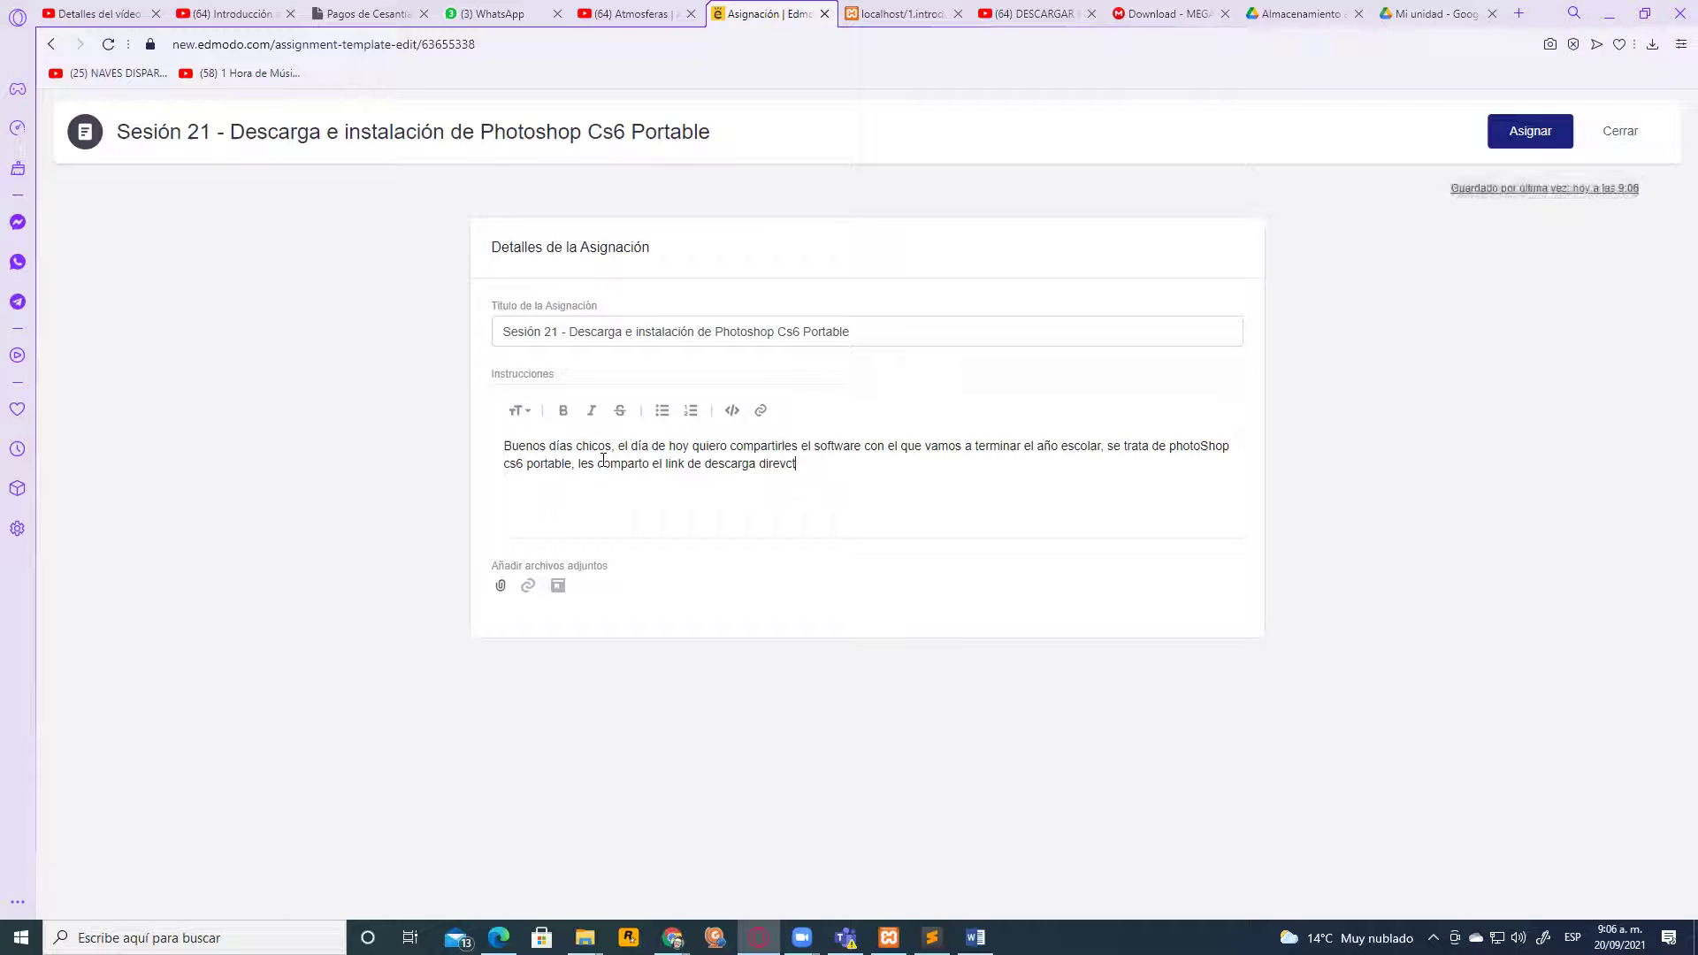
{"action": "type", "text": "ctamente de d"}
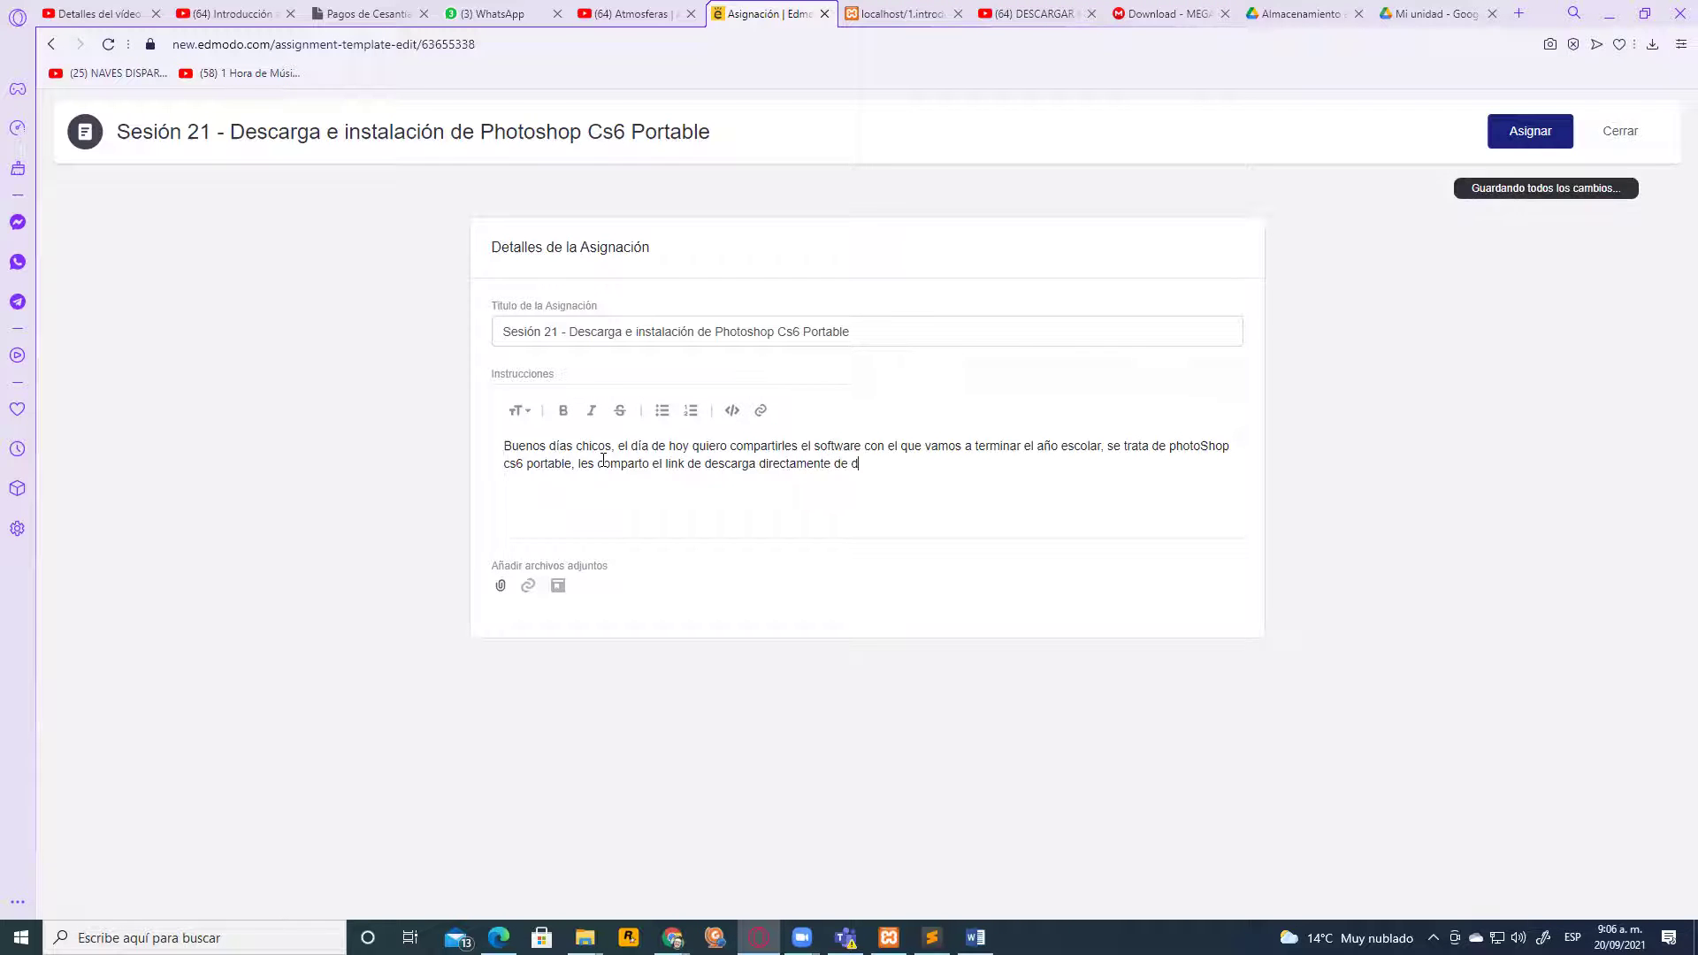
{"action": "type", "text": "rive"}
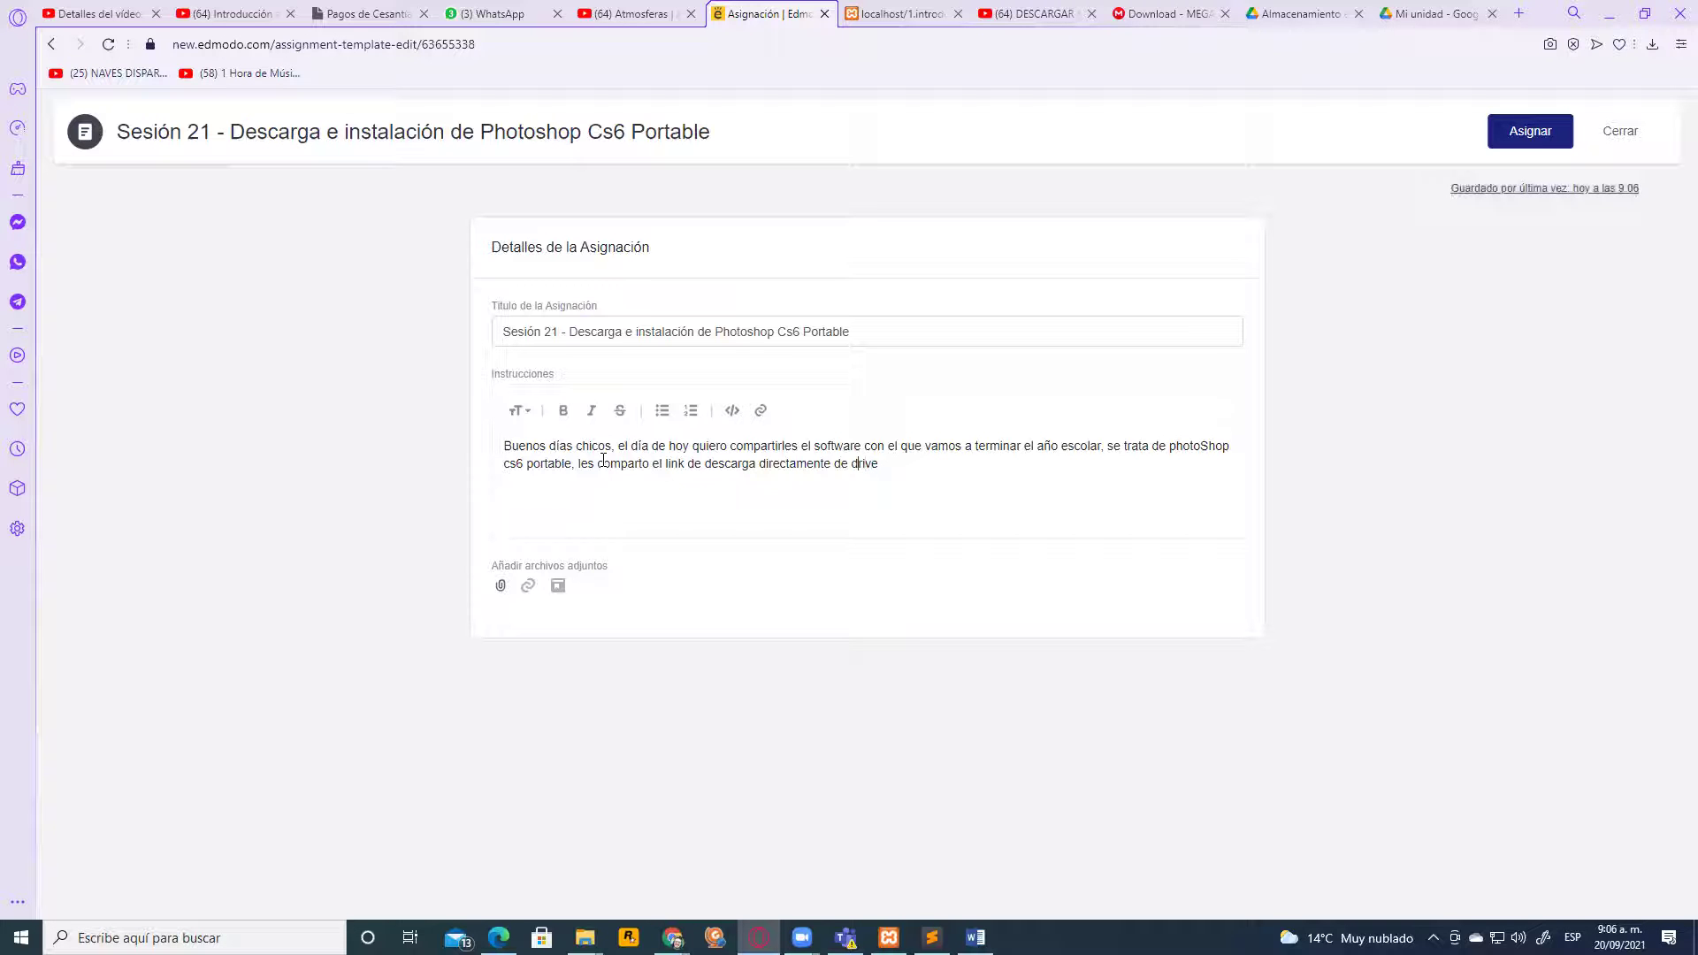
{"action": "type", "text": "google"}
{"action": "key", "text": "End"}
{"action": "type", "text": ","}
Attach the pasted Google Drive folder link titled 'Descargar adobe Photoshop cs6'
{"action": "left_click", "coordinate": [528, 586]}
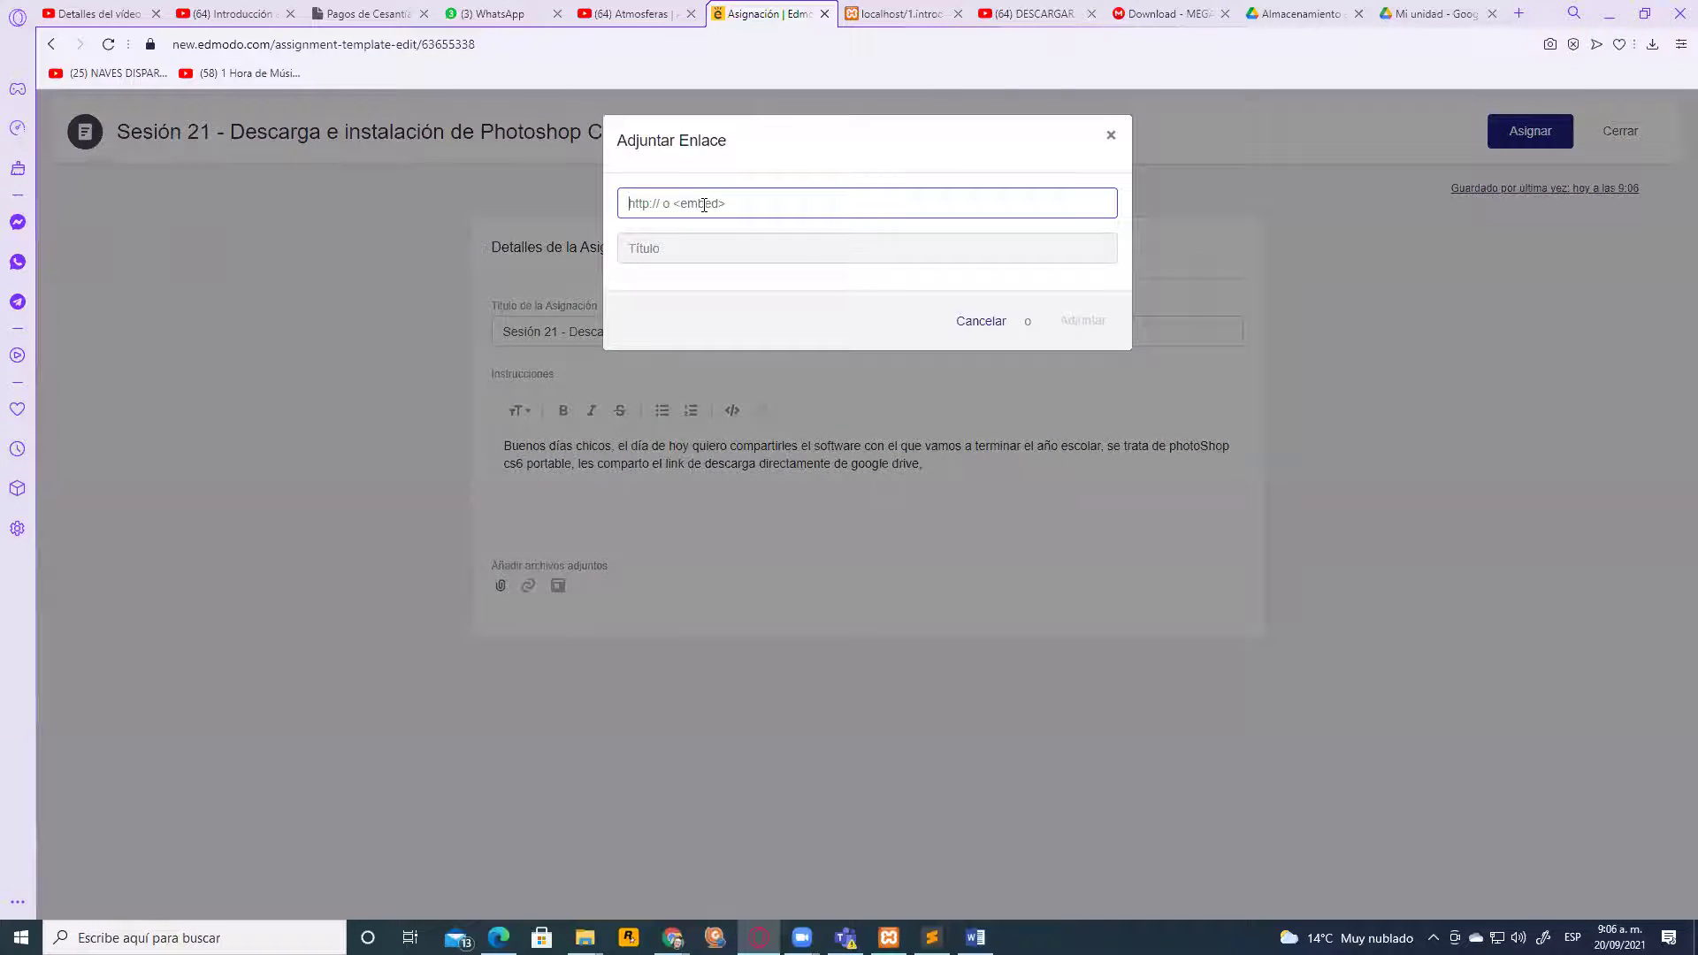
{"action": "left_click", "coordinate": [723, 248]}
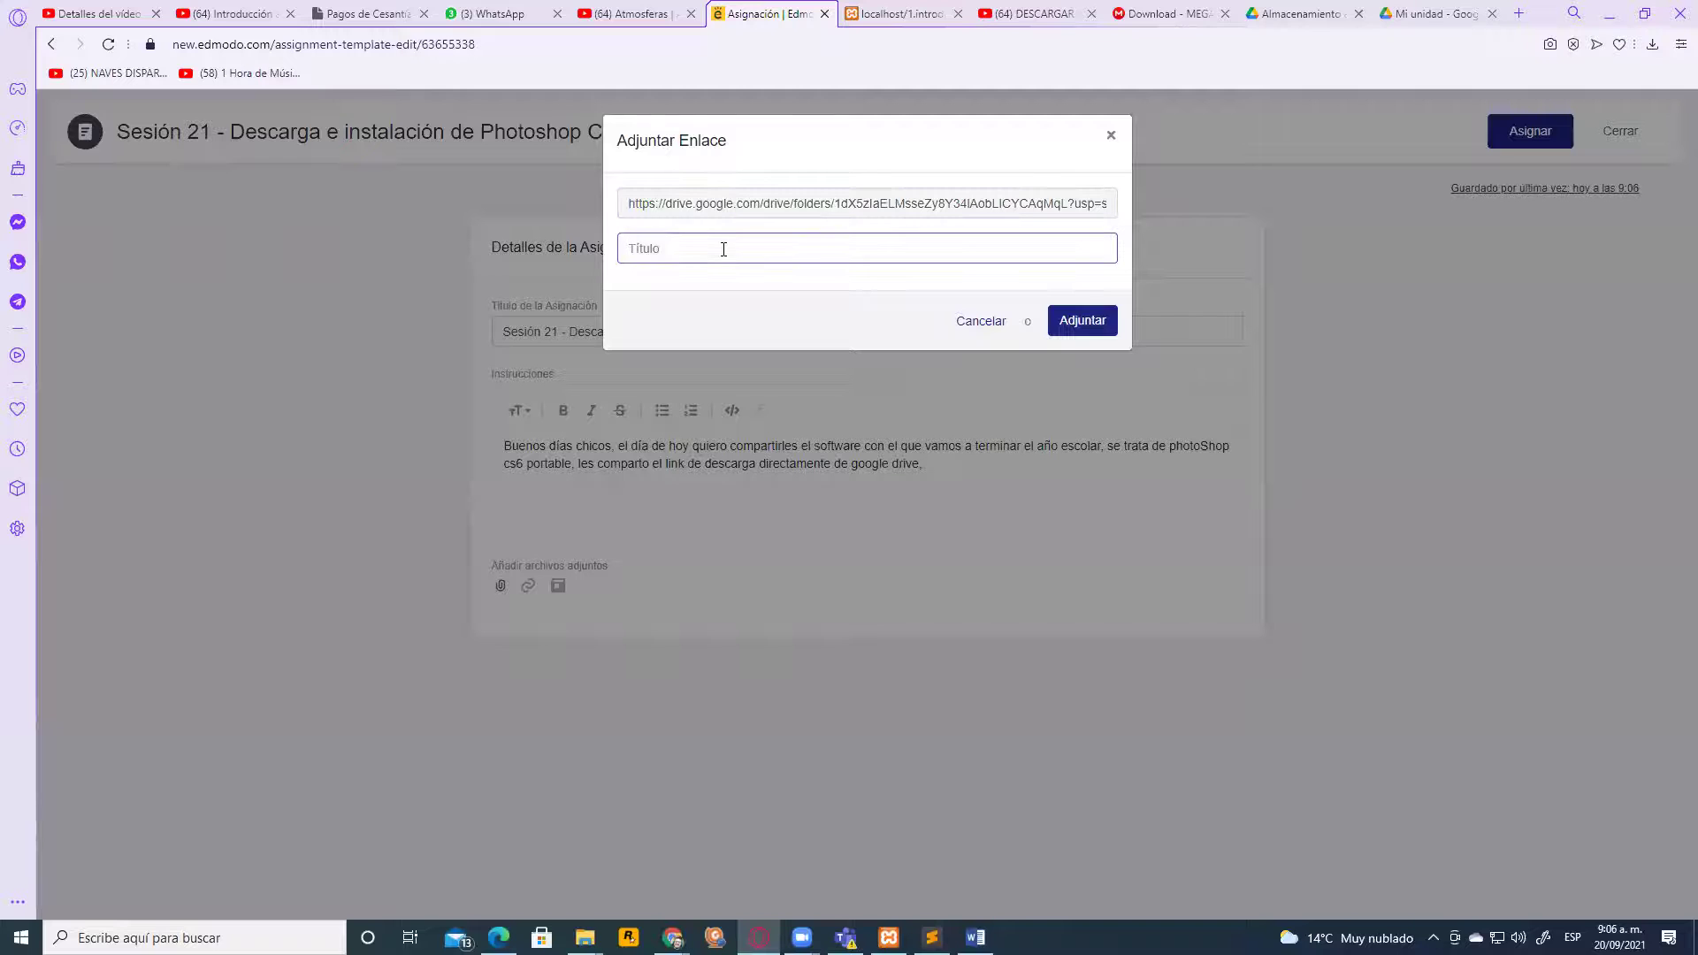
{"action": "type", "text": "Descargar adobe photoshop cs6"}
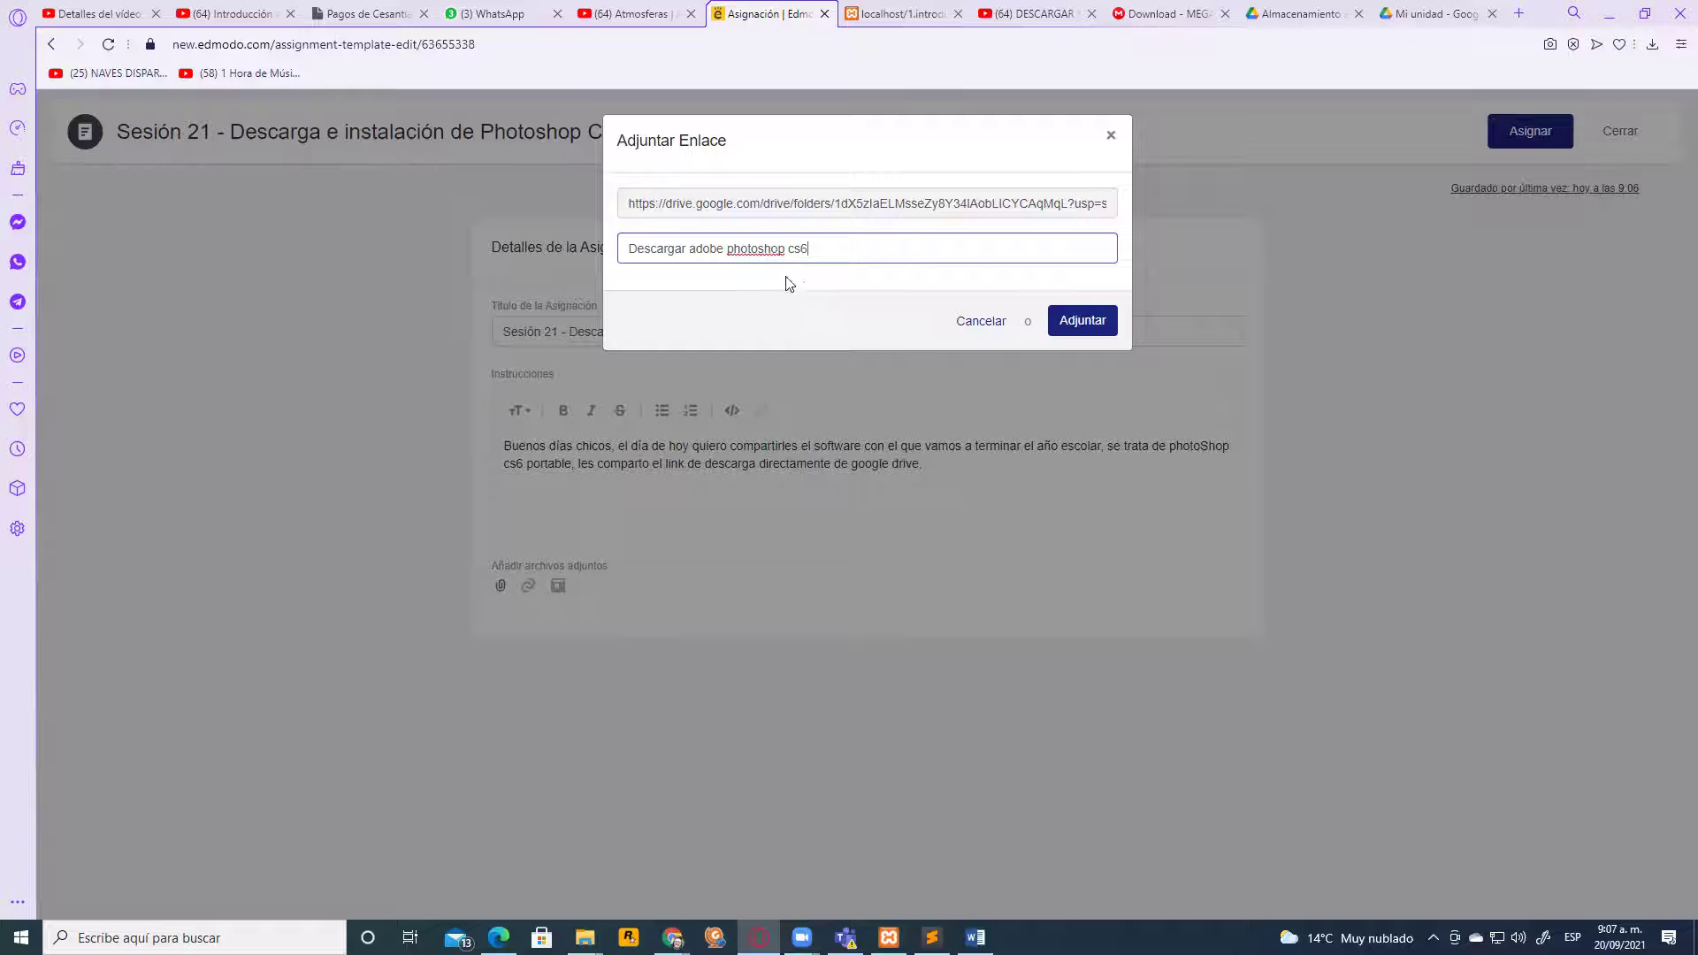
{"action": "right_click", "coordinate": [758, 249]}
{"action": "left_click", "coordinate": [806, 265]}
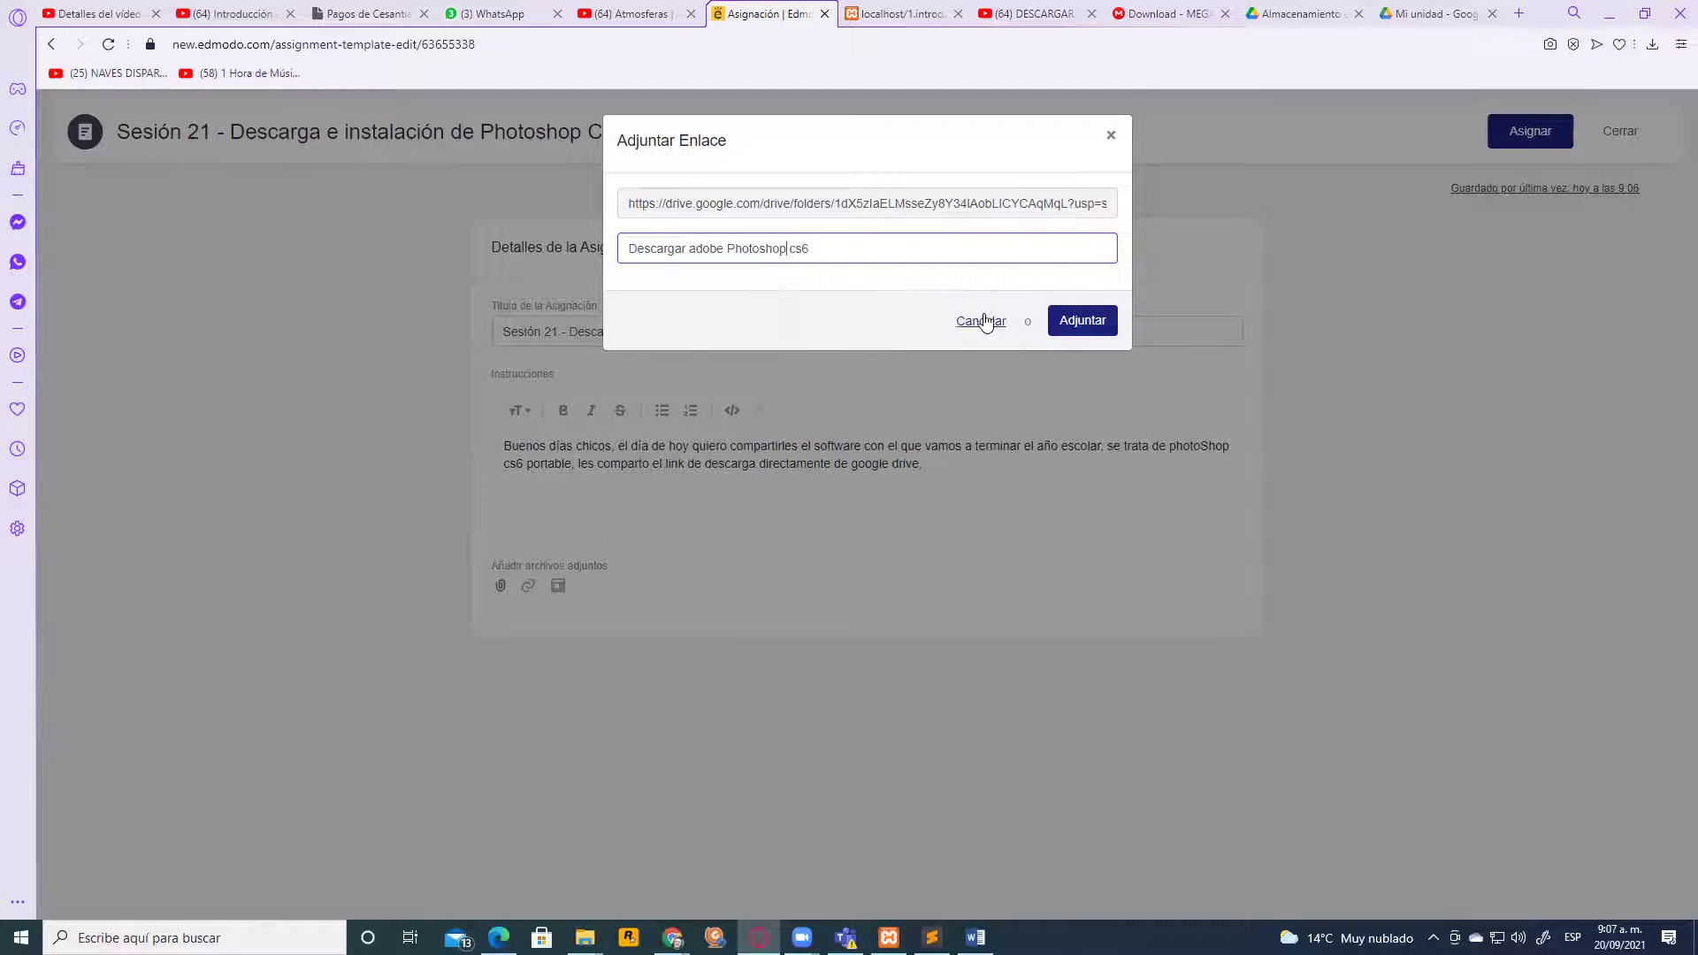
{"action": "left_click", "coordinate": [1097, 331]}
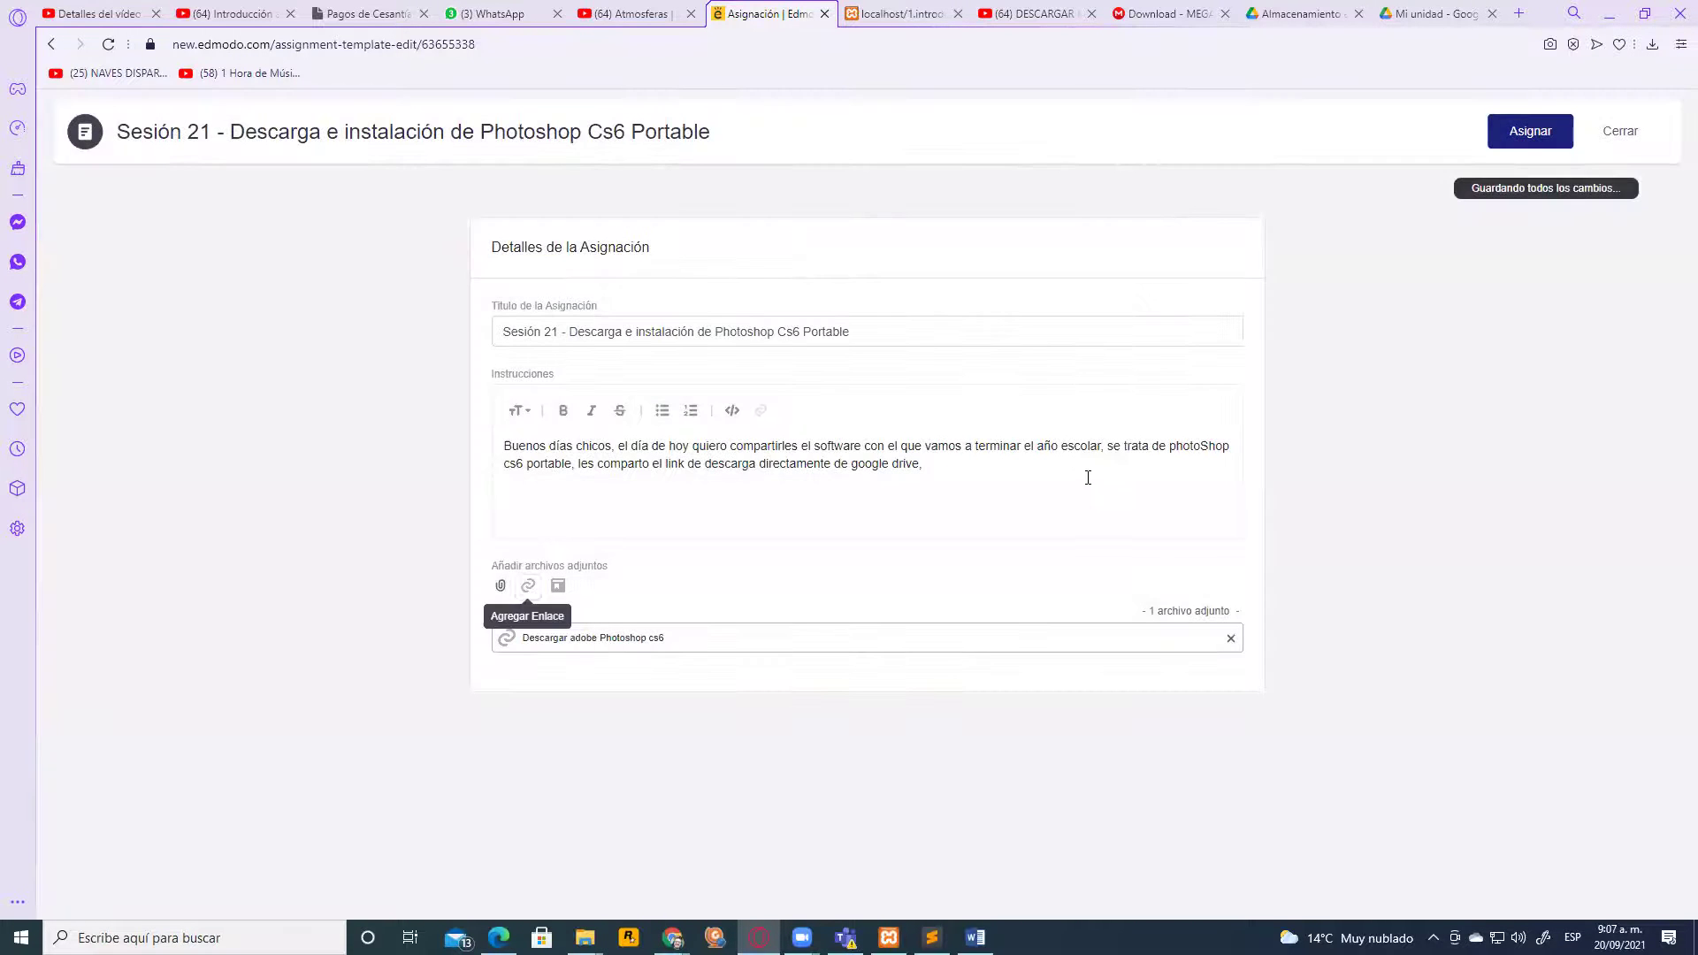
Append 'o desde un servidor externo.' to the end of the instructions
{"action": "left_click", "coordinate": [944, 471]}
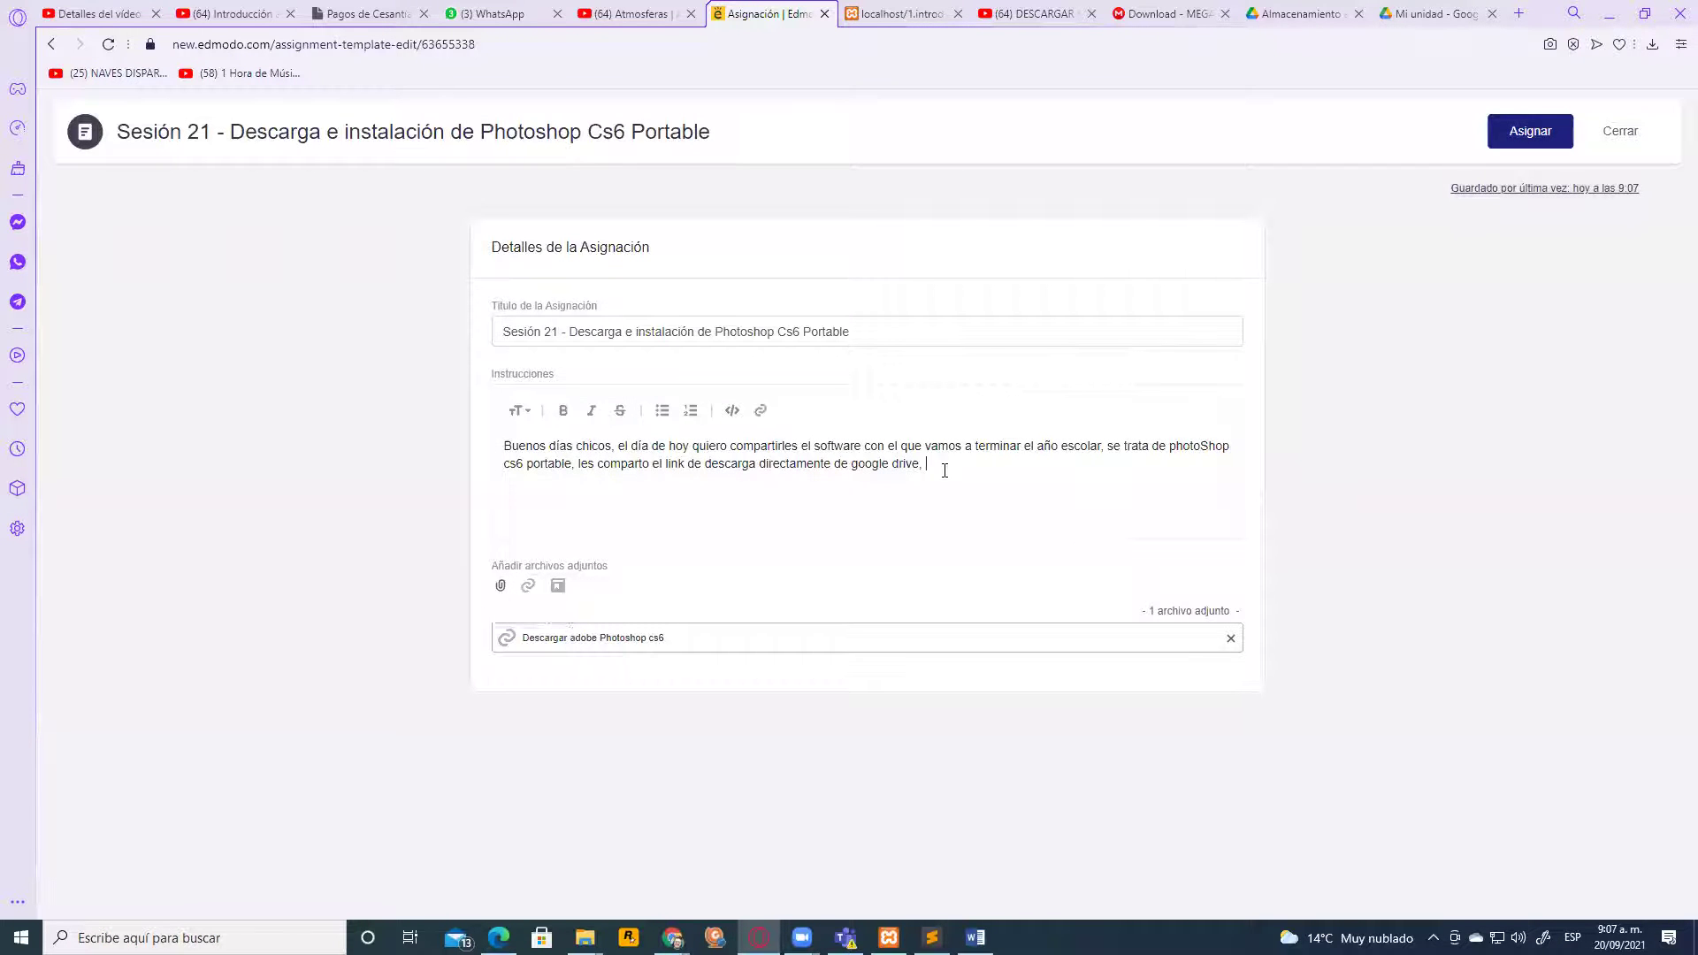
{"action": "type", "text": "o desde "}
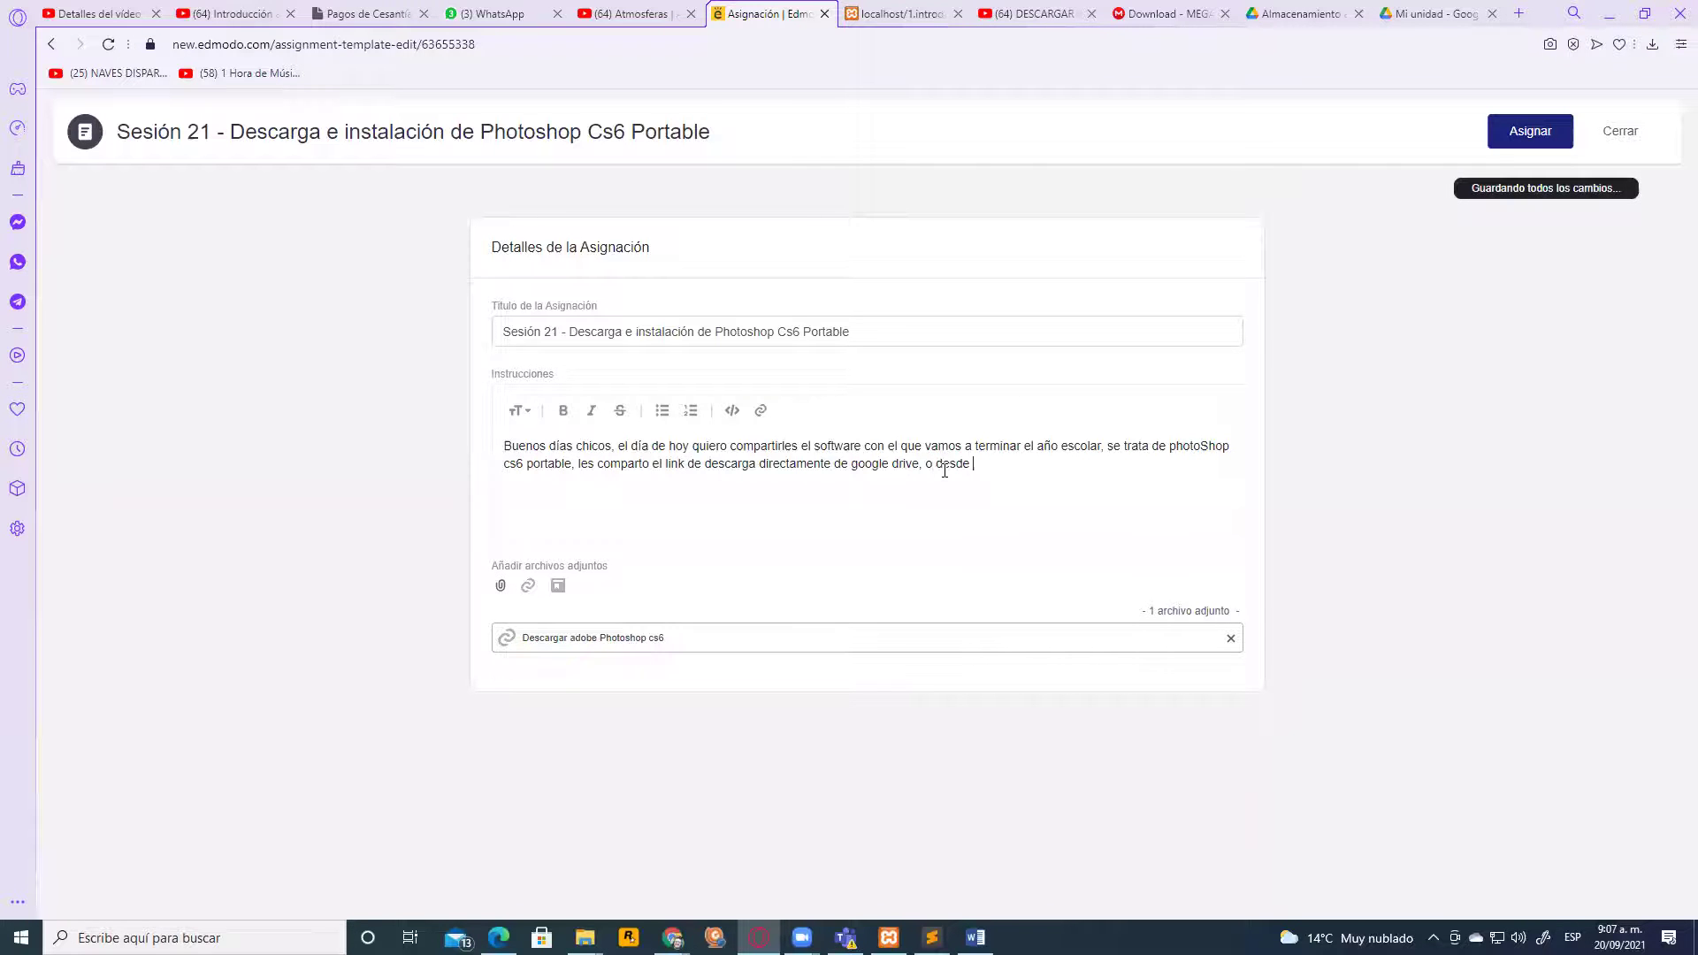
{"action": "type", "text": "un servidor ext"}
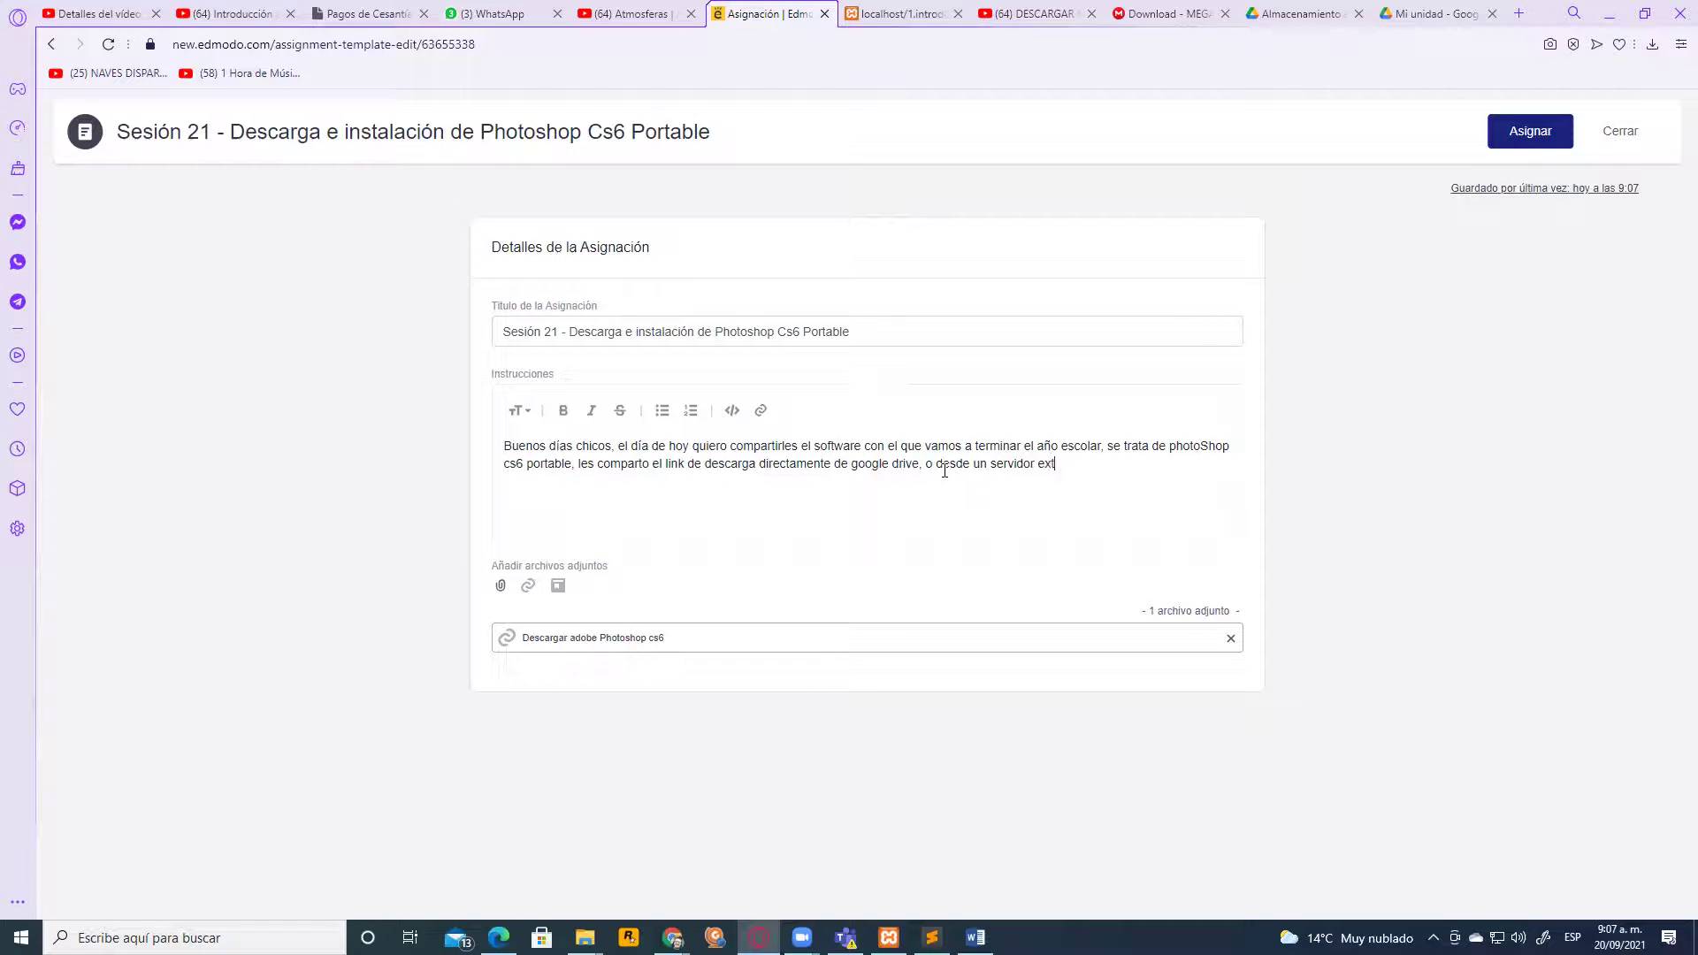
{"action": "type", "text": "erno"}
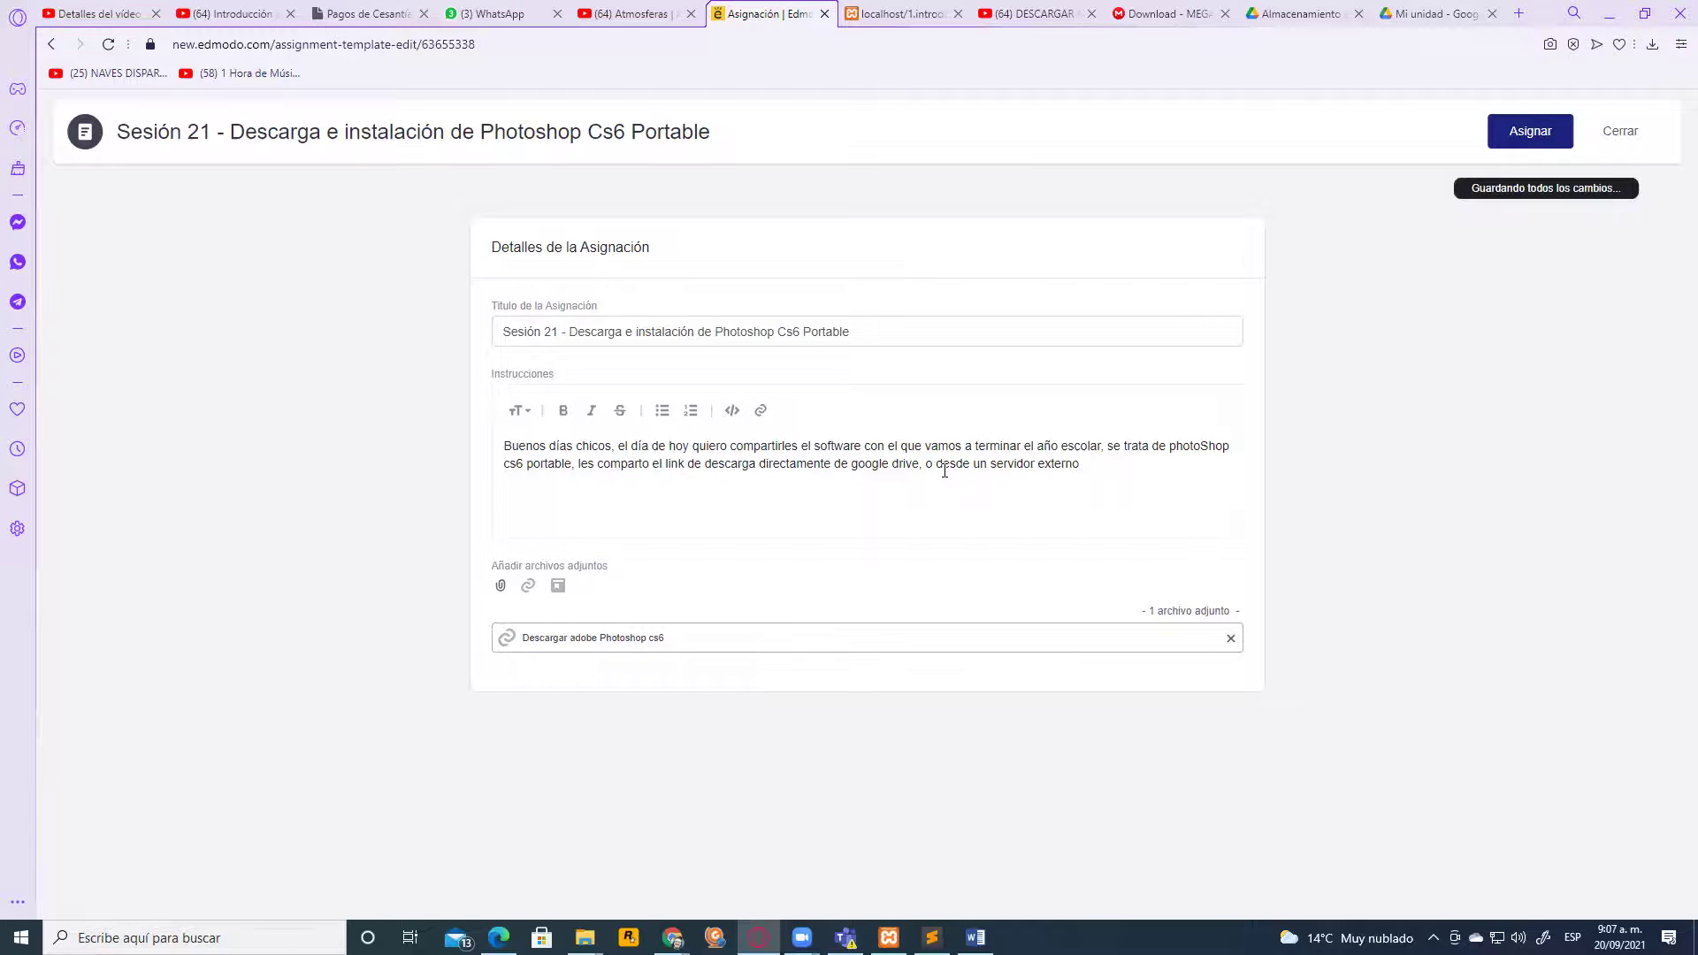
{"action": "type", "text": "."}
Open the tutorial's MEGA download link from the video description and copy its address
{"action": "left_click", "coordinate": [1035, 14]}
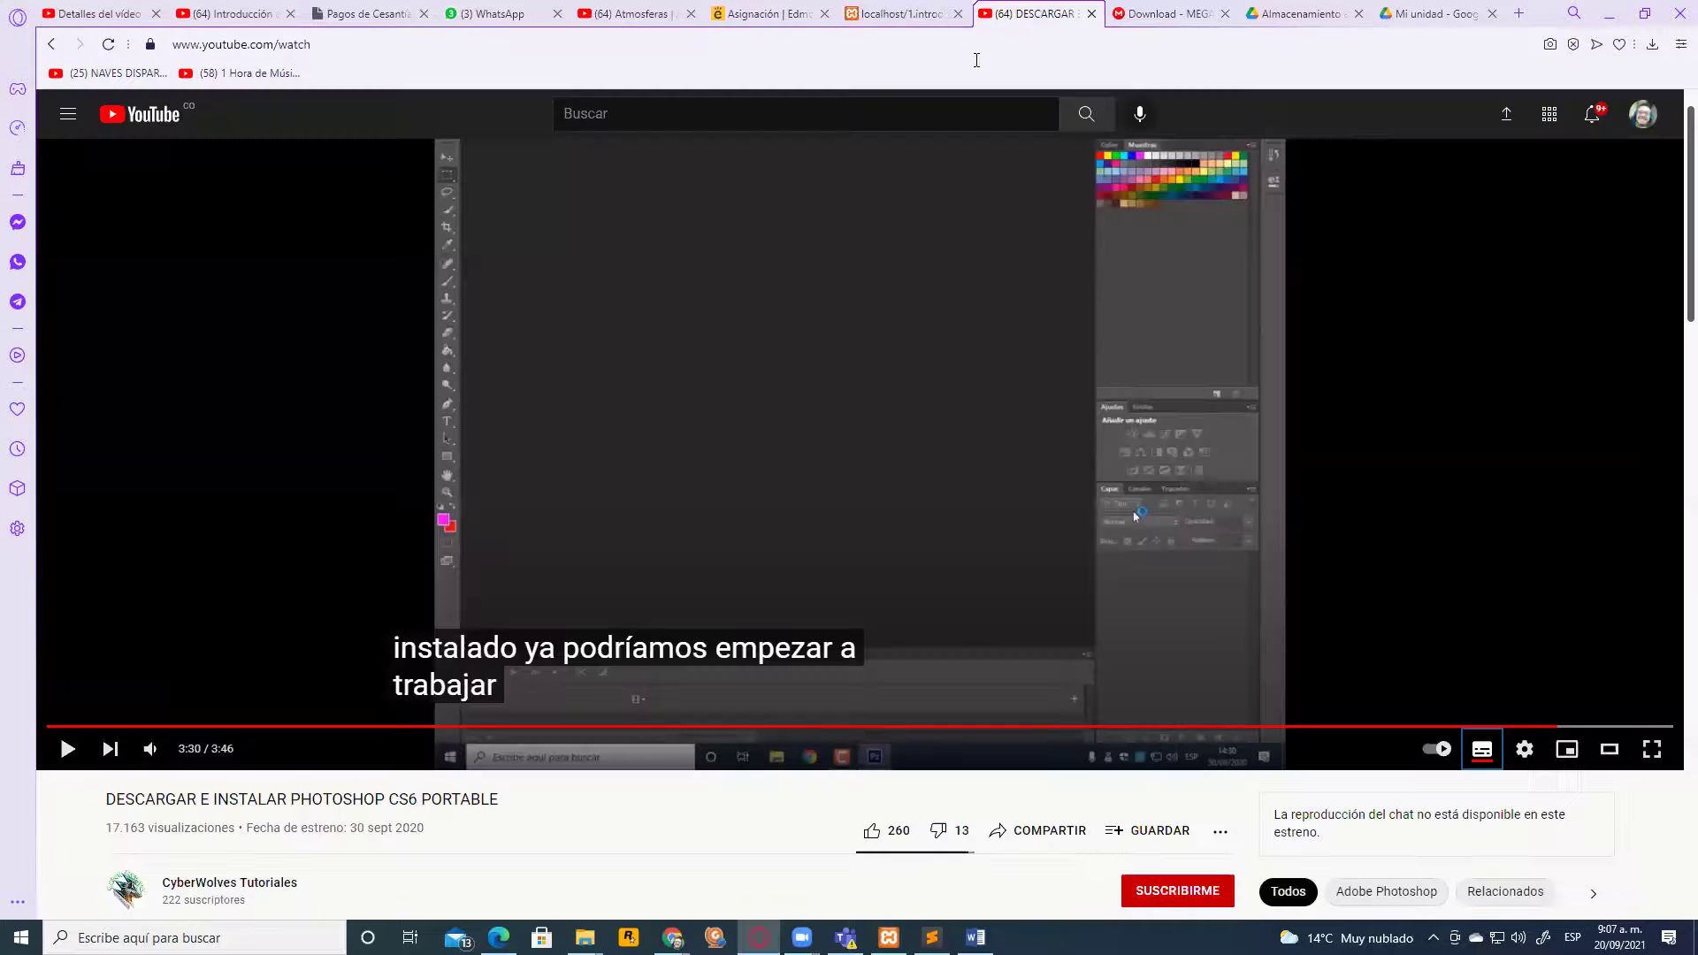
{"action": "scroll", "coordinate": [865, 291], "scroll_direction": "up", "scroll_amount": 1}
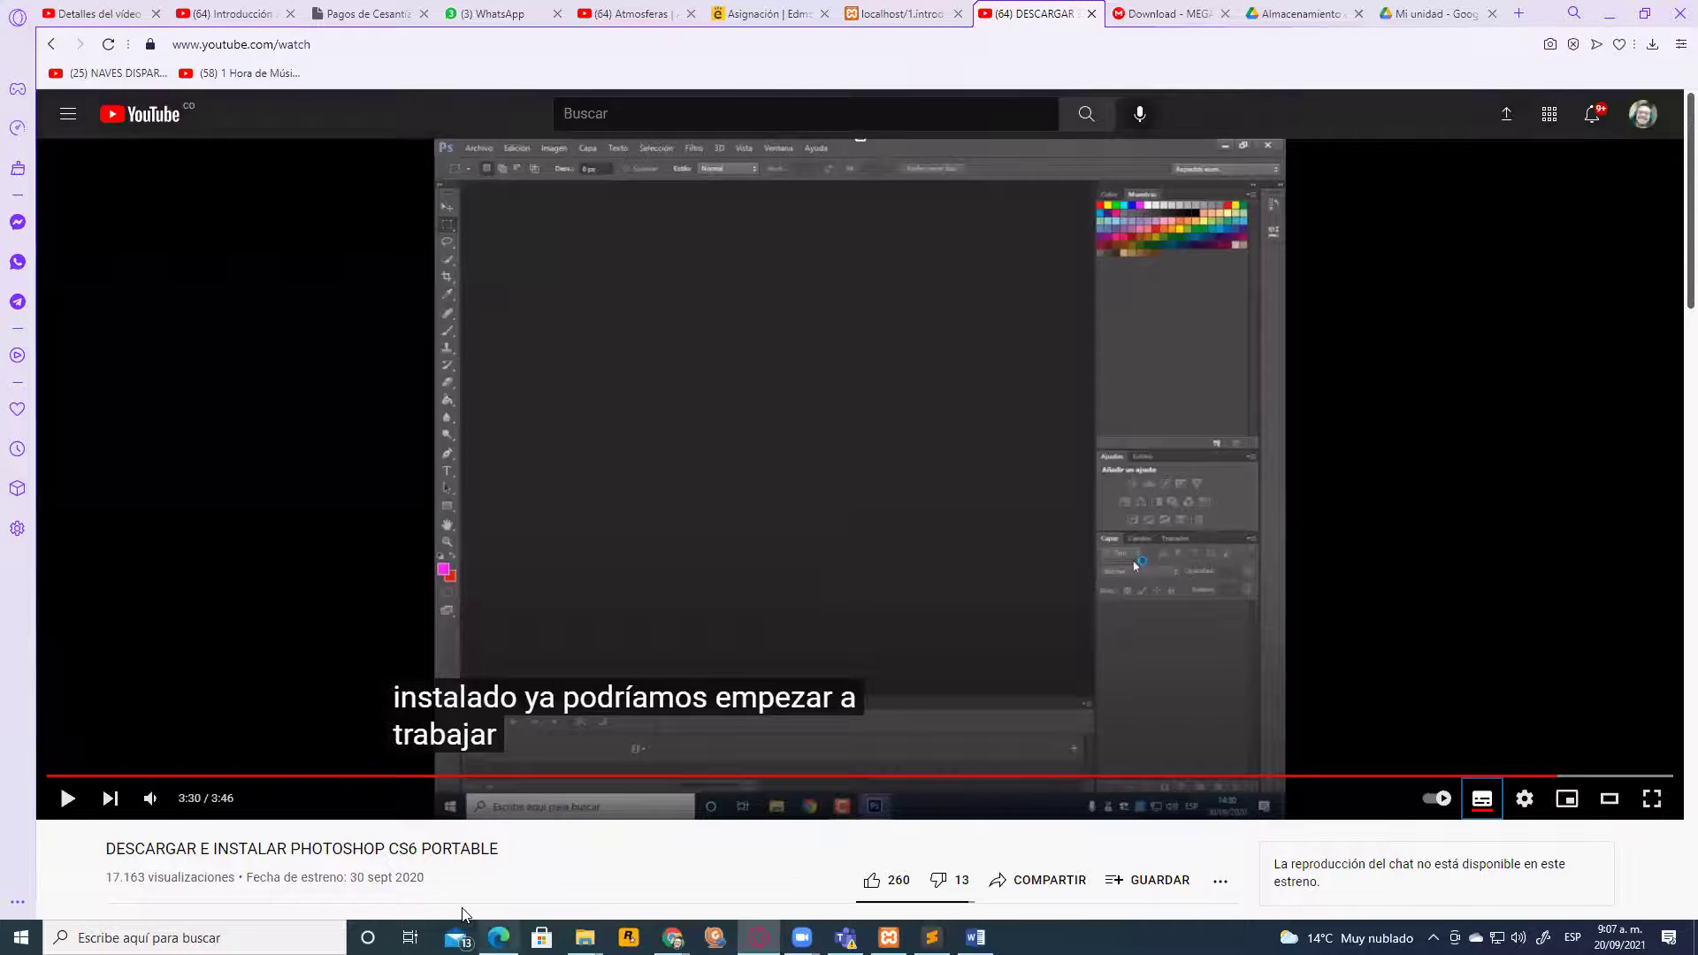
{"action": "scroll", "coordinate": [407, 840], "scroll_direction": "down", "scroll_amount": 5}
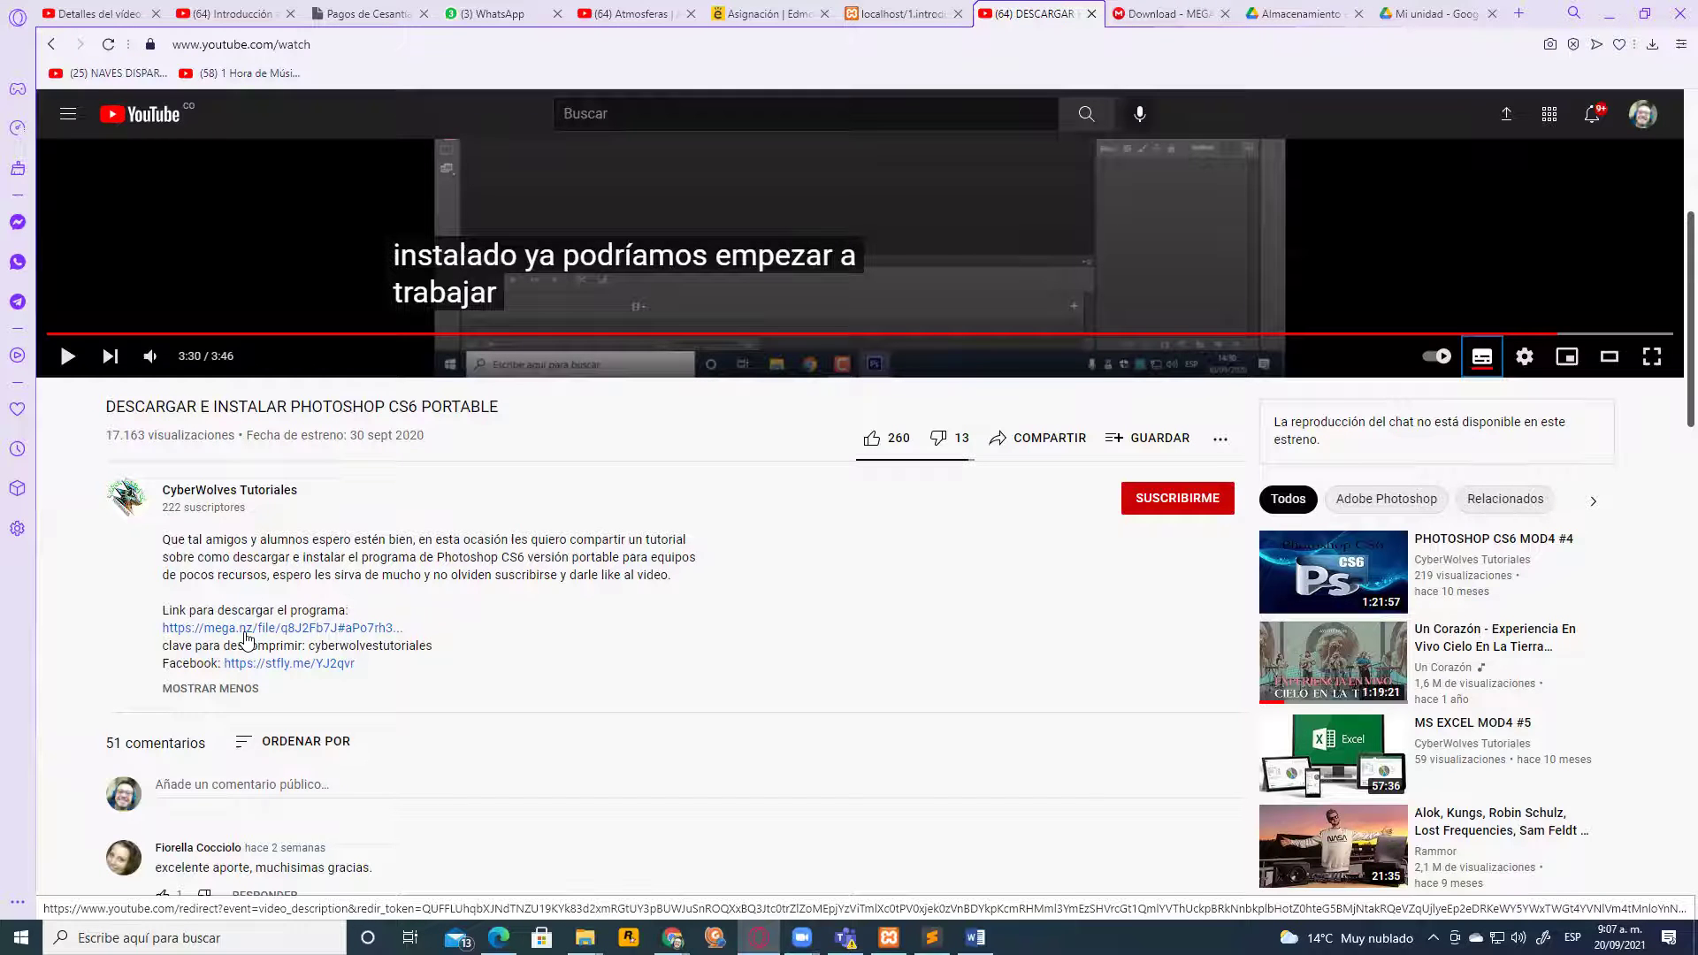
{"action": "left_click", "coordinate": [247, 633]}
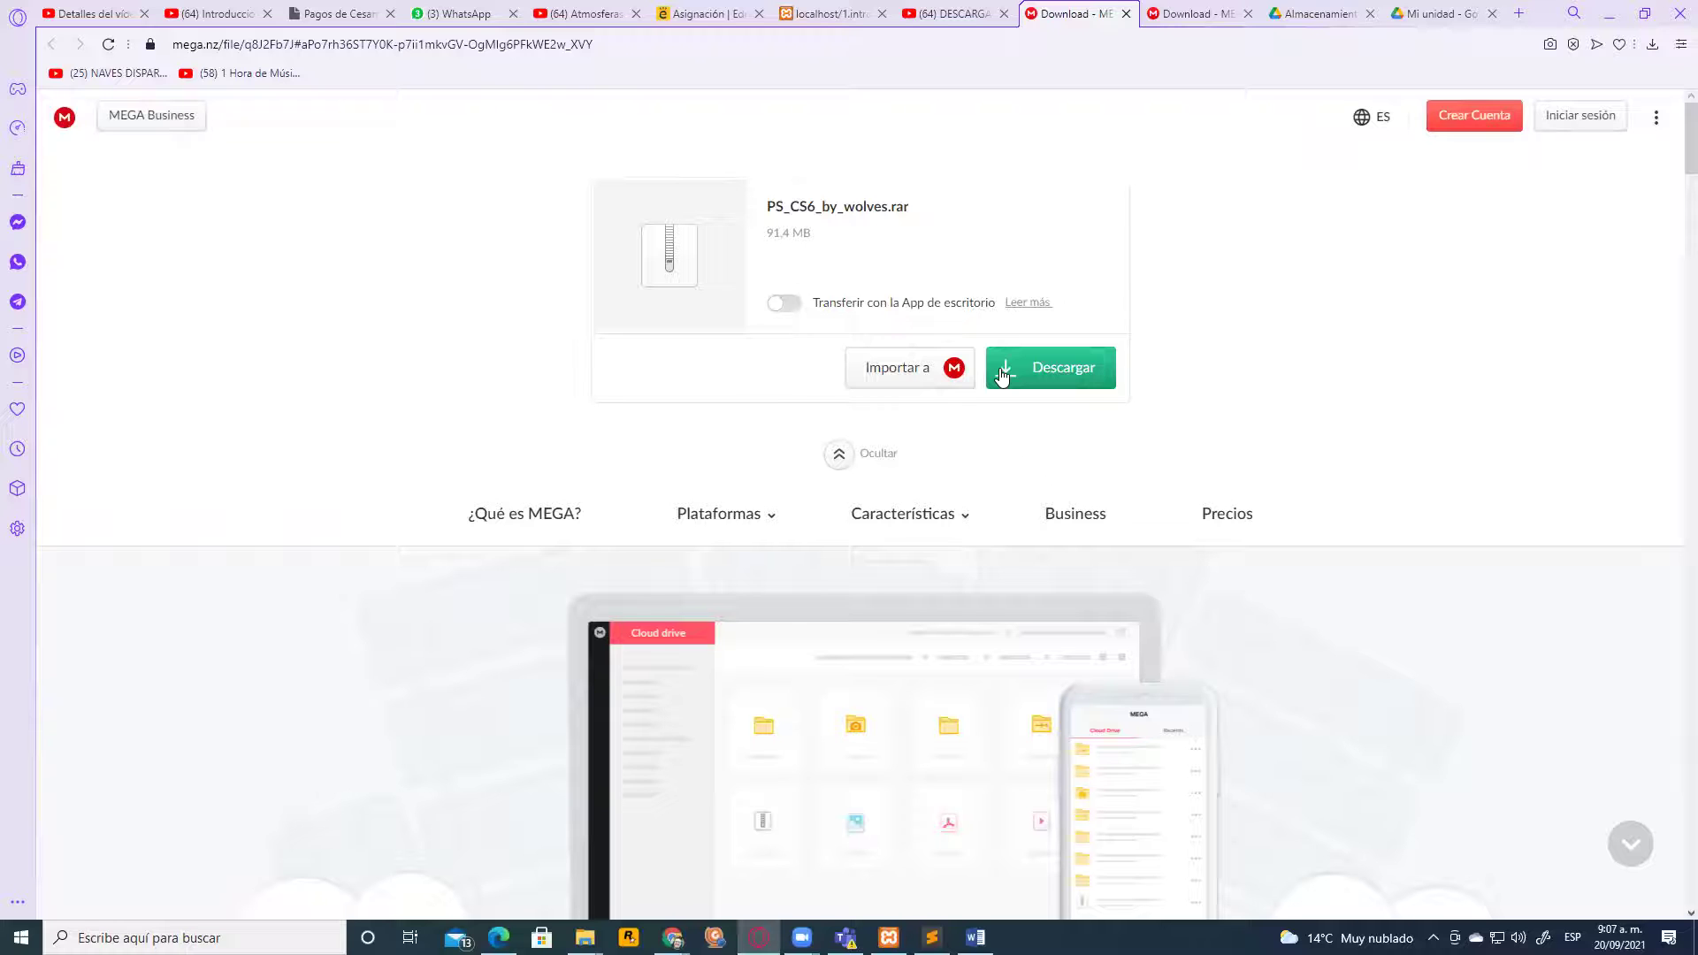
{"action": "left_click", "coordinate": [567, 44]}
{"action": "right_click", "coordinate": [564, 44]}
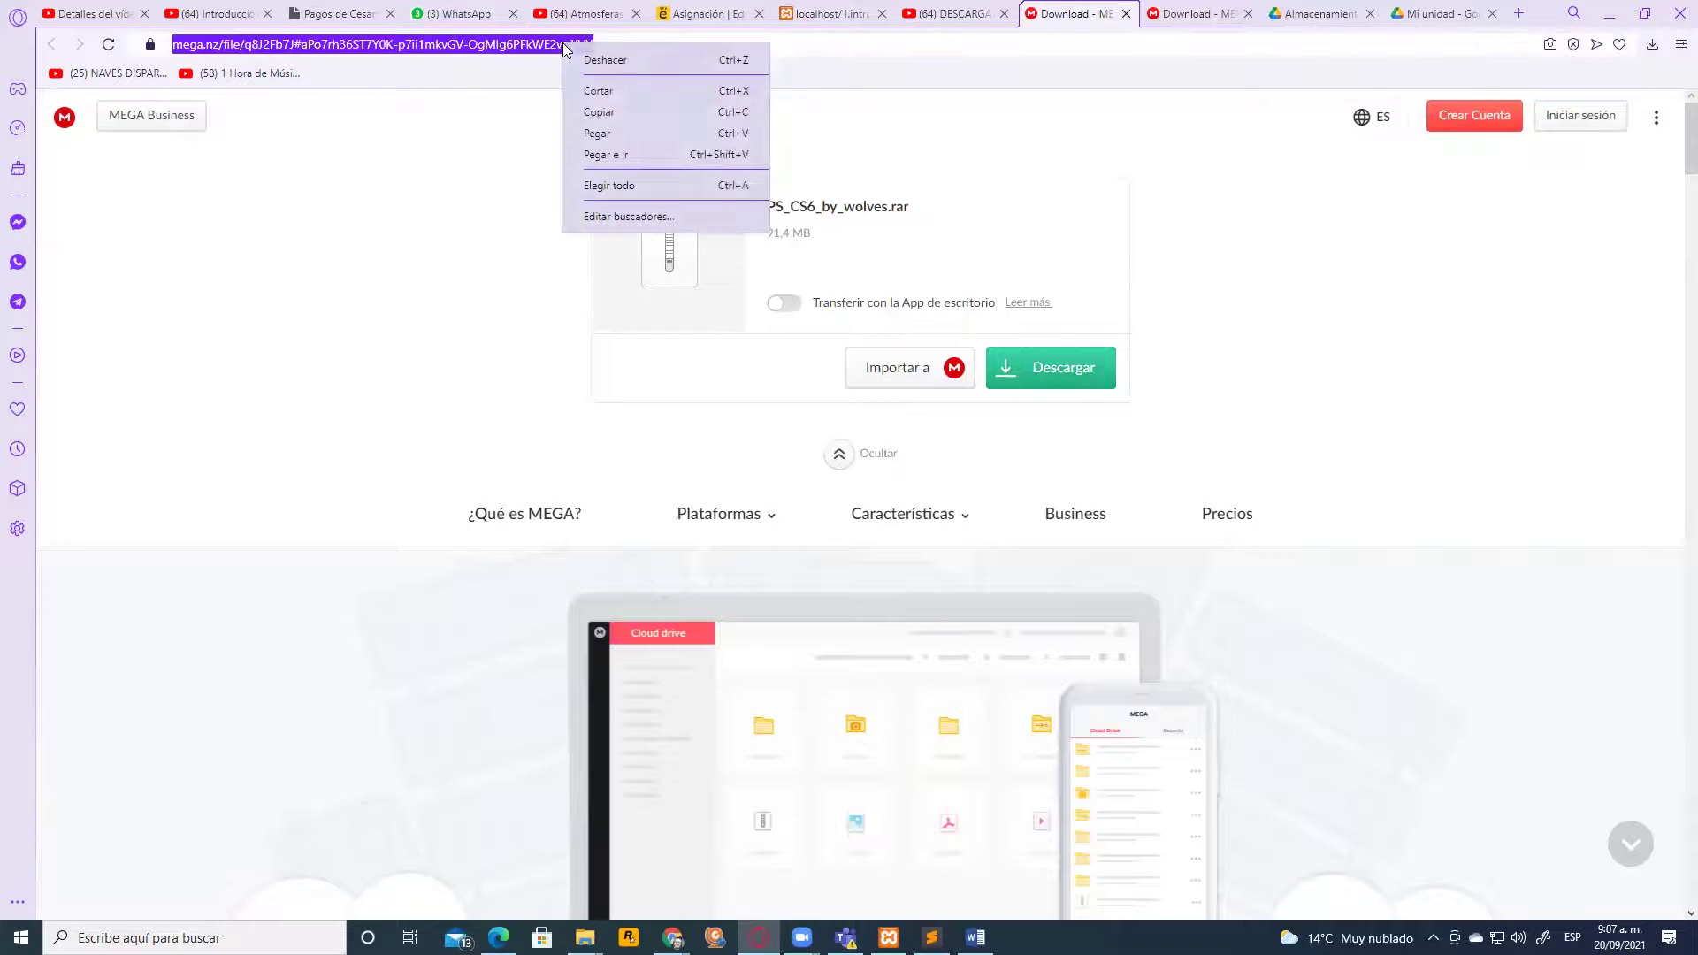
{"action": "left_click", "coordinate": [603, 112]}
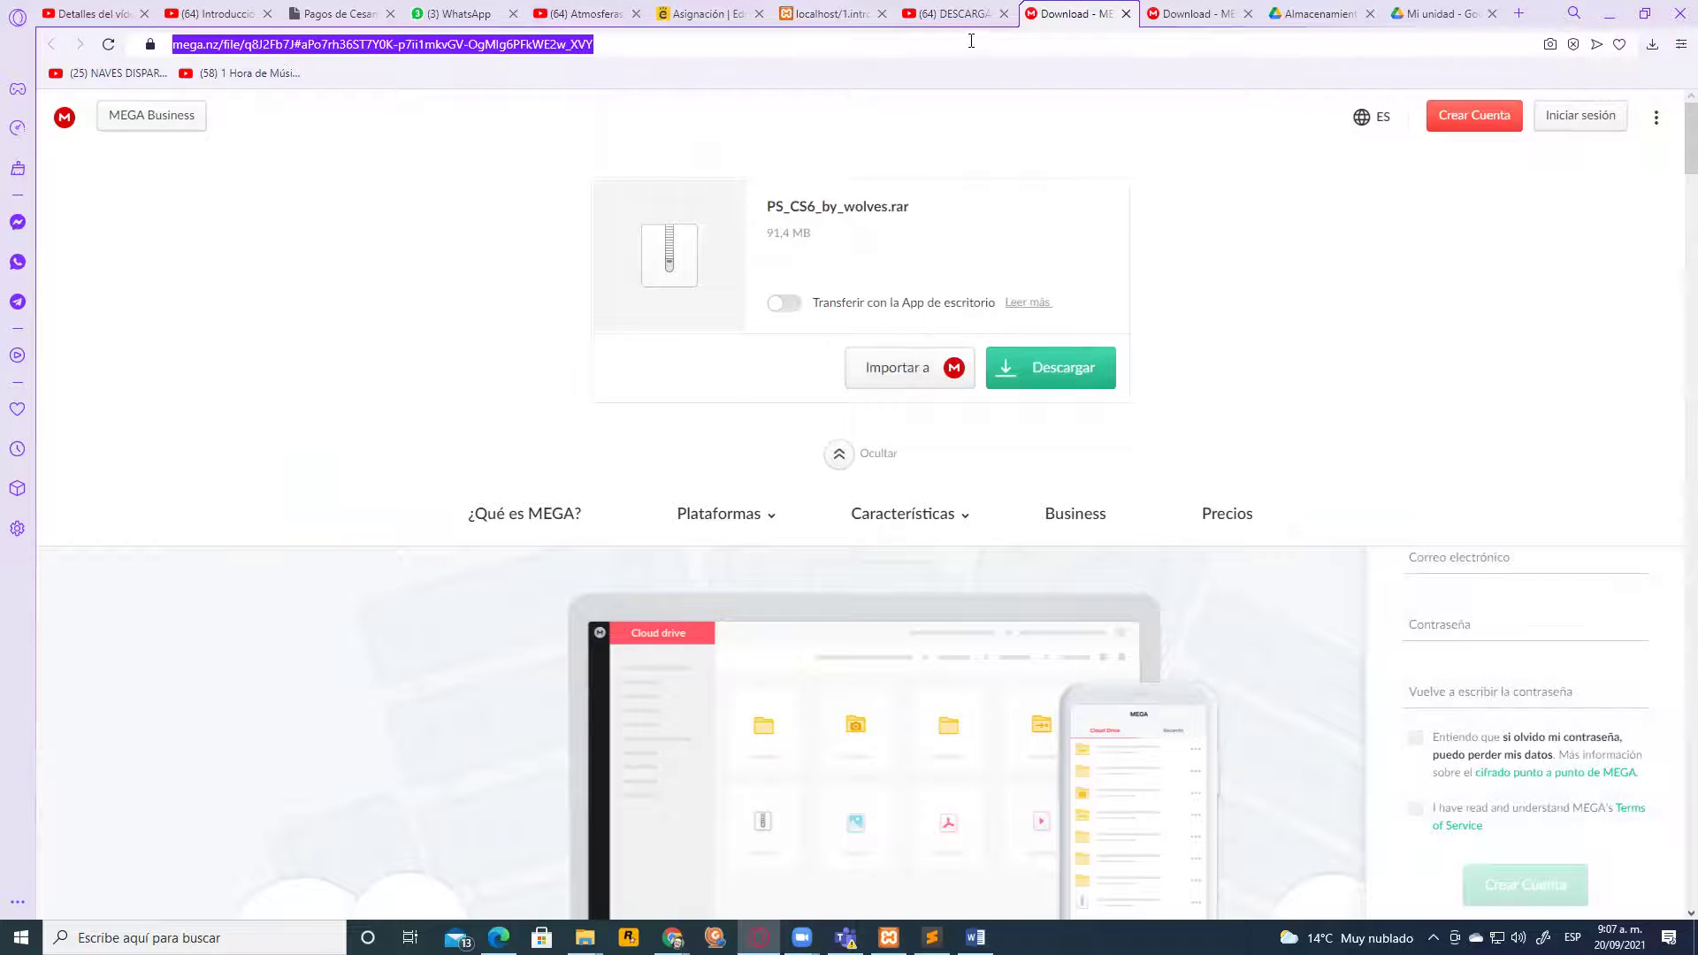
Copy the YouTube tutorial video's web address from the address bar
{"action": "left_click", "coordinate": [964, 13]}
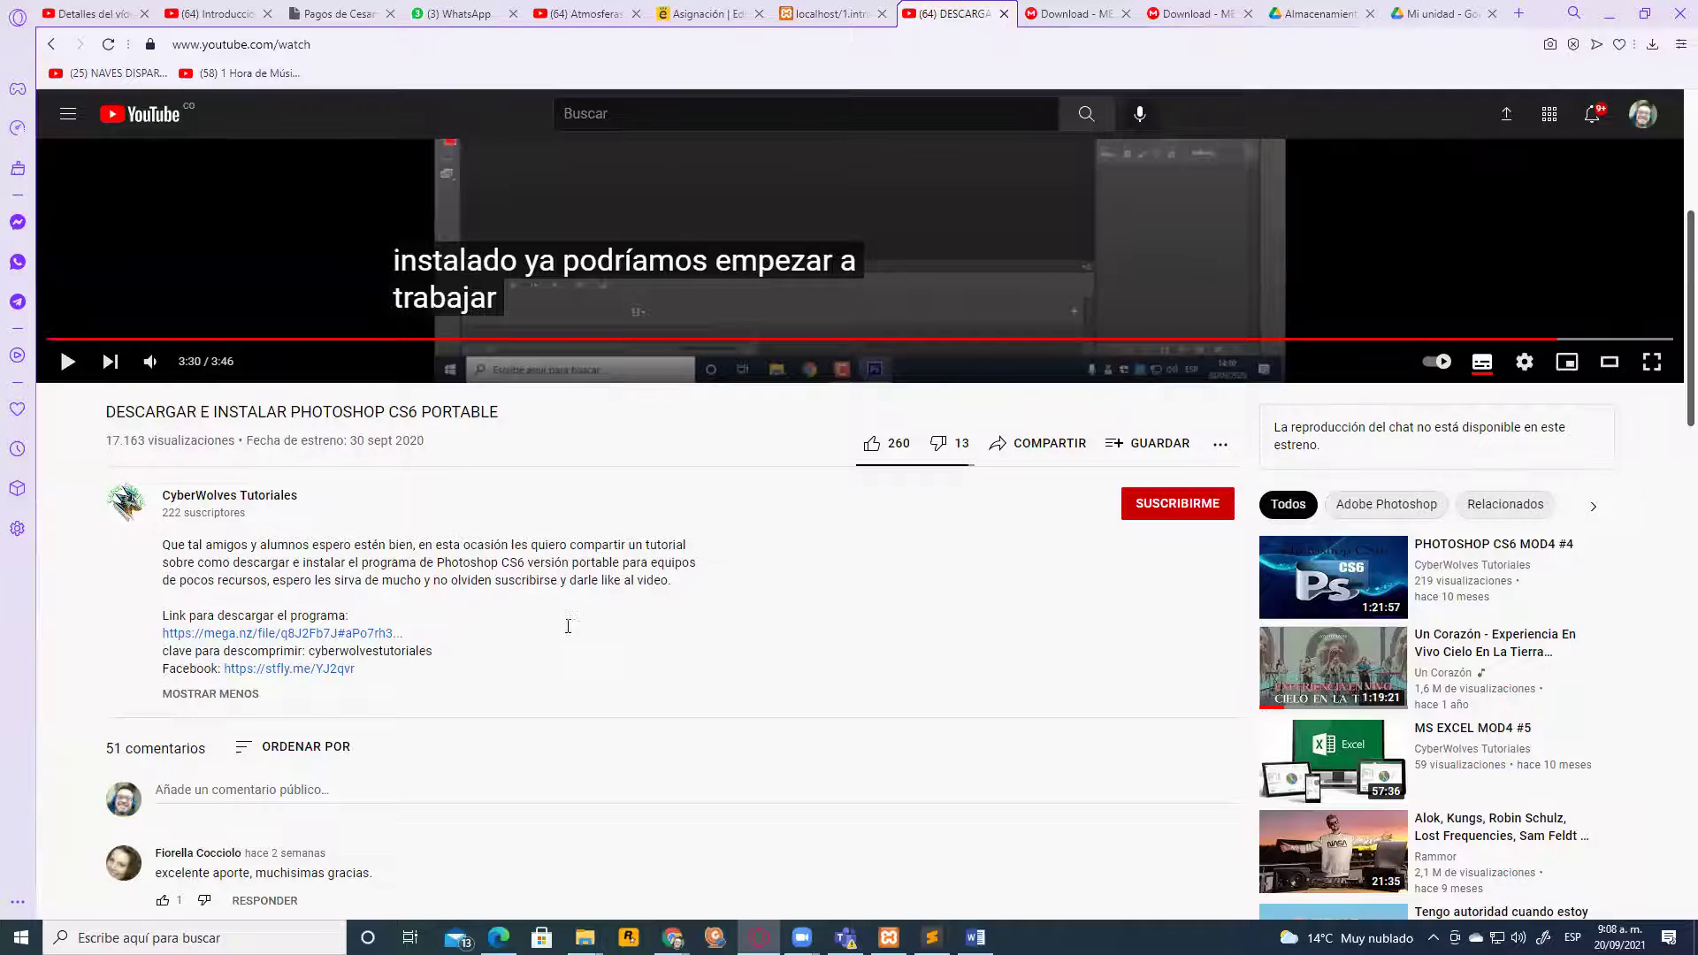
{"action": "scroll", "coordinate": [568, 625], "scroll_direction": "up", "scroll_amount": 5}
{"action": "left_click", "coordinate": [341, 44]}
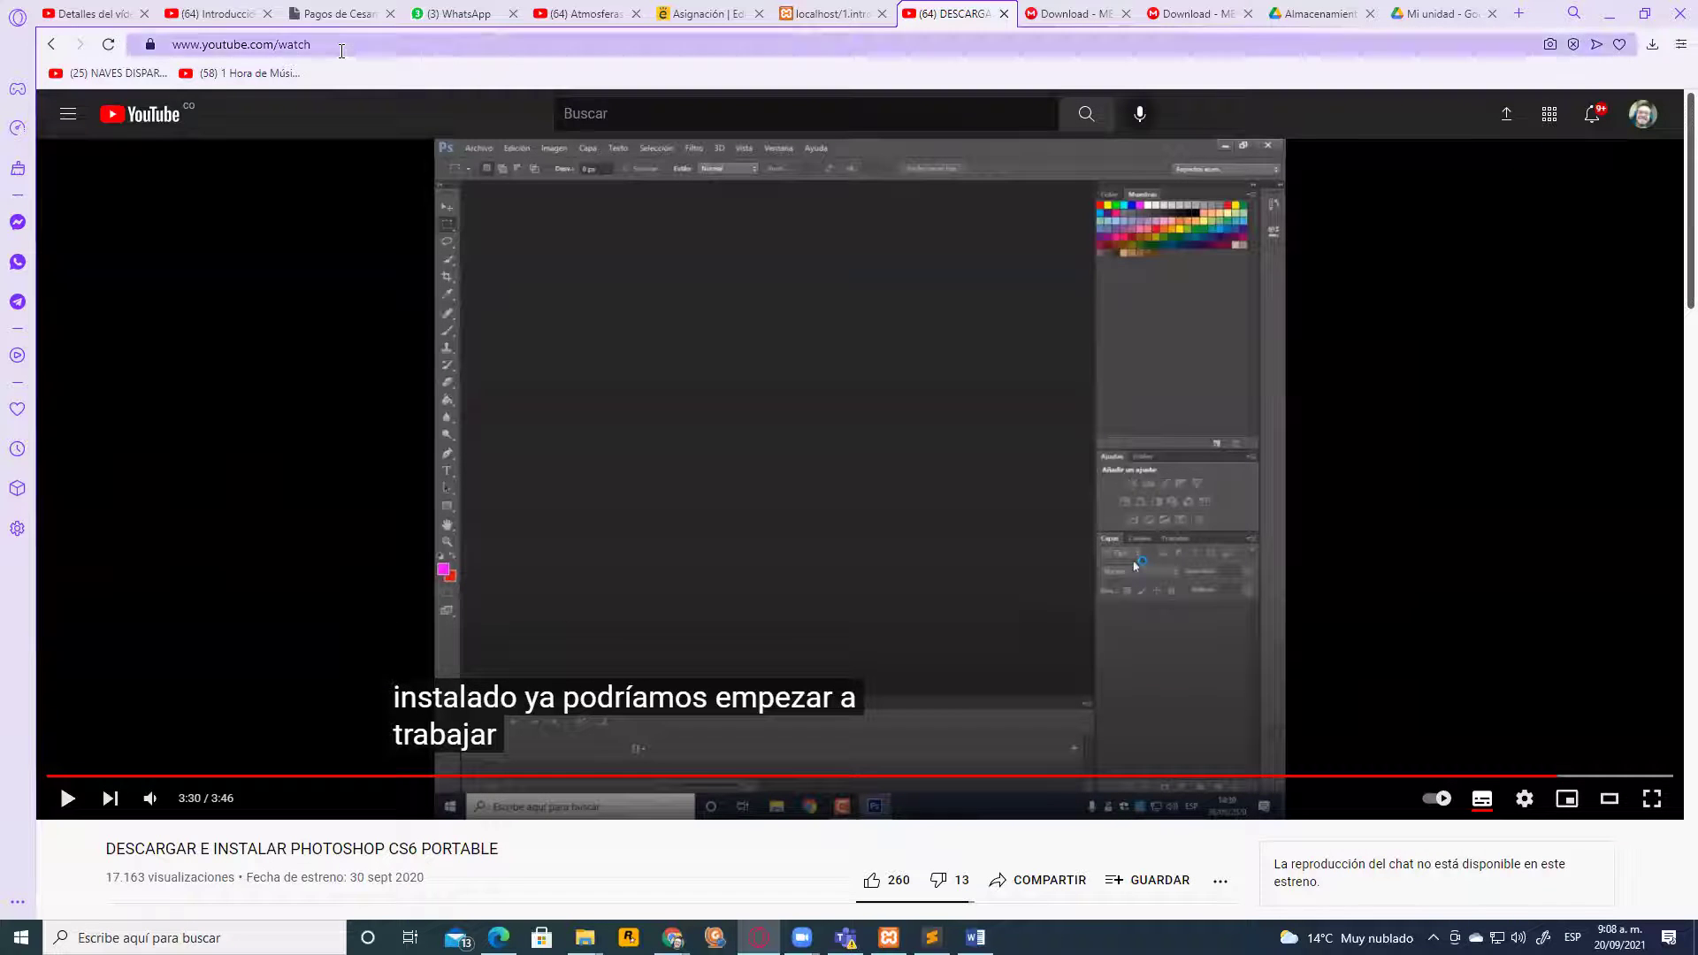
{"action": "right_click", "coordinate": [341, 46]}
{"action": "left_click", "coordinate": [397, 133]}
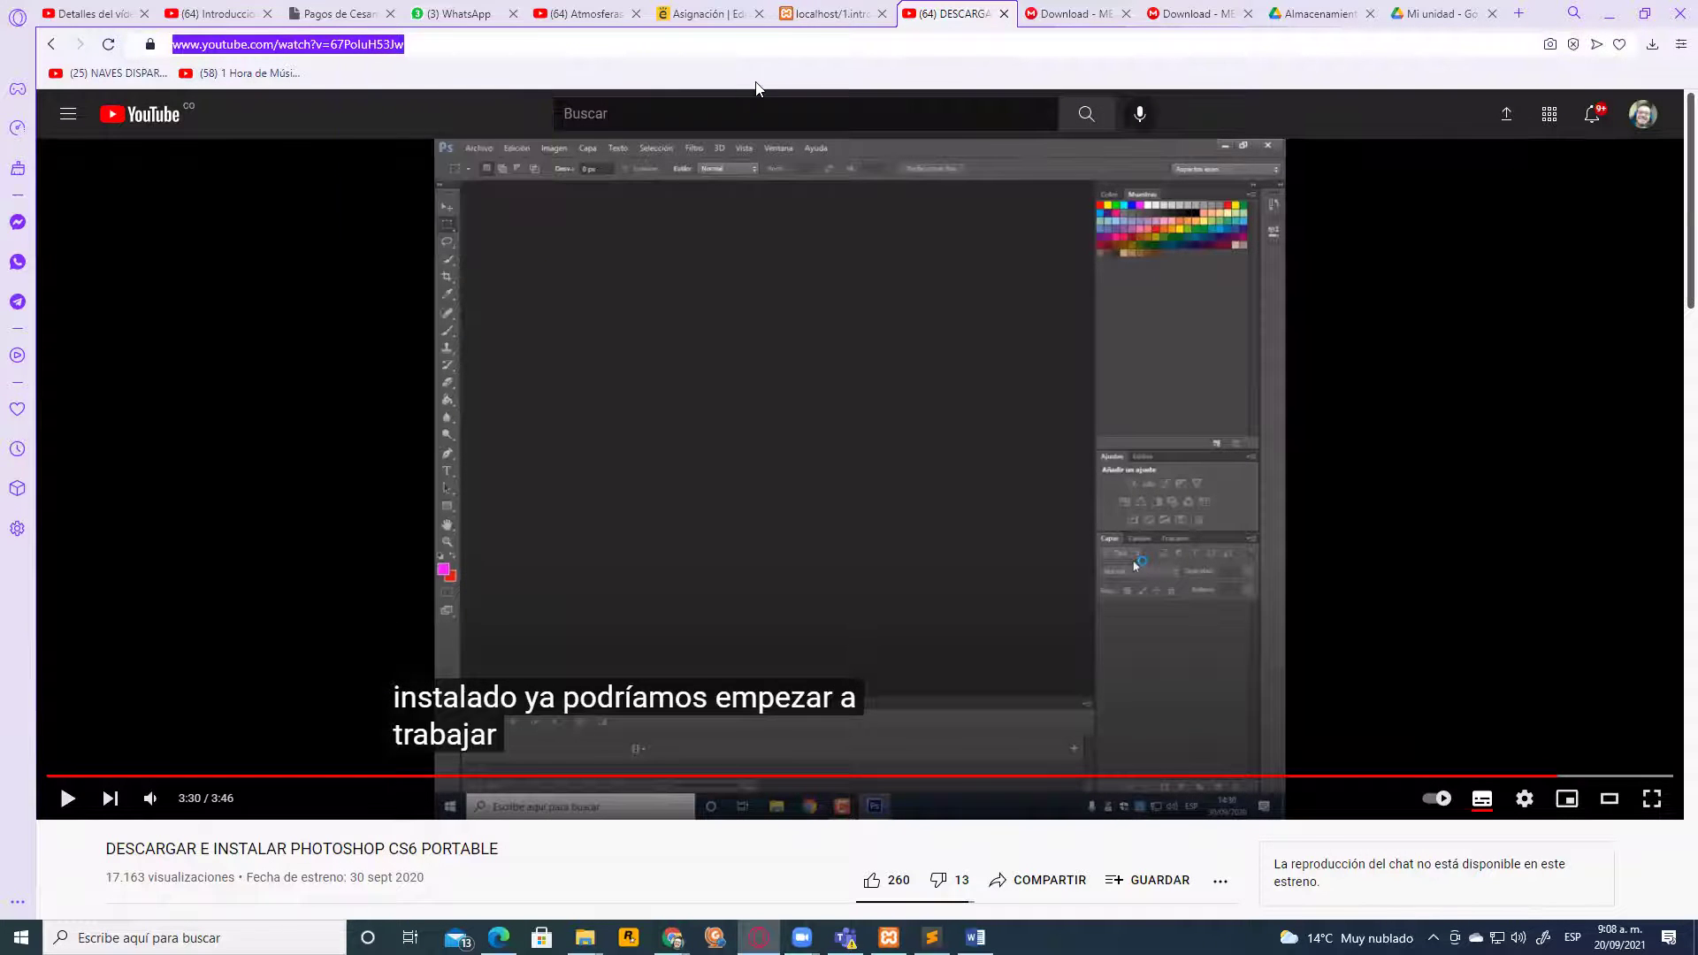
{"action": "left_click", "coordinate": [718, 14]}
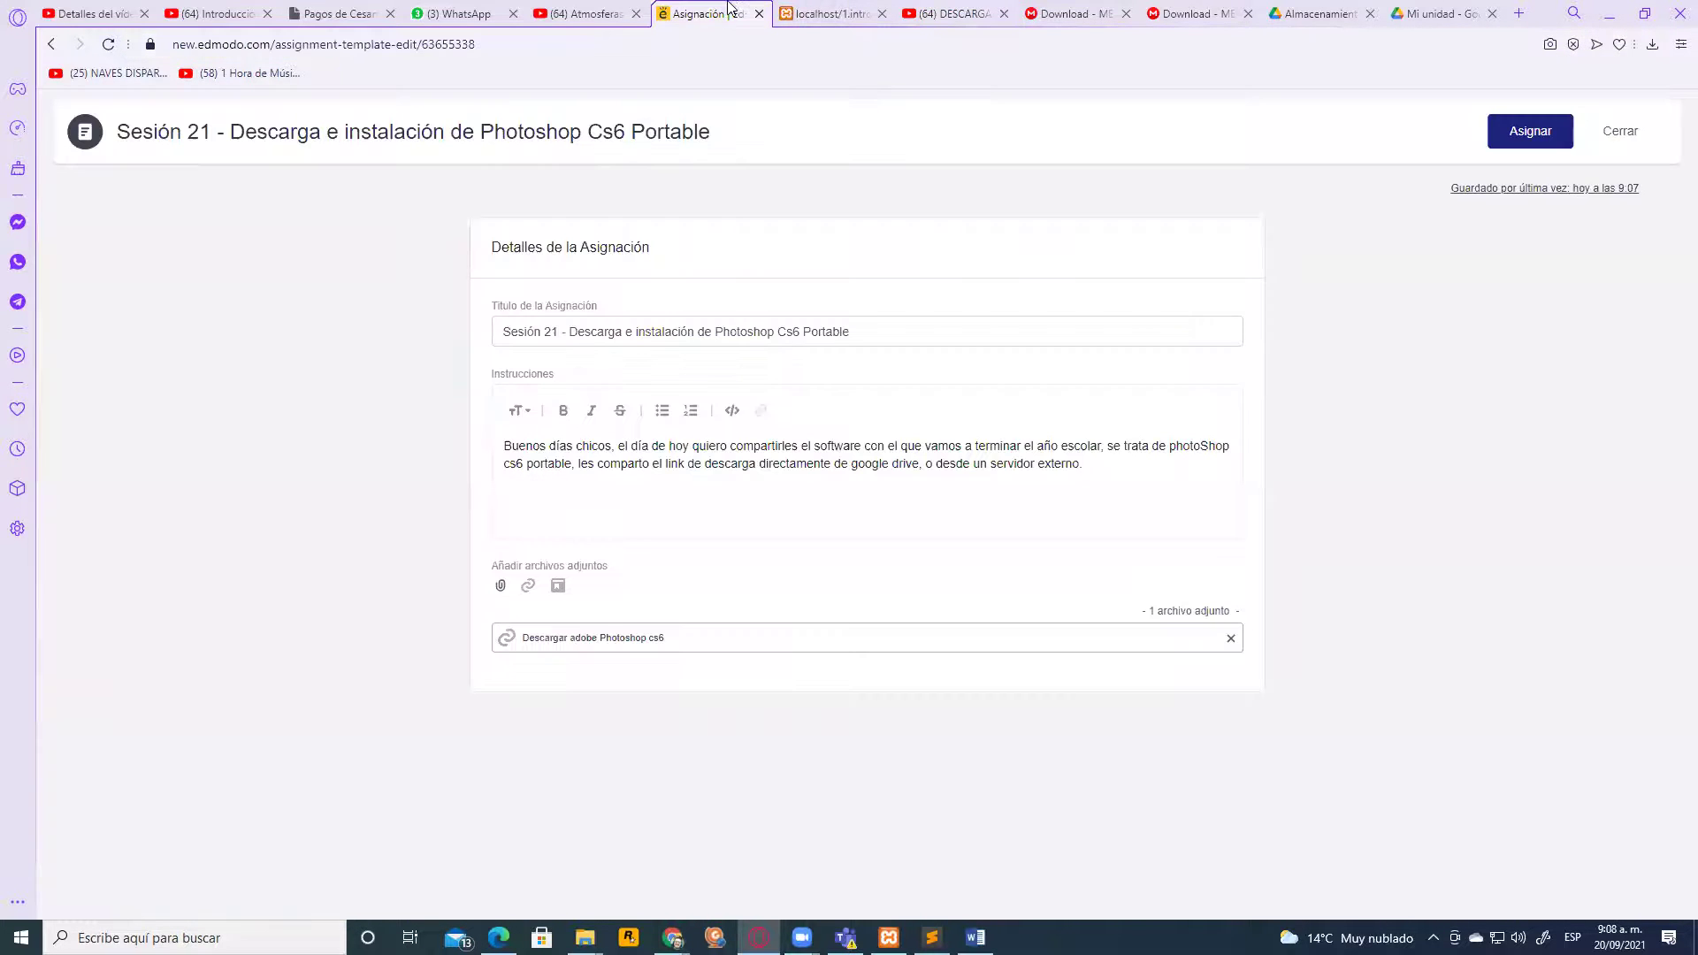
Start a new link attachment with the pasted YouTube video address
{"action": "left_click", "coordinate": [528, 586]}
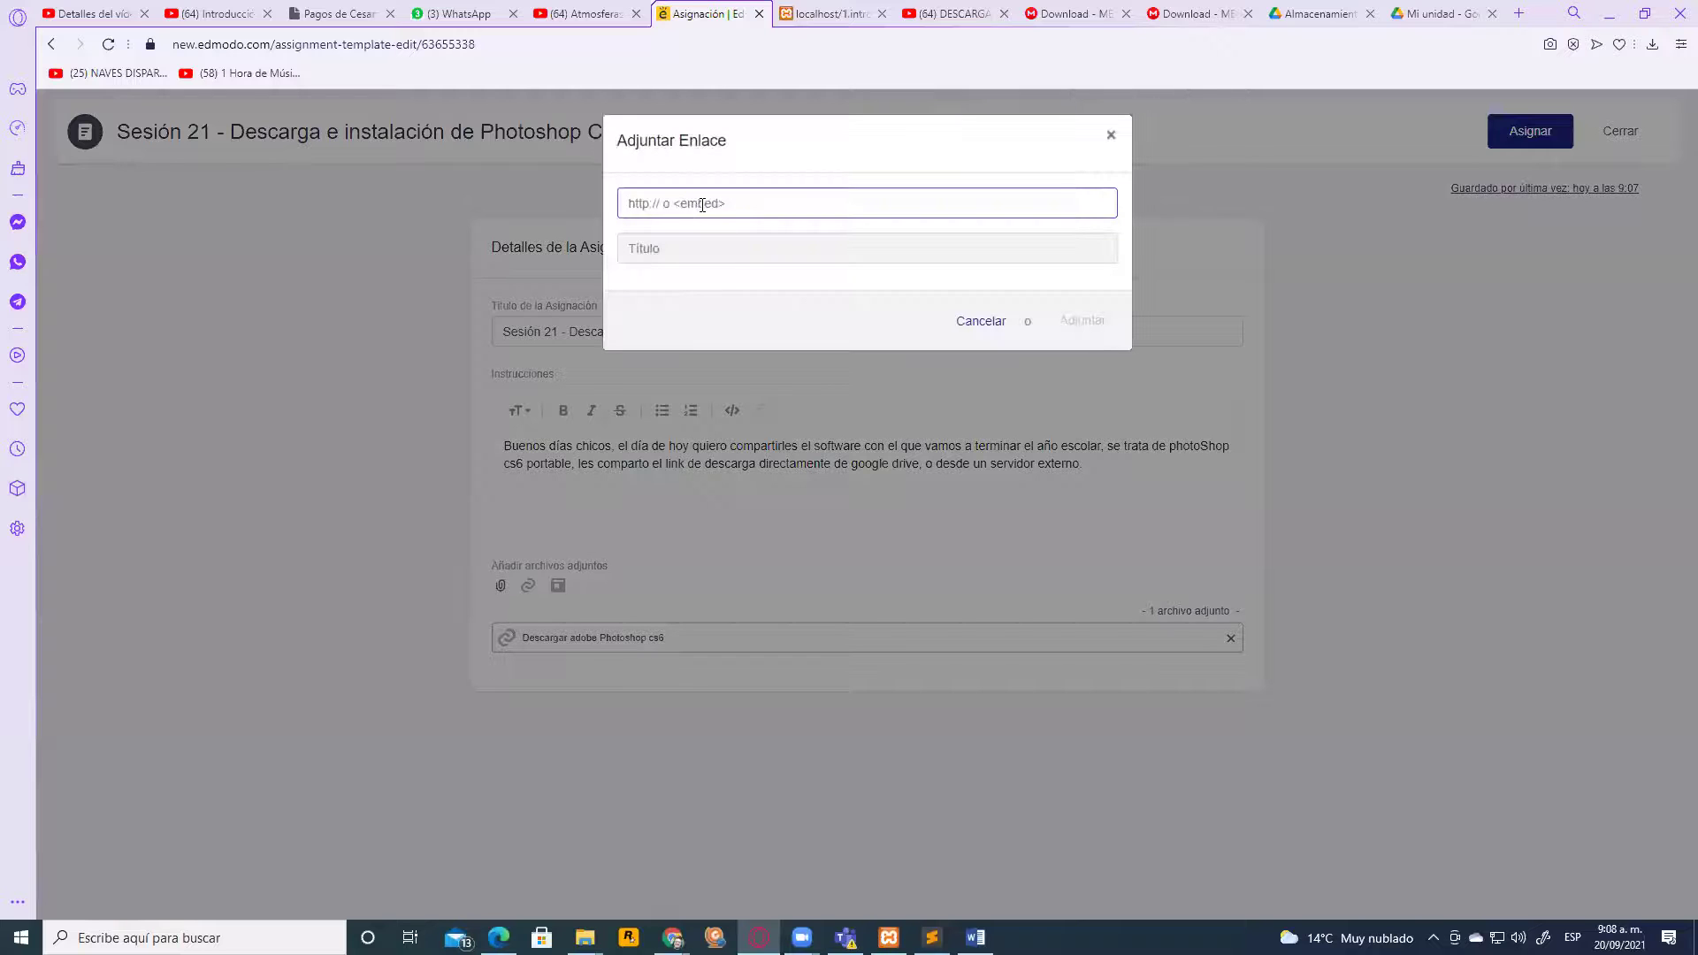
{"action": "type", "text": "https://www.youtube.com/watch?v=67PoIuH53Jw"}
{"action": "left_click", "coordinate": [738, 262]}
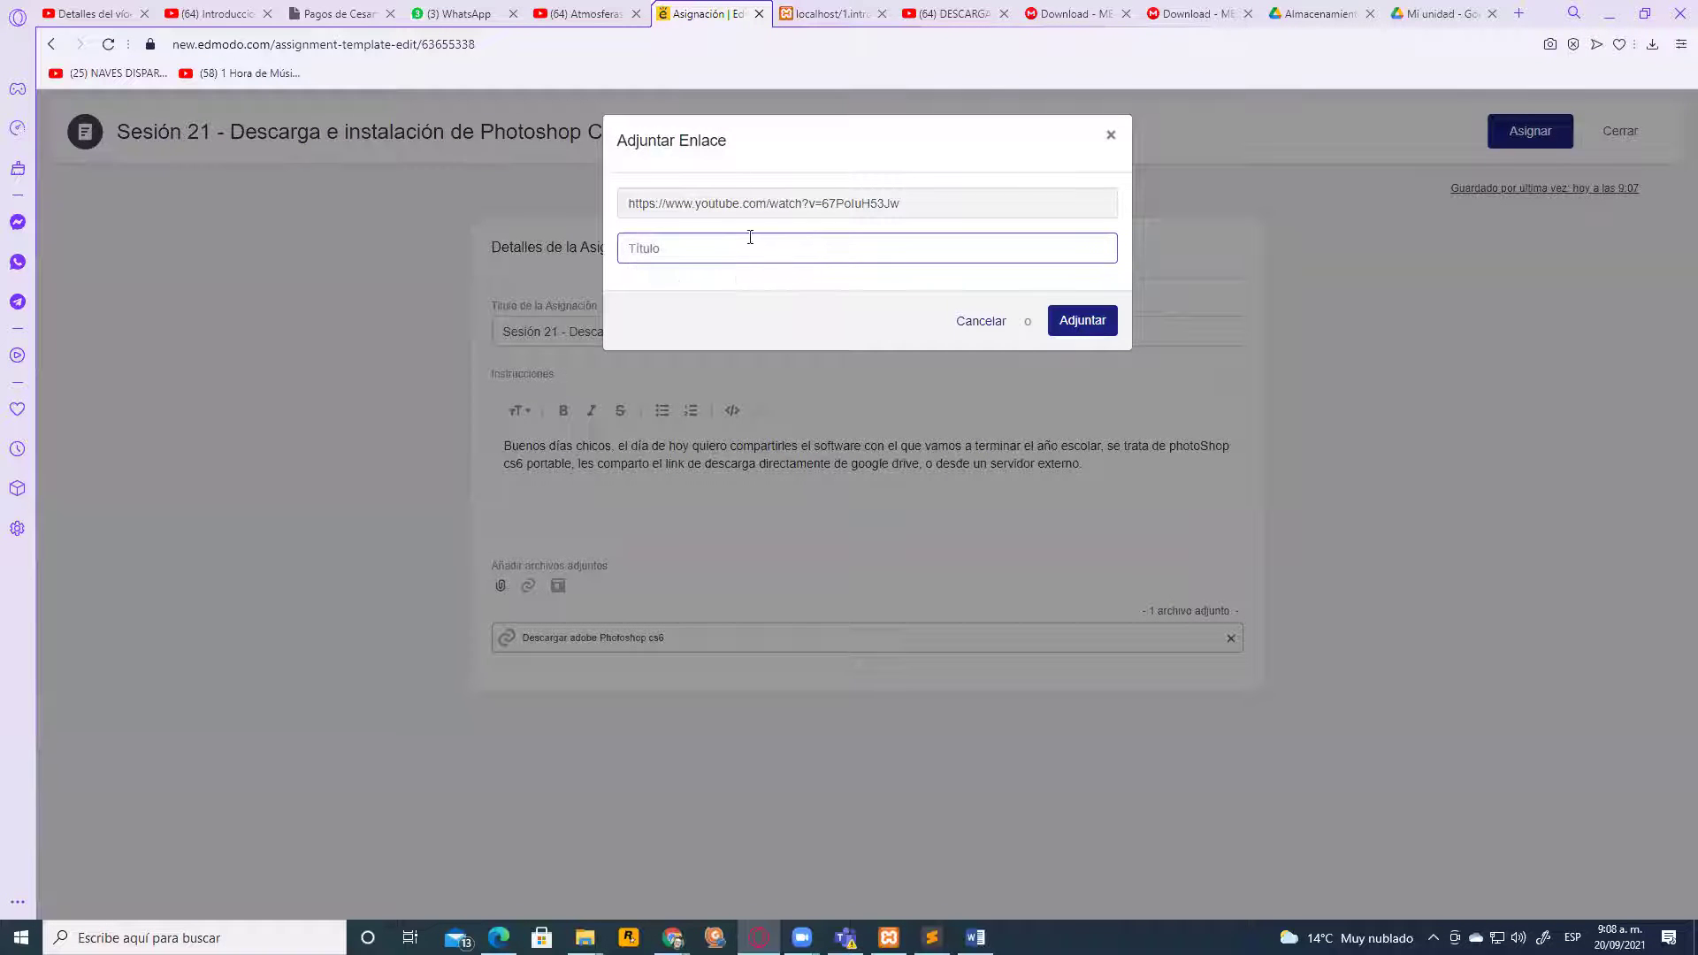
Copy the video title 'DESCARGAR E INSTALAR PHOTOSHOP CS6 PORTABLE' and attach the link under it
{"action": "left_click", "coordinate": [212, 13]}
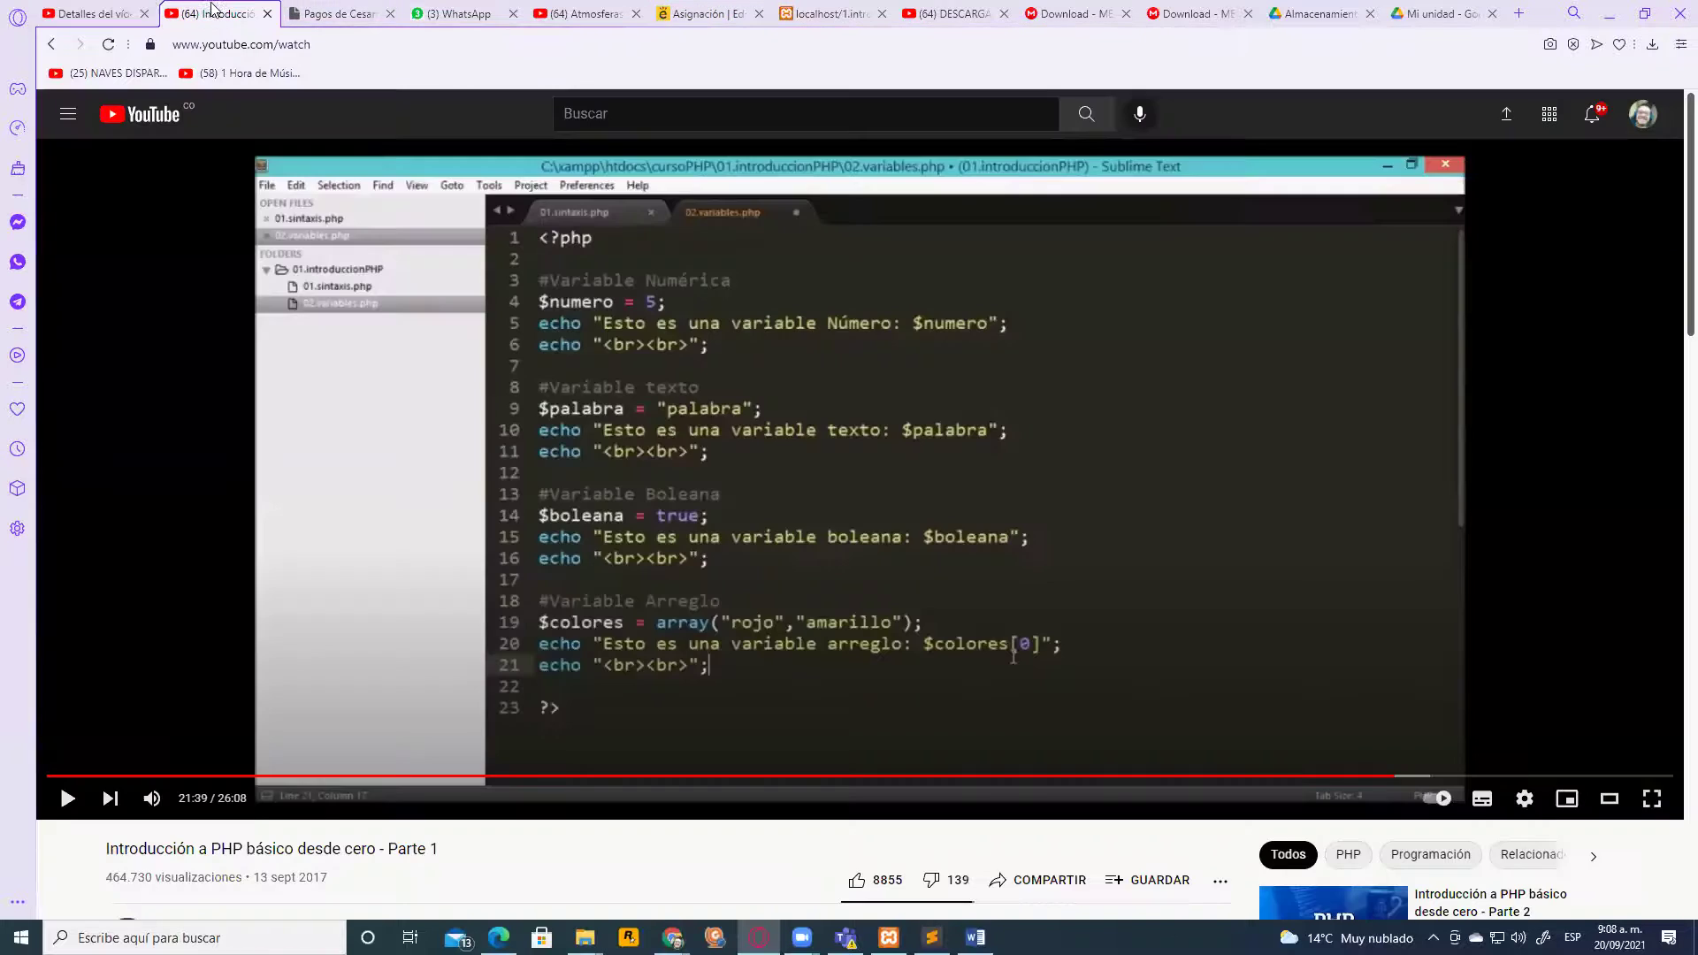
{"action": "left_click", "coordinate": [104, 11]}
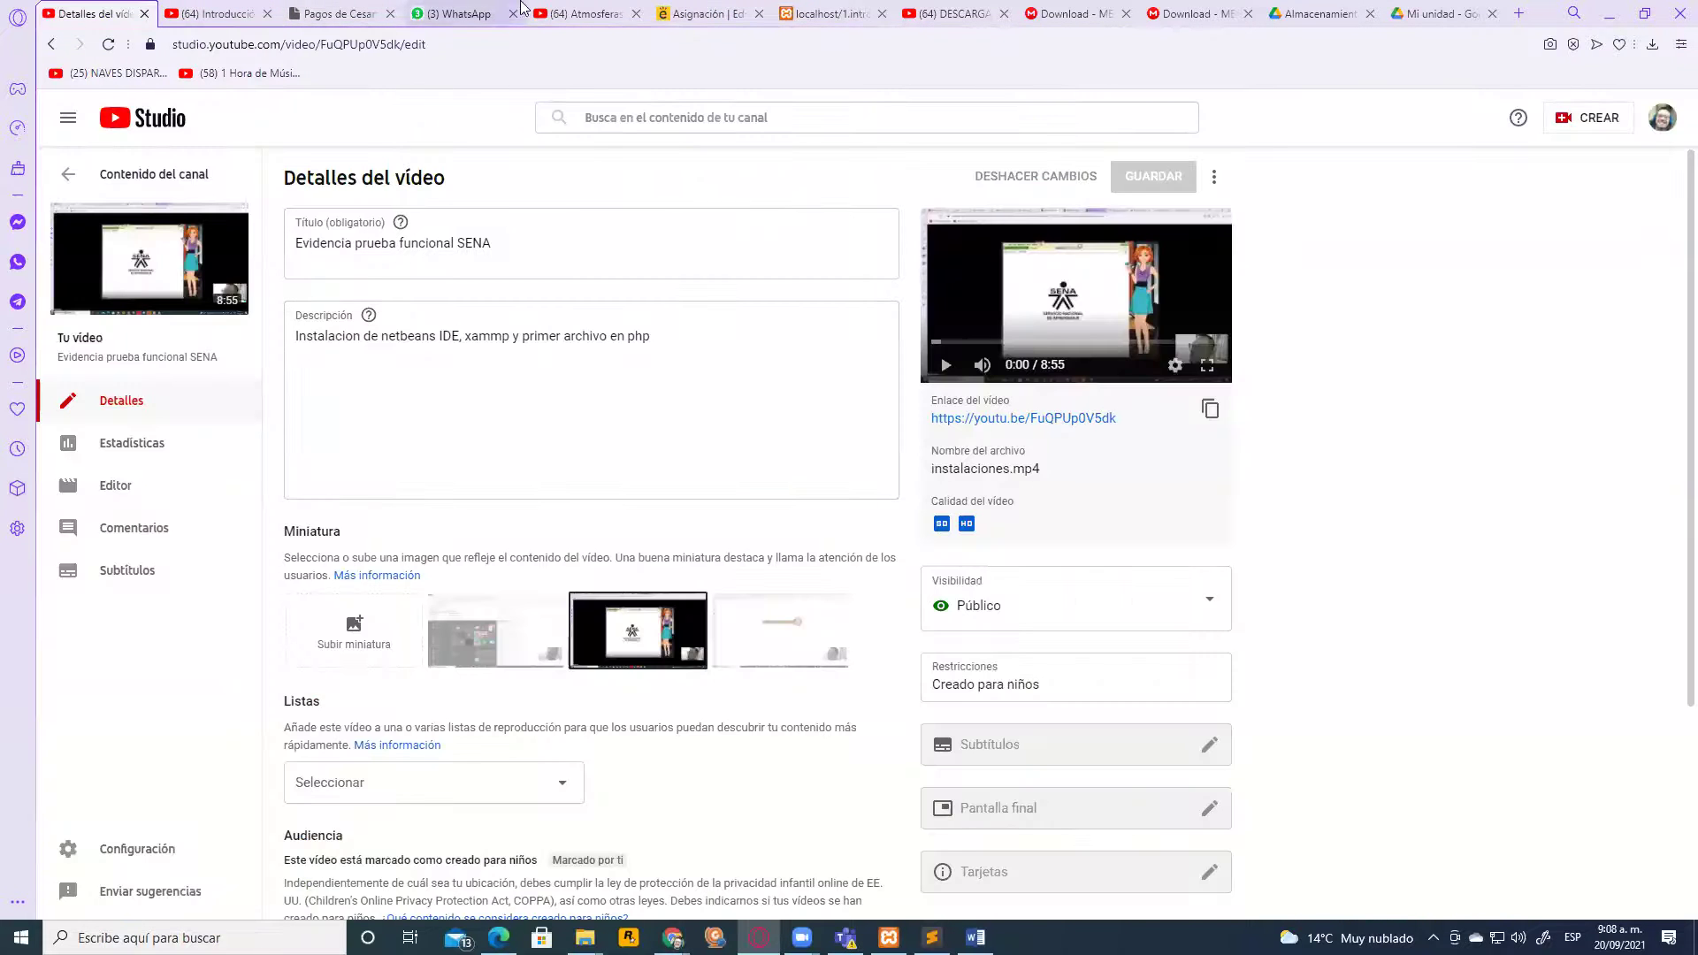
{"action": "left_click", "coordinate": [583, 14]}
{"action": "left_click", "coordinate": [922, 9]}
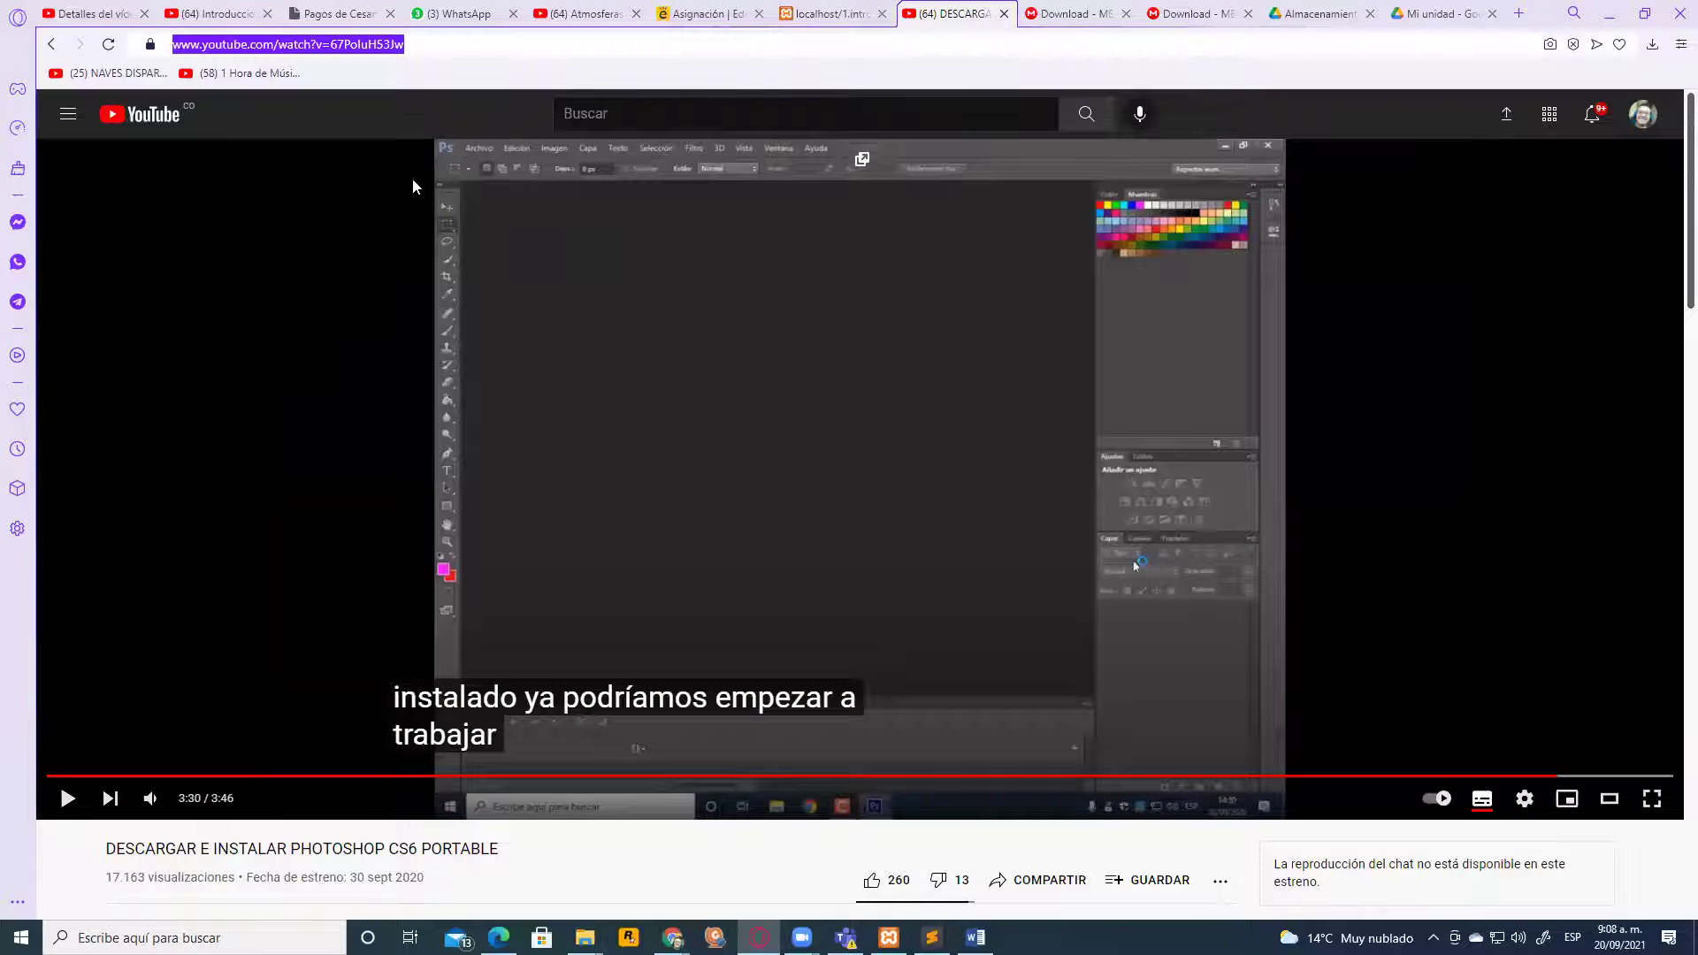
{"action": "left_click_drag", "start_coordinate": [499, 849], "coordinate": [89, 841]}
{"action": "right_click", "coordinate": [126, 848]}
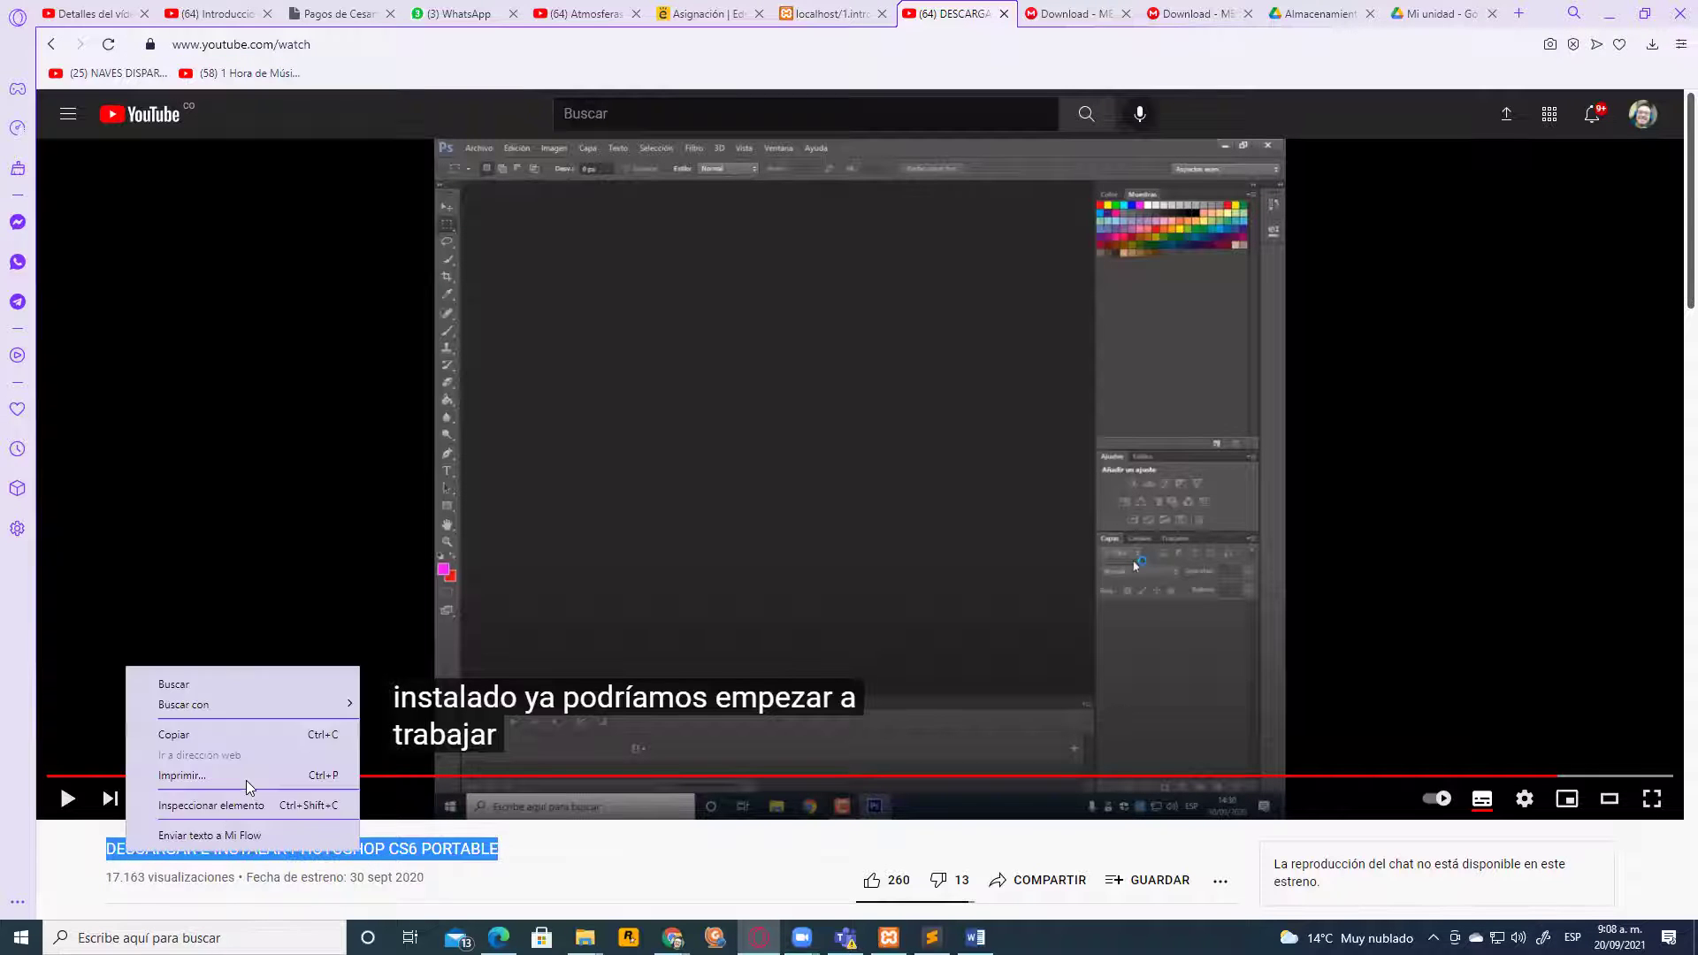
{"action": "left_click", "coordinate": [210, 736]}
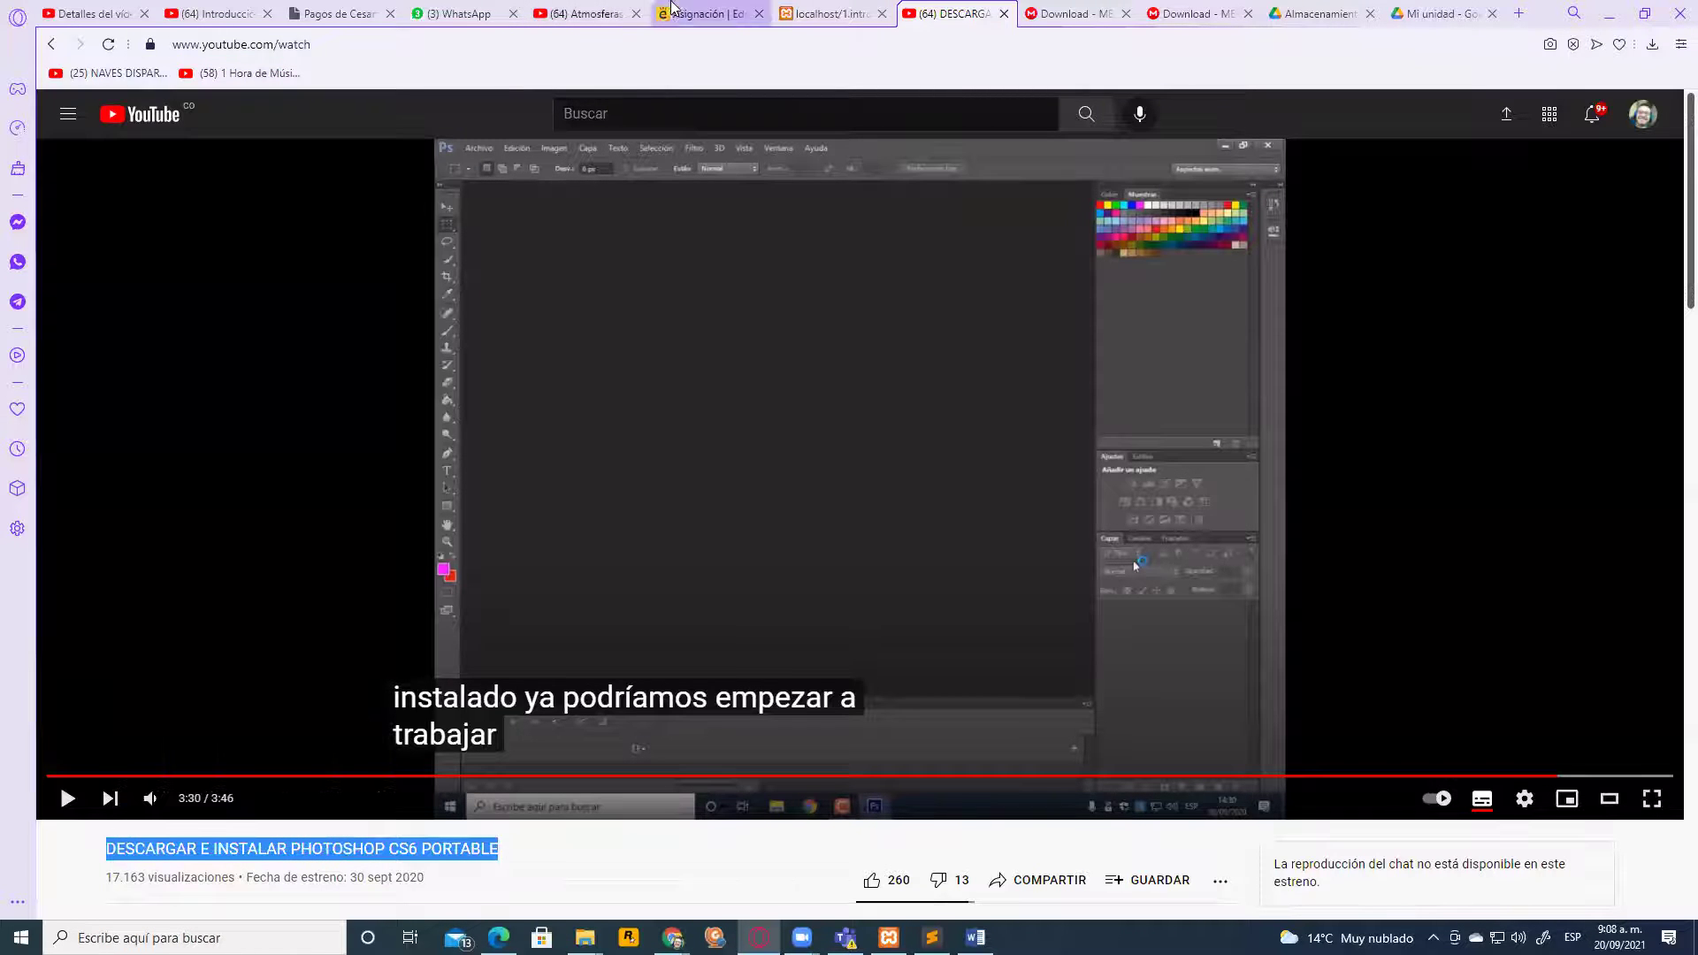
{"action": "left_click", "coordinate": [694, 13]}
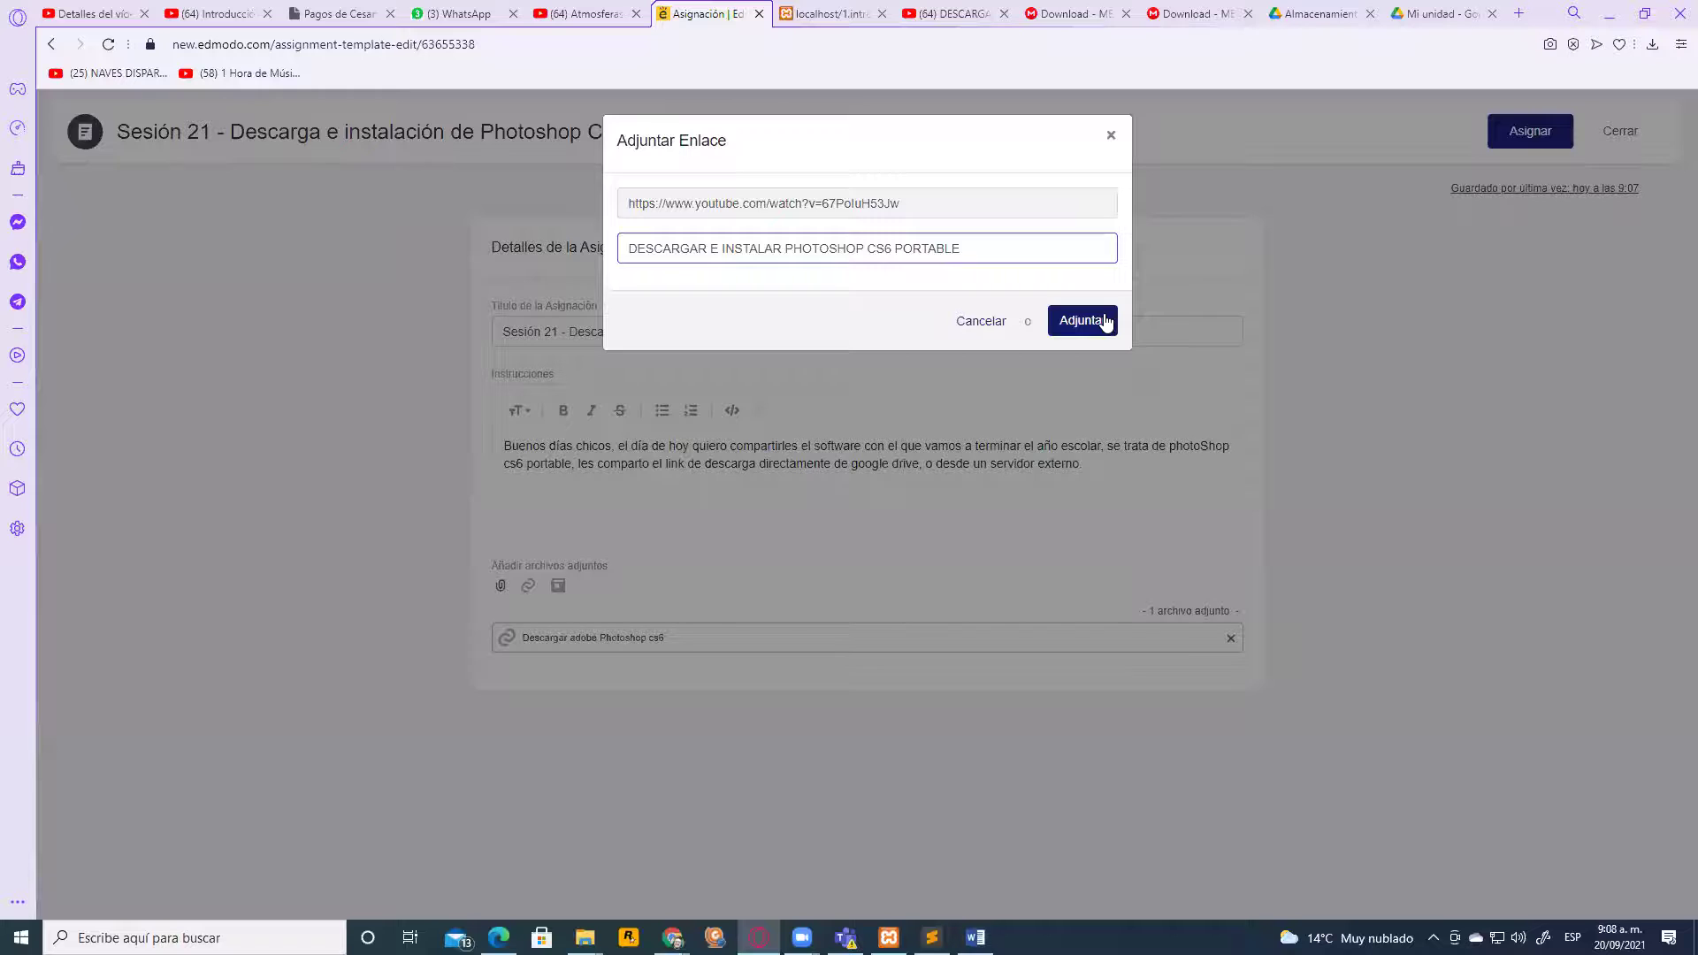
{"action": "left_click", "coordinate": [1103, 325]}
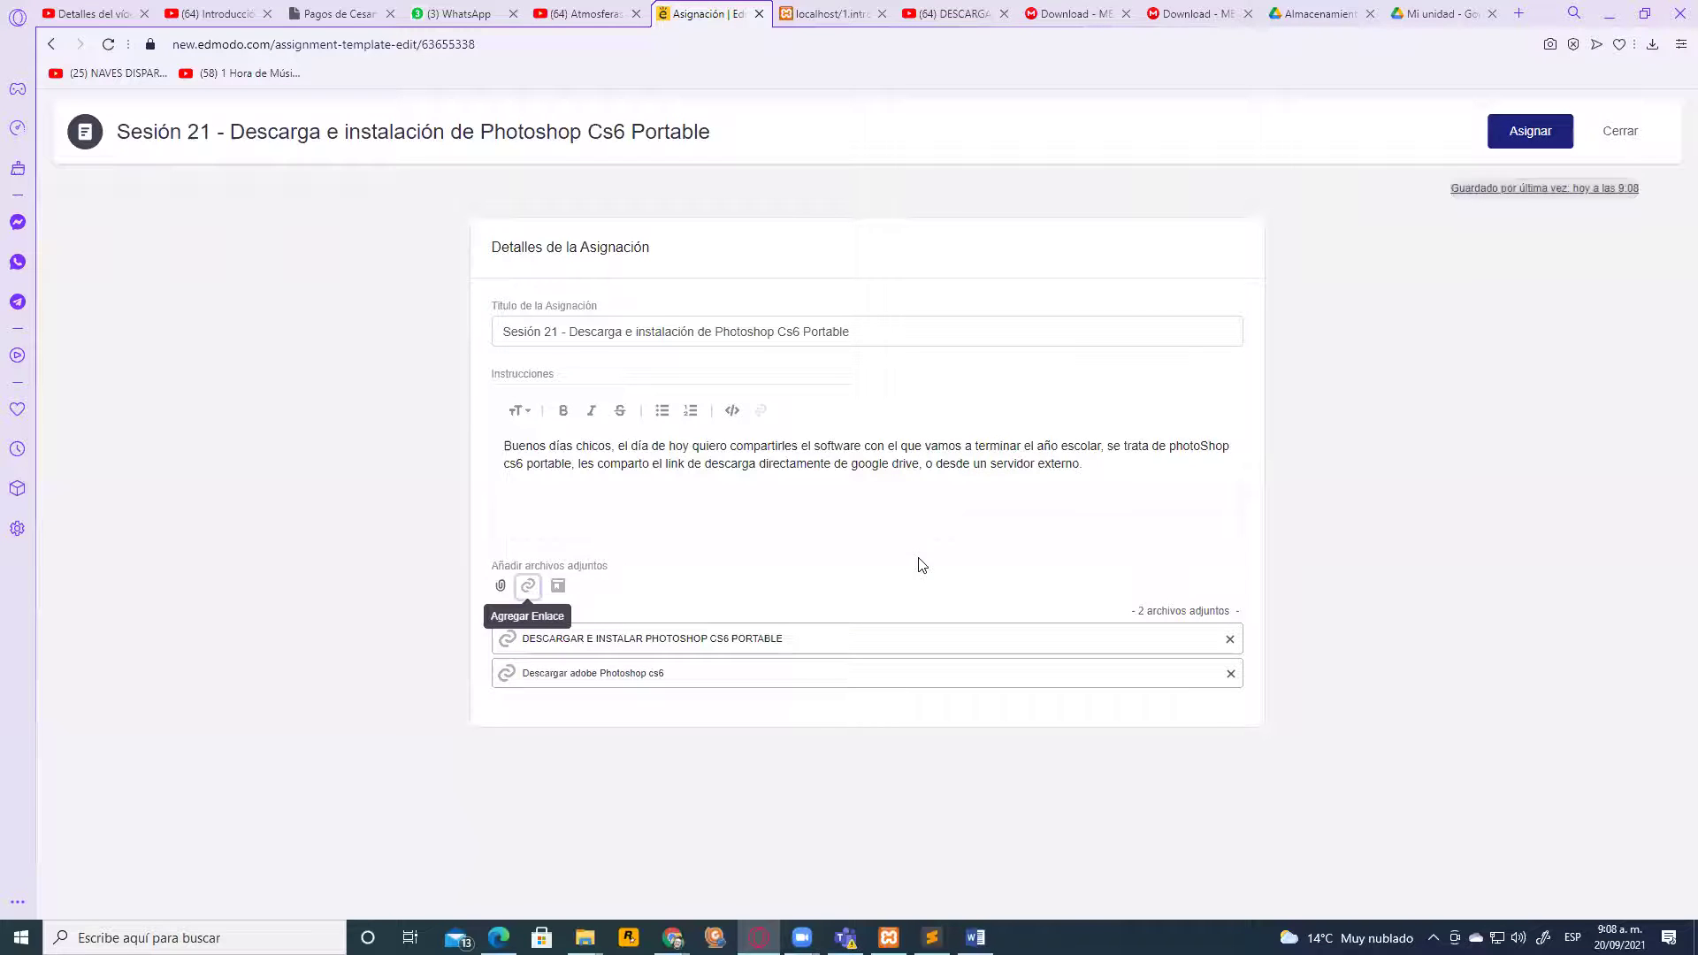
{"action": "left_click", "coordinate": [1111, 465]}
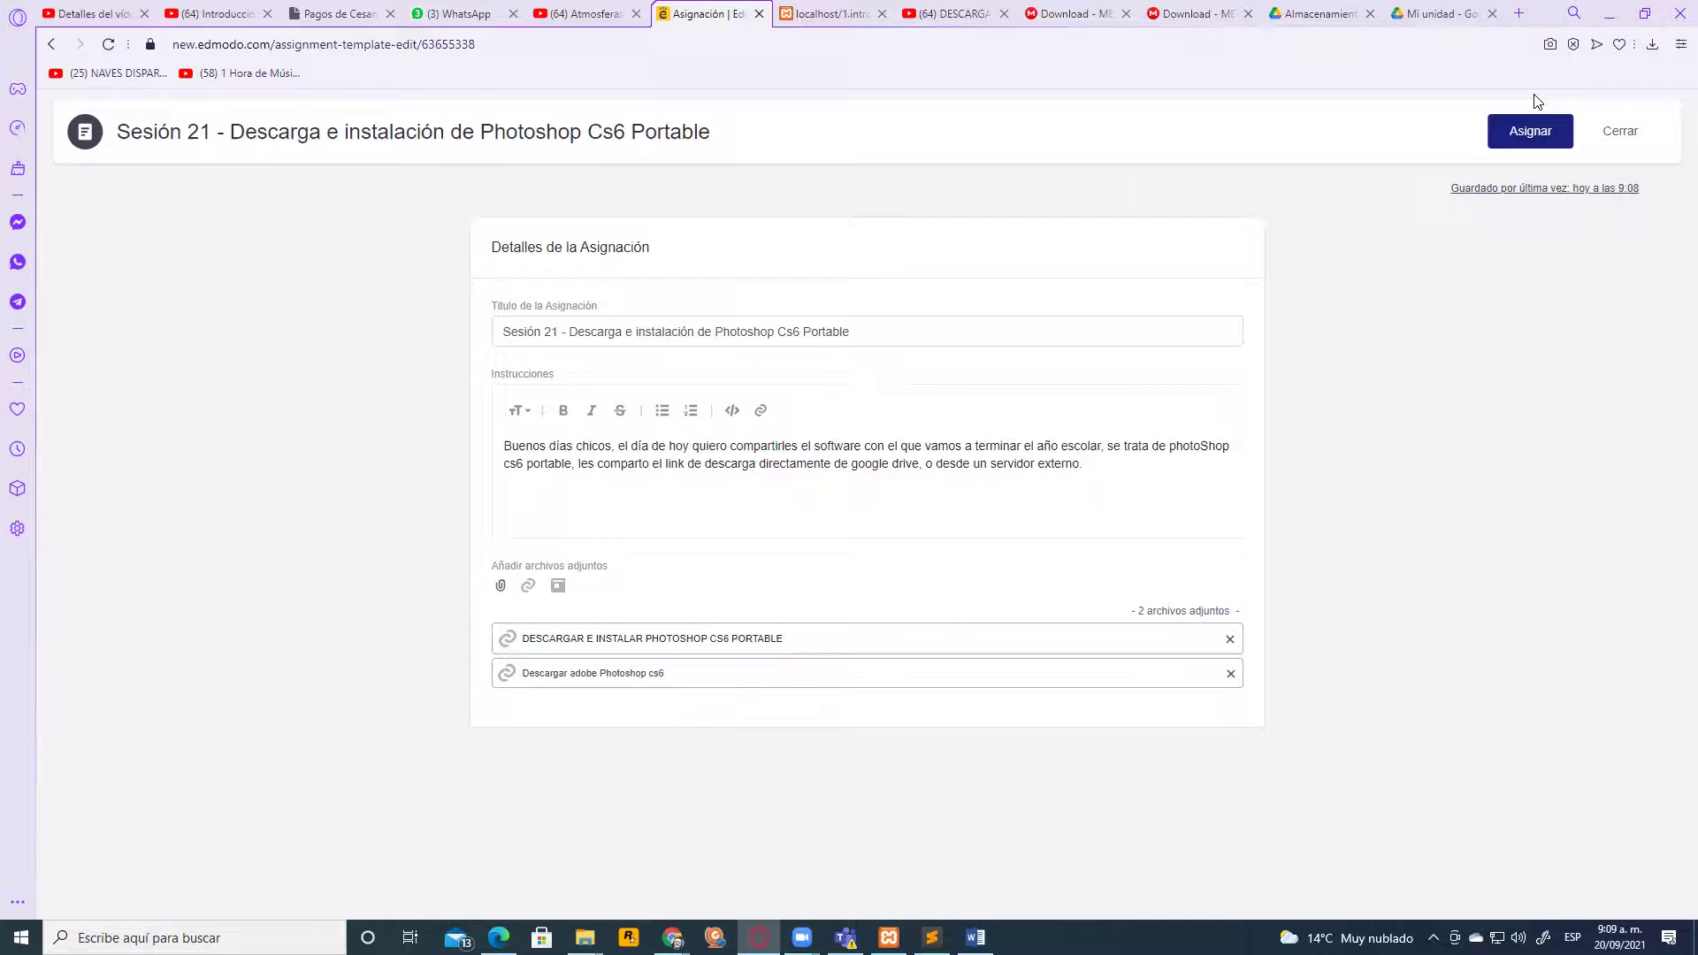
Assign Sesión 21 to Tecnología e informática Decimo 2021, due 27 September, then open its Drive link
{"action": "left_click", "coordinate": [1536, 131]}
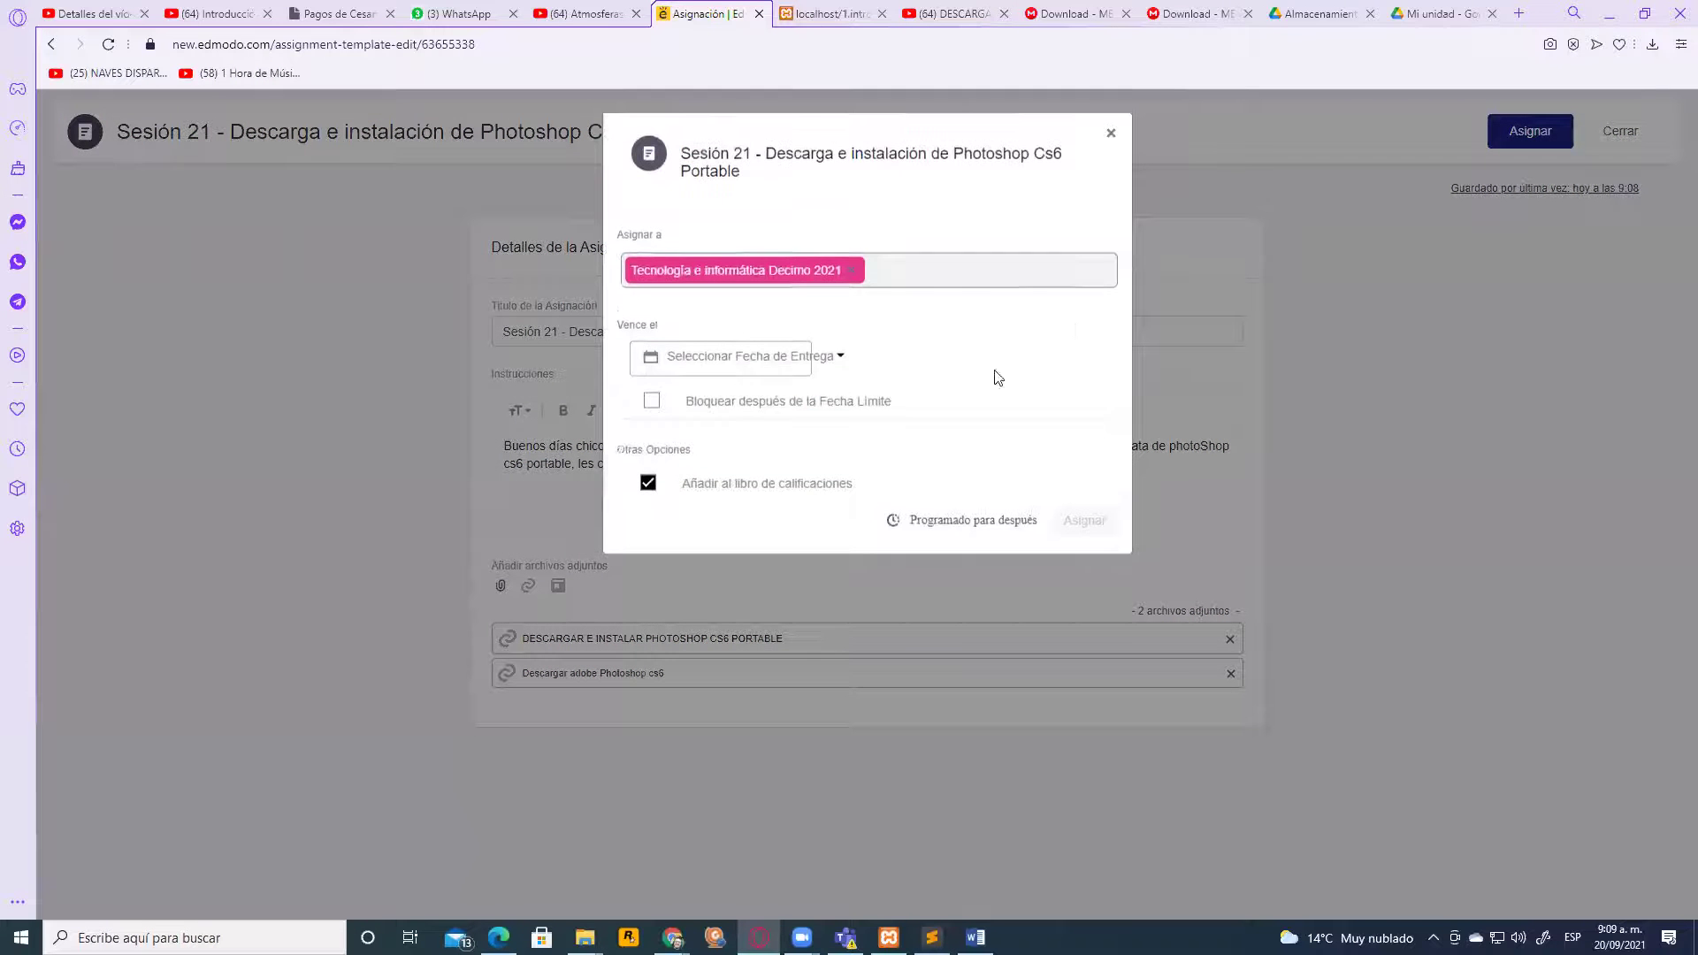
{"action": "left_click", "coordinate": [762, 374]}
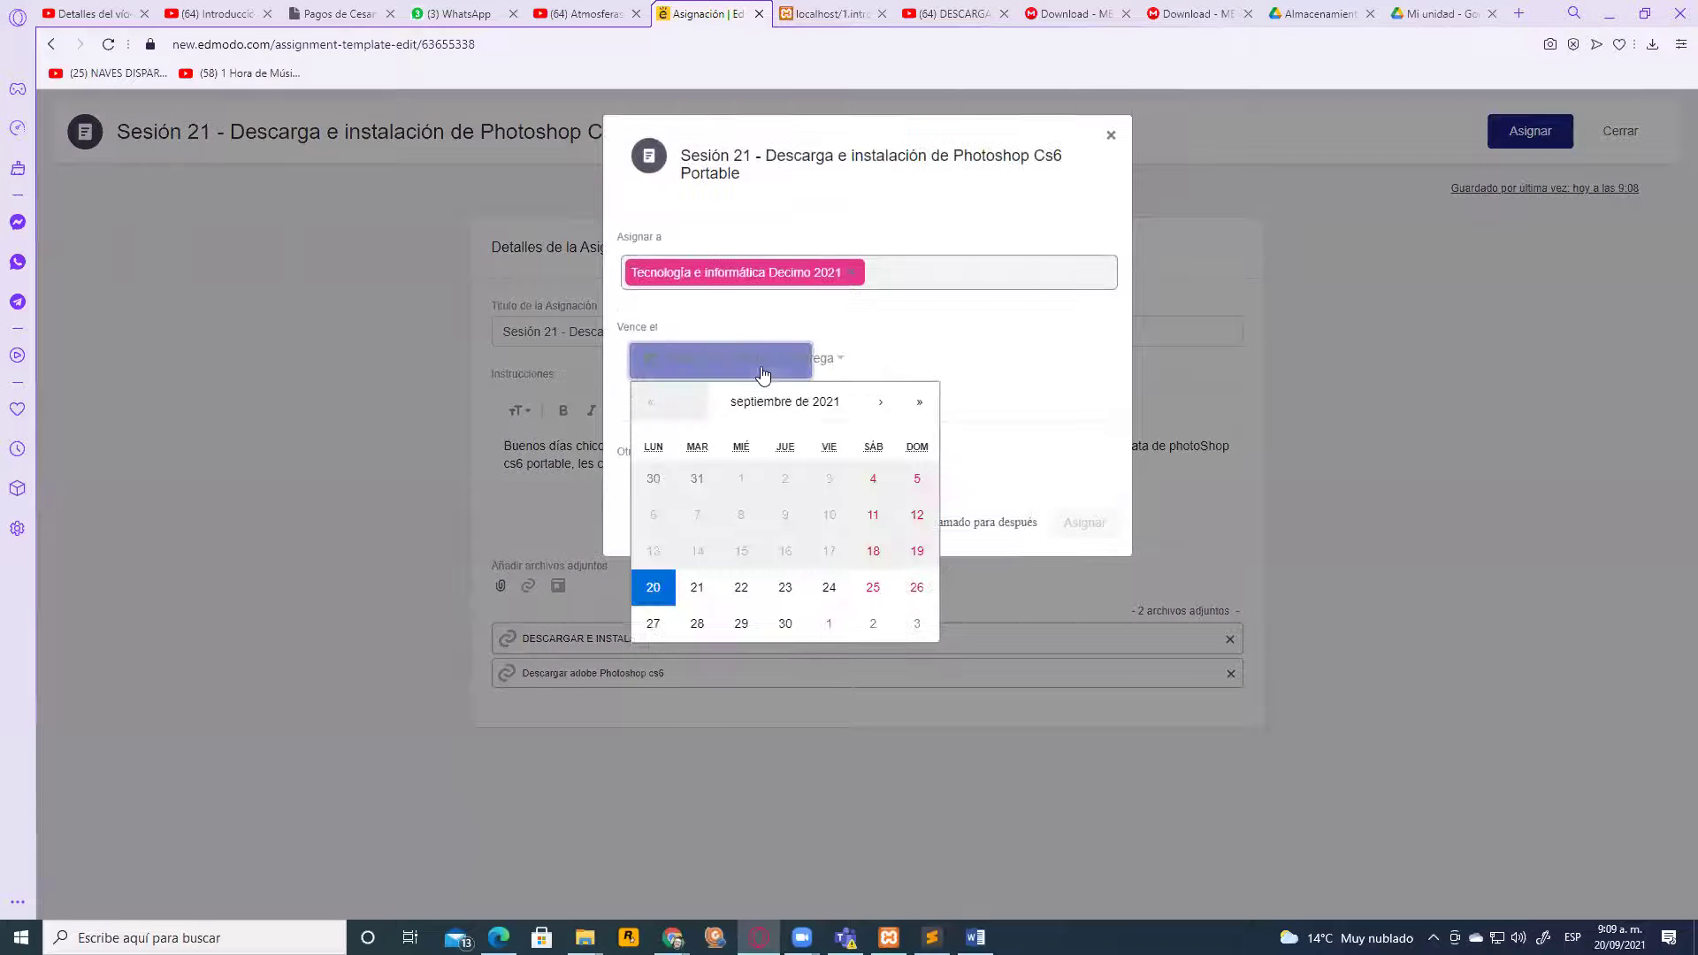
{"action": "left_click", "coordinate": [654, 624]}
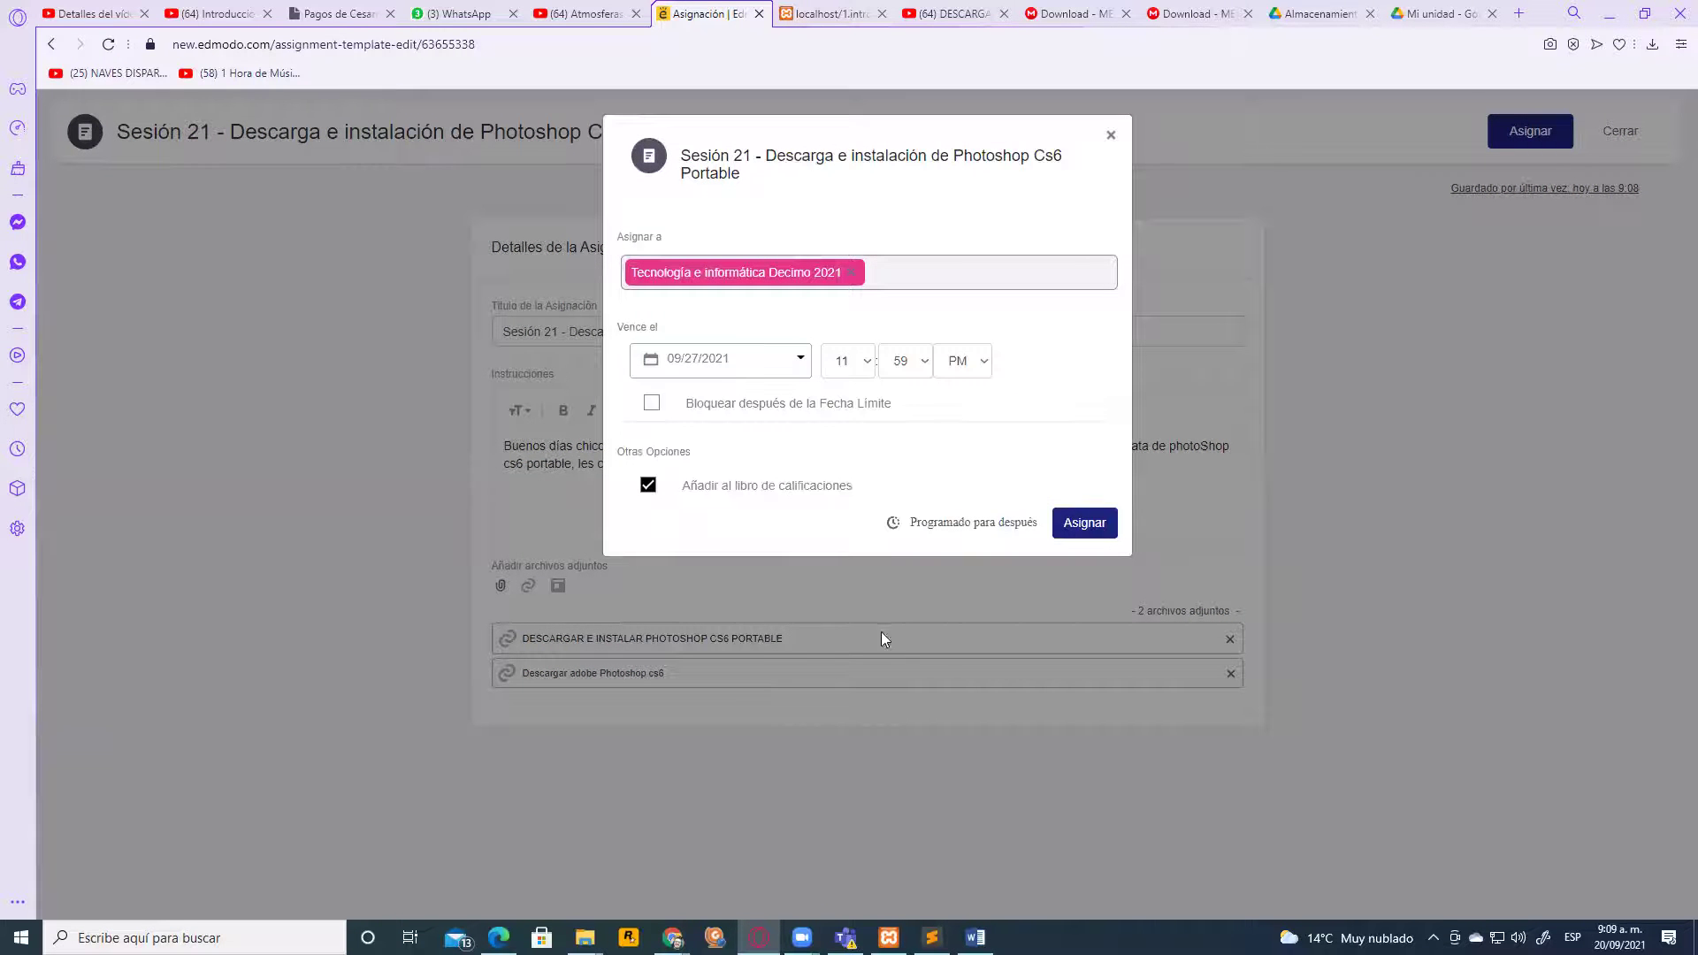
{"action": "left_click", "coordinate": [1076, 523]}
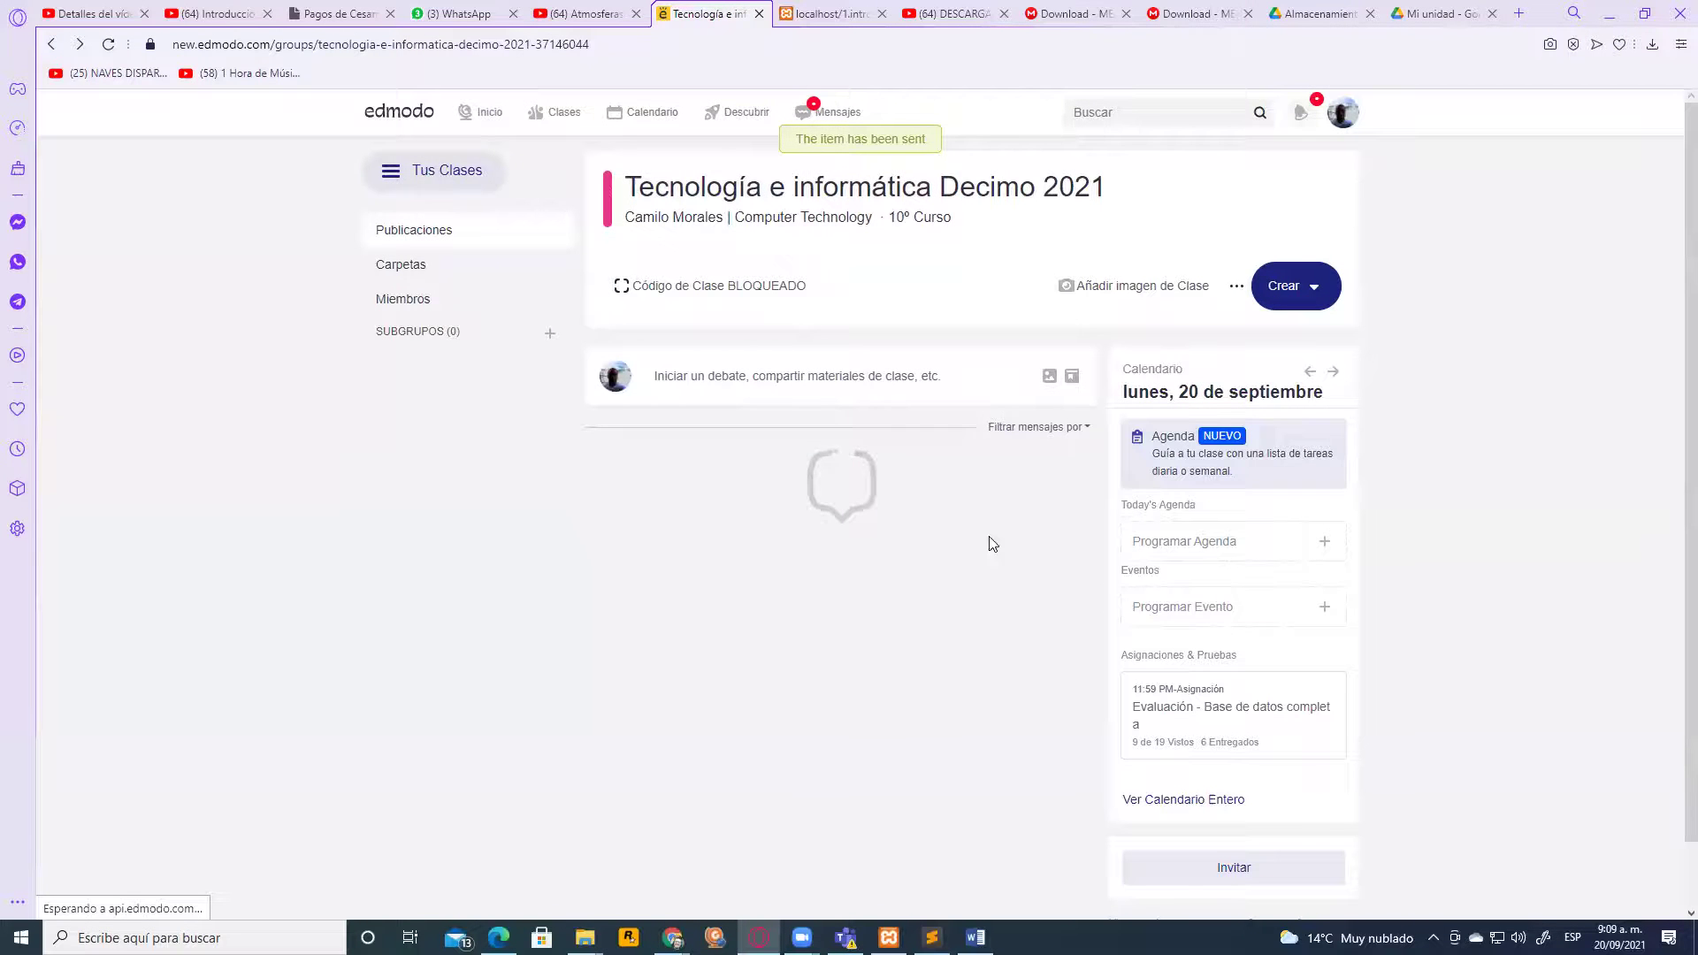
{"action": "scroll", "coordinate": [911, 602], "scroll_direction": "down", "scroll_amount": 3}
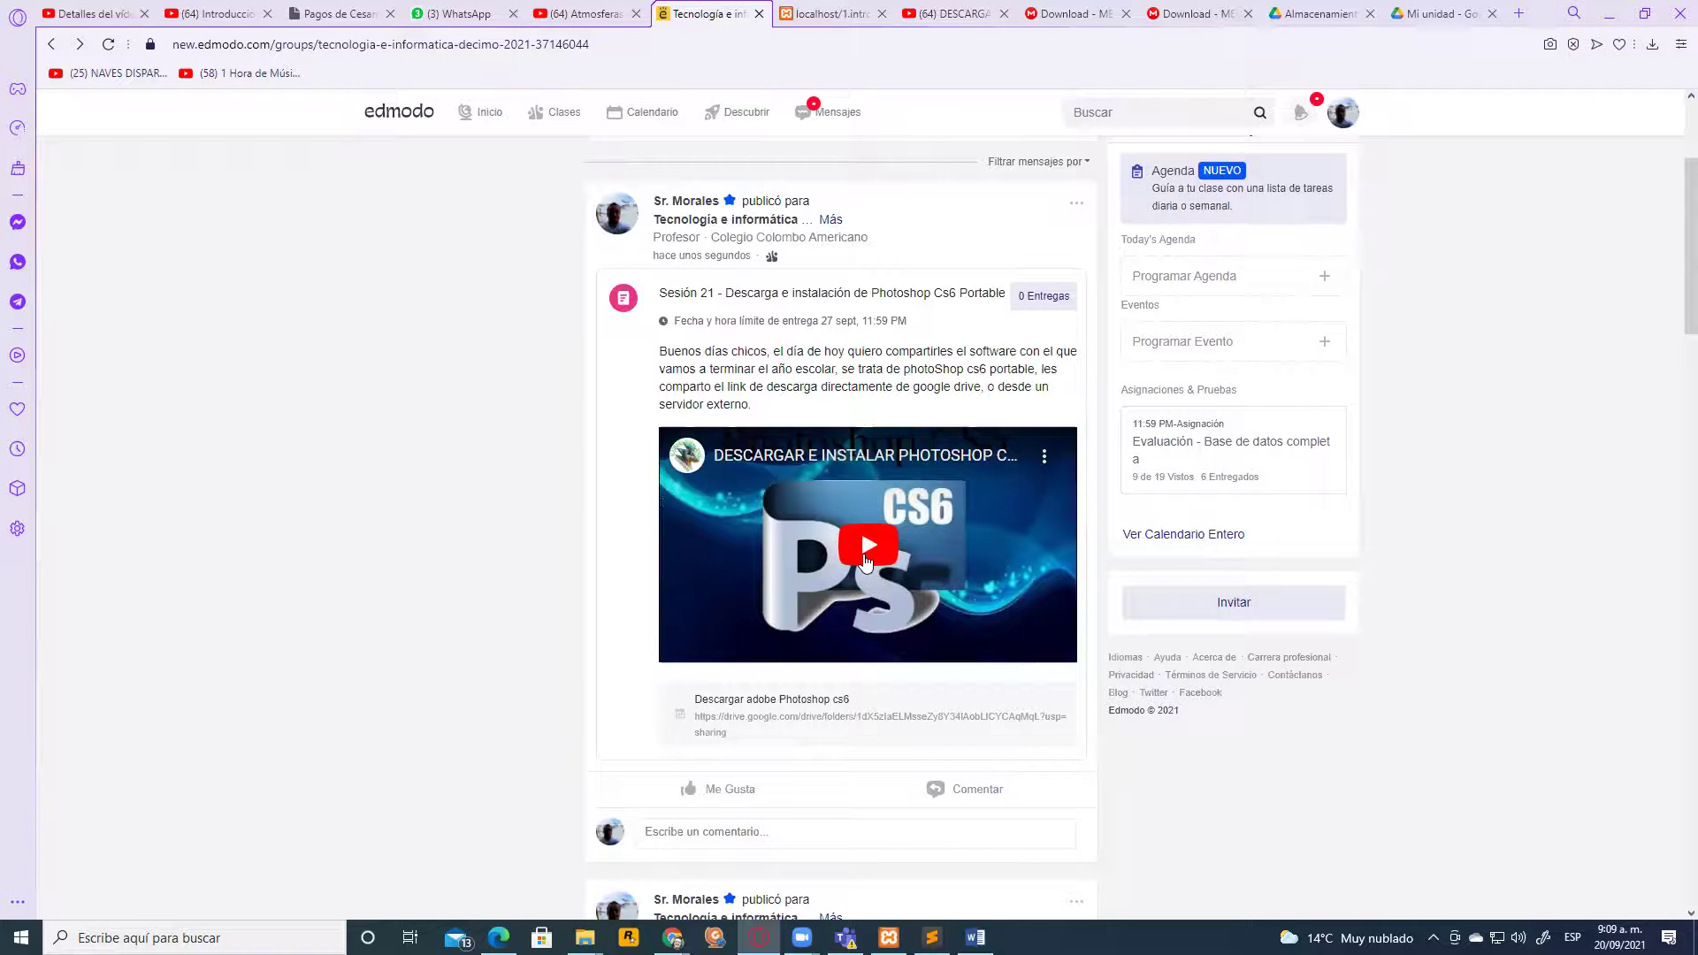
{"action": "left_click", "coordinate": [791, 717]}
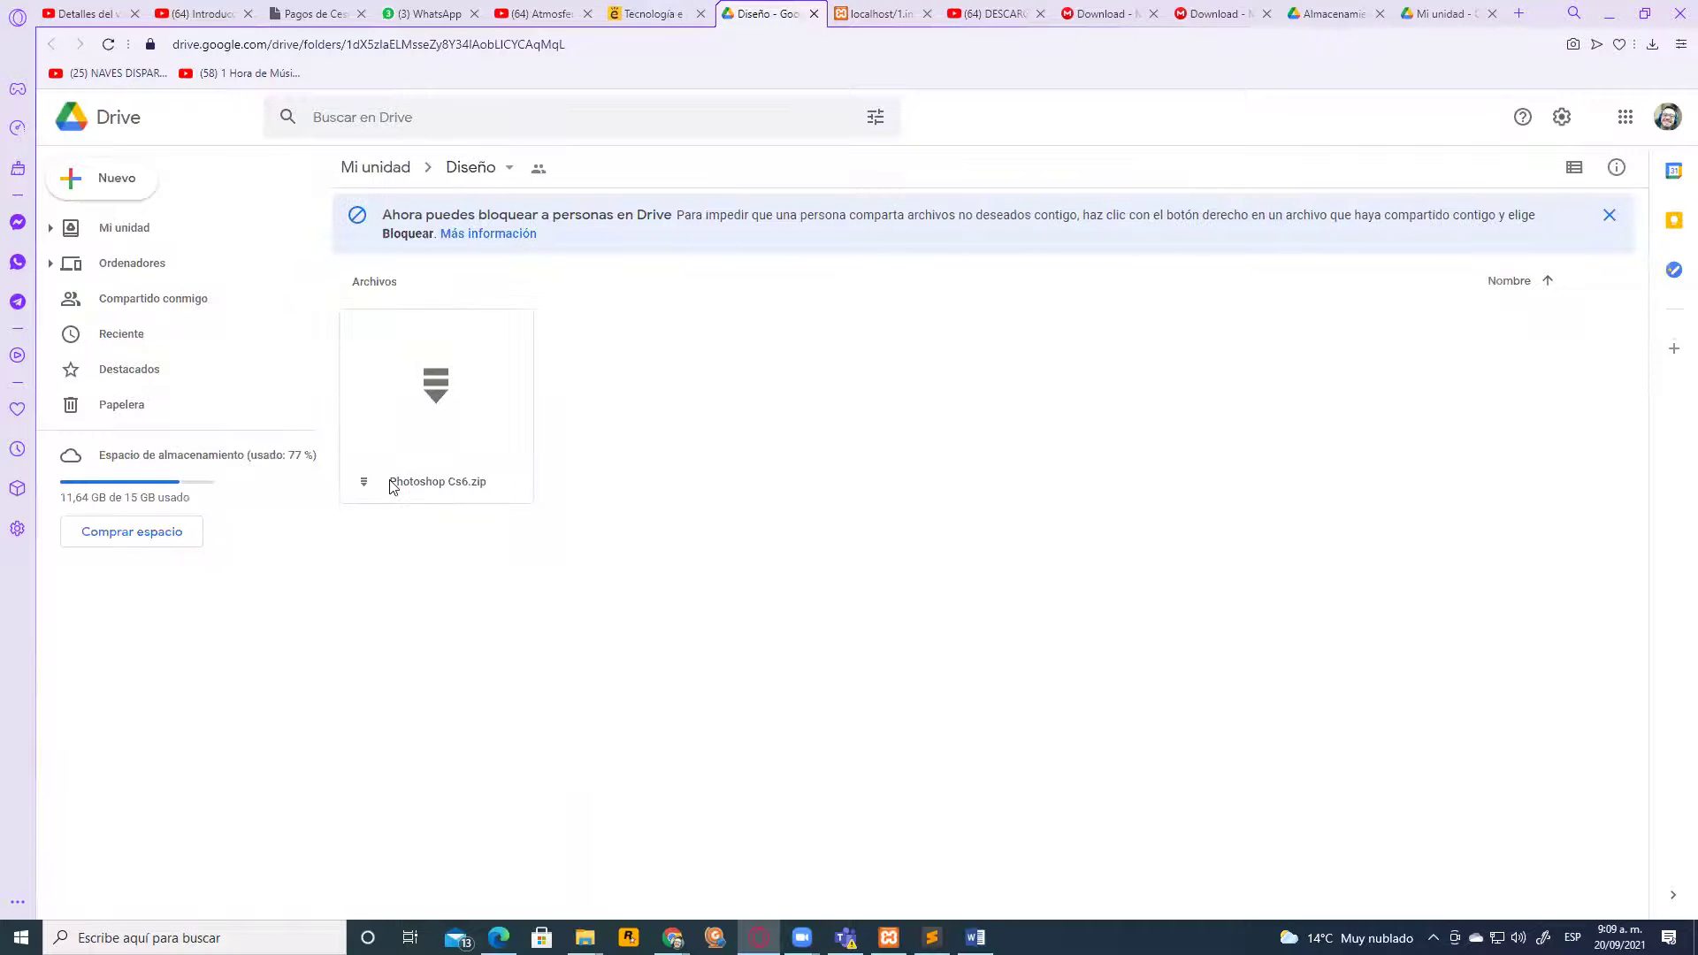
Return to the signed-out Diseño Drive window and open Photoshop Cs6 (1).zip from the download bar
{"action": "left_click", "coordinate": [123, 232]}
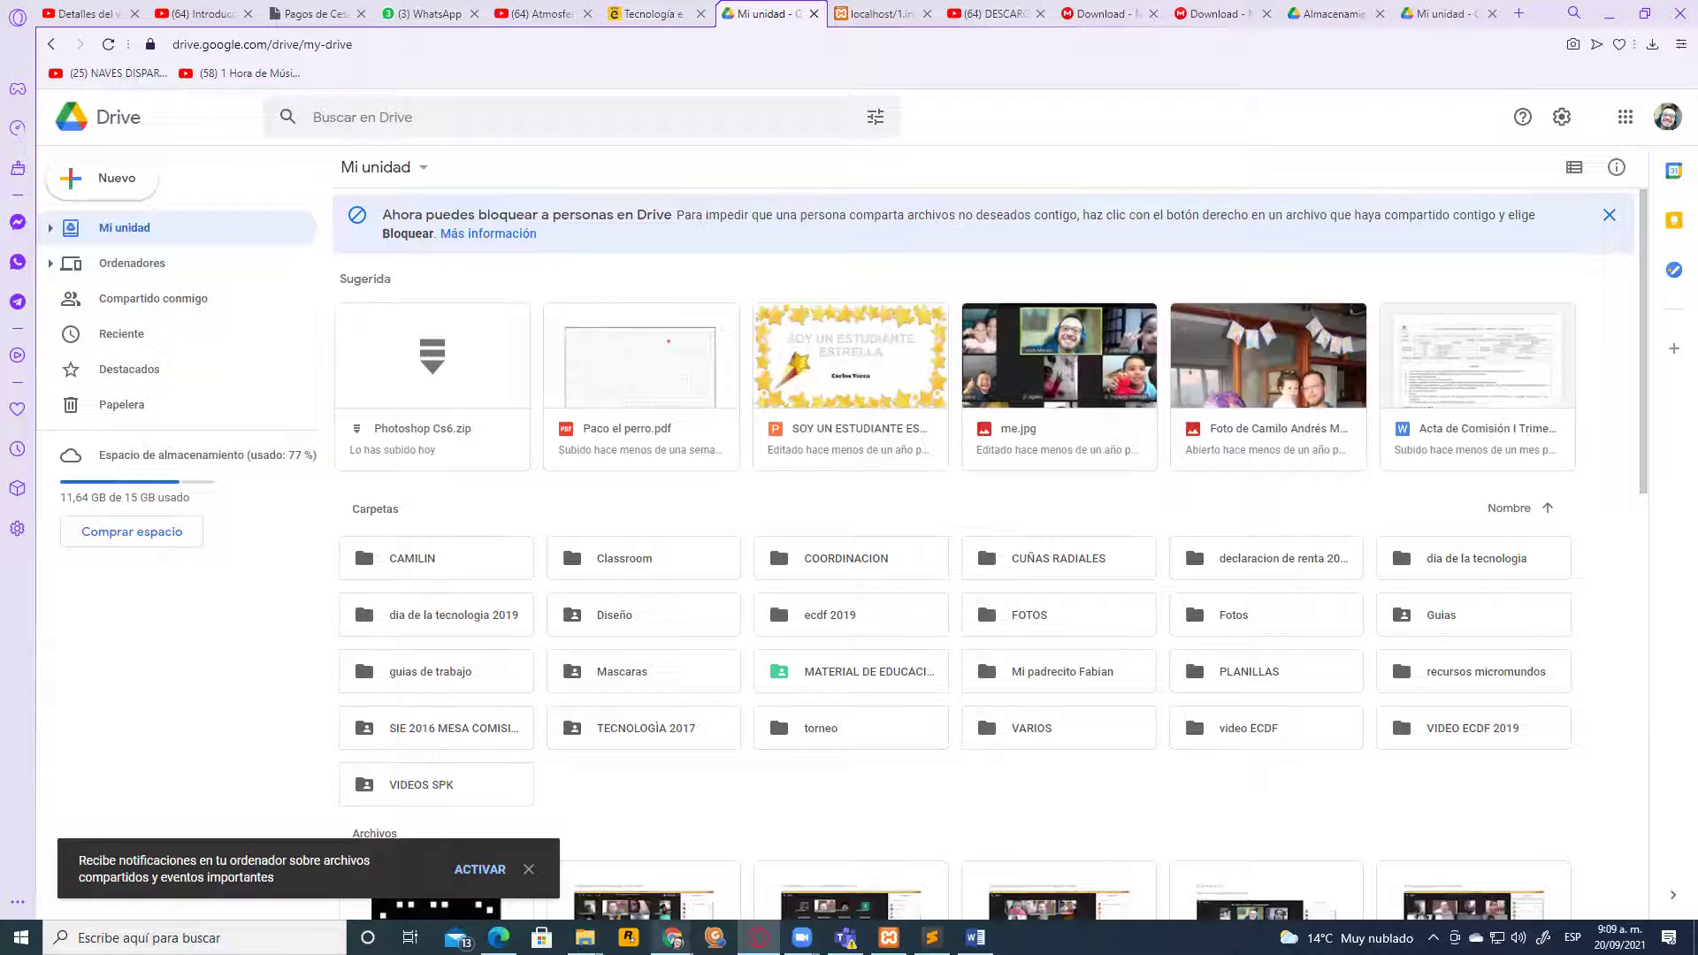
{"action": "mouse_move", "coordinate": [673, 935]}
{"action": "left_click", "coordinate": [708, 895]}
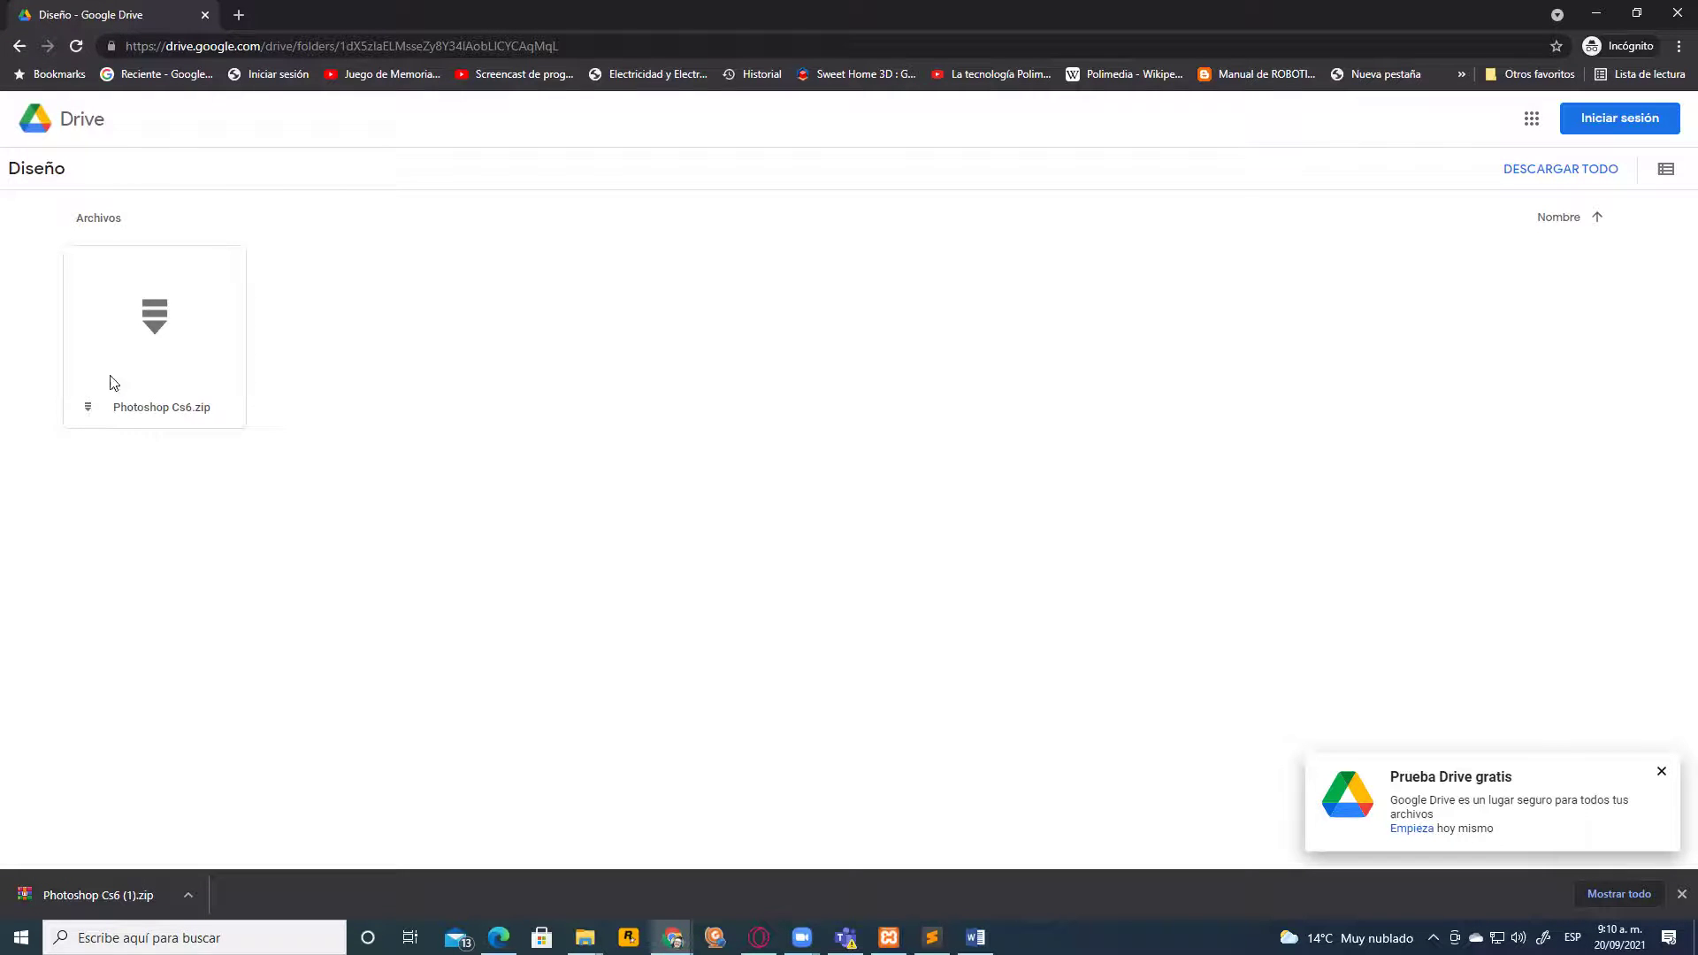
{"action": "left_click", "coordinate": [113, 895]}
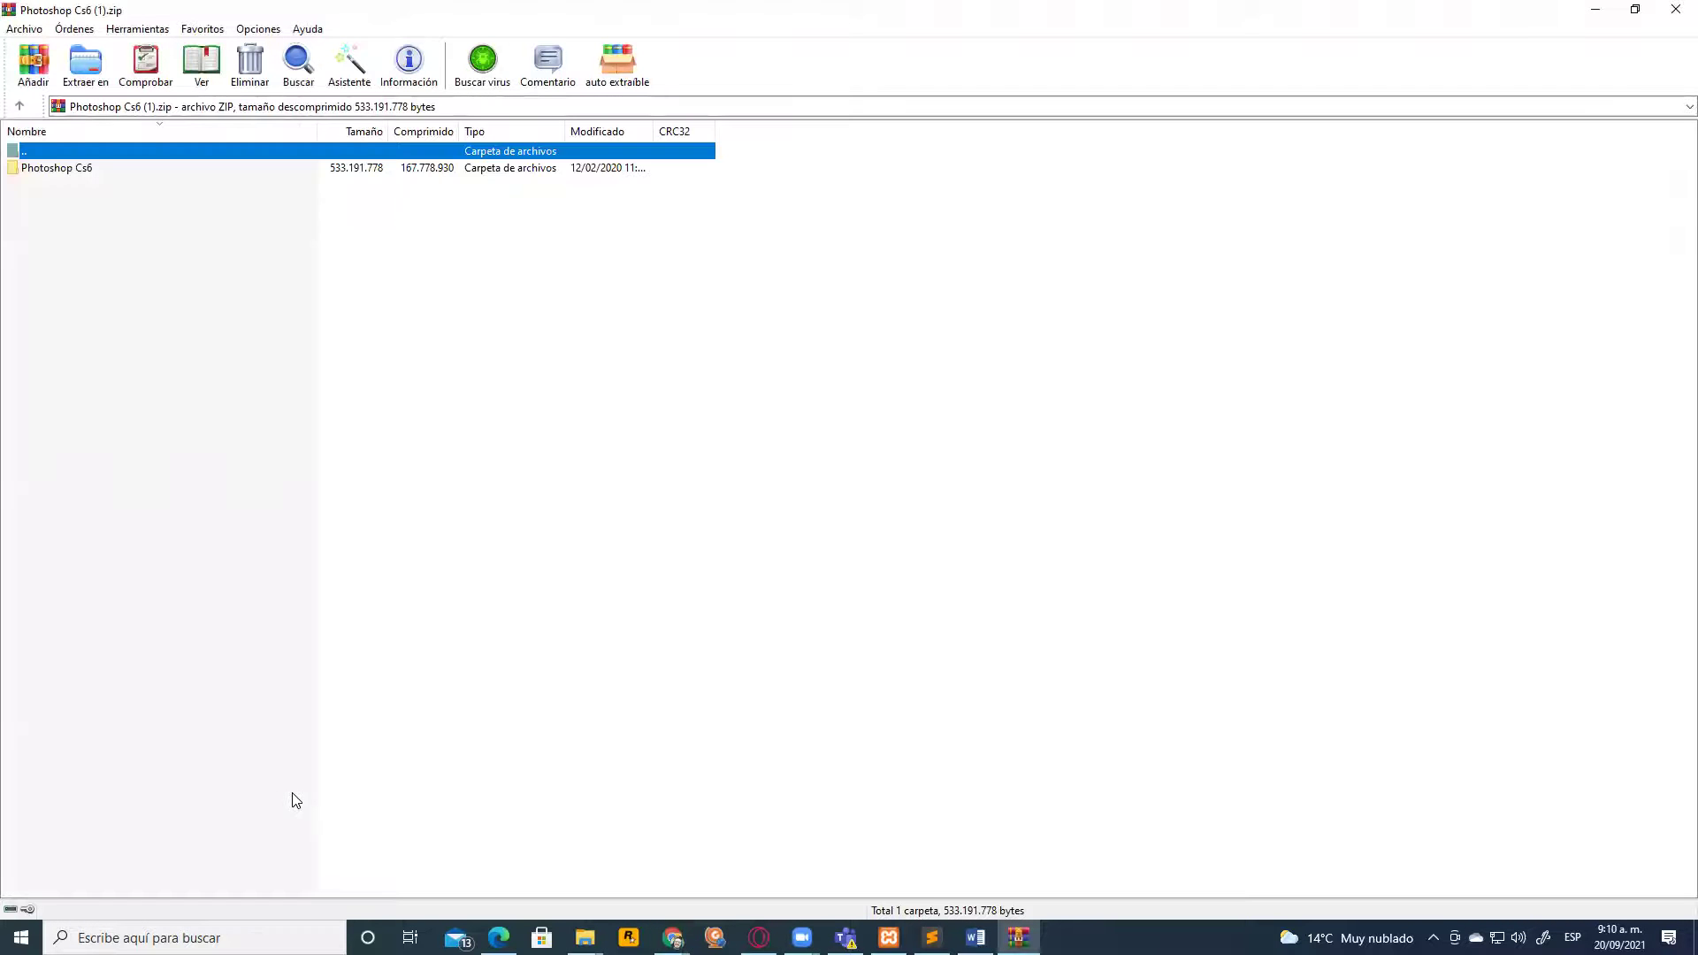
Extract the Photoshop Cs6 folder to Escritorio, replacing all existing files
{"action": "left_click", "coordinate": [77, 171]}
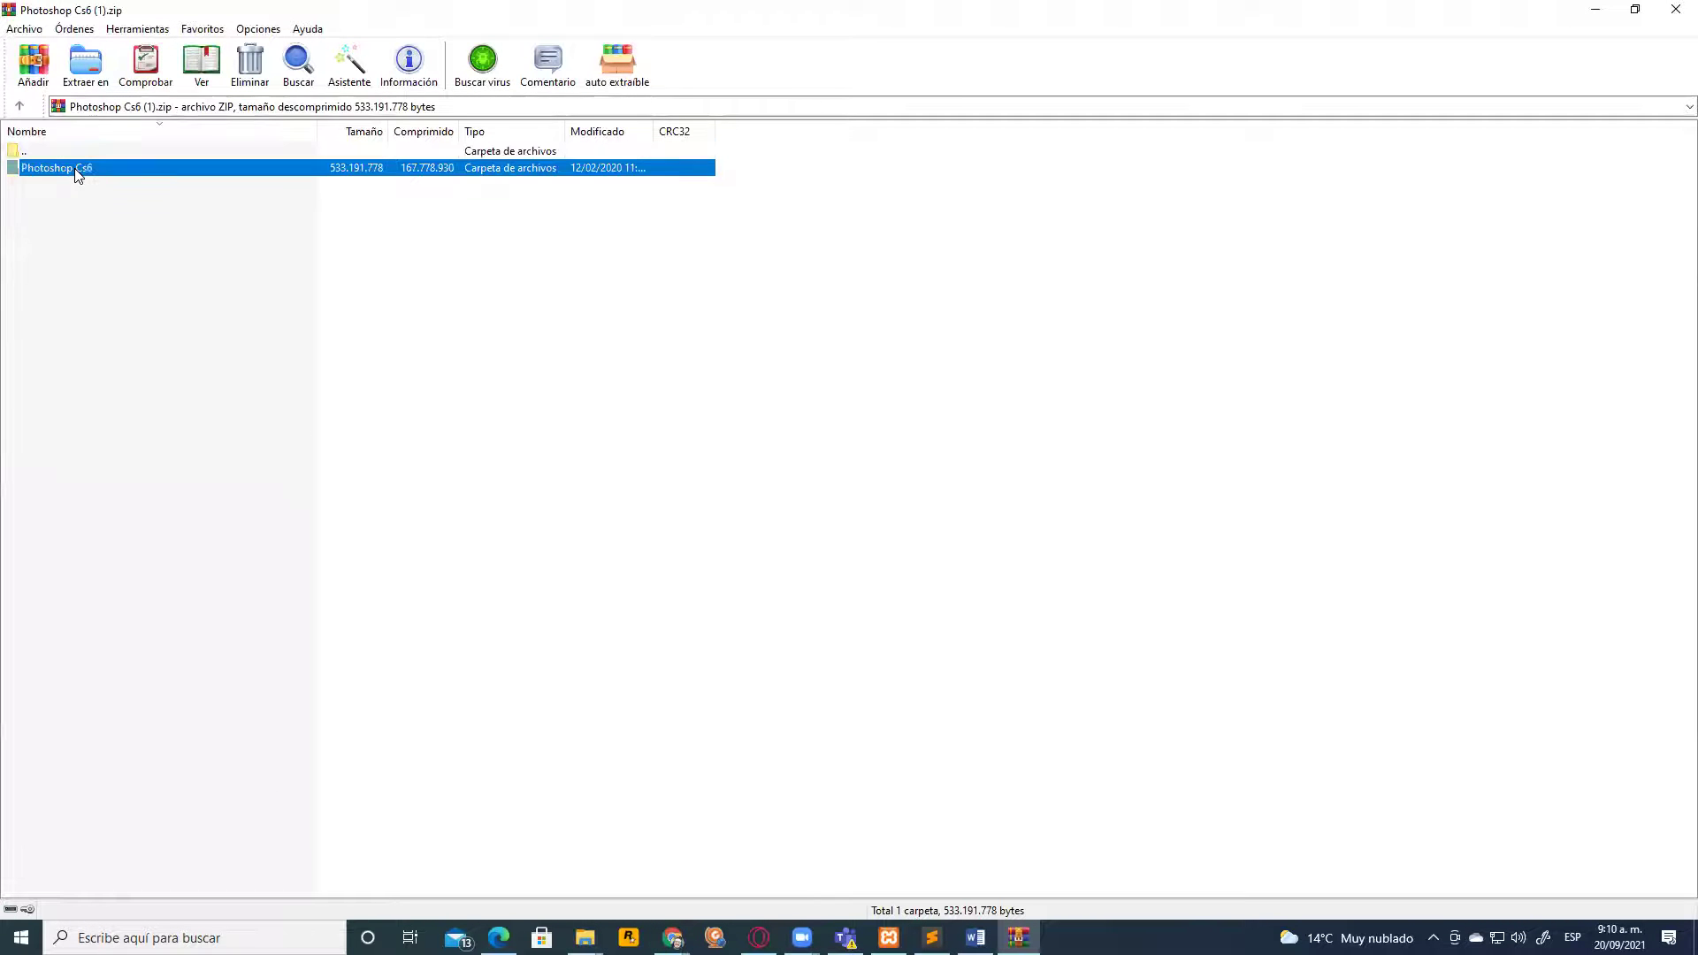
{"action": "left_click", "coordinate": [93, 64]}
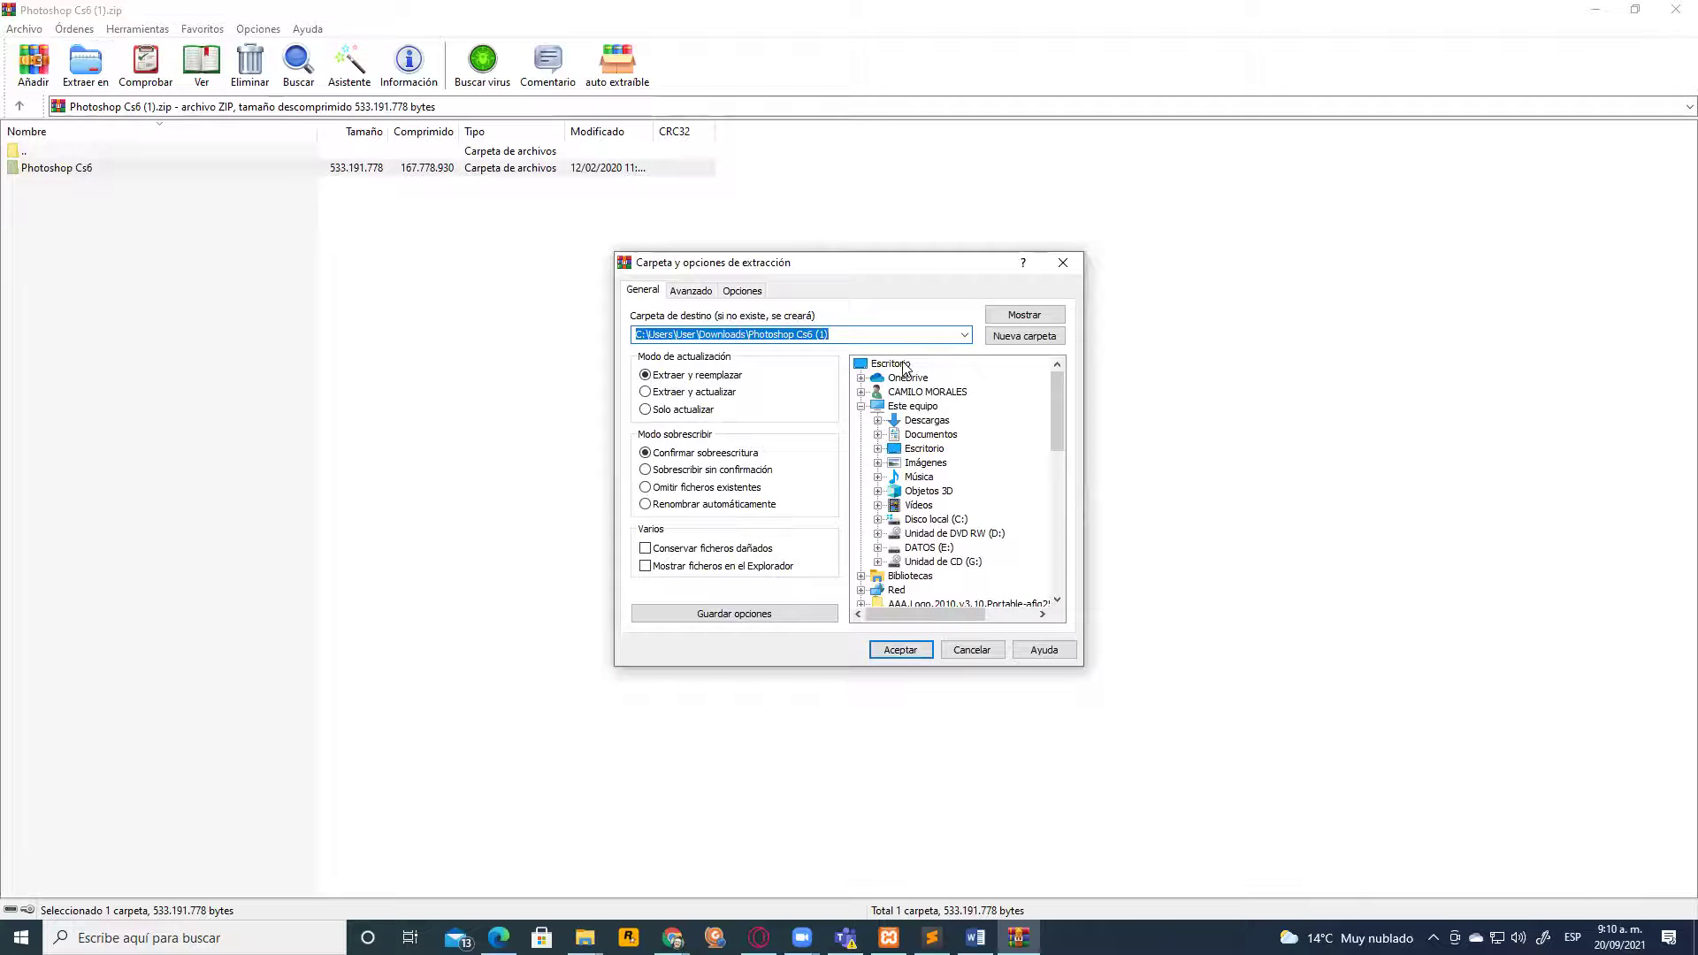
{"action": "left_click", "coordinate": [890, 363]}
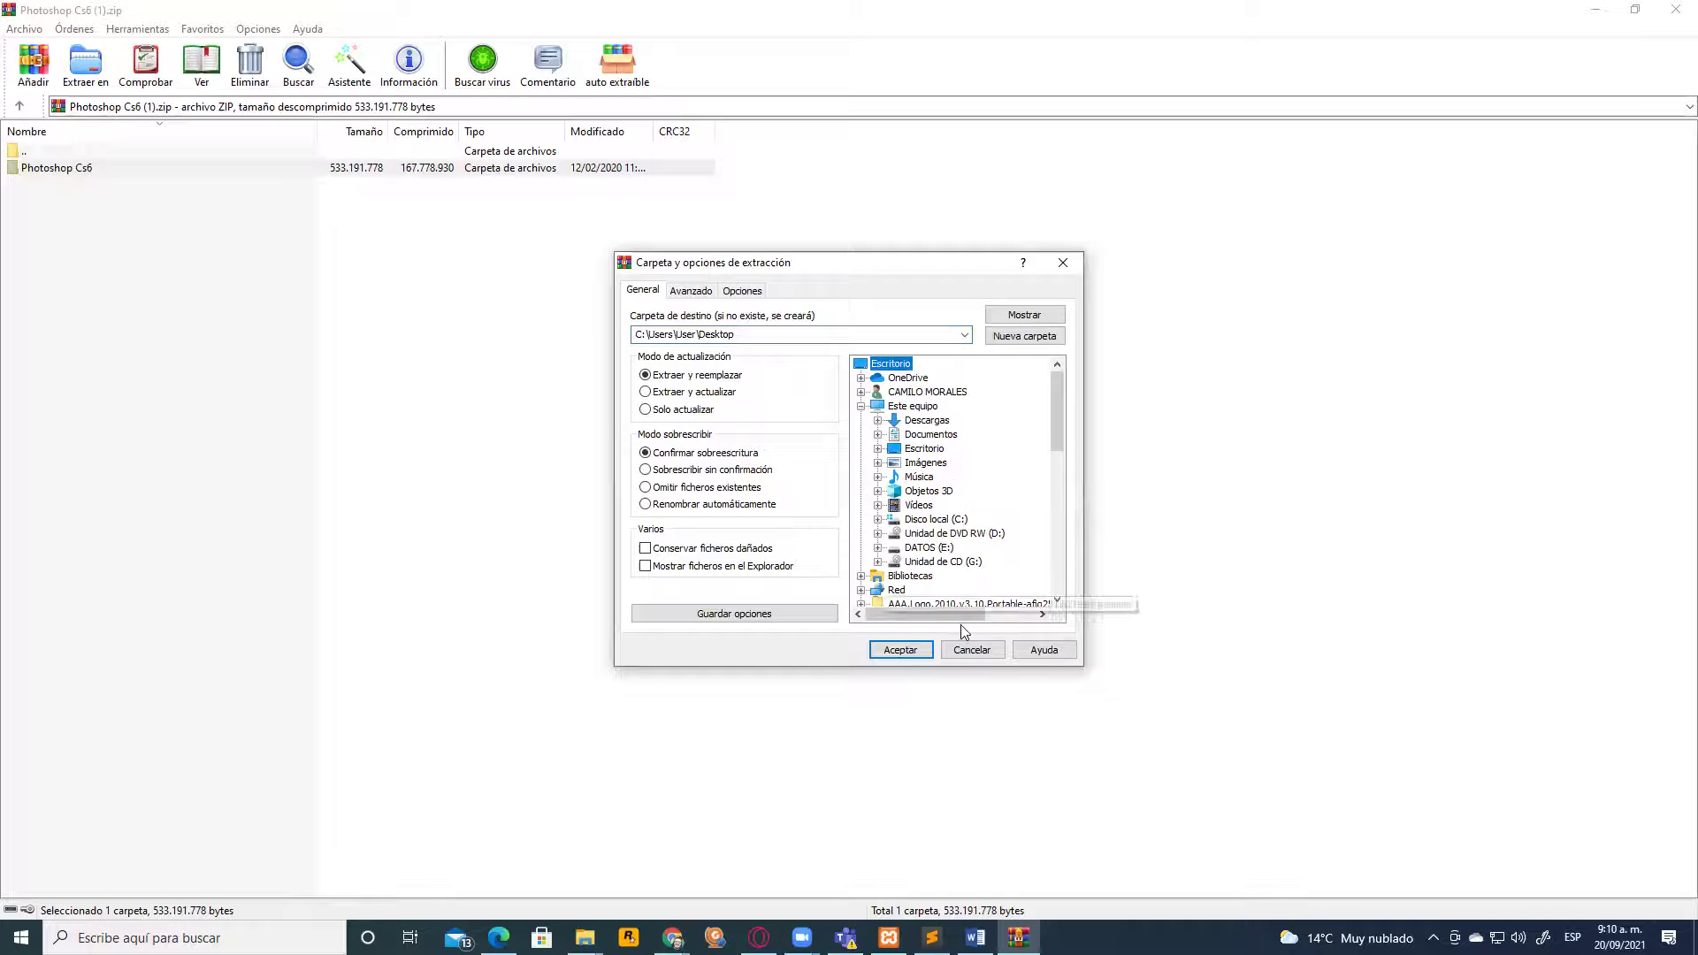
{"action": "left_click", "coordinate": [902, 650]}
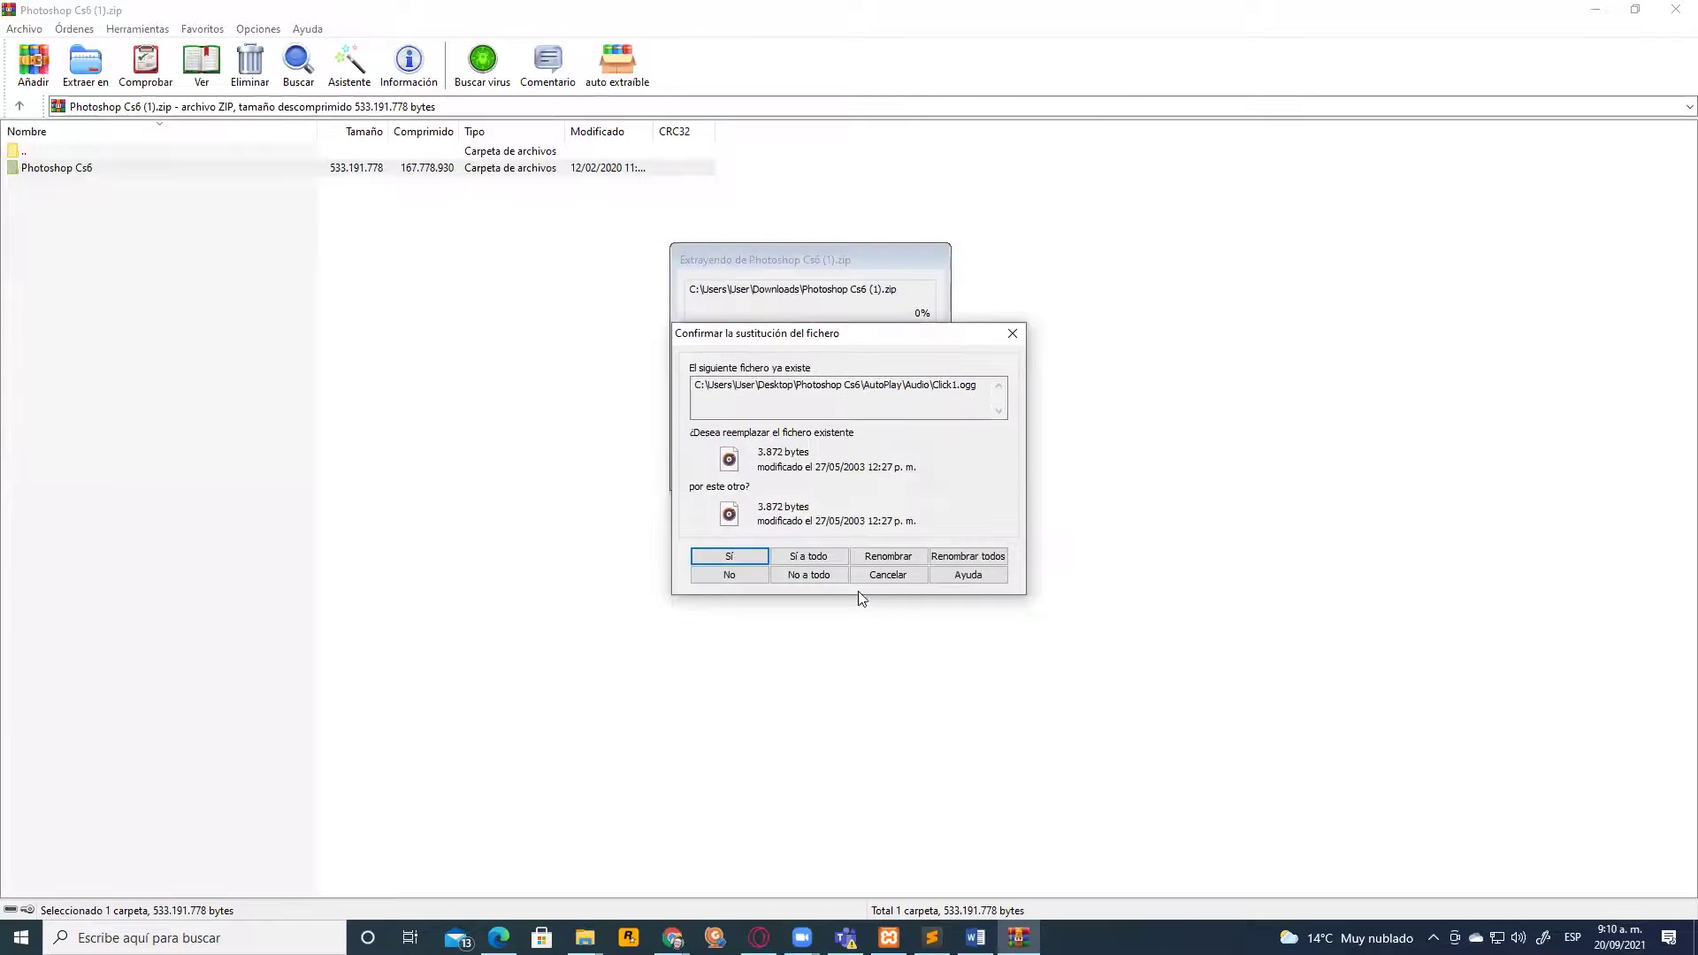
{"action": "left_click", "coordinate": [817, 558]}
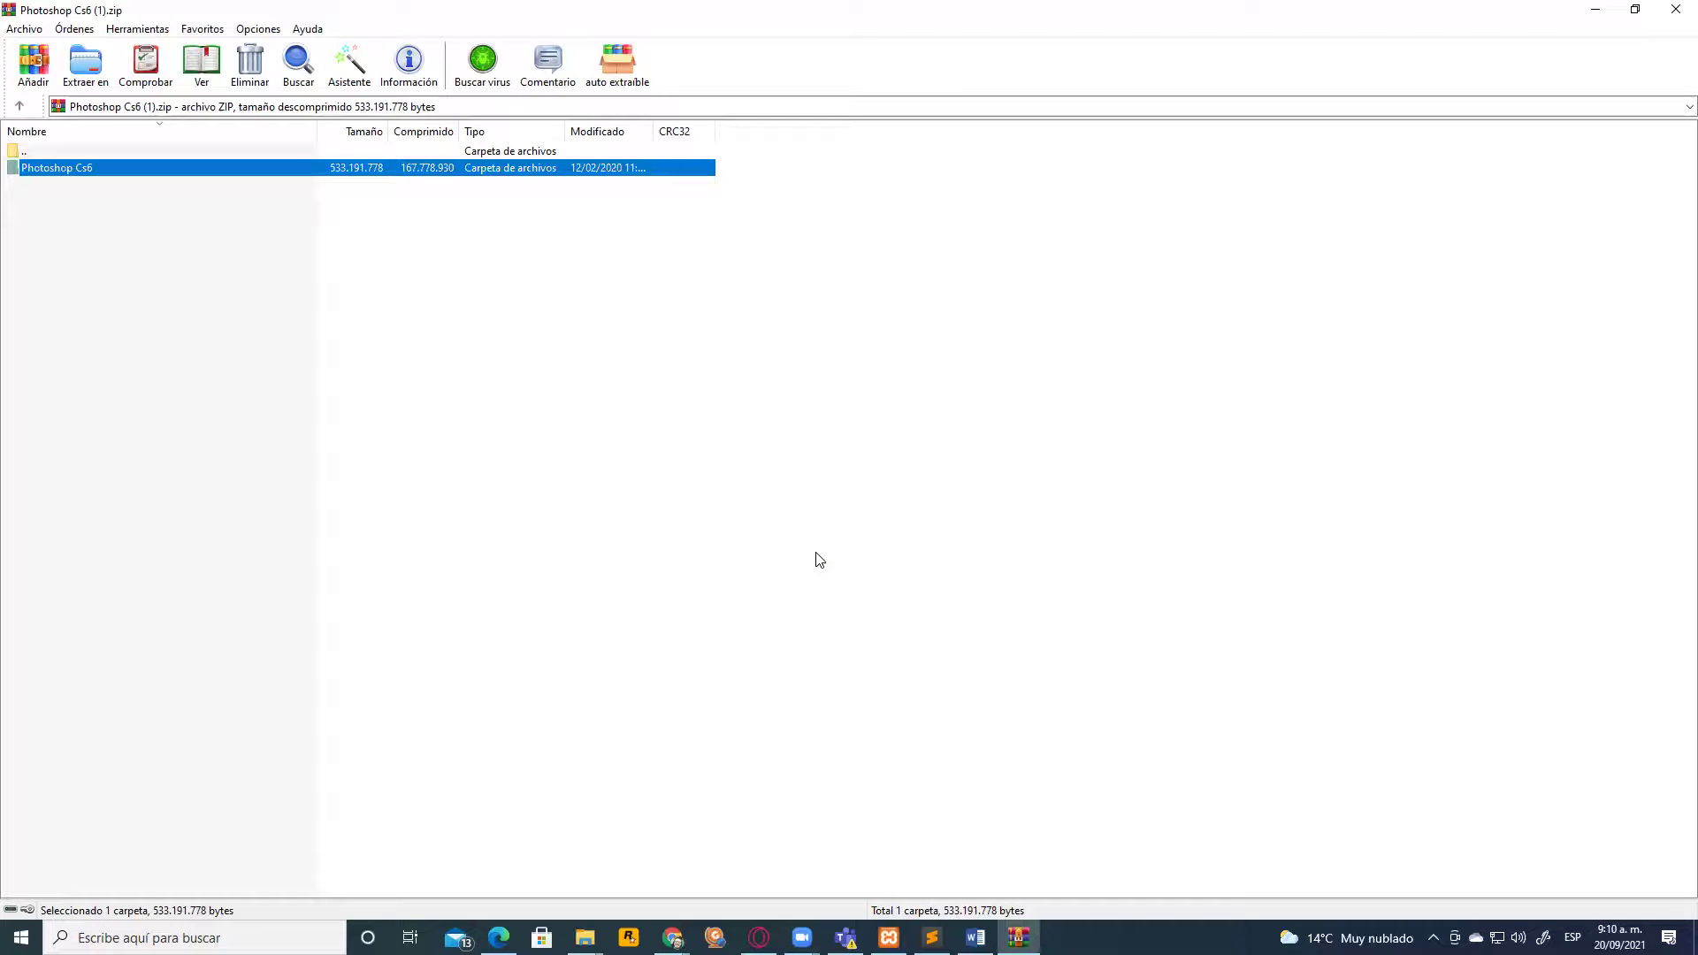
Close WinRAR and minimize the Drive, Google, Descargas and Photoshop Cs6 windows
{"action": "left_click", "coordinate": [1676, 10]}
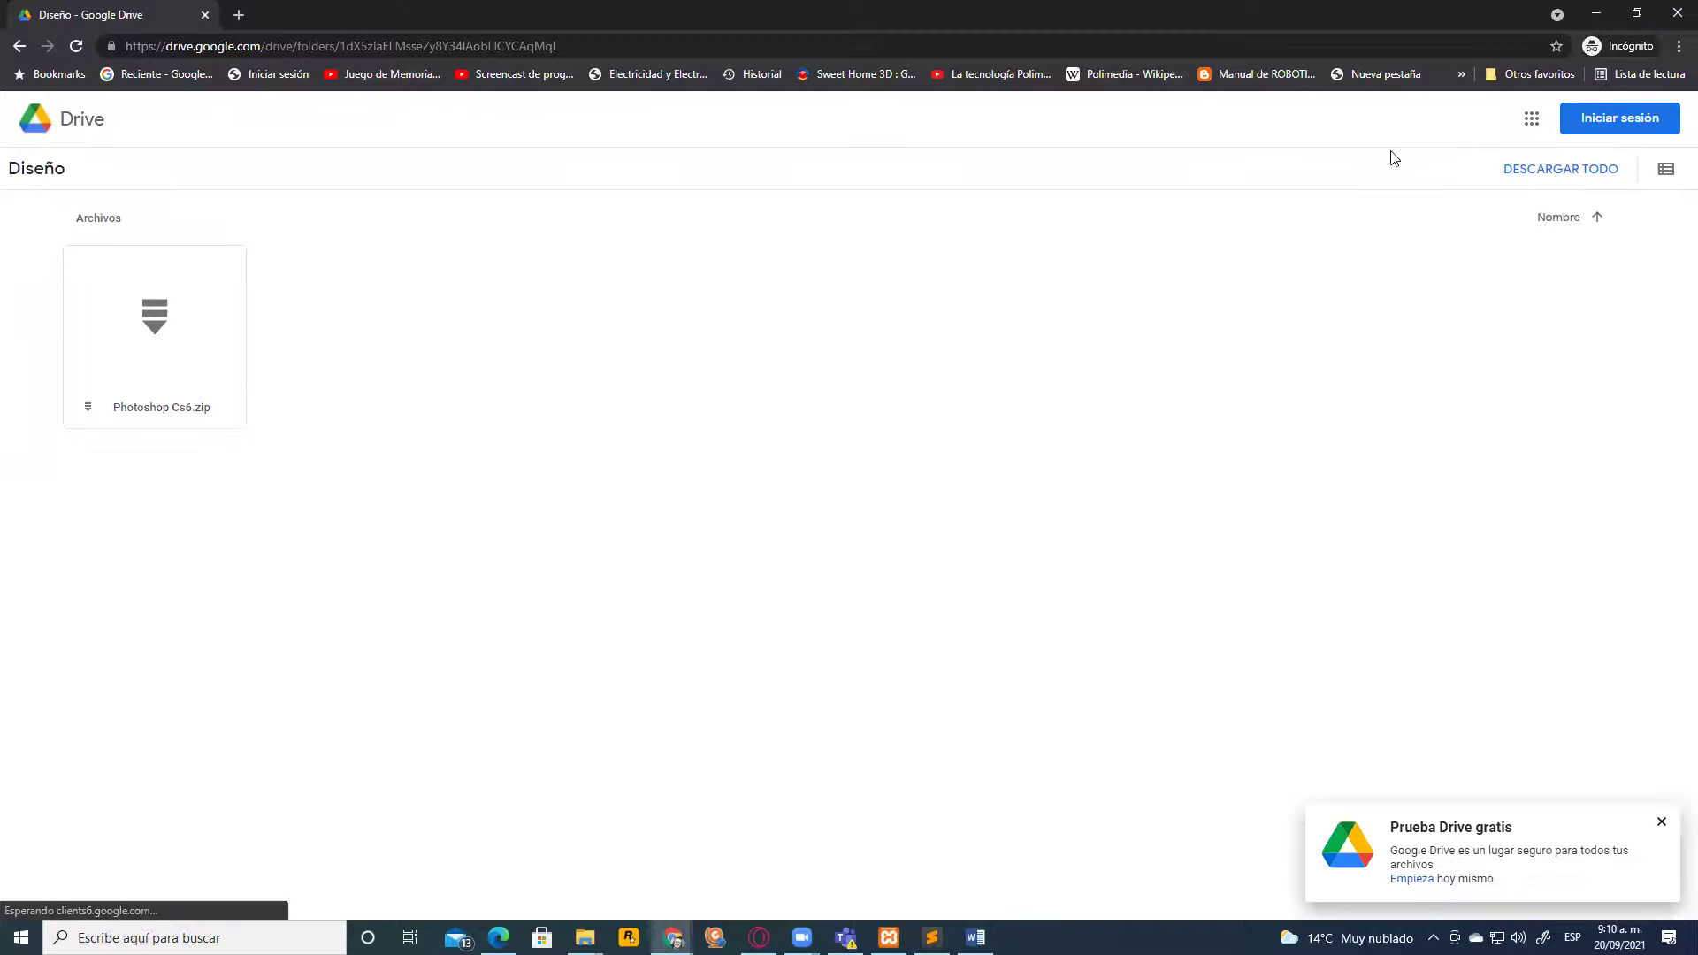
{"action": "left_click", "coordinate": [1597, 13]}
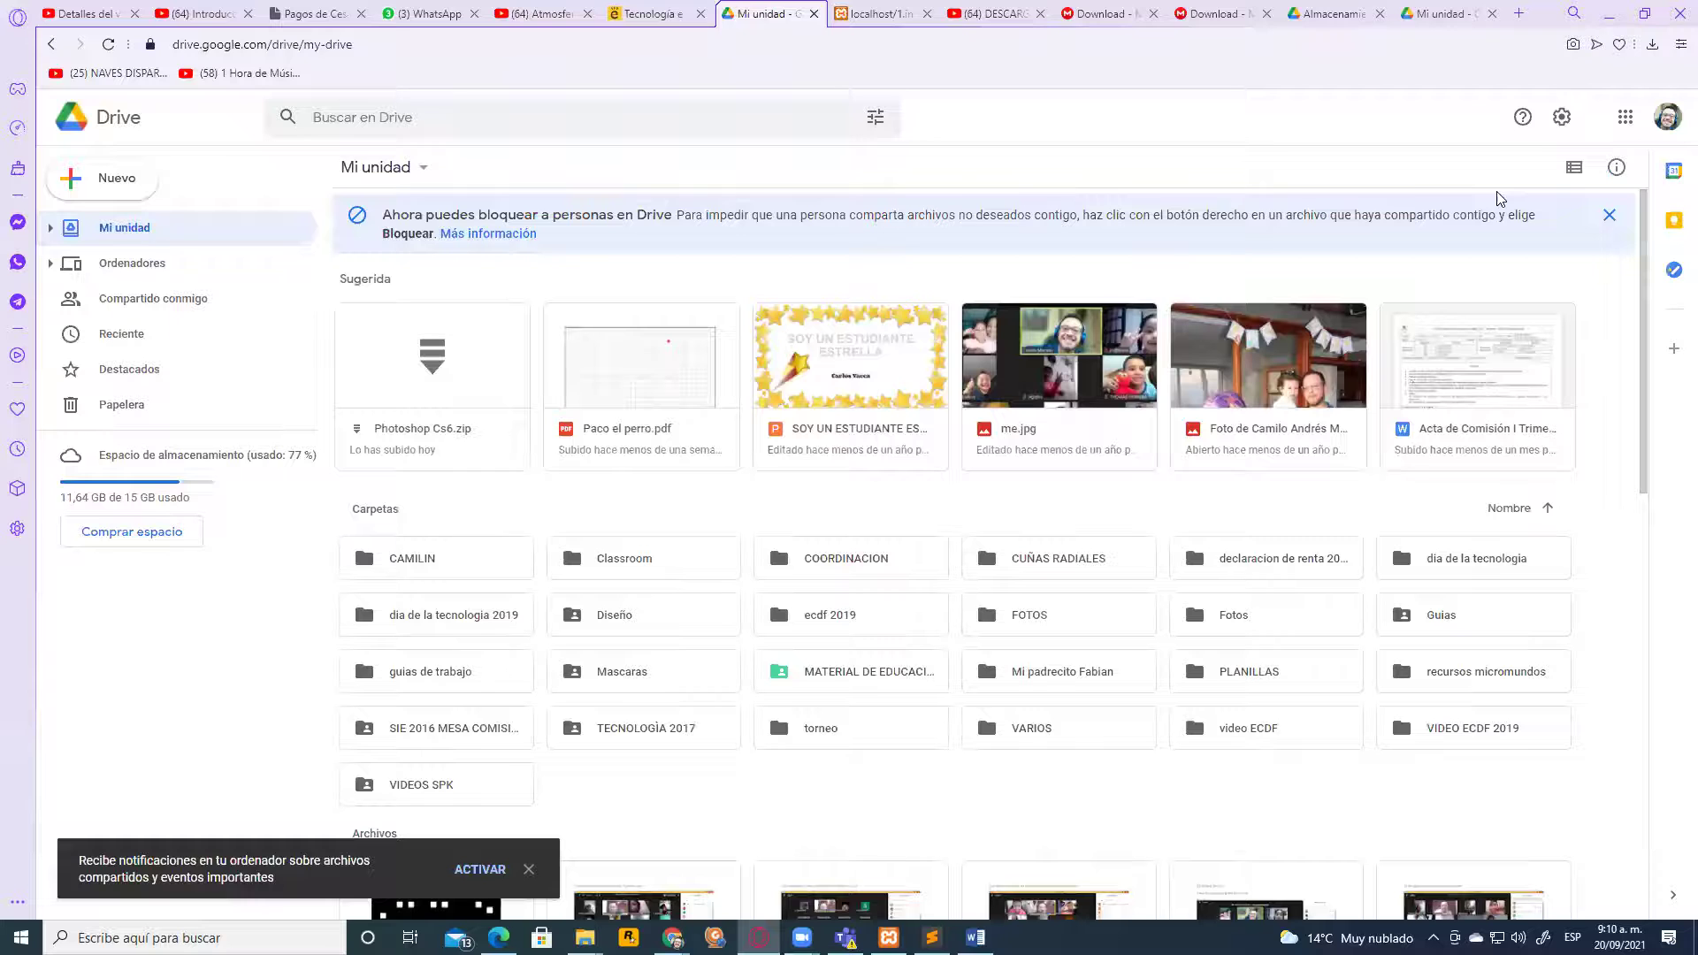
{"action": "left_click", "coordinate": [1603, 16]}
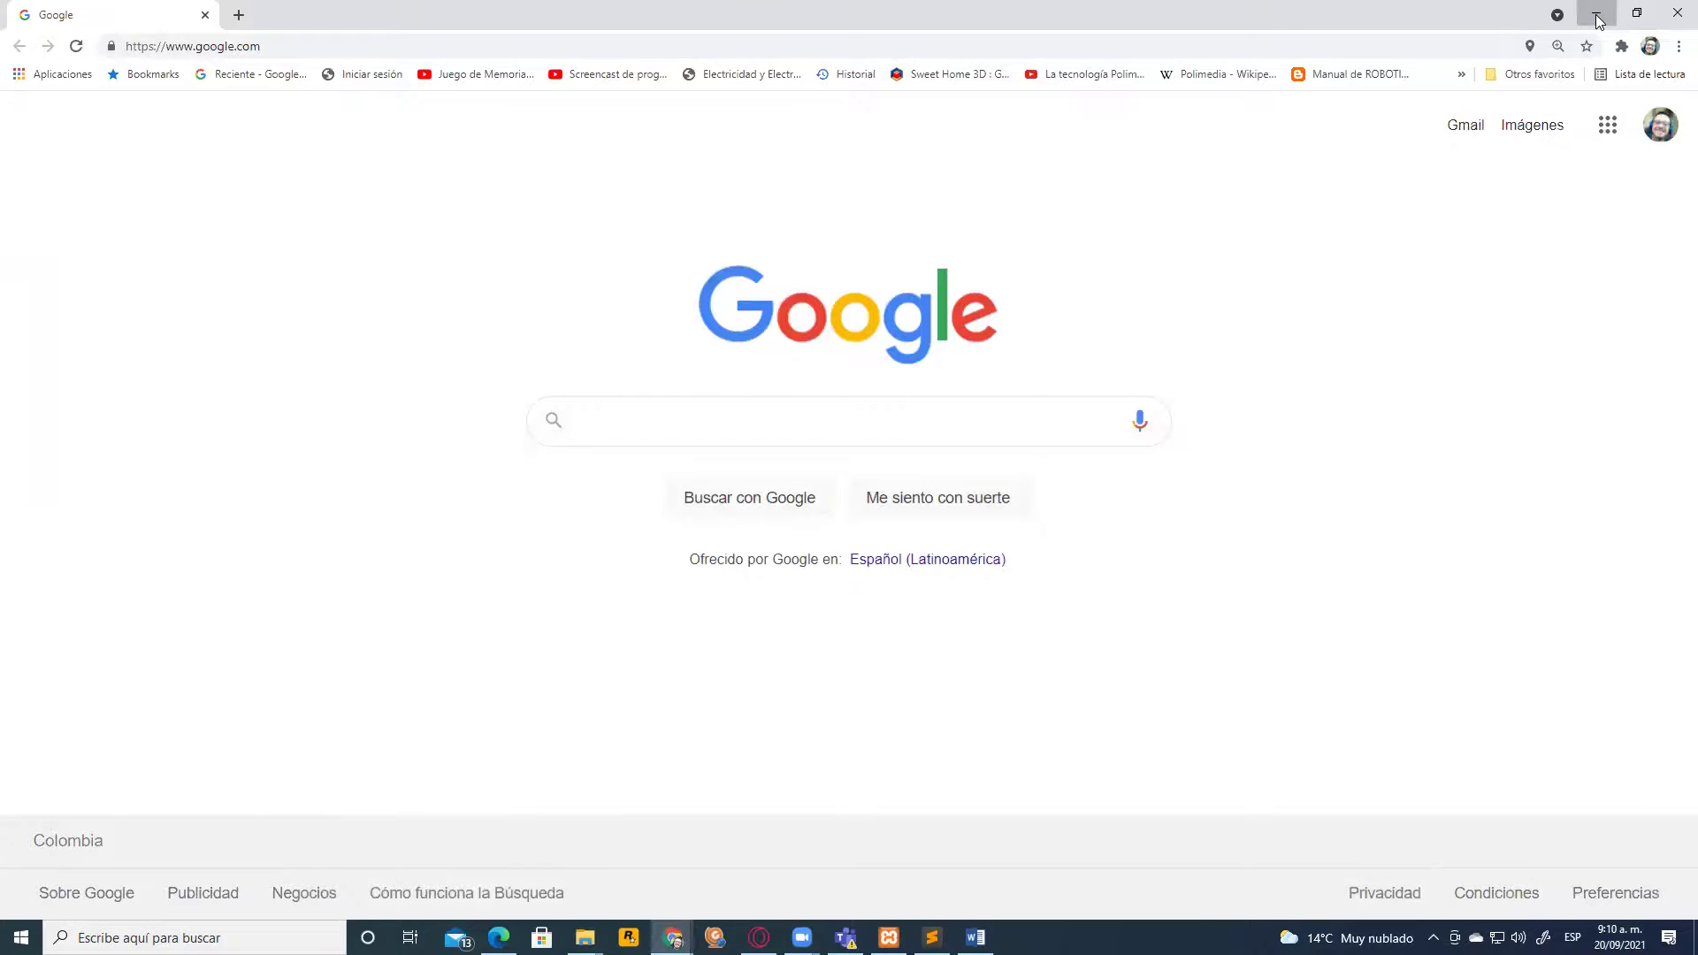
{"action": "left_click", "coordinate": [1598, 17]}
{"action": "left_click", "coordinate": [1597, 15]}
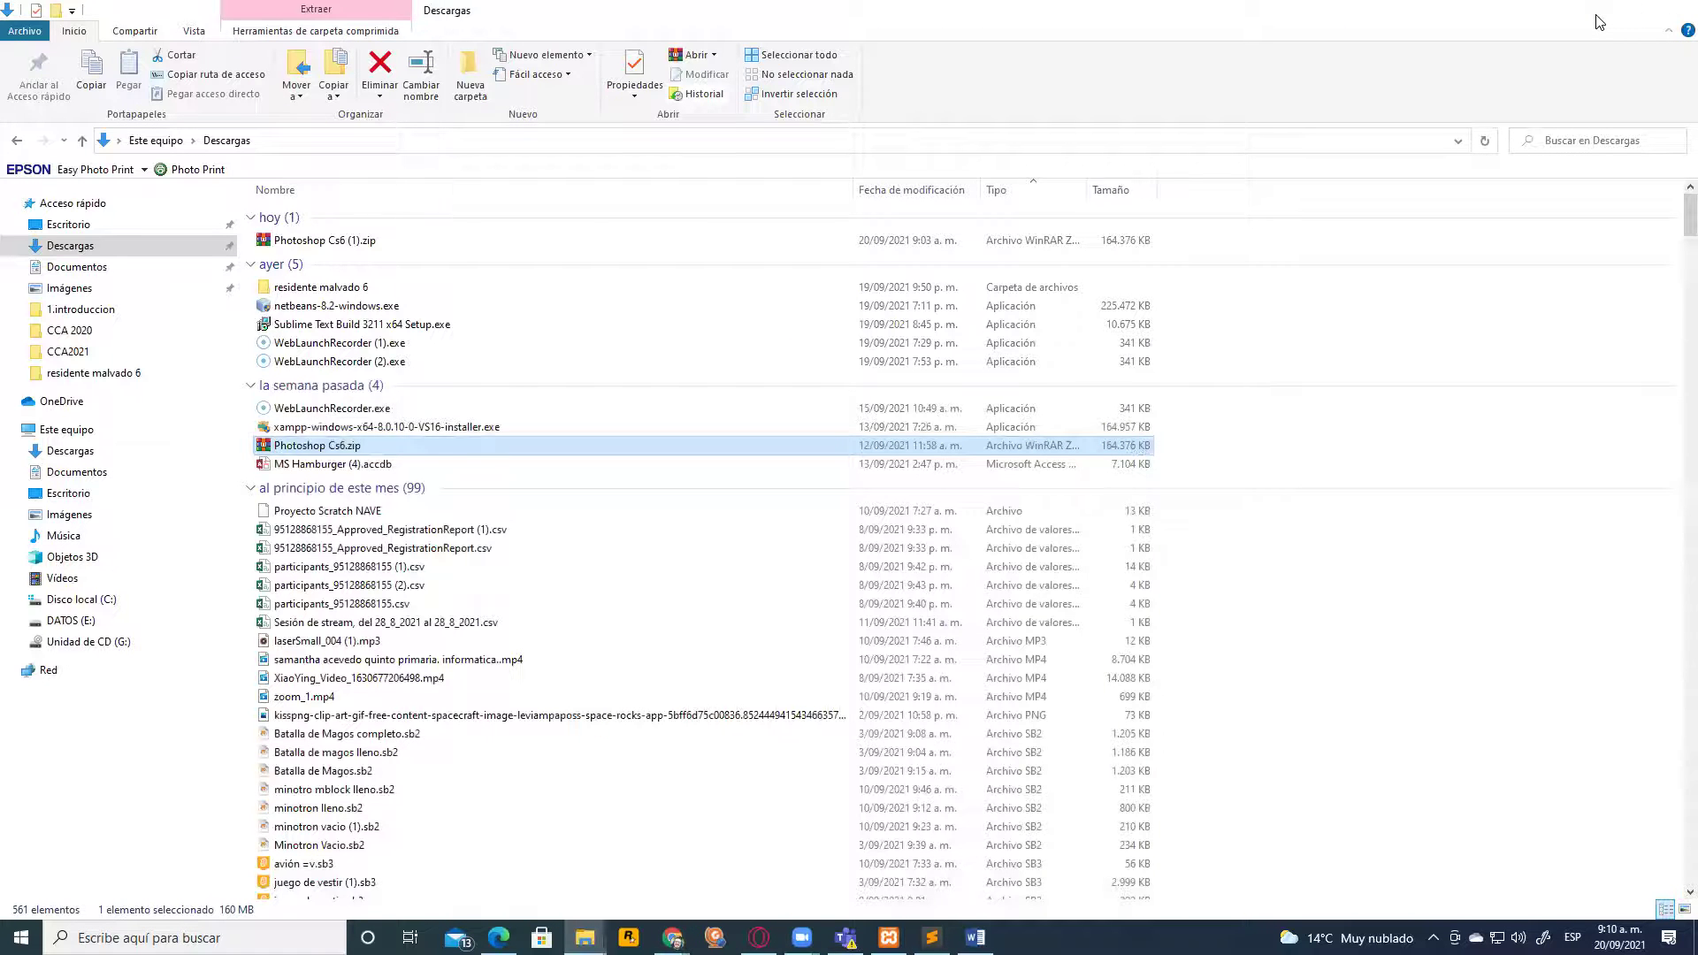
{"action": "left_click", "coordinate": [1598, 16]}
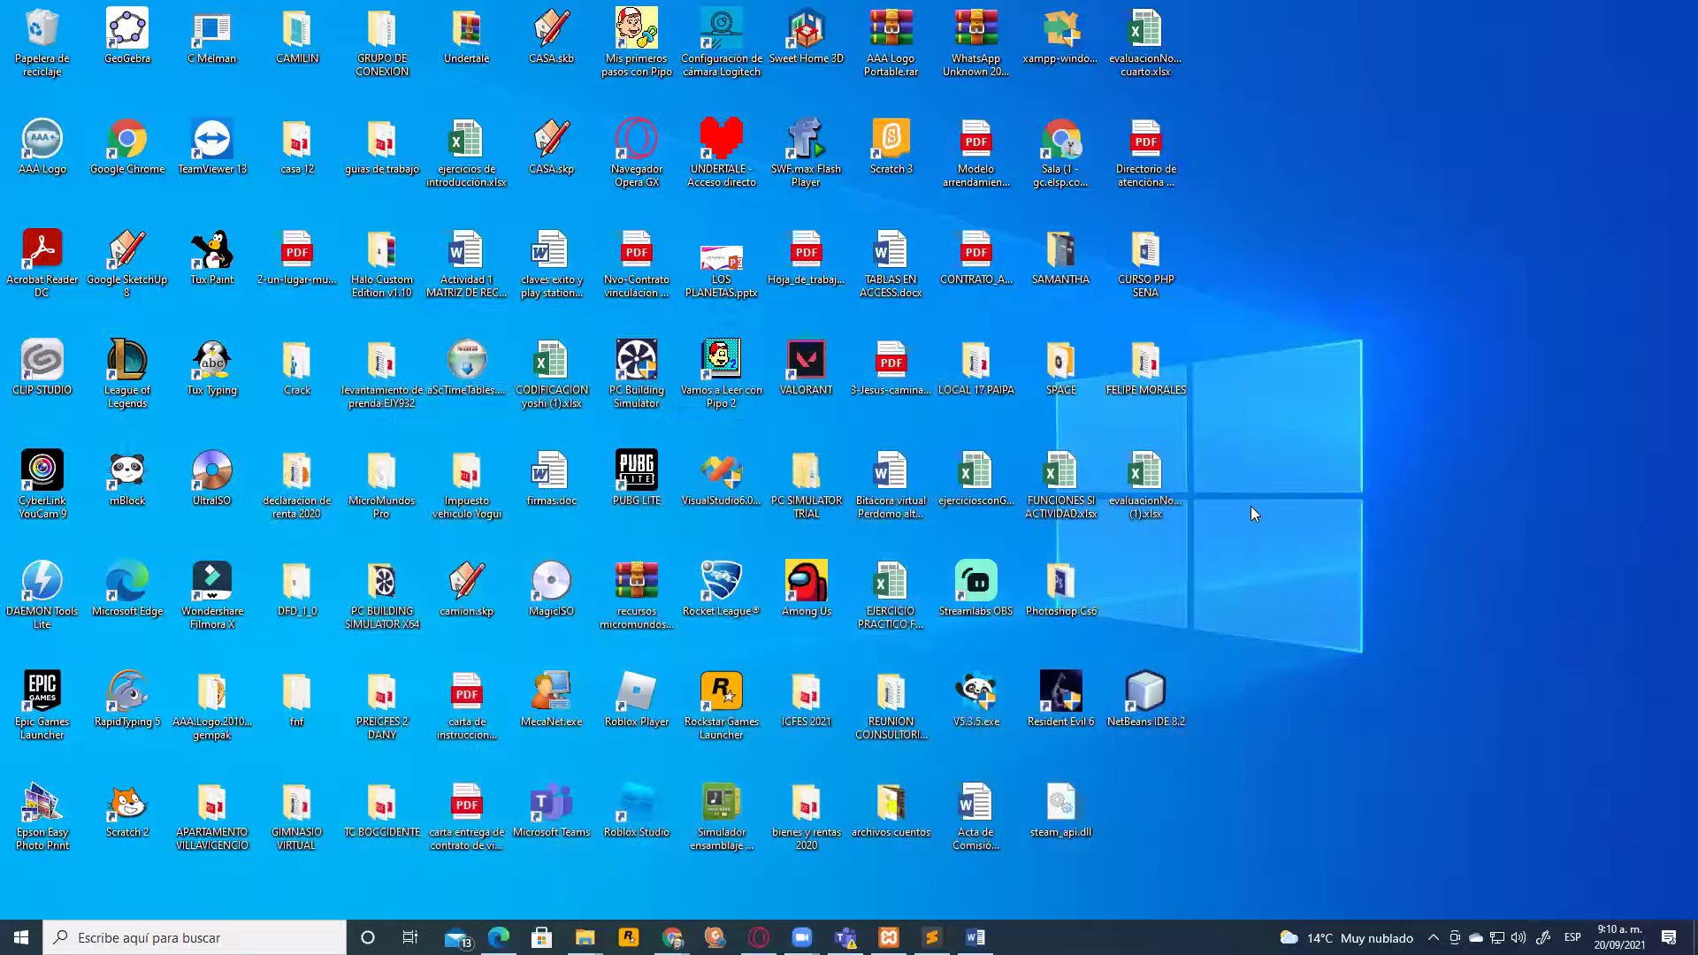
Run PSCS6.exe from the Desktop's Photoshop Cs6 folder in es_MX, then close the folder
{"action": "double_click", "coordinate": [1066, 588]}
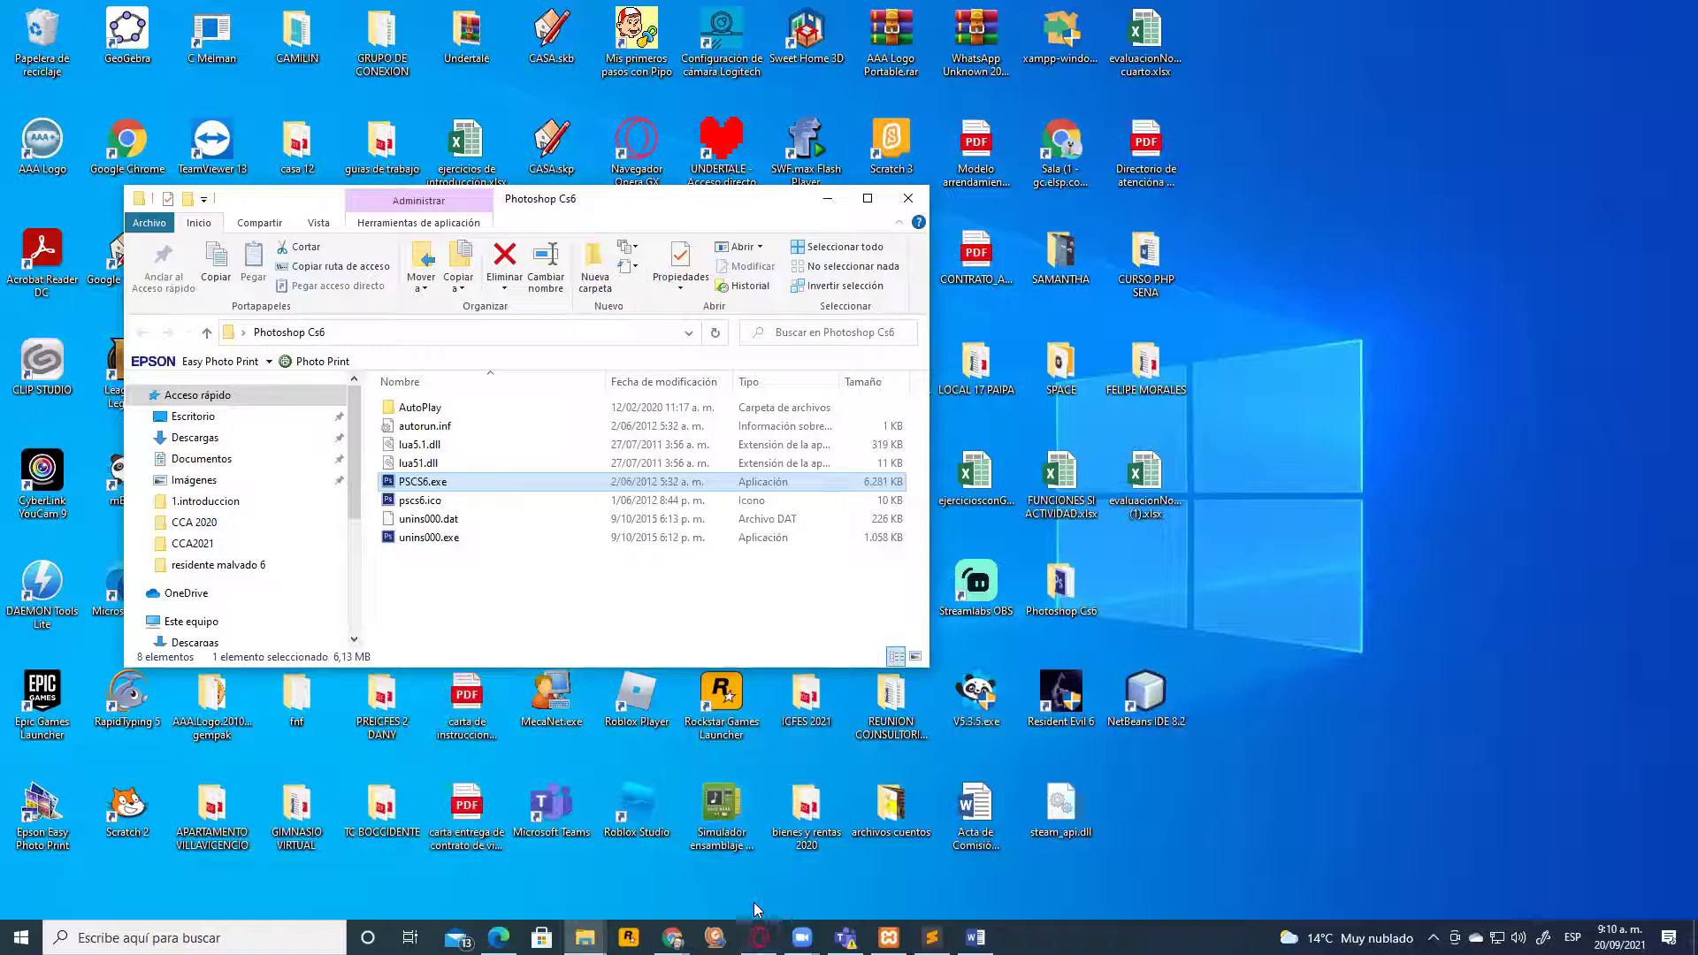
{"action": "mouse_move", "coordinate": [674, 364]}
{"action": "left_mouse_down"}
{"action": "mouse_move", "coordinate": [426, 483]}
{"action": "mouse_move", "coordinate": [476, 475]}
{"action": "left_mouse_up"}
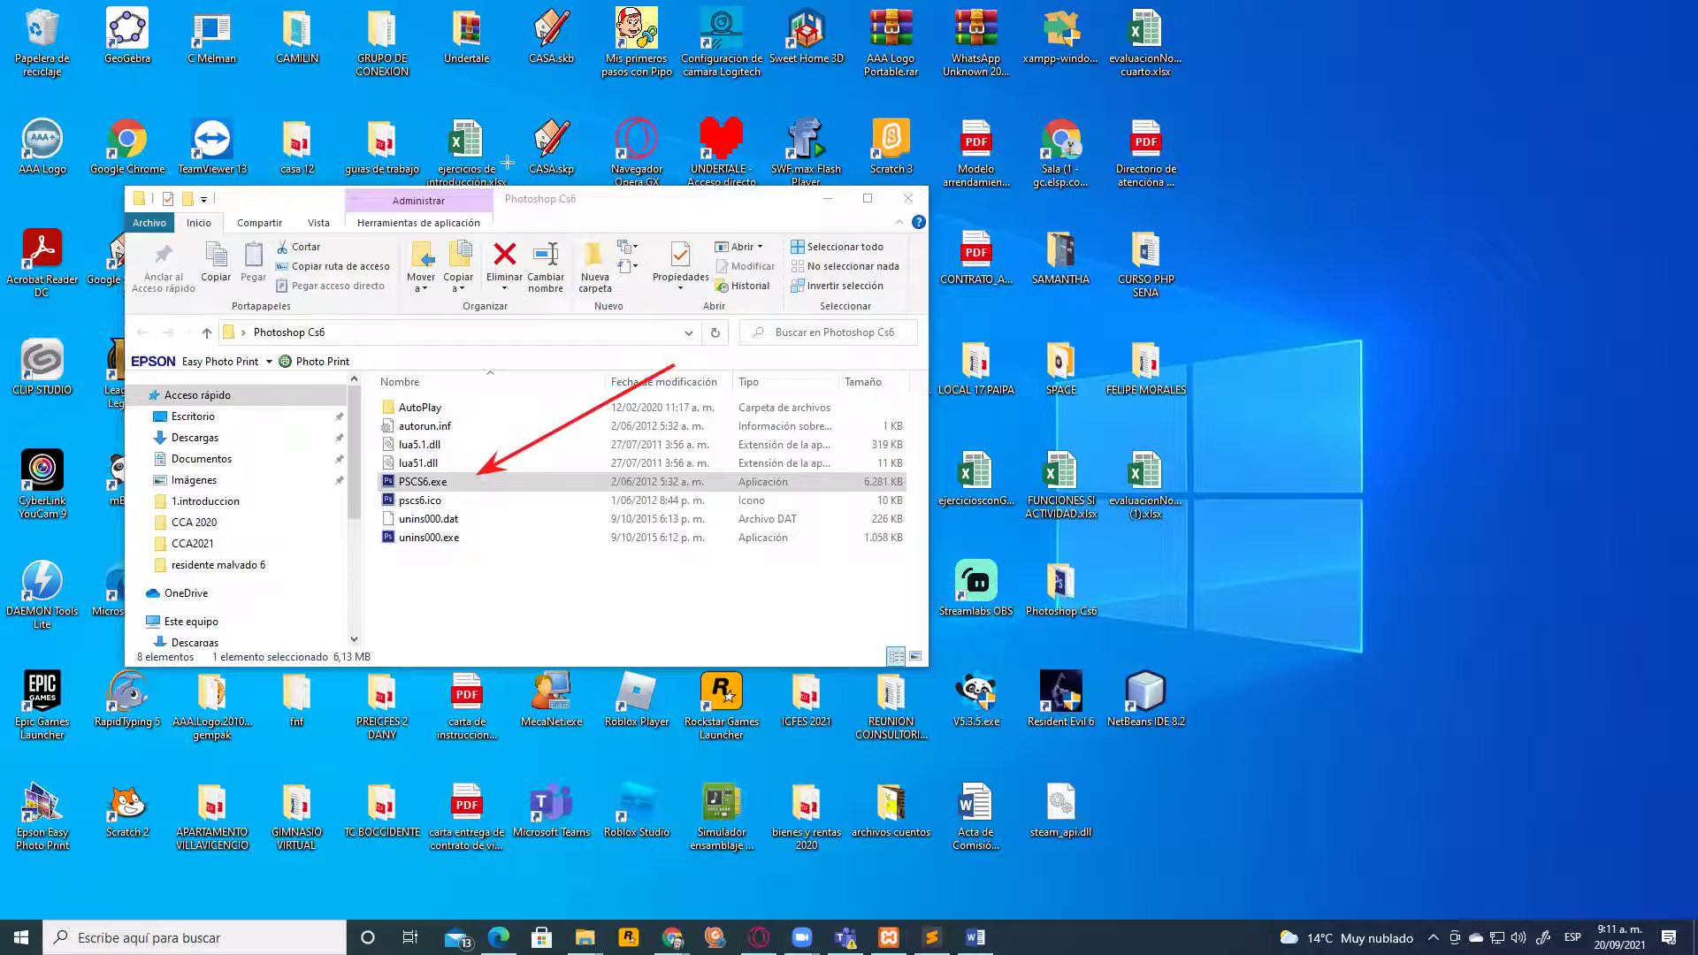
{"action": "double_click", "coordinate": [447, 482]}
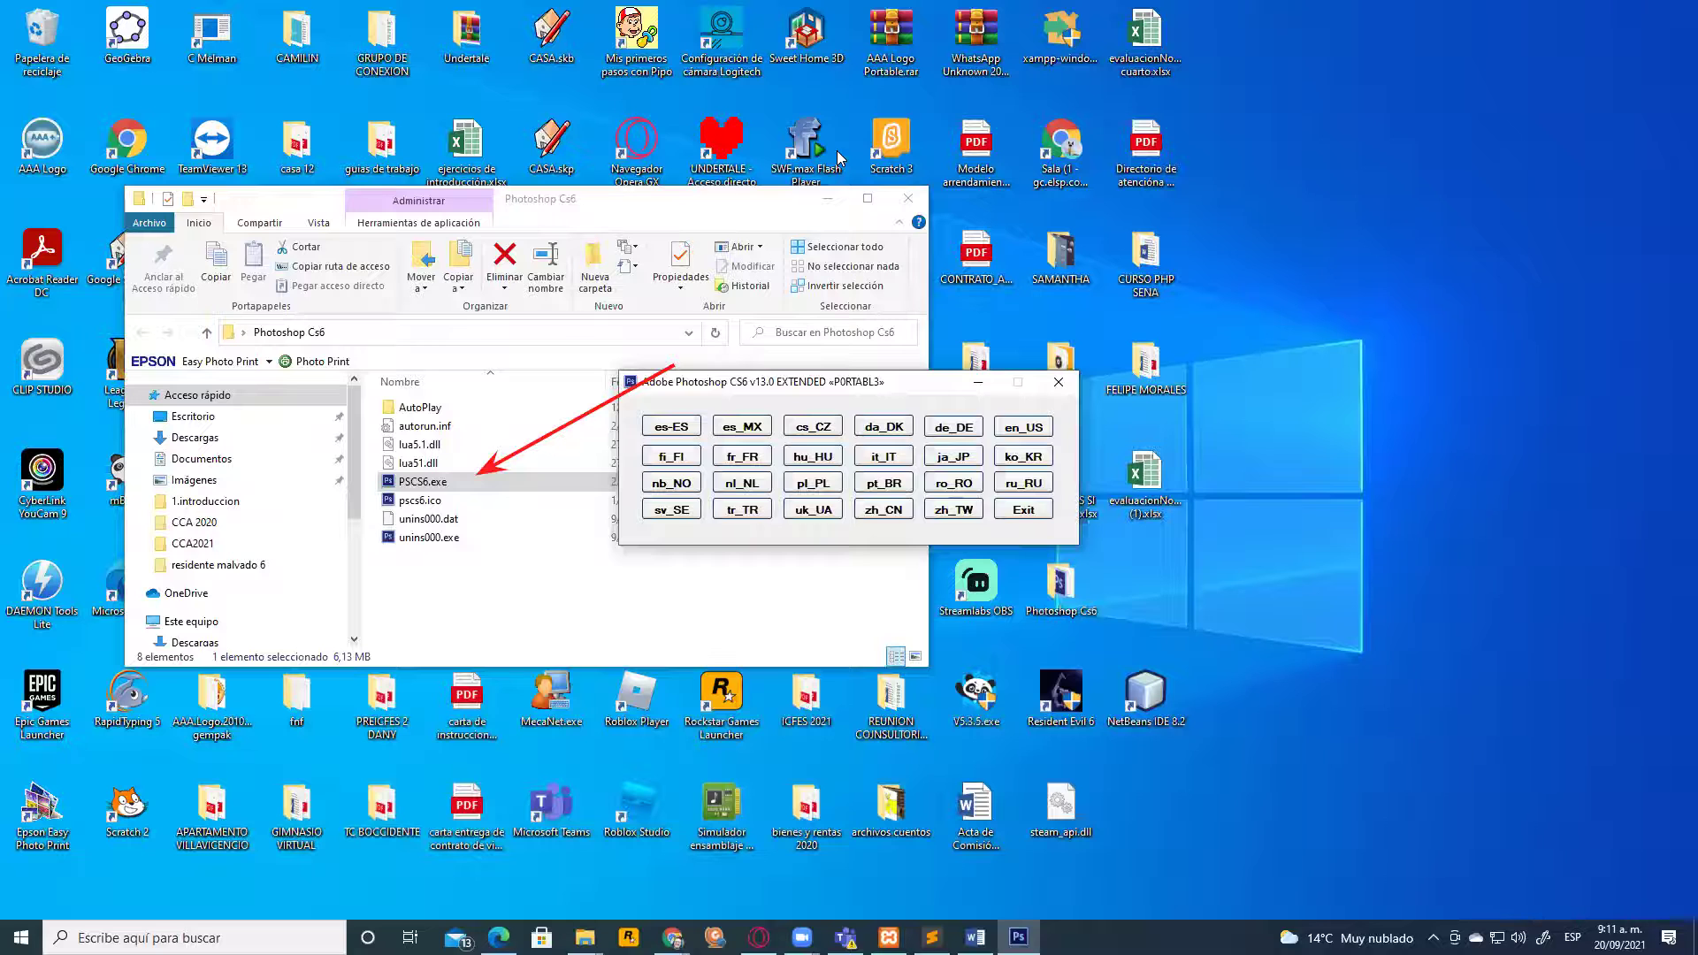
{"action": "mouse_move", "coordinate": [469, 629]}
{"action": "left_mouse_down"}
{"action": "mouse_move", "coordinate": [631, 435]}
{"action": "mouse_move", "coordinate": [725, 419]}
{"action": "mouse_move", "coordinate": [665, 429]}
{"action": "mouse_move", "coordinate": [730, 434]}
{"action": "mouse_move", "coordinate": [649, 431]}
{"action": "left_mouse_up"}
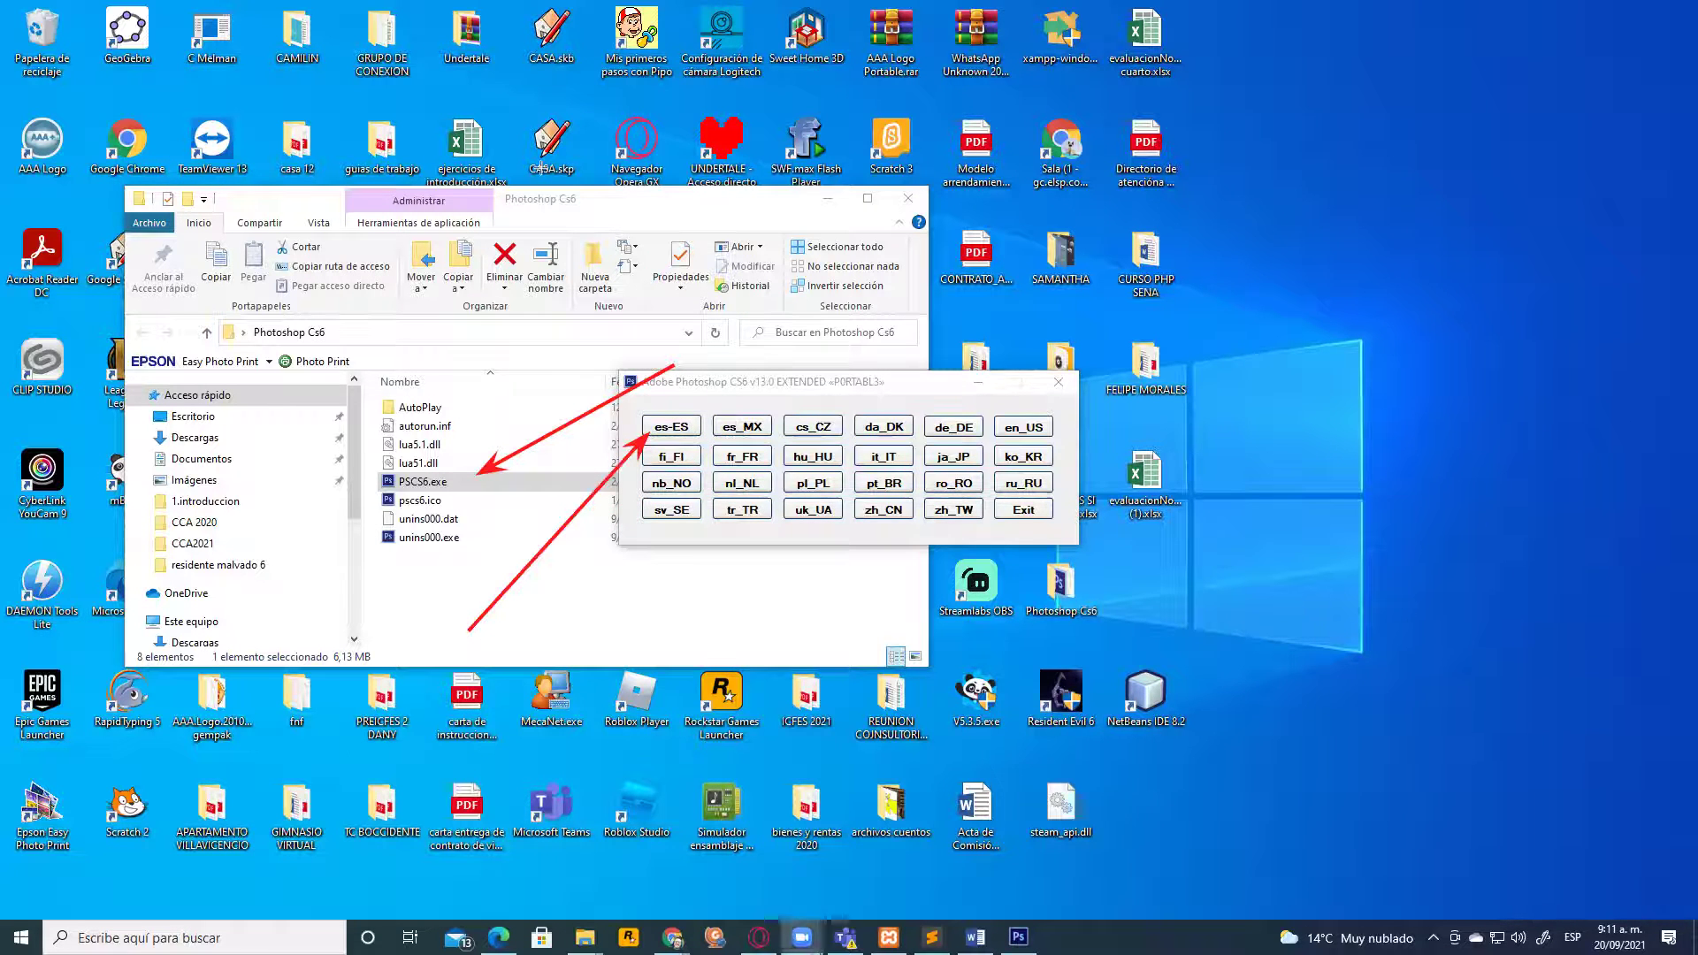
{"action": "left_click", "coordinate": [746, 431]}
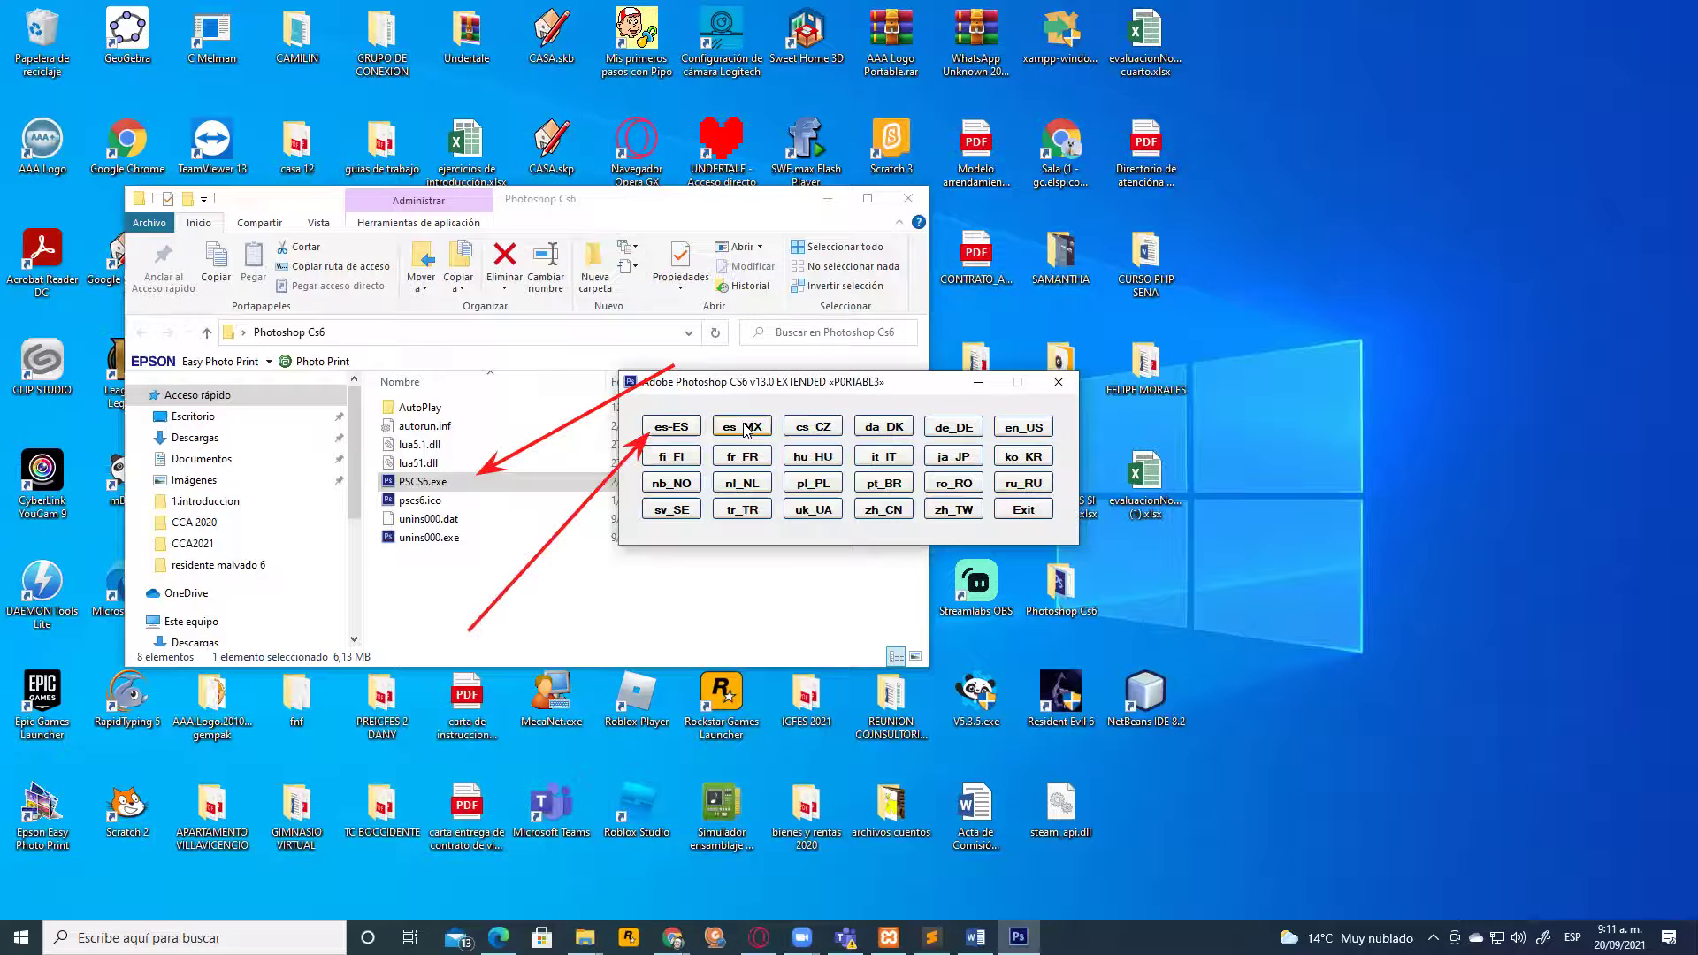
{"action": "left_click", "coordinate": [745, 430]}
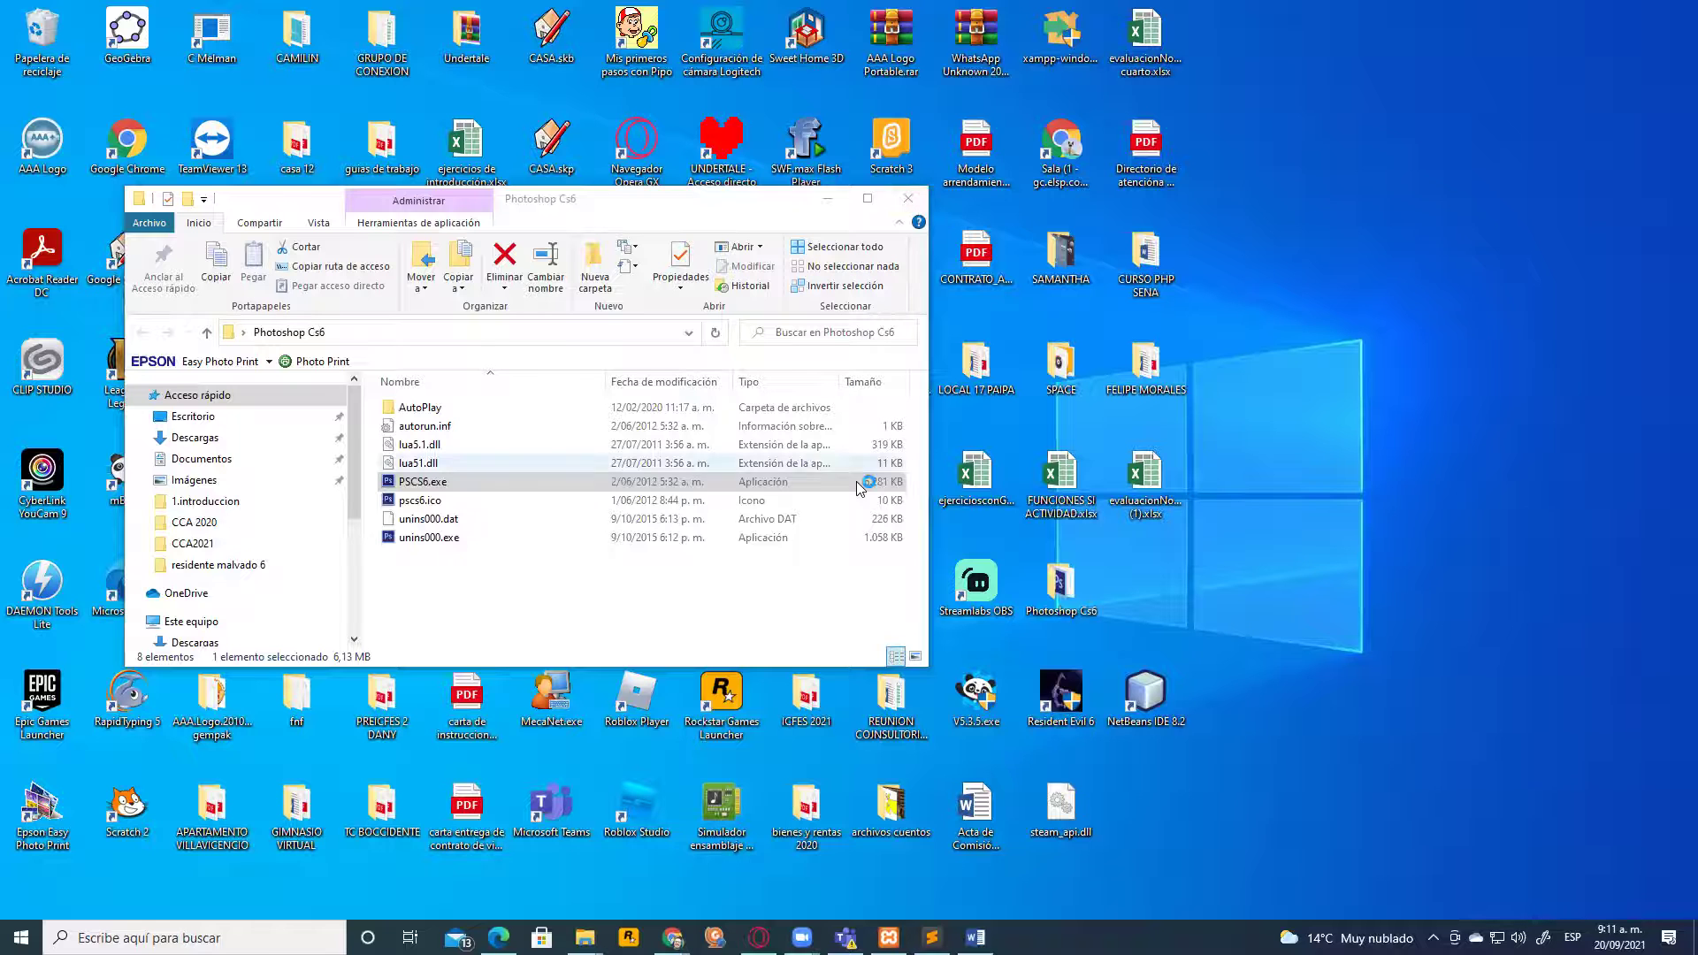
{"action": "left_click", "coordinate": [909, 201]}
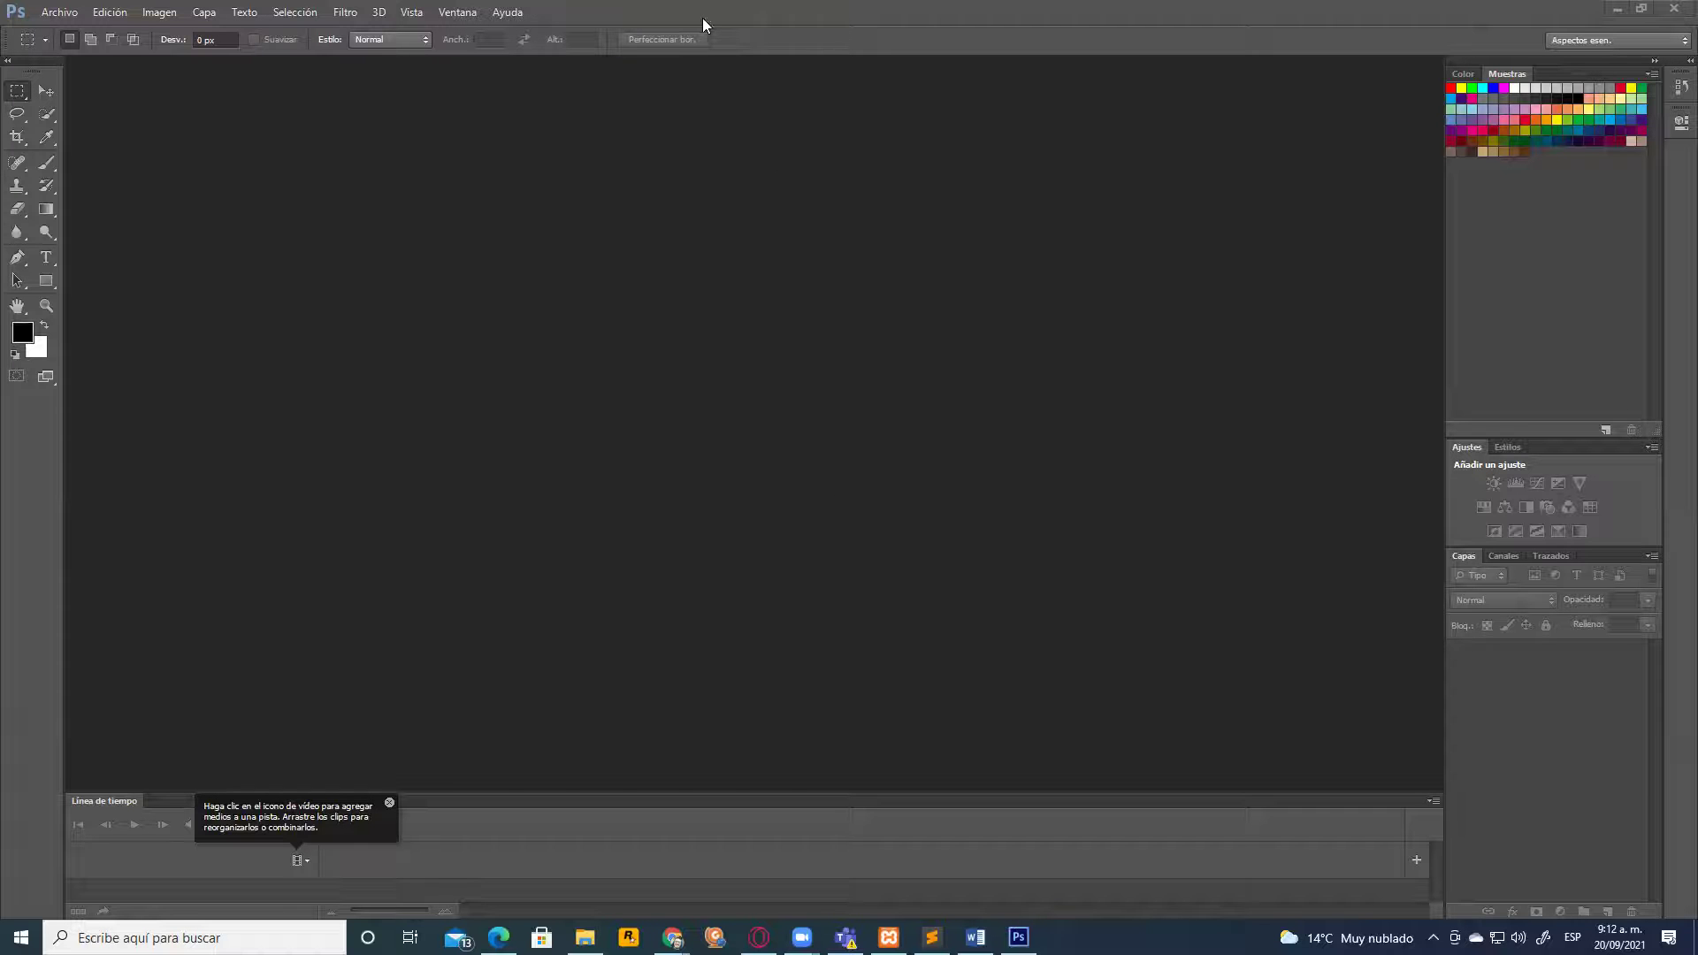
After Photoshop finishes loading, browse the Archivo menu
{"action": "left_click", "coordinate": [59, 12]}
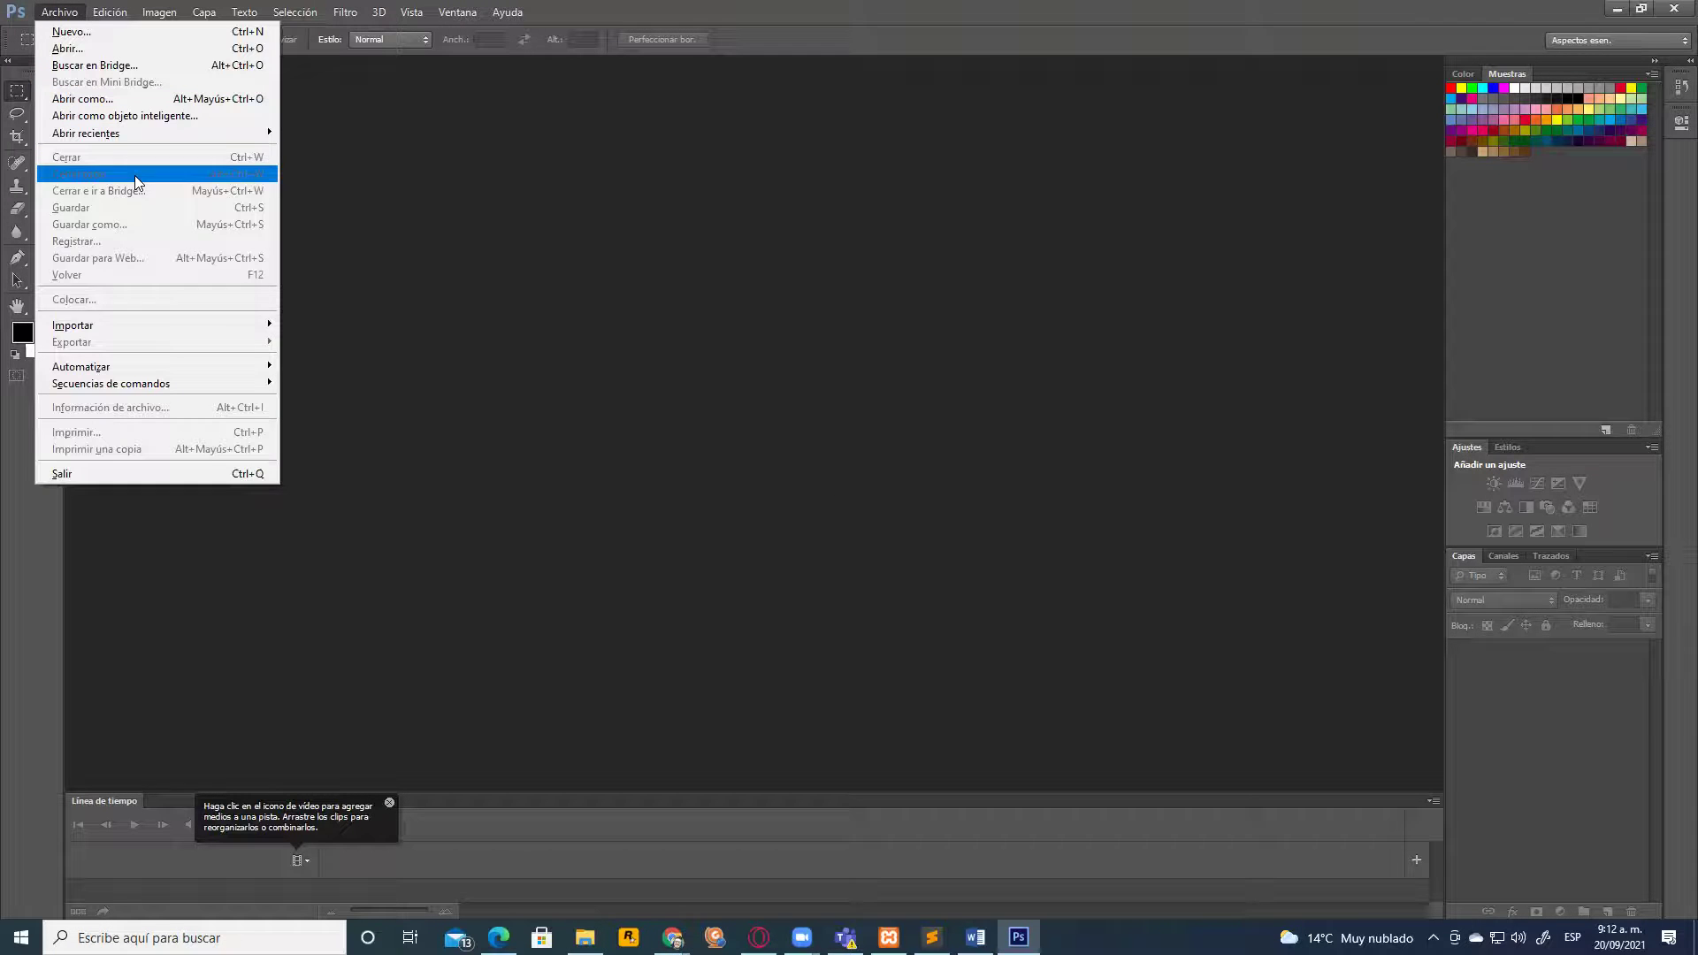
{"action": "mouse_move", "coordinate": [166, 324]}
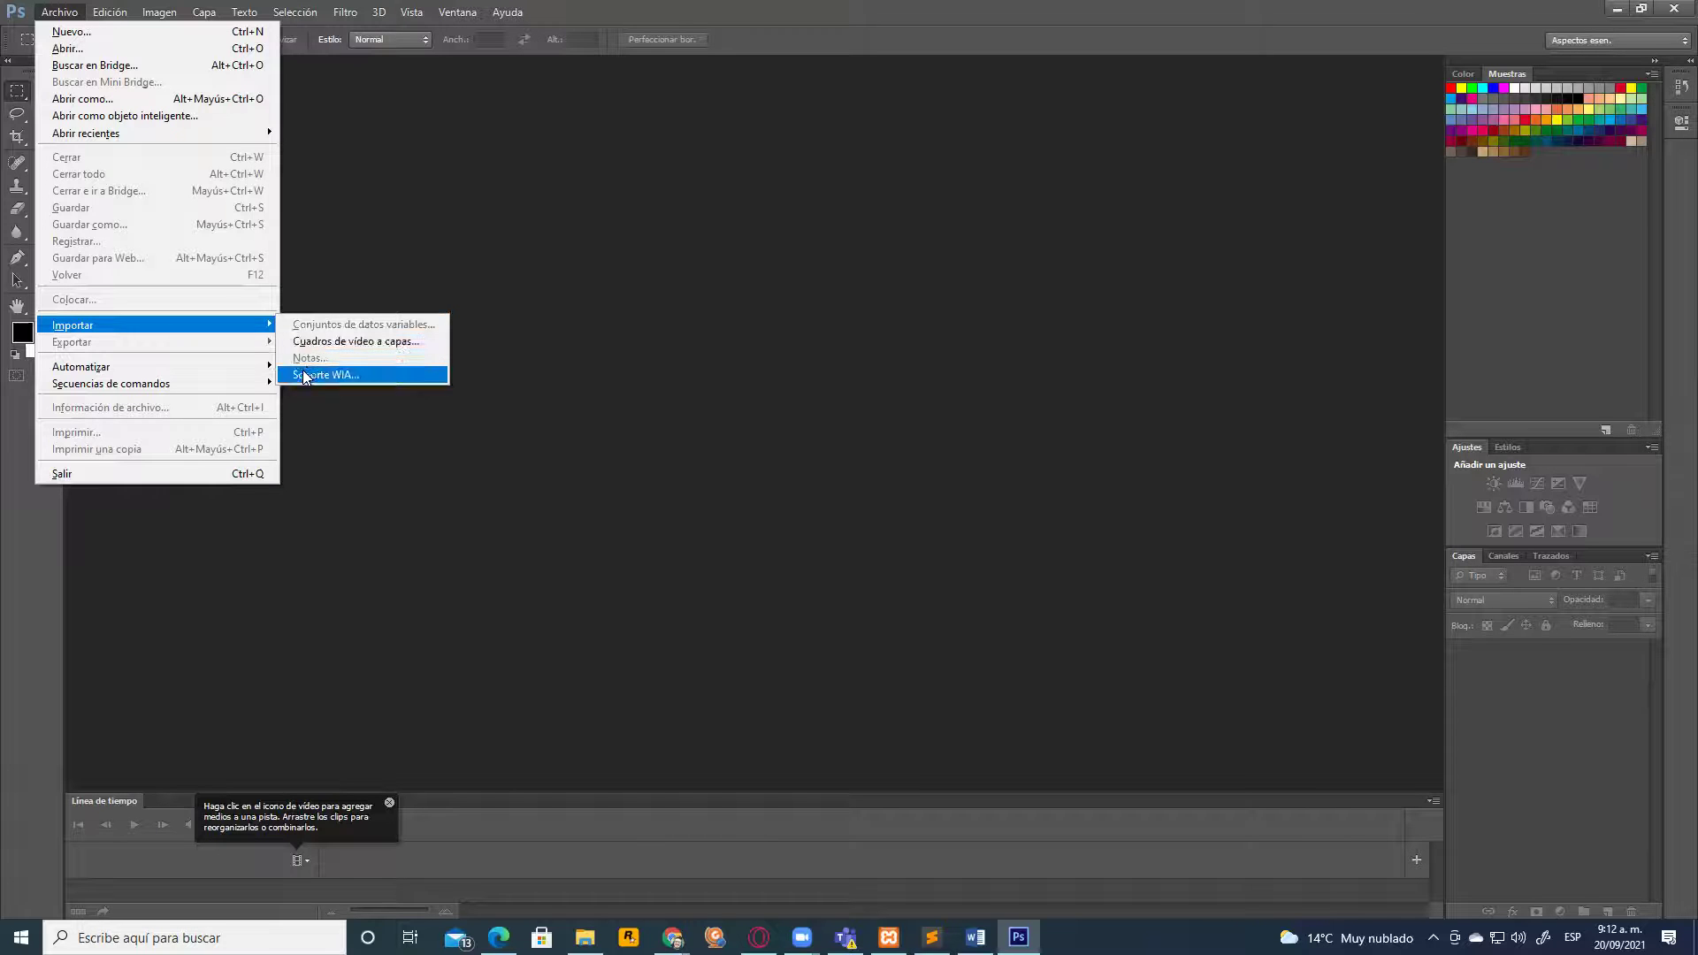
{"action": "mouse_move", "coordinate": [110, 11]}
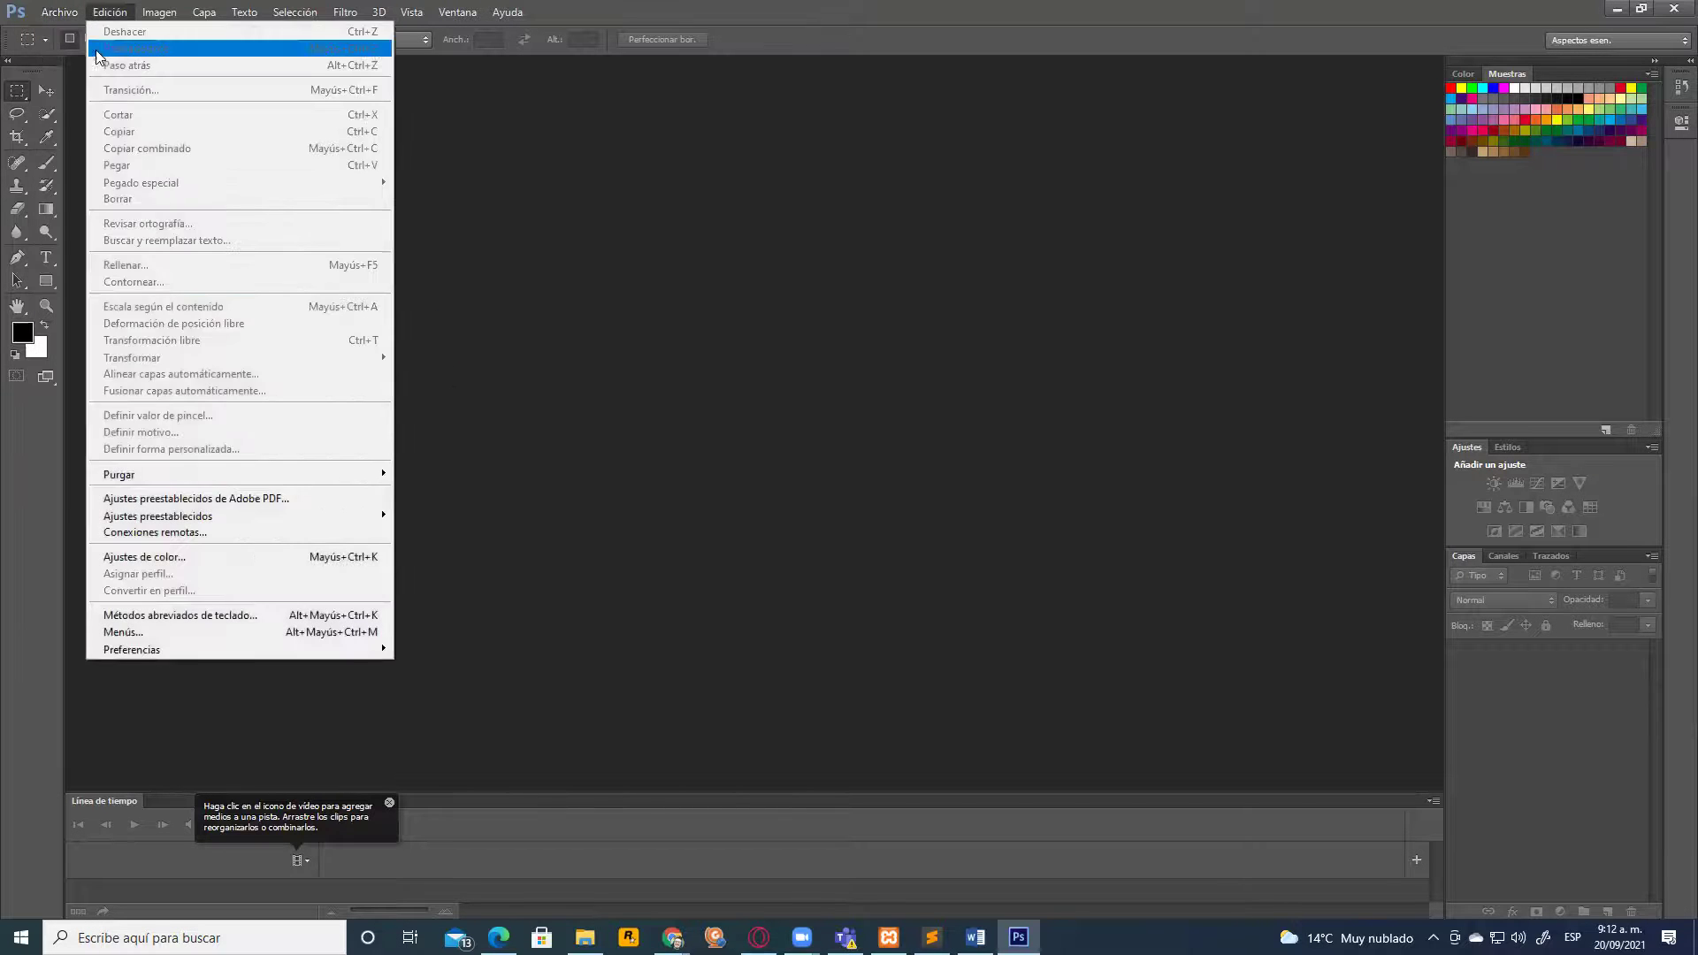
{"action": "left_click", "coordinate": [115, 48]}
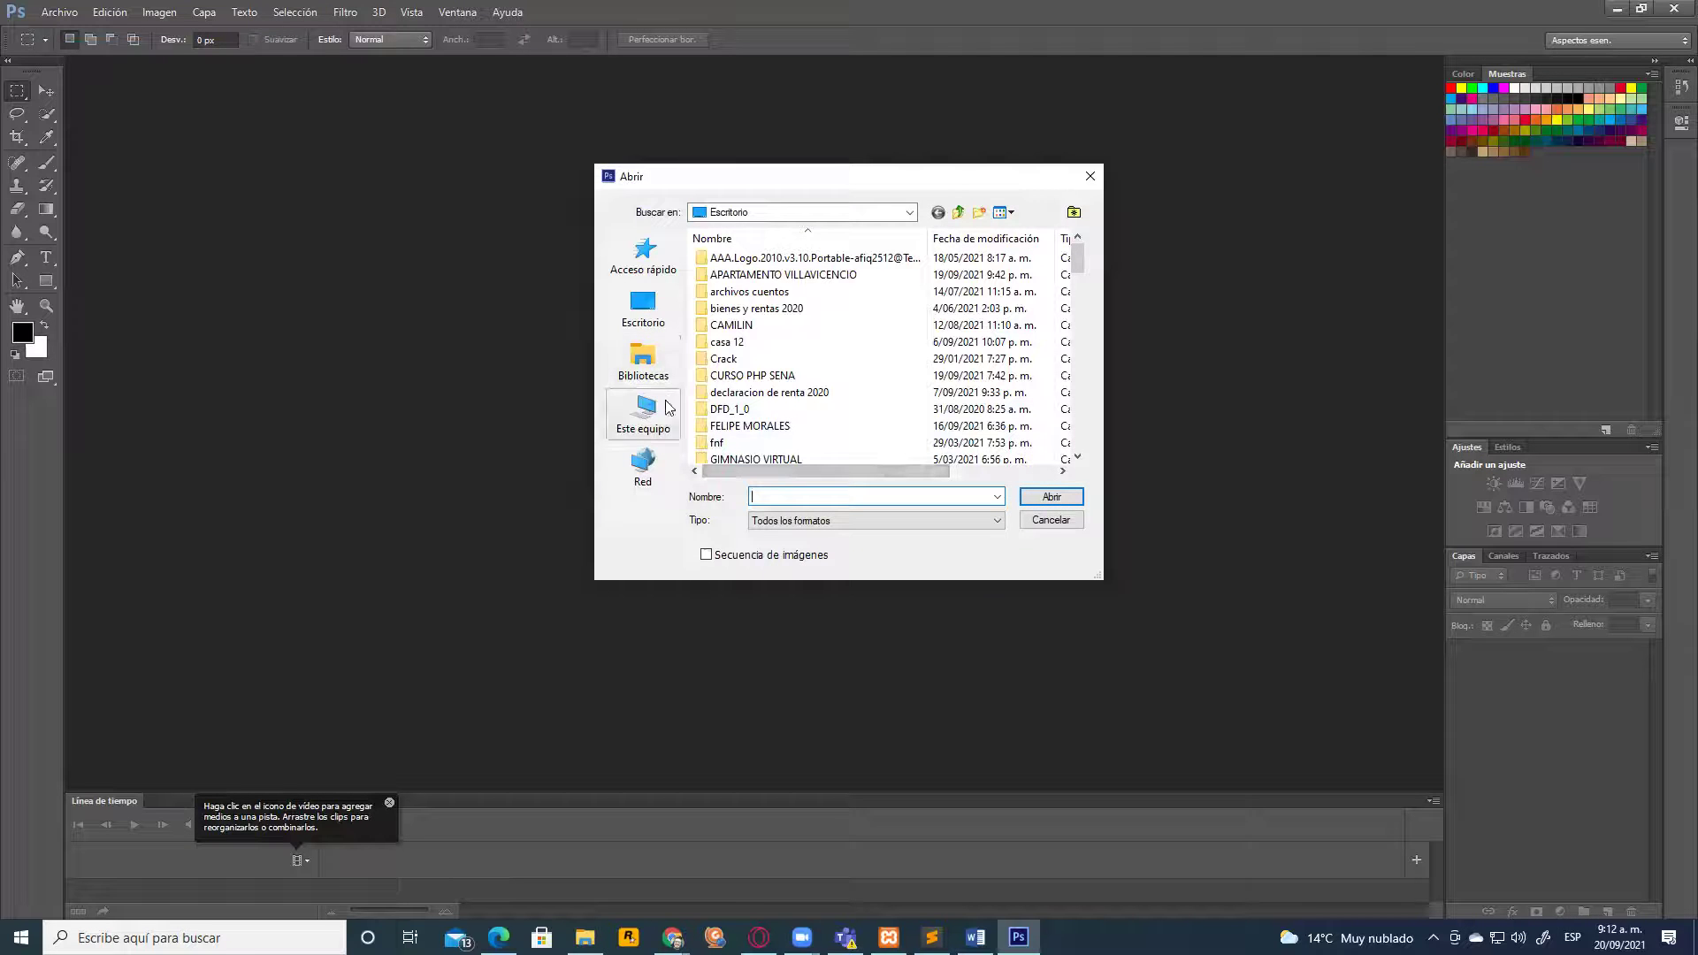
{"action": "left_click", "coordinate": [643, 307]}
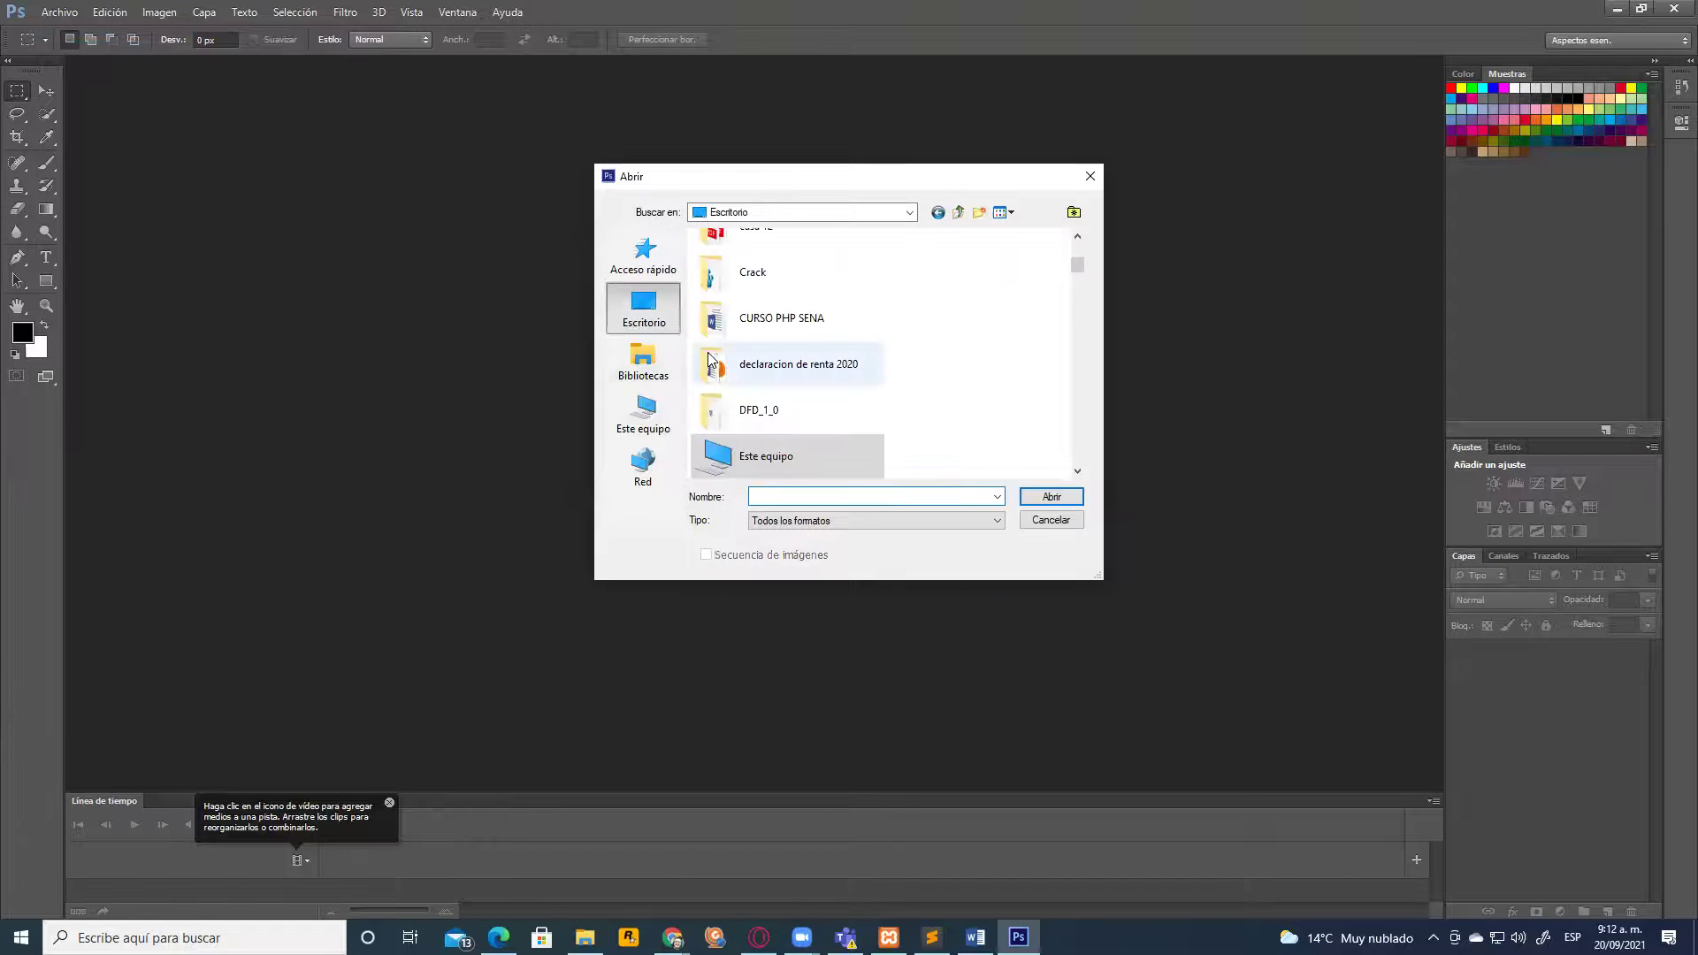
{"action": "left_click", "coordinate": [644, 412]}
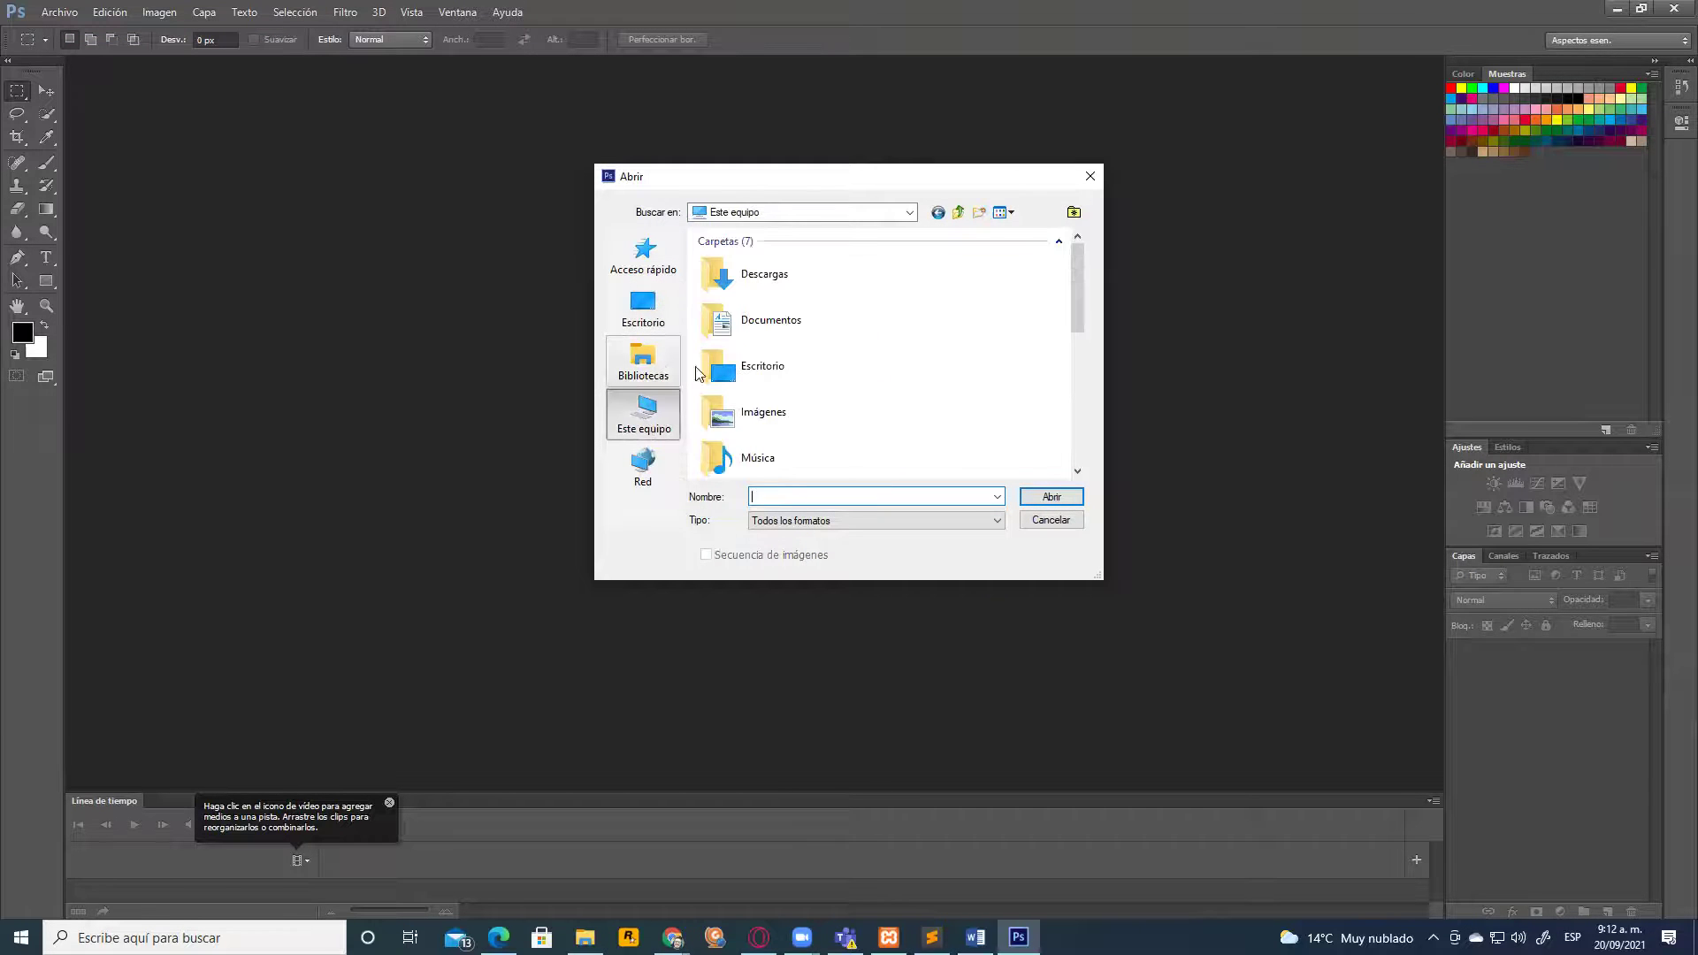
{"action": "double_click", "coordinate": [756, 413]}
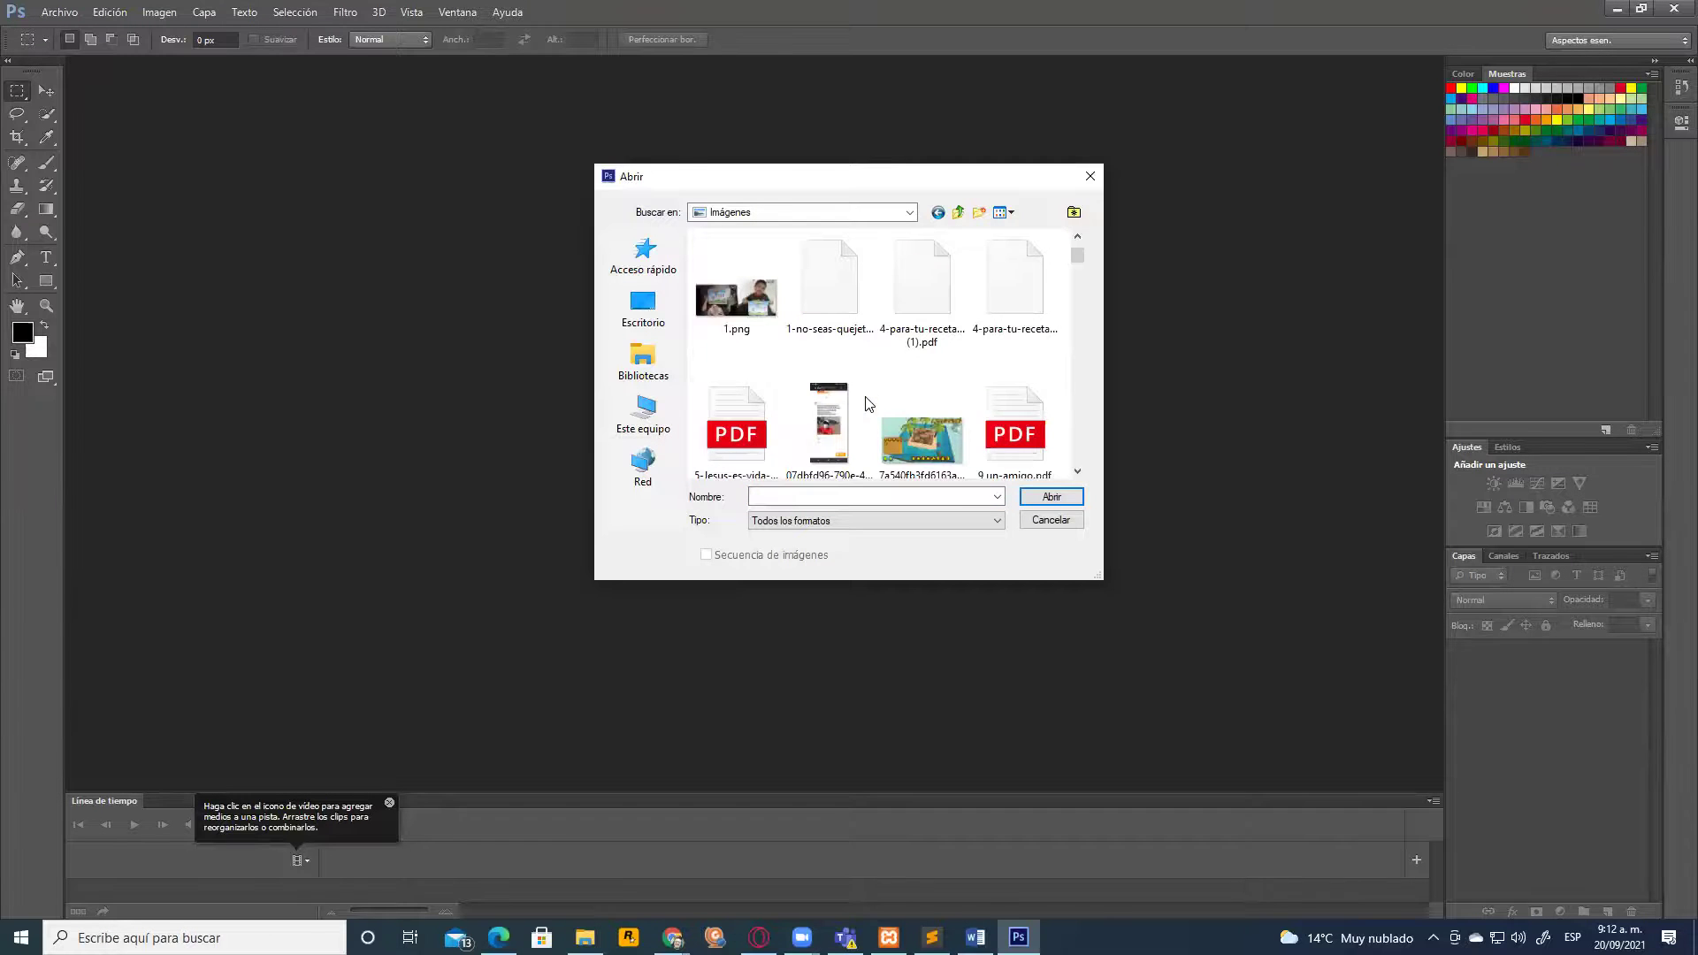
{"action": "scroll", "coordinate": [871, 403], "scroll_direction": "up", "scroll_amount": 3}
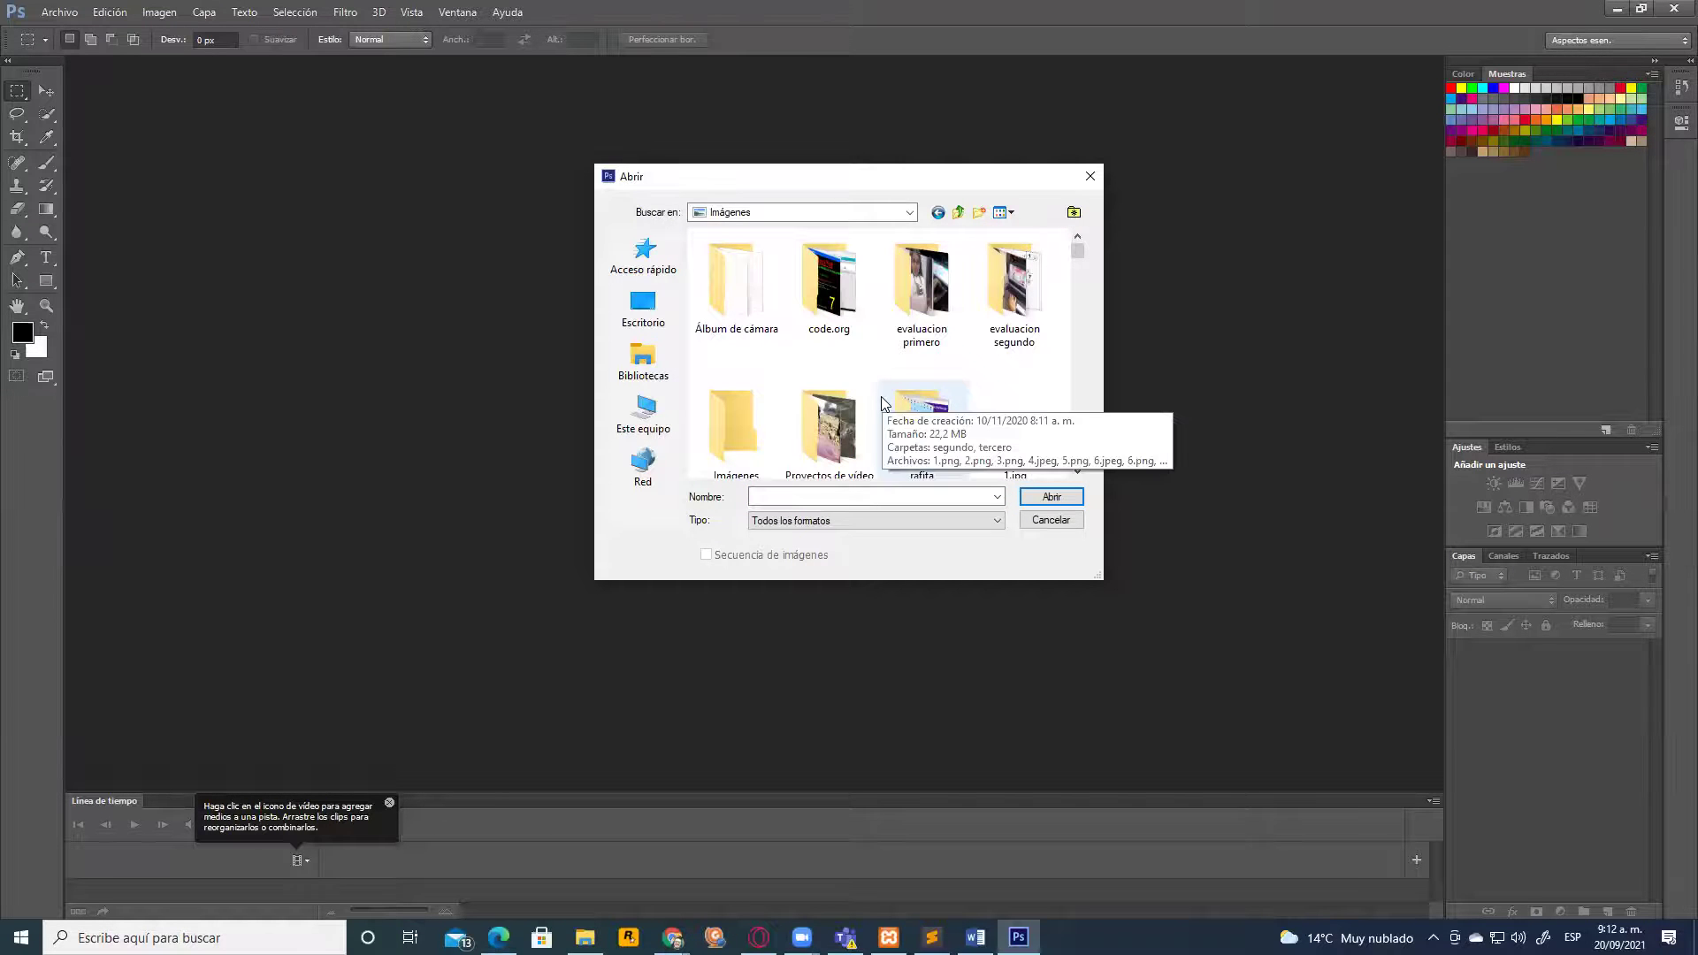
{"action": "double_click", "coordinate": [814, 414]}
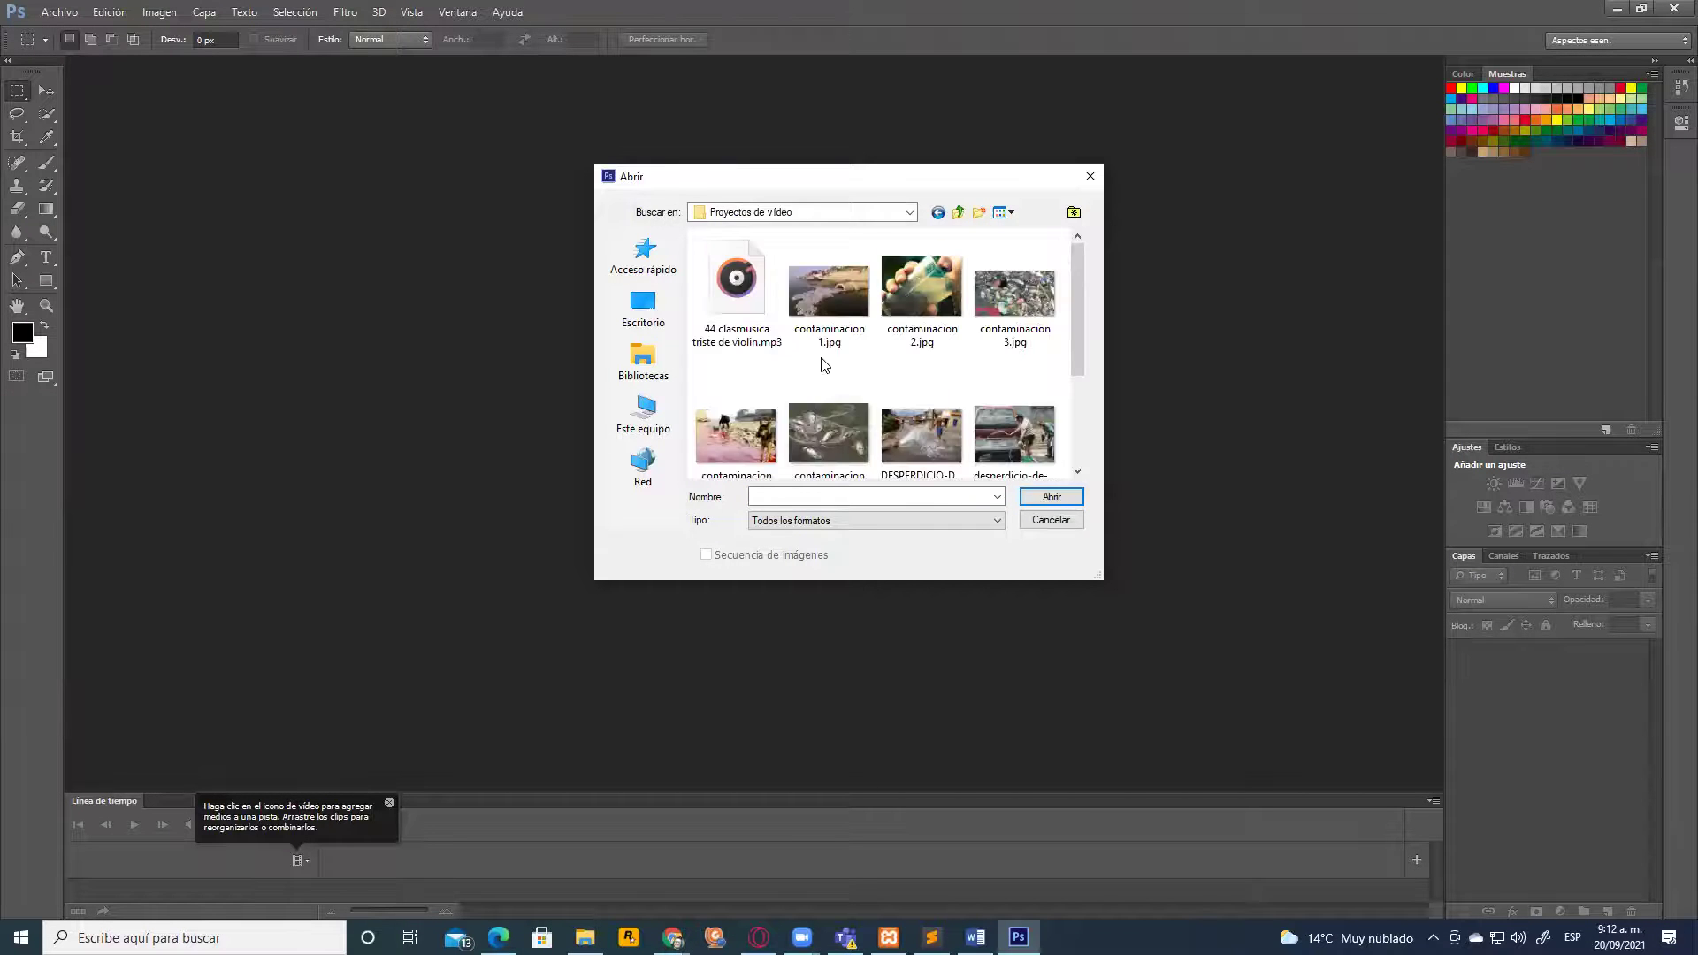
{"action": "scroll", "coordinate": [875, 425], "scroll_direction": "down", "scroll_amount": 3}
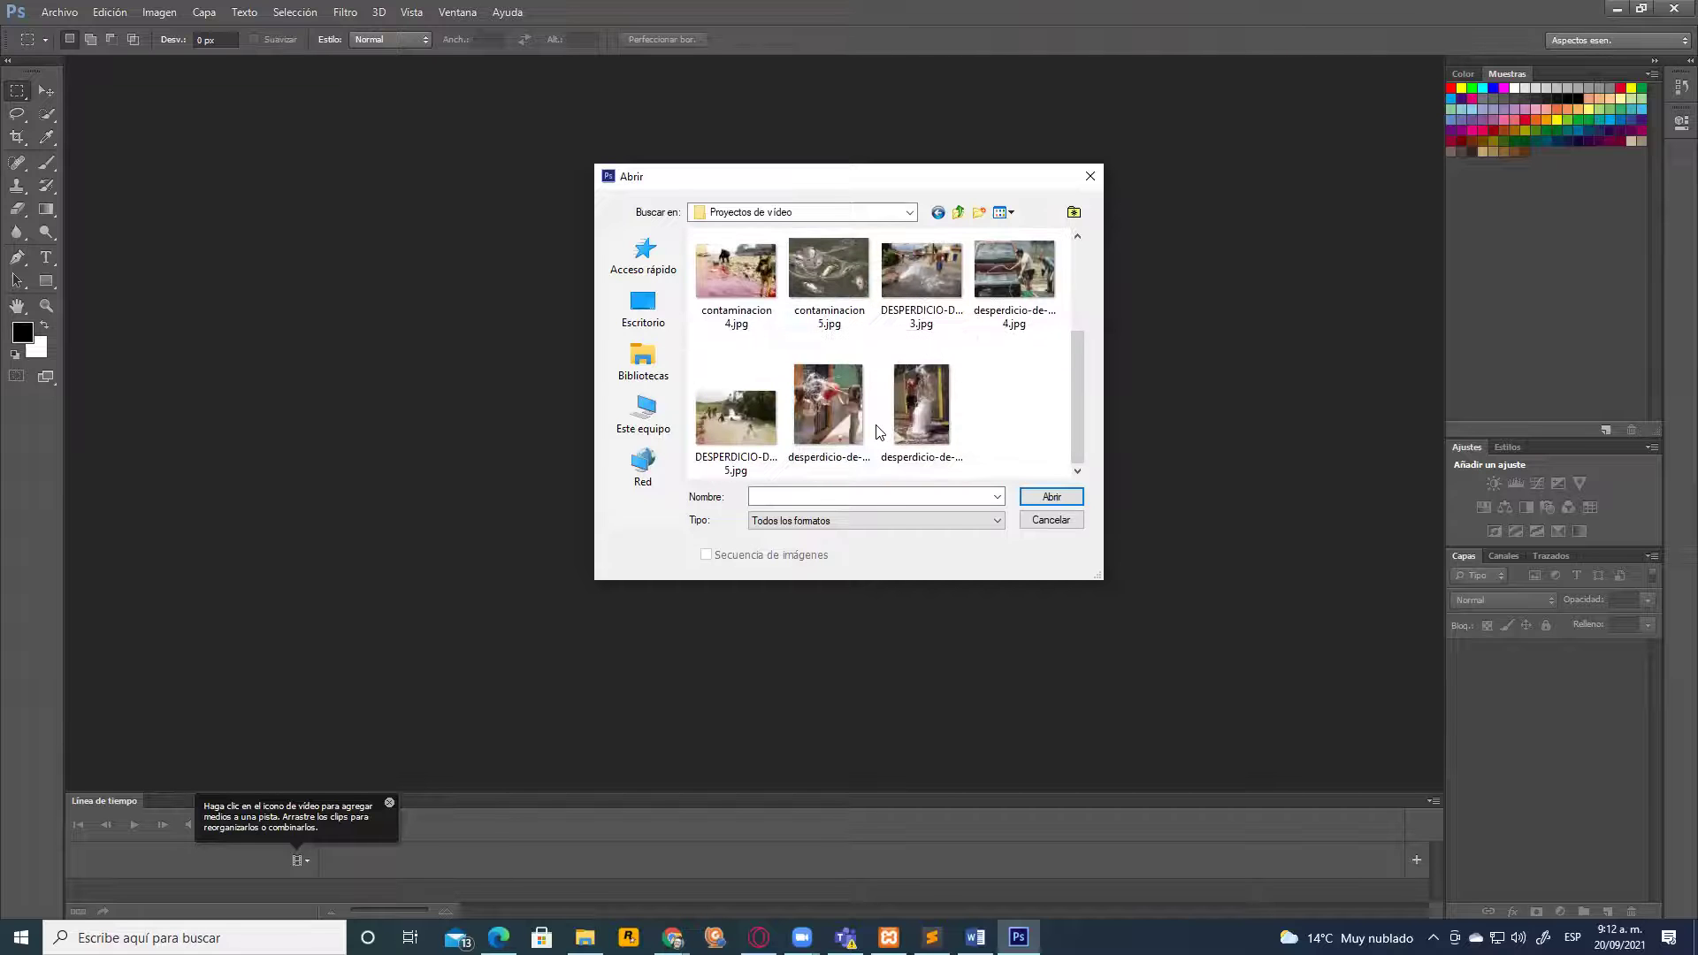
{"action": "scroll", "coordinate": [895, 417], "scroll_direction": "up", "scroll_amount": 3}
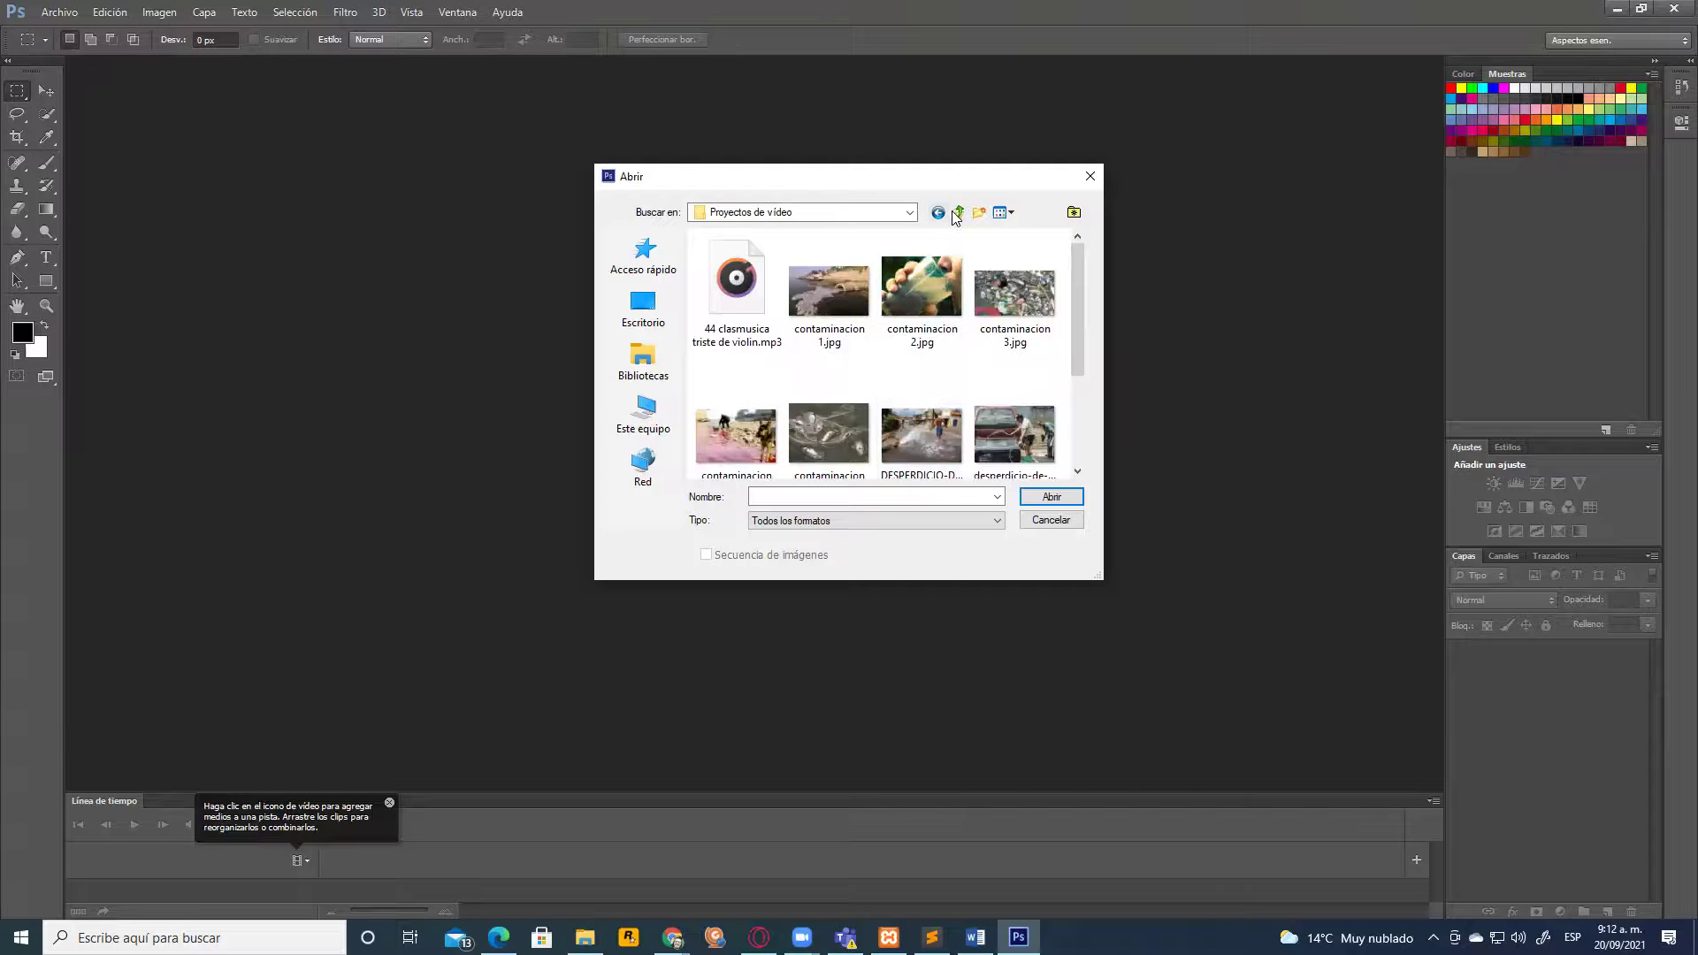
{"action": "left_click", "coordinate": [957, 213]}
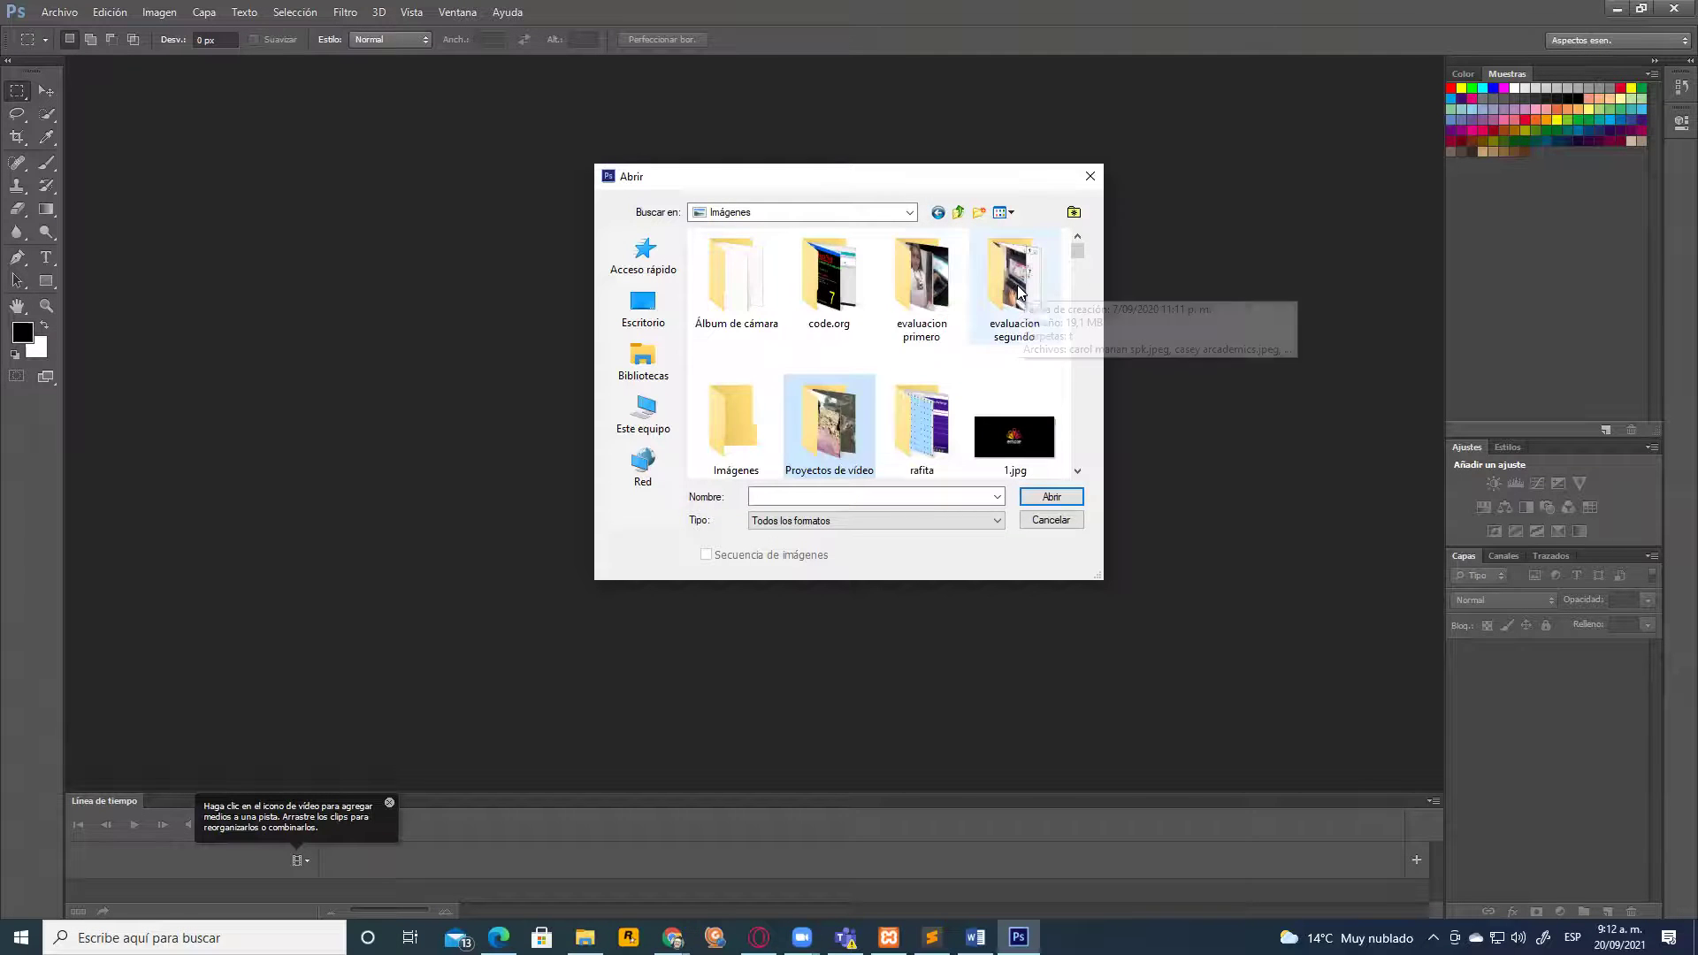
{"action": "double_click", "coordinate": [924, 279]}
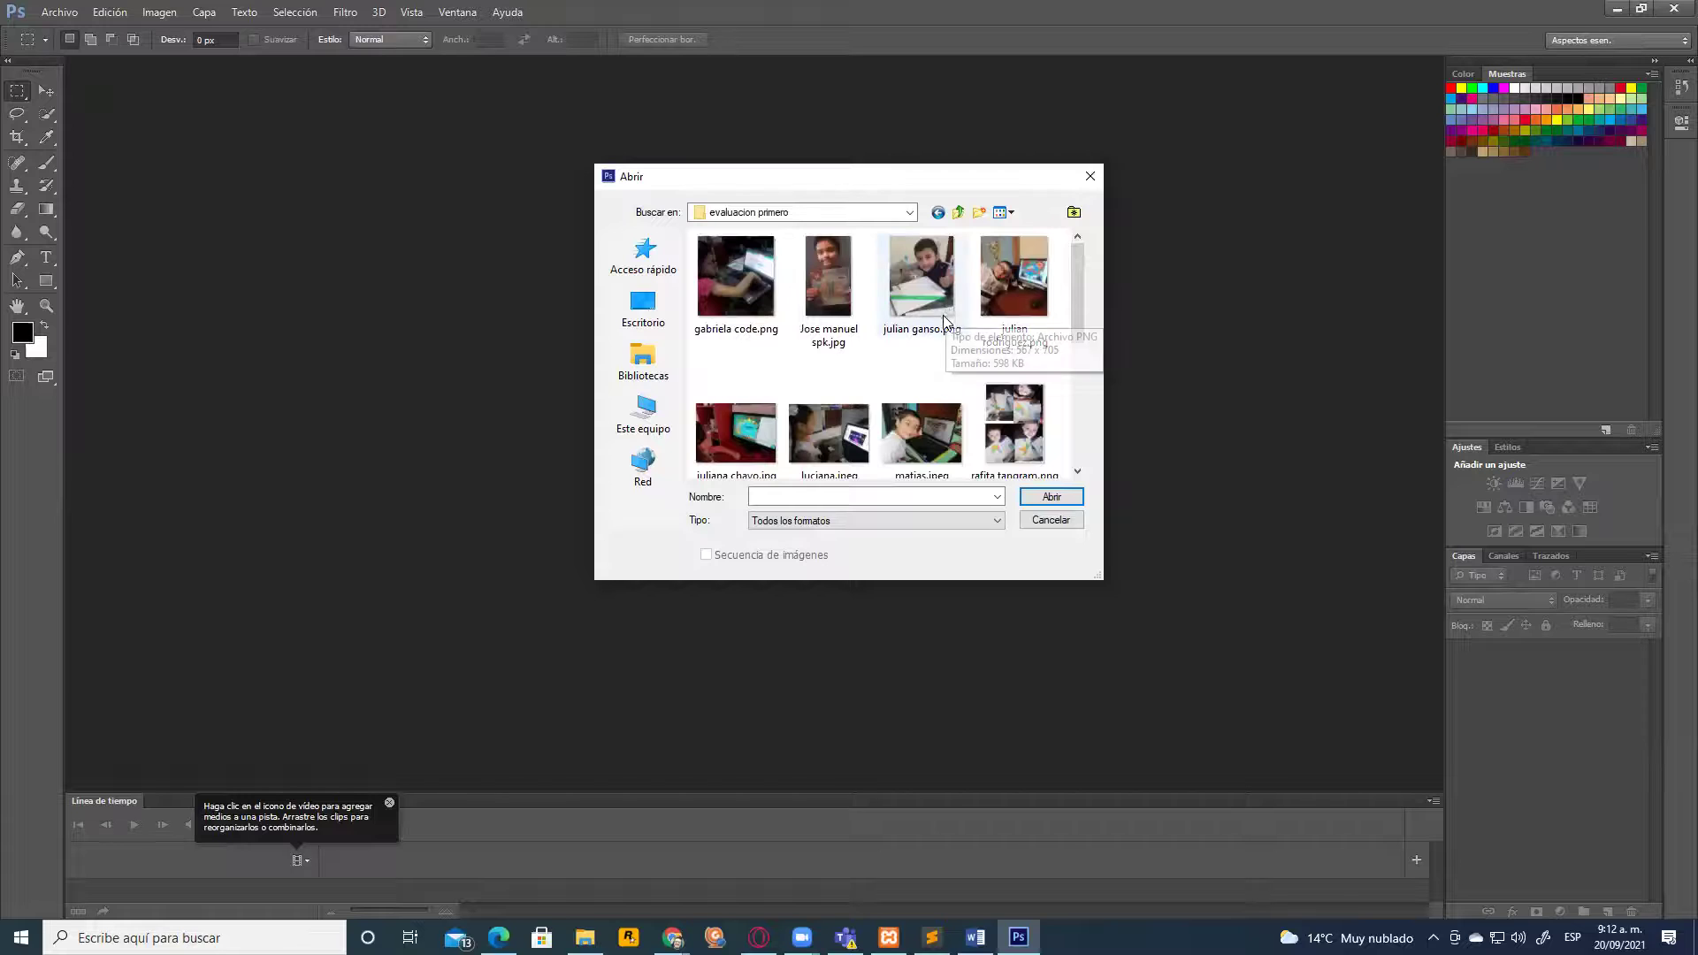
{"action": "double_click", "coordinate": [941, 274]}
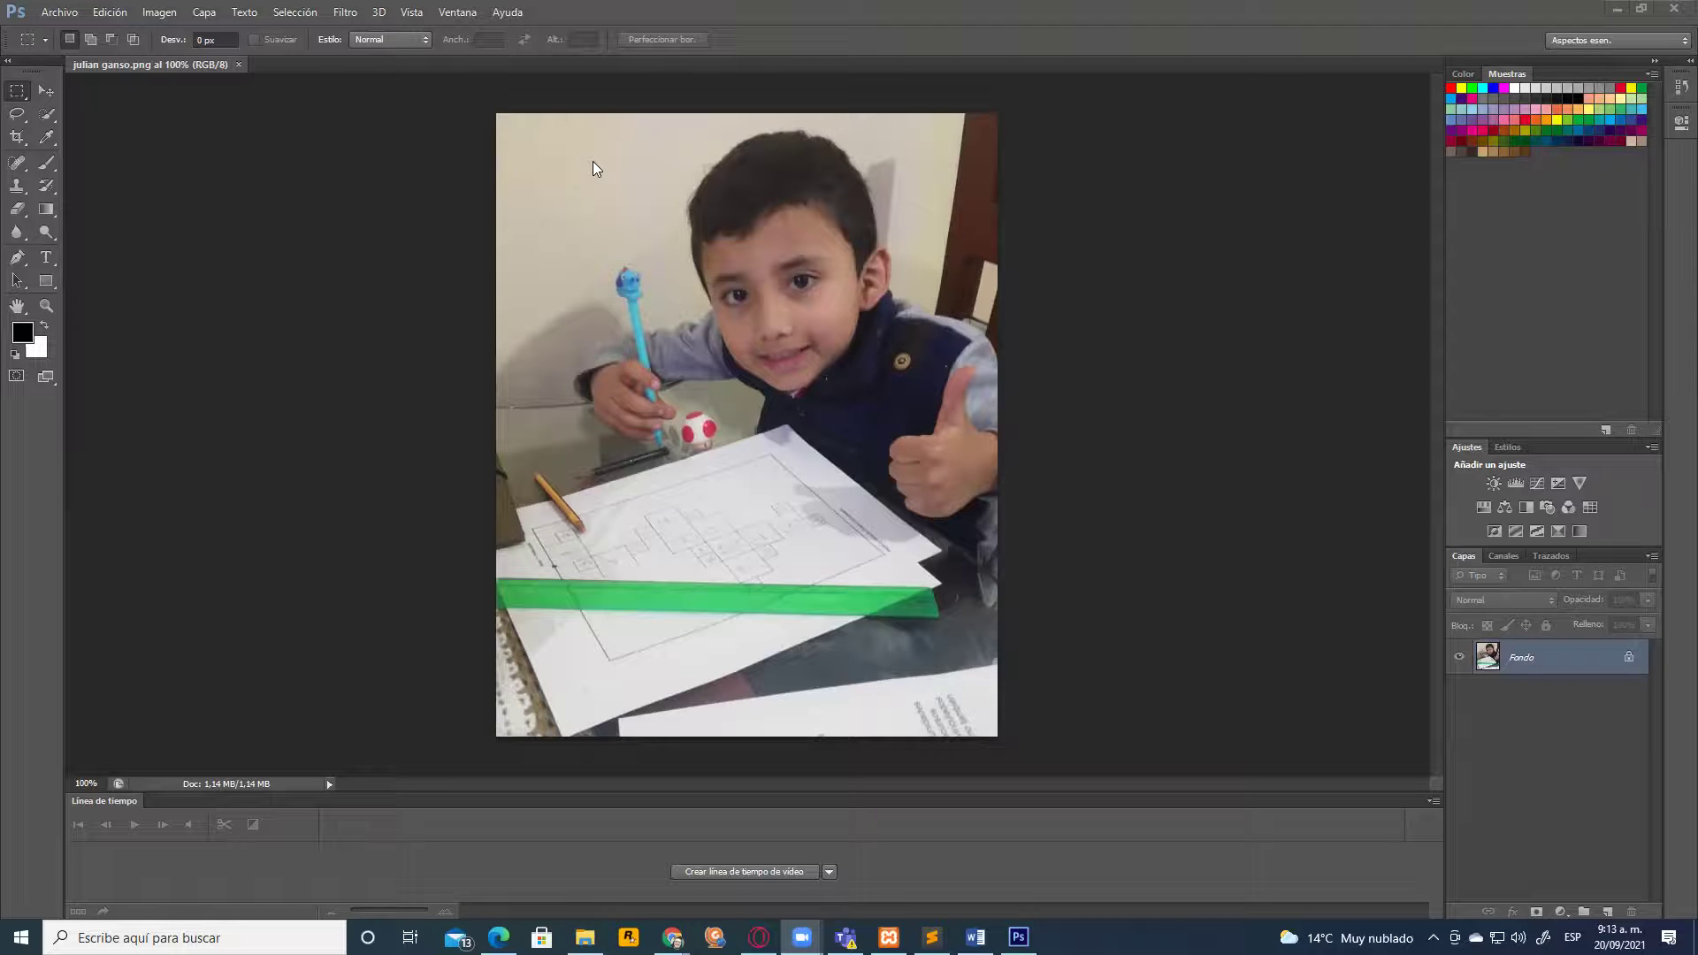
Type a 'BY:' credit with the author's name near the photo's top-left corner
{"action": "left_click", "coordinate": [85, 12]}
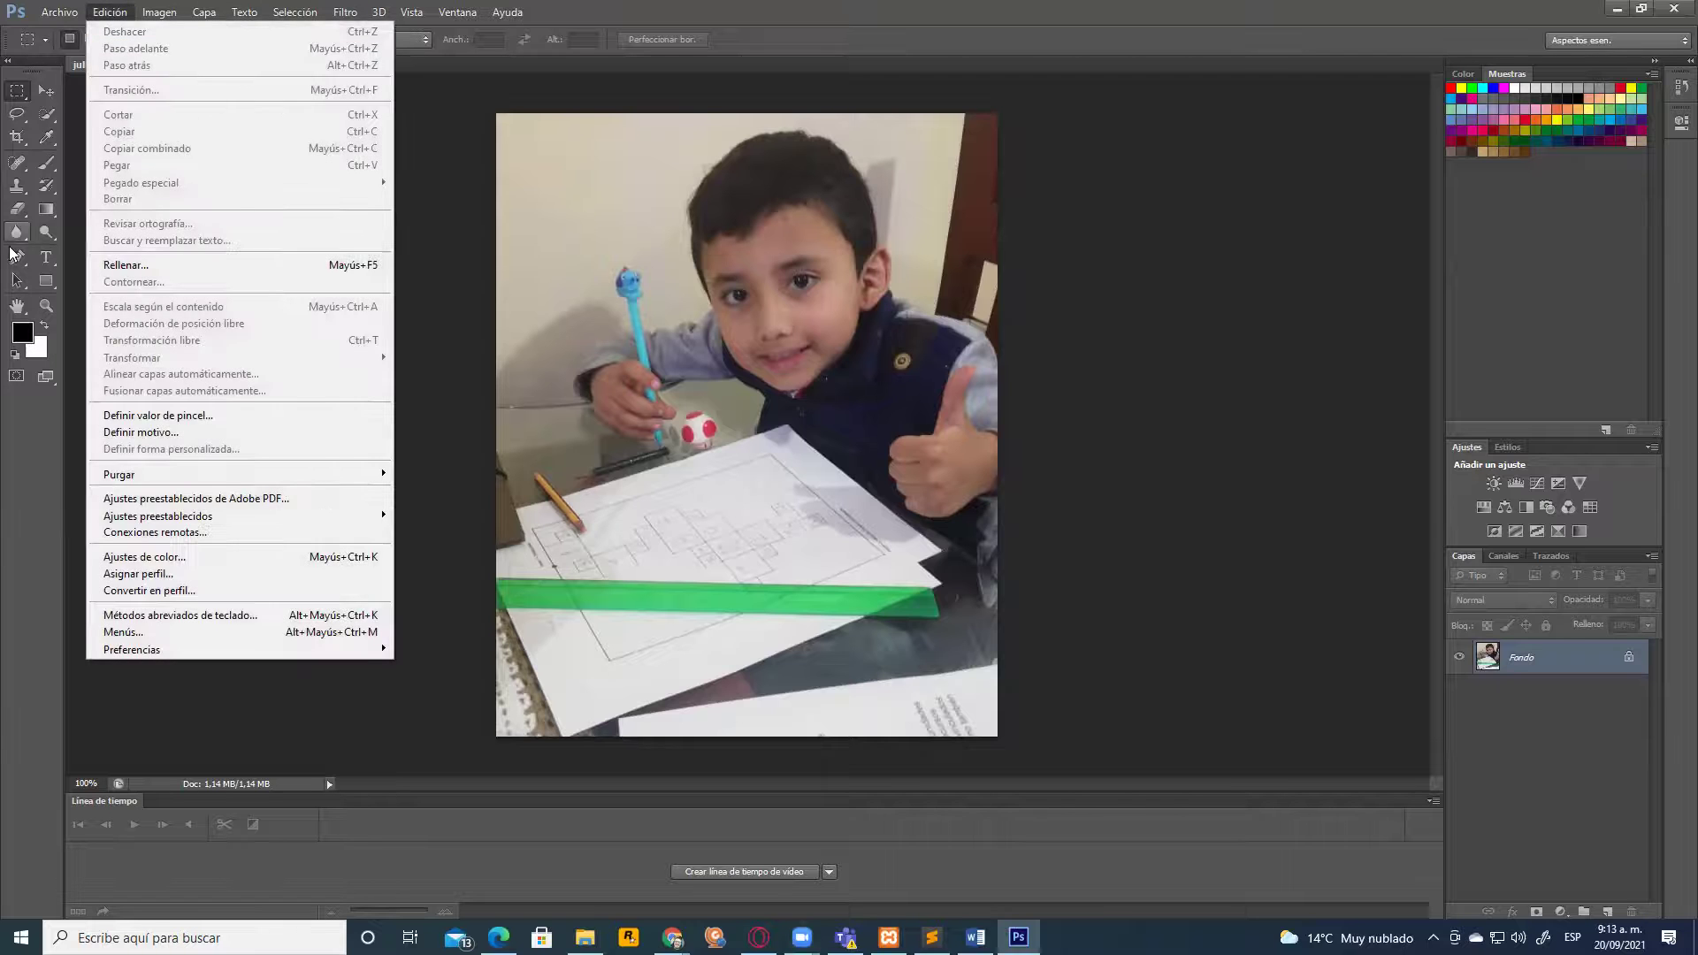
{"action": "left_click", "coordinate": [49, 263]}
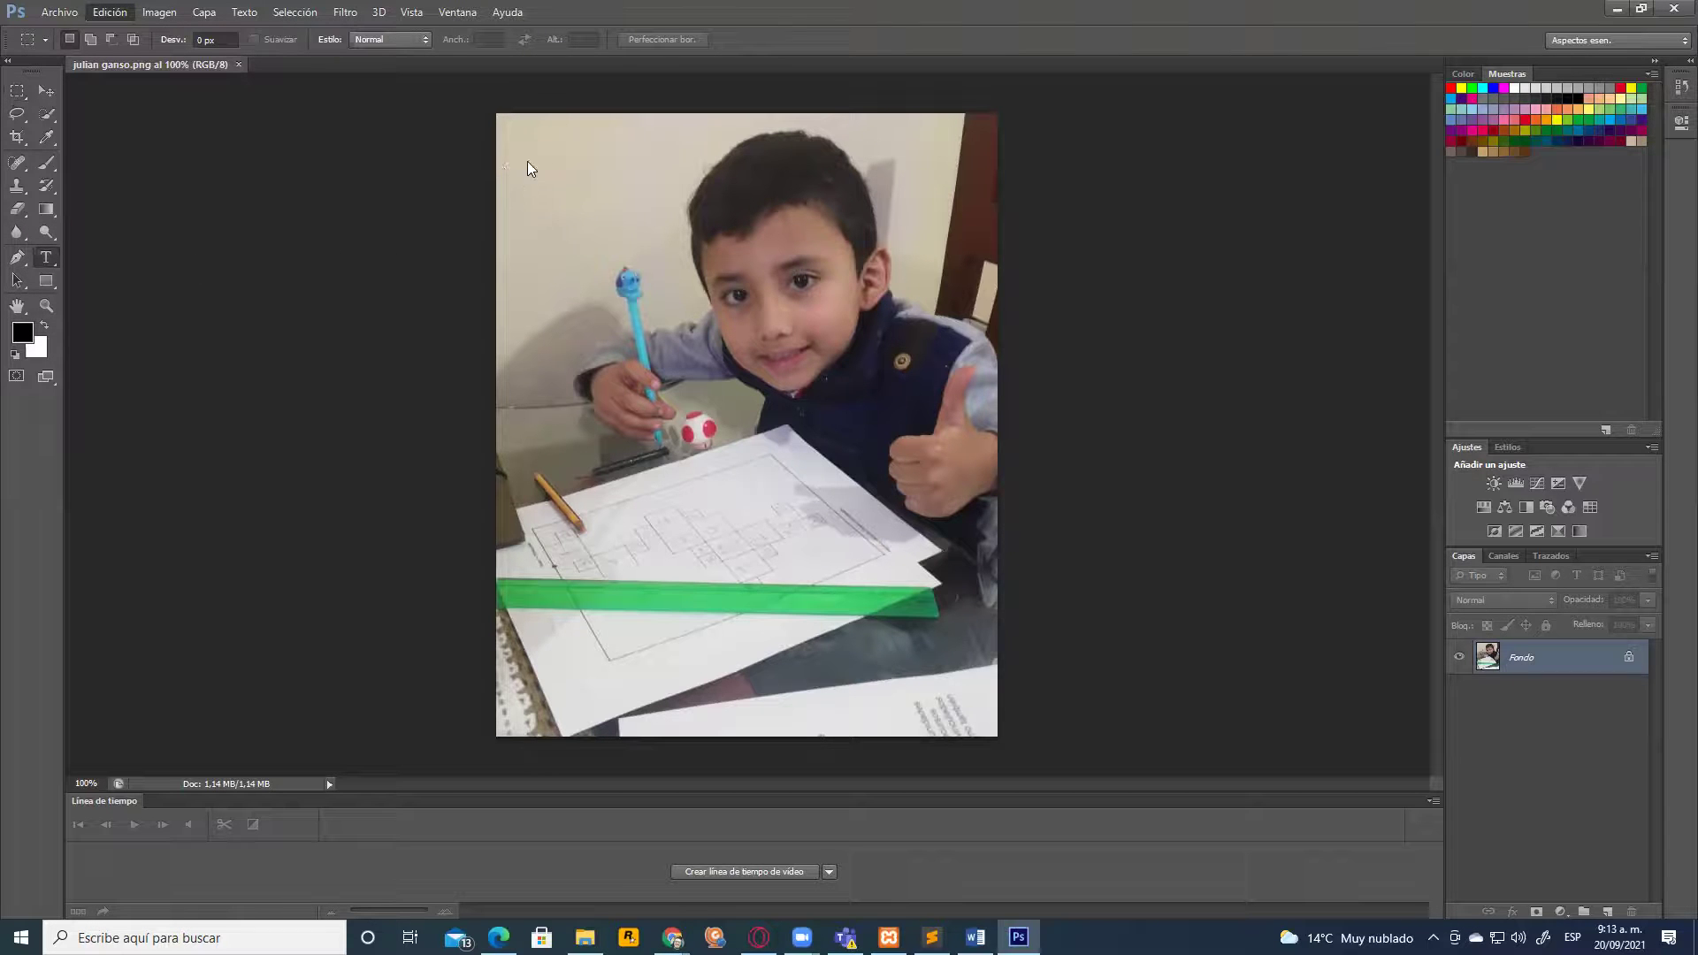
{"action": "left_click", "coordinate": [49, 261]}
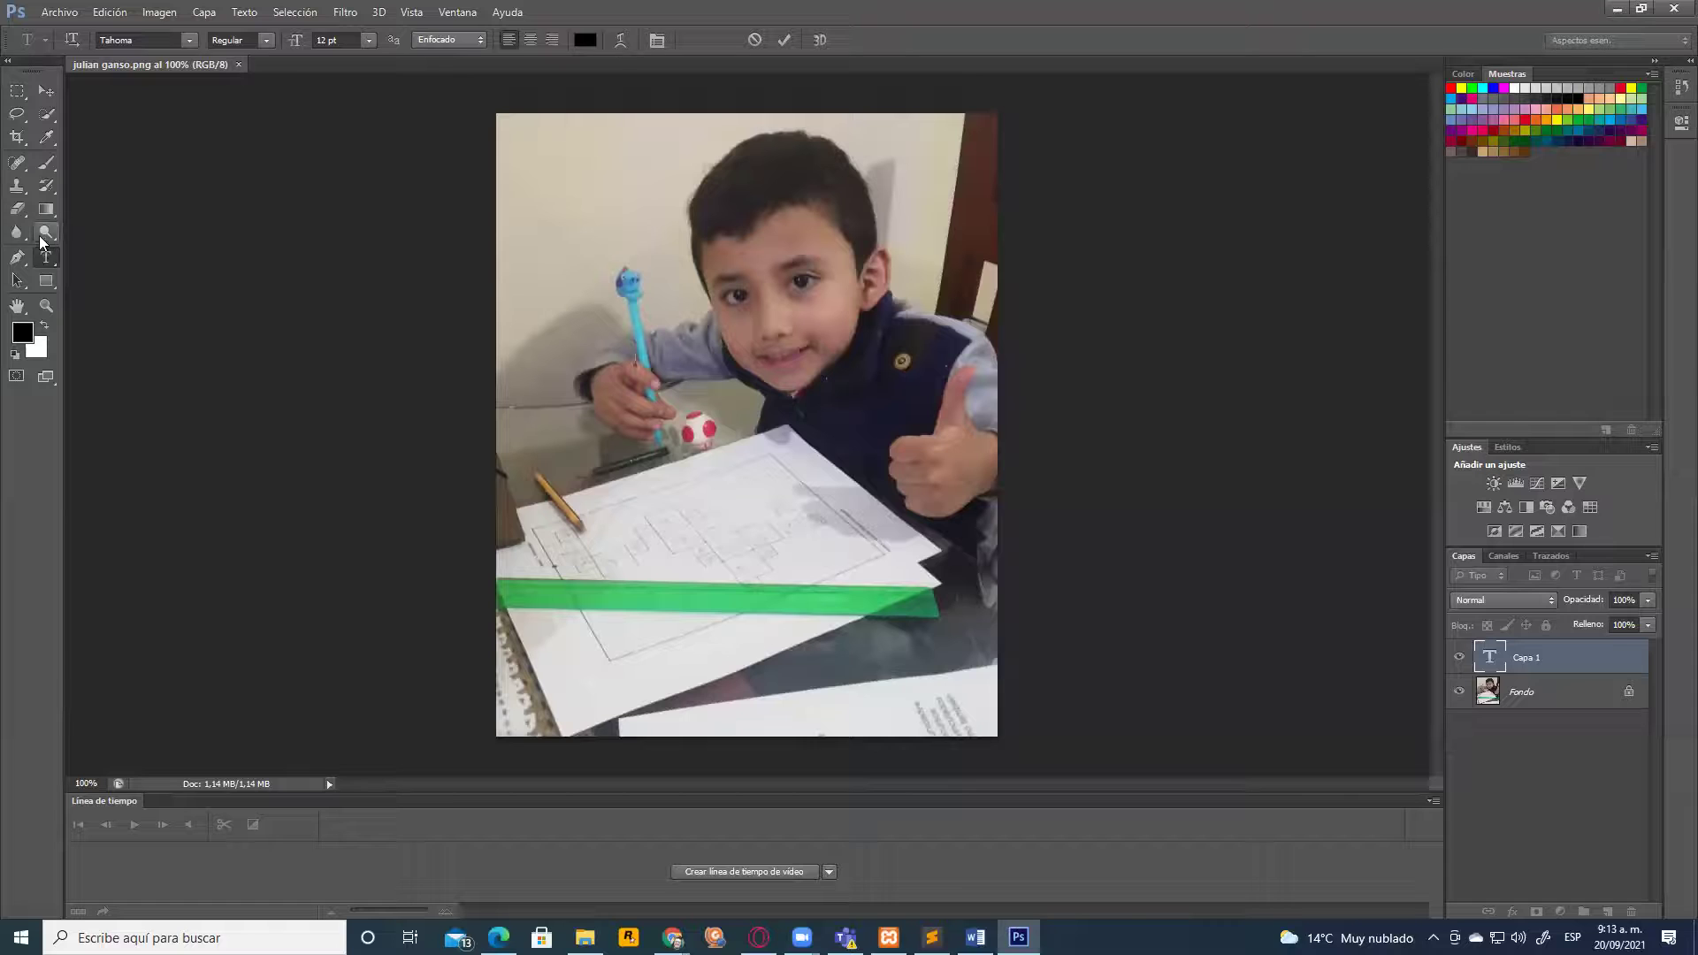
{"action": "left_click", "coordinate": [47, 252]}
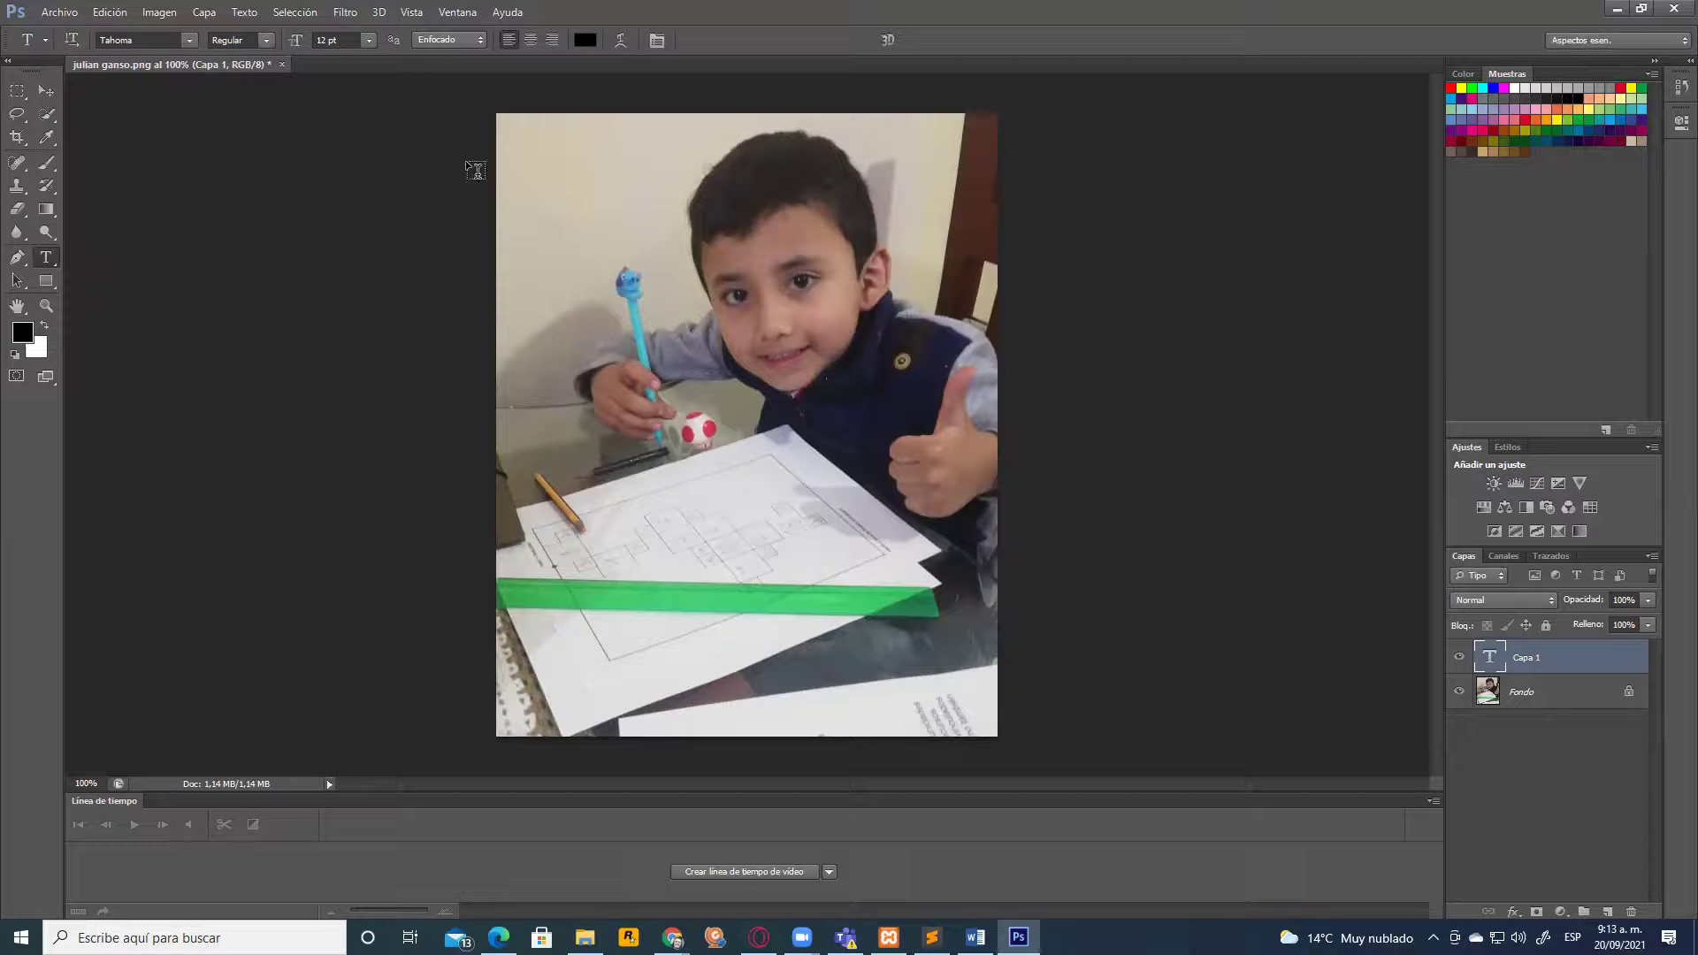
{"action": "left_click", "coordinate": [519, 176]}
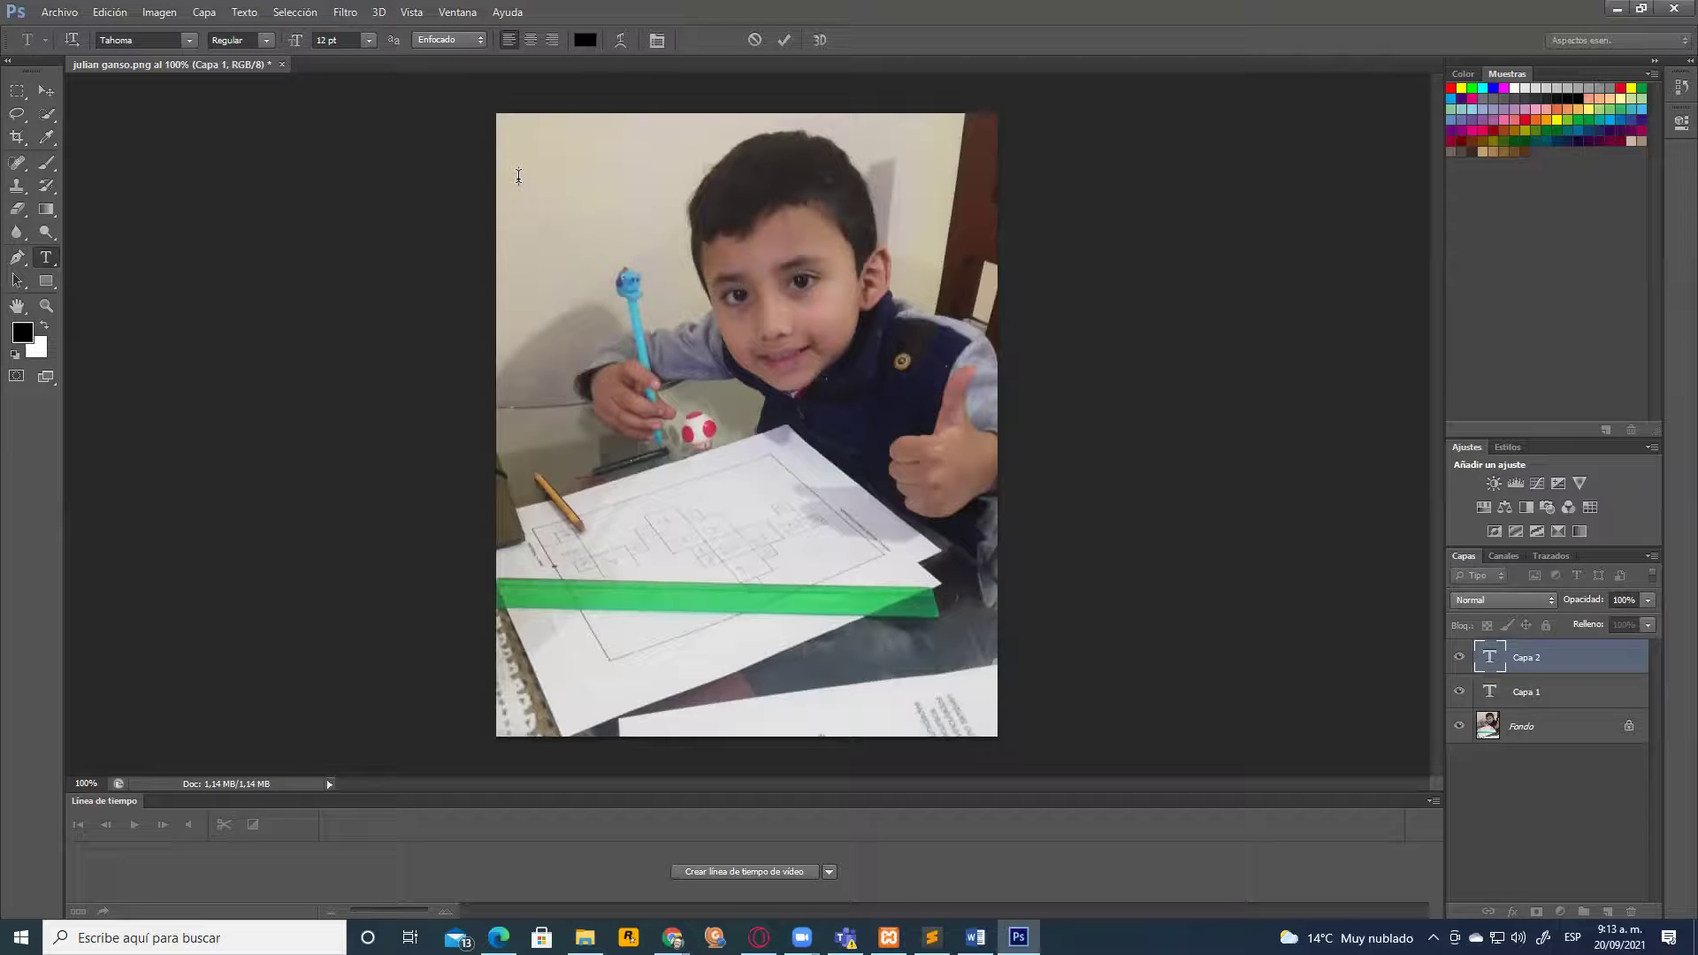
Close the Zoom sign-in and browser windows to return to the photo
{"action": "mouse_move", "coordinate": [672, 937]}
{"action": "left_click", "coordinate": [555, 850]}
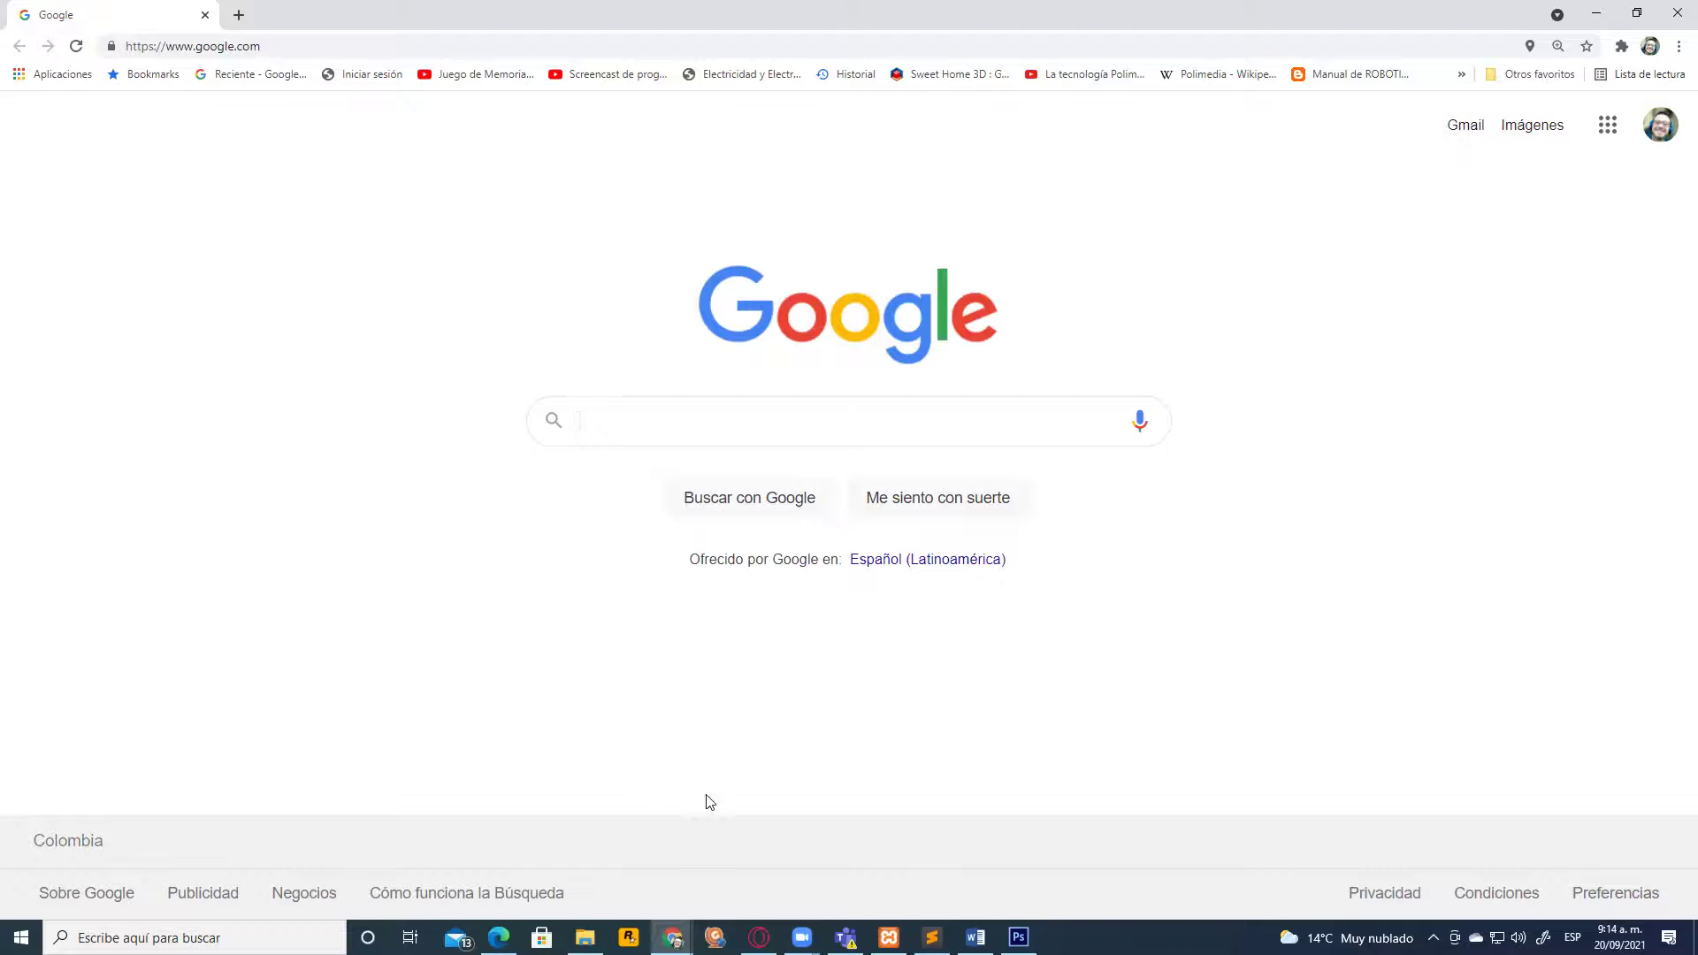
{"action": "left_click", "coordinate": [498, 938]}
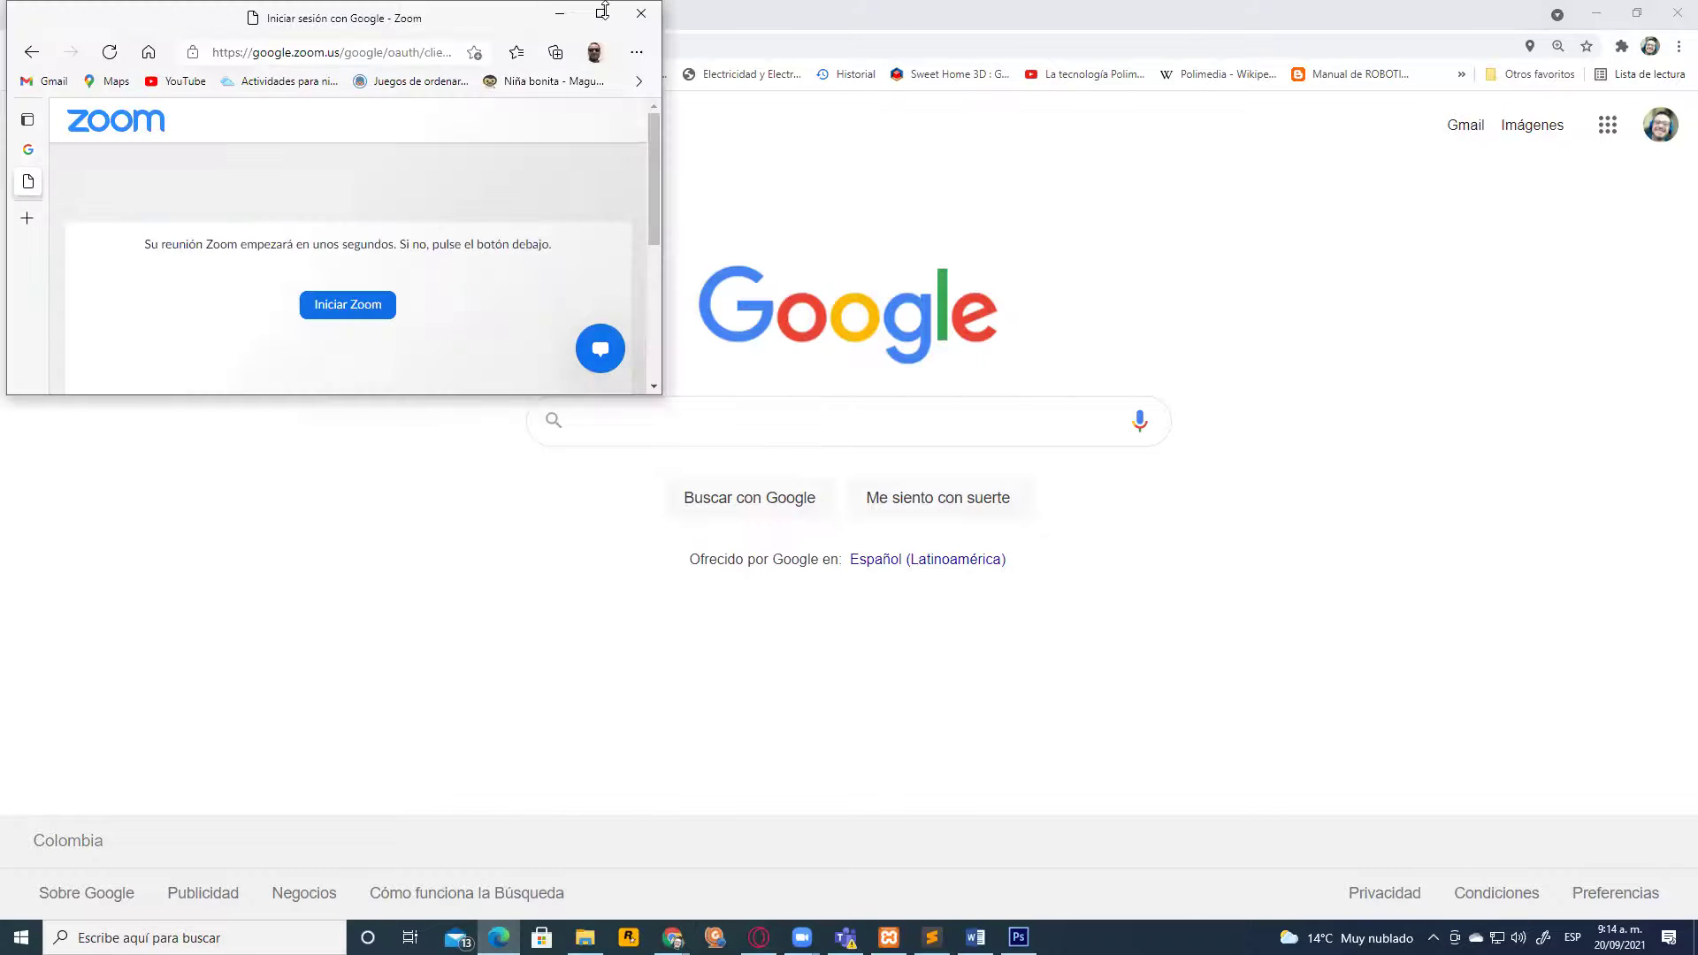
{"action": "left_click", "coordinate": [641, 13]}
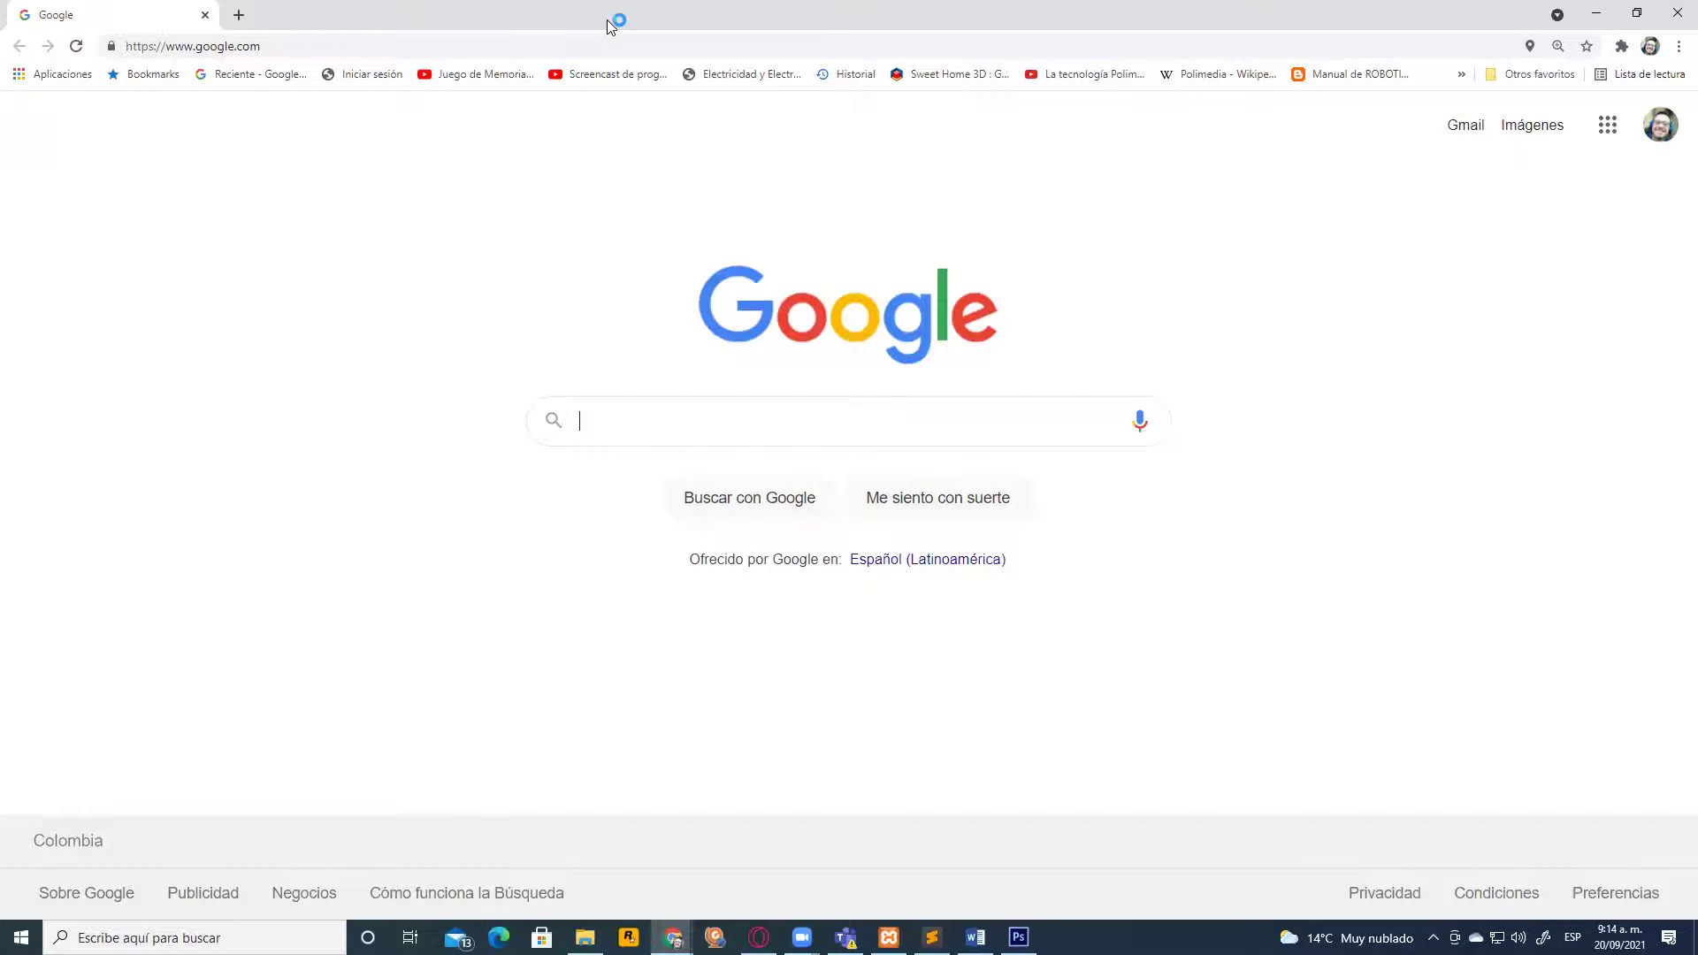
{"action": "left_click", "coordinate": [1677, 12]}
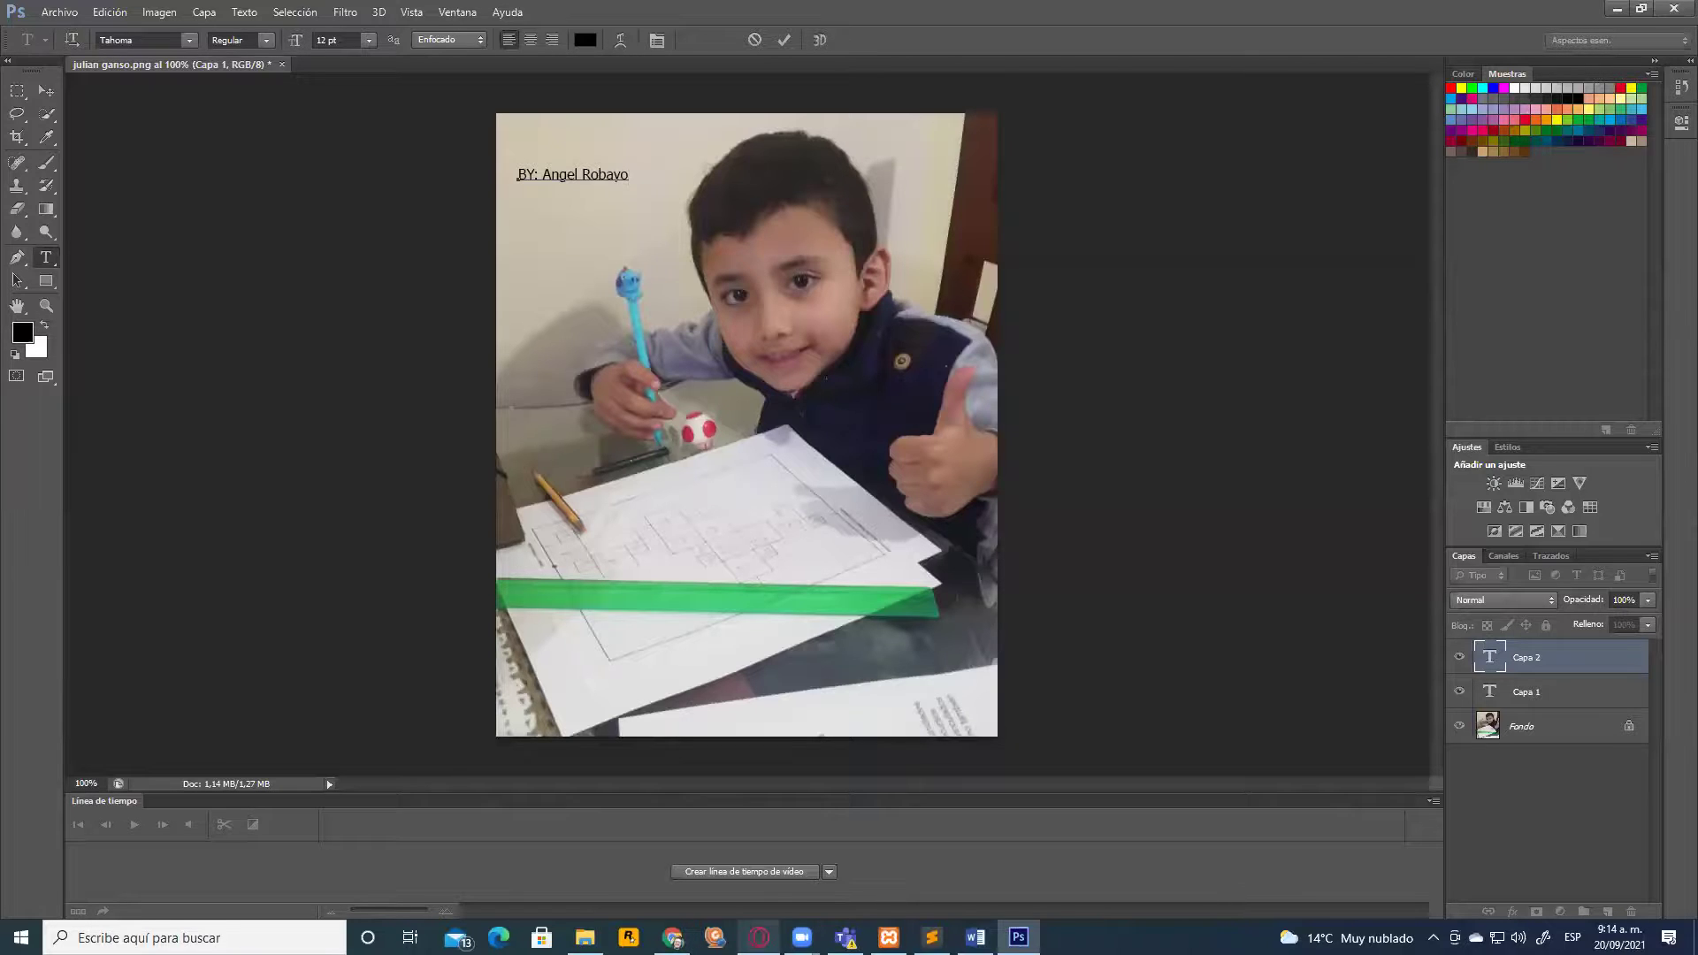
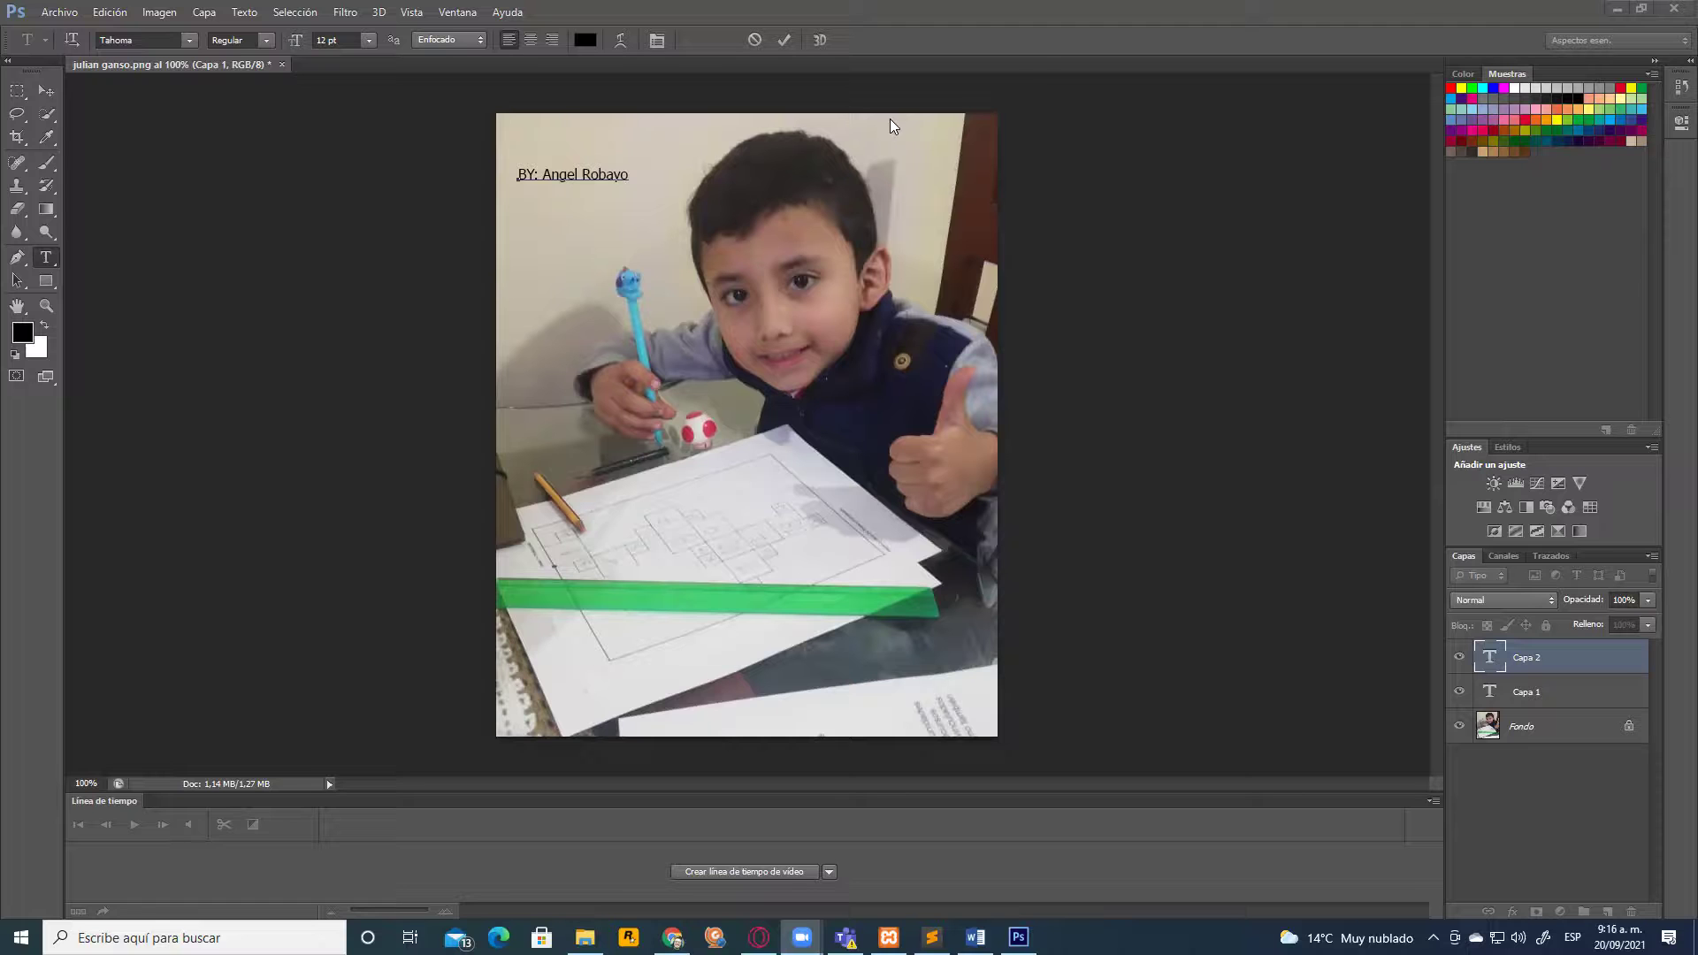
Minimize Photoshop and bring the Google Drive 'Diseño' folder window to the front
{"action": "left_click", "coordinate": [1018, 937]}
{"action": "left_click", "coordinate": [673, 937]}
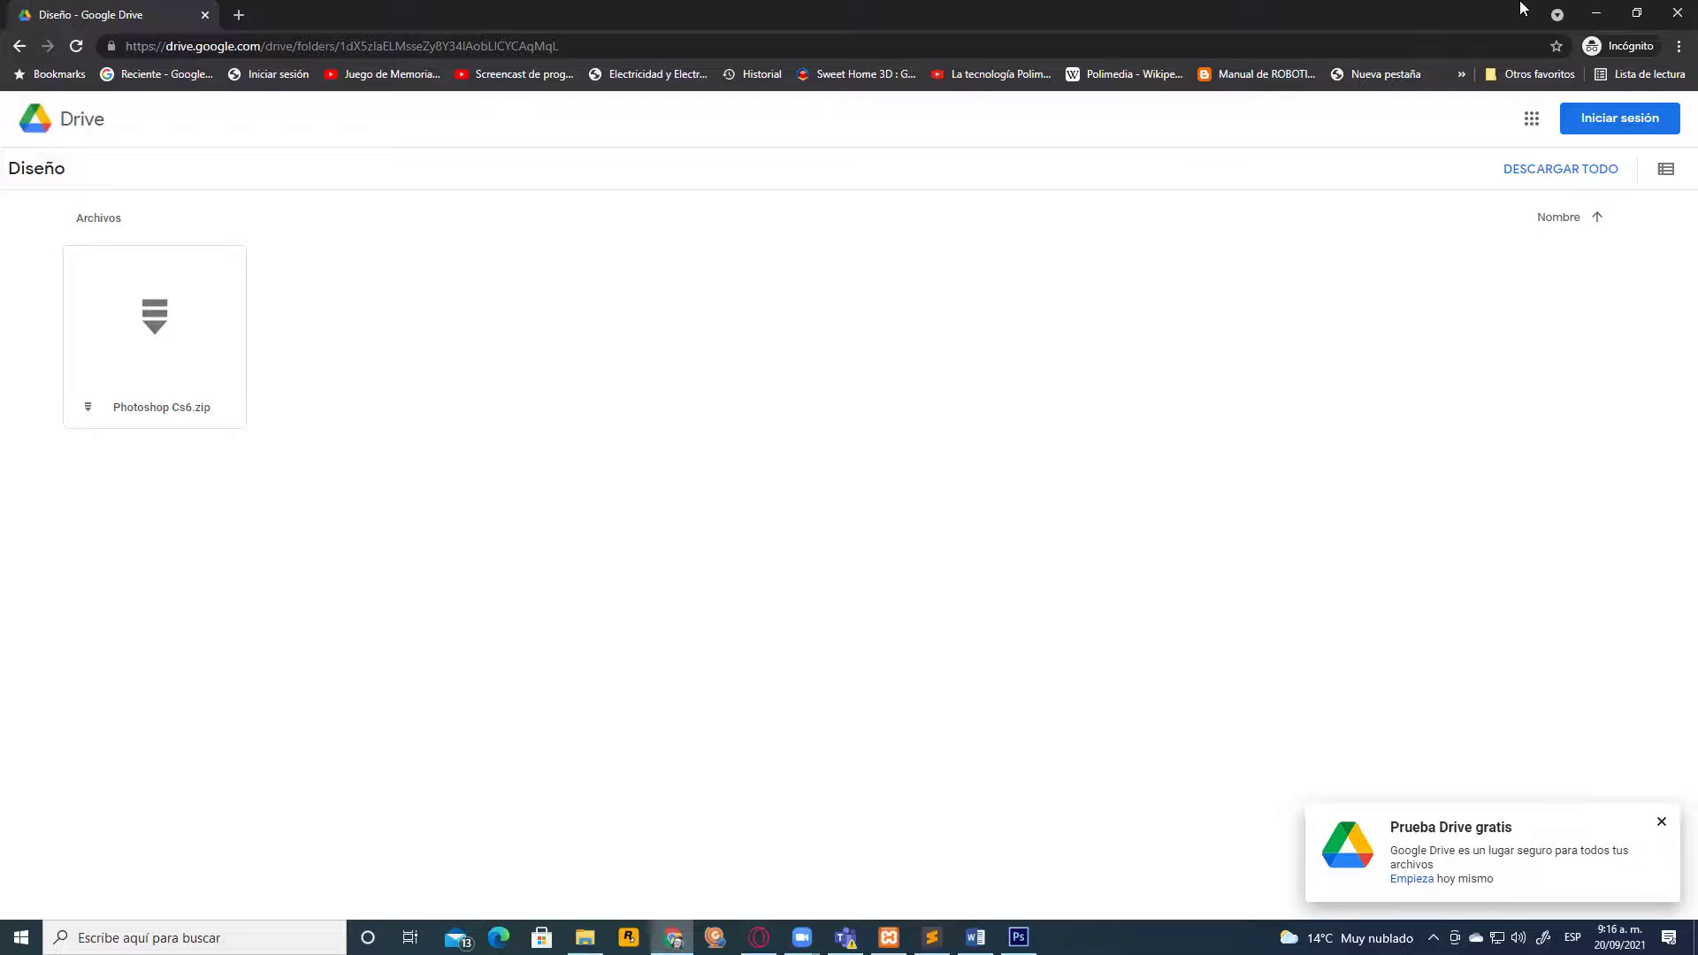
Go from the My Drive browser window to the Edmodo Tecnología e informática class feed
{"action": "left_click", "coordinate": [759, 938]}
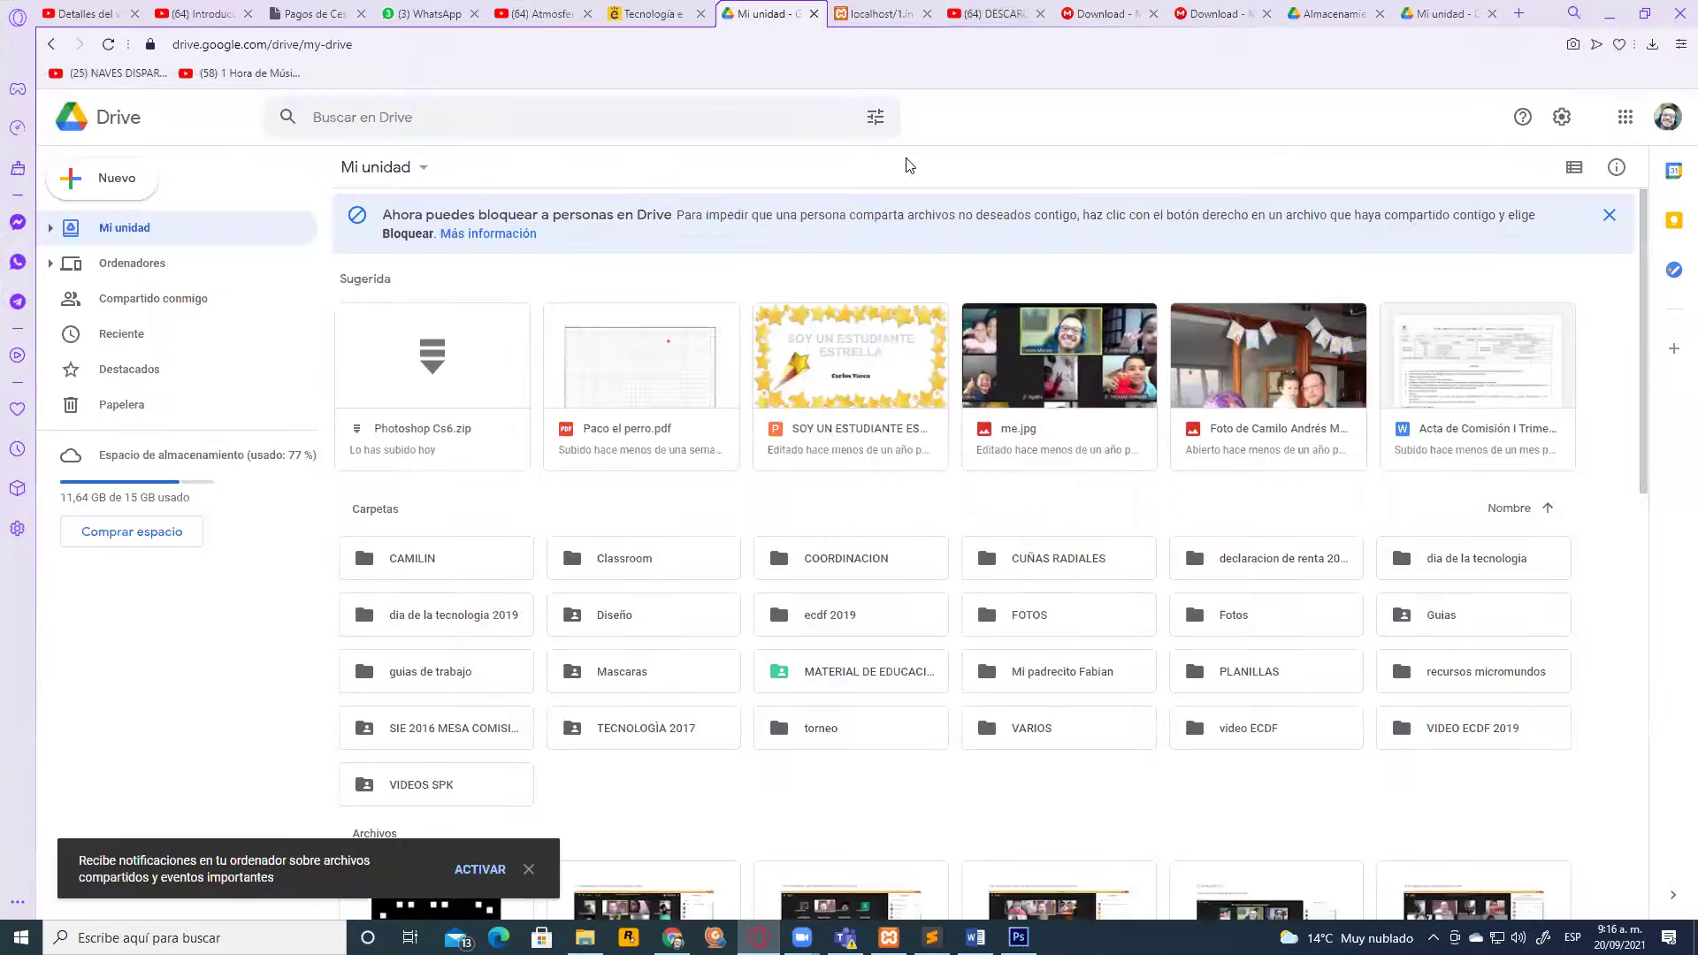
{"action": "left_click", "coordinate": [650, 14]}
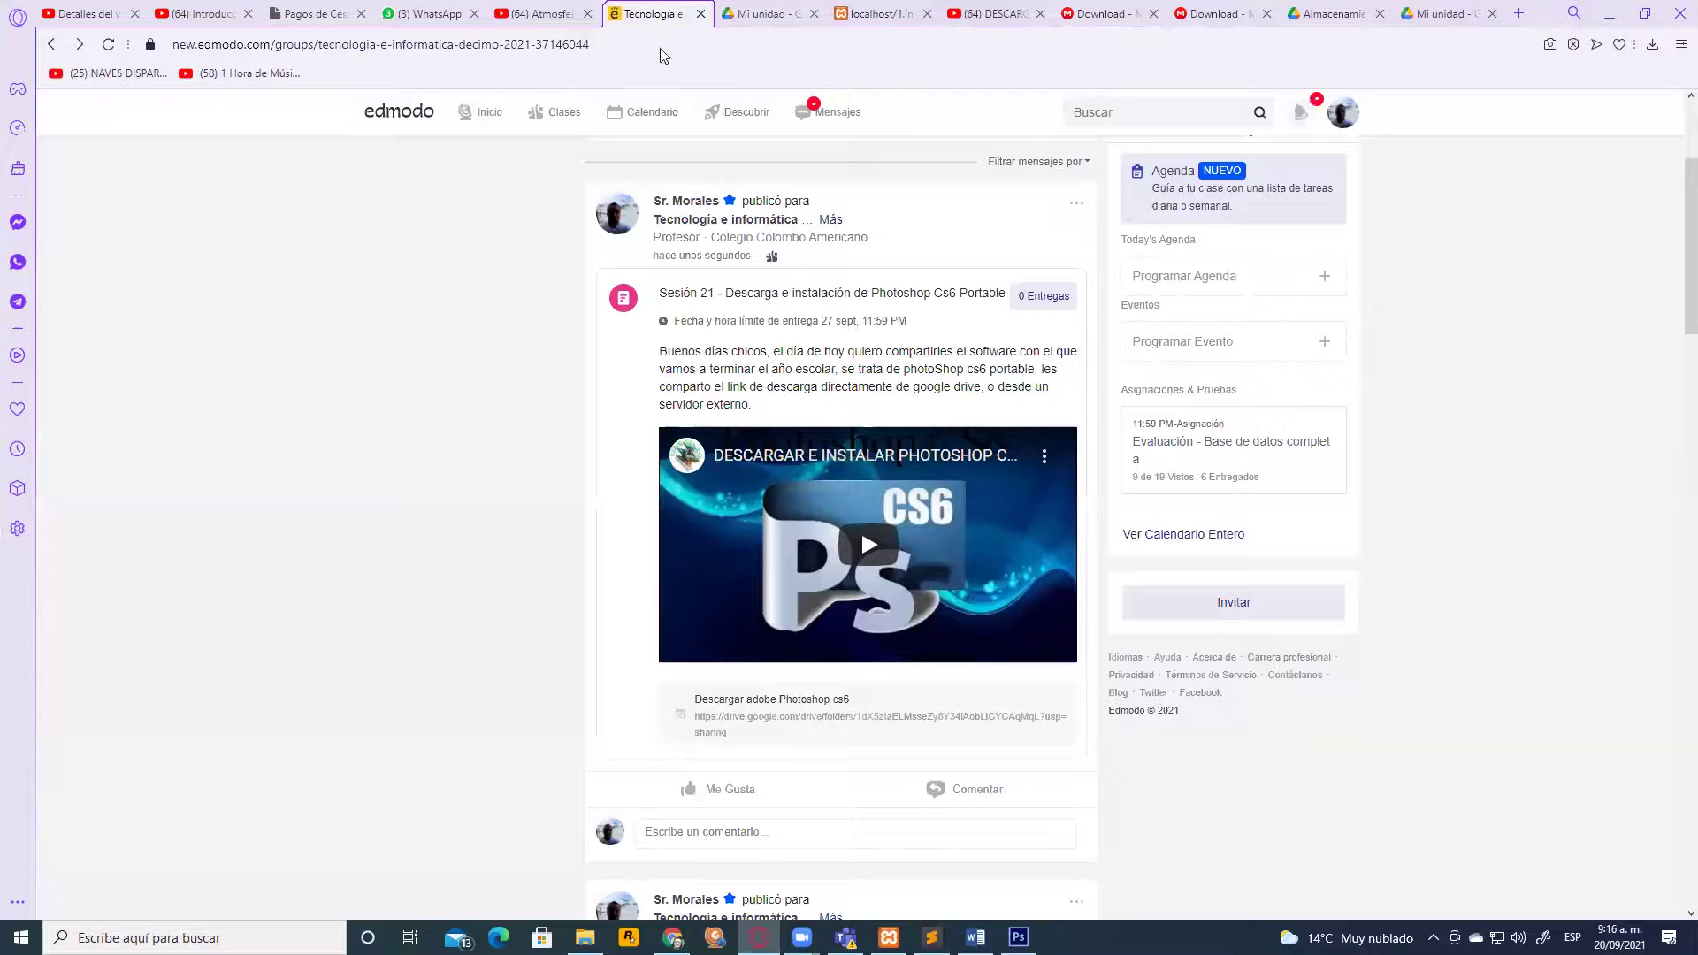
Open the Sesión 21 post with Editar Mensaje and put the cursor at the end of its instructions
{"action": "left_click", "coordinate": [1077, 208]}
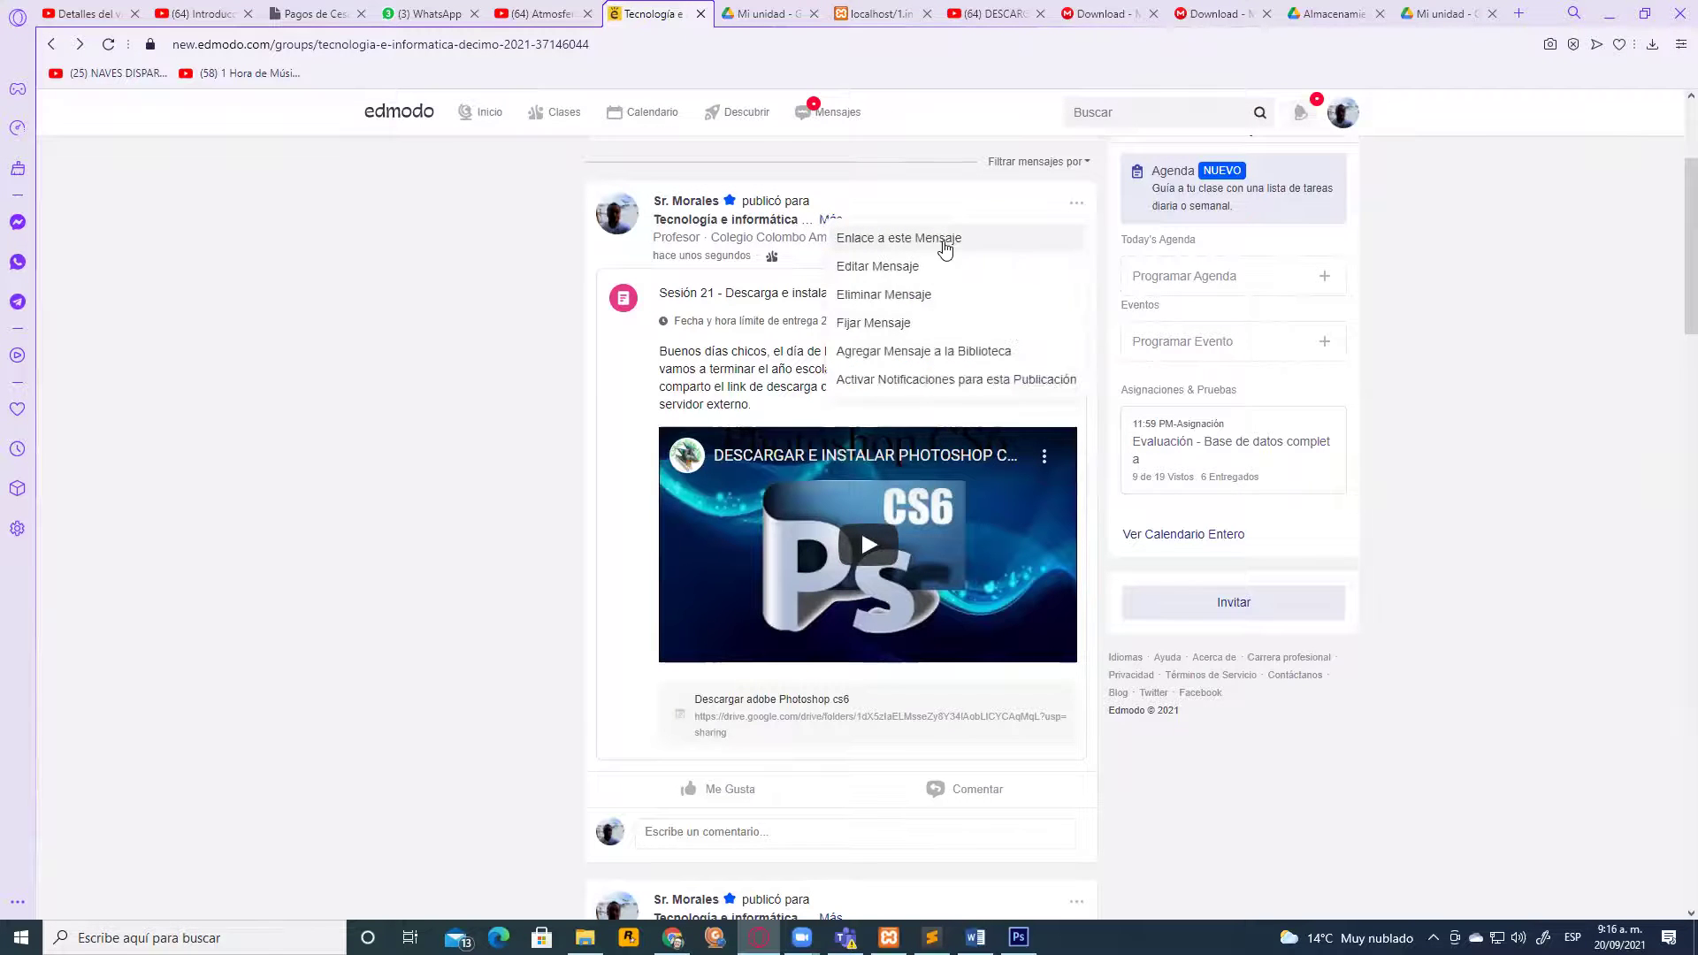
{"action": "left_click", "coordinate": [884, 267]}
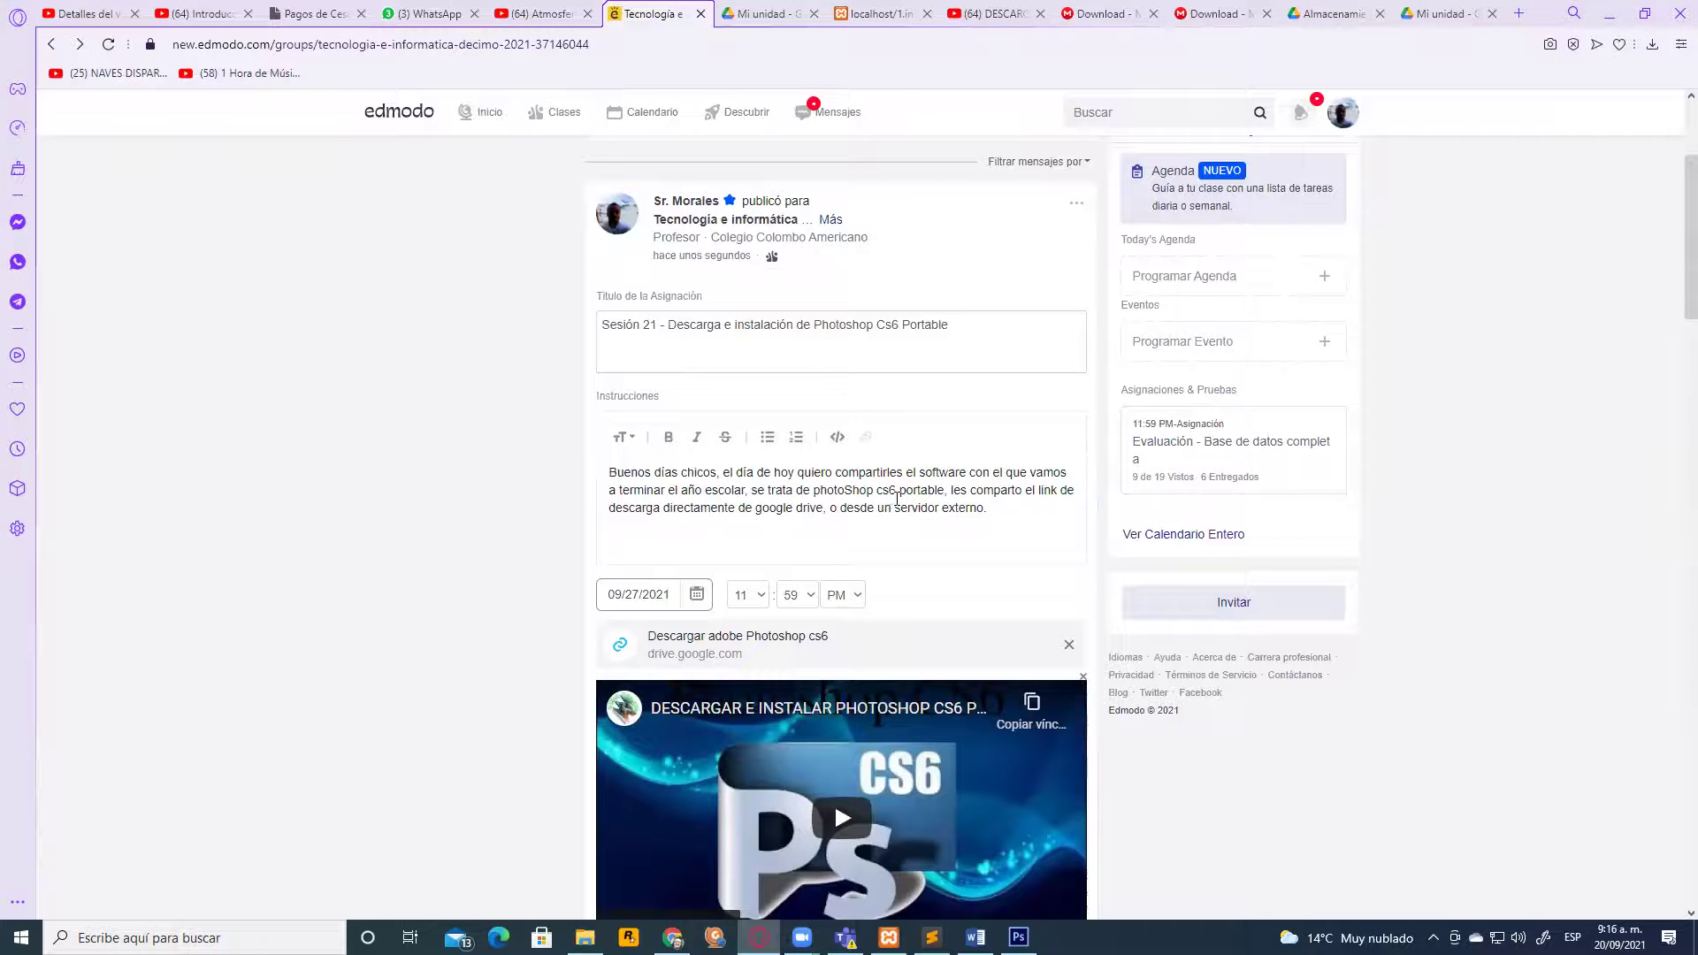
{"action": "left_click", "coordinate": [984, 507]}
{"action": "type", "text": "."}
Add '(esta en los comentarios del vídeo)' after the external-server mention
{"action": "type", "text": "()"}
{"action": "key", "text": "Left"}
{"action": "type", "text": "esta en los vd"}
{"action": "key", "text": "BackSpace"}
{"action": "key", "text": "BackSpace"}
{"action": "type", "text": "comentarios del vídeo"}
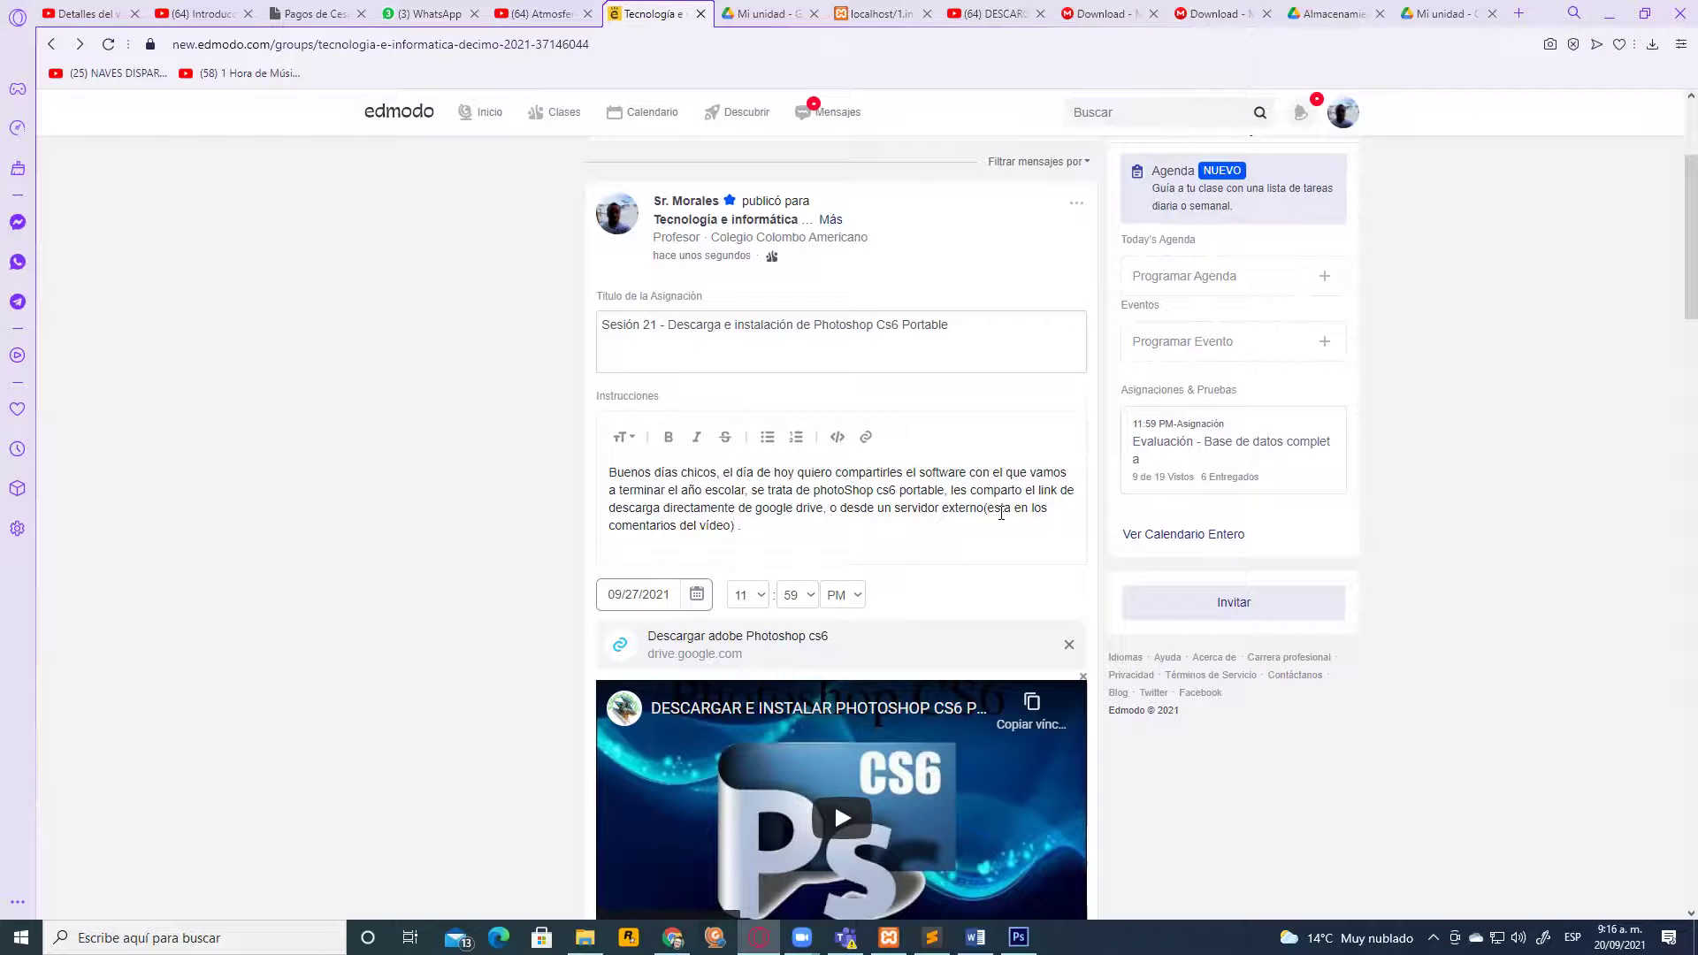
{"action": "key", "text": "Delete"}
{"action": "key", "text": "Delete"}
Add that students must send installation evidence: a short video or a screenshot showing their name
{"action": "type", "text": ", ademas "}
{"action": "type", "text": "de"}
{"action": "type", "text": "ber"}
{"action": "type", "text": "á"}
{"action": "type", "text": "n enviar"}
{"action": "type", "text": " evidencia"}
{"action": "type", "text": " de dicha inbs"}
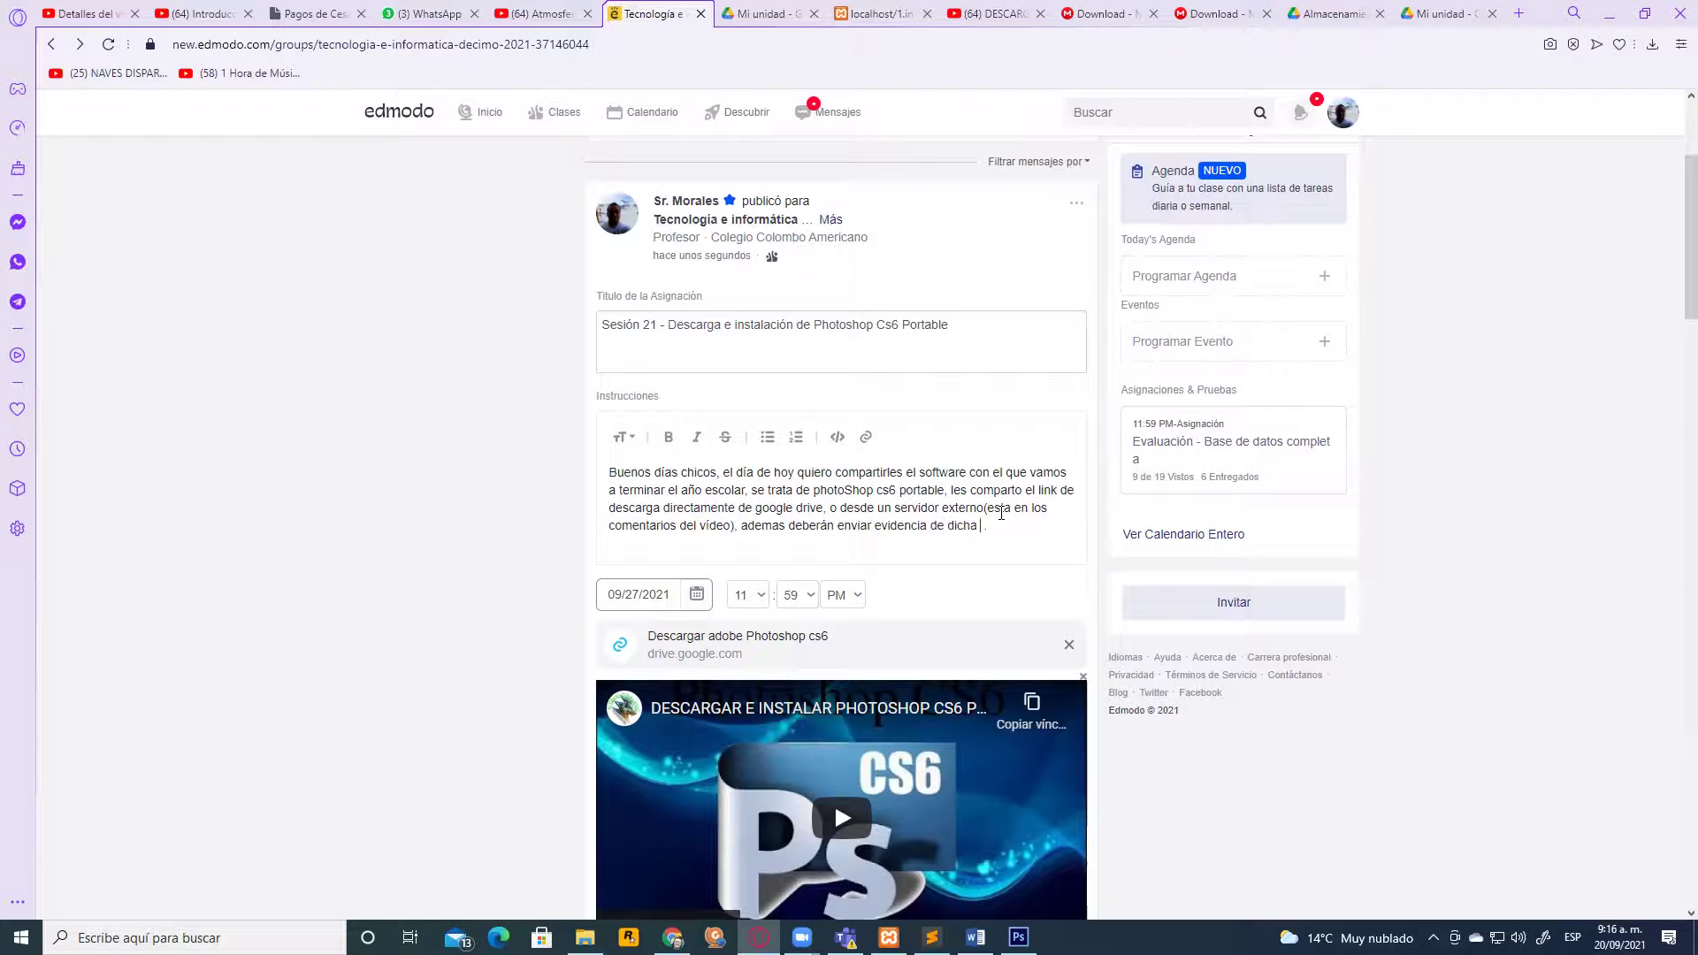
{"action": "type", "text": "ta"}
{"action": "key", "text": "BackSpace"}
{"action": "key", "text": "BackSpace"}
{"action": "type", "text": "s"}
{"action": "type", "text": "talació"}
{"action": "type", "text": "n, mediante"}
{"action": "type", "text": " un peque"}
{"action": "type", "text": "ño video"}
{"action": "type", "text": " o una "}
{"action": "type", "text": "foto"}
{"action": "key", "text": "BackSpace"}
{"action": "key", "text": "BackSpace"}
{"action": "key", "text": "BackSpace"}
{"action": "key", "text": "BackSpace"}
{"action": "key", "text": "BackSpace"}
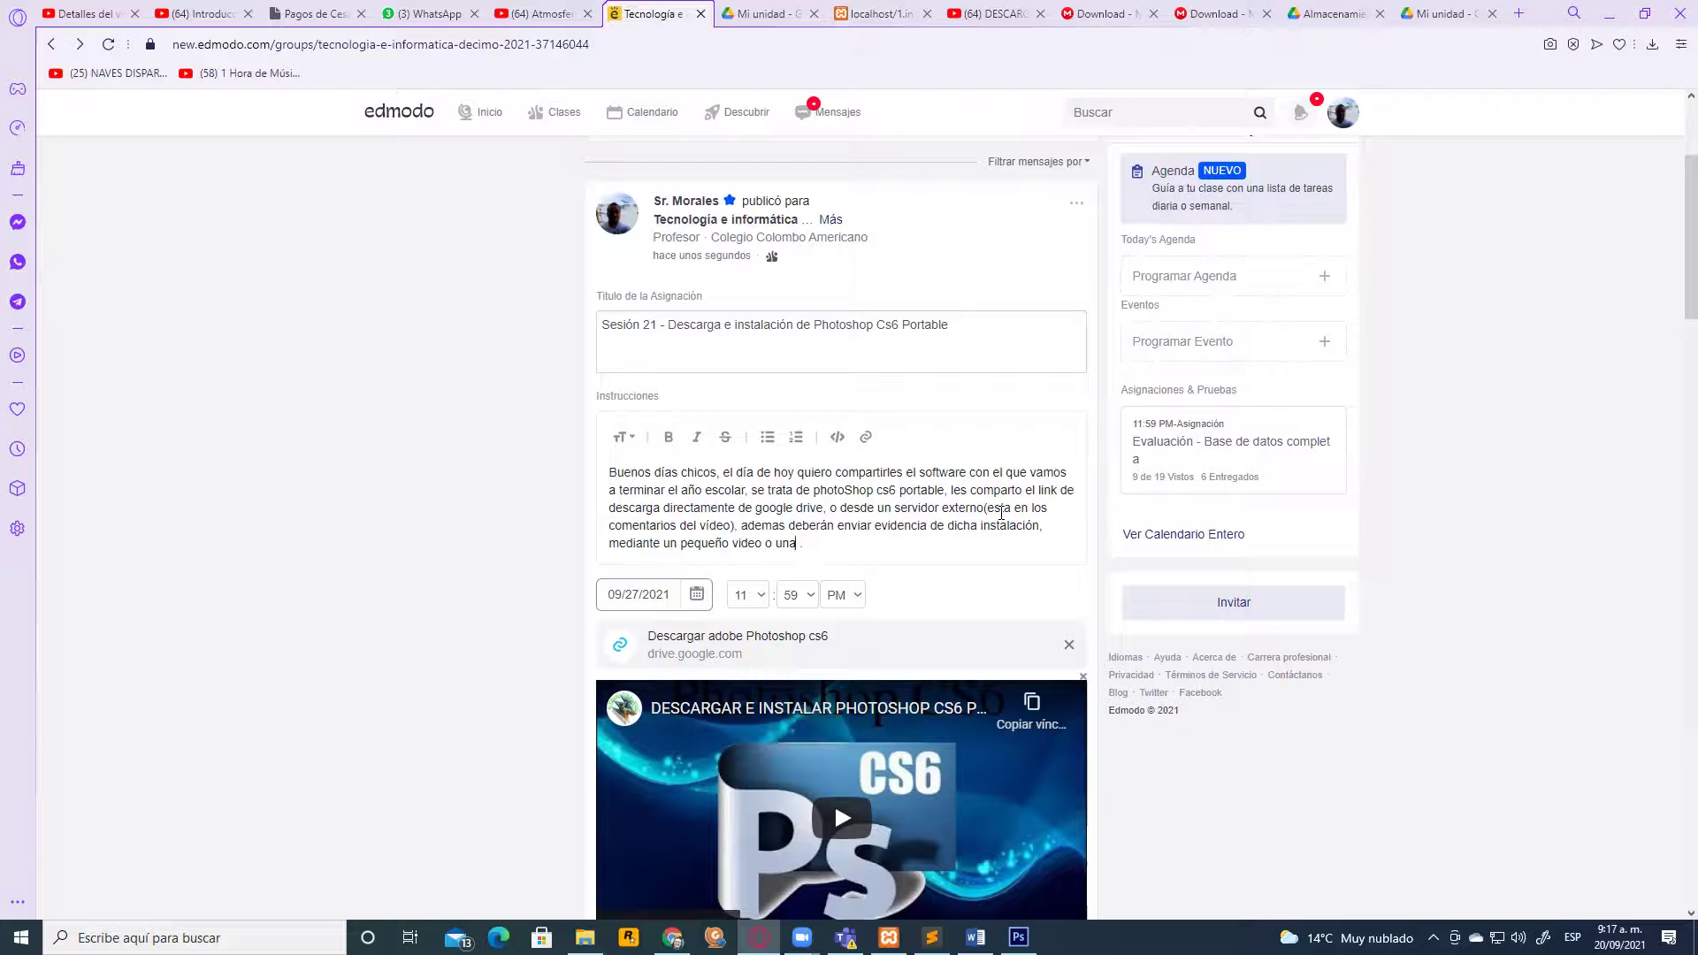
{"action": "type", "text": "captura de "}
{"action": "type", "text": "pantalla en"}
{"action": "type", "text": " donde ap"}
{"action": "type", "text": "arezca su"}
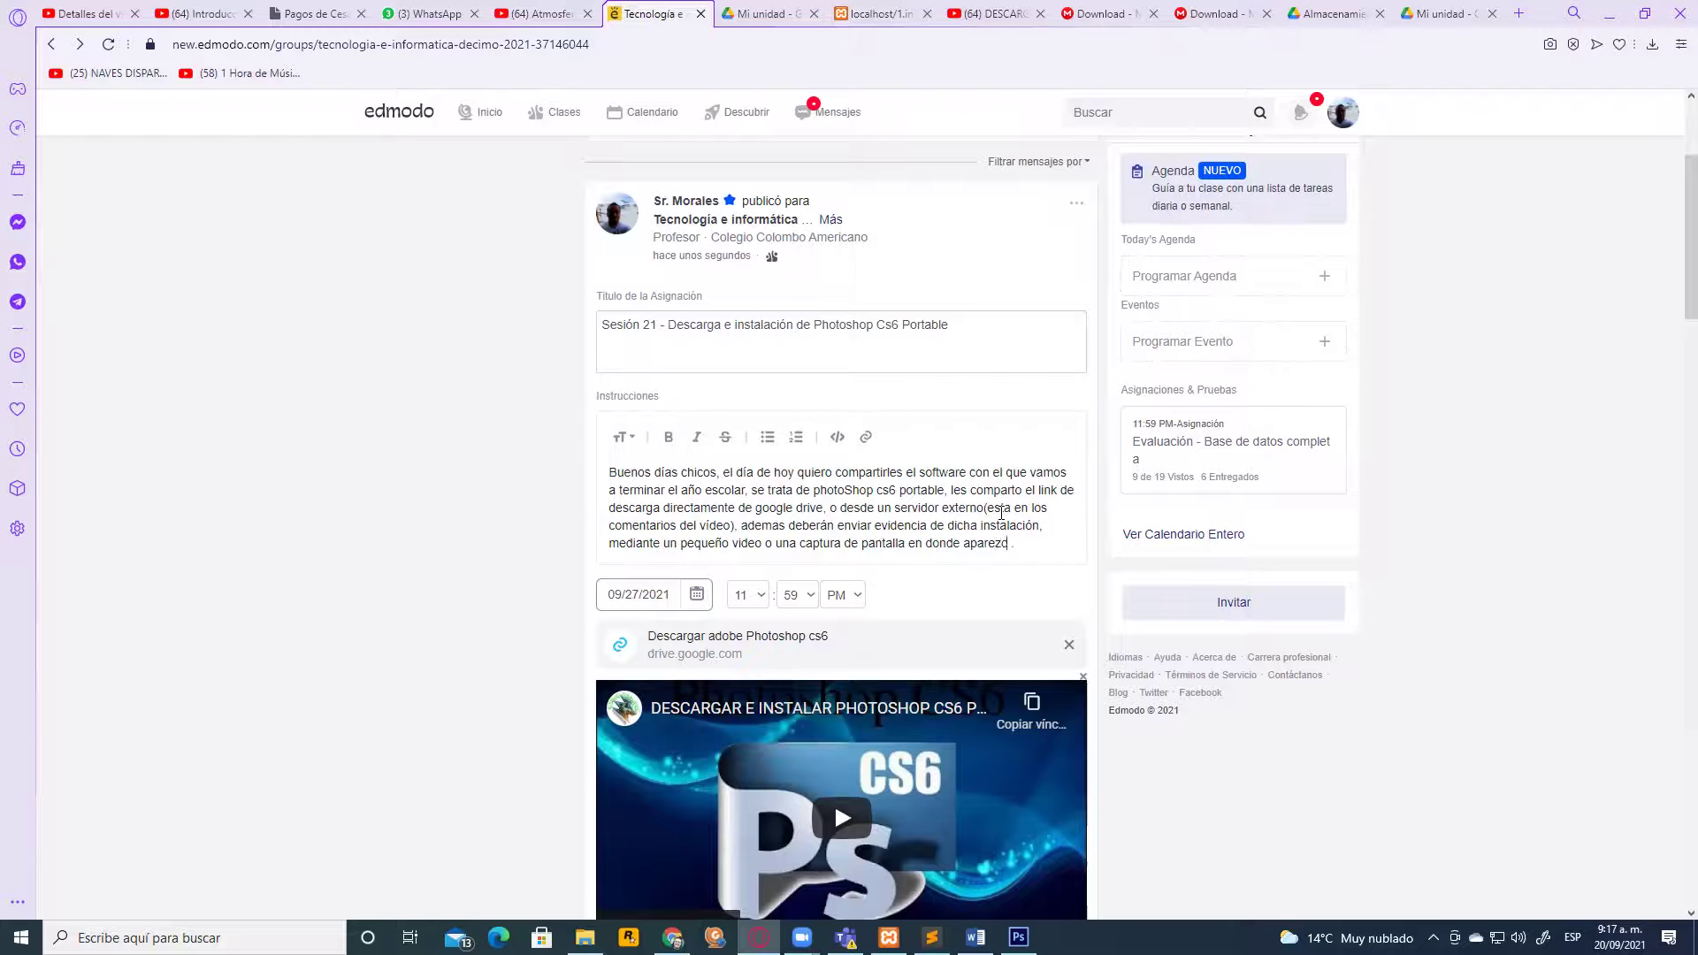
{"action": "type", "text": " nombre"}
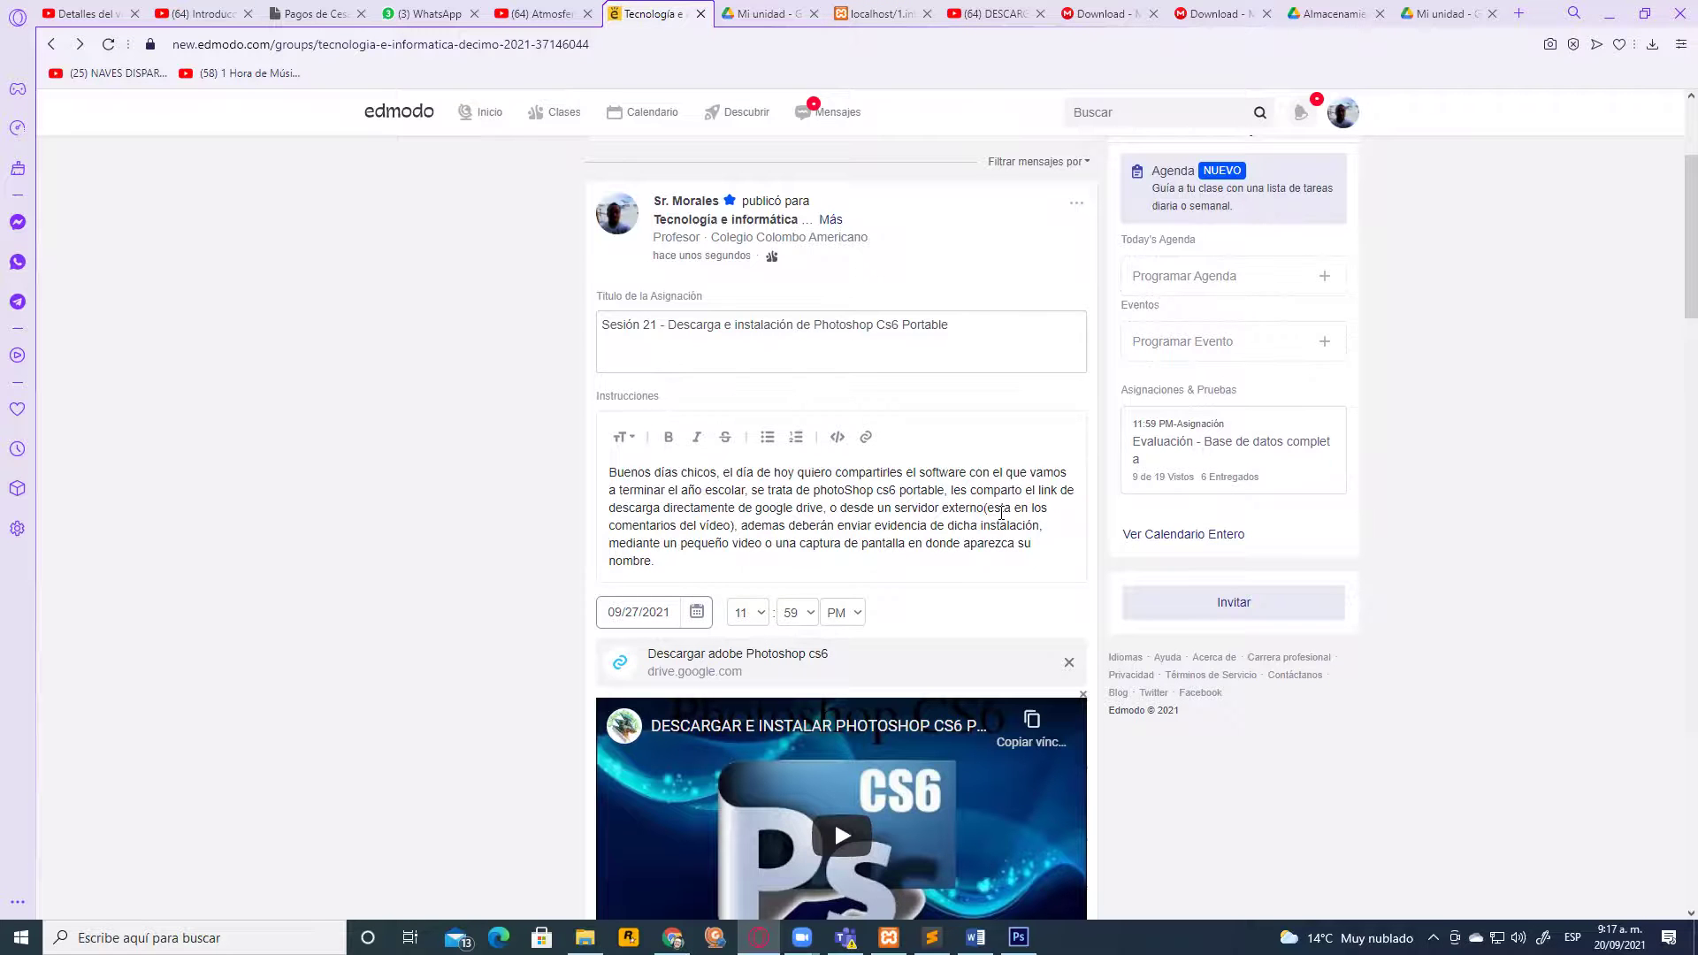
Scroll through the edit form to review the updated Sesión 21 instructions
{"action": "scroll", "coordinate": [902, 530], "scroll_direction": "down", "scroll_amount": 7}
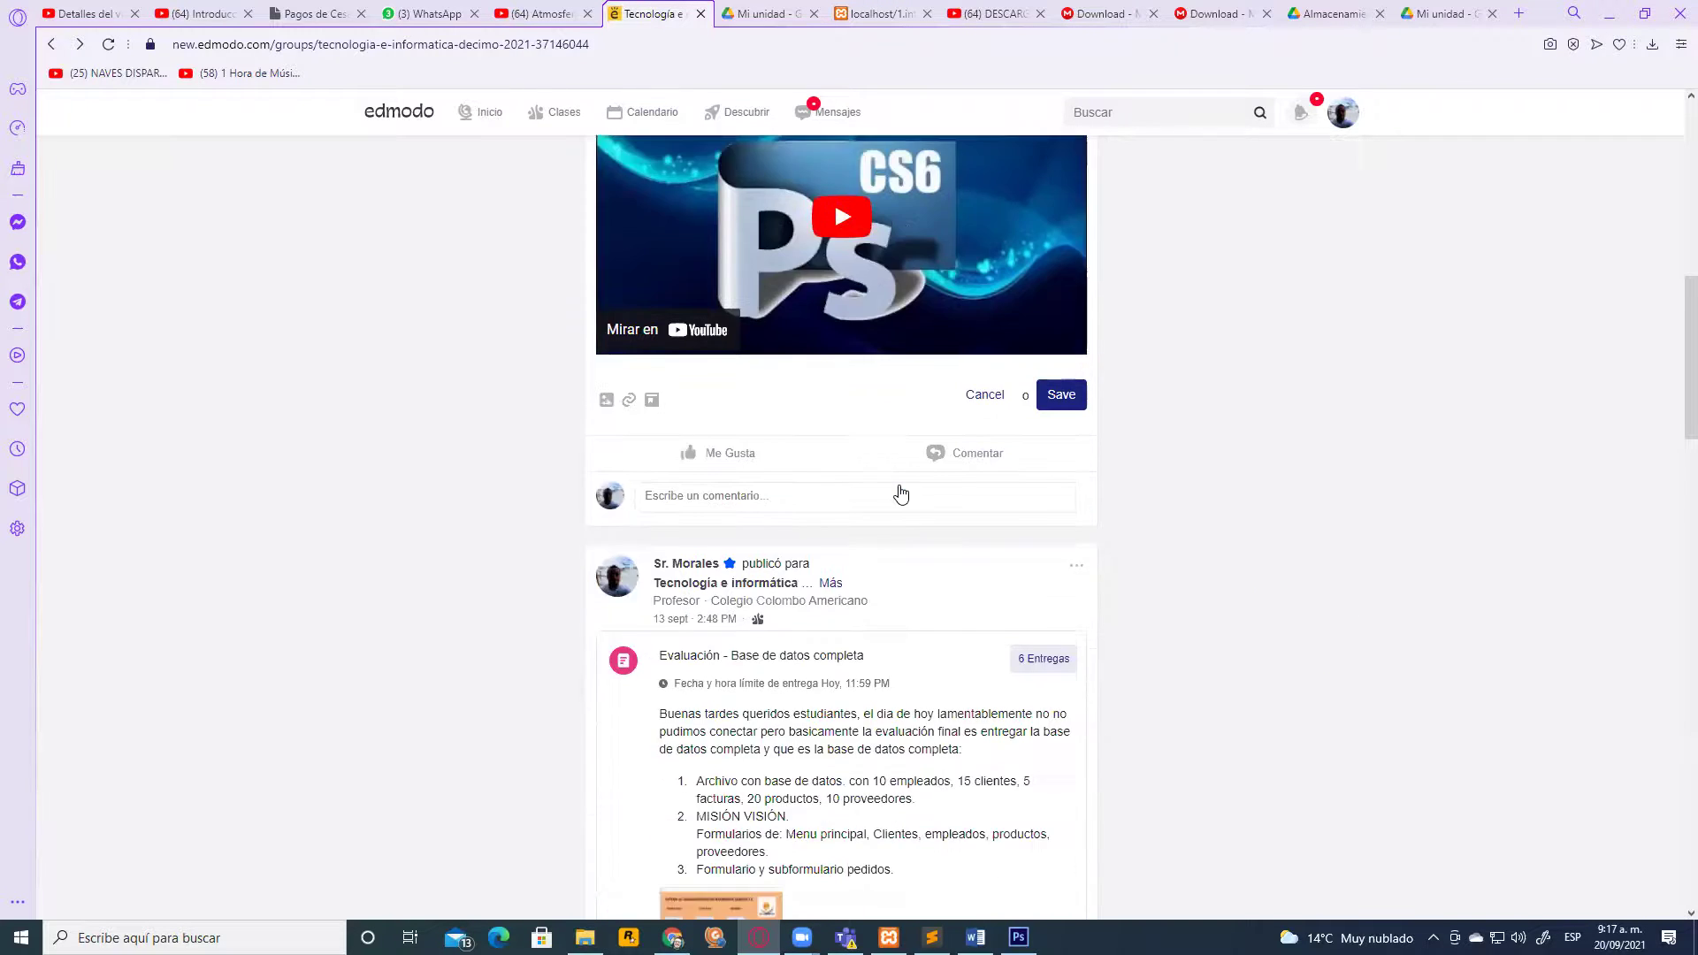
{"action": "scroll", "coordinate": [901, 493], "scroll_direction": "up", "scroll_amount": 7}
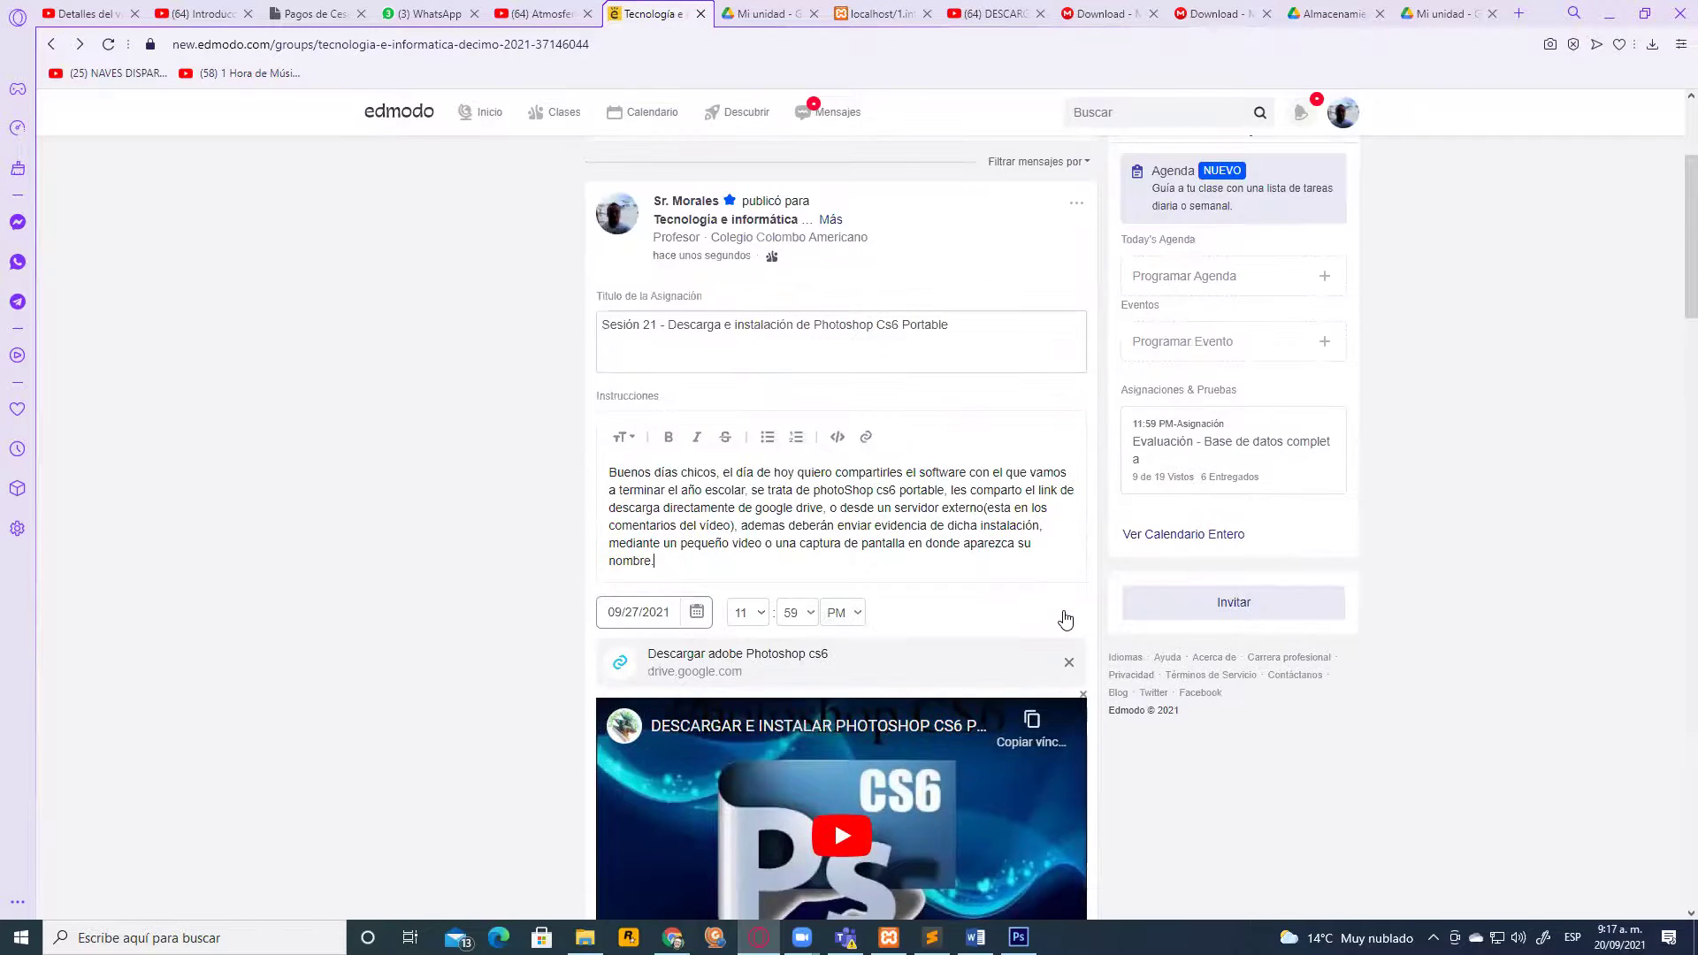
{"action": "scroll", "coordinate": [1065, 621], "scroll_direction": "up", "scroll_amount": 2}
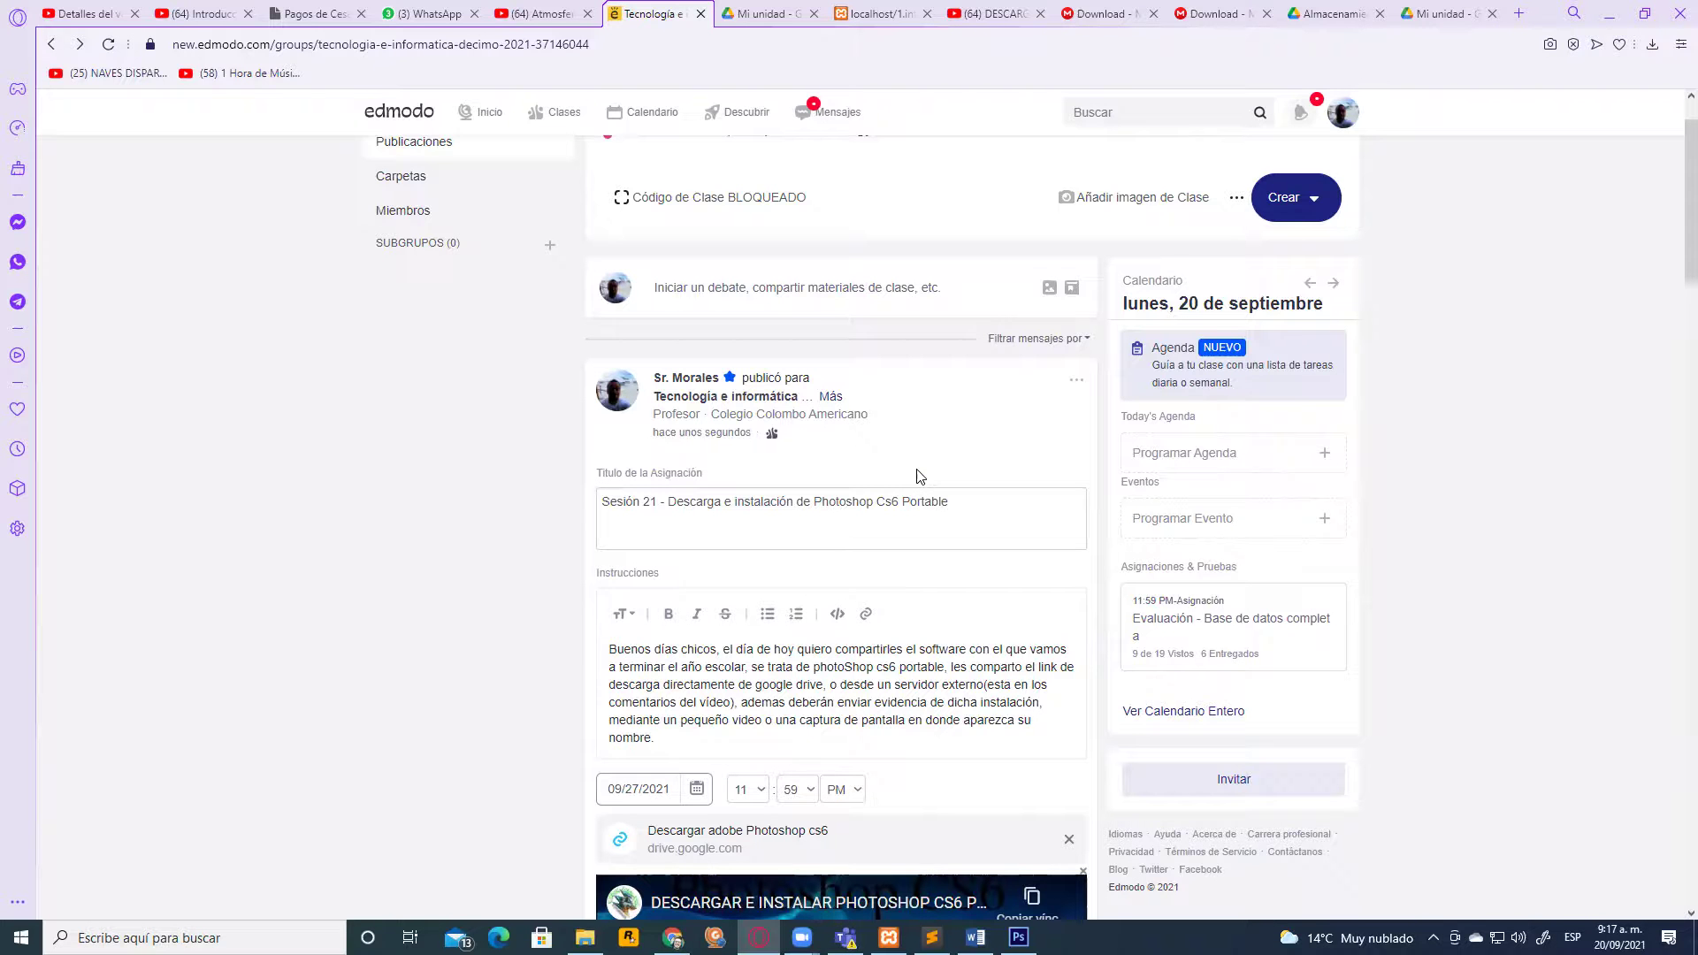
{"action": "scroll", "coordinate": [917, 476], "scroll_direction": "down", "scroll_amount": 3}
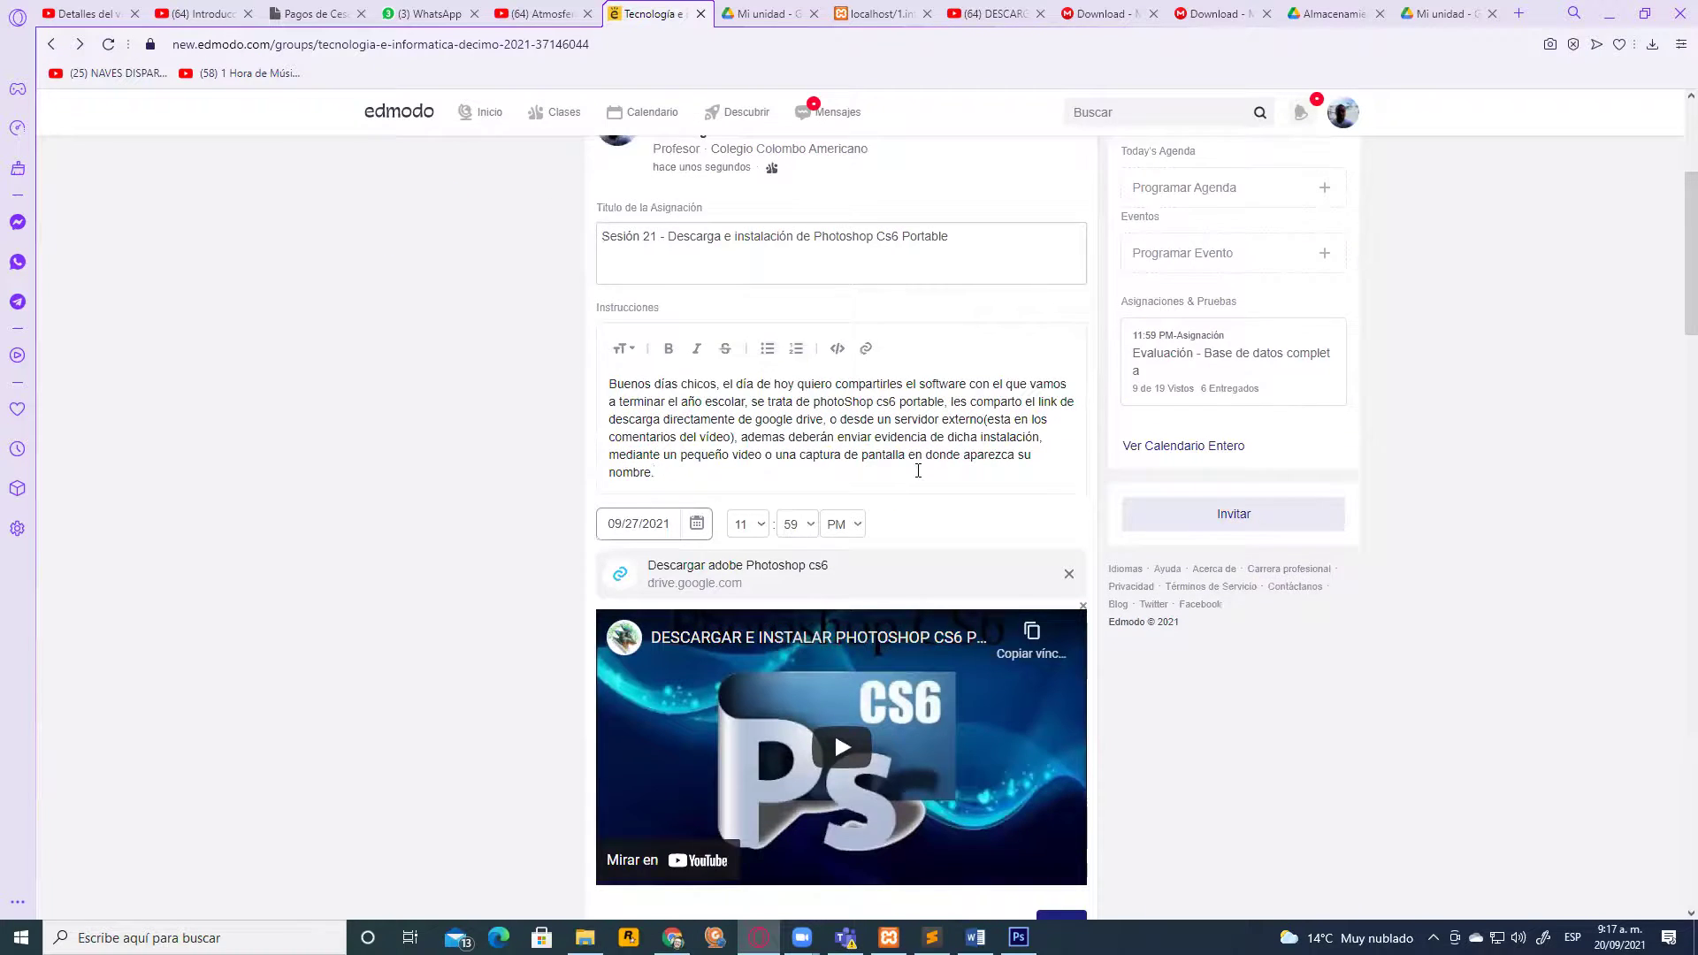
{"action": "scroll", "coordinate": [918, 470], "scroll_direction": "down", "scroll_amount": 2}
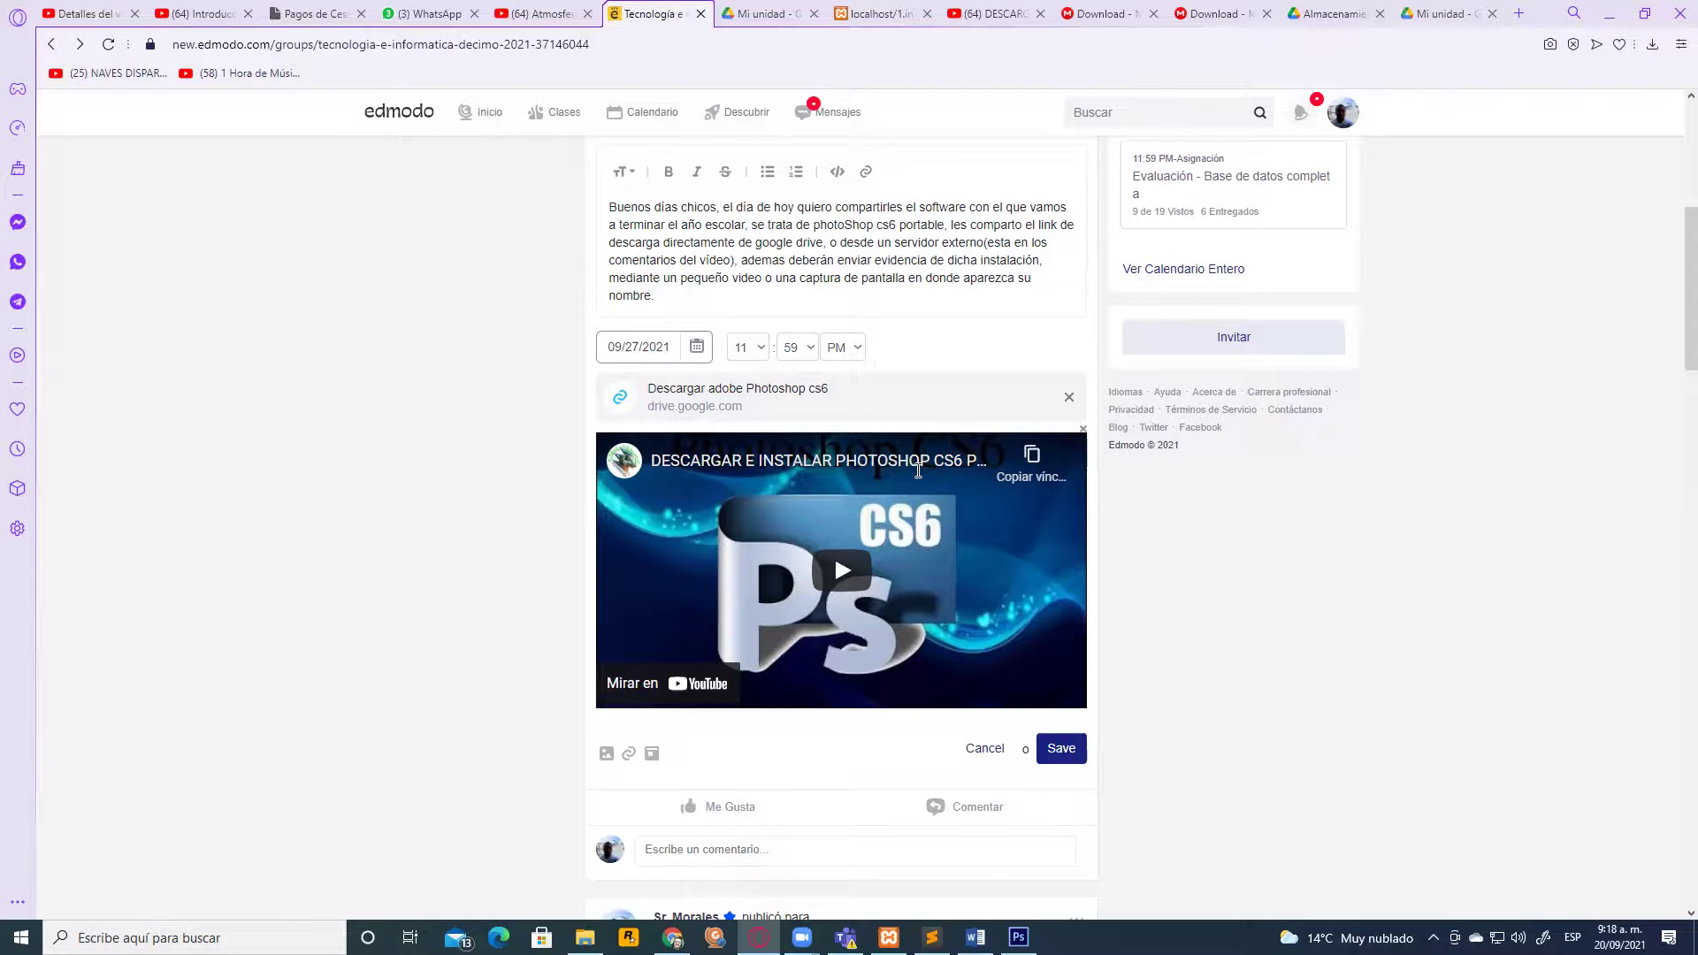
{"action": "scroll", "coordinate": [856, 491], "scroll_direction": "up", "scroll_amount": 1}
{"action": "scroll", "coordinate": [858, 482], "scroll_direction": "down", "scroll_amount": 2}
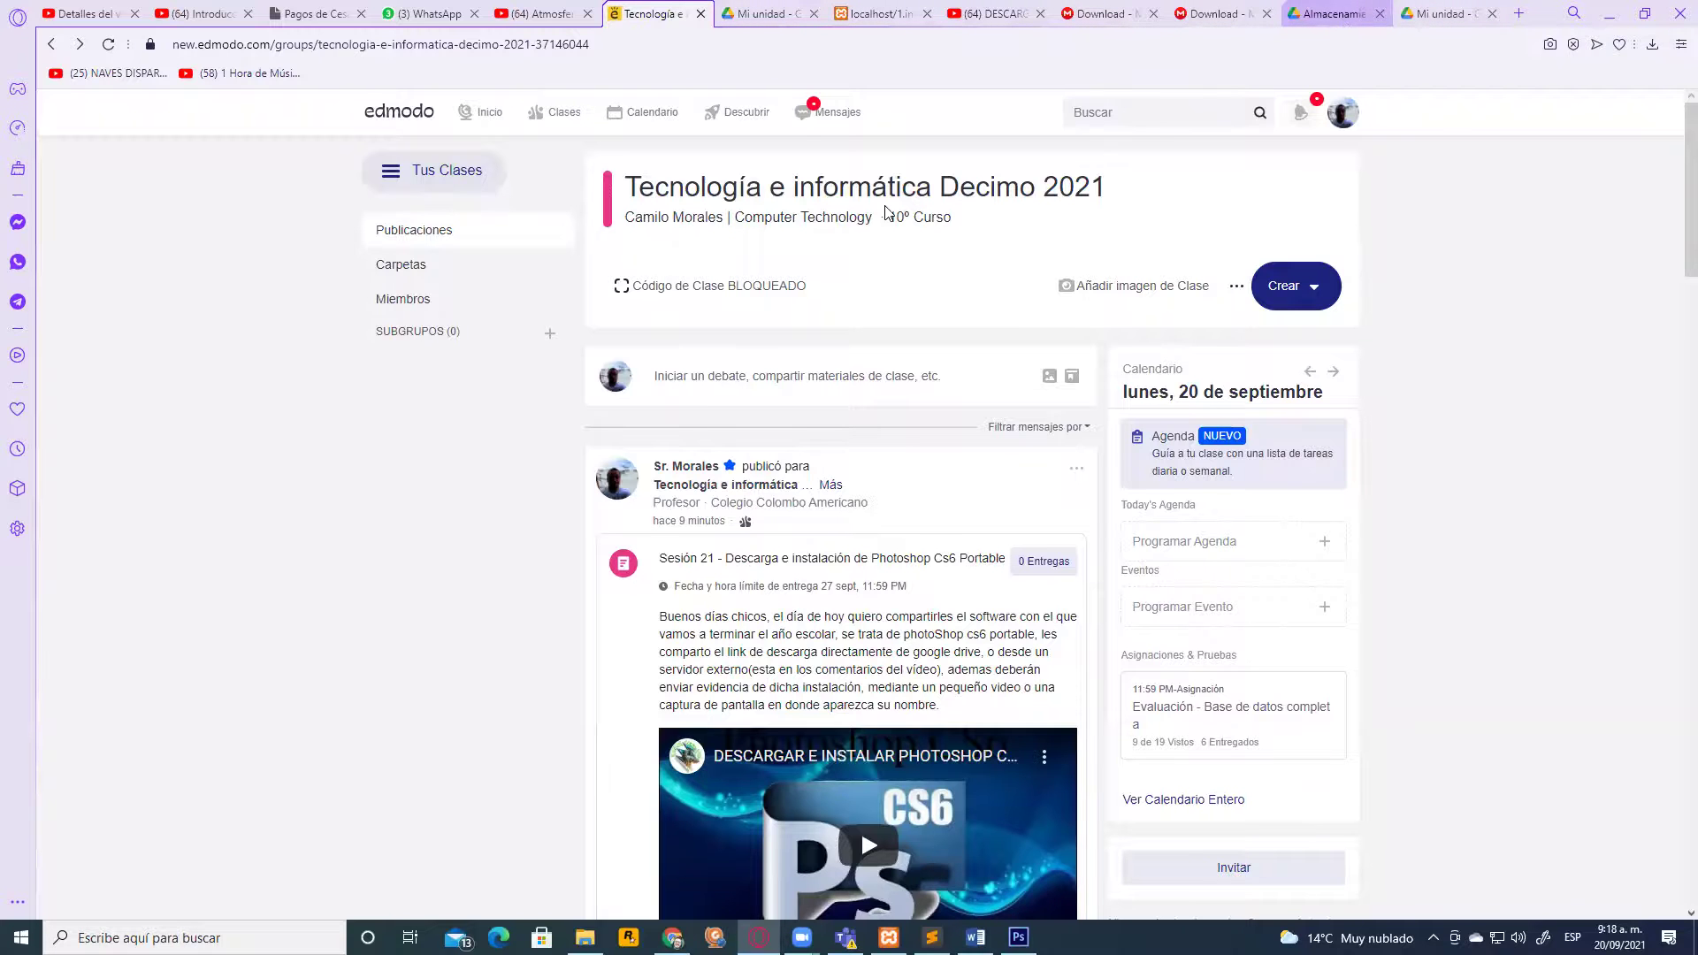
Open the Progreso gradebook from the Clases menu in the top bar
{"action": "scroll", "coordinate": [885, 212], "scroll_direction": "down", "scroll_amount": 3}
{"action": "scroll", "coordinate": [888, 212], "scroll_direction": "up", "scroll_amount": 2}
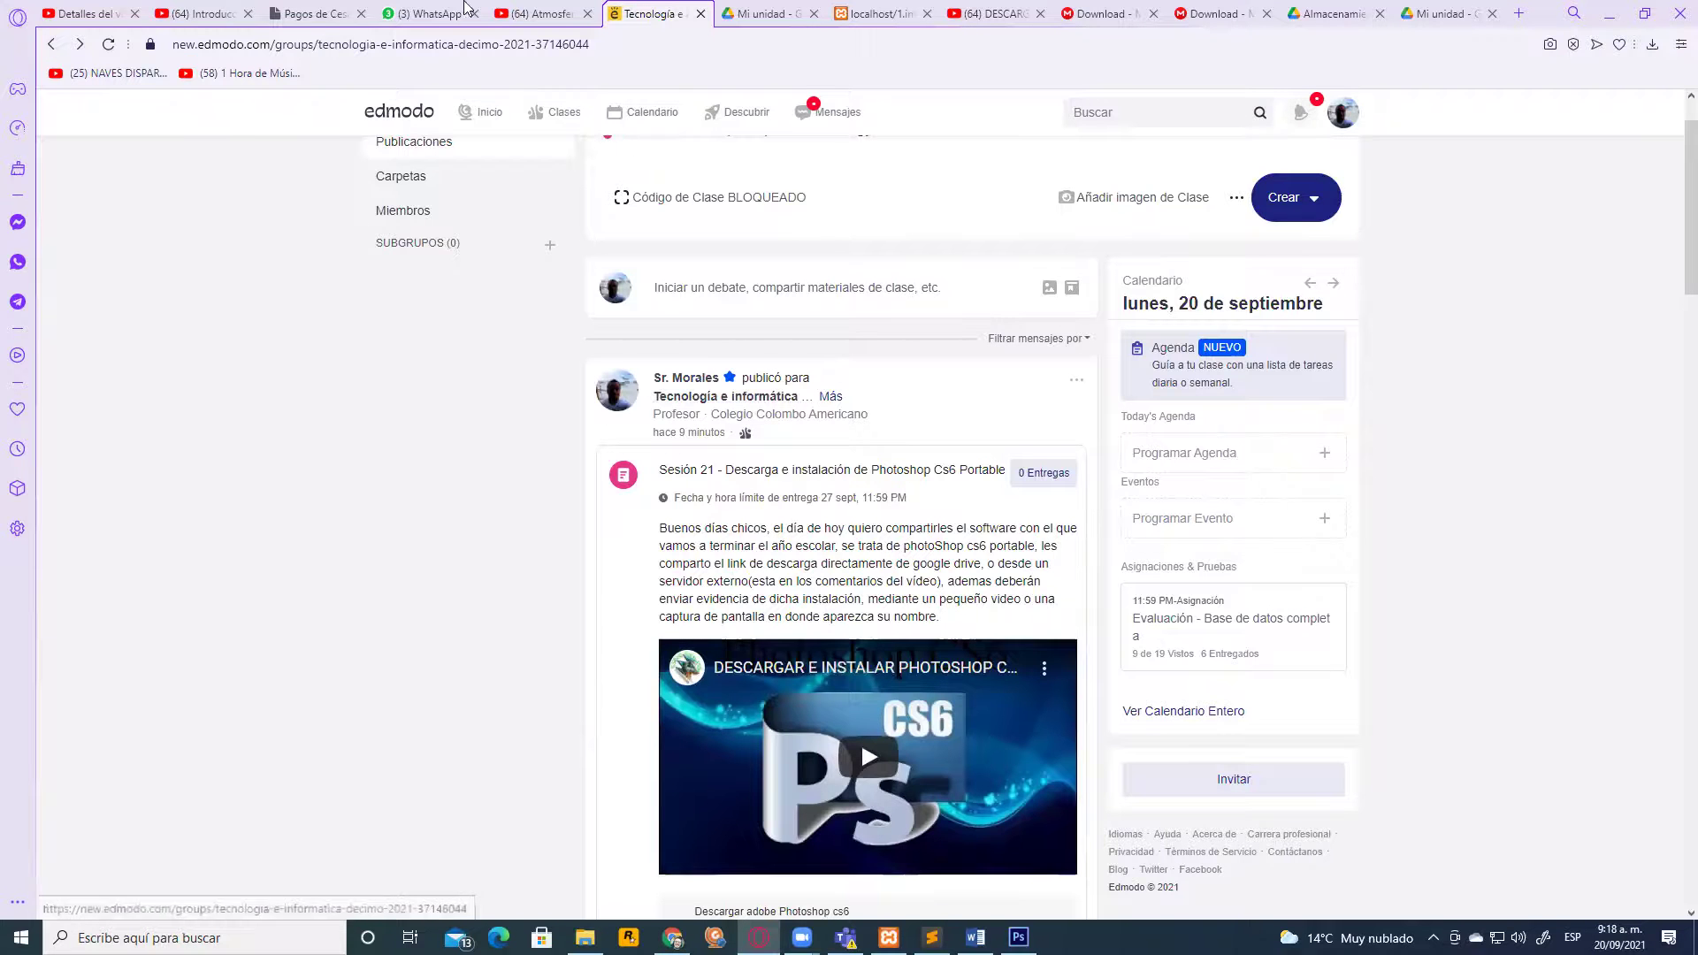
{"action": "scroll", "coordinate": [761, 186], "scroll_direction": "up", "scroll_amount": 1}
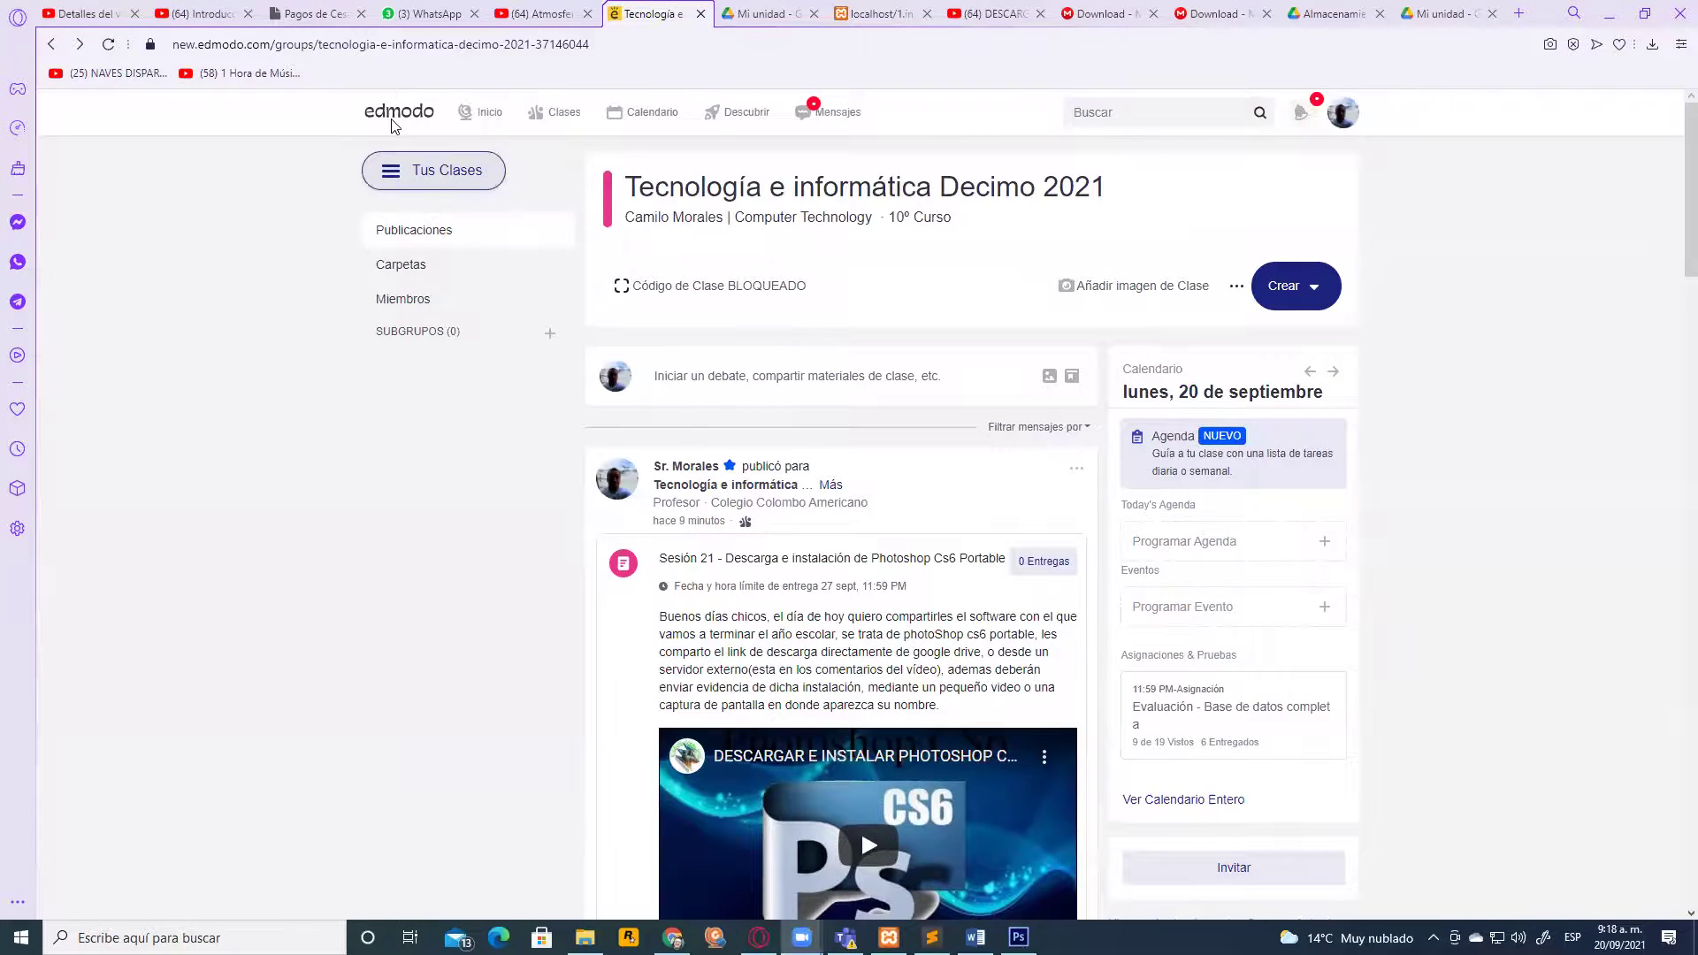
{"action": "mouse_move", "coordinate": [567, 130]}
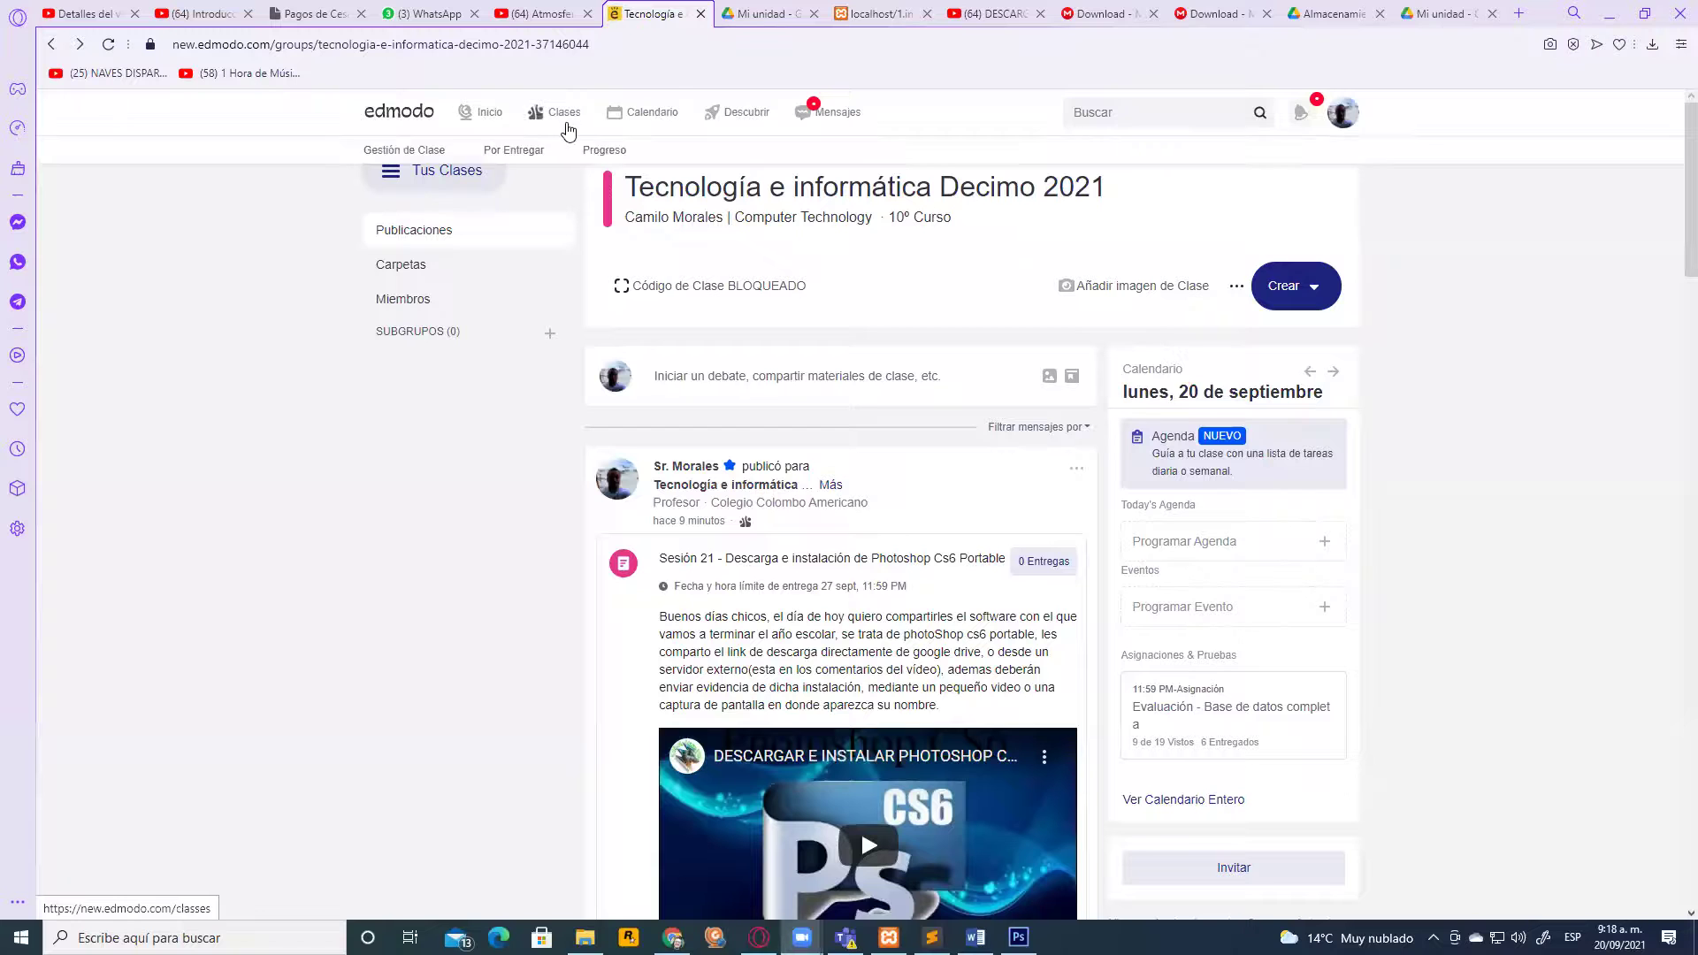
{"action": "left_click", "coordinate": [610, 152]}
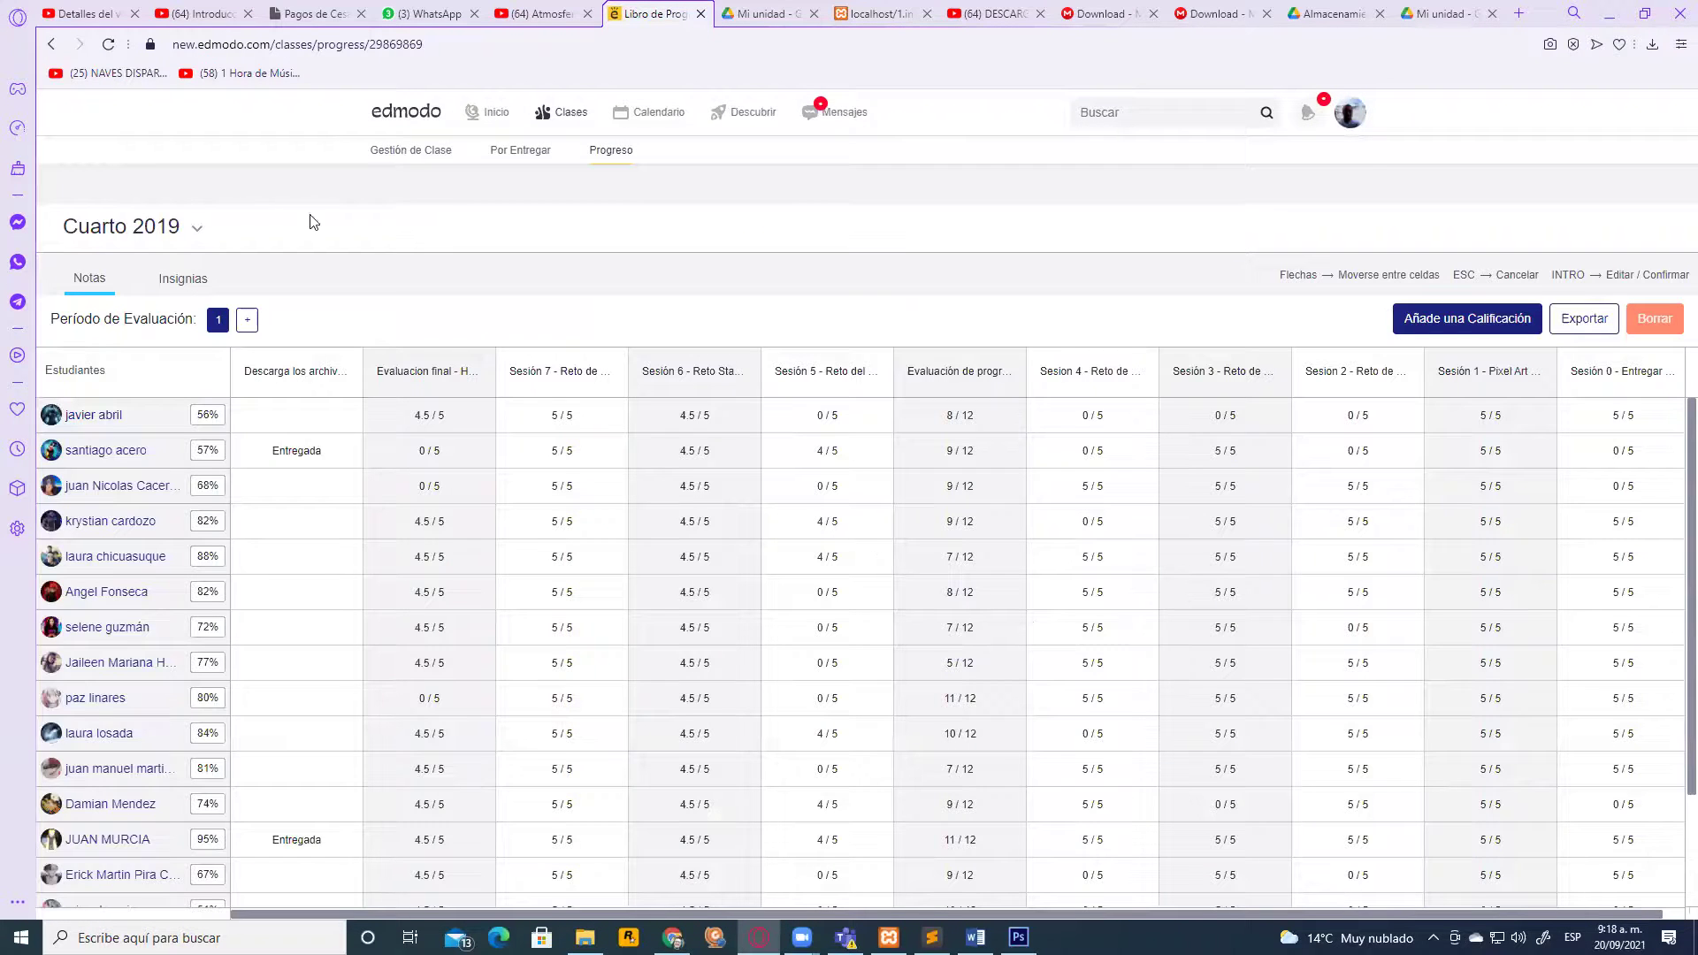
Change the gradebook's class from Cuarto 2019 to Tecnología e informática Decimo
{"action": "left_click", "coordinate": [198, 228]}
{"action": "scroll", "coordinate": [217, 373], "scroll_direction": "down", "scroll_amount": 5}
{"action": "scroll", "coordinate": [221, 386], "scroll_direction": "down", "scroll_amount": 2}
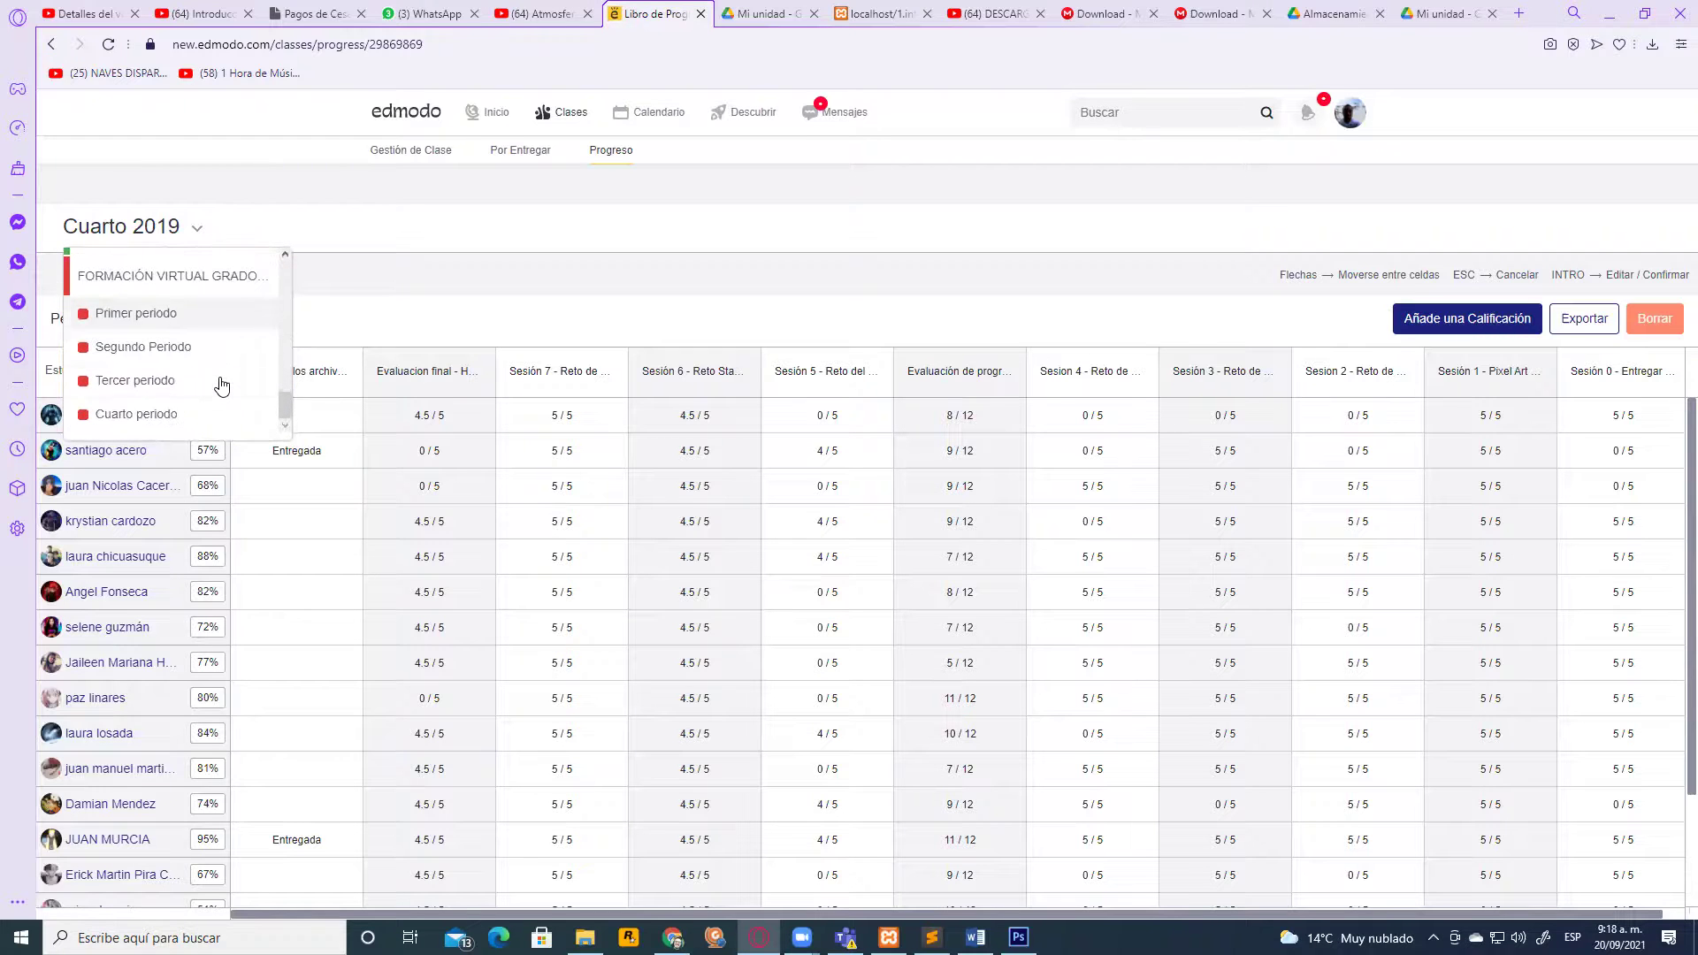
{"action": "scroll", "coordinate": [239, 367], "scroll_direction": "up", "scroll_amount": 3}
{"action": "scroll", "coordinate": [239, 367], "scroll_direction": "up", "scroll_amount": 2}
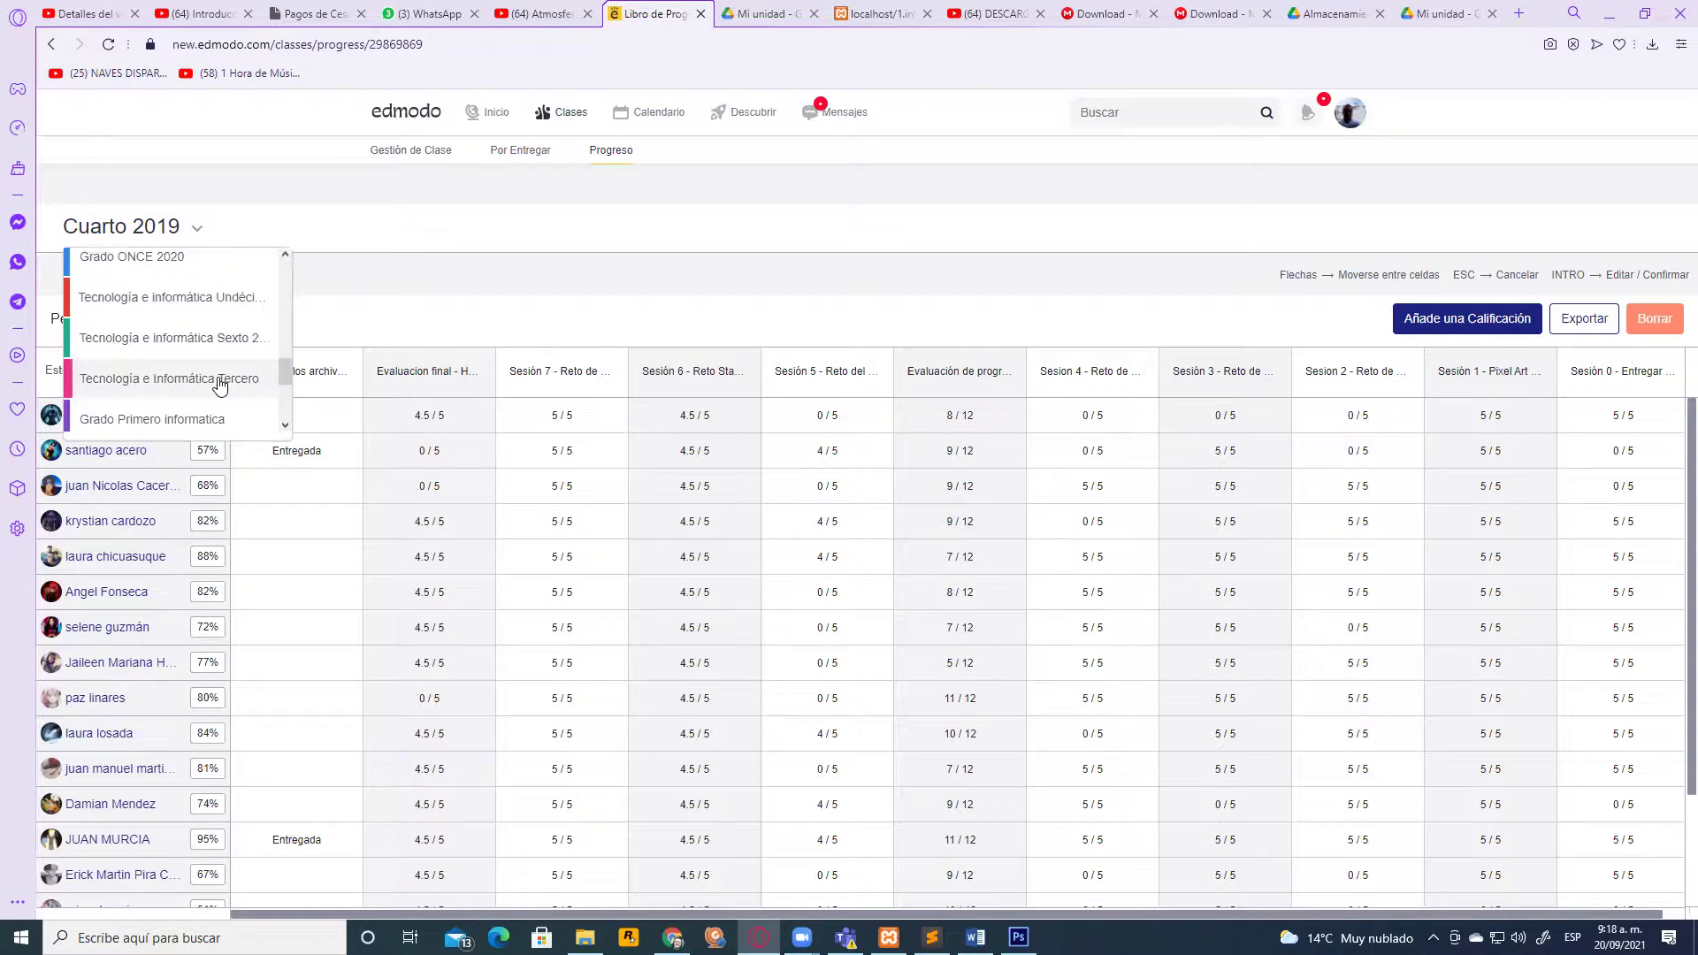
{"action": "scroll", "coordinate": [221, 386], "scroll_direction": "up", "scroll_amount": 2}
{"action": "scroll", "coordinate": [220, 385], "scroll_direction": "down", "scroll_amount": 4}
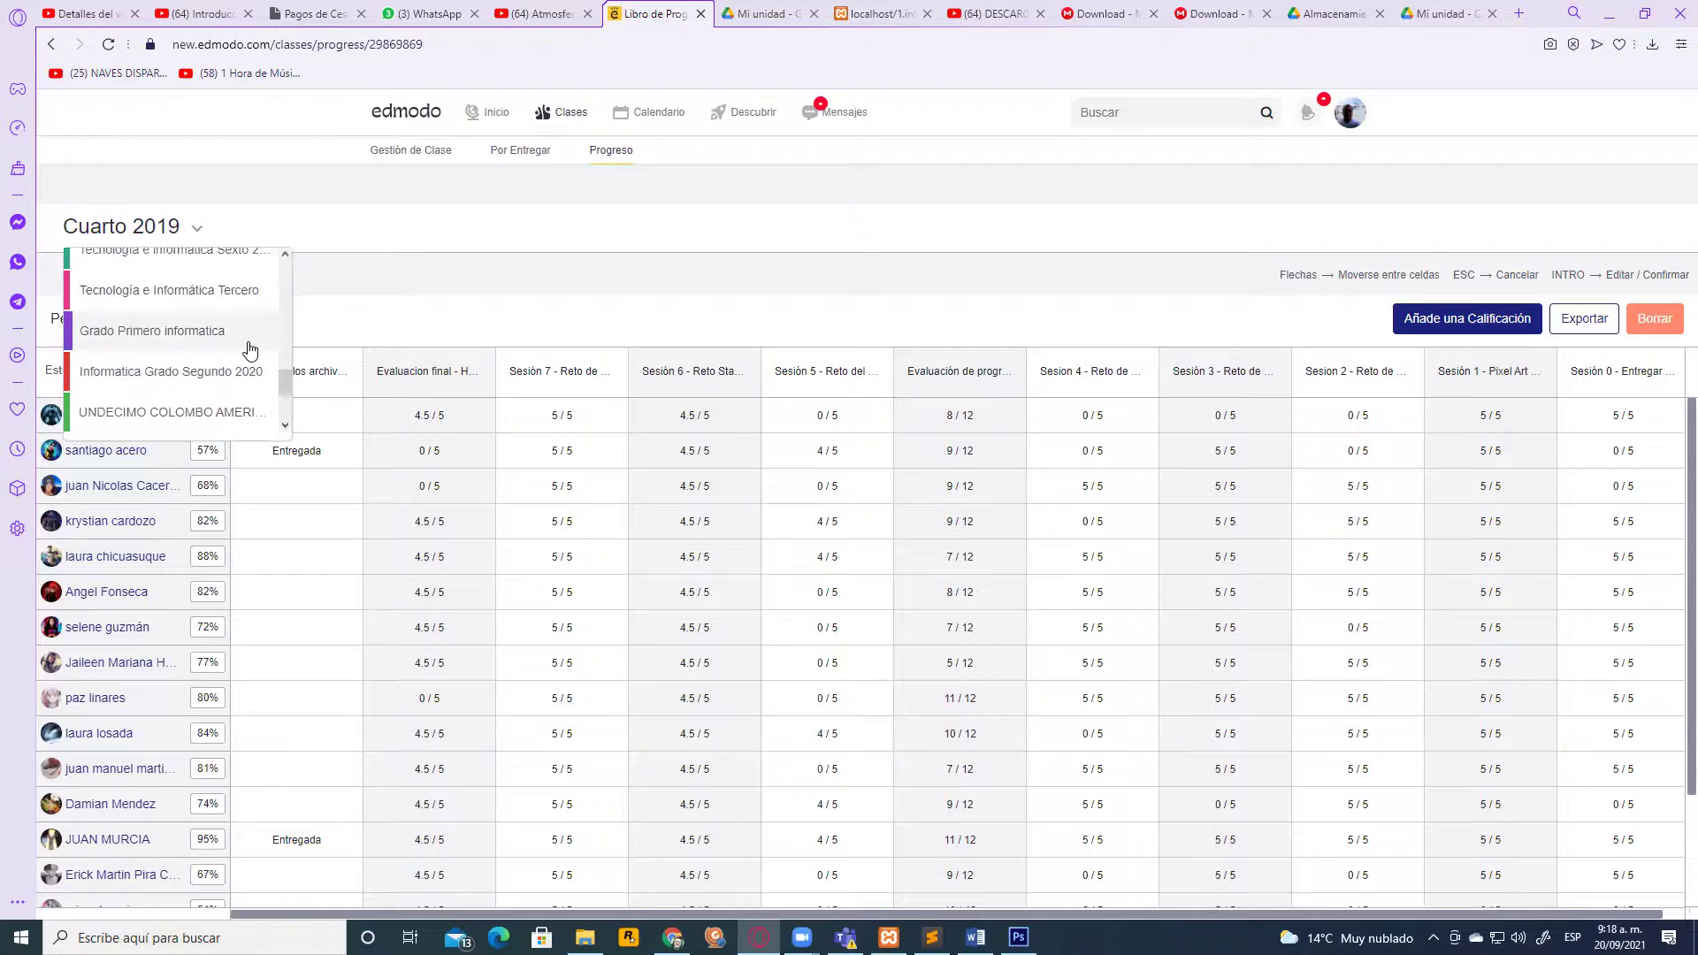
{"action": "scroll", "coordinate": [252, 354], "scroll_direction": "down", "scroll_amount": 3}
{"action": "scroll", "coordinate": [239, 351], "scroll_direction": "up", "scroll_amount": 3}
{"action": "scroll", "coordinate": [230, 363], "scroll_direction": "up", "scroll_amount": 4}
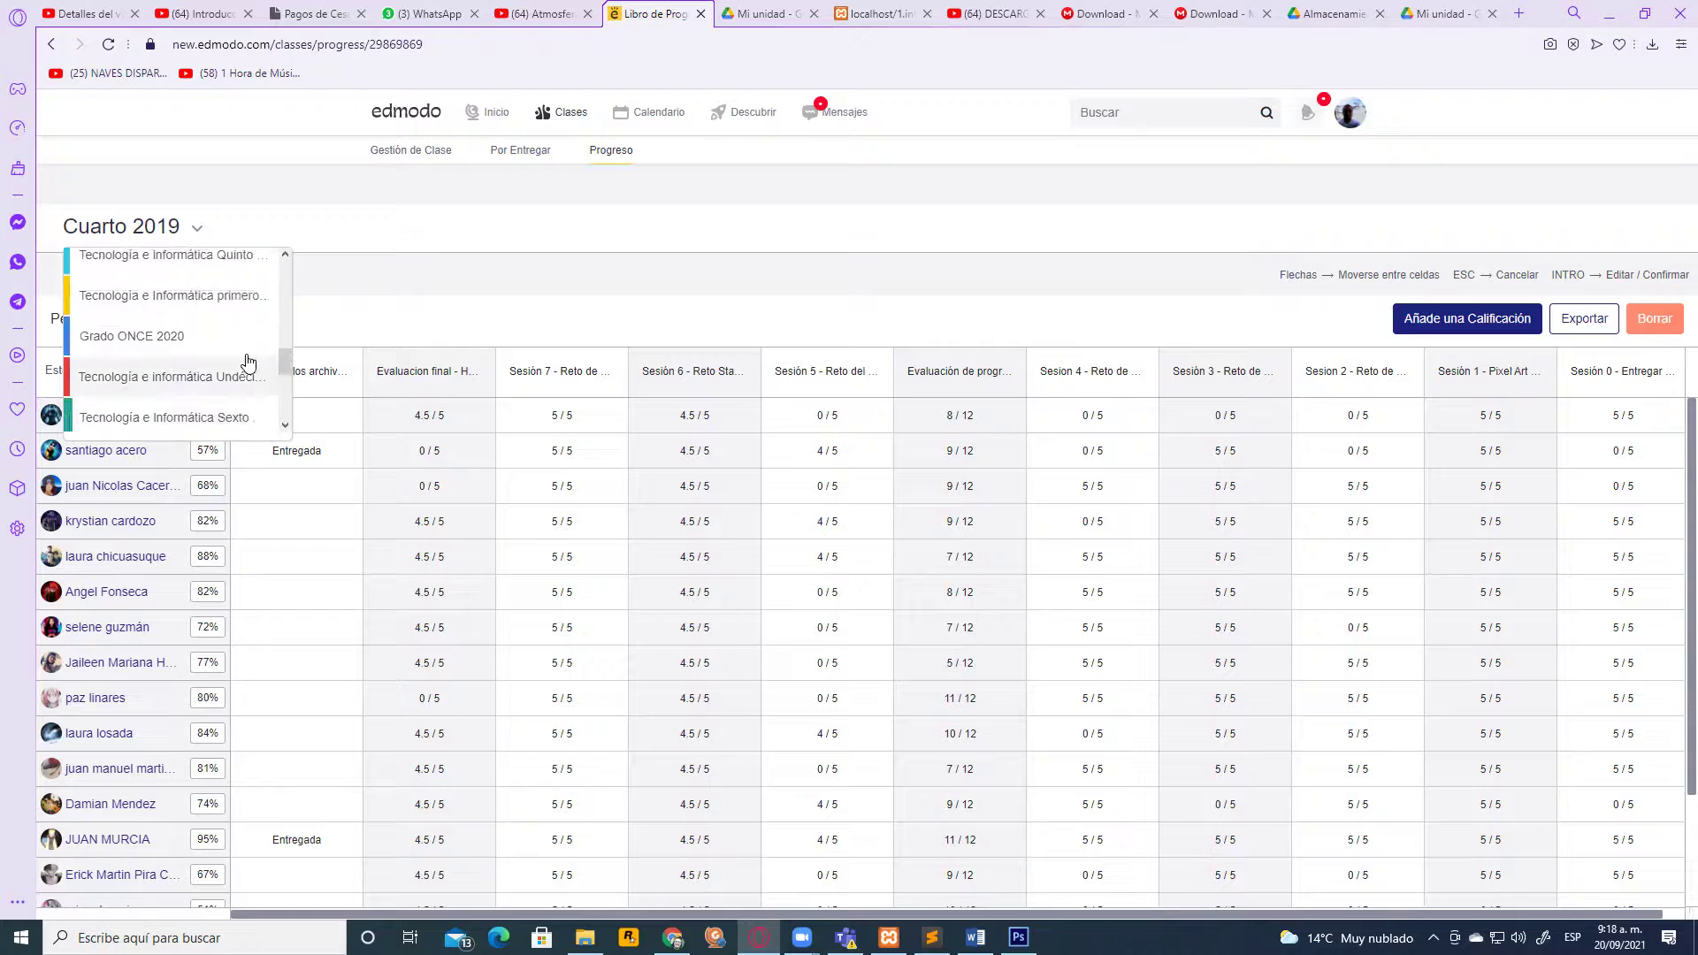
{"action": "scroll", "coordinate": [237, 389], "scroll_direction": "down", "scroll_amount": 1}
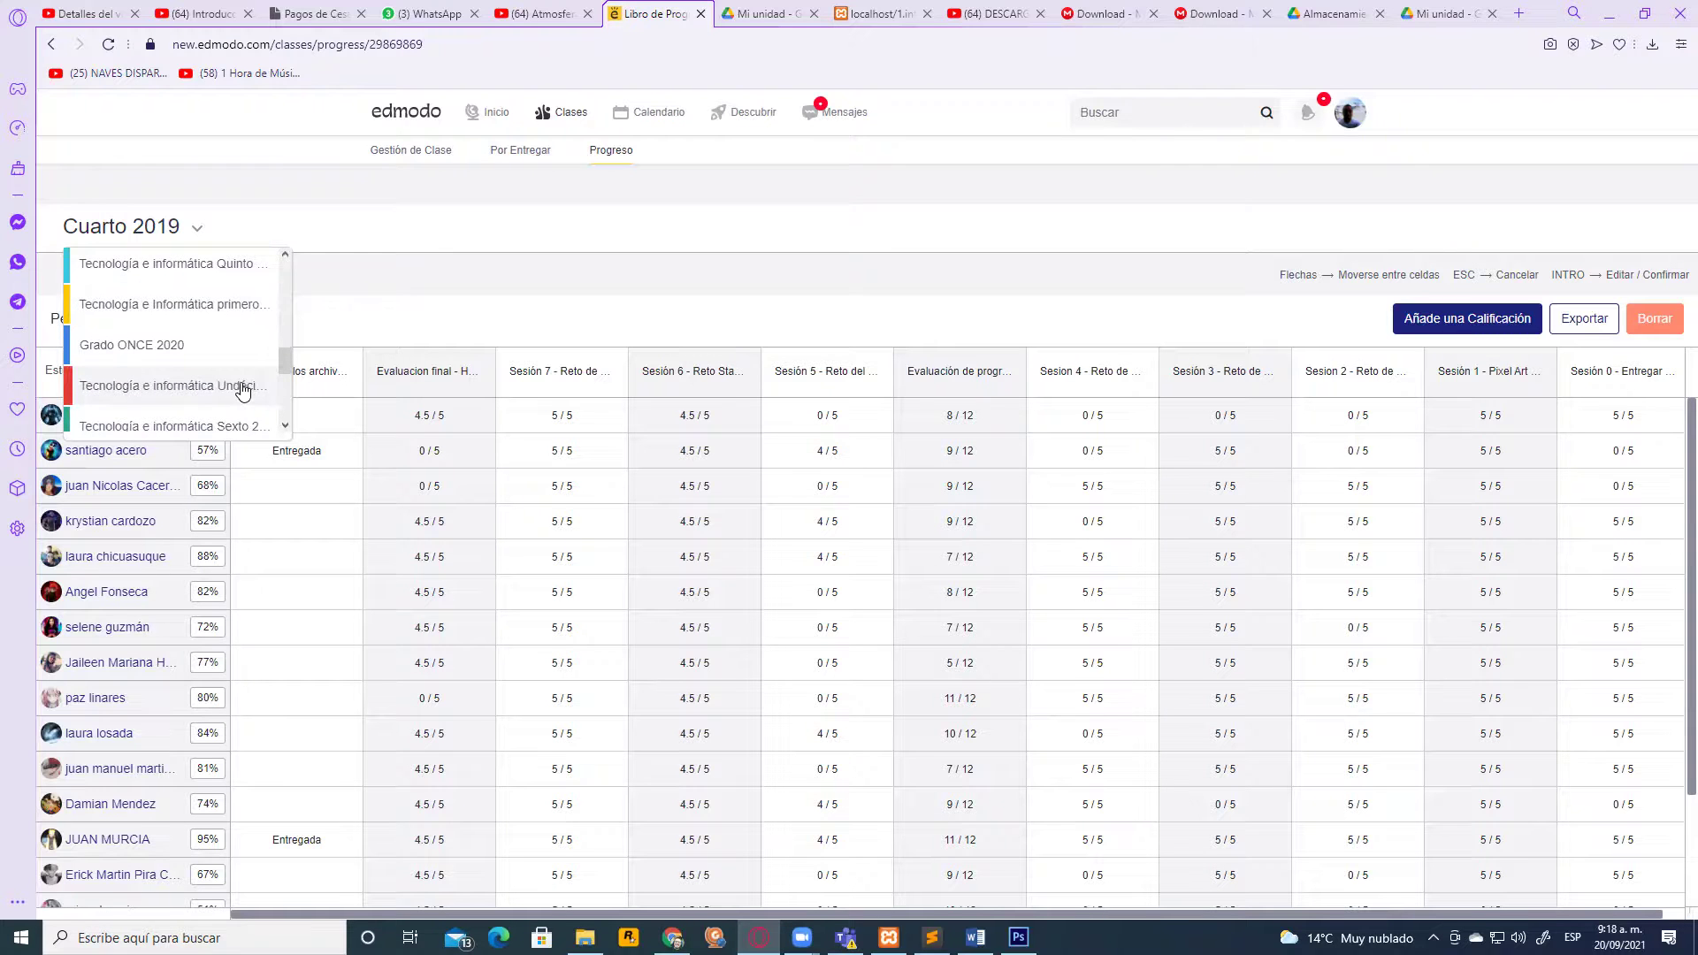
{"action": "scroll", "coordinate": [233, 390], "scroll_direction": "up", "scroll_amount": 1}
{"action": "scroll", "coordinate": [234, 390], "scroll_direction": "up", "scroll_amount": 4}
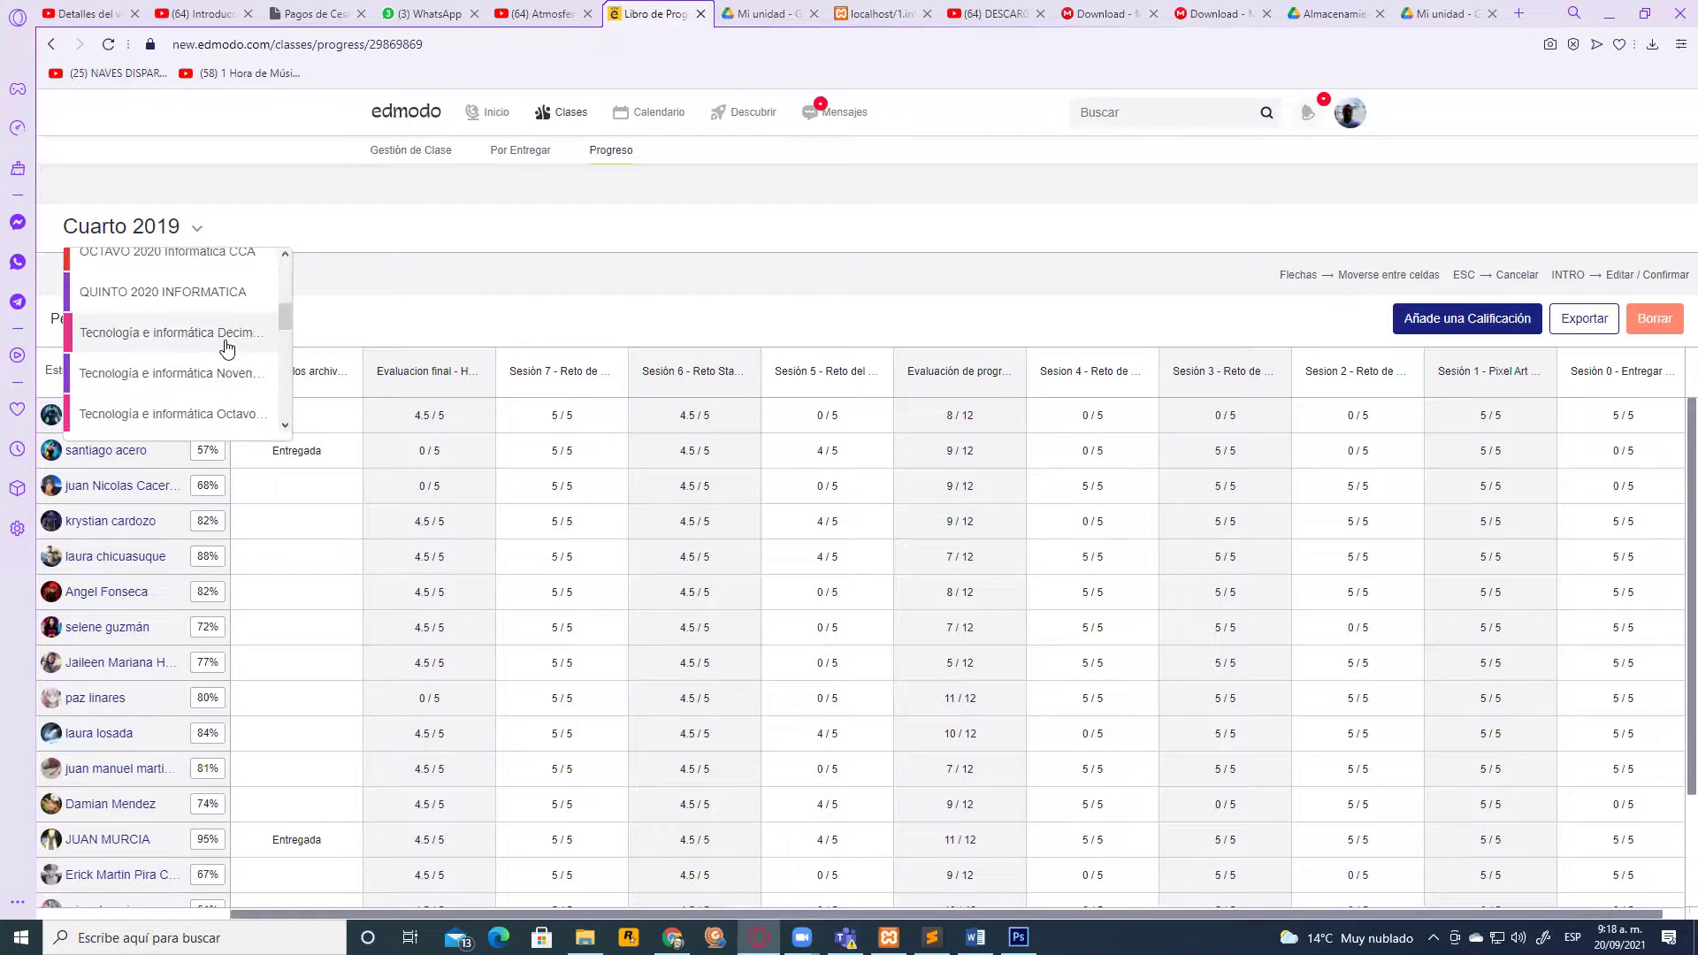
{"action": "left_click", "coordinate": [228, 348]}
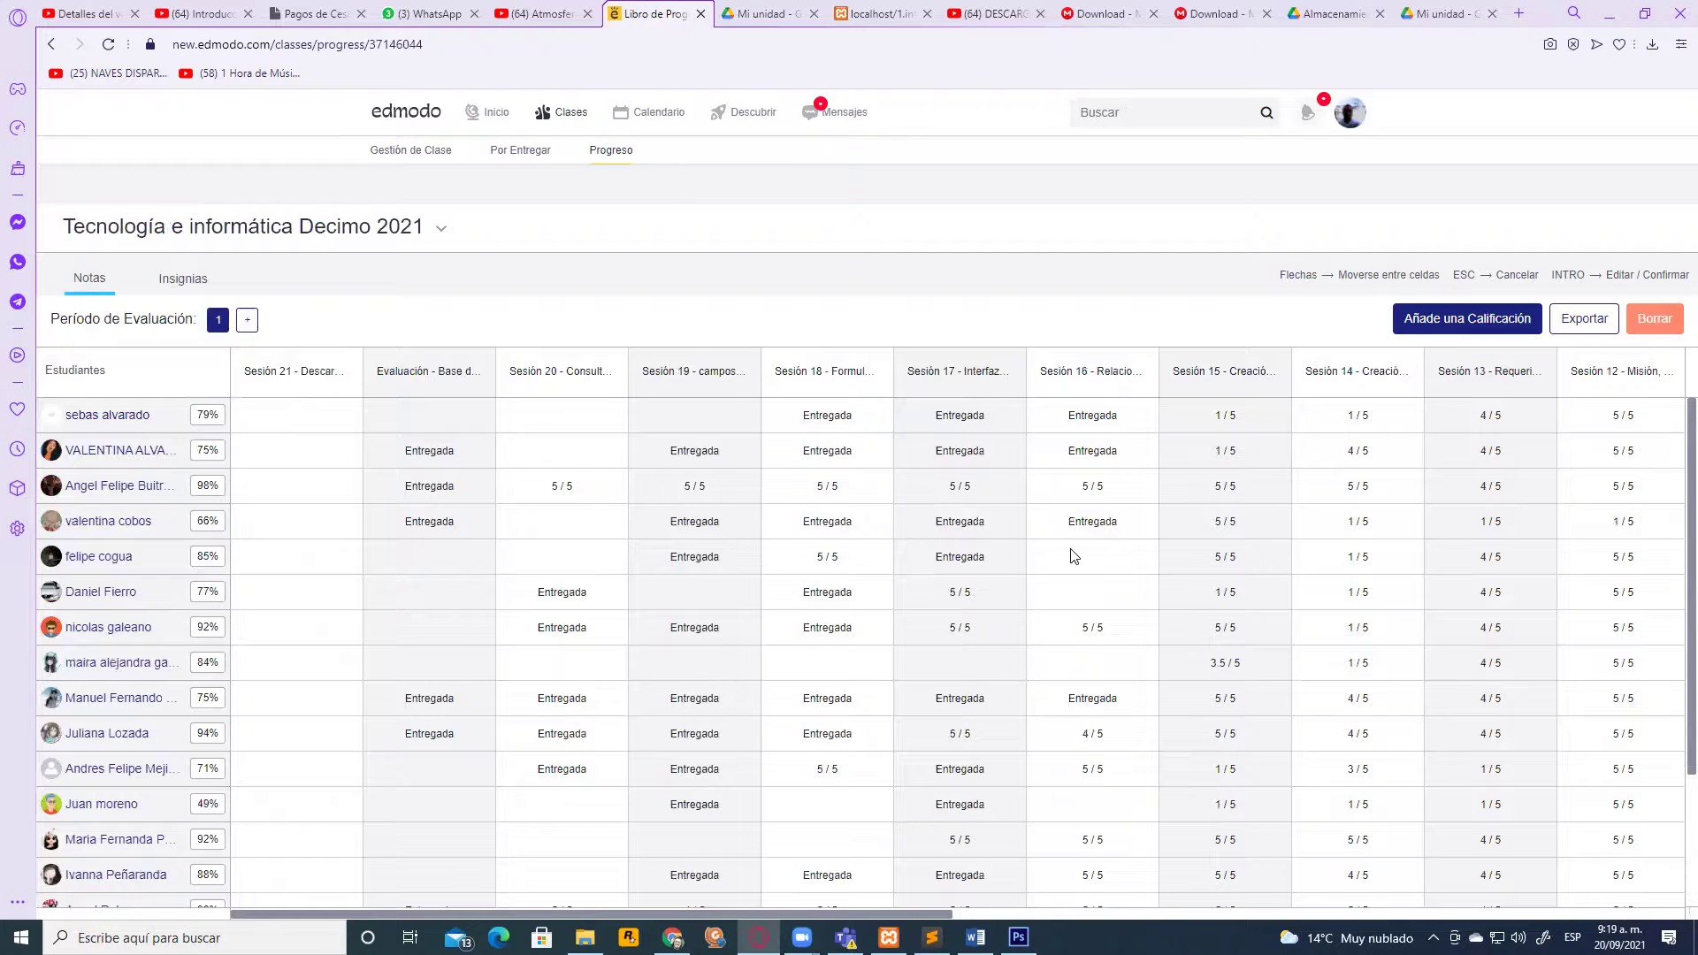
{"action": "scroll", "coordinate": [1097, 549], "scroll_direction": "down", "scroll_amount": 2}
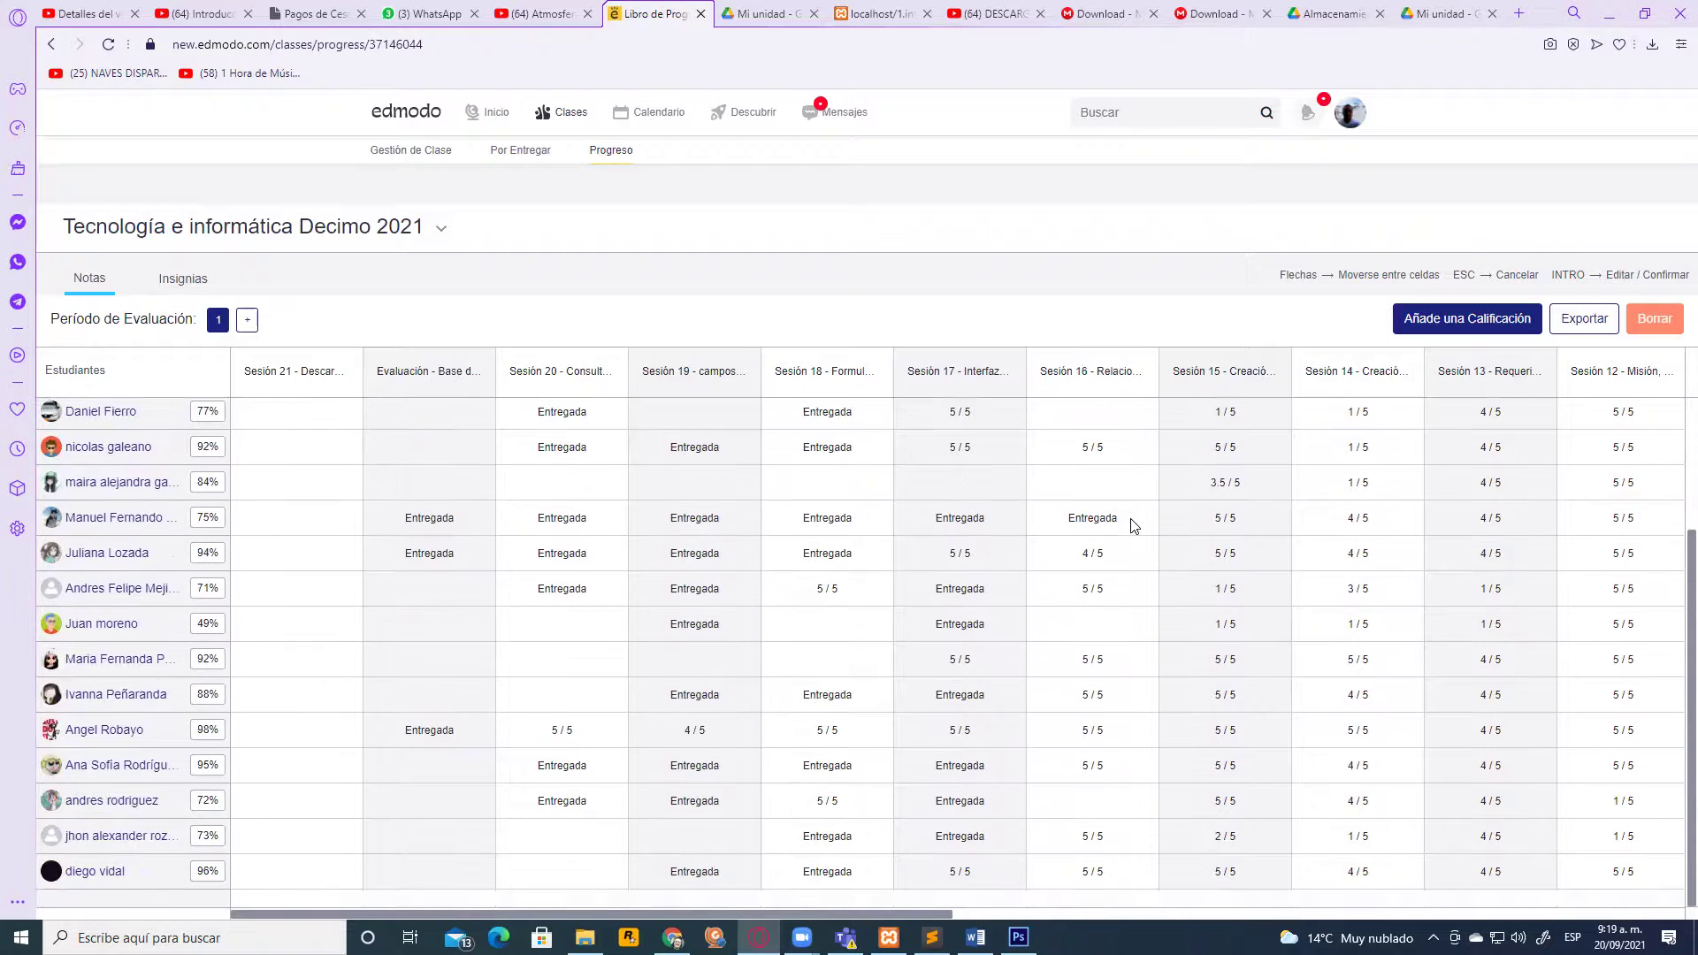
{"action": "scroll", "coordinate": [1128, 547], "scroll_direction": "up", "scroll_amount": 2}
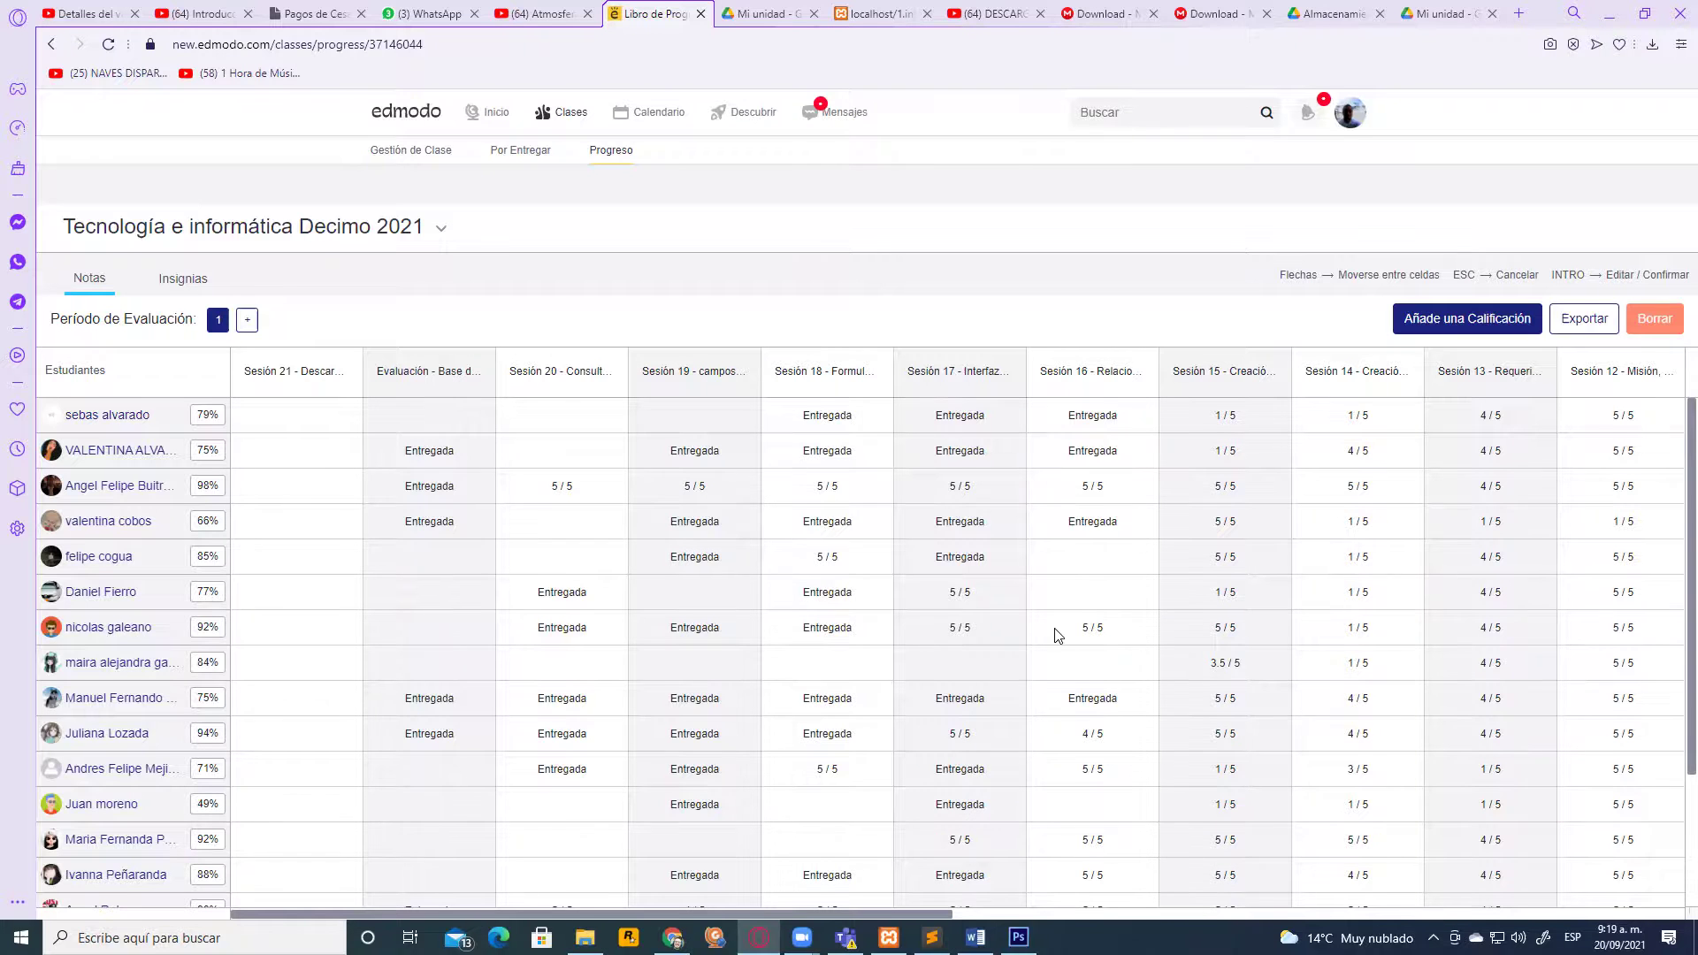
{"action": "scroll", "coordinate": [1057, 632], "scroll_direction": "down", "scroll_amount": 2}
{"action": "scroll", "coordinate": [1064, 620], "scroll_direction": "up", "scroll_amount": 2}
Close the Photoshop photo, discarding the credit text and declining to save
{"action": "left_click", "coordinate": [1015, 936]}
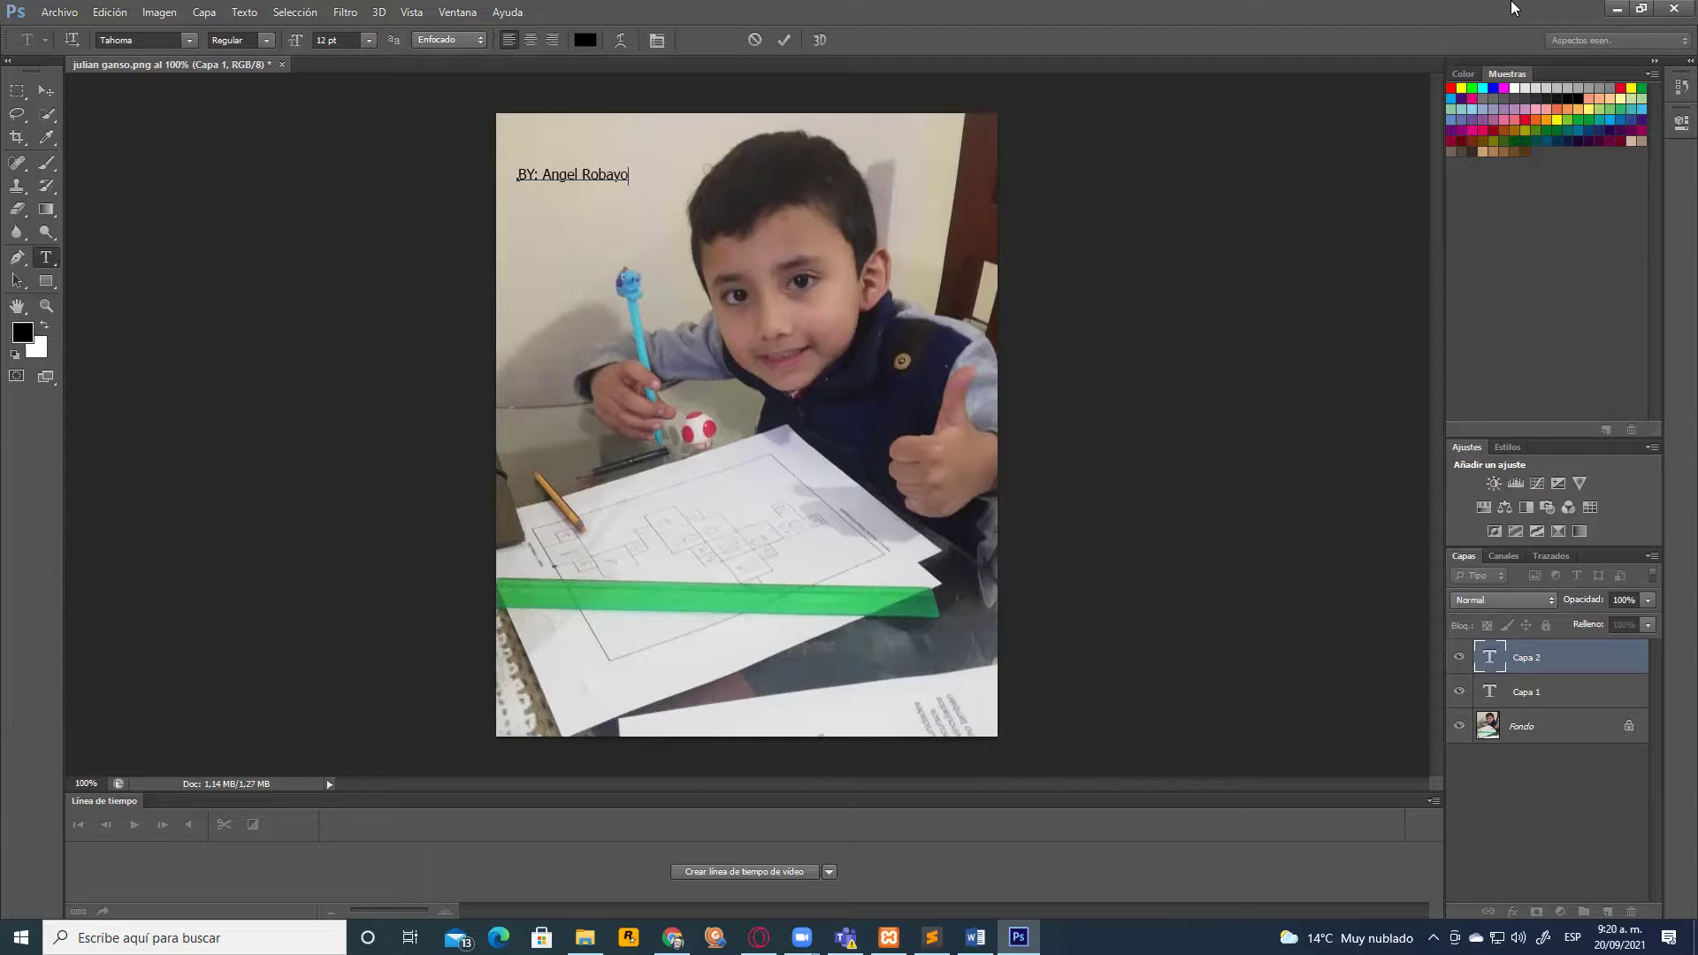
{"action": "left_click", "coordinate": [1674, 8]}
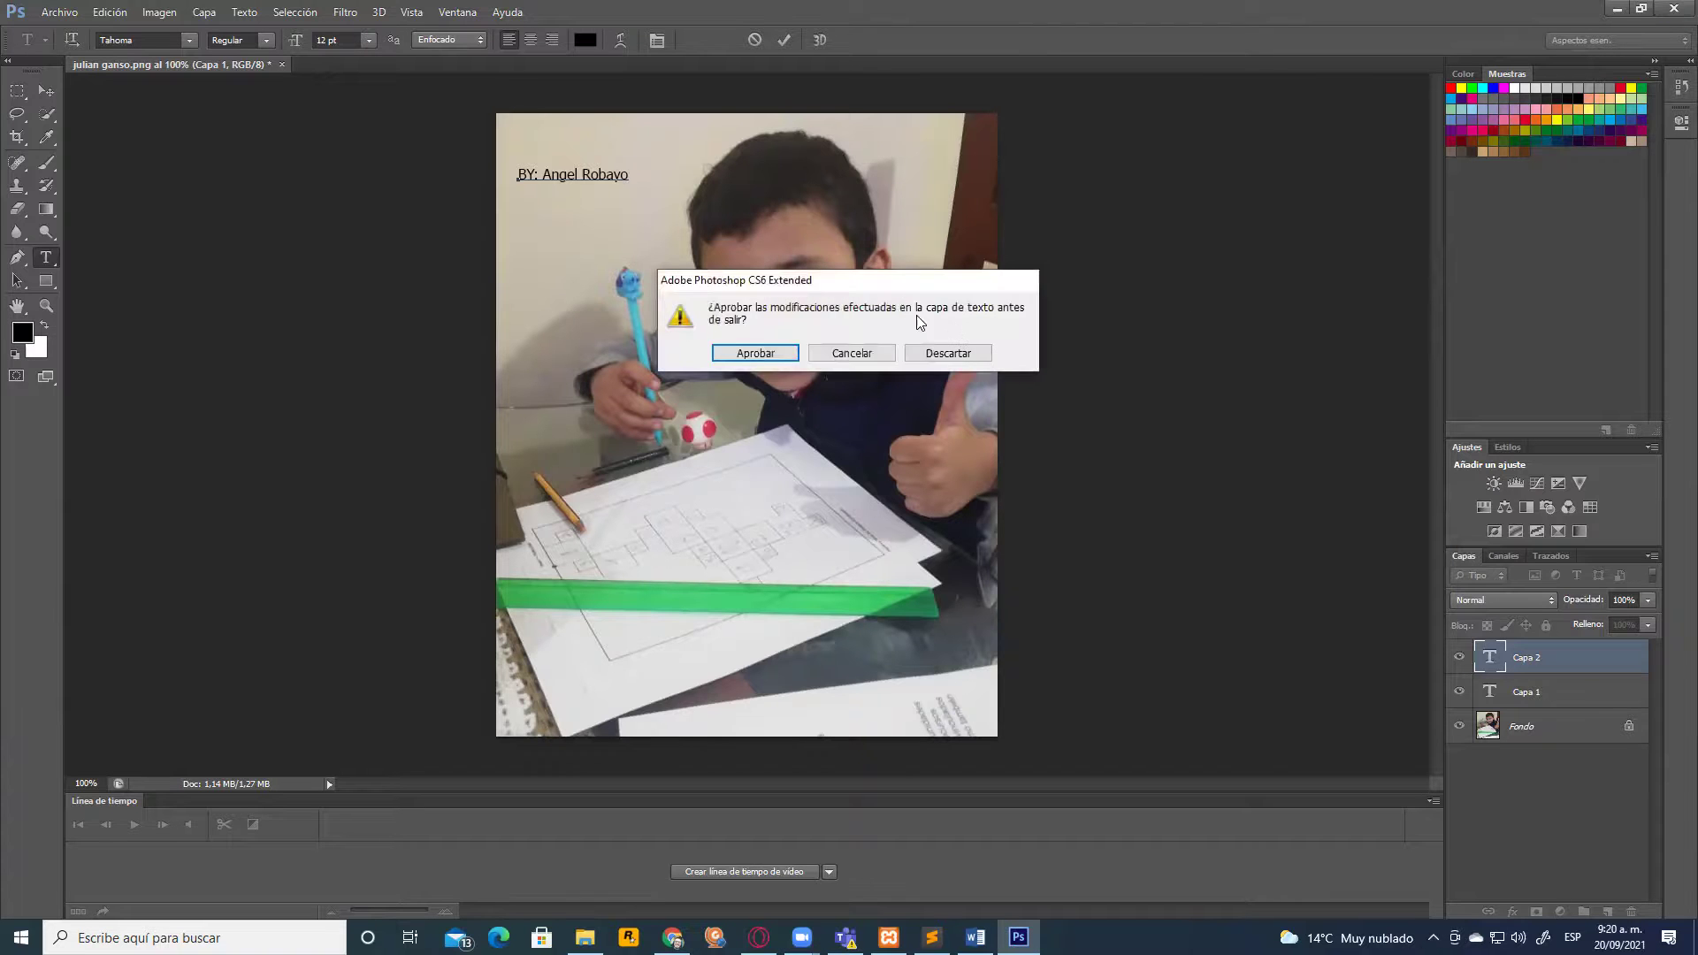
{"action": "left_click", "coordinate": [950, 352]}
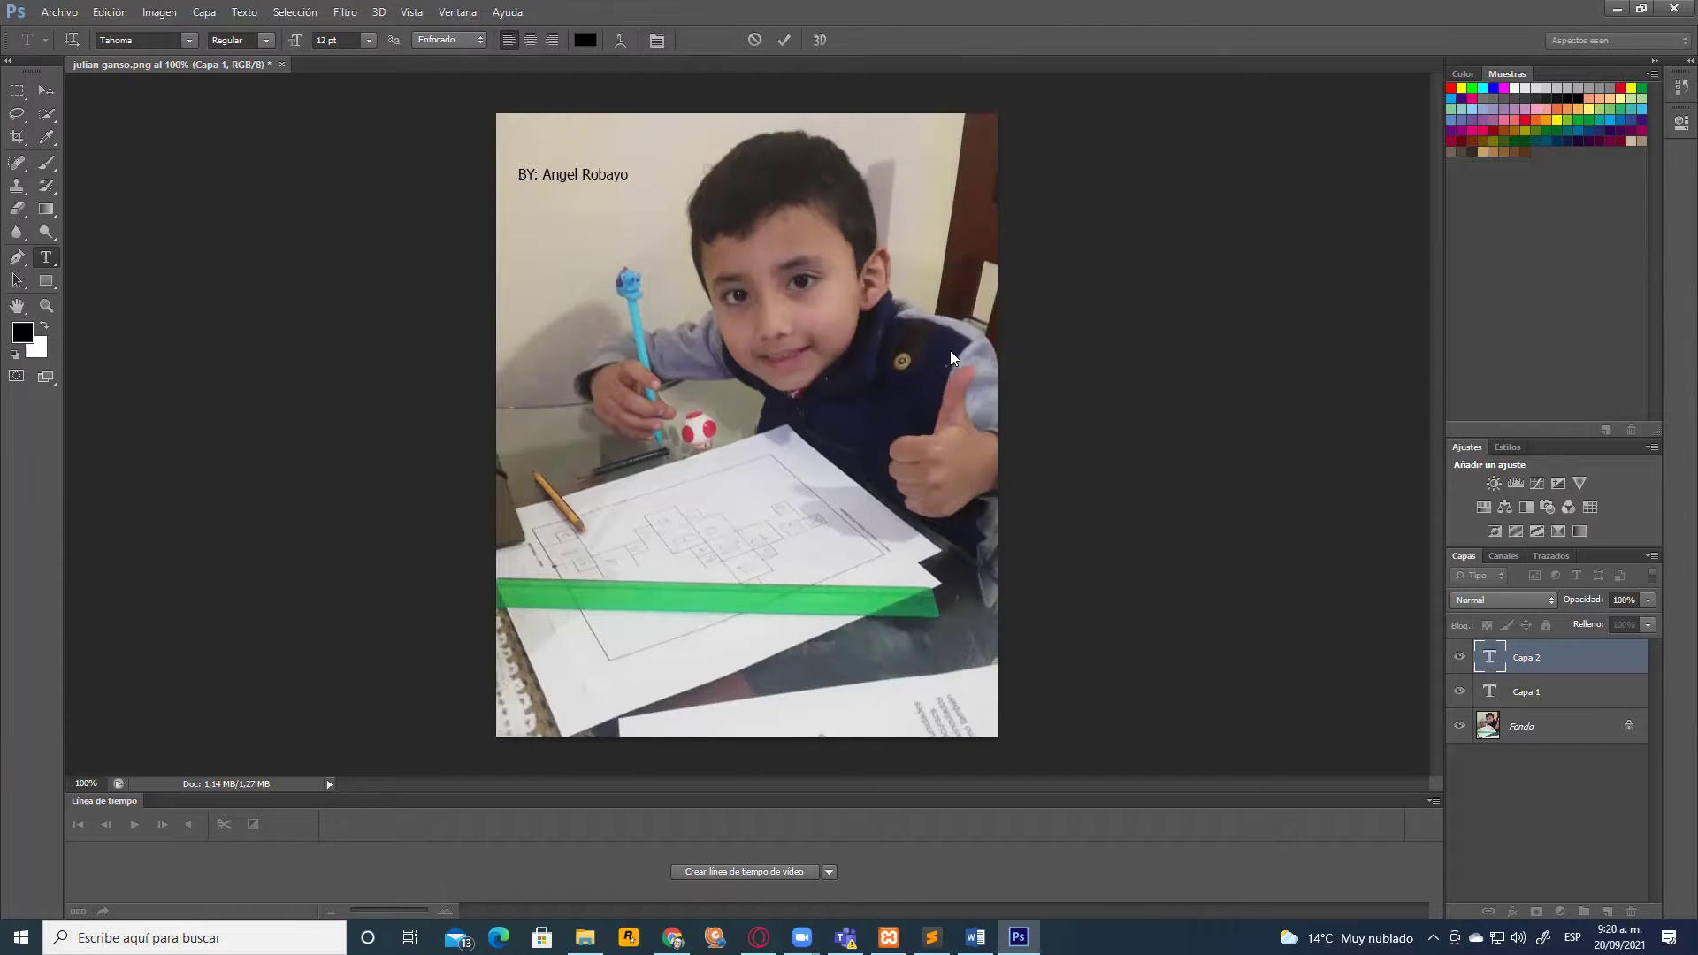
{"action": "left_click", "coordinate": [865, 352]}
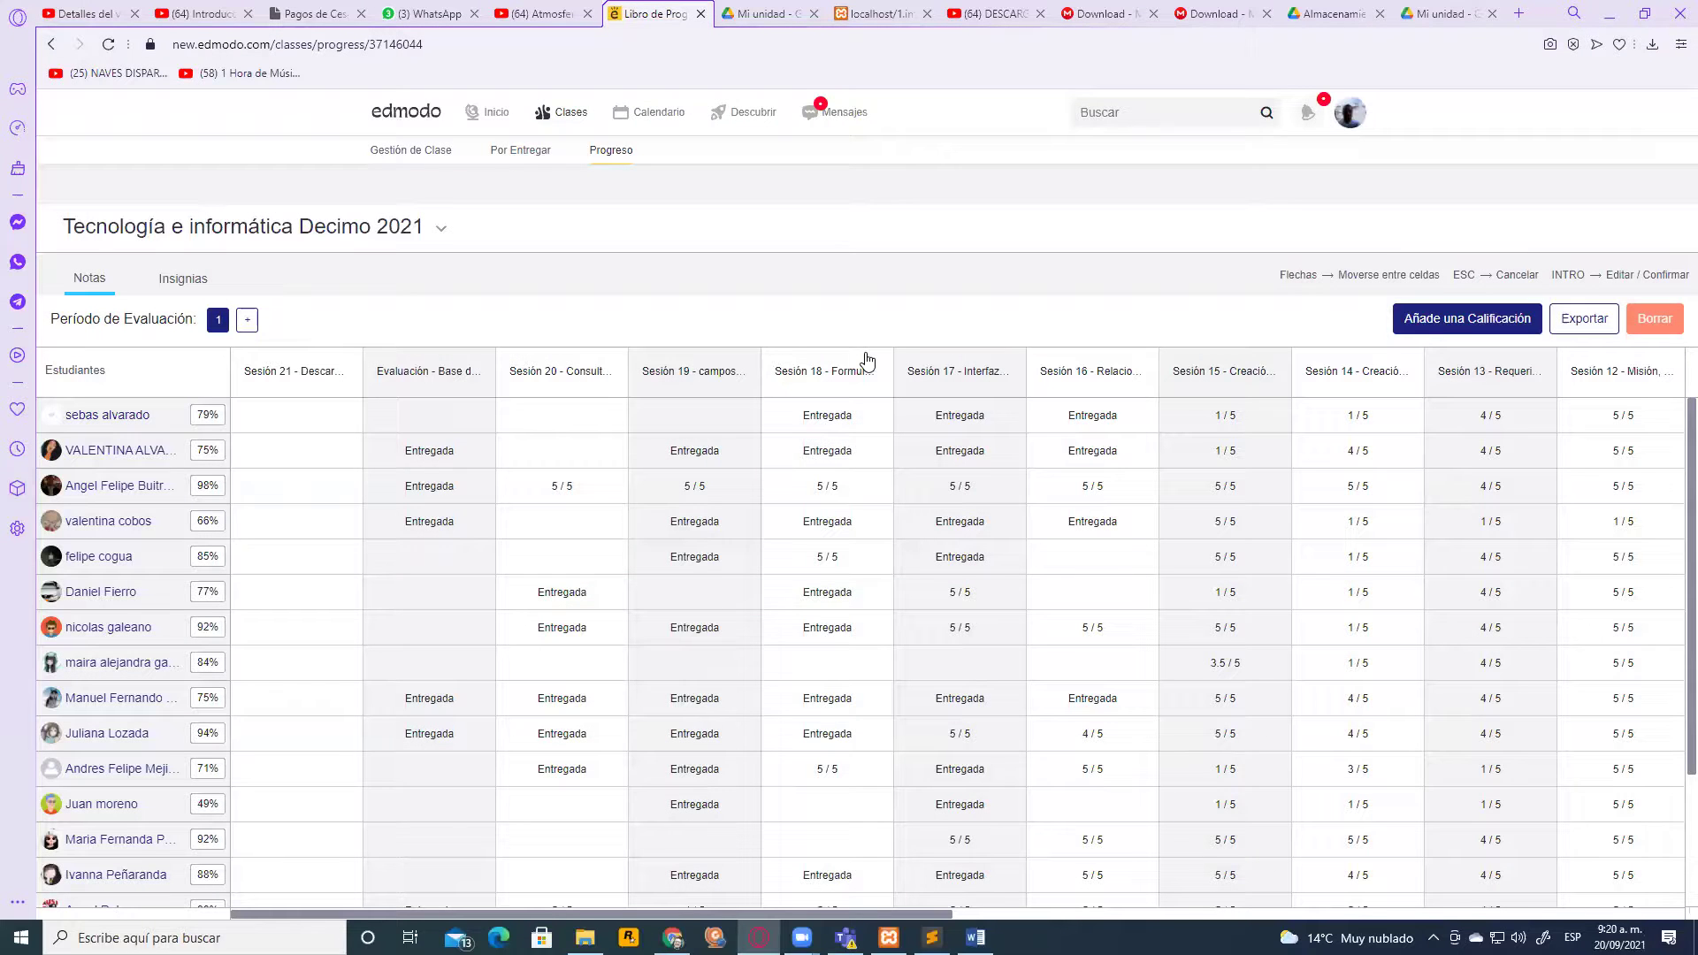